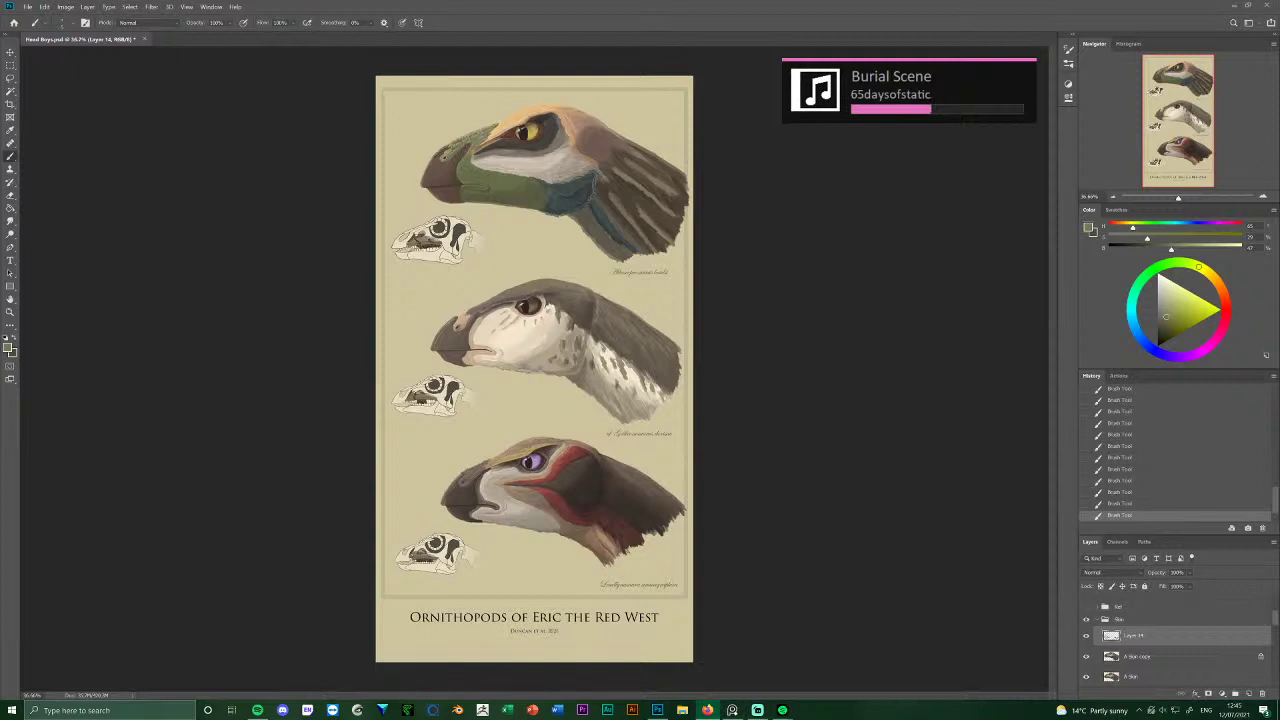
key(XF86AudioPlay)
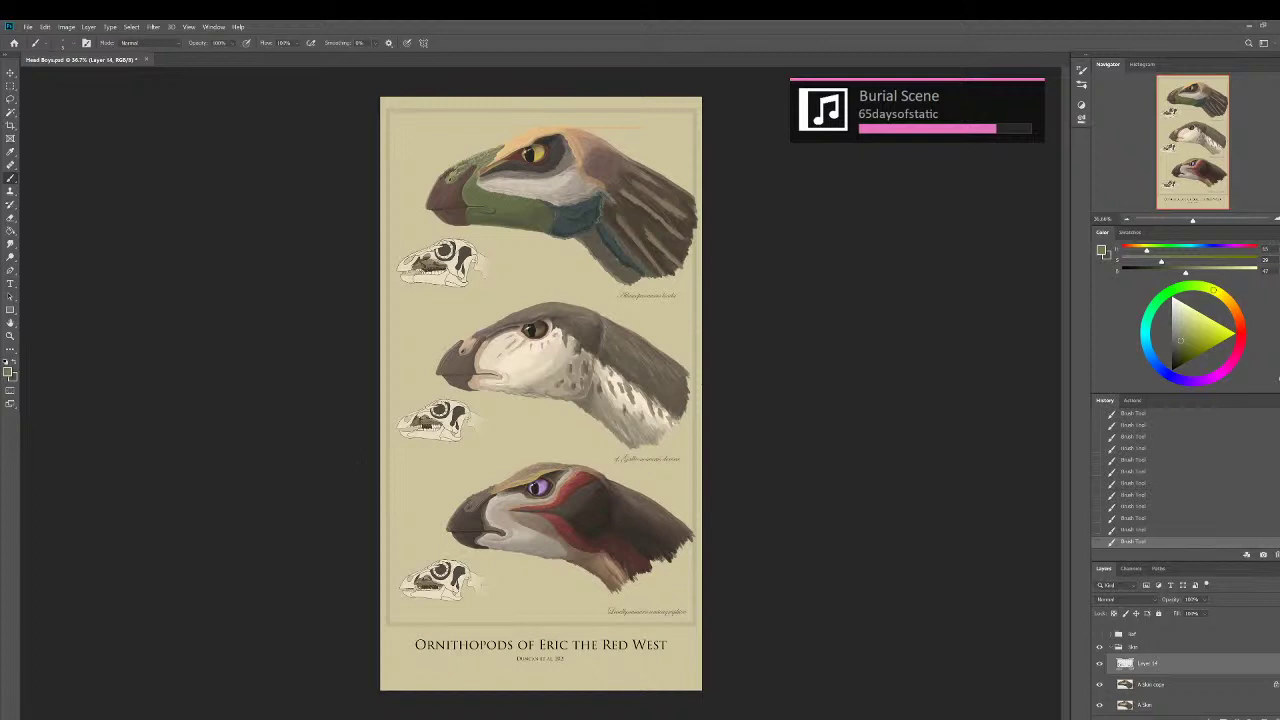
Paint fine scale texture on the top head's green jaw with a small brush in a light green sampled from the scales.
mouse_move(958, 5)
scroll(490, 282, up, 5)
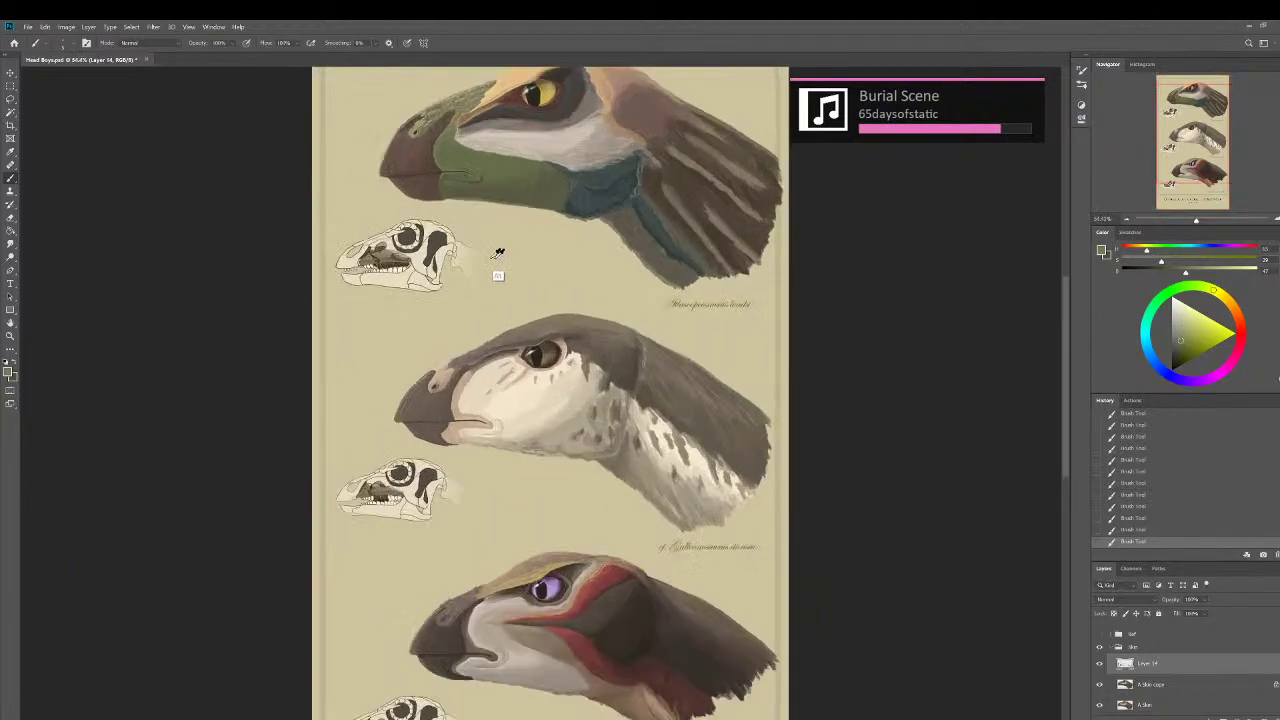
drag(562, 84, 354, 326)
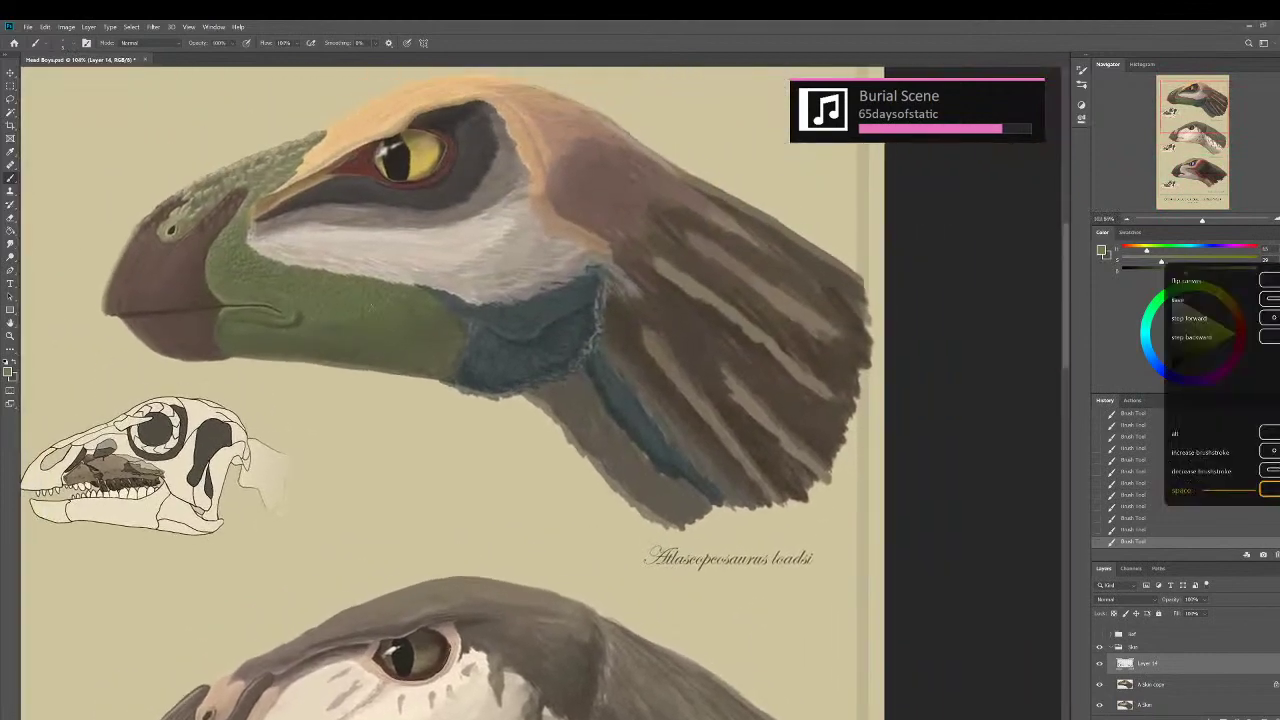
scroll(335, 322, up, 3)
scroll(317, 322, up, 3)
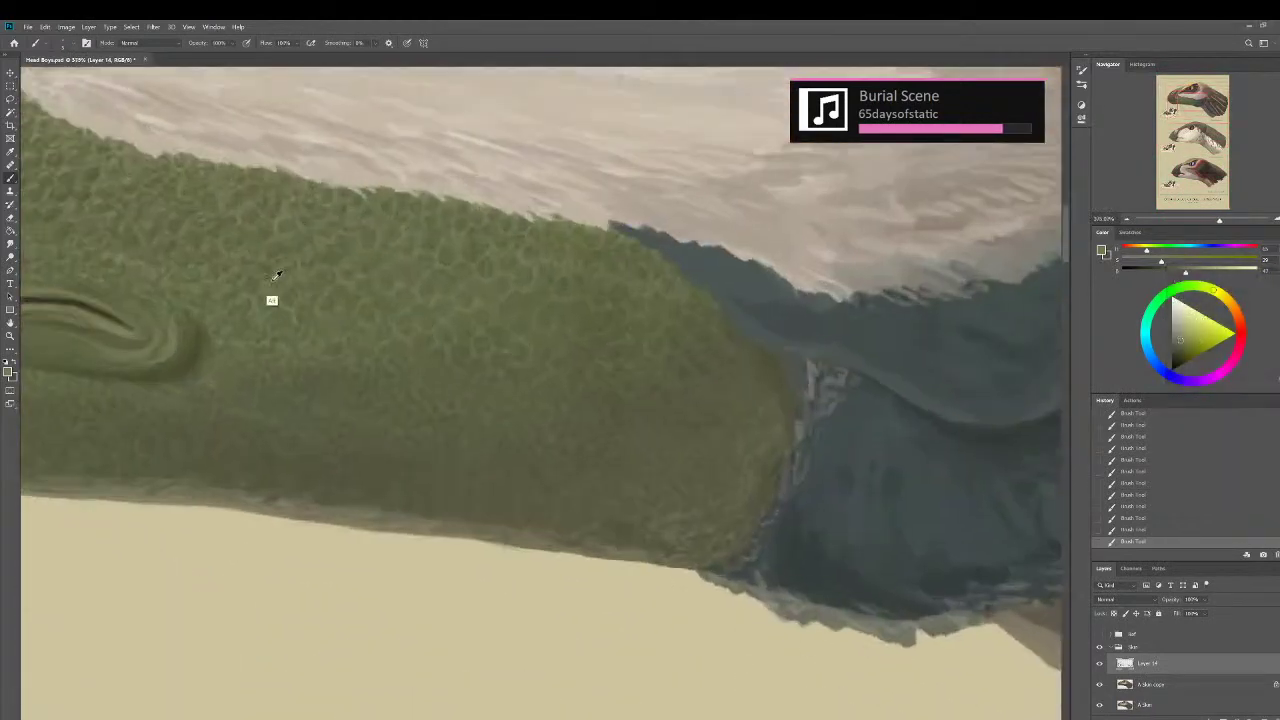
alt+click(124, 180)
drag(1185, 273, 1198, 273)
key(bracketleft)
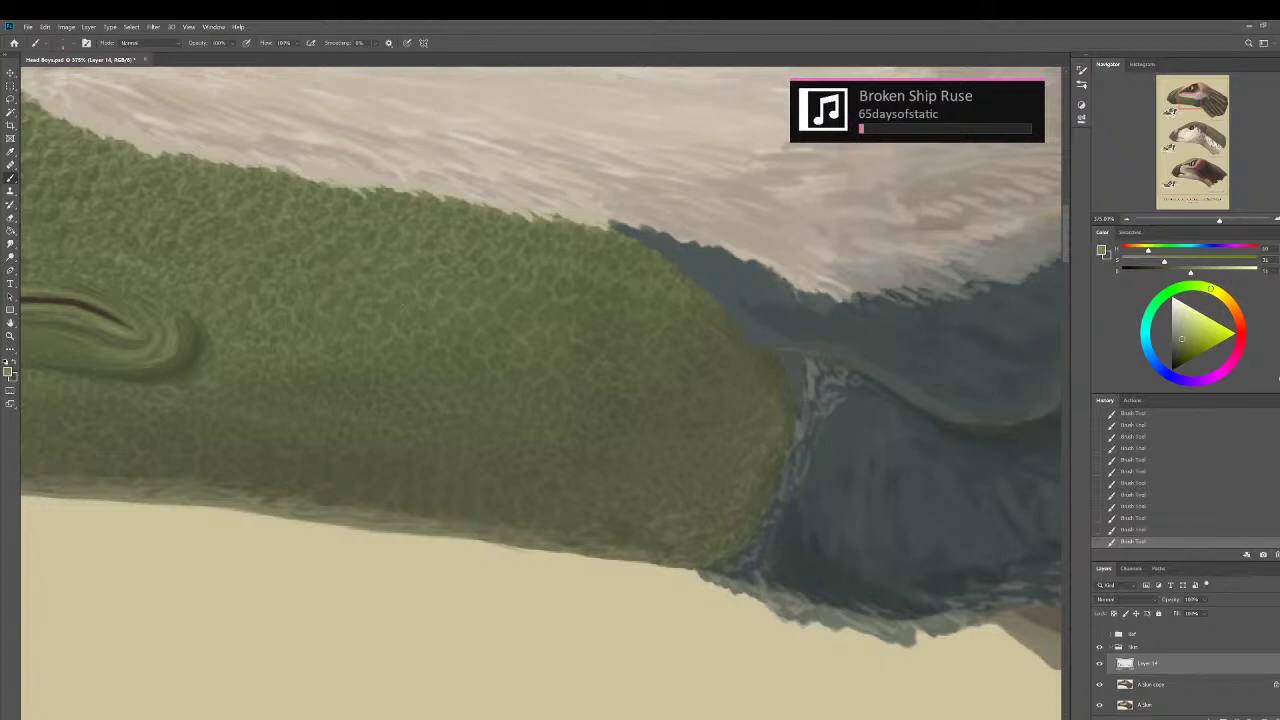
Skip ahead through the music playlist to the track Comptine d'un autre été, l'après-midi.
key(XF86AudioNext)
key(XF86AudioNext)
key(XF86AudioNext)
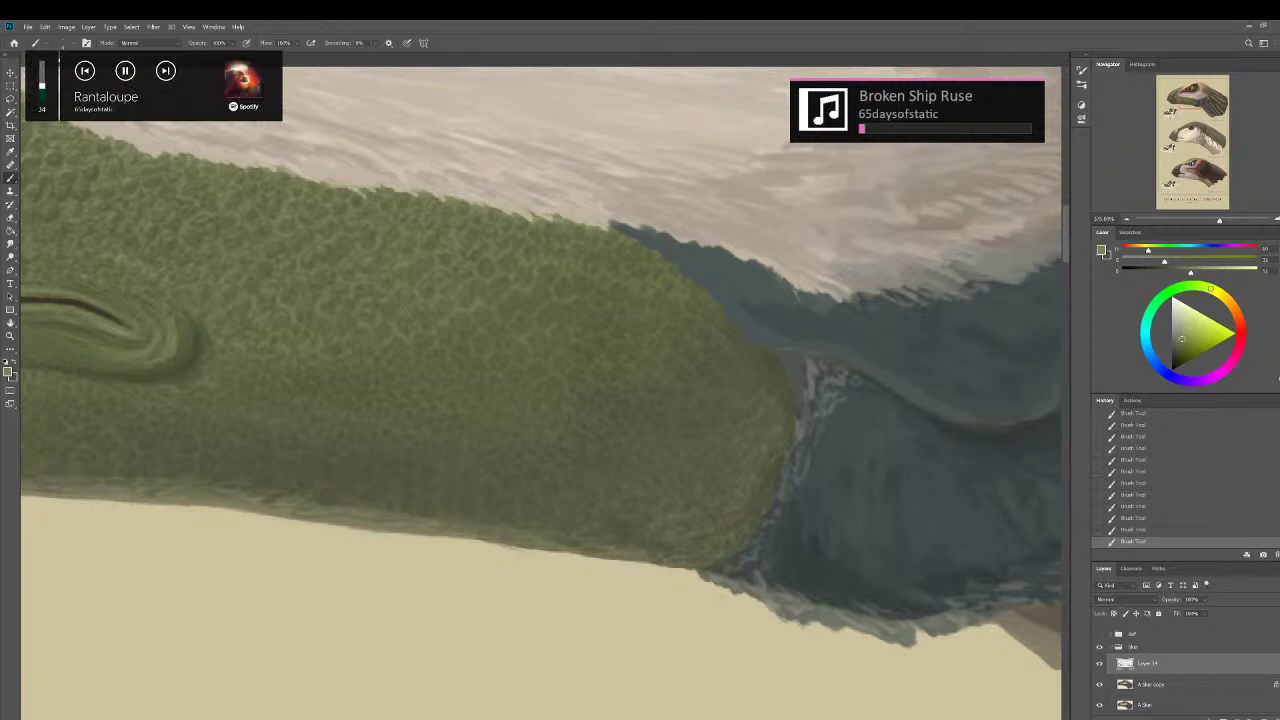
key(XF86AudioNext)
key(XF86AudioNext)
key(XF86AudioNext)
key(XF86AudioNext)
key(XF86AudioNext)
key(XF86AudioNext)
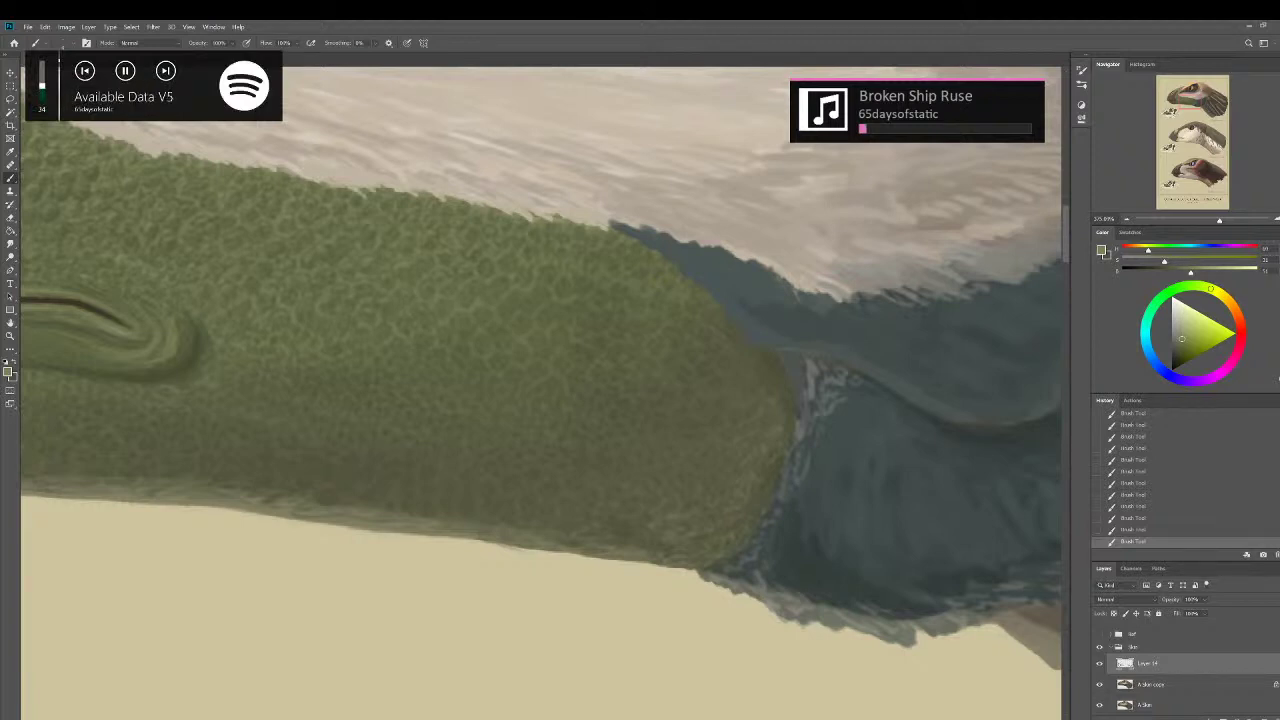
key(XF86AudioNext)
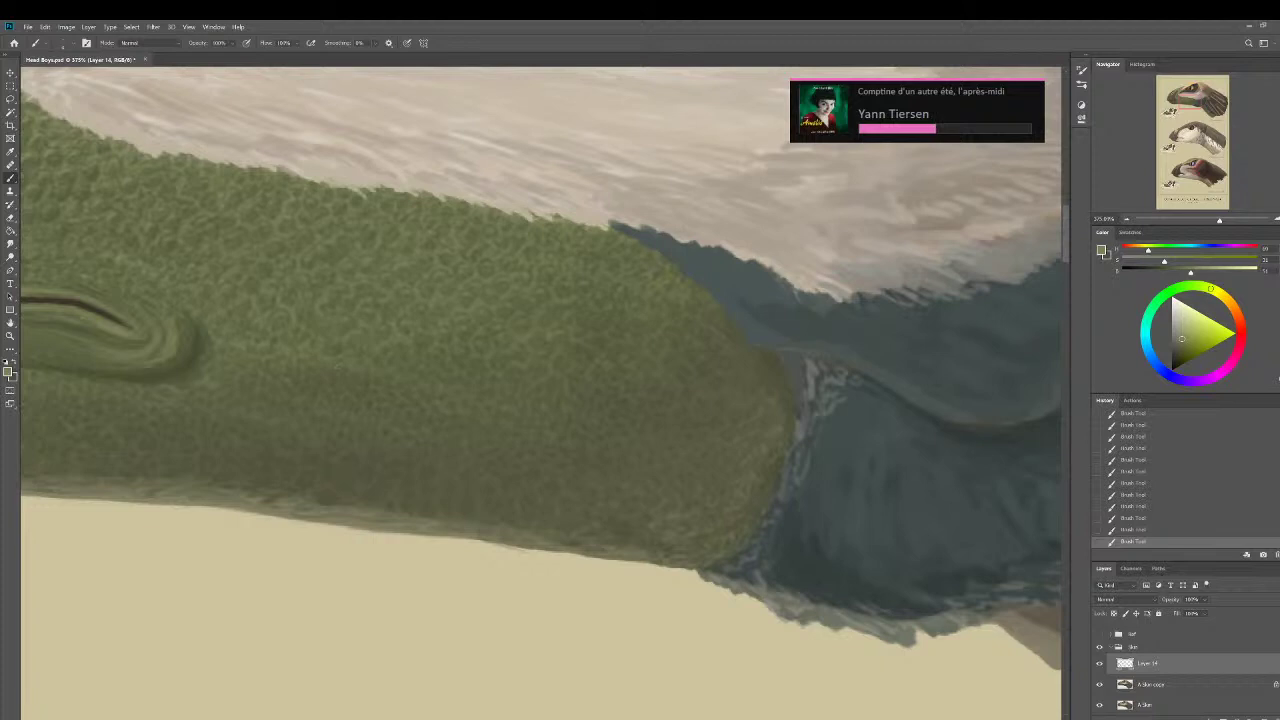
Sample dark olive-green tones from the top head's lower jaw and paint more scale texture there.
alt+click(376, 498)
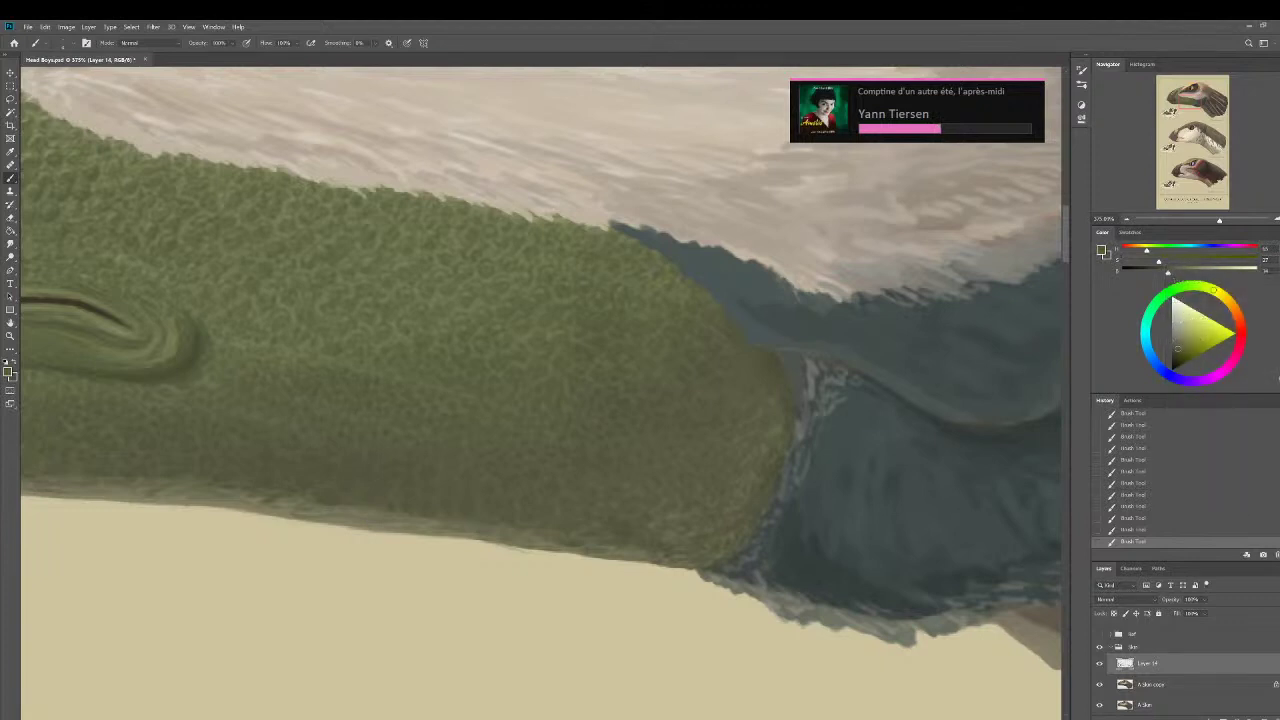
alt+click(381, 400)
Smudge the painted scales on the top head's green cheek to soften them into the skin.
scroll(526, 486, down, 3)
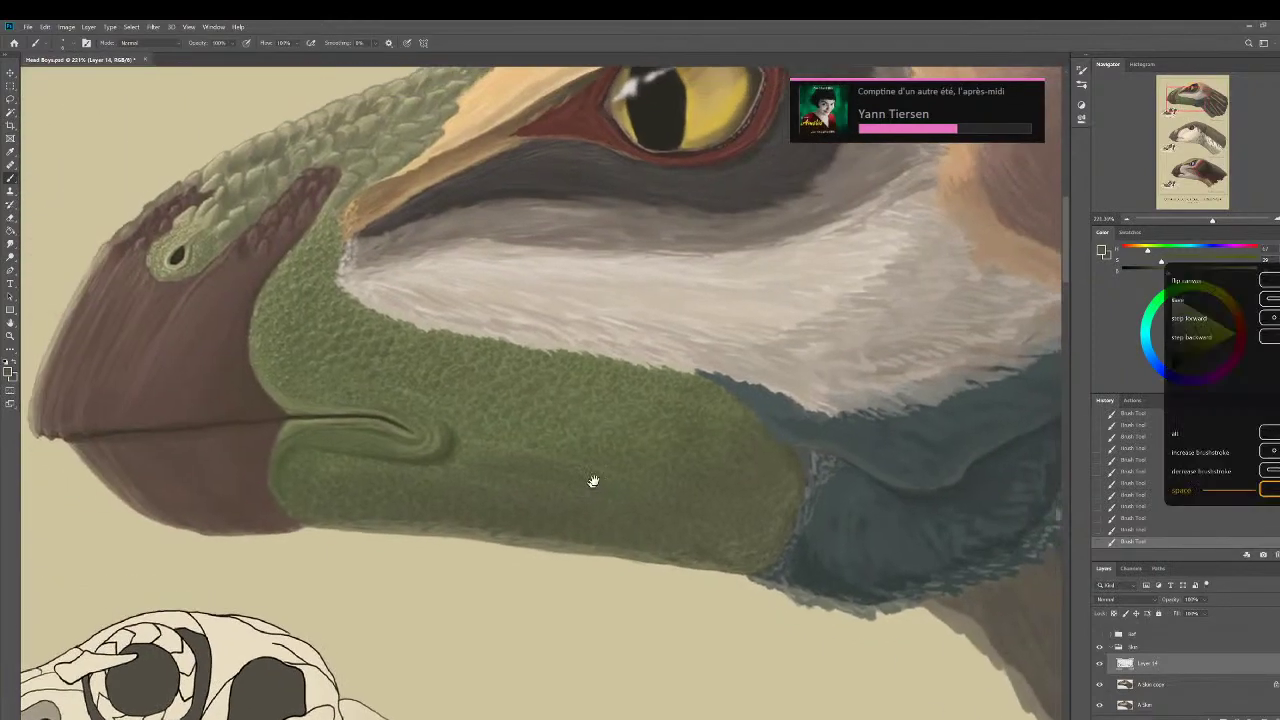
scroll(593, 481, up, 1)
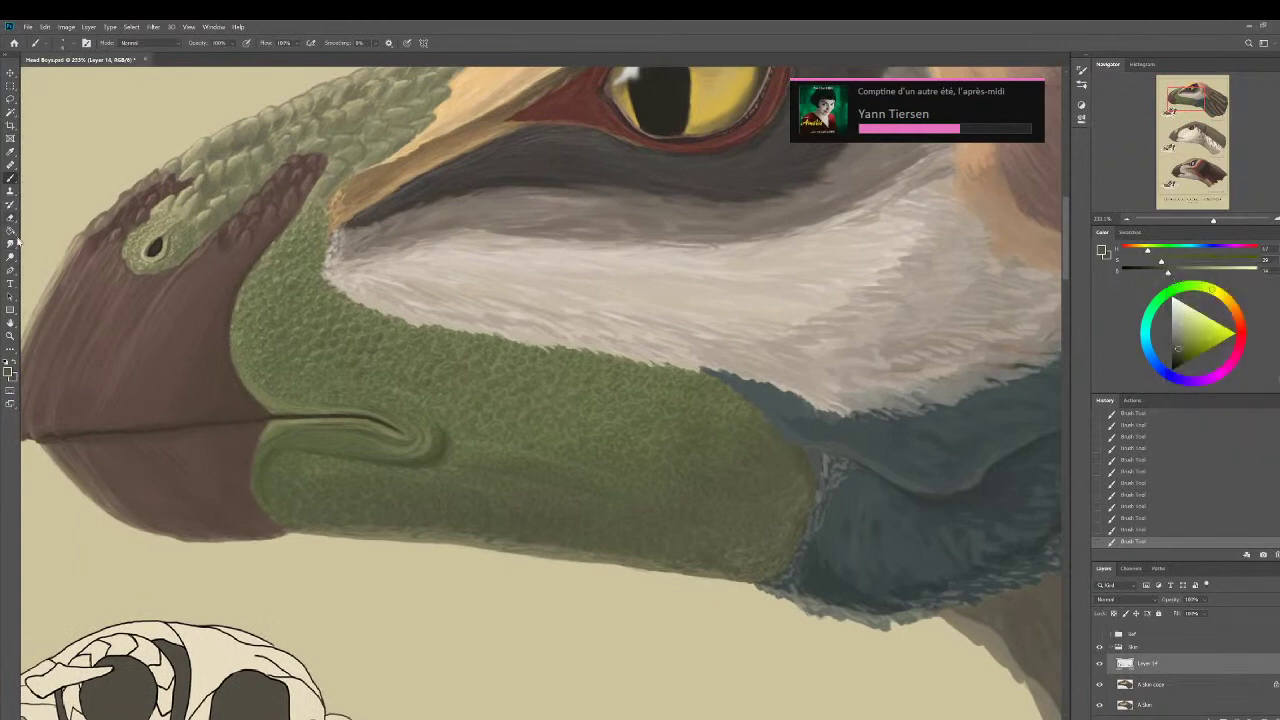
click(11, 242)
drag(519, 393, 512, 386)
drag(504, 392, 480, 386)
drag(500, 380, 526, 370)
drag(518, 374, 514, 364)
drag(514, 366, 528, 367)
drag(536, 362, 544, 368)
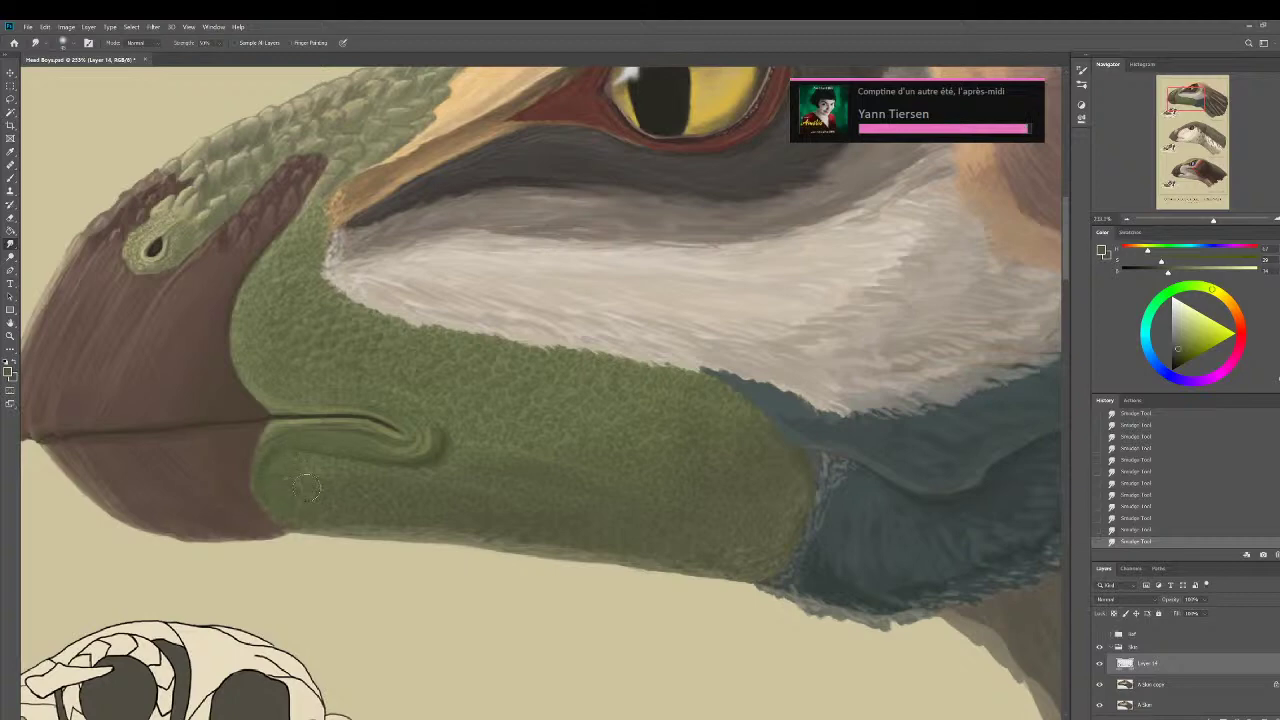
Merge Layer 14 with the A Skin copy layer and name the merged layer A Skin 2.
click(1106, 683)
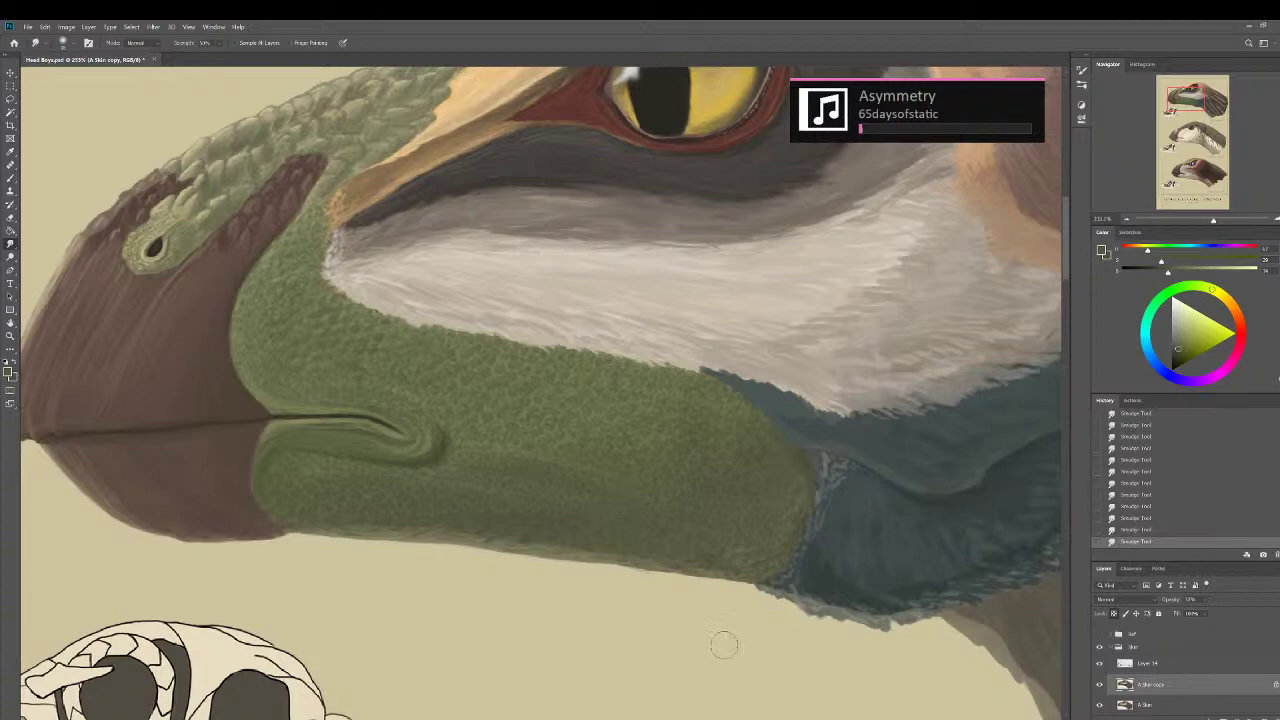
scroll(650, 510, down, 5)
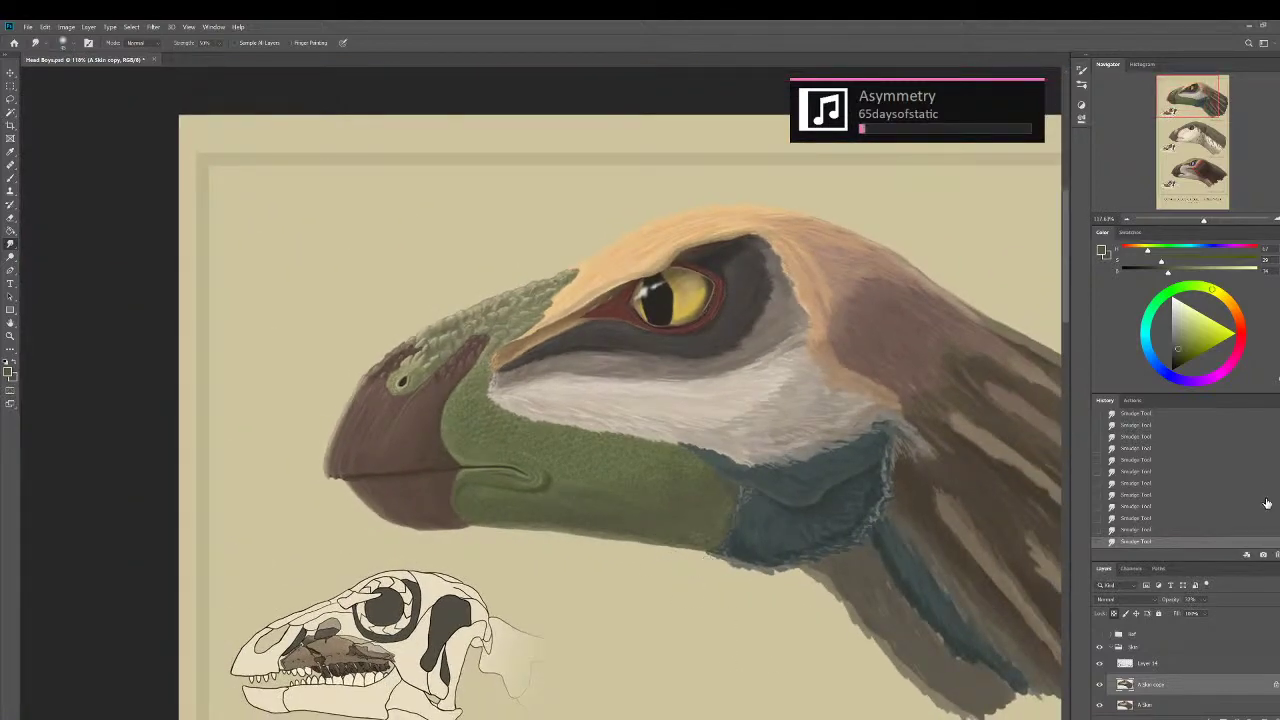
drag(1279, 530, 1279, 515)
scroll(1150, 480, down, 1)
ctrl+click(1158, 668)
right_click(1158, 668)
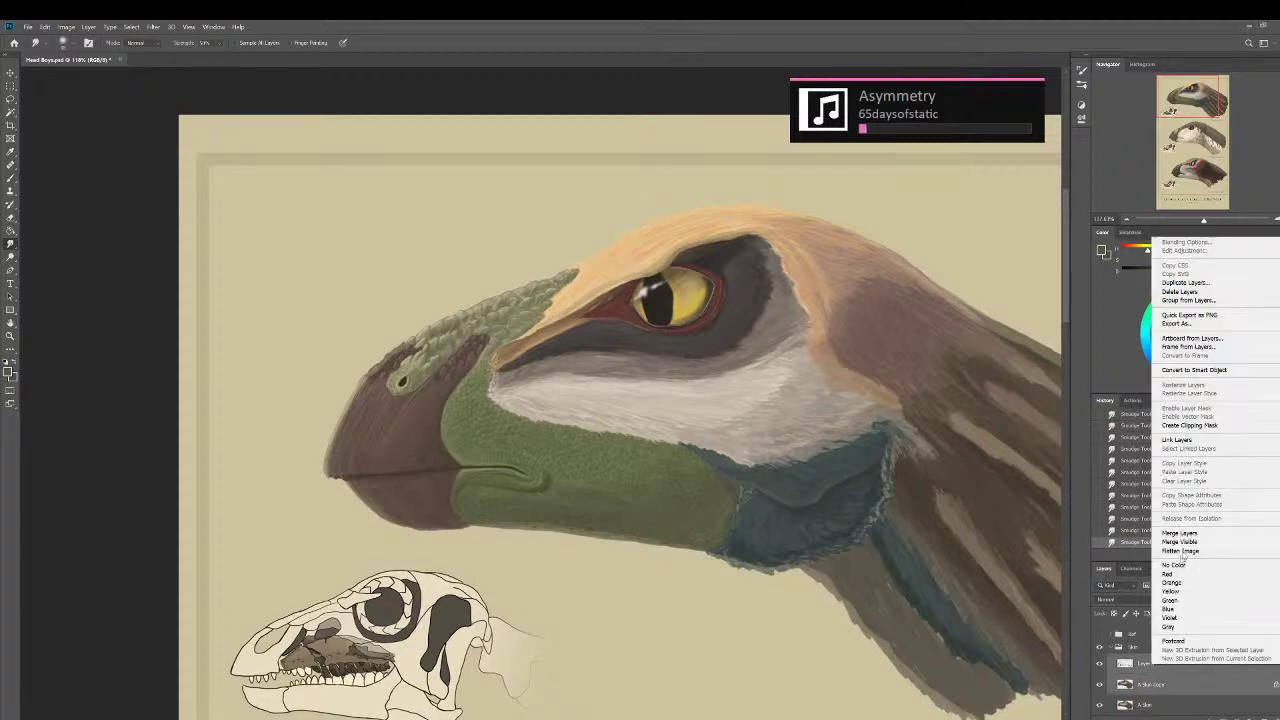
click(1186, 535)
double_click(1147, 663)
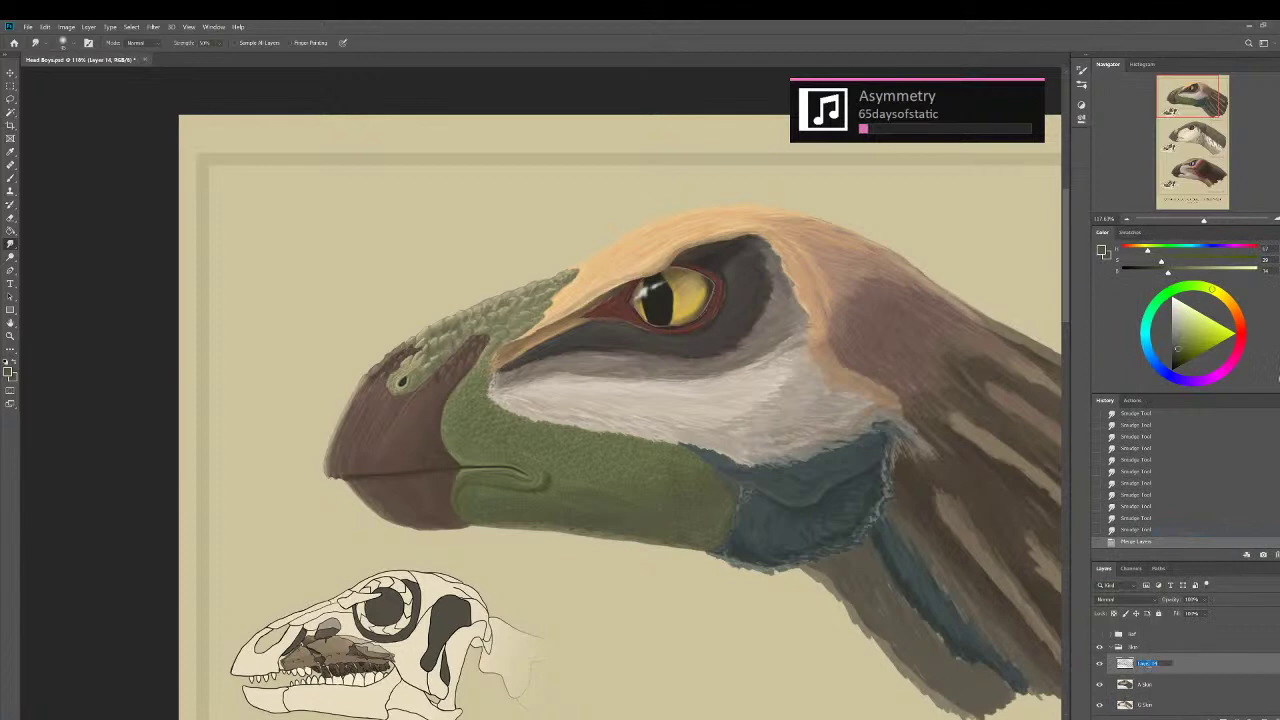
text(A skin 2)
key(Return)
Smudge the scales on the A Skin 2 layer along the green cheek's upper edge, from the rear of the jaw to the beak.
click(526, 96)
drag(566, 475, 592, 463)
drag(622, 414, 614, 406)
drag(613, 411, 538, 388)
drag(470, 362, 462, 358)
drag(415, 340, 407, 336)
drag(345, 309, 336, 296)
drag(343, 289, 342, 281)
mouse_move(351, 276)
mouse_down()
mouse_move(325, 315)
mouse_move(356, 270)
mouse_move(358, 240)
mouse_move(328, 244)
mouse_up()
drag(308, 298, 295, 334)
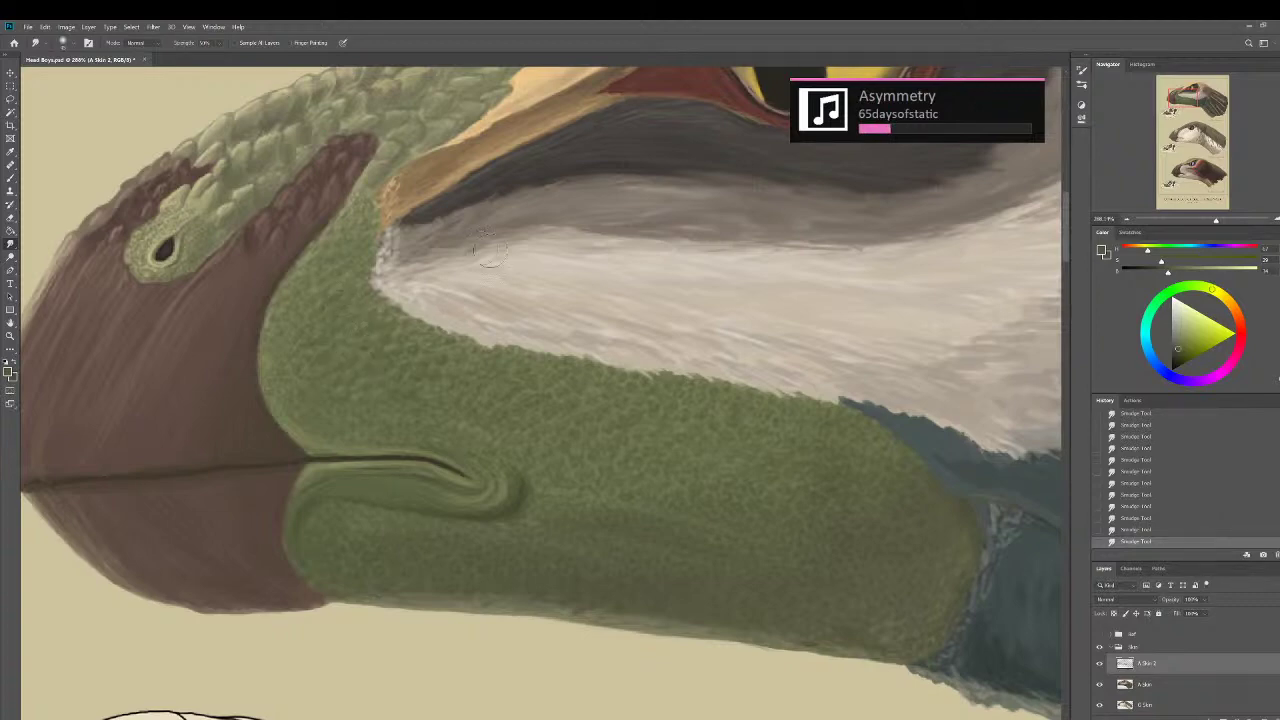
Examine the smudged scales on the top head's jaw and beak close up and from a distance.
drag(402, 403, 443, 394)
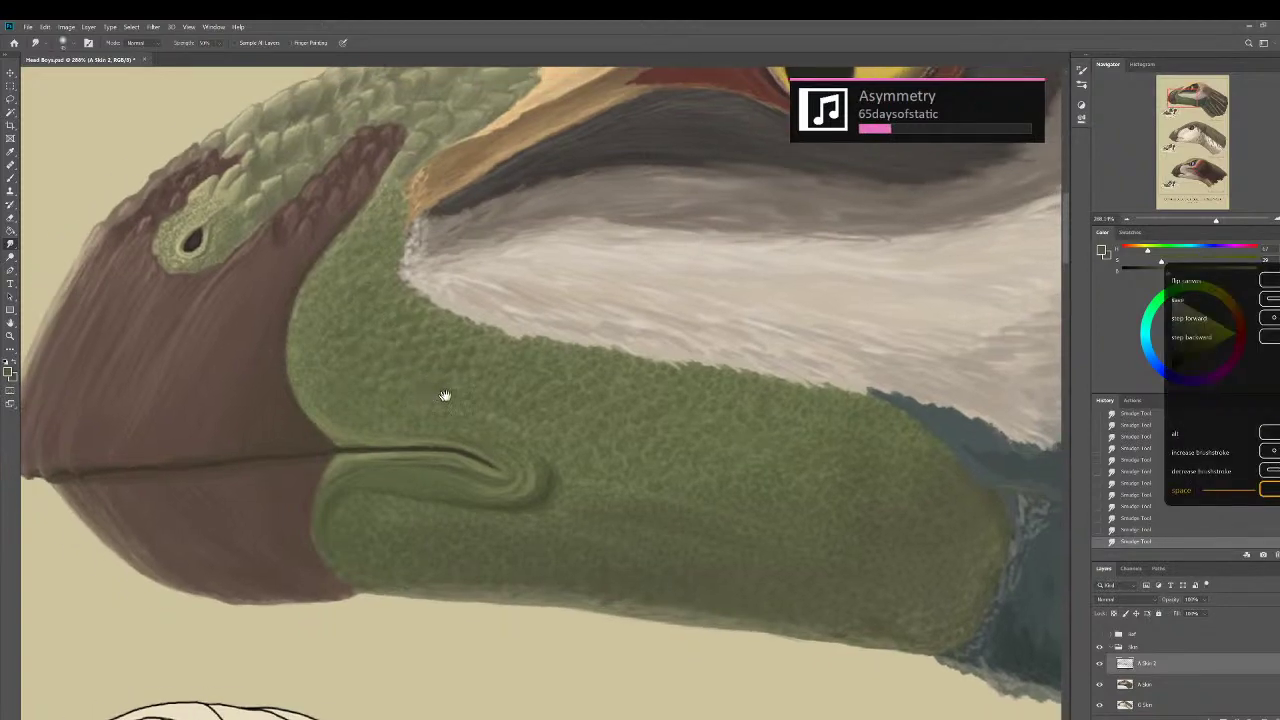
drag(631, 478, 678, 503)
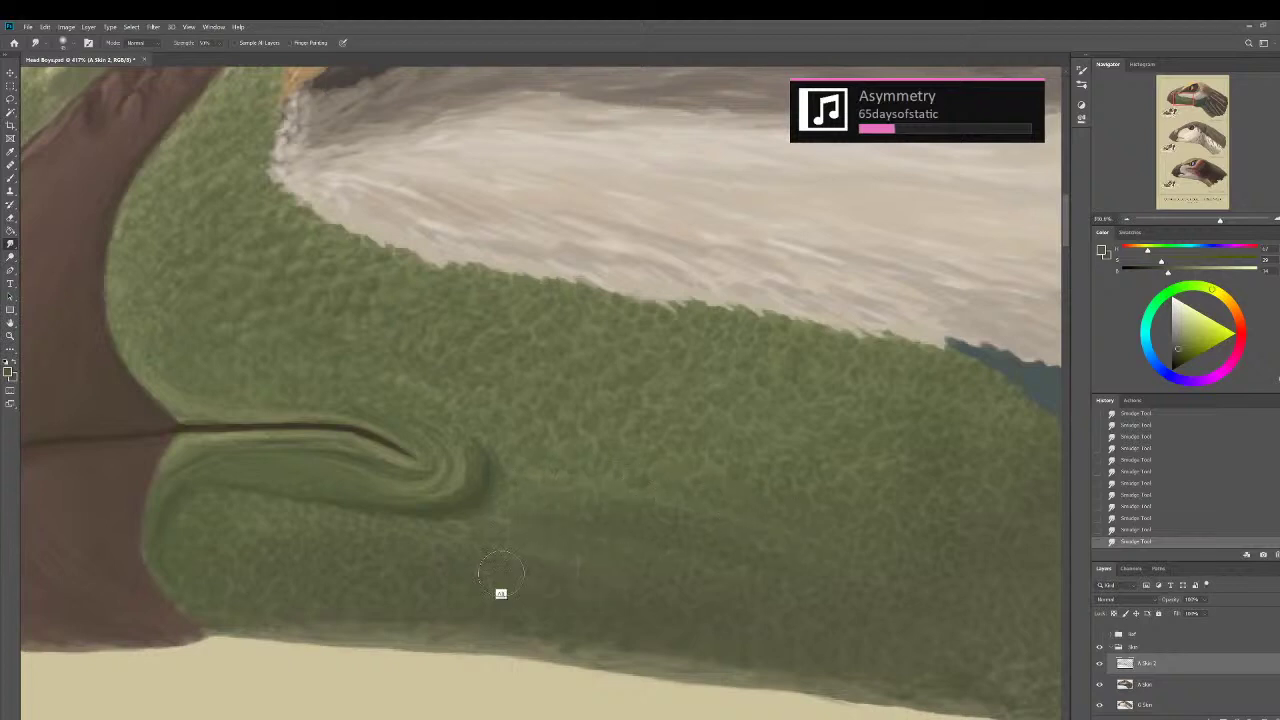
scroll(500, 591, down, 2)
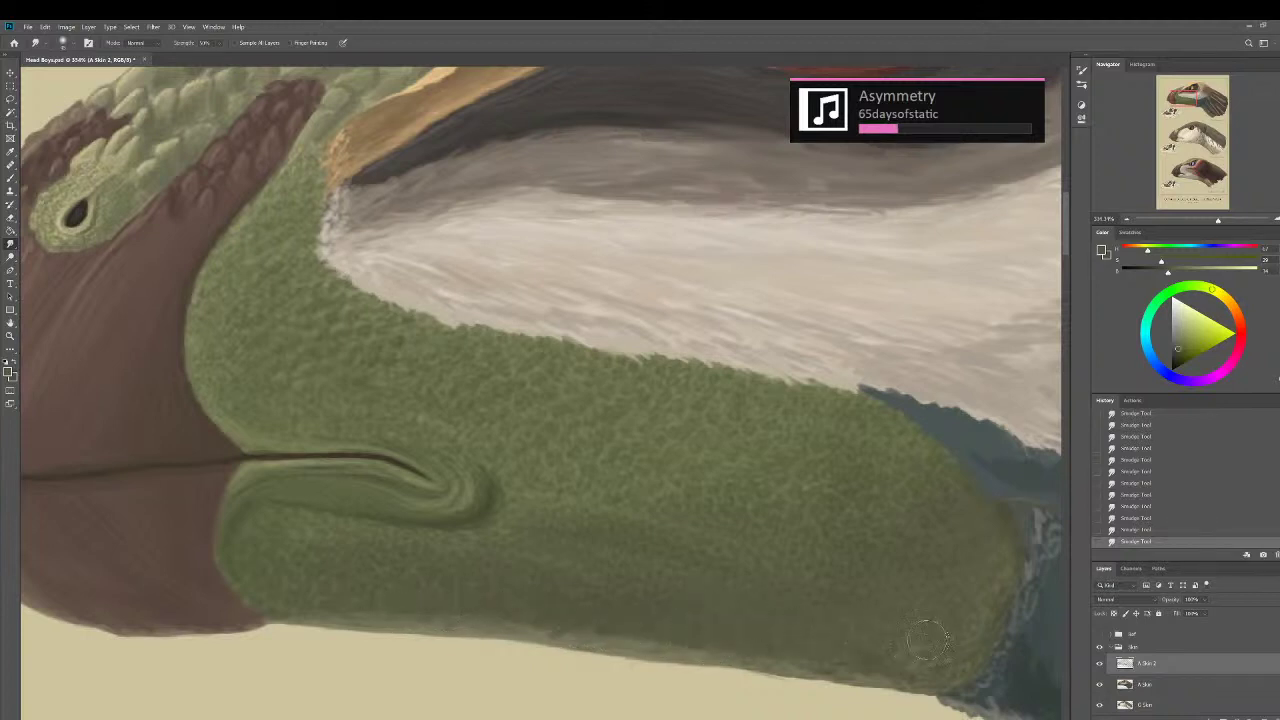
scroll(609, 570, down, 2)
scroll(609, 570, down, 3)
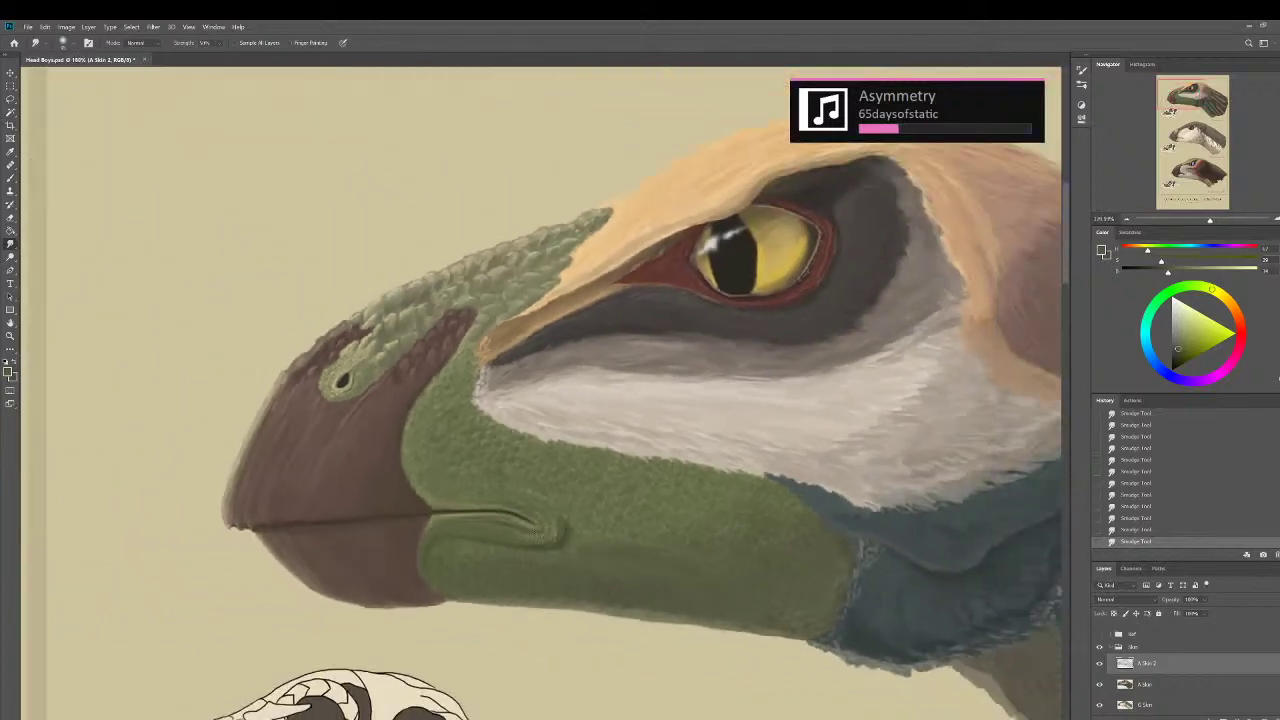
scroll(586, 517, up, 2)
scroll(480, 470, up, 2)
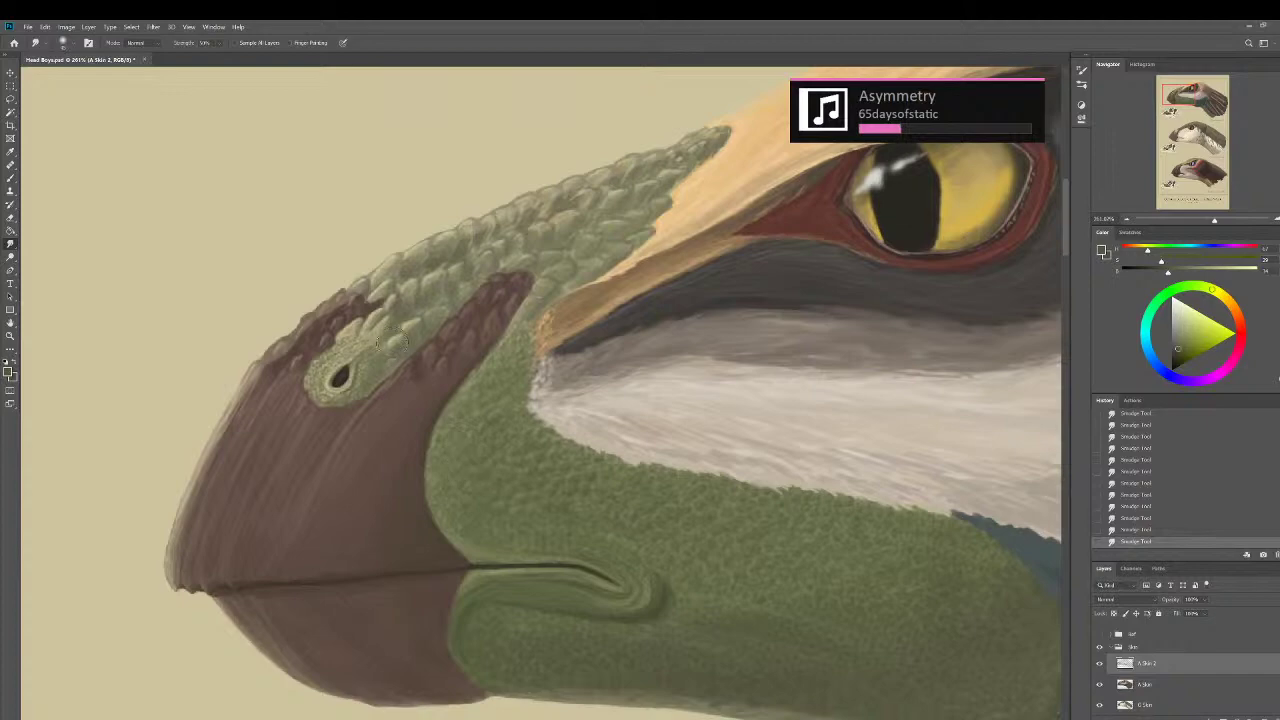
scroll(440, 470, down, 2)
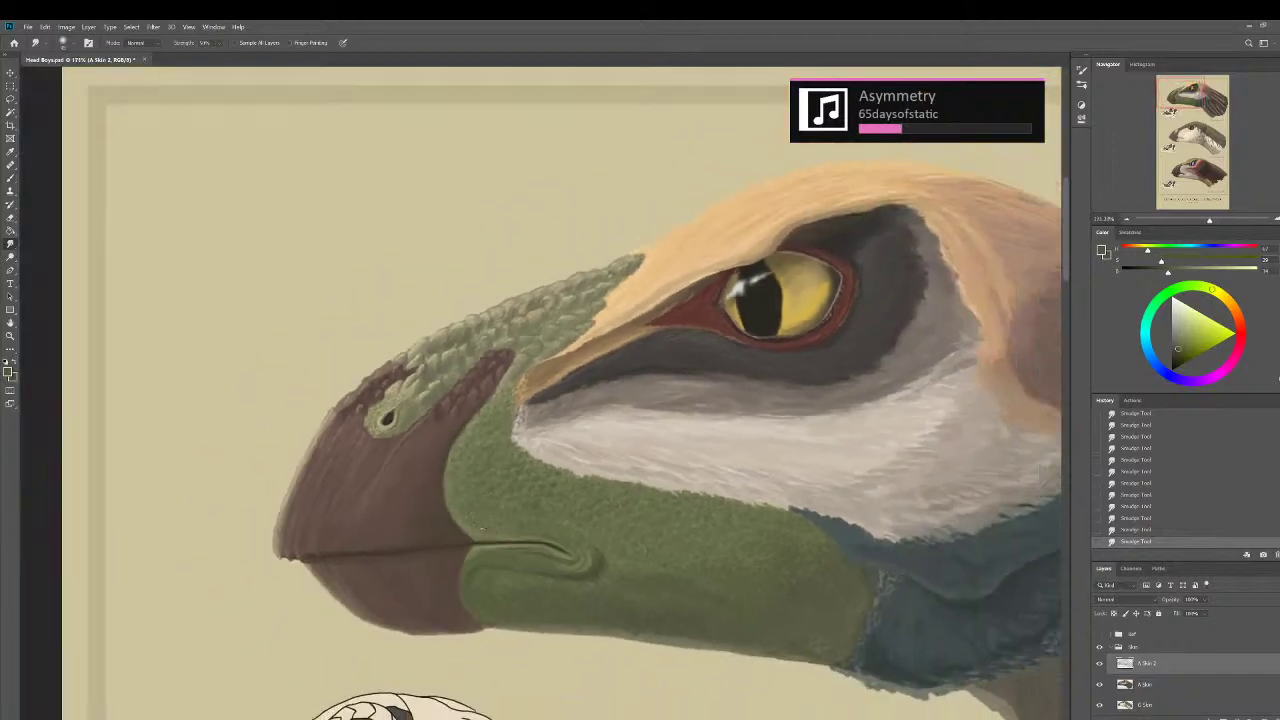
scroll(560, 565, down, 3)
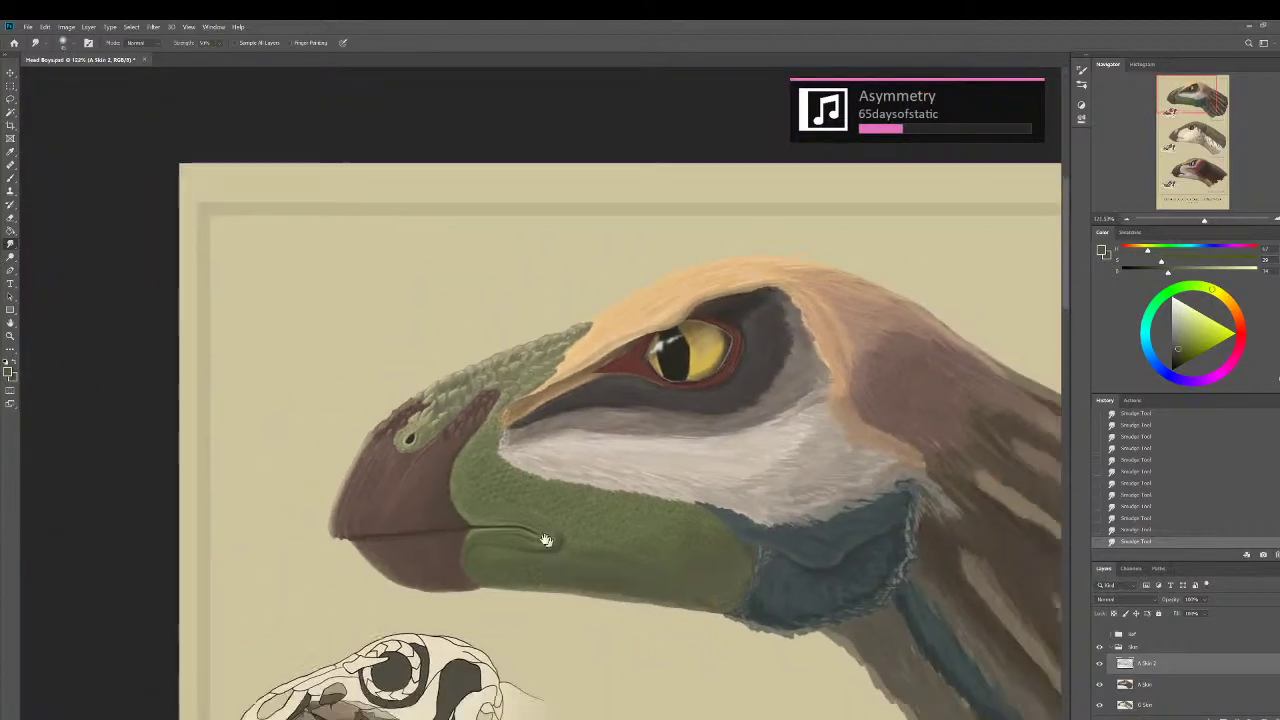
scroll(542, 557, up, 3)
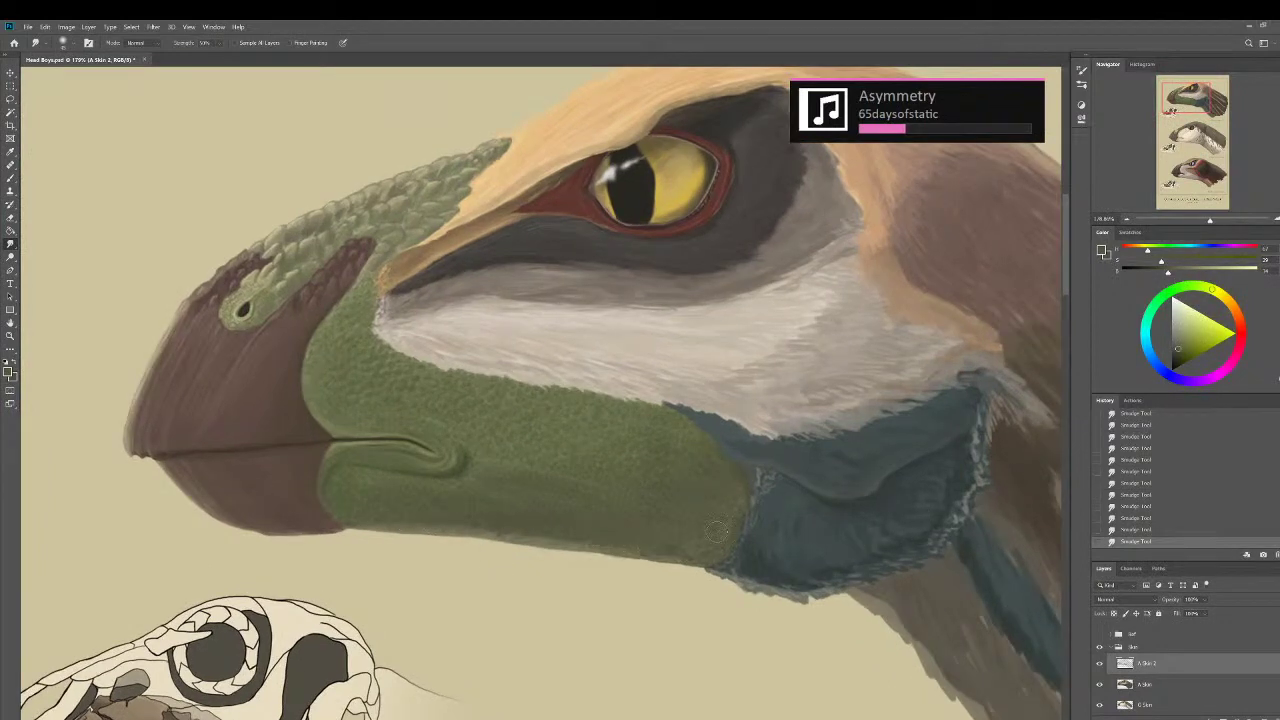
scroll(735, 513, down, 3)
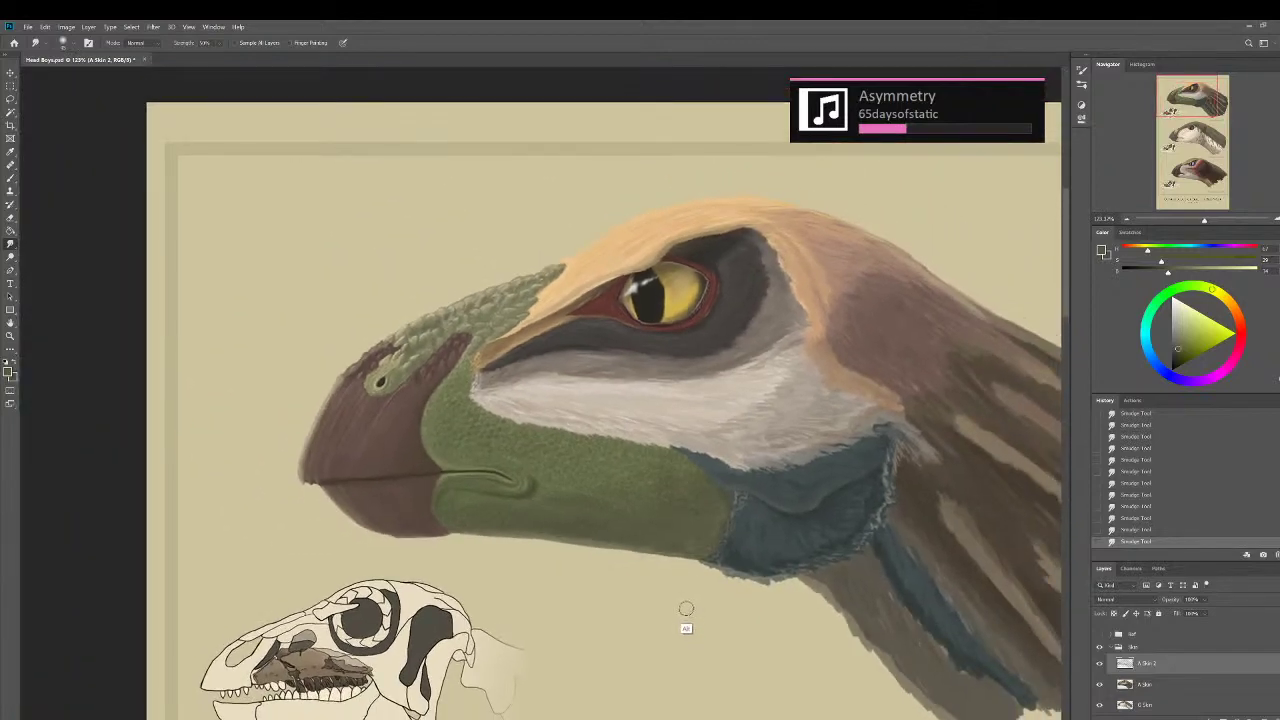
Paint small light green dabs over the cheek and jaw scales with the Brush tool, using a colour sampled from the cheek.
scroll(577, 463, up, 5)
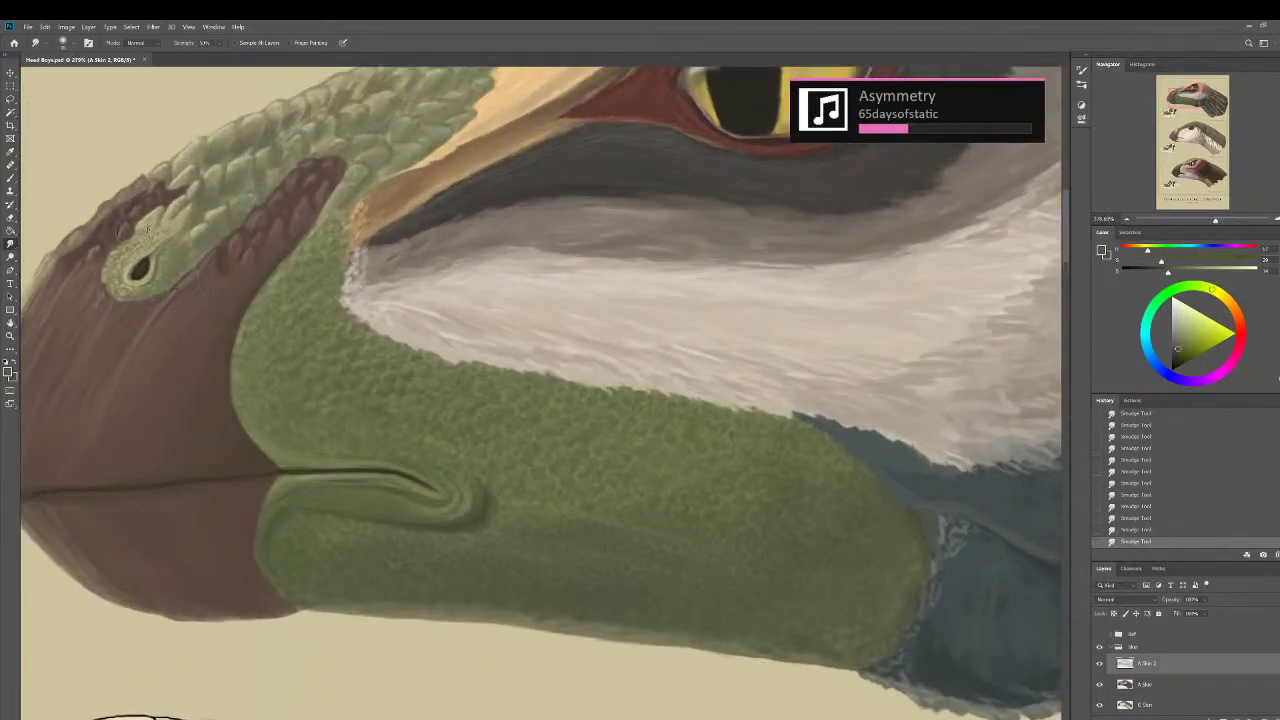
click(10, 177)
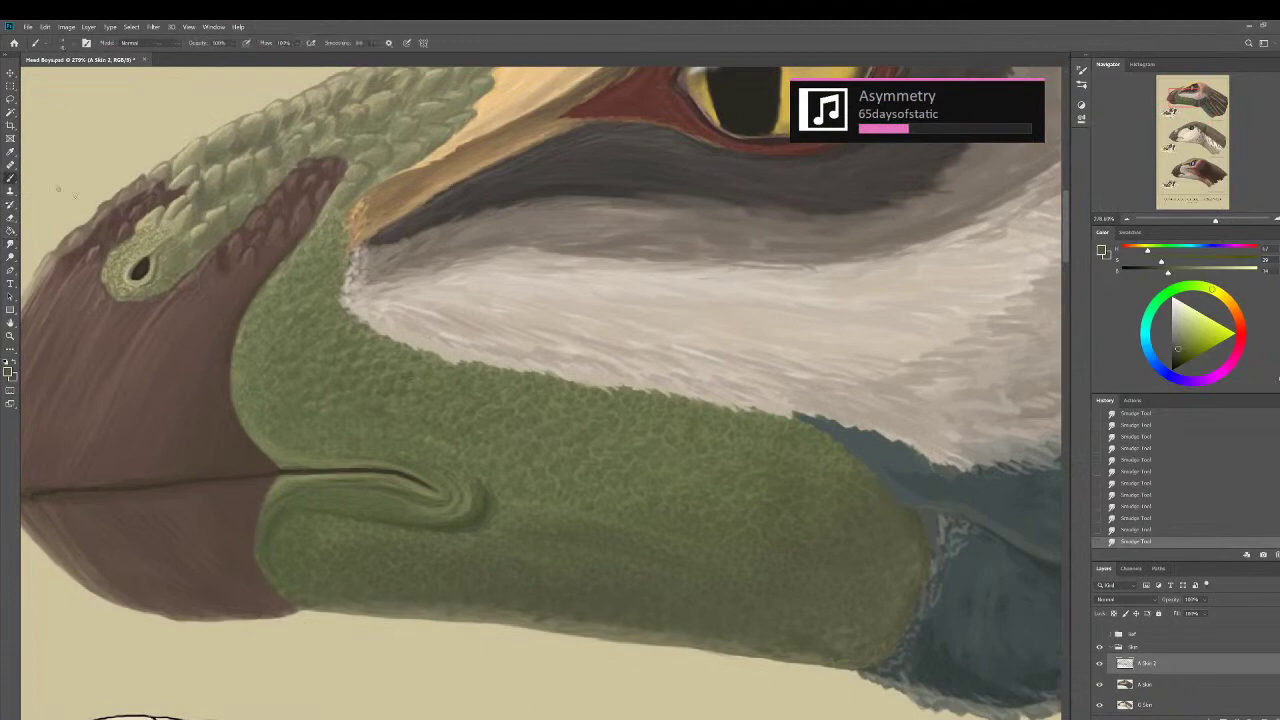
alt+click(374, 364)
key(bracketright)
key(bracketleft)
click(376, 362)
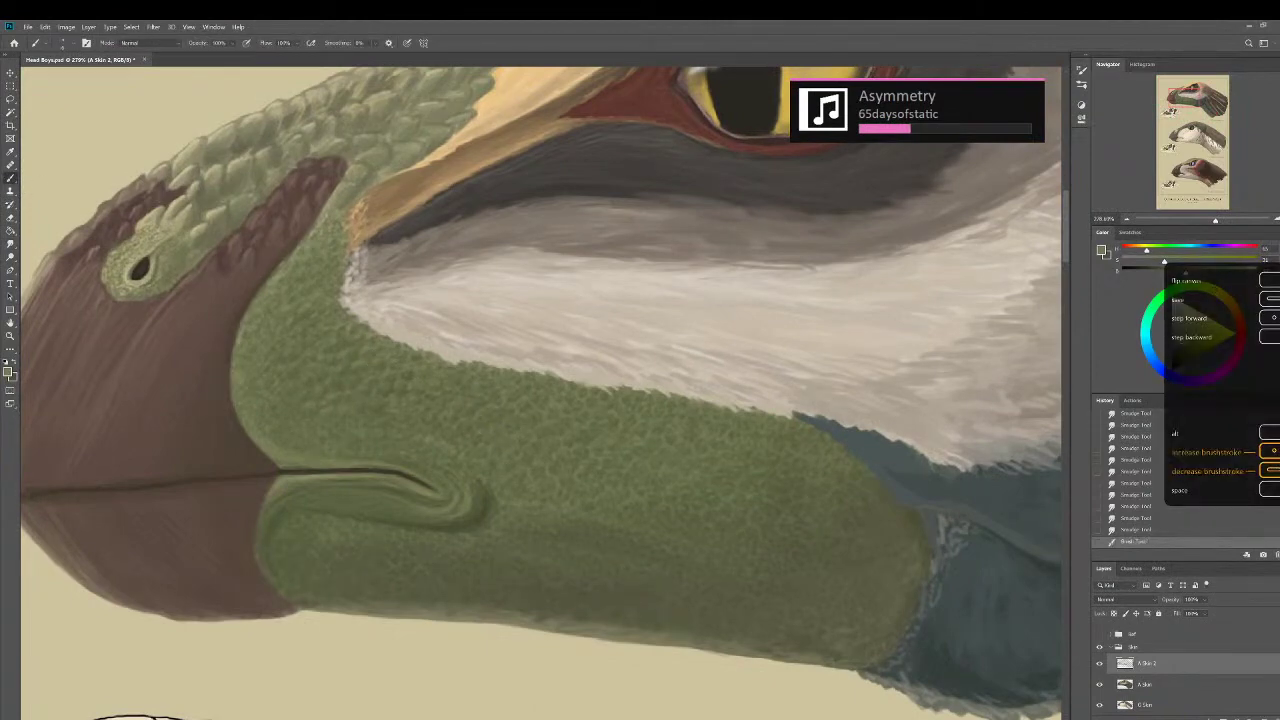
click(378, 360)
click(381, 362)
click(384, 364)
click(387, 366)
click(390, 368)
click(393, 370)
click(396, 372)
click(612, 470)
click(615, 471)
click(618, 472)
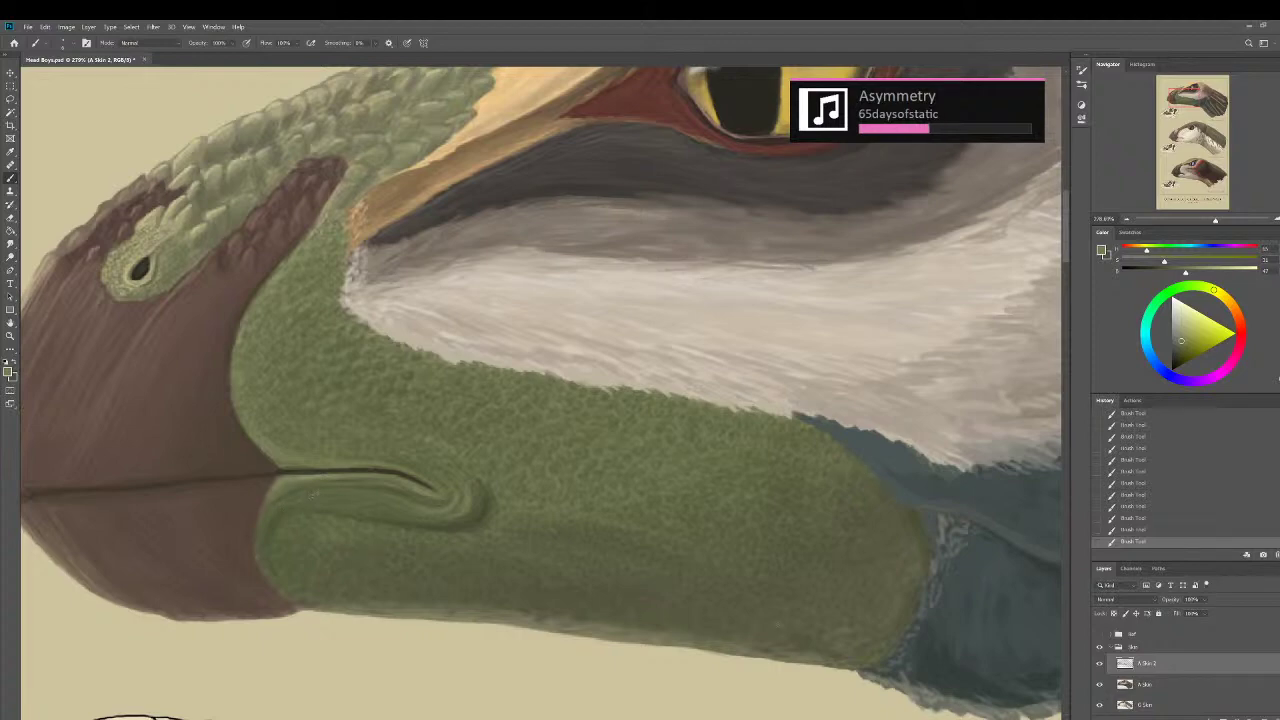
Sample darker olive tones around the green jaw and touch up its lower edge.
alt+click(549, 618)
alt+click(922, 512)
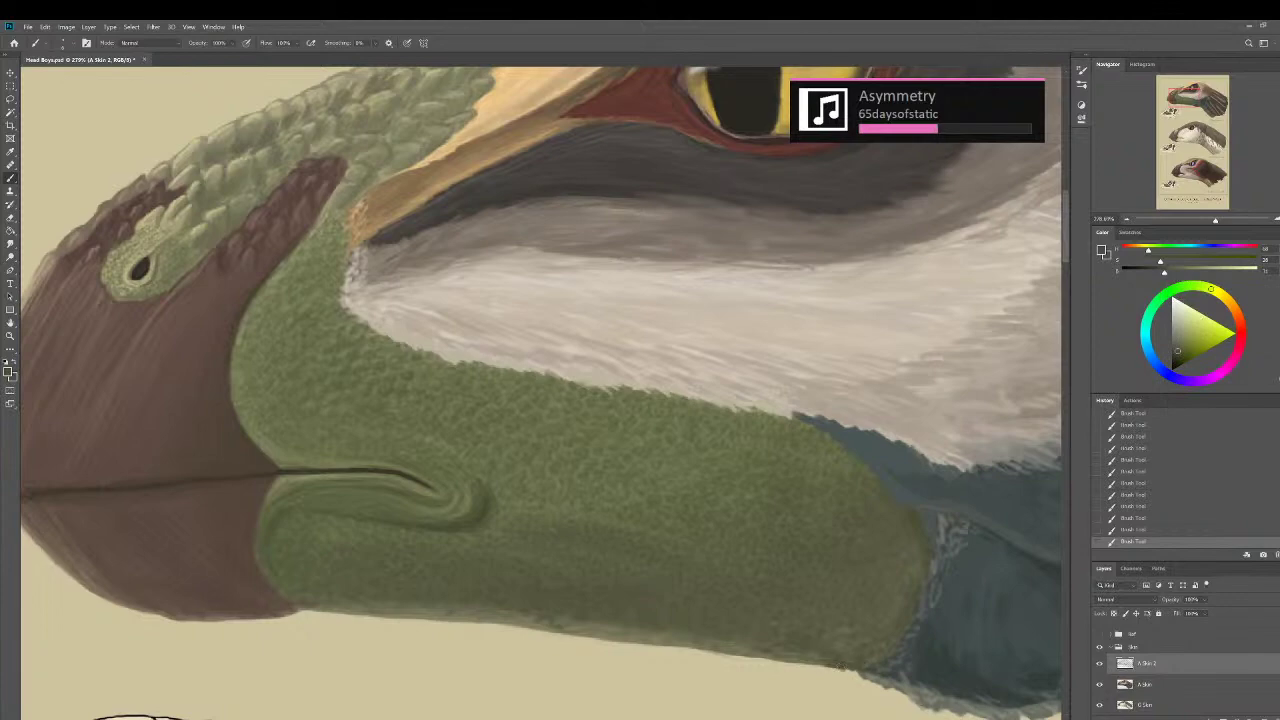
alt+click(855, 662)
Shade the top head's green jaw in dark olive with an enlarged brush.
scroll(786, 600, down, 3)
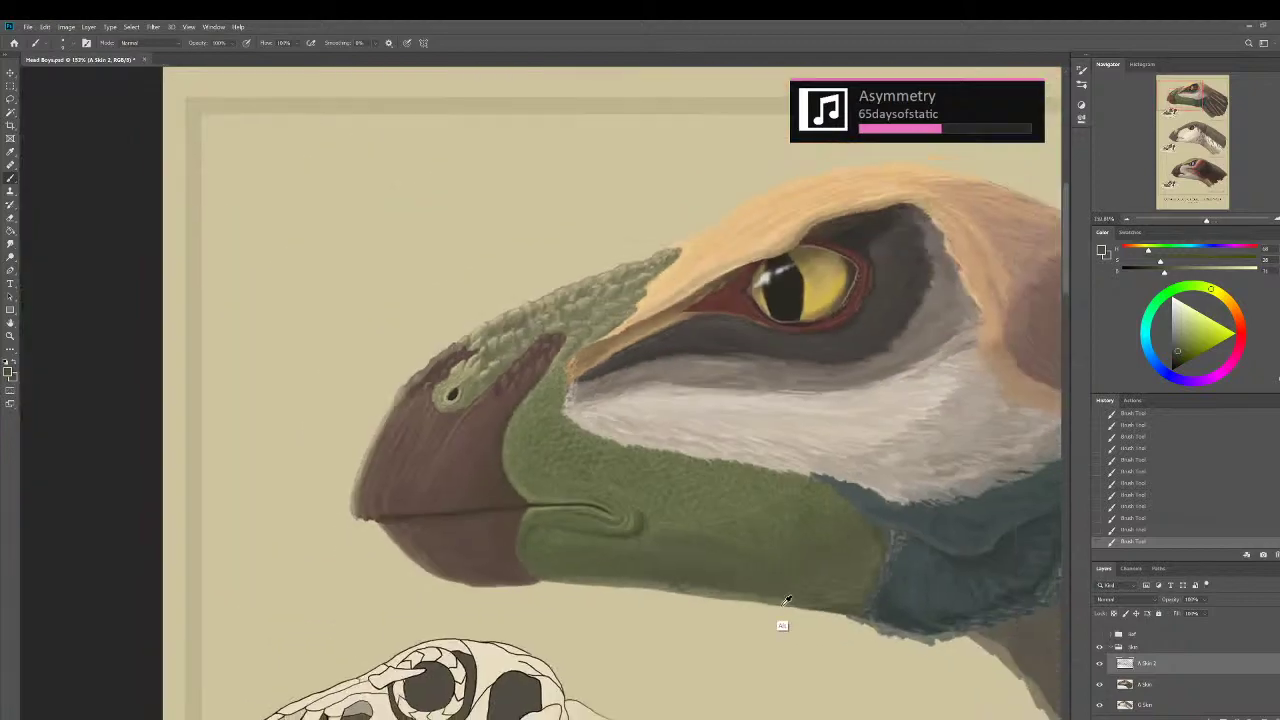
scroll(786, 600, down, 3)
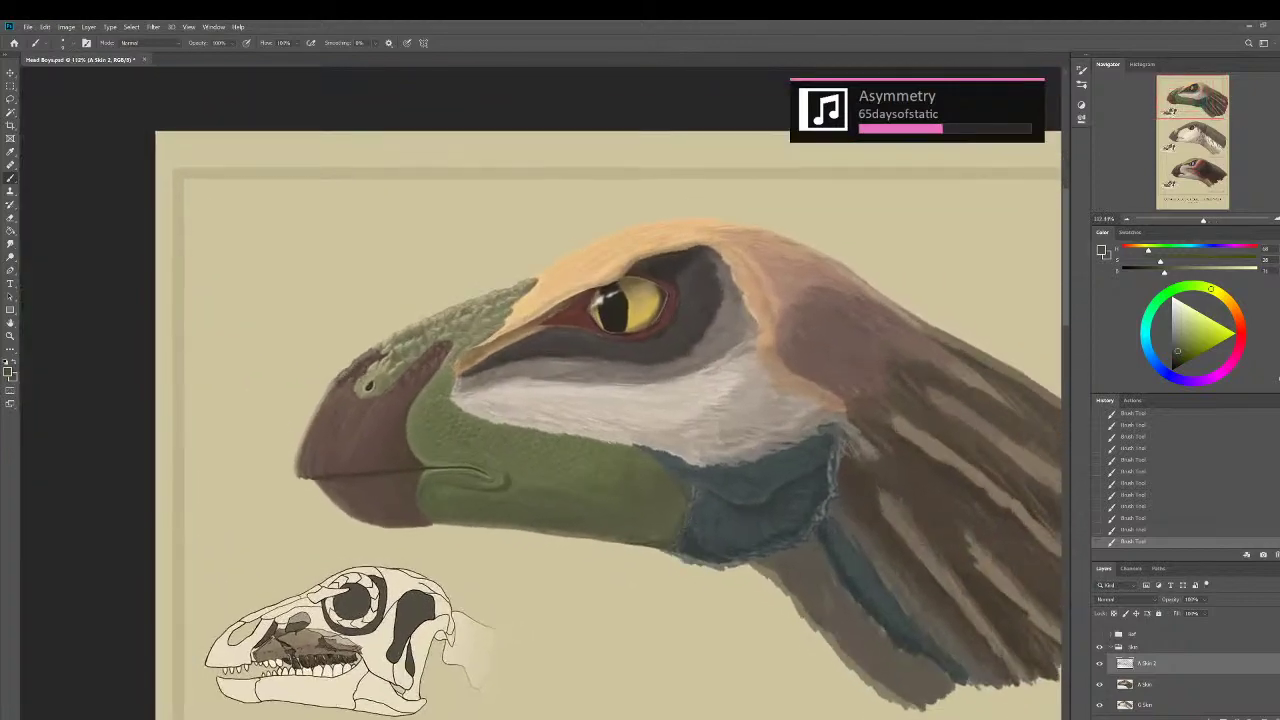
scroll(650, 494, up, 4)
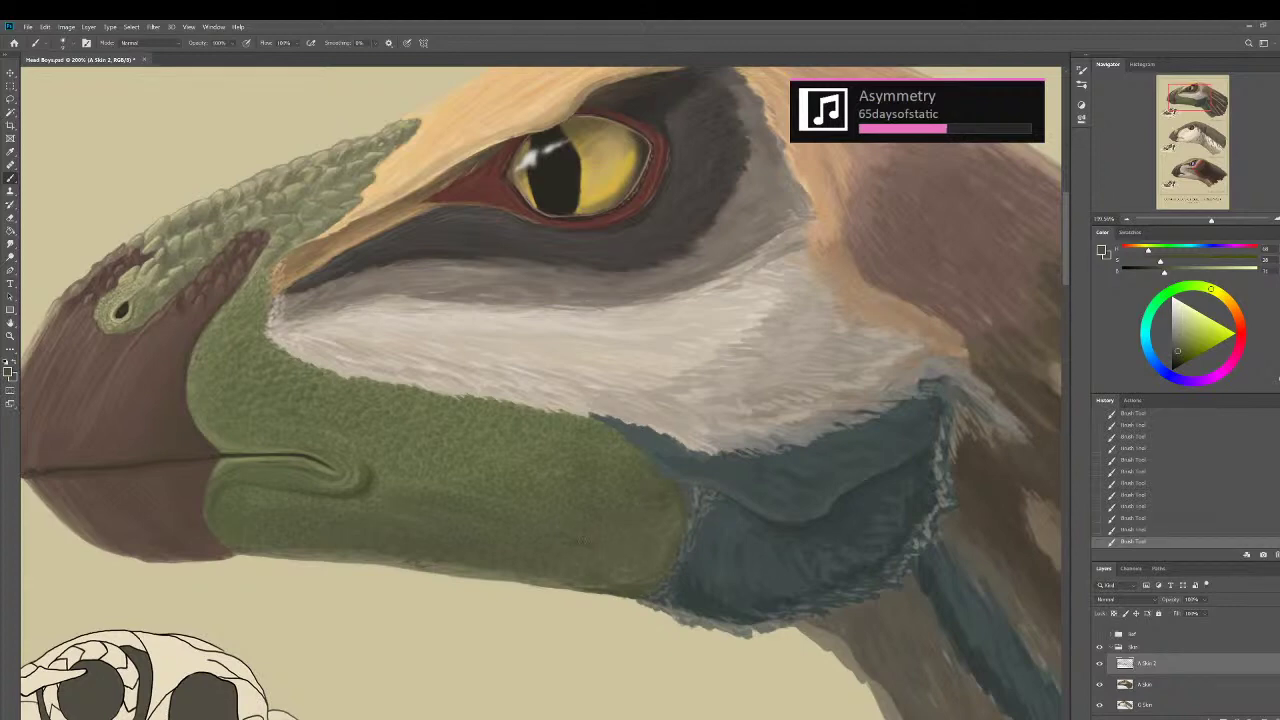
key(])
key(])
key(])
scroll(592, 608, down, 2)
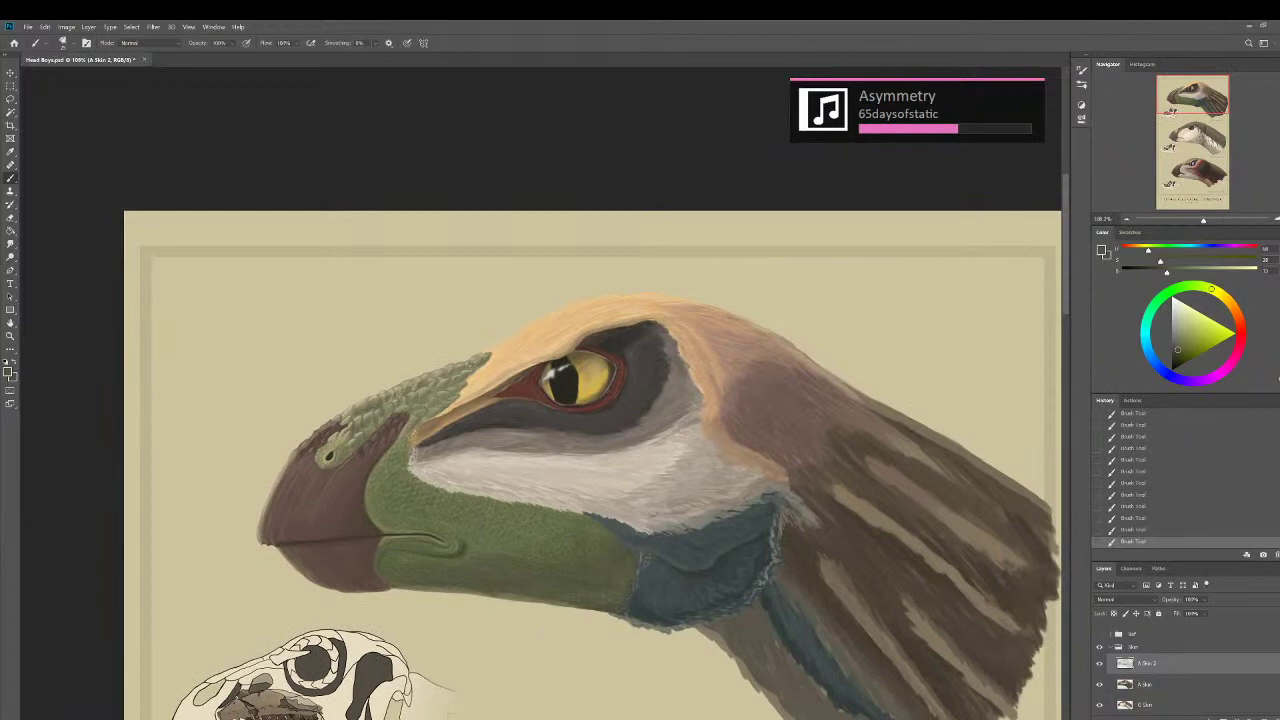
Paint fine scale marks over the rear of the top head's green jaw with a much smaller brush in a green sampled from the jaw.
scroll(611, 440, up, 4)
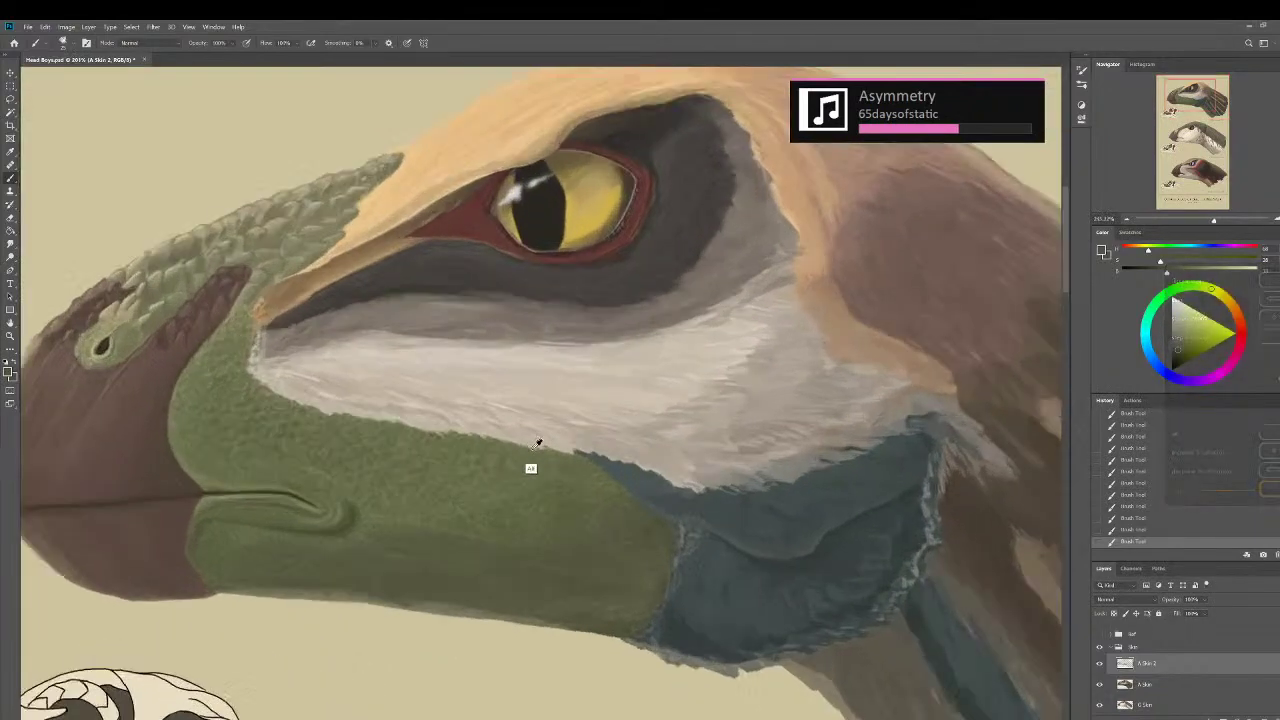
scroll(537, 443, up, 2)
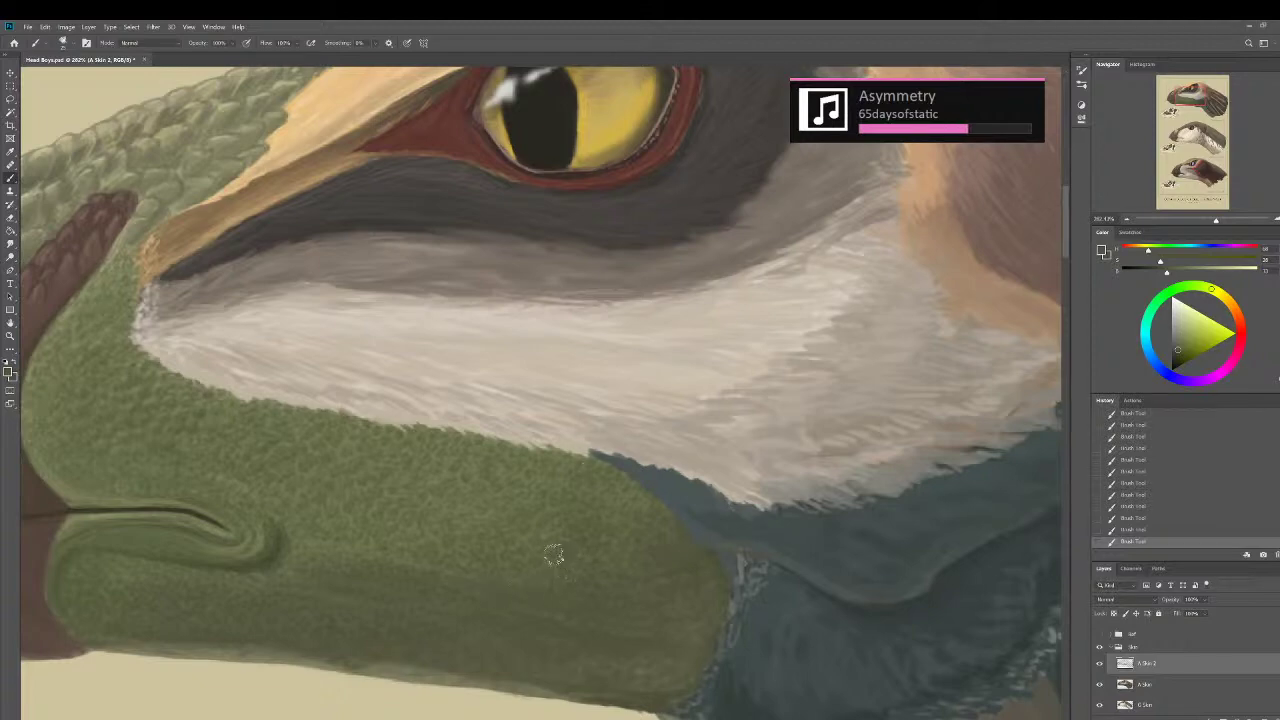
scroll(520, 575, down, 2)
scroll(510, 580, up, 4)
scroll(507, 586, up, 2)
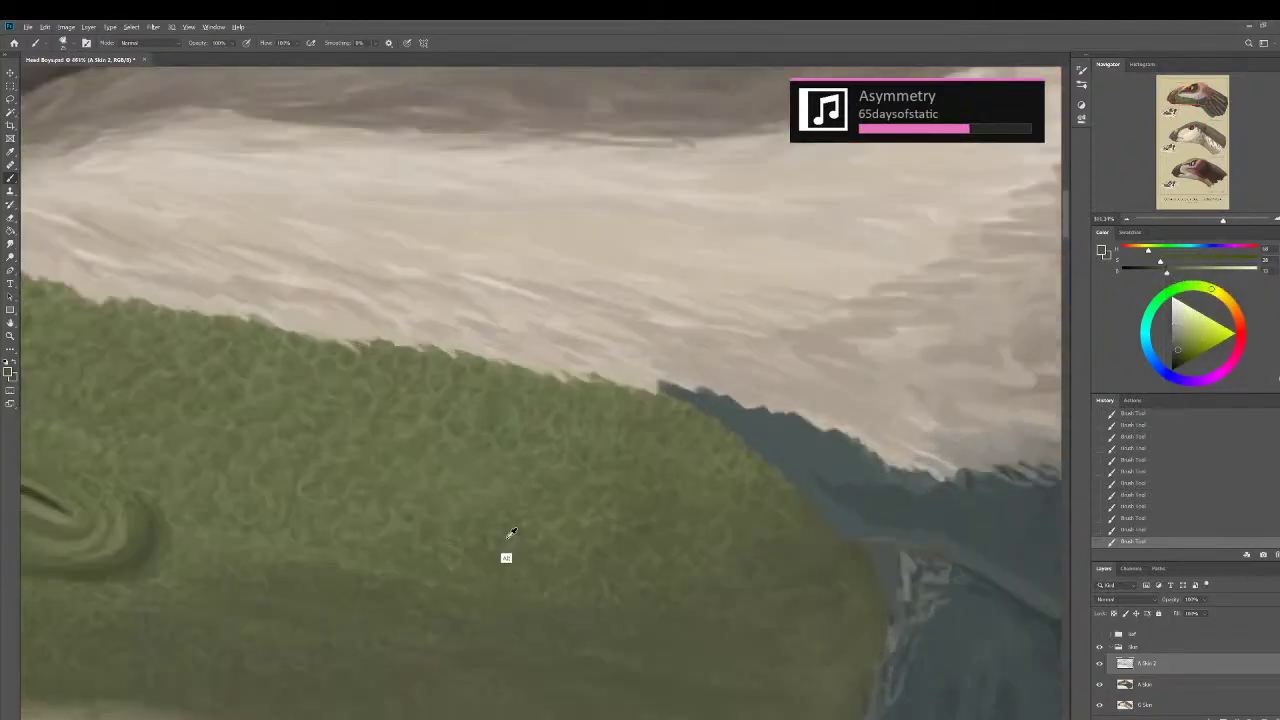
alt+click(525, 521)
key(bracketleft)
key(bracketleft)
key(bracketleft)
key(bracketleft)
key(bracketleft)
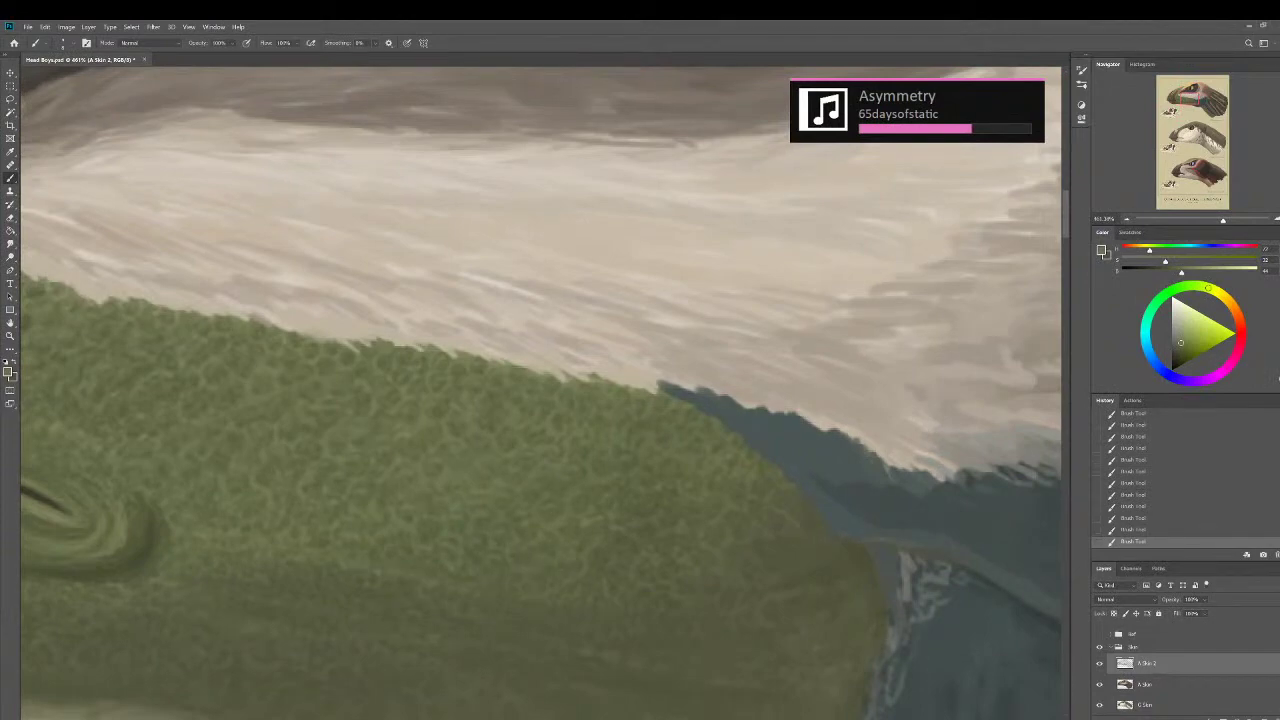
scroll(363, 557, up, 1)
scroll(363, 557, down, 3)
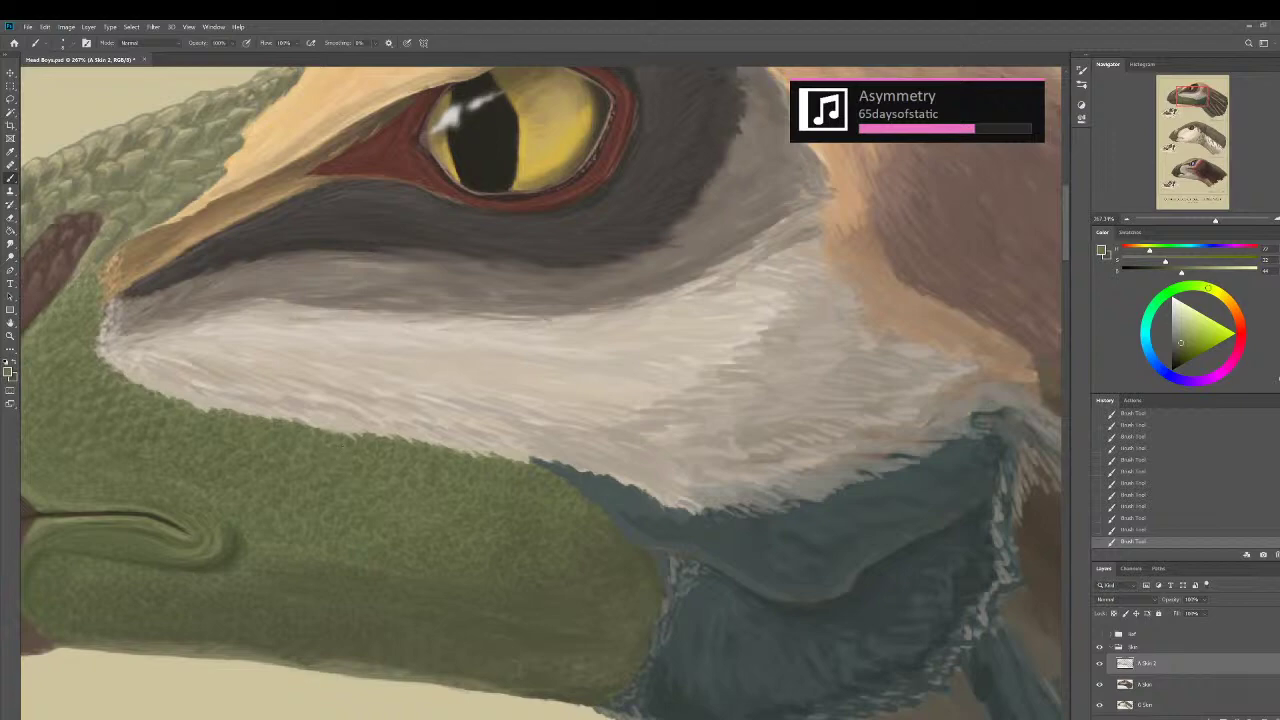
Paint thin streaks down the upper beak below the nostril with a smaller brush in brown sampled from the beak.
scroll(265, 575, down, 1)
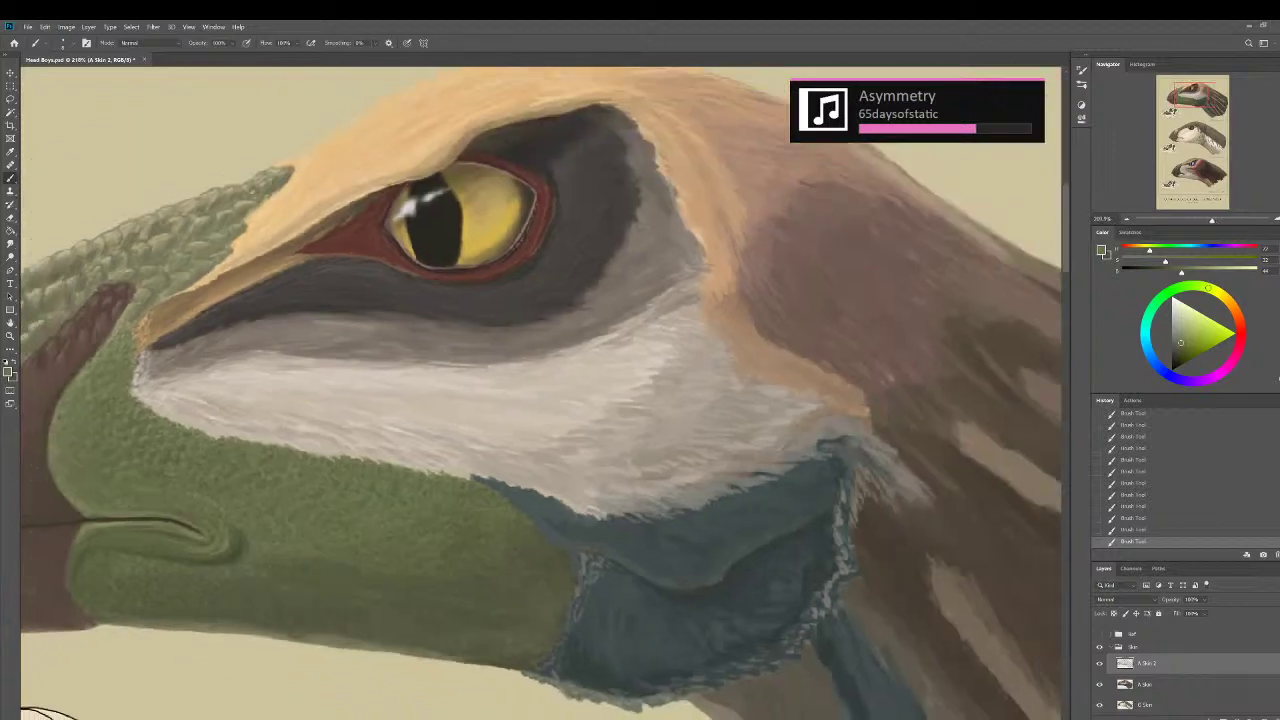
scroll(310, 508, down, 2)
drag(250, 510, 421, 478)
scroll(240, 470, up, 3)
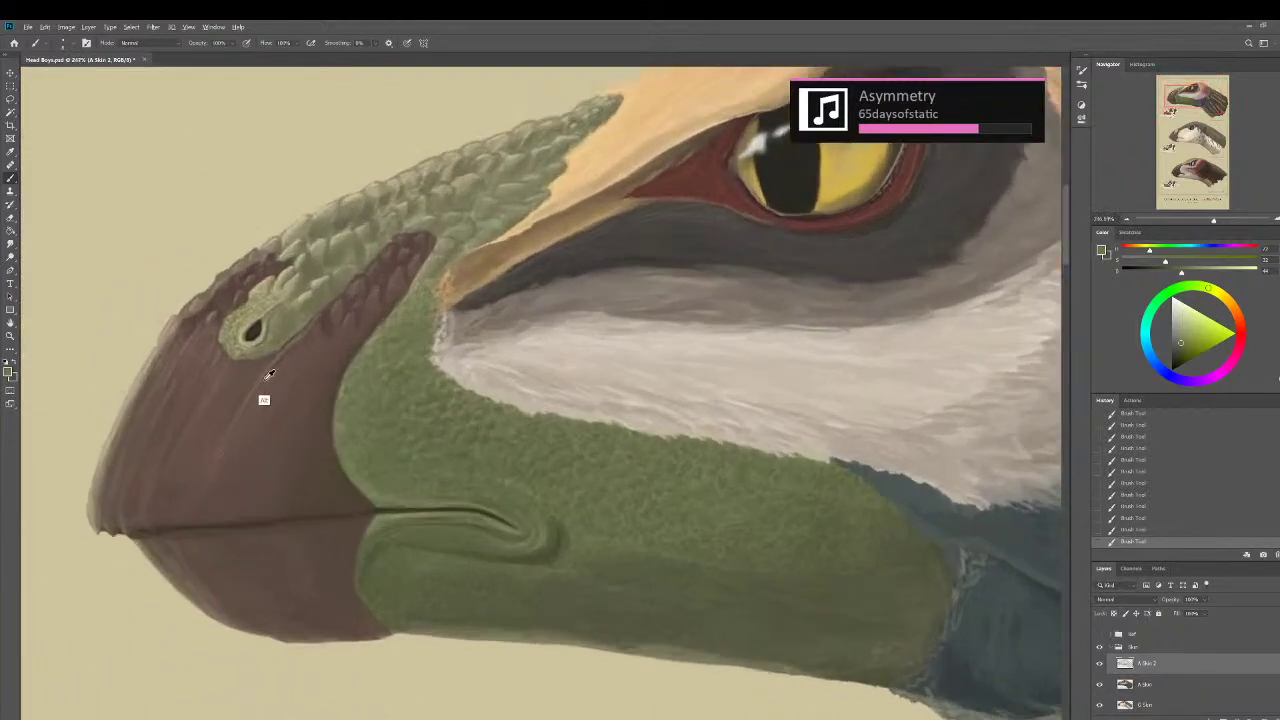
alt+click(257, 384)
key([)
alt+click(286, 348)
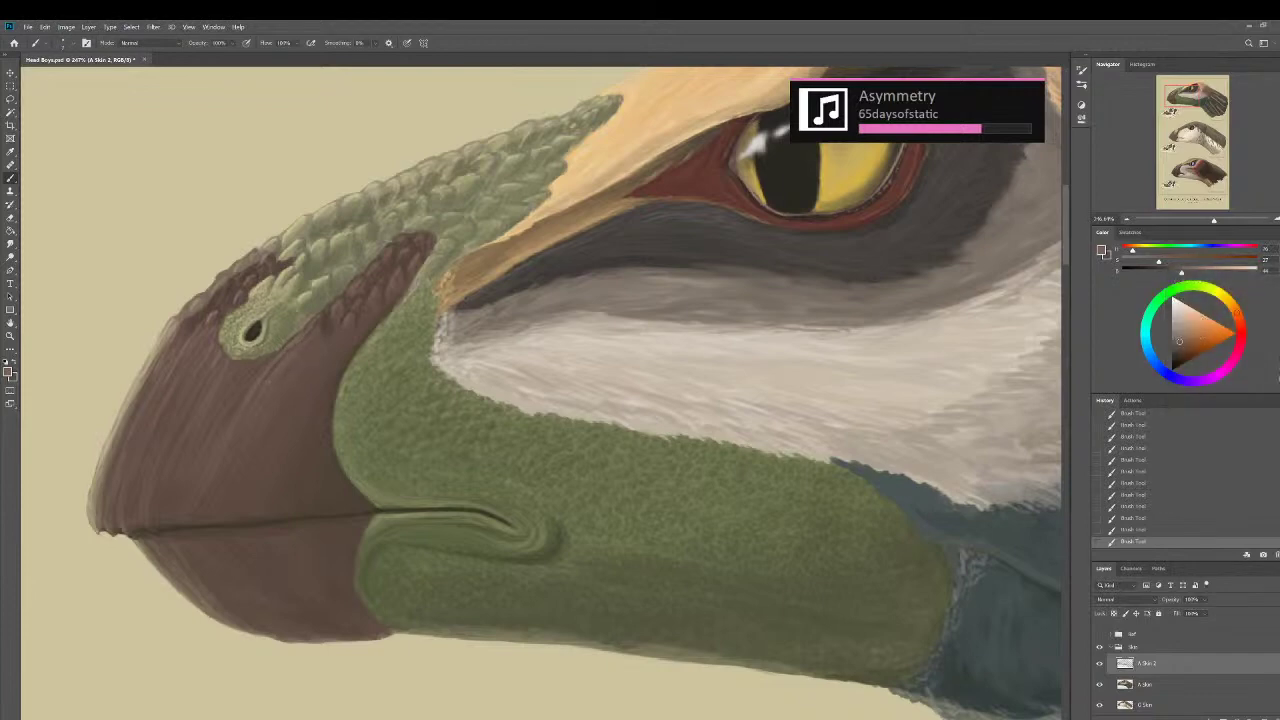
Add fine streaks along the beak's front edge, resampling light and mid brown tones from the edge.
alt+click(177, 340)
alt+click(186, 318)
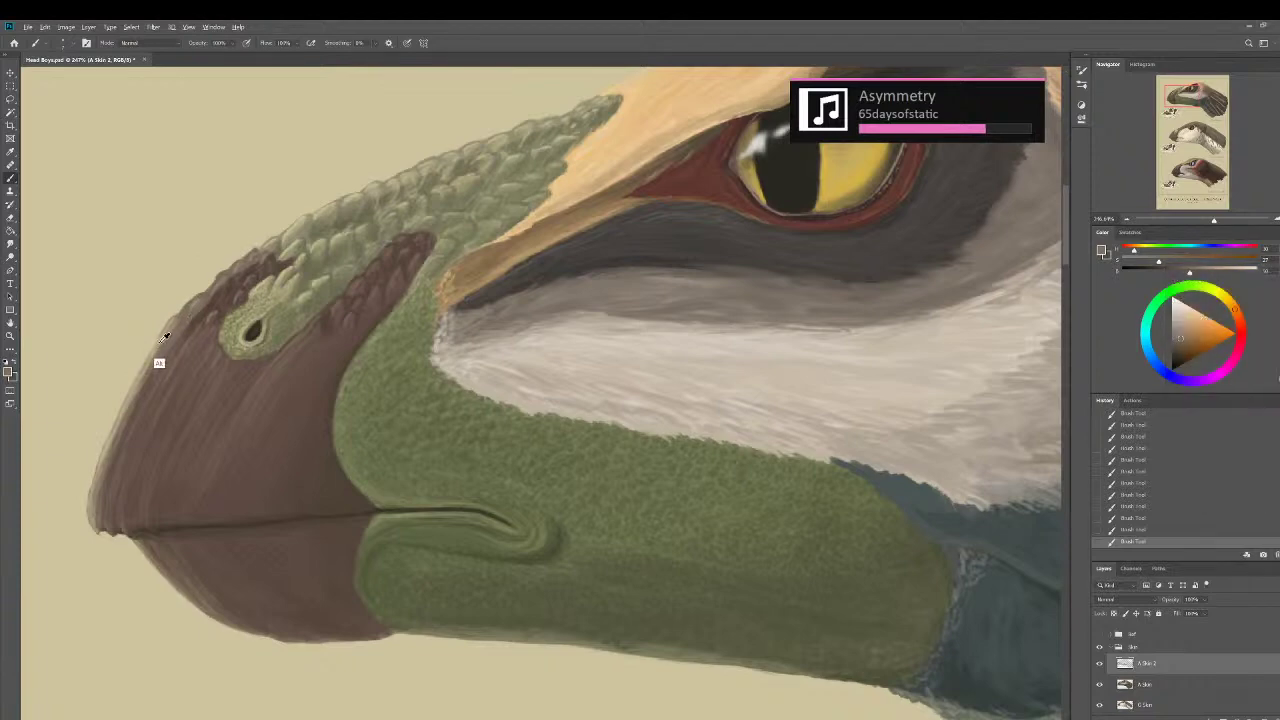
alt+click(163, 338)
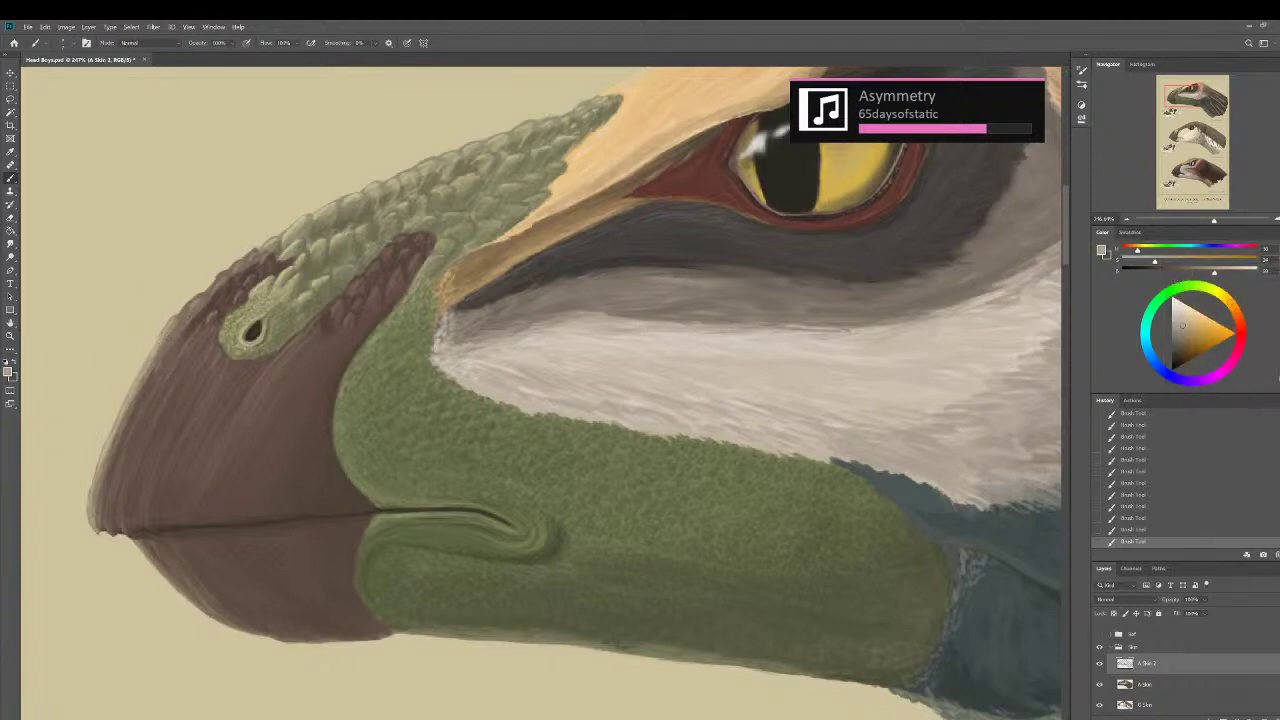
alt+click(186, 342)
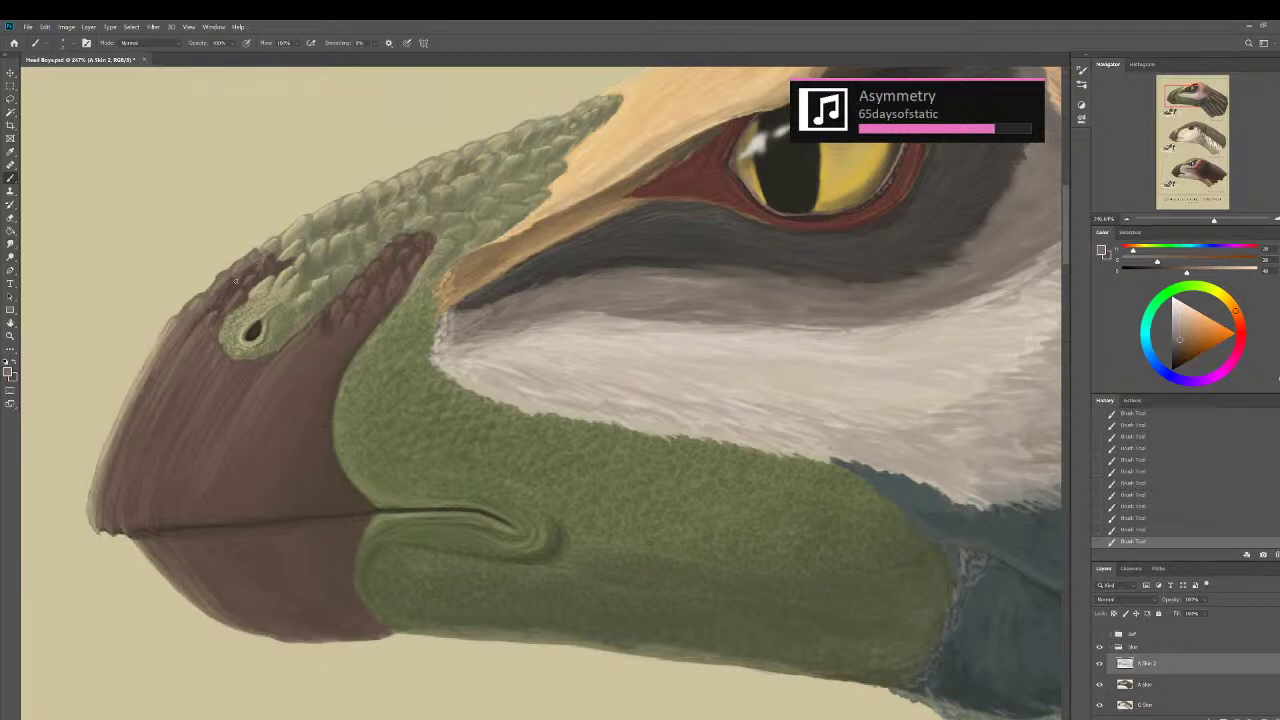
scroll(236, 281, down, 6)
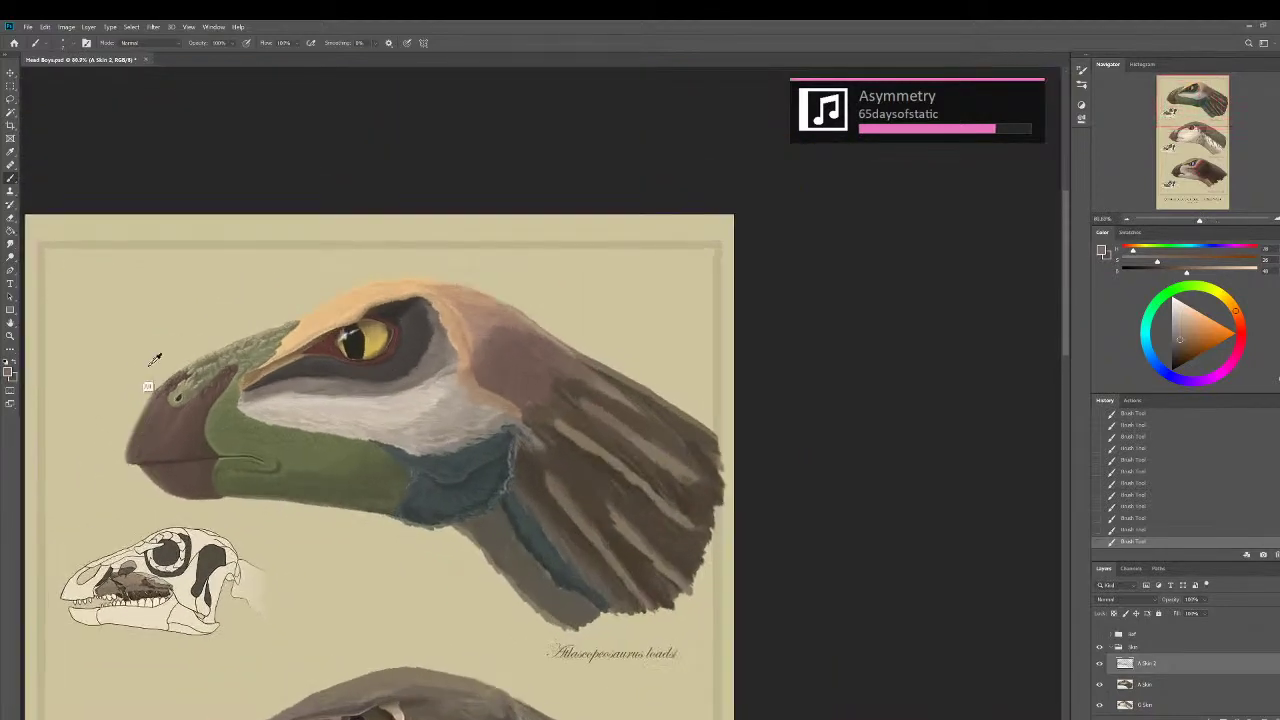
Shade the brown scales above the nostril with a slightly larger brush in brown sampled from them.
scroll(155, 360, up, 10)
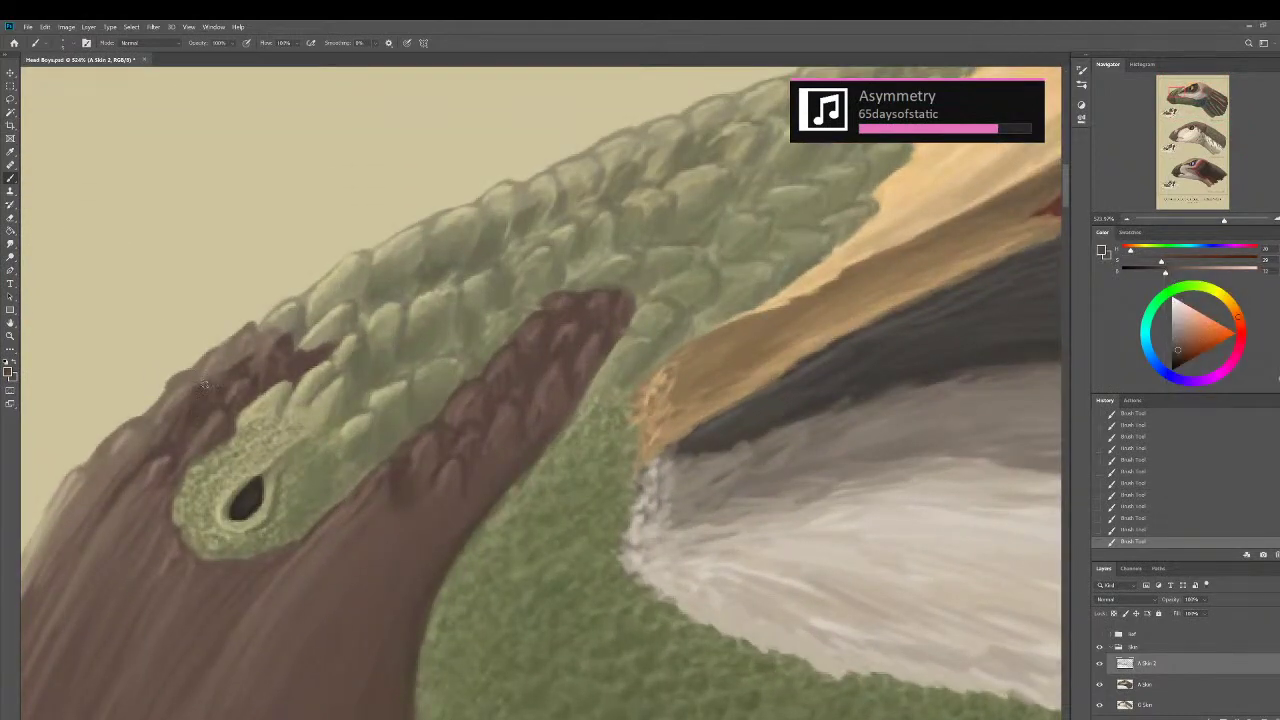
key(bracketright)
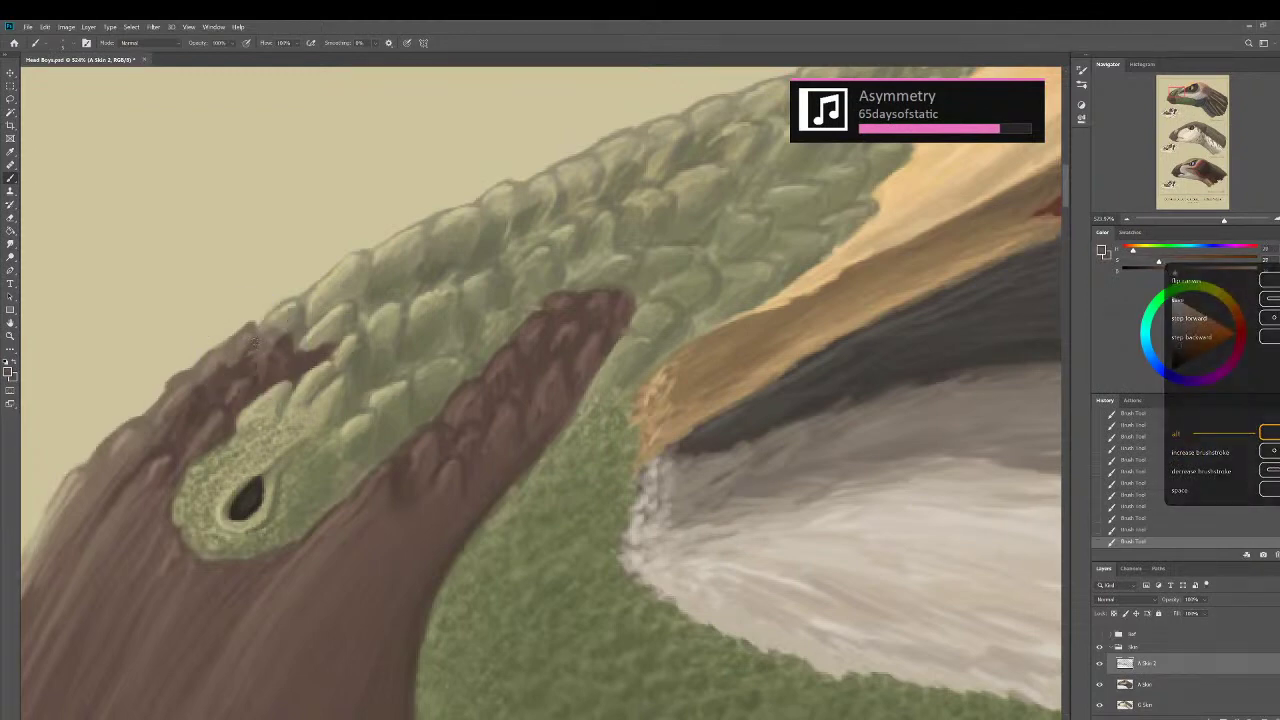
alt+click(236, 352)
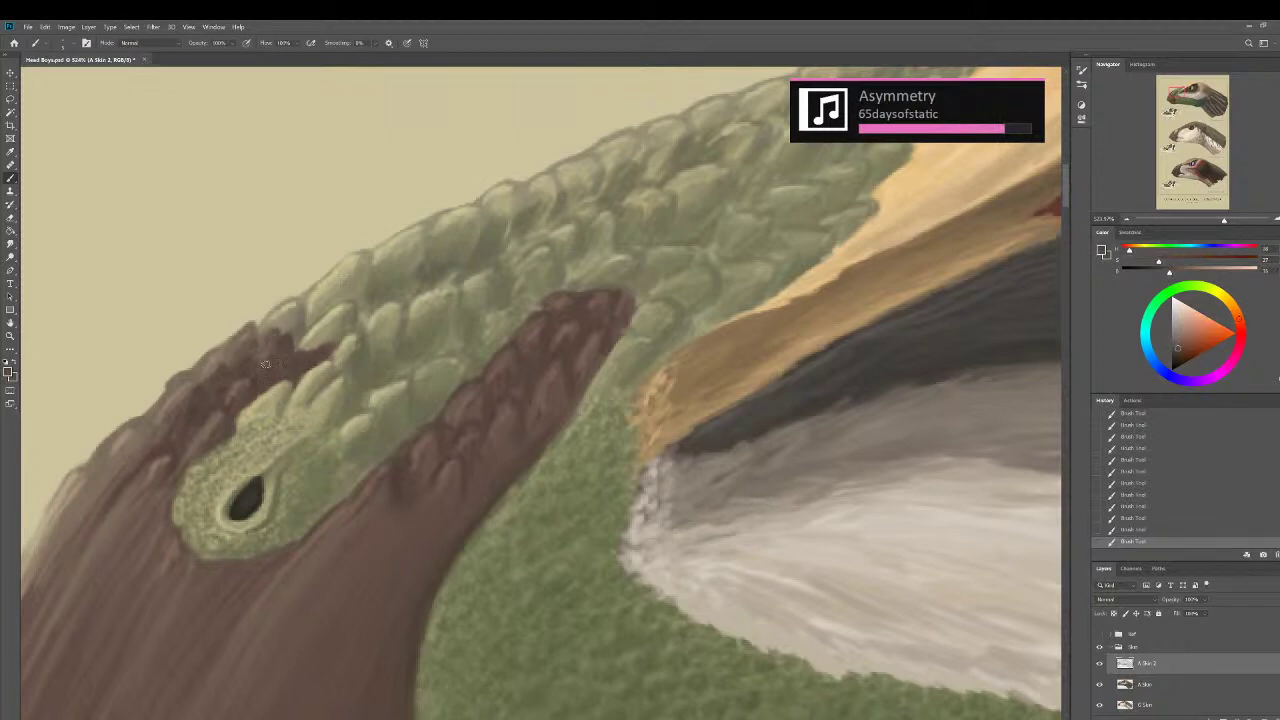
Undo the last two strokes and repaint the brown scales above the nostril with freshly sampled lighter and darker browns.
key(ctrl+z)
key(ctrl+z)
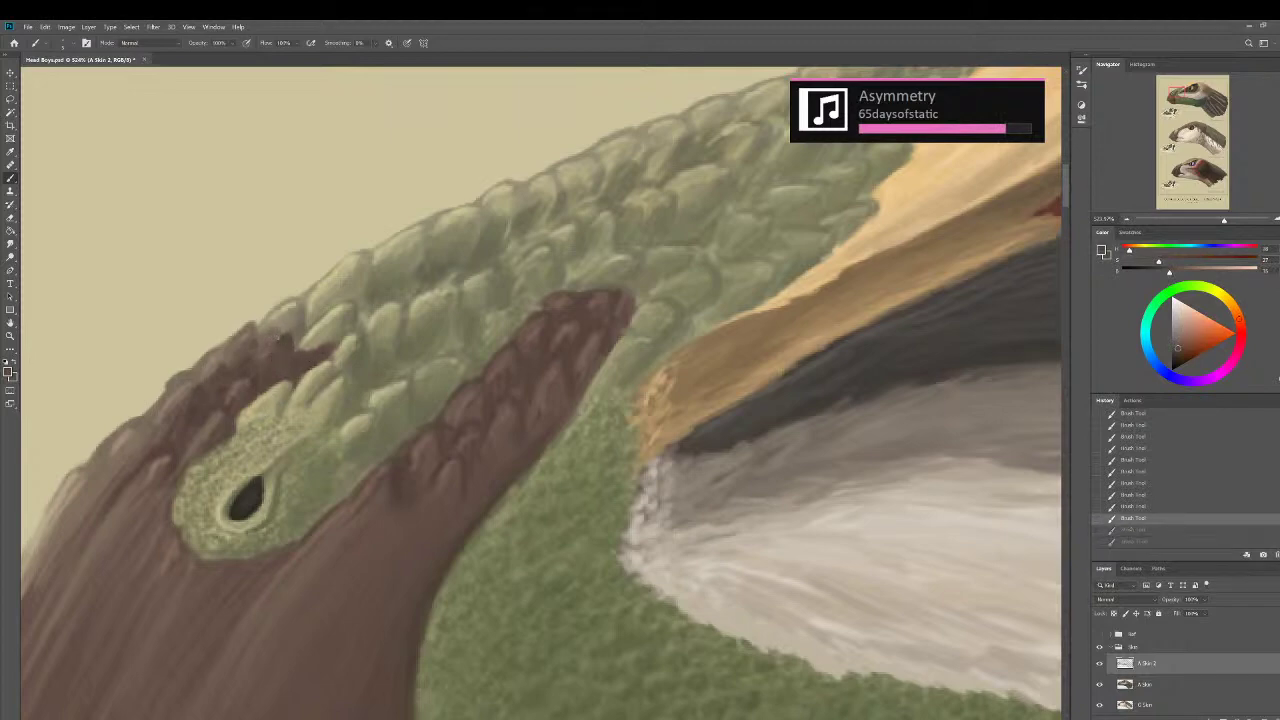
alt+click(278, 336)
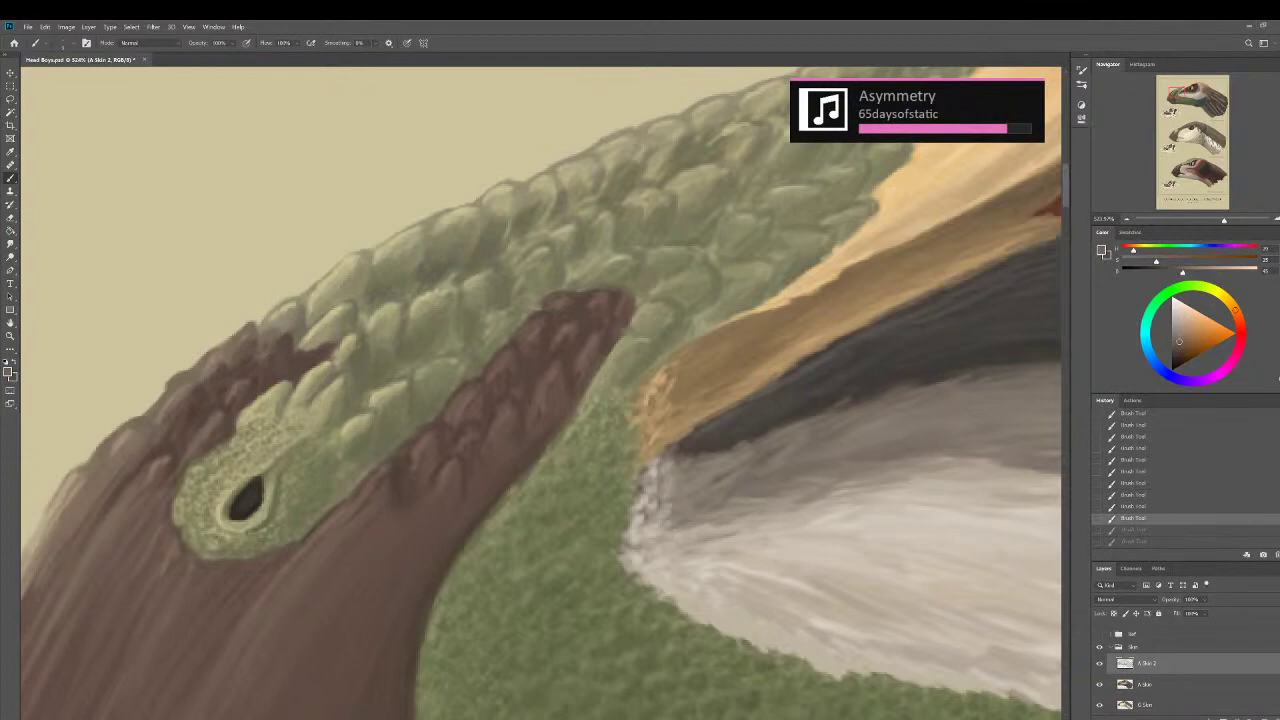
click(280, 336)
alt+click(282, 337)
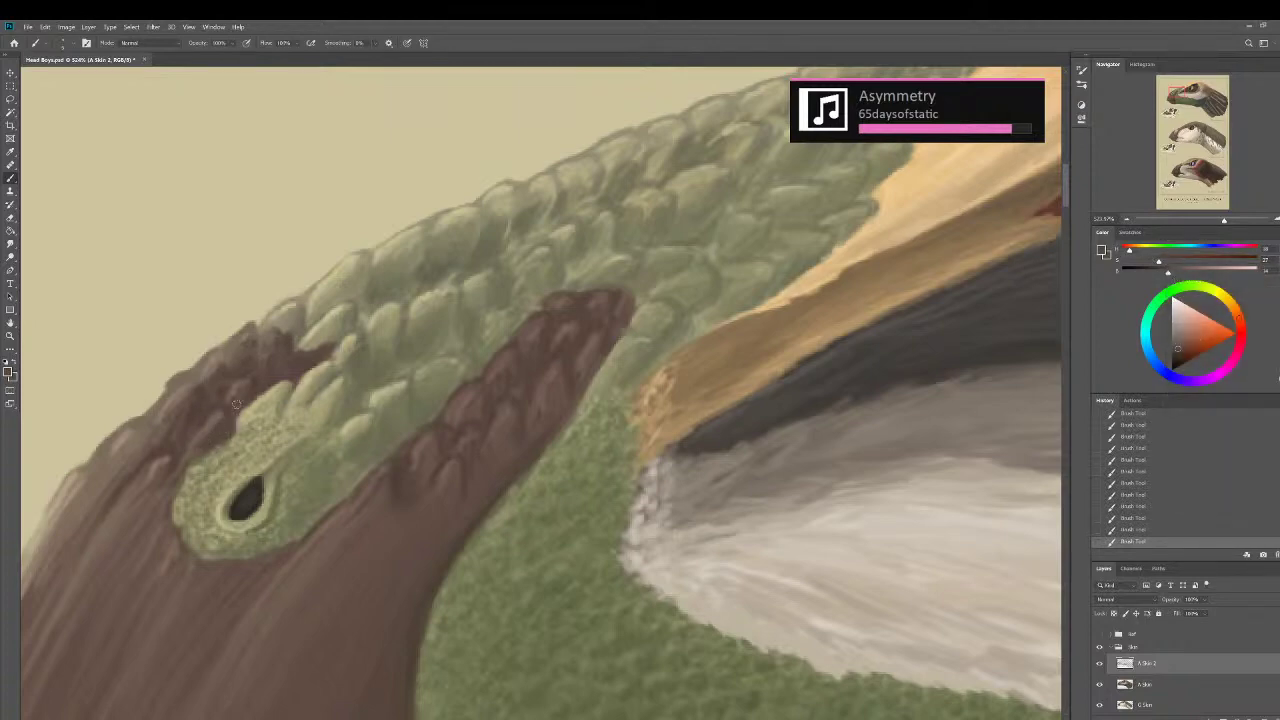
Flip the canvas horizontally to check the top head mirrored.
key(ctrl+alt+f)
scroll(228, 428, down, 11)
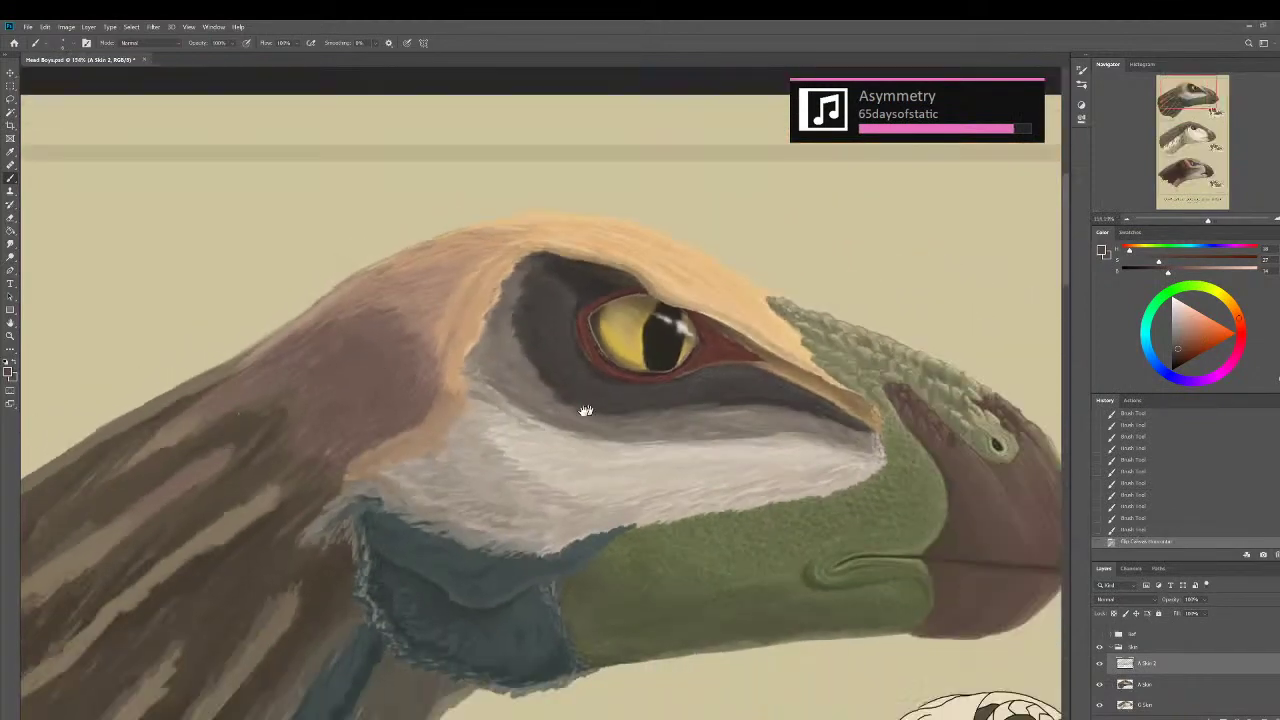
drag(585, 410, 309, 371)
scroll(380, 390, up, 5)
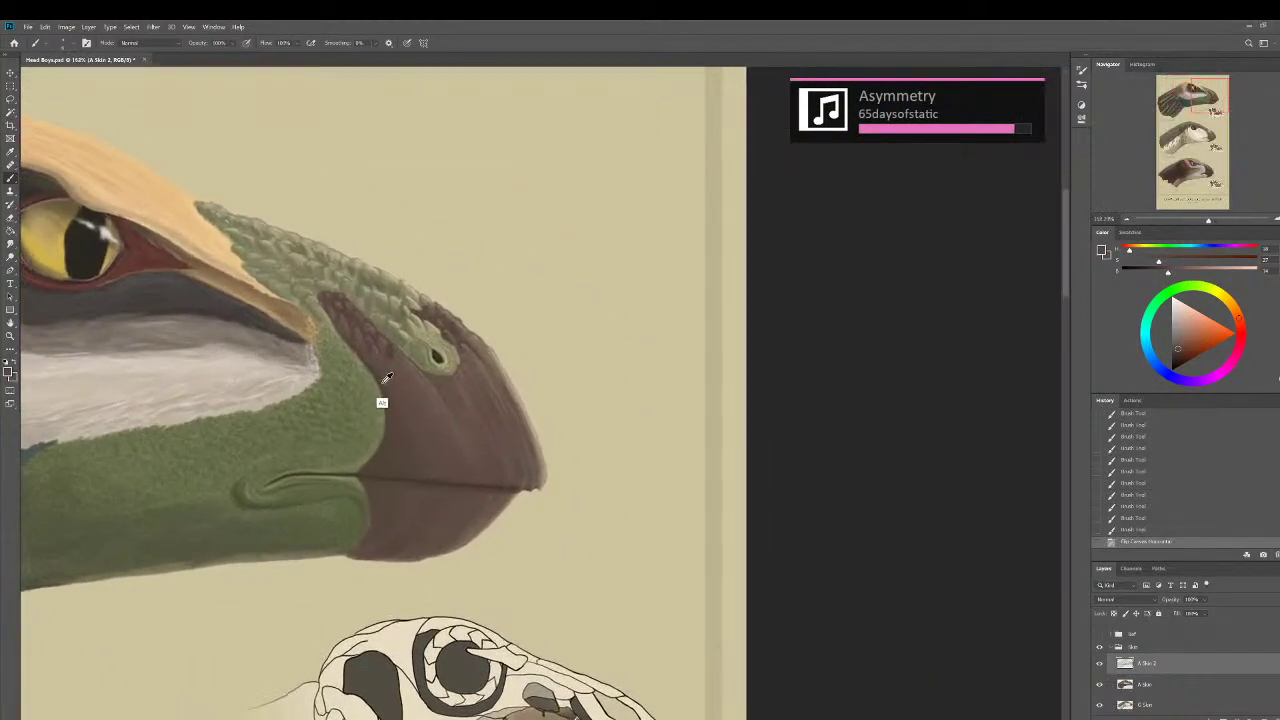
Darken the edge of the brown scale patch where it meets the green cheek, using a smaller brush in sampled dark brown.
alt+click(431, 341)
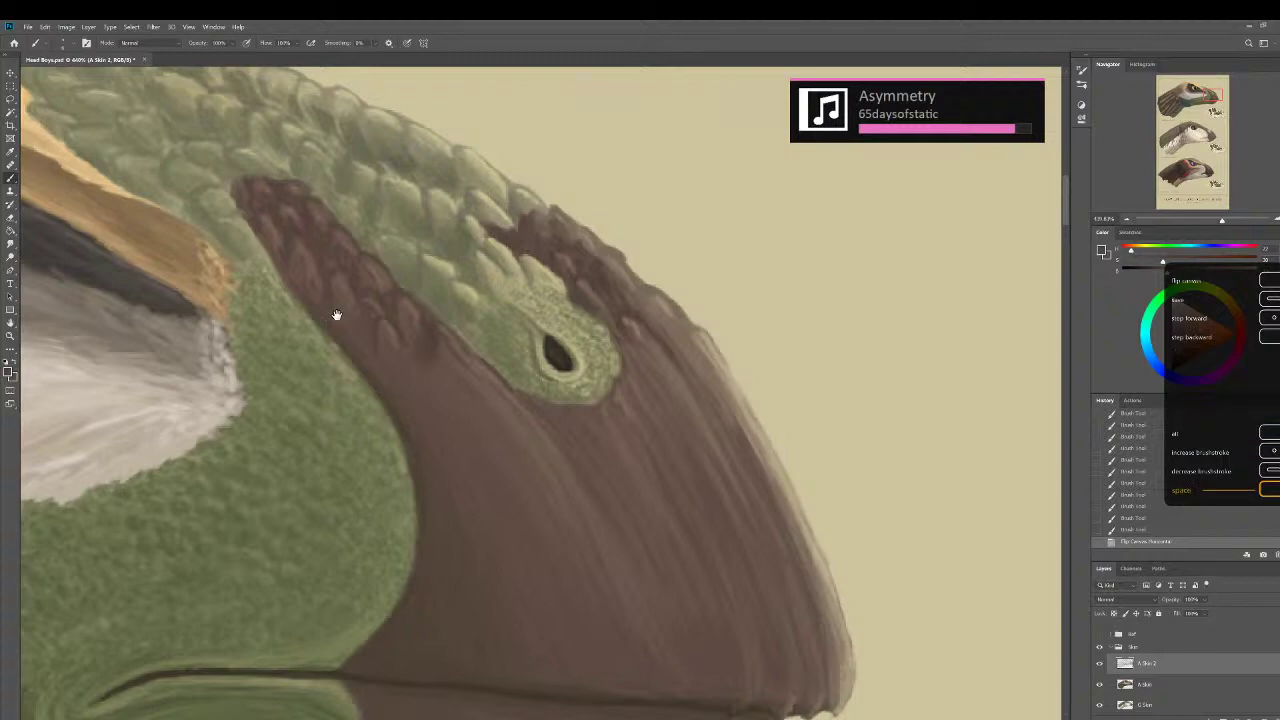
mouse_move(335, 314)
mouse_down()
mouse_move(400, 366)
mouse_move(320, 297)
mouse_move(295, 252)
mouse_move(257, 231)
mouse_move(237, 195)
mouse_up()
scroll(403, 369, up, 2)
key([)
drag(284, 262, 368, 376)
drag(372, 380, 393, 399)
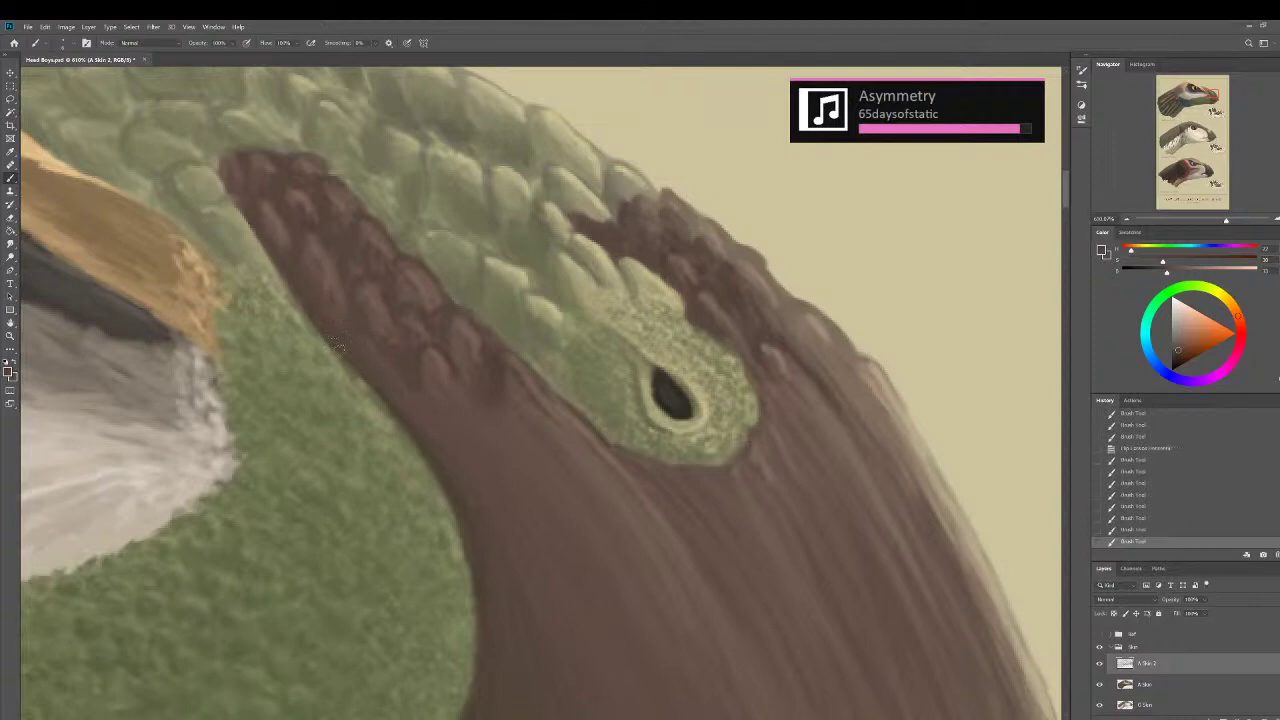
mouse_move(340, 351)
mouse_down()
mouse_move(393, 398)
mouse_move(366, 374)
mouse_up()
drag(366, 356, 398, 412)
Refine the upper beak's border with the green cheek in darkened and resampled browns, undoing one short stroke.
scroll(406, 424, down, 3)
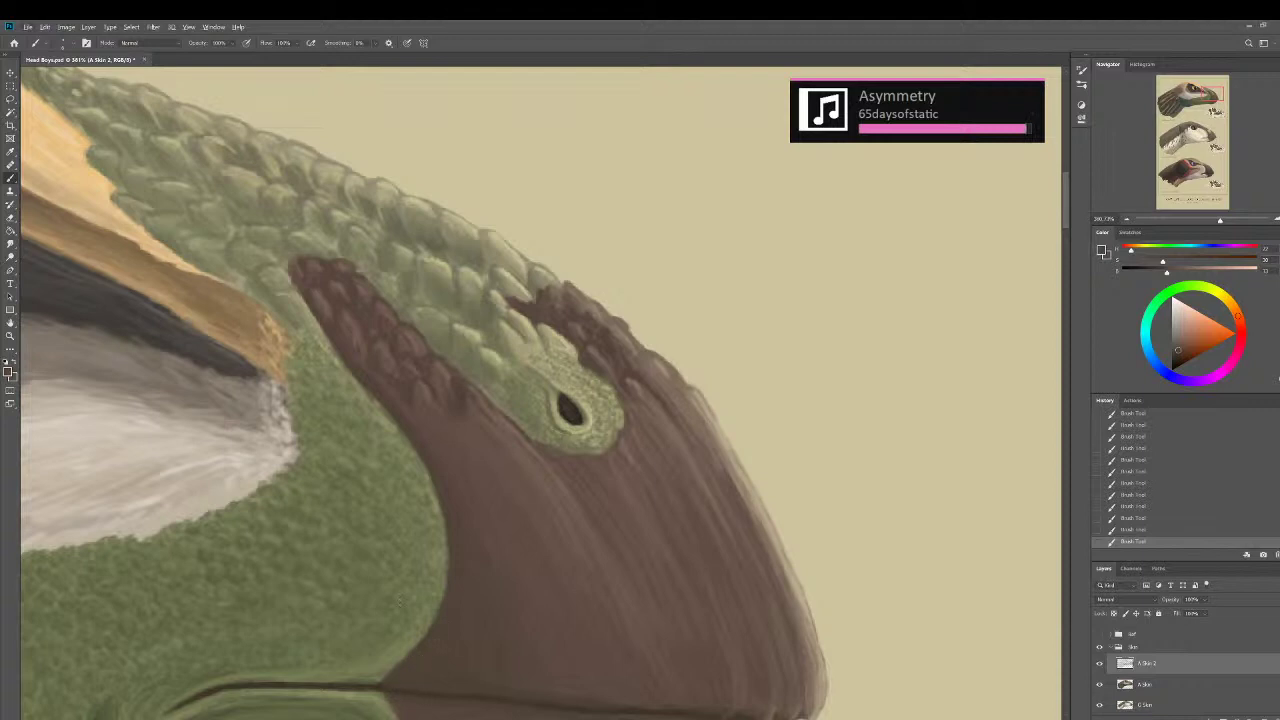
alt+click(637, 379)
drag(1164, 270, 1153, 270)
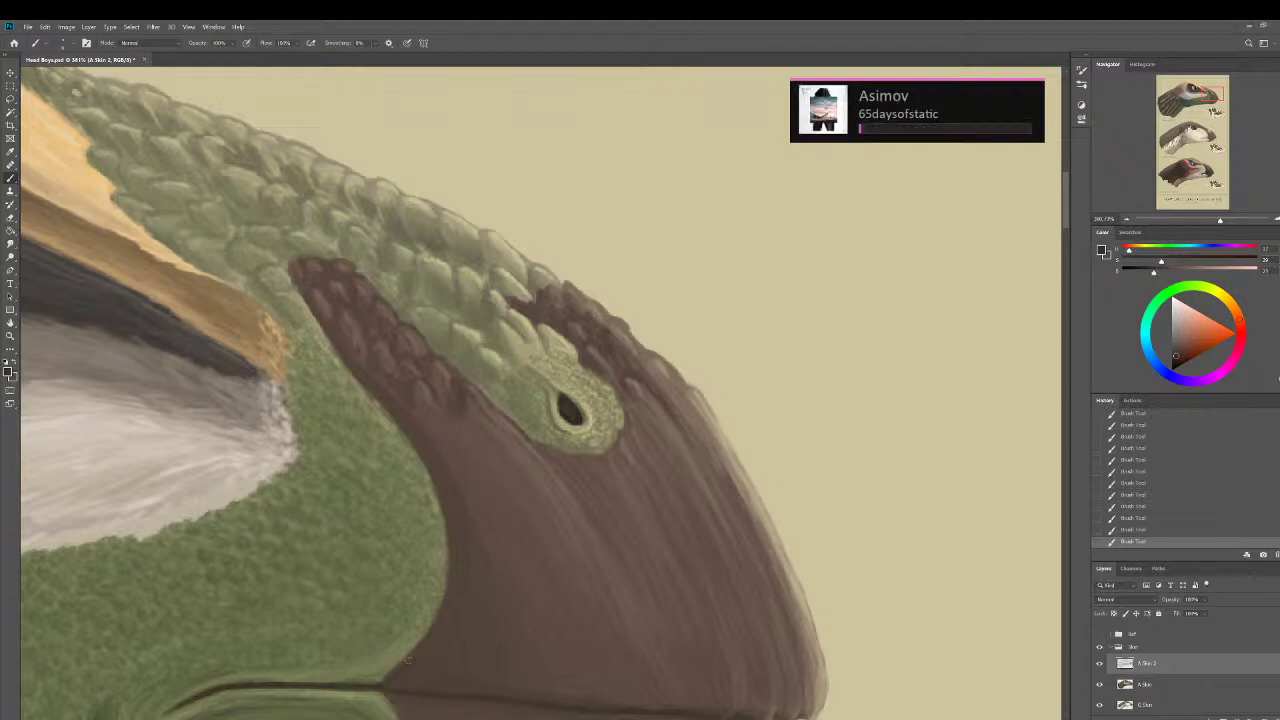
alt+click(402, 668)
mouse_move(441, 612)
mouse_down()
mouse_move(448, 599)
mouse_move(441, 619)
mouse_up()
key(ctrl+z)
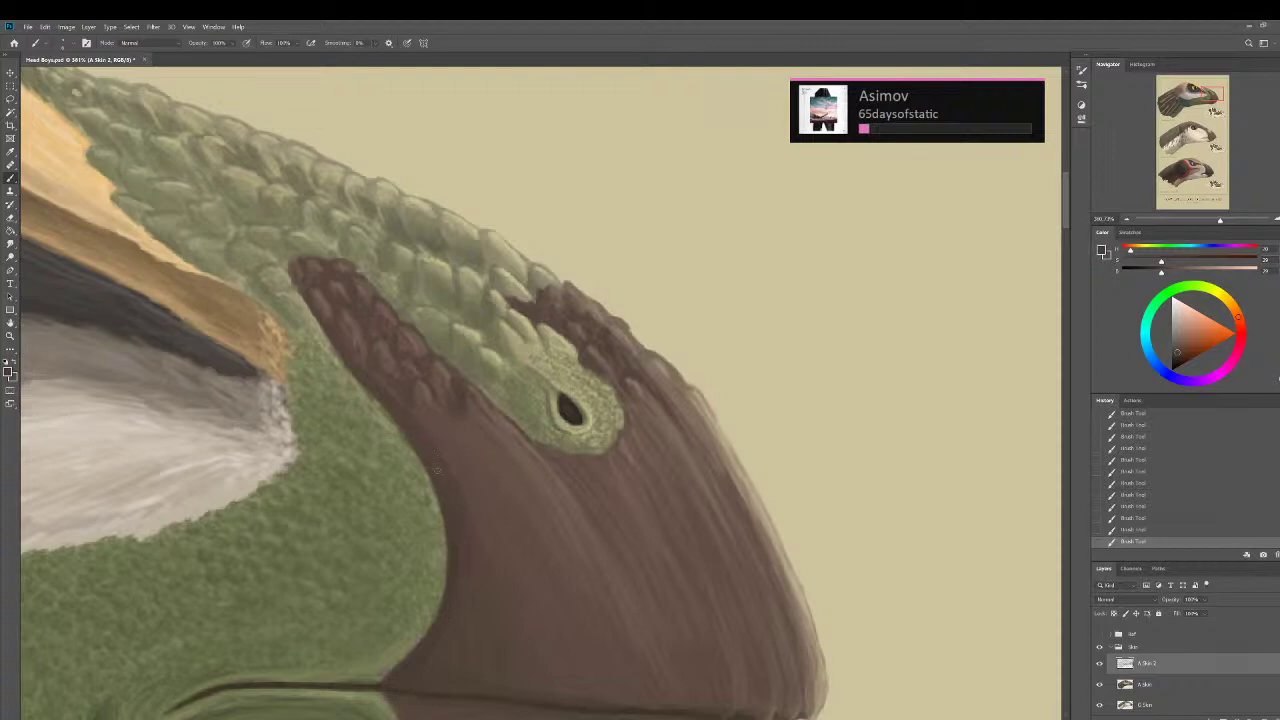
alt+click(453, 486)
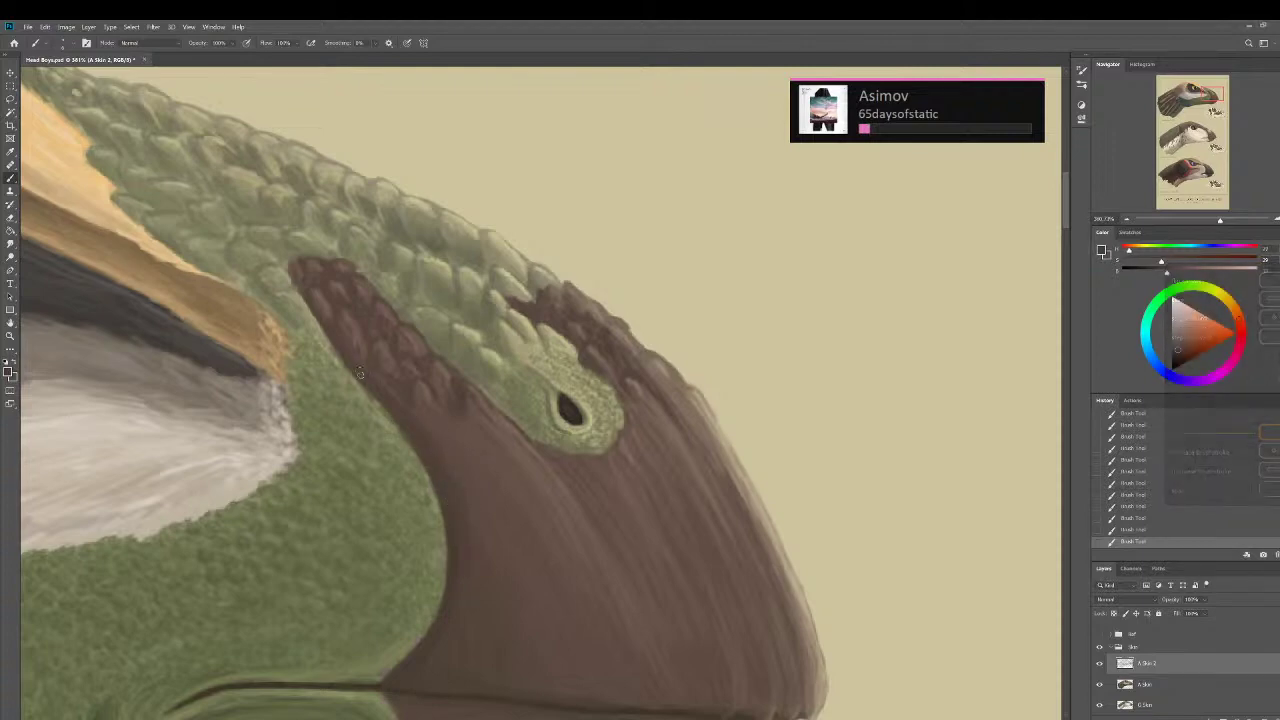
Shade the beak around the mouth corner and along the lower beak's border with the green jaw in dark brown.
scroll(430, 450, down, 12)
scroll(430, 449, up, 4)
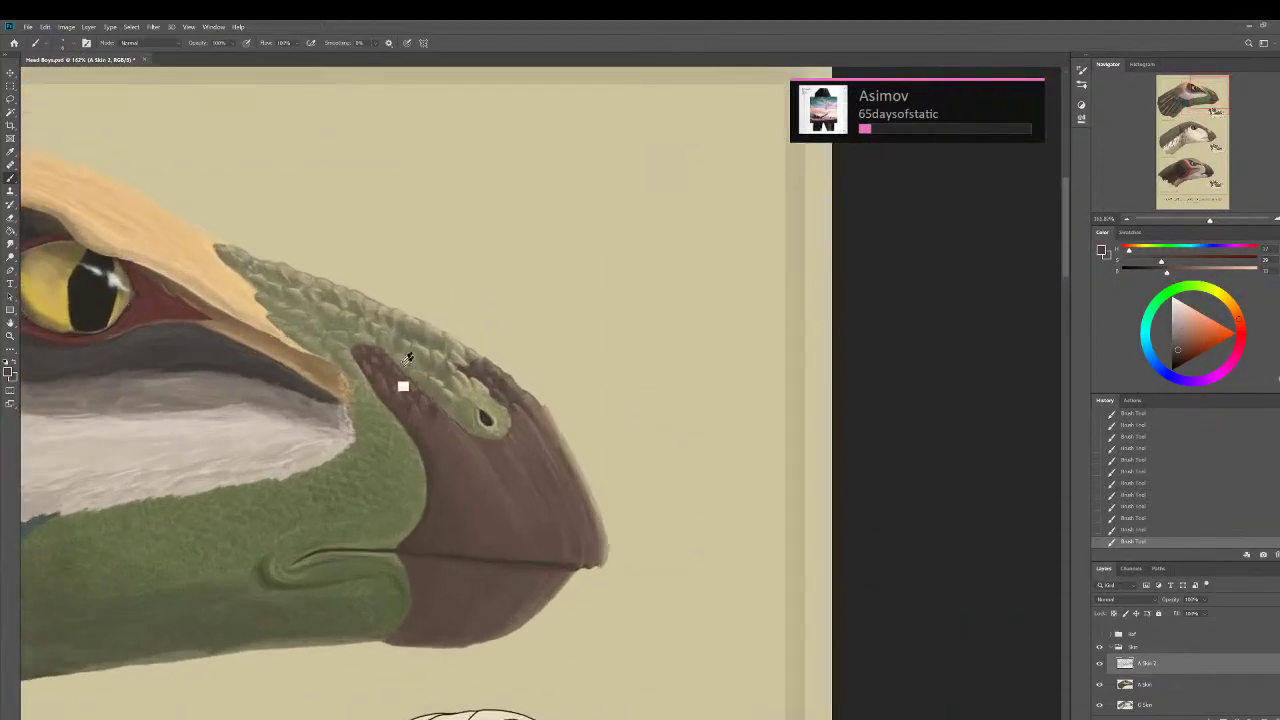
scroll(430, 395, up, 2)
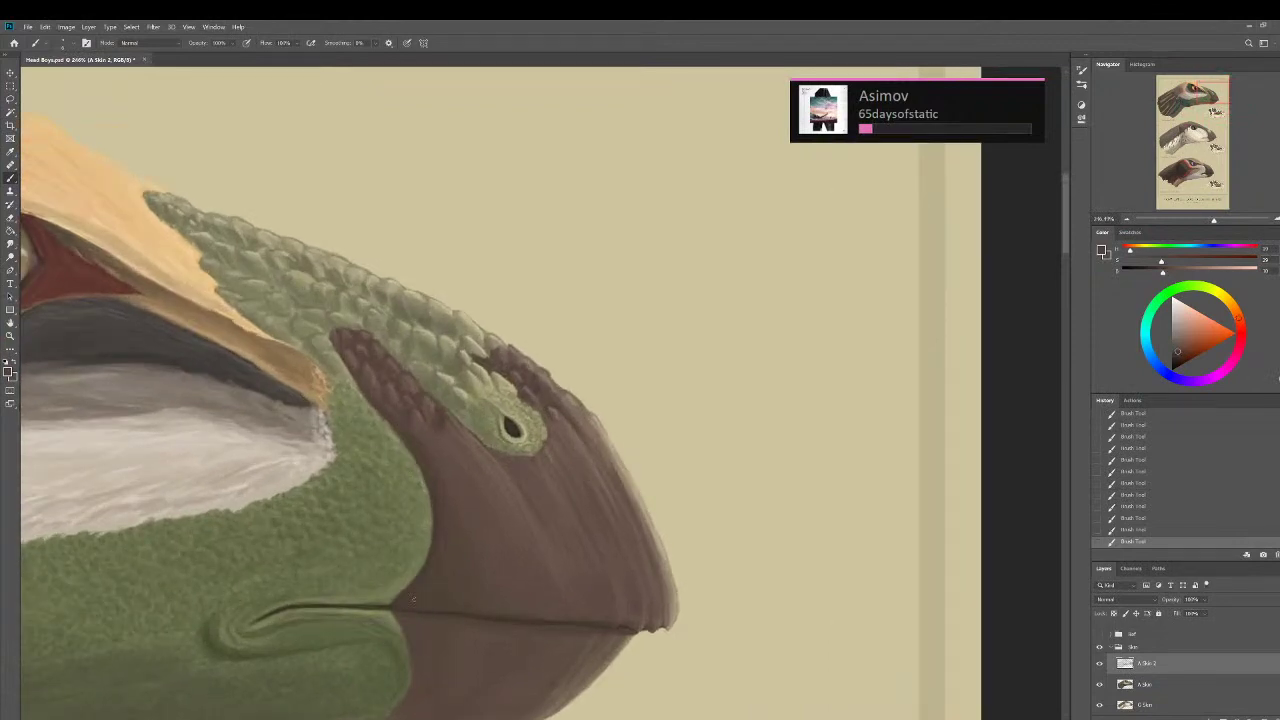
scroll(395, 565, down, 1)
scroll(375, 545, up, 2)
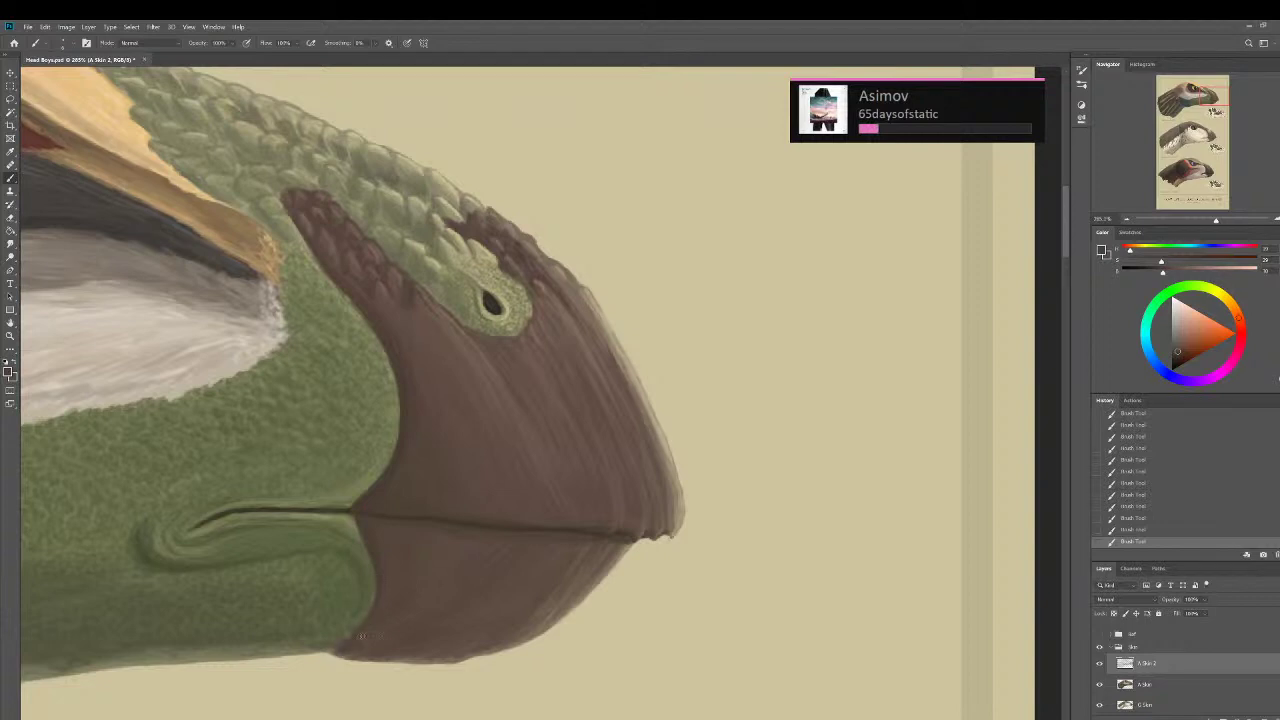
Touch up the lower beak's rear corner with a slightly larger brush in sampled browns, undoing and redoing the last two strokes to compare.
alt+click(351, 663)
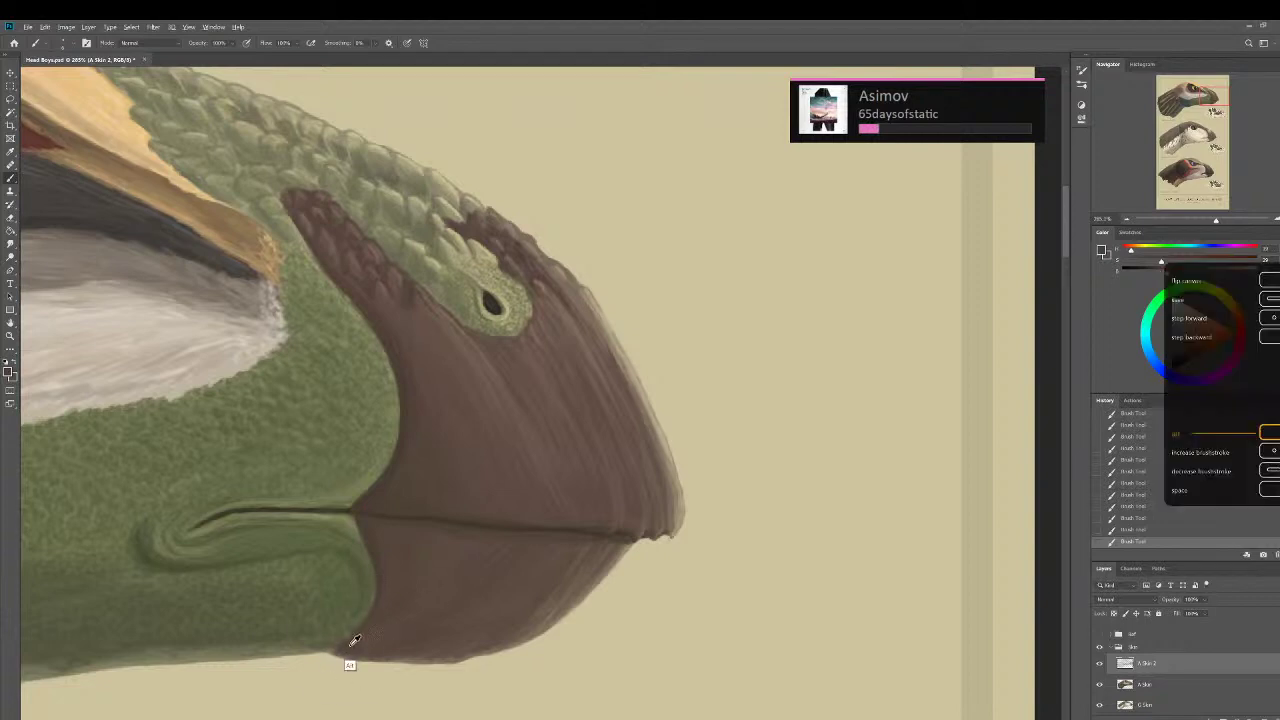
key(])
alt+click(365, 643)
key(ctrl+z)
key(ctrl+z)
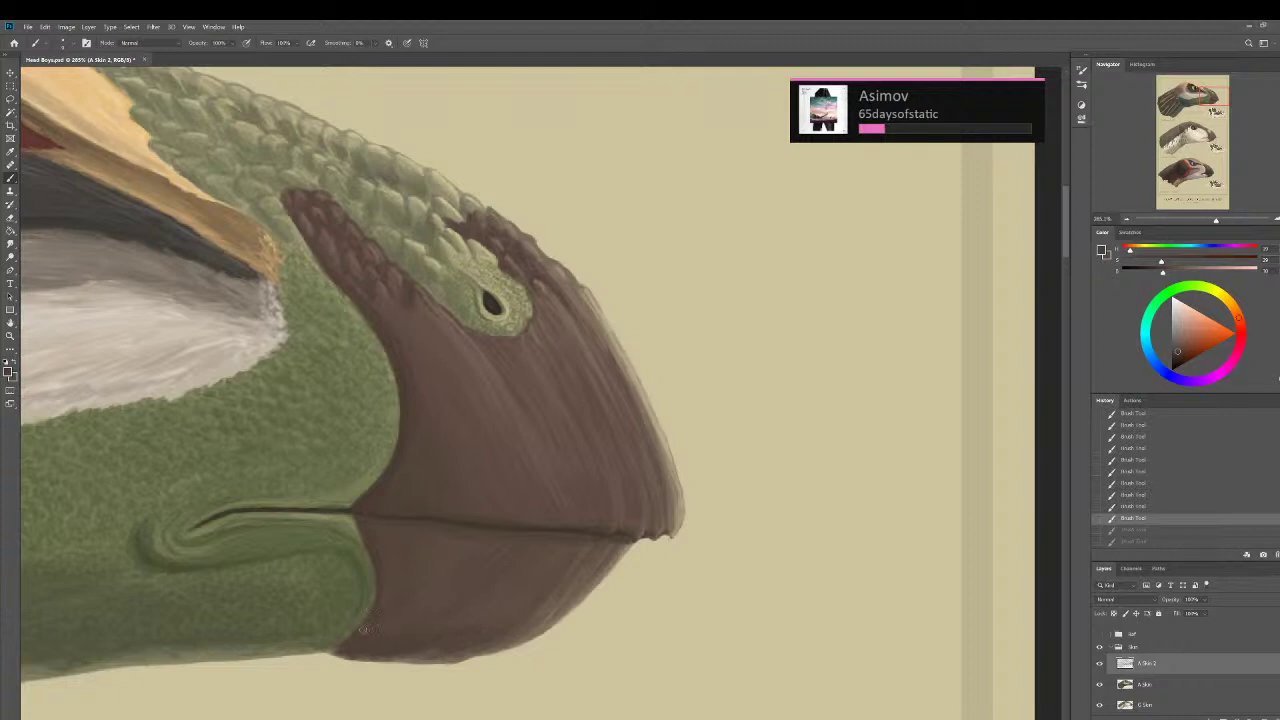
key(ctrl+shift+z)
key(ctrl+shift+z)
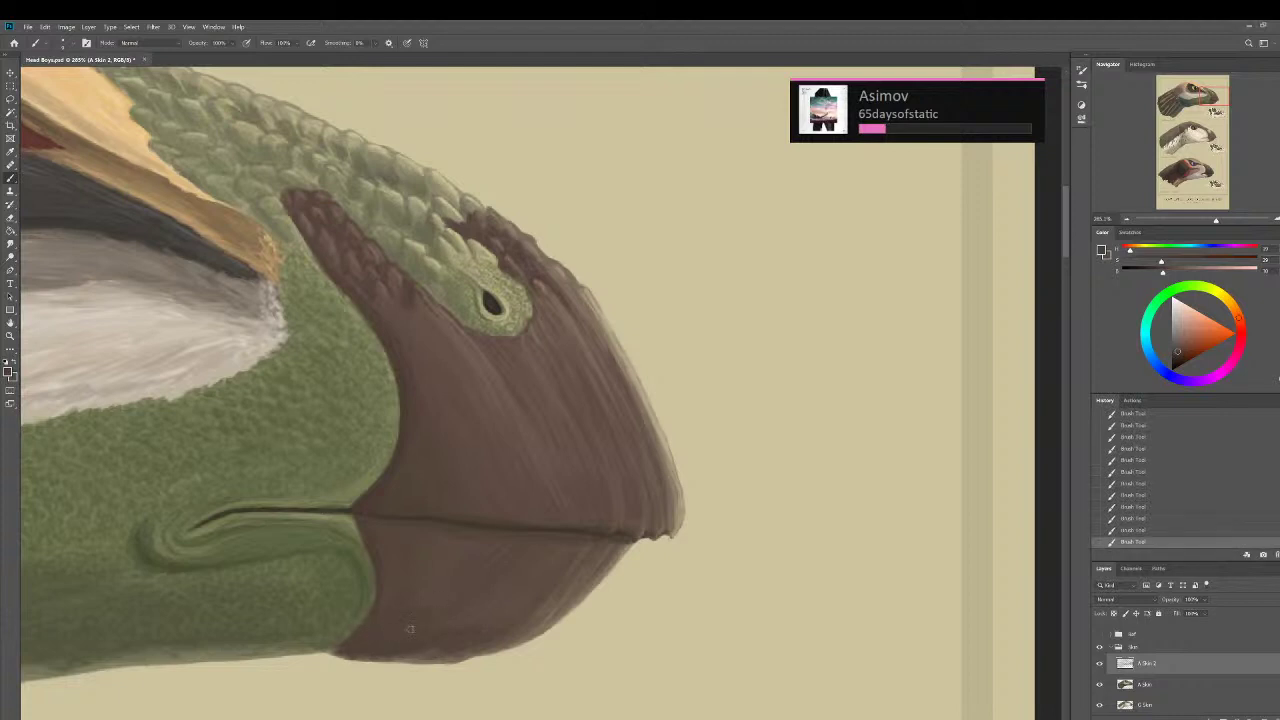
Blend the lower beak's underside with browns sampled from it.
alt+click(412, 619)
alt+click(406, 655)
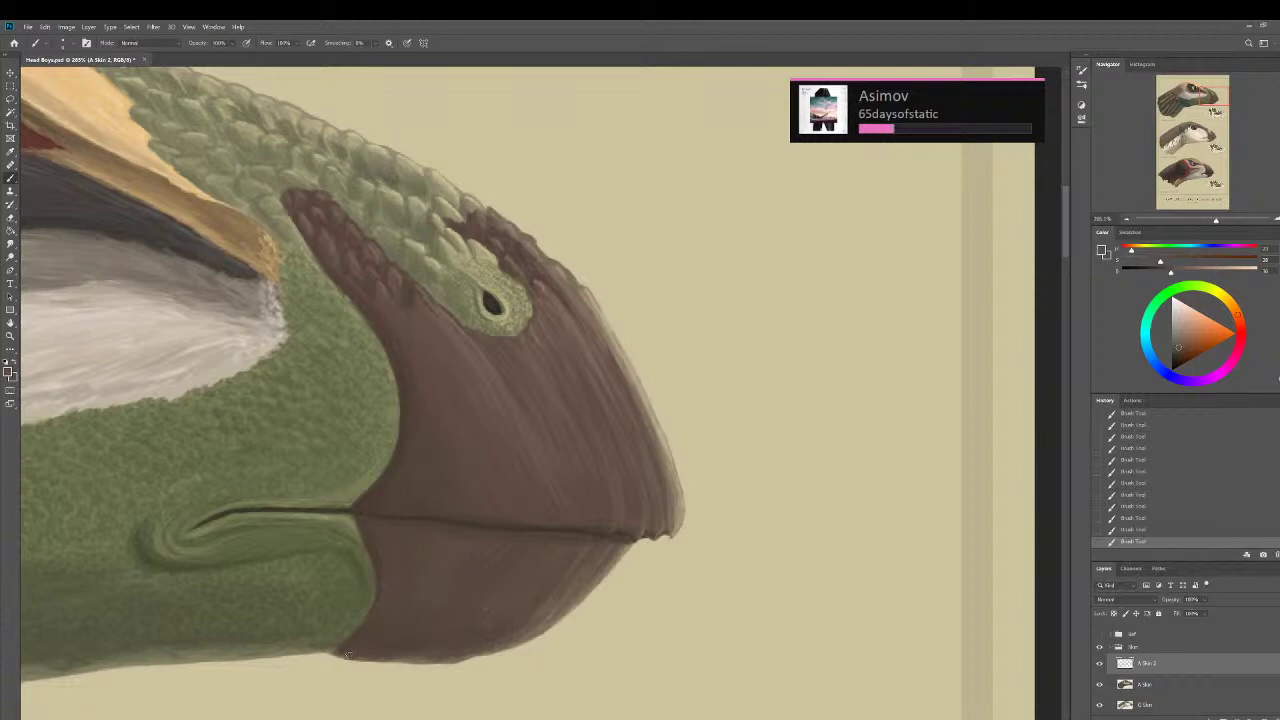
scroll(345, 651, down, 5)
scroll(333, 666, up, 3)
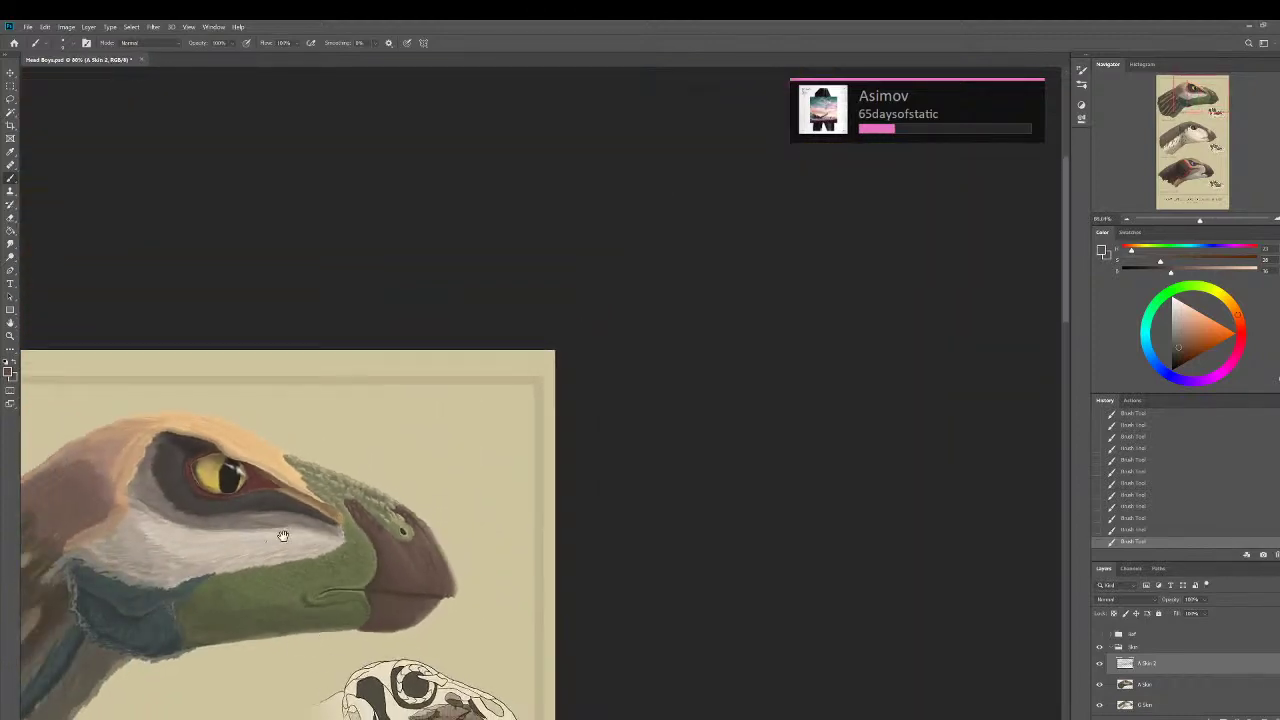
scroll(540, 500, up, 1)
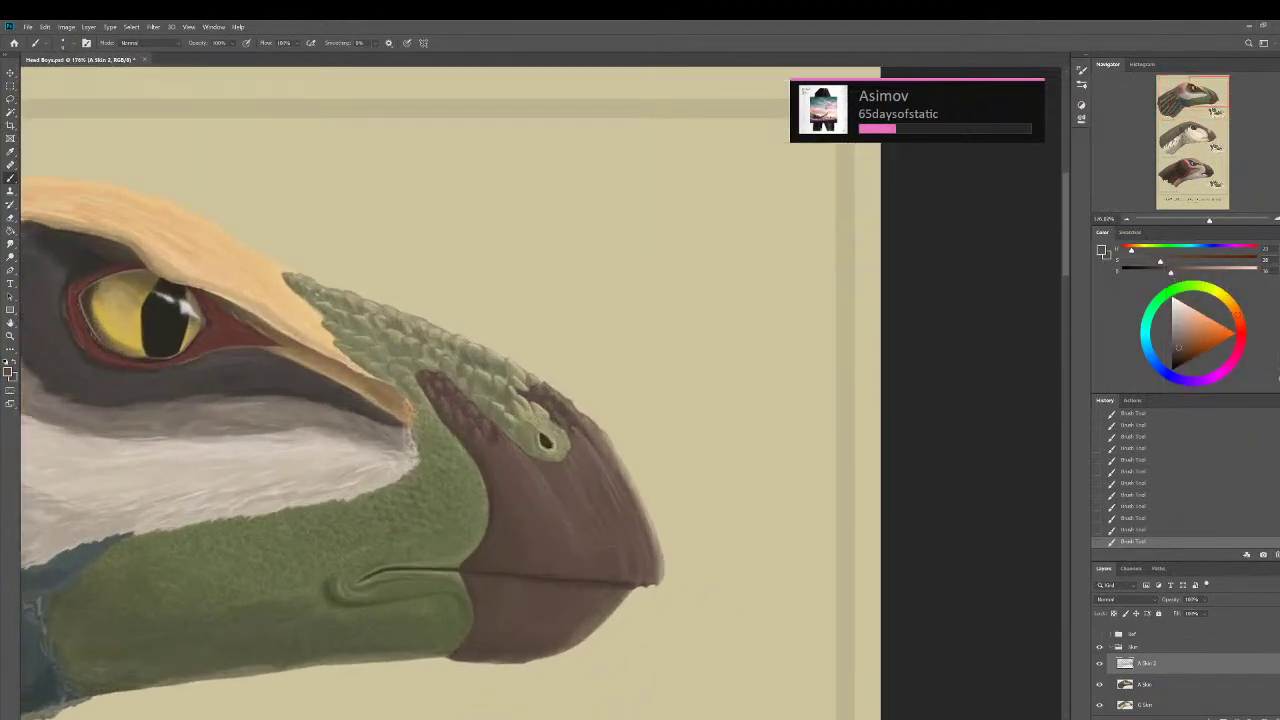
Refine the scales above the nostril and along the beak's top ridge with light green and brown sampled from them.
scroll(457, 394, up, 4)
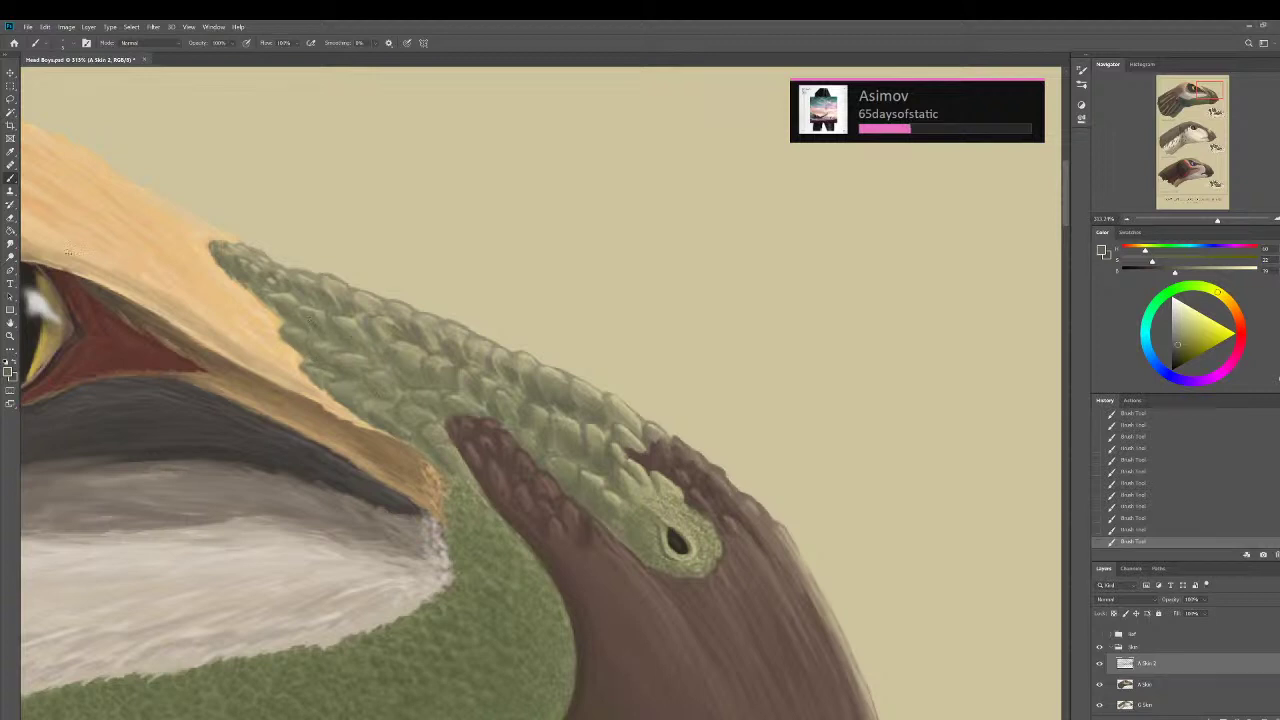
alt+click(312, 275)
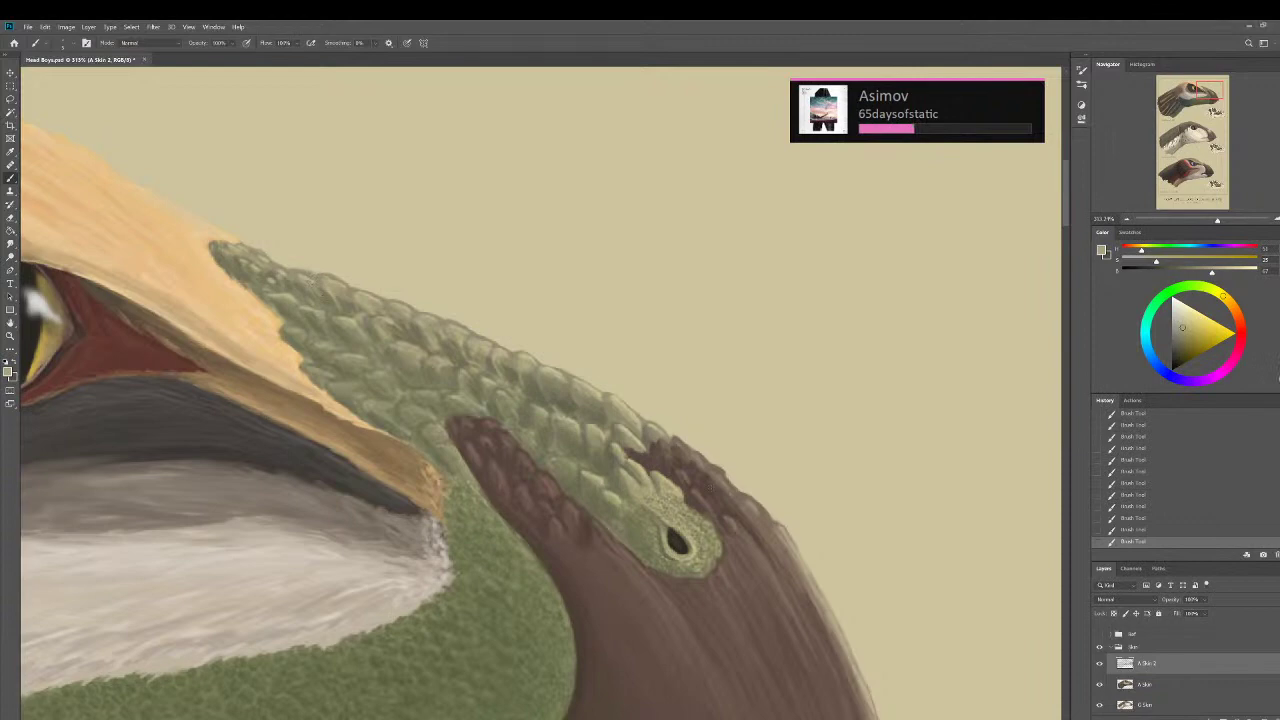
alt+click(716, 490)
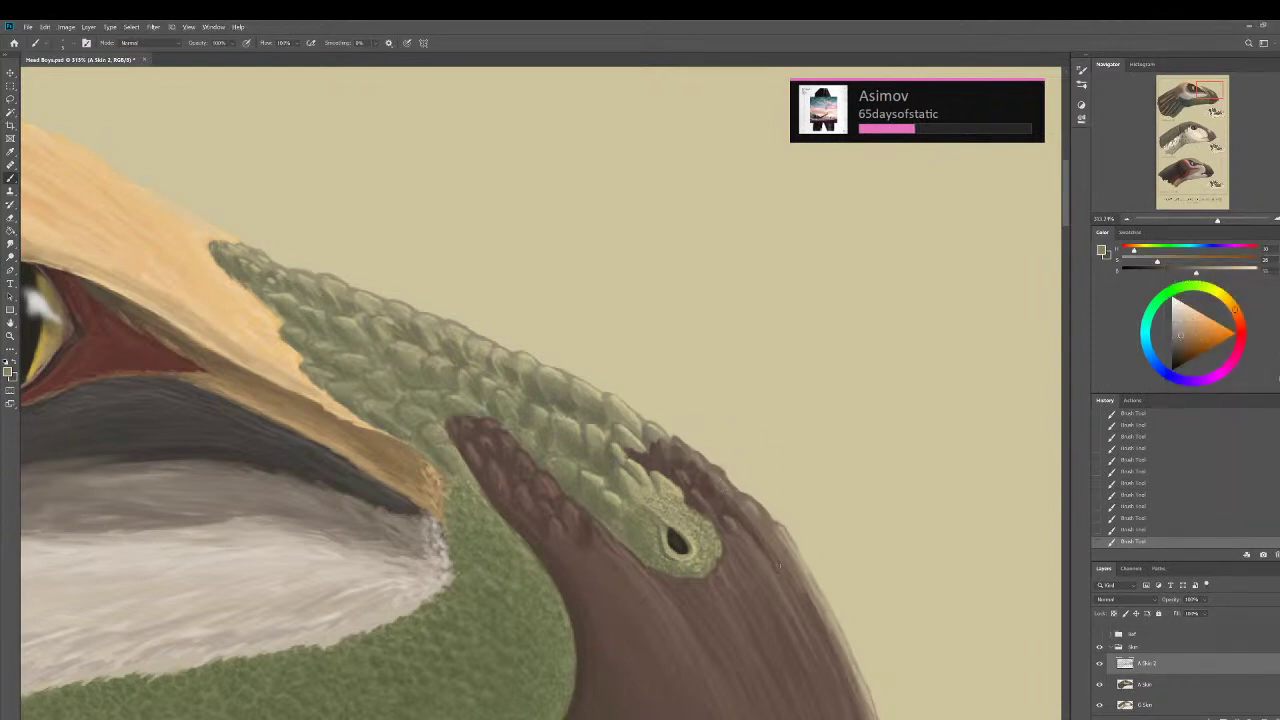
drag(743, 518, 517, 407)
scroll(525, 412, up, 3)
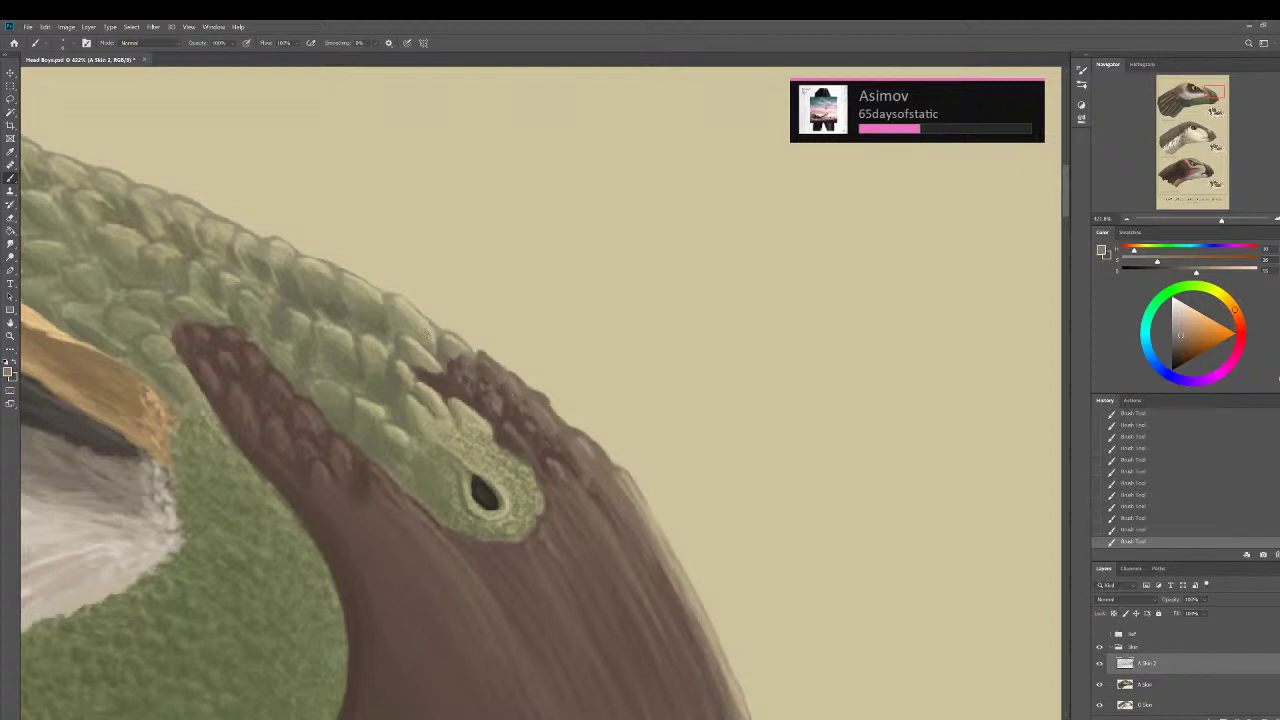
Highlight the green scales along the snout's upper edge with light greens sampled from the neighbouring scales.
alt+click(415, 339)
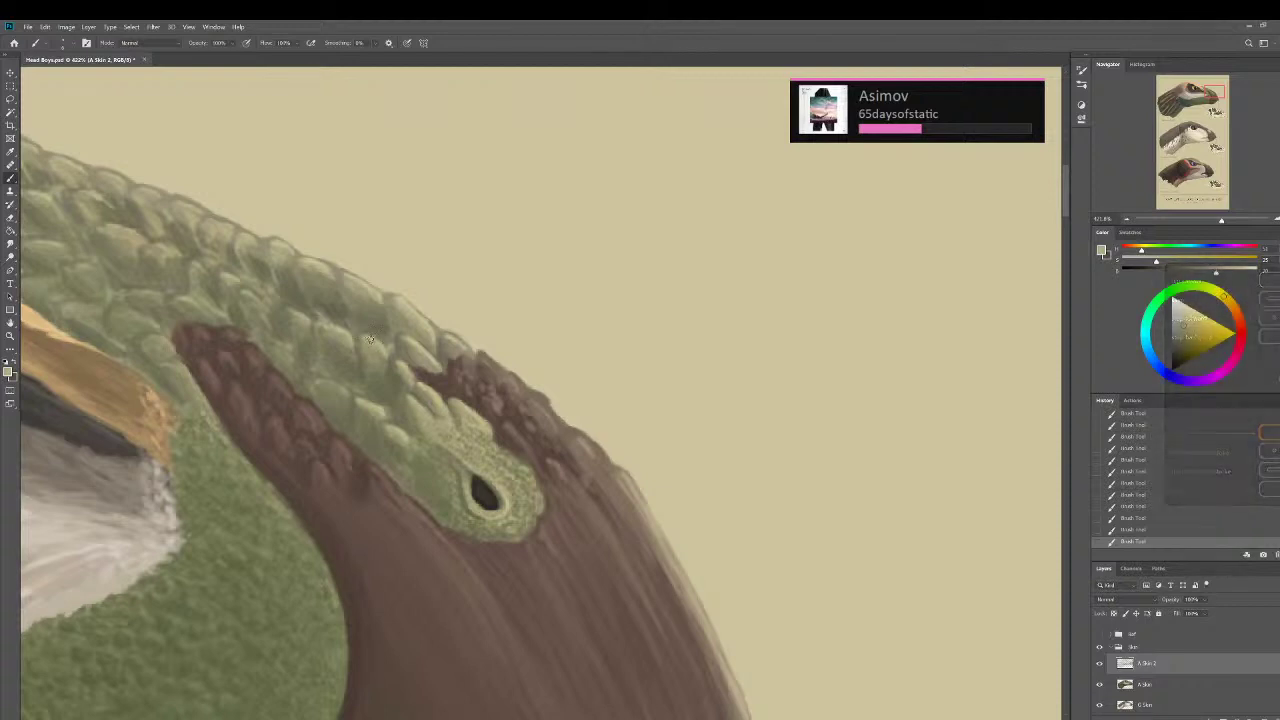
alt+click(421, 346)
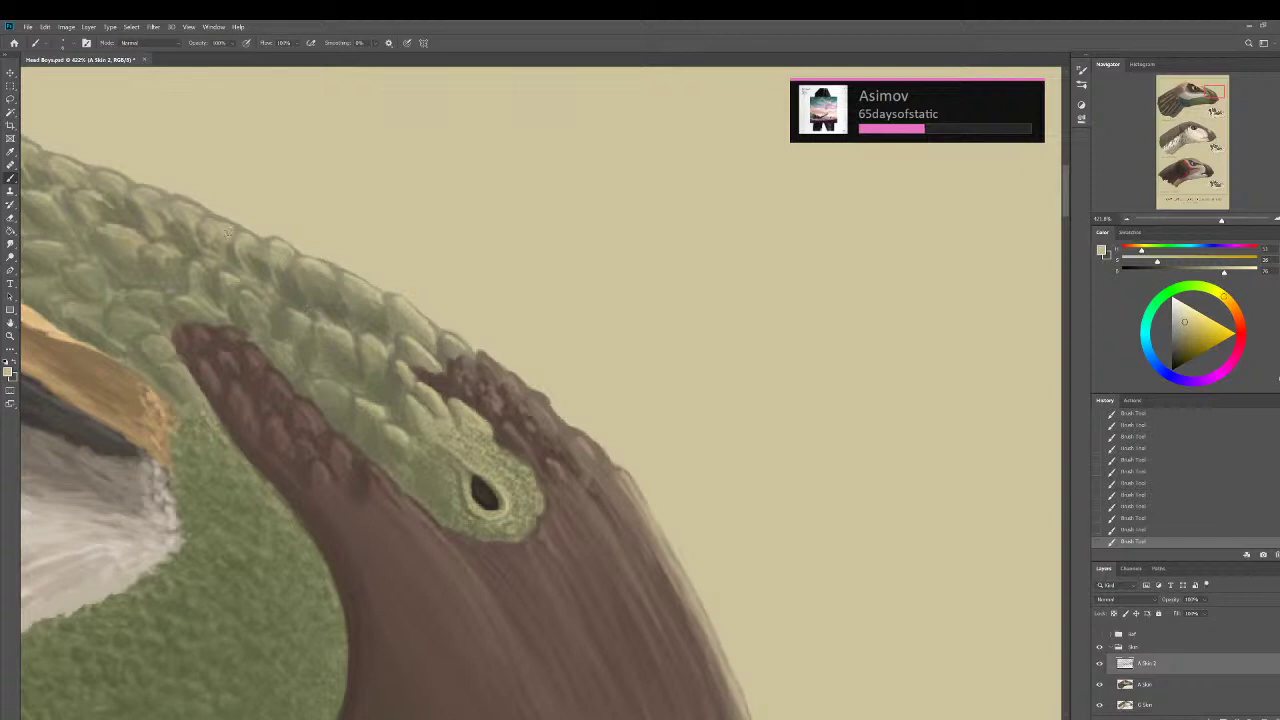
drag(228, 232, 347, 393)
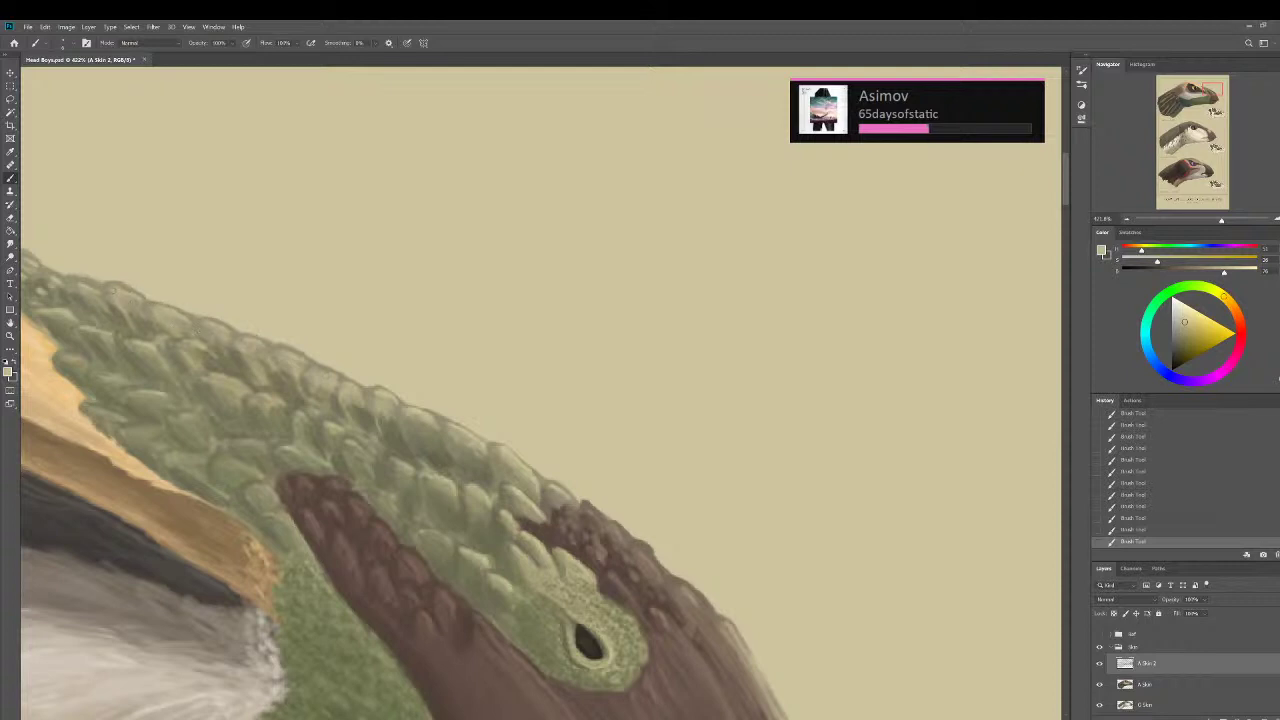
key(space)
drag(197, 365, 191, 361)
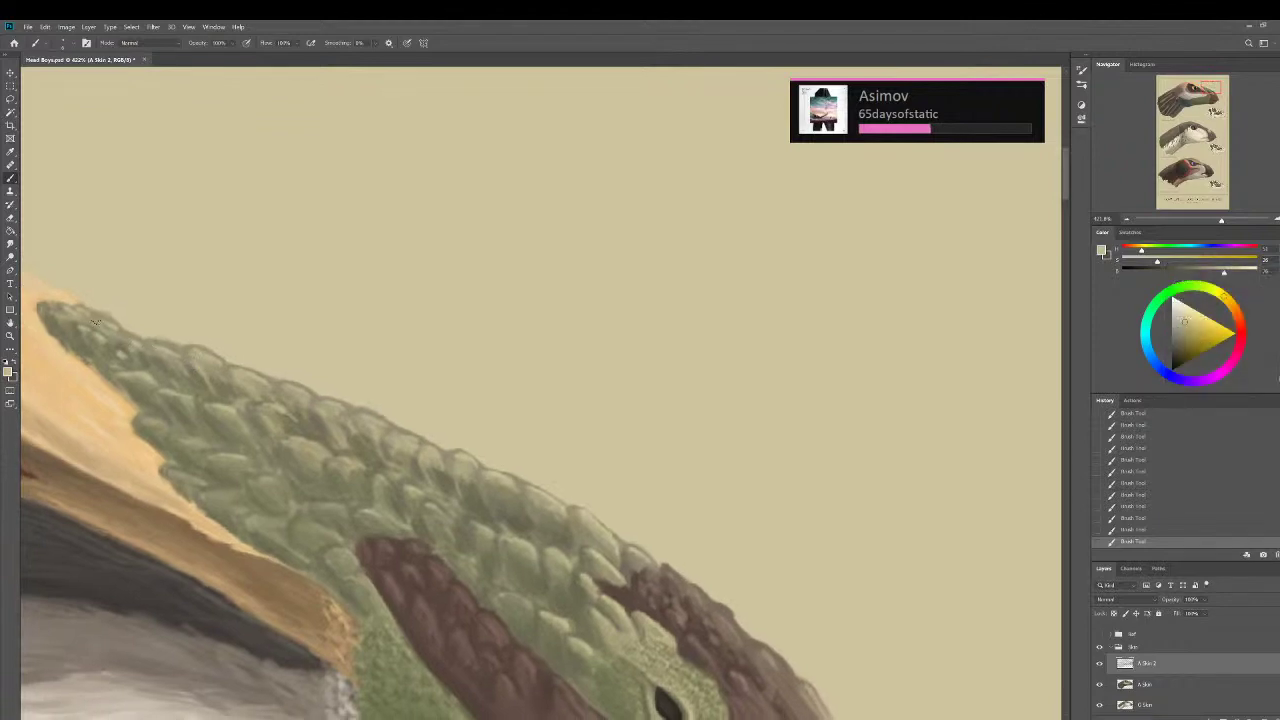
scroll(182, 413, down, 5)
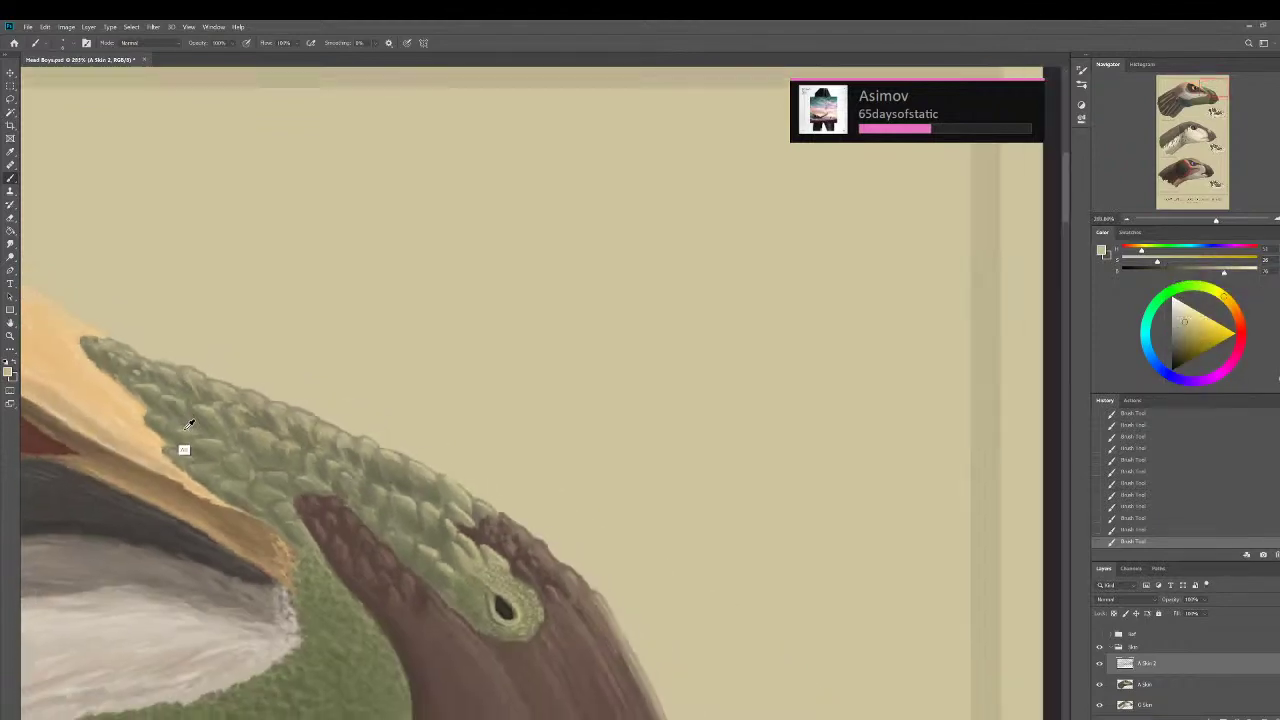
scroll(287, 492, down, 7)
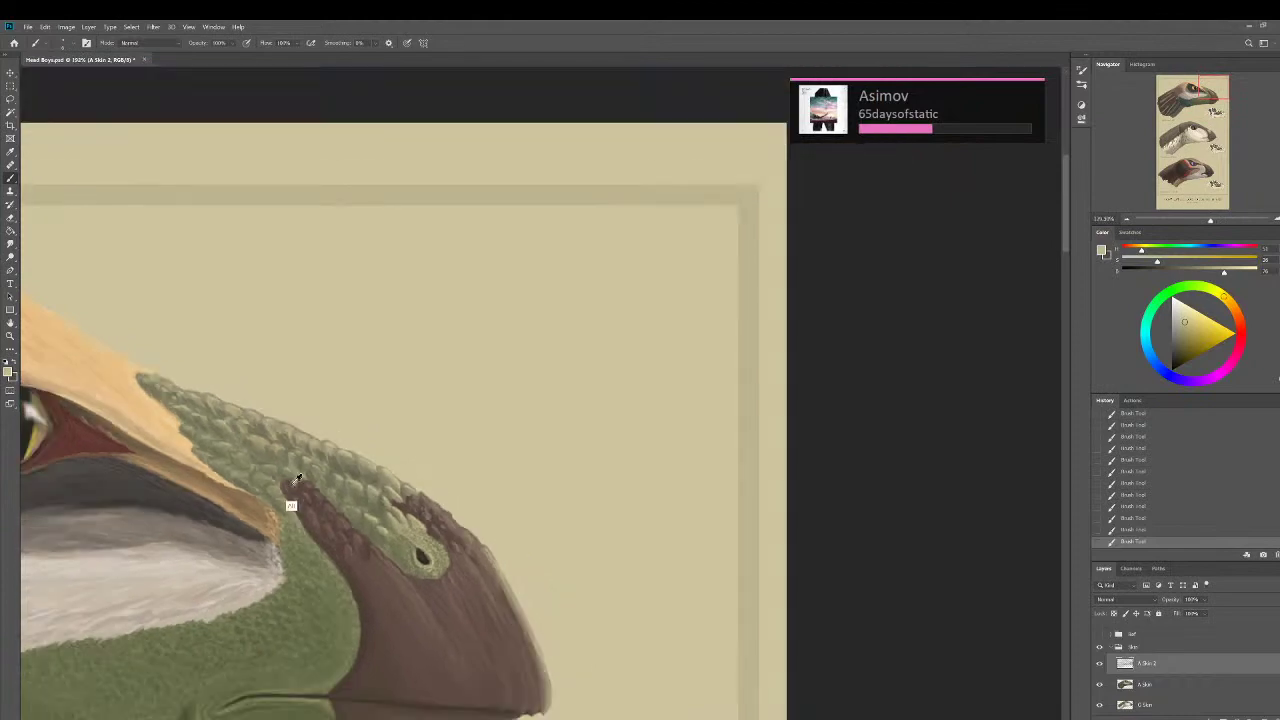
drag(249, 471, 318, 440)
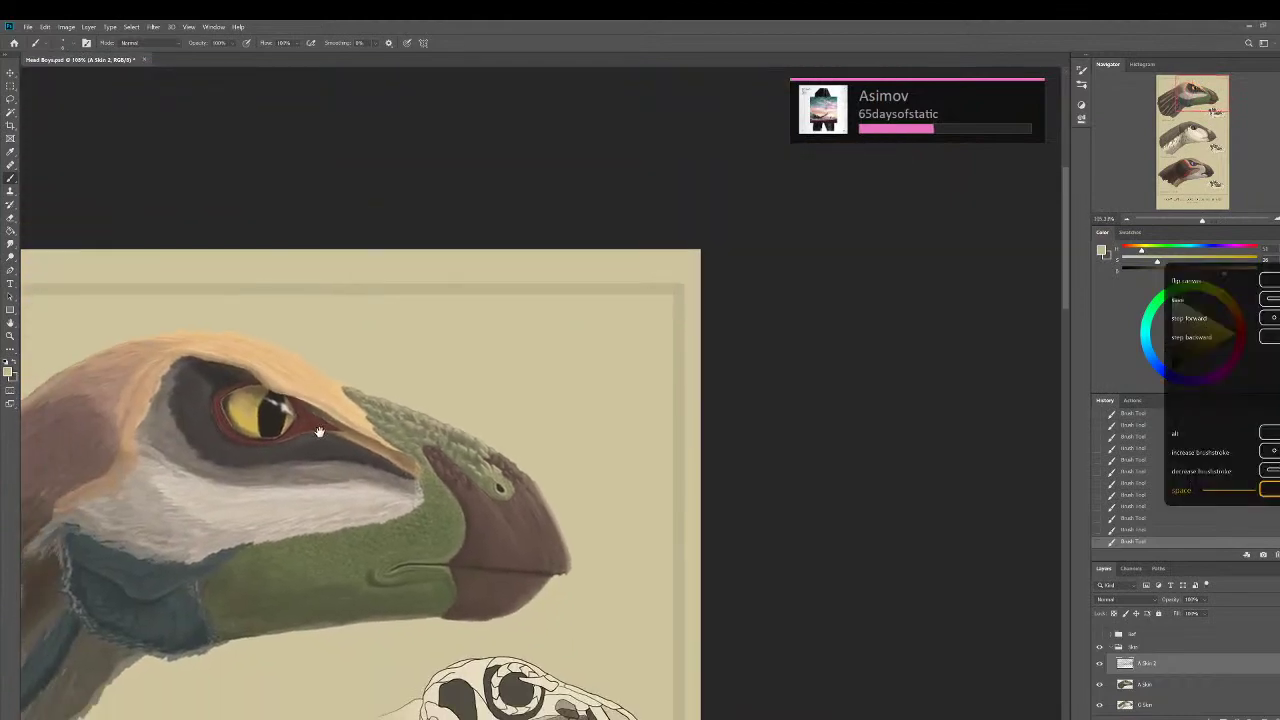
Smooth the orange forehead's upper edge from the snout scales back to the crown with sampled light tans.
scroll(334, 437, up, 3)
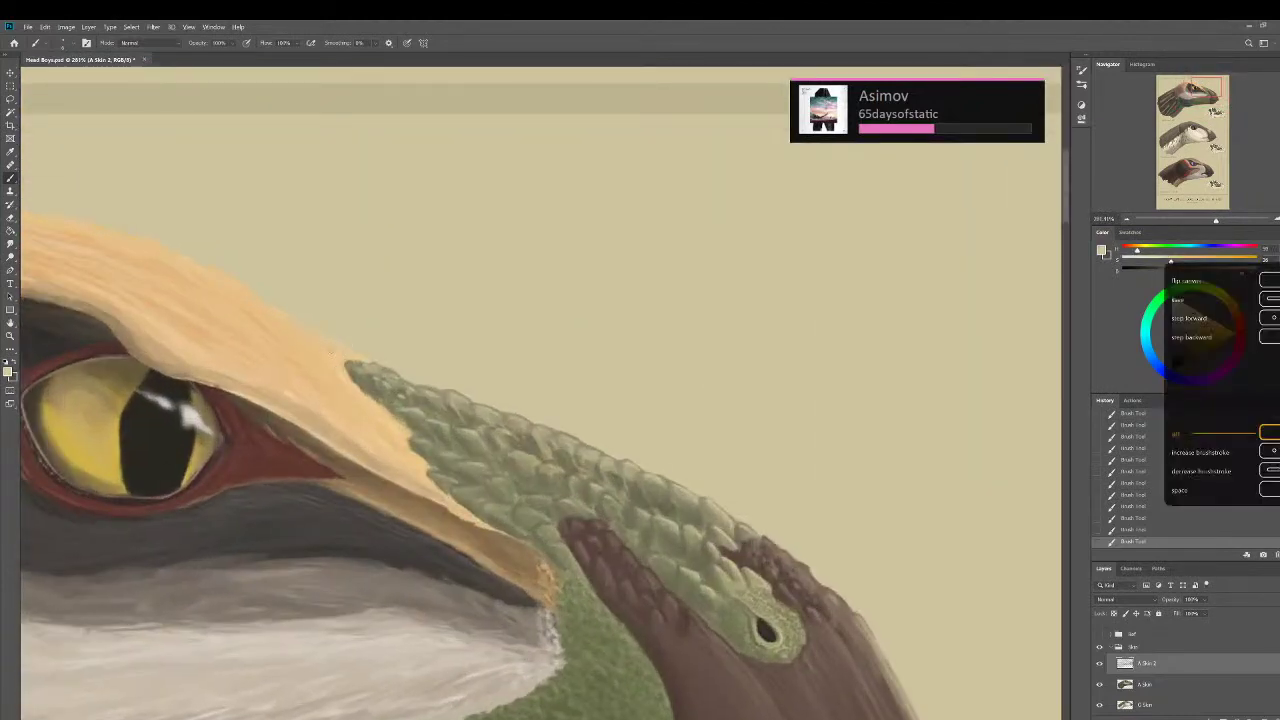
alt+click(332, 350)
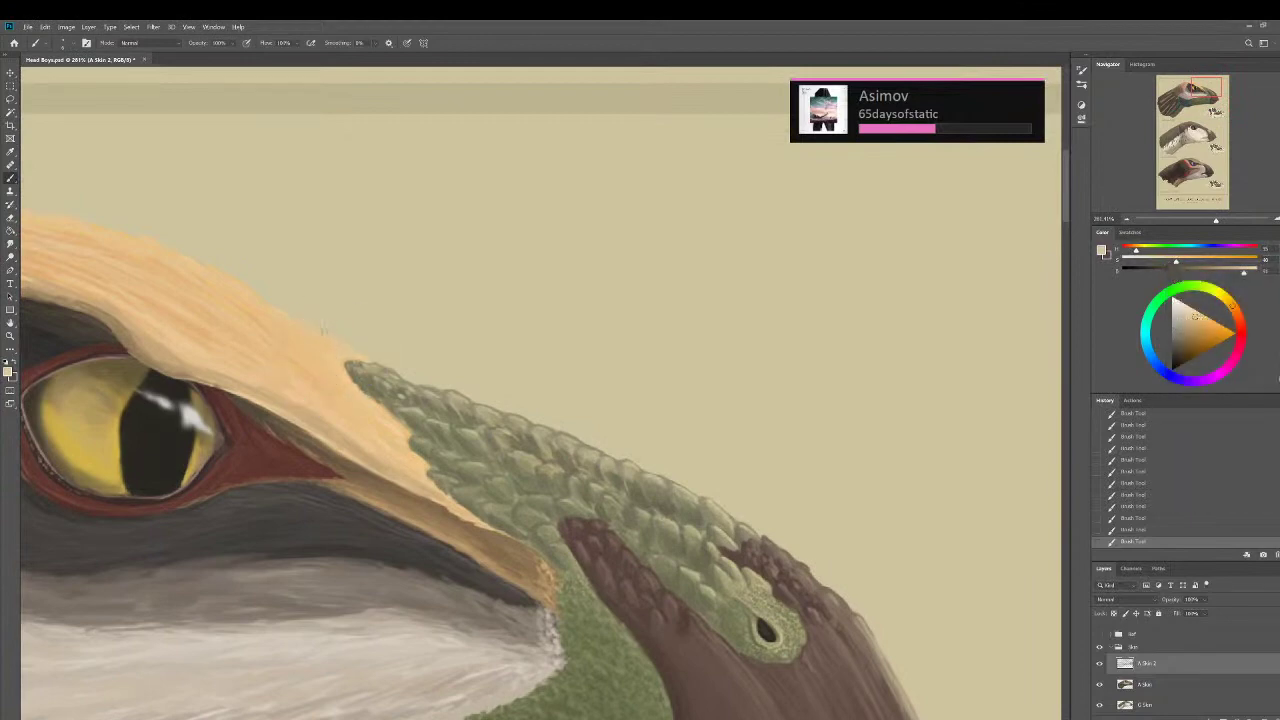
alt+click(189, 258)
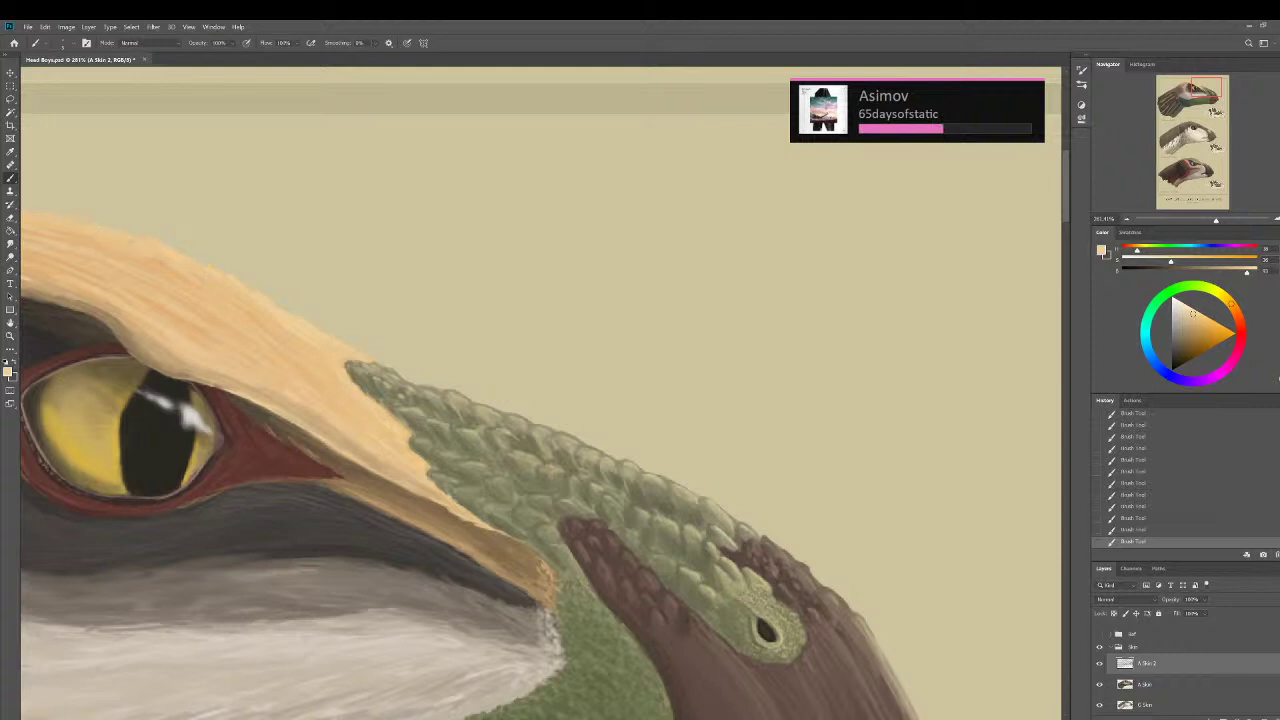
drag(91, 234, 246, 309)
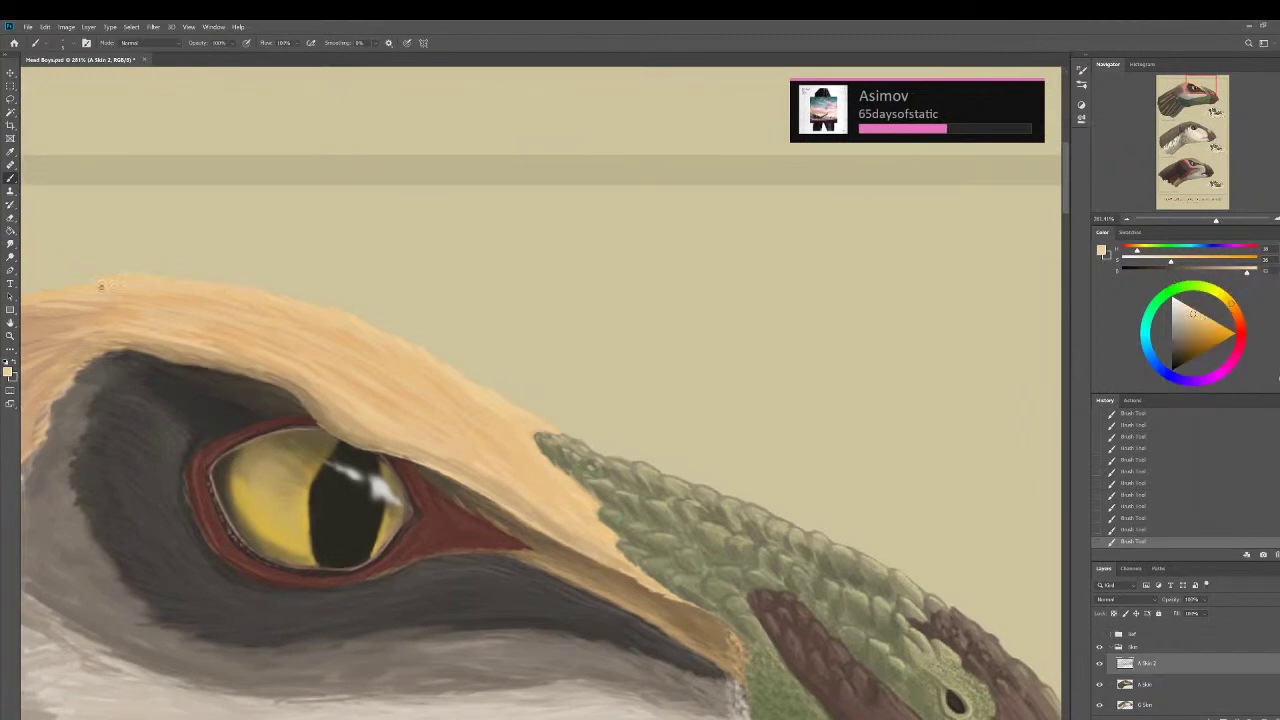
scroll(223, 409, down, 4)
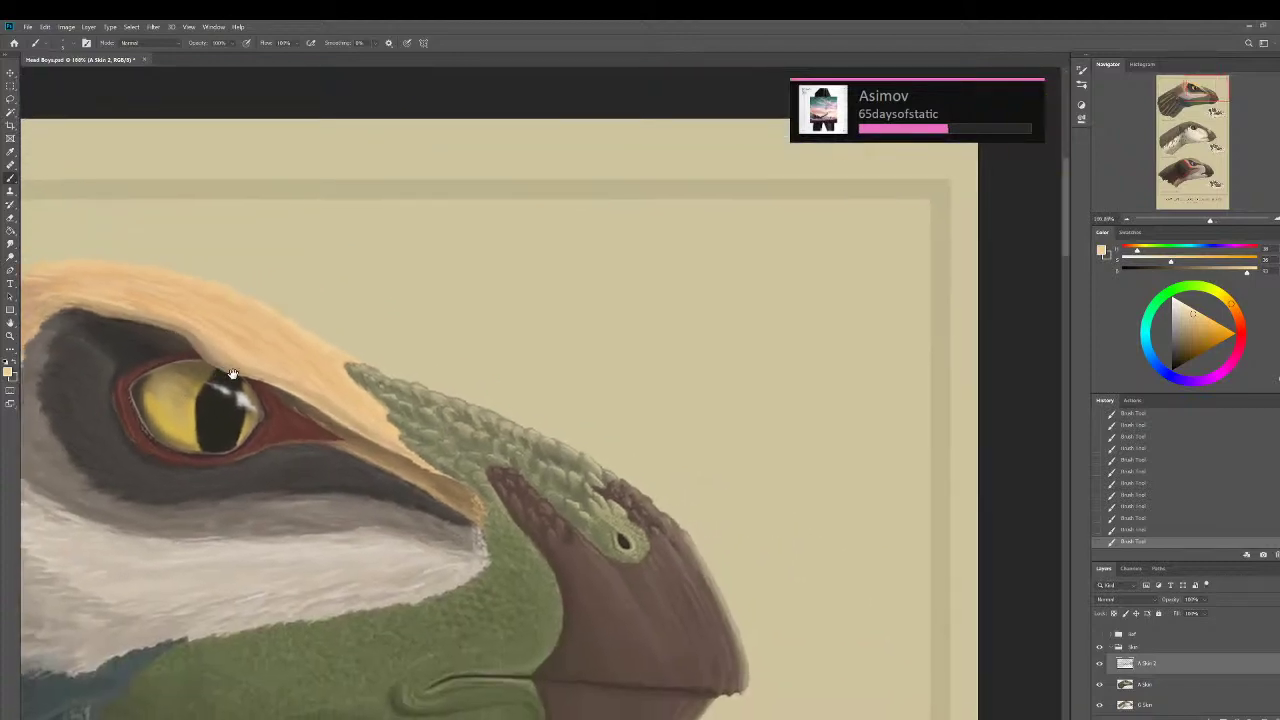
Darken the border between the orange brow and the green snout scales in sampled brown with a slightly larger brush.
scroll(327, 382, up, 4)
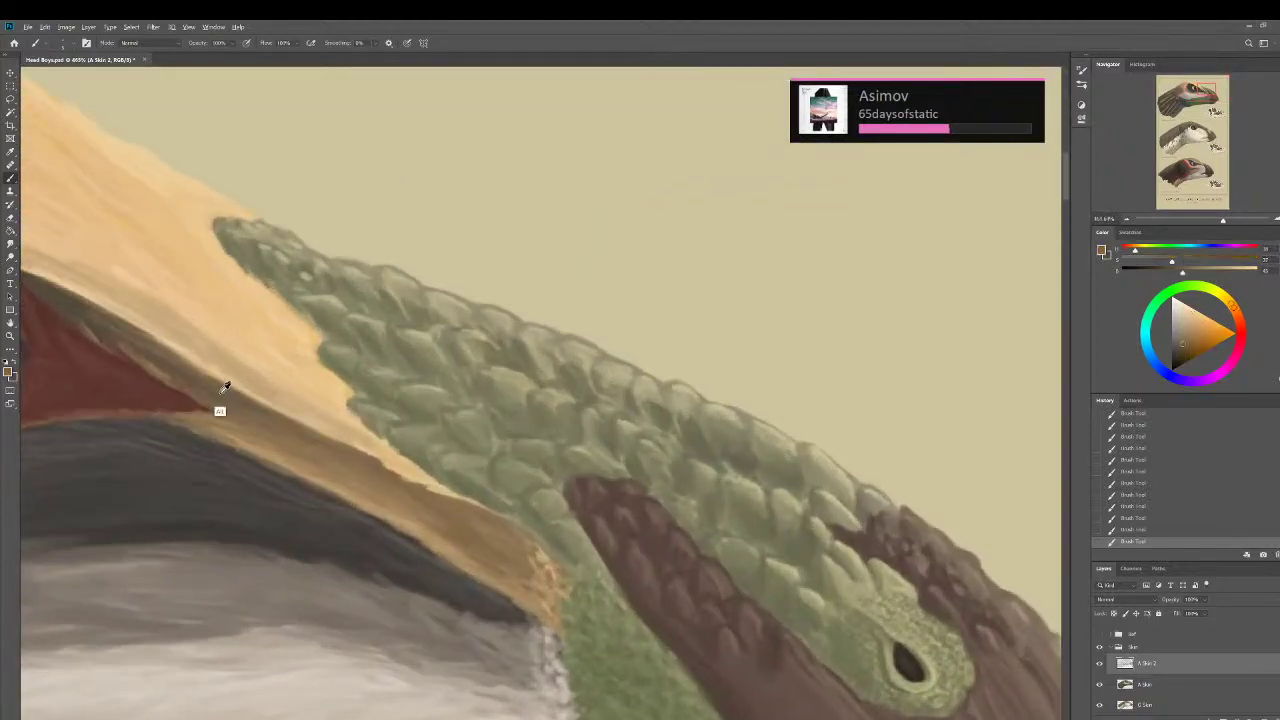
mouse_move(360, 428)
mouse_down()
mouse_move(455, 495)
mouse_move(388, 450)
mouse_up()
key(])
alt+click(415, 465)
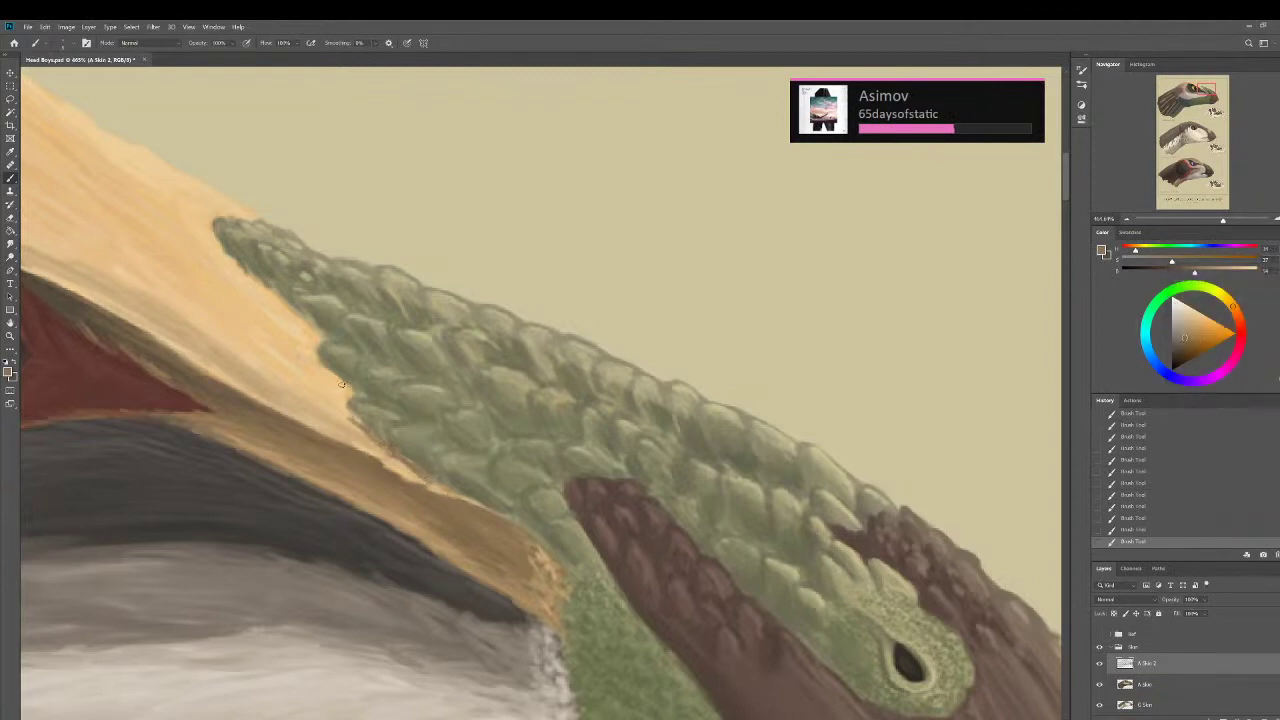
drag(342, 384, 367, 426)
drag(299, 321, 275, 303)
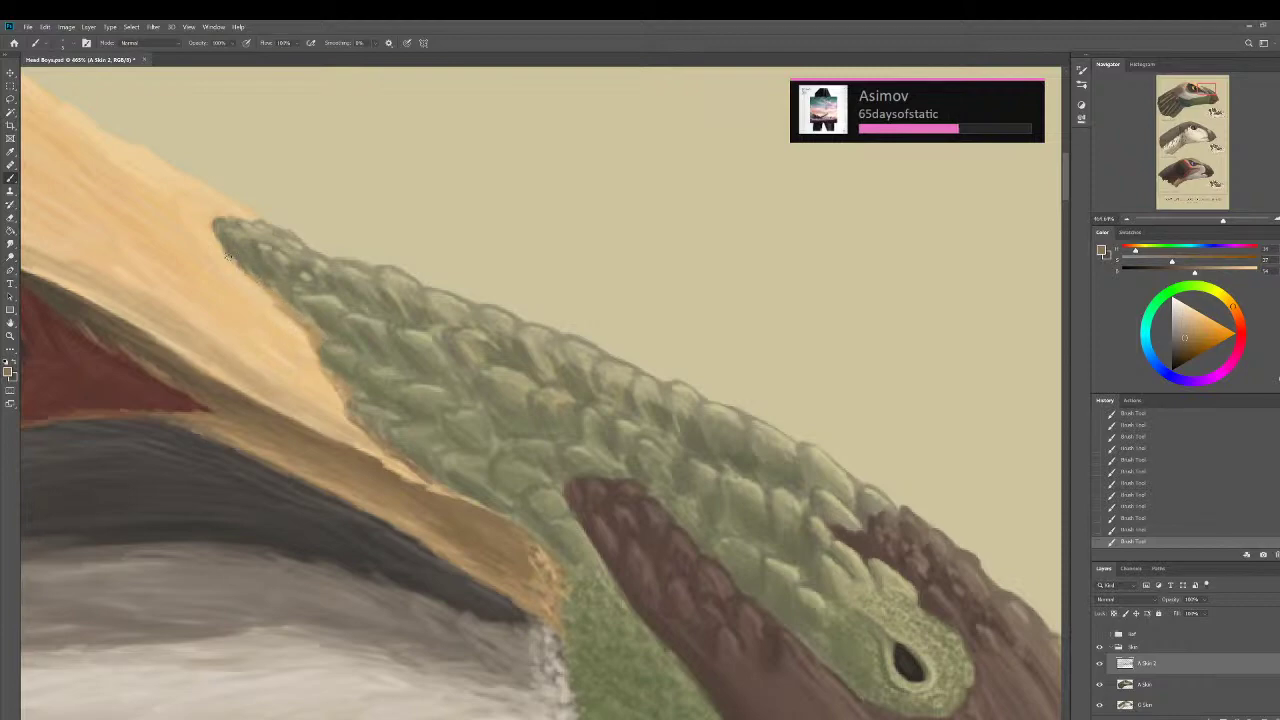
Soften the darkened brow border along the green scales with lighter tans and browns sampled from it.
alt+click(264, 288)
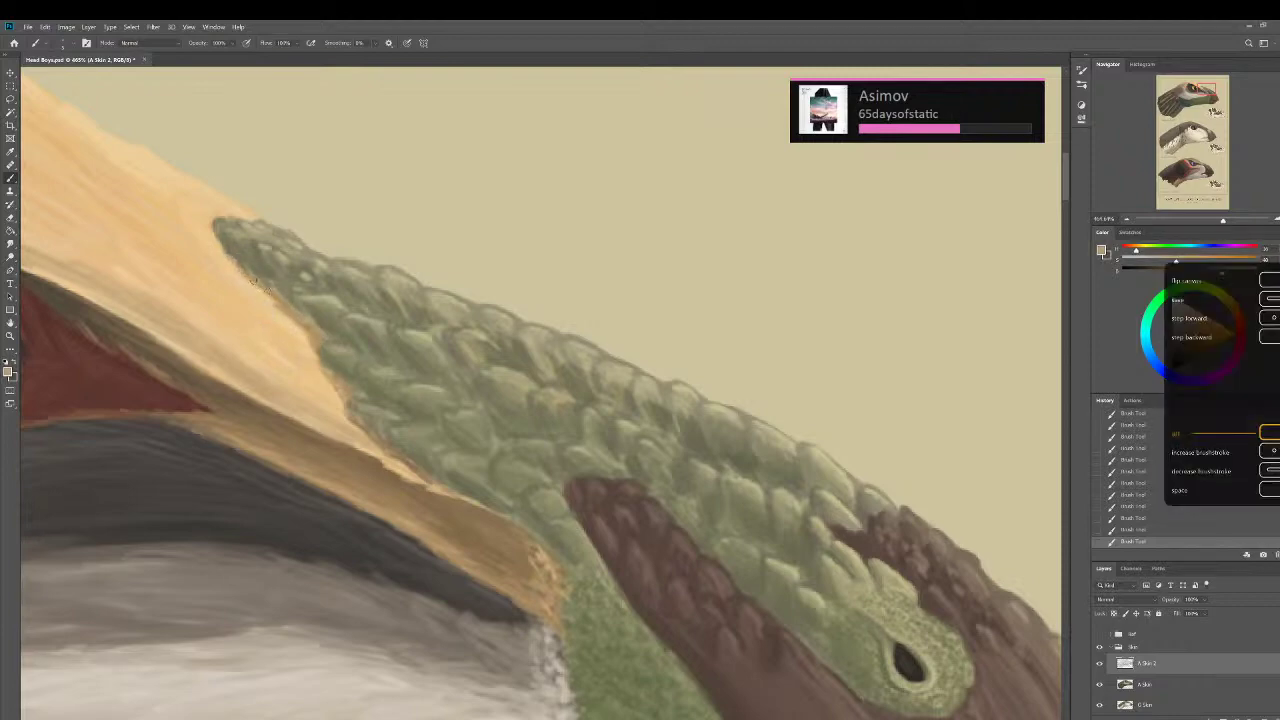
drag(260, 290, 297, 328)
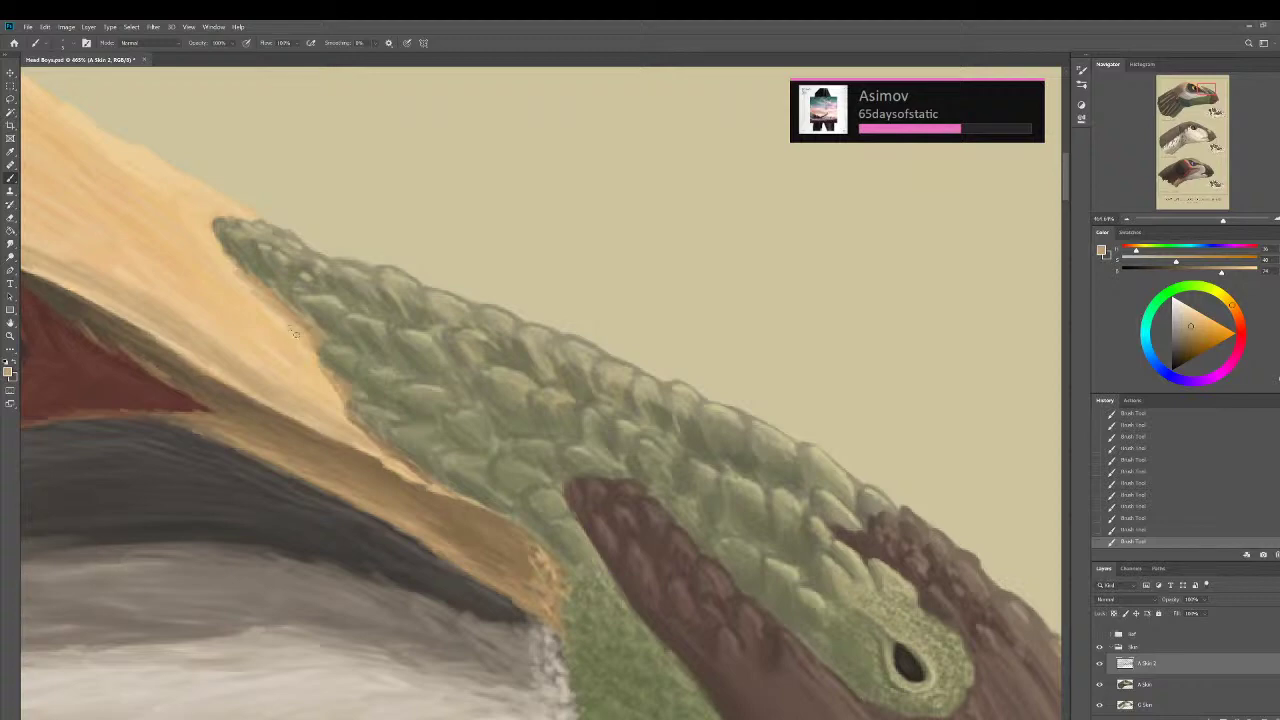
alt+click(310, 325)
drag(318, 372, 346, 412)
alt+click(338, 408)
alt+click(417, 468)
alt+click(418, 476)
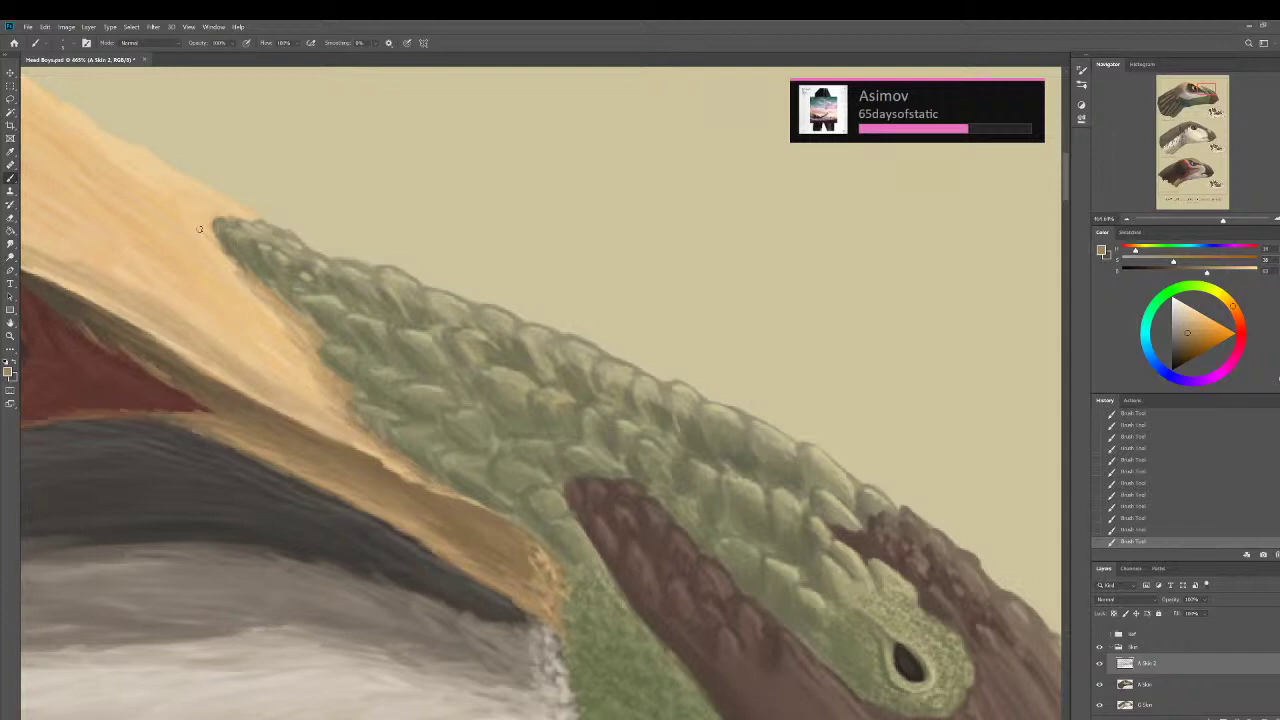
Add tan feather strokes to the orange forehead where it meets the tip of the green scales.
drag(191, 231, 226, 259)
drag(165, 210, 212, 243)
scroll(228, 266, down, 6)
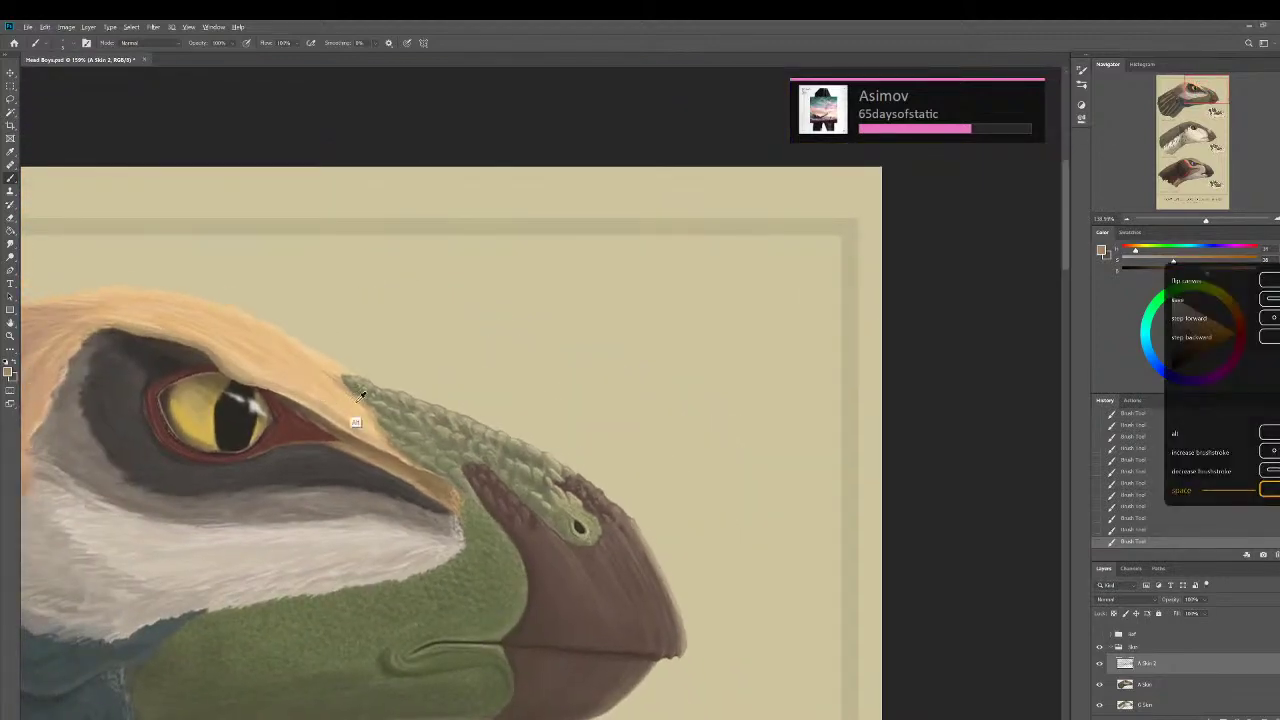
scroll(330, 399, up, 3)
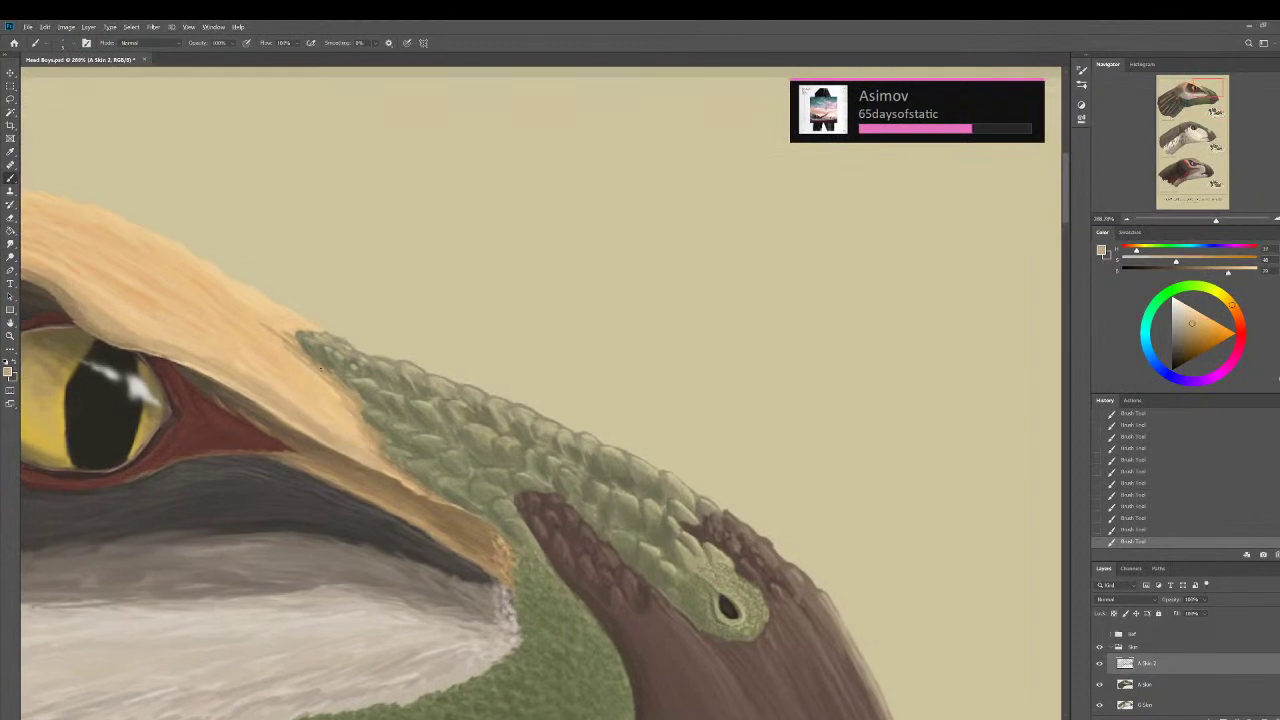
alt+click(264, 323)
drag(340, 401, 332, 388)
Touch up the upper beak's border with the green cheek in dark brown.
mouse_move(466, 569)
mouse_down()
mouse_move(403, 589)
mouse_move(351, 491)
mouse_move(373, 494)
mouse_up()
scroll(376, 494, up, 4)
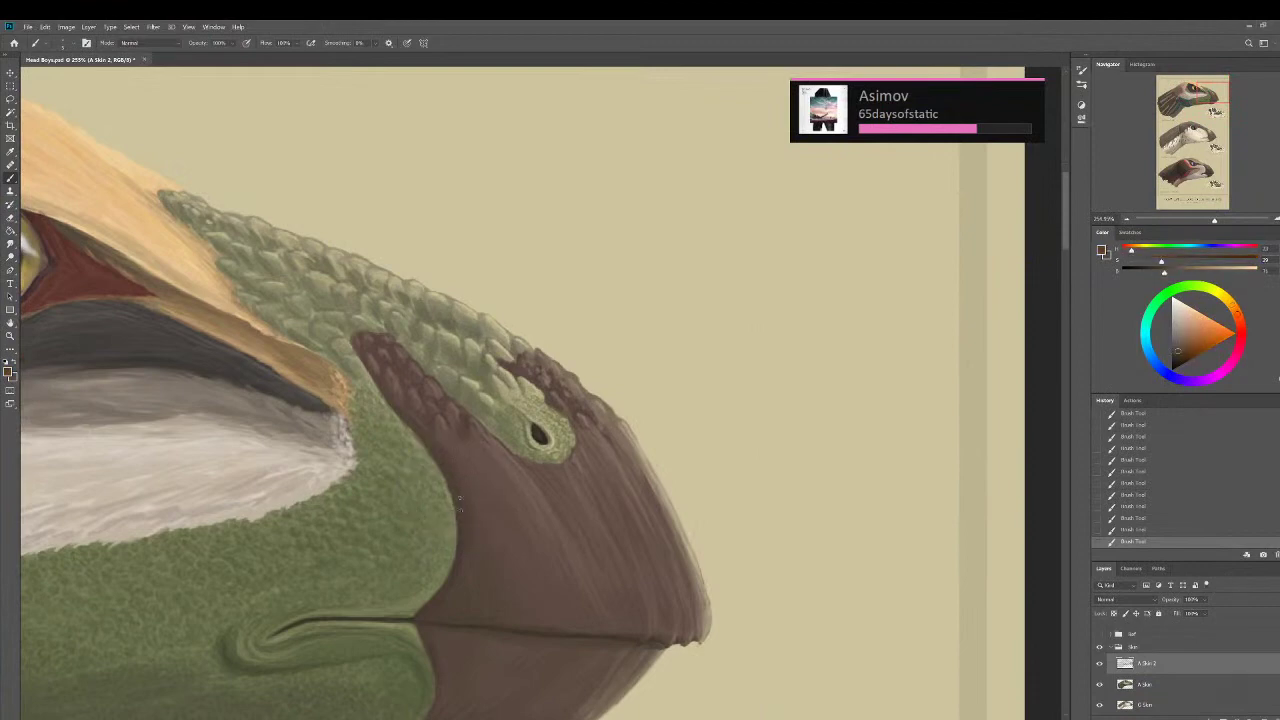
drag(456, 560, 433, 521)
Blend the shadow and lower edge of the green jaw below the mouth corner with the Smudge tool.
scroll(433, 520, up, 4)
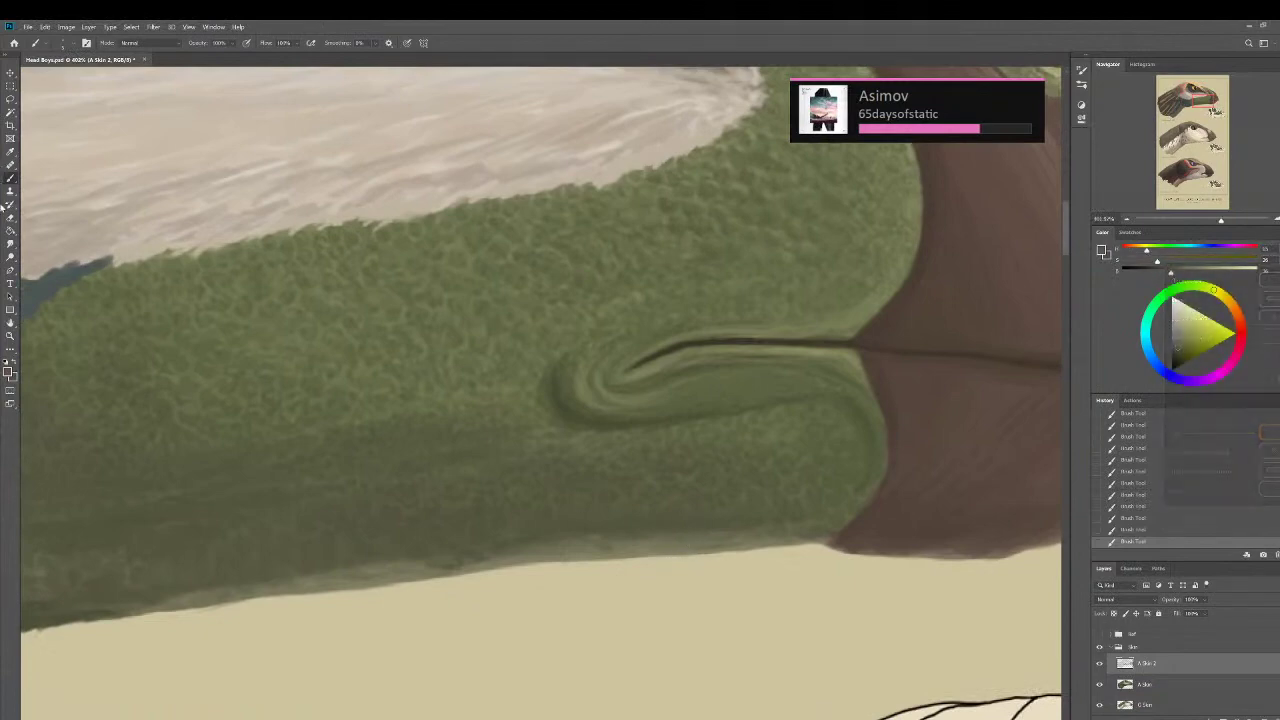
click(10, 243)
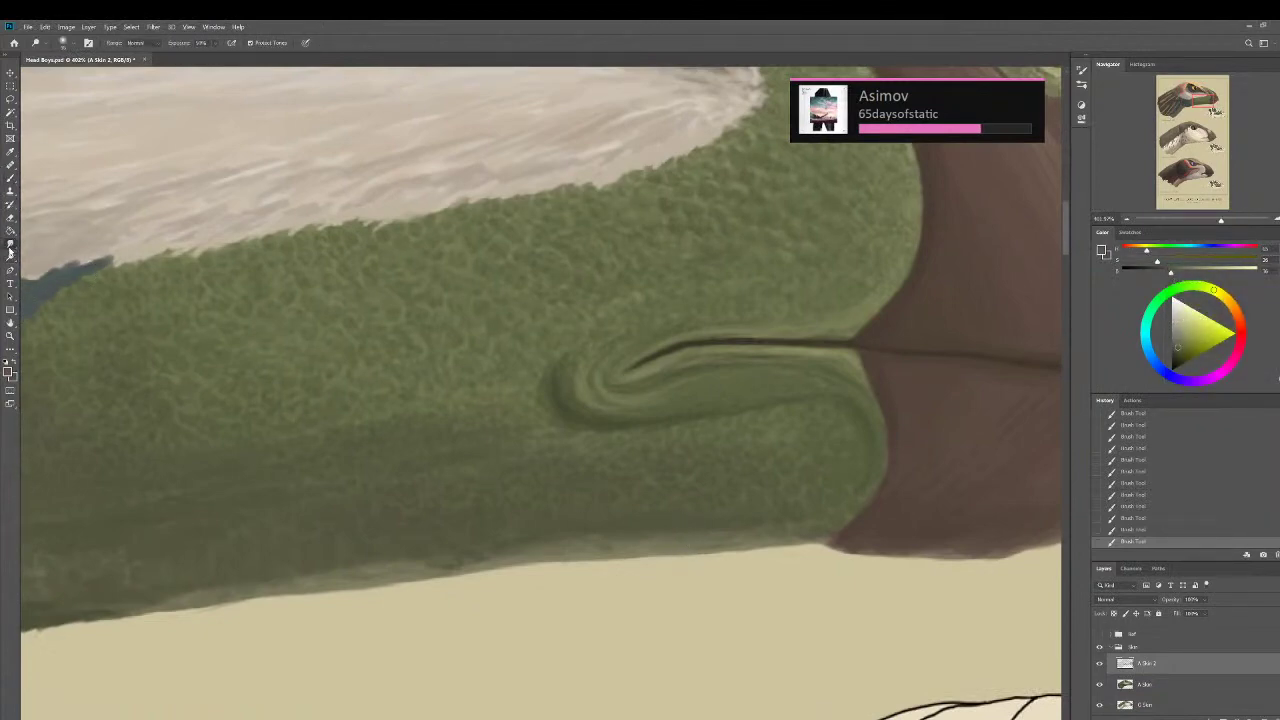
mouse_move(768, 502)
mouse_down()
mouse_move(698, 523)
mouse_move(515, 538)
mouse_up()
drag(510, 536, 475, 543)
mouse_move(475, 540)
mouse_down()
mouse_move(183, 569)
mouse_move(386, 520)
mouse_up()
drag(708, 388, 560, 402)
Smudge the shaded rear of the green jaw near the blue throat to soften its texture.
drag(289, 550, 222, 545)
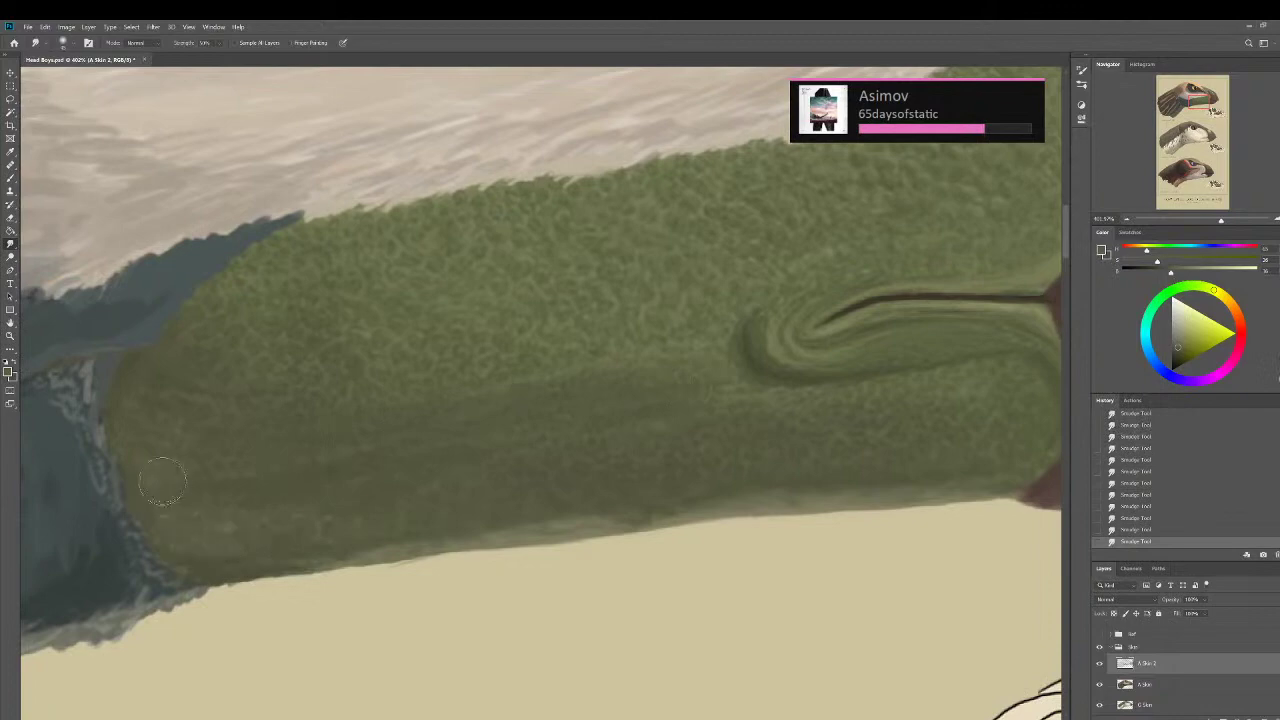
drag(588, 428, 436, 402)
drag(496, 343, 245, 500)
drag(600, 402, 408, 431)
drag(326, 219, 368, 225)
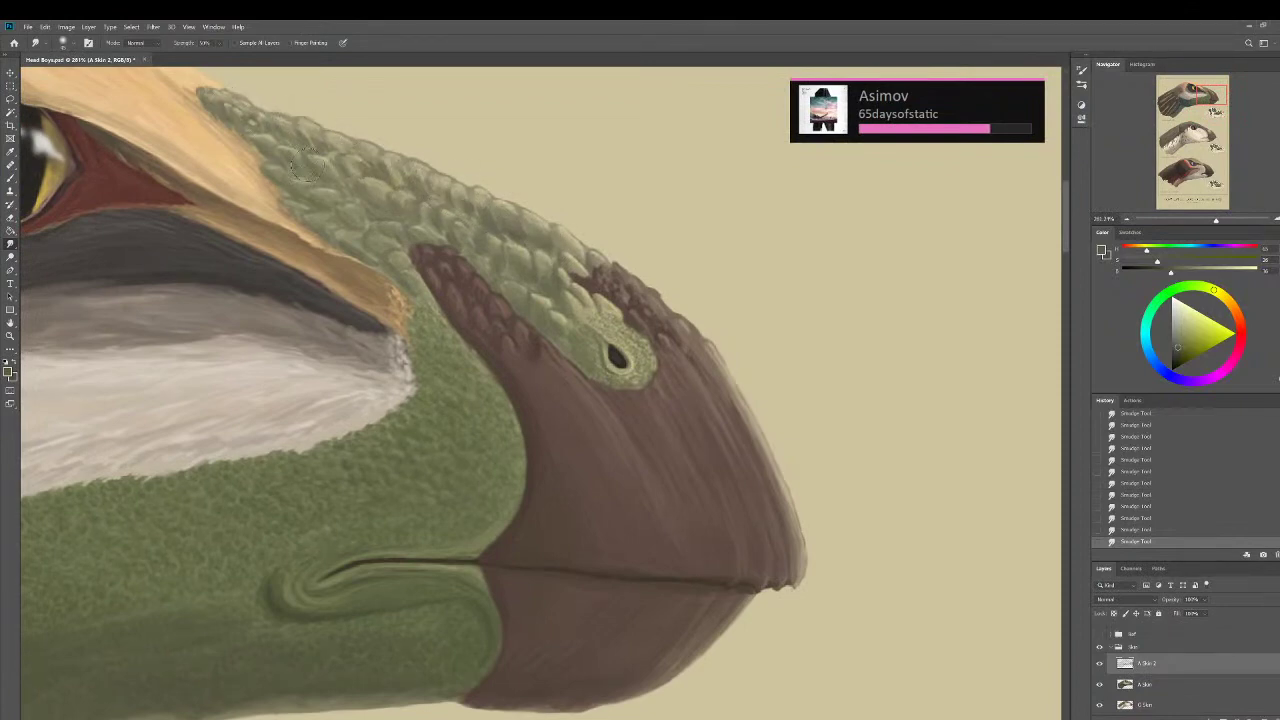
Smudge the upper beak's front edge near the tip, undoing and redoing the last strokes, and soften the lower beak's underside.
scroll(290, 255, down, 3)
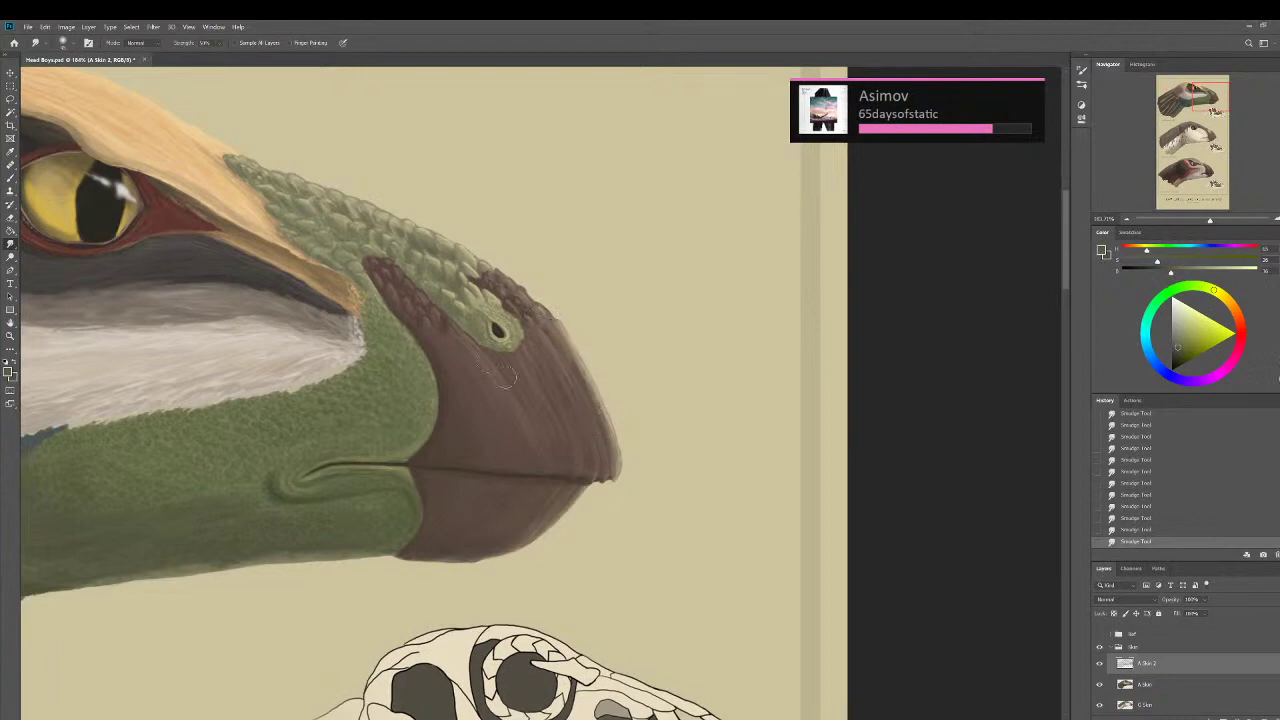
scroll(580, 466, up, 2)
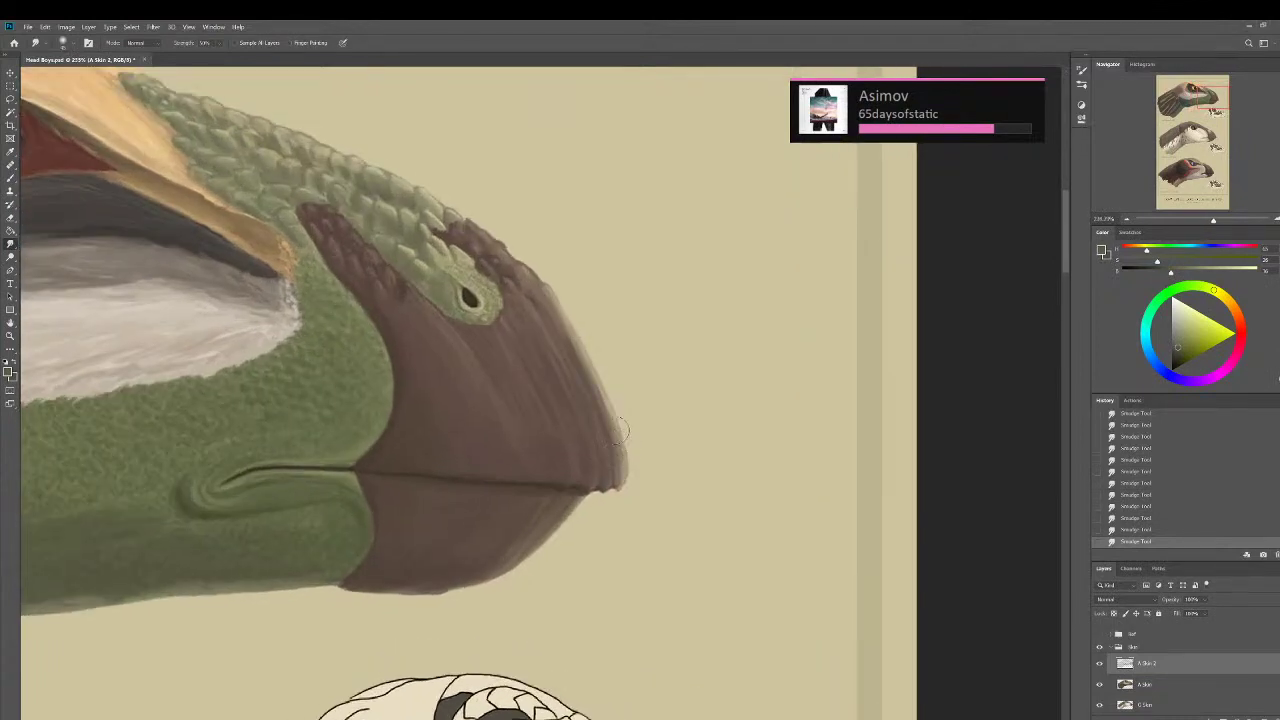
key(ctrl+z)
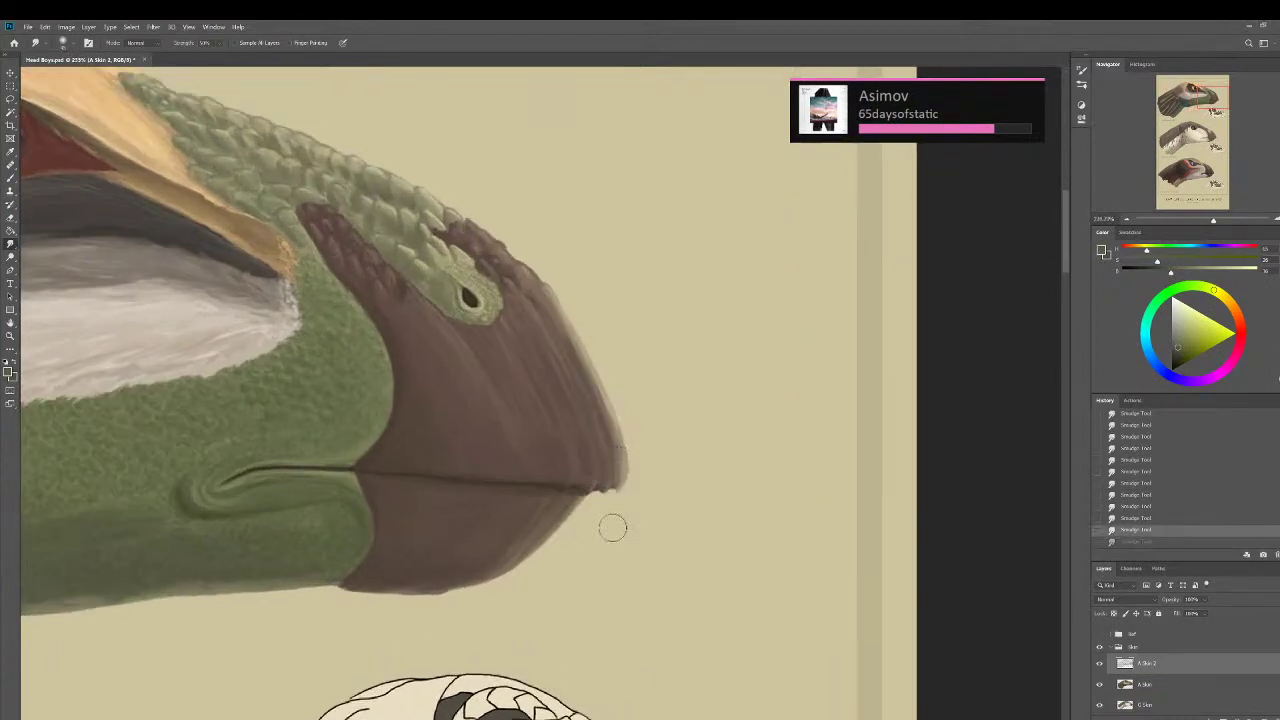
key(ctrl+z)
drag(626, 460, 620, 417)
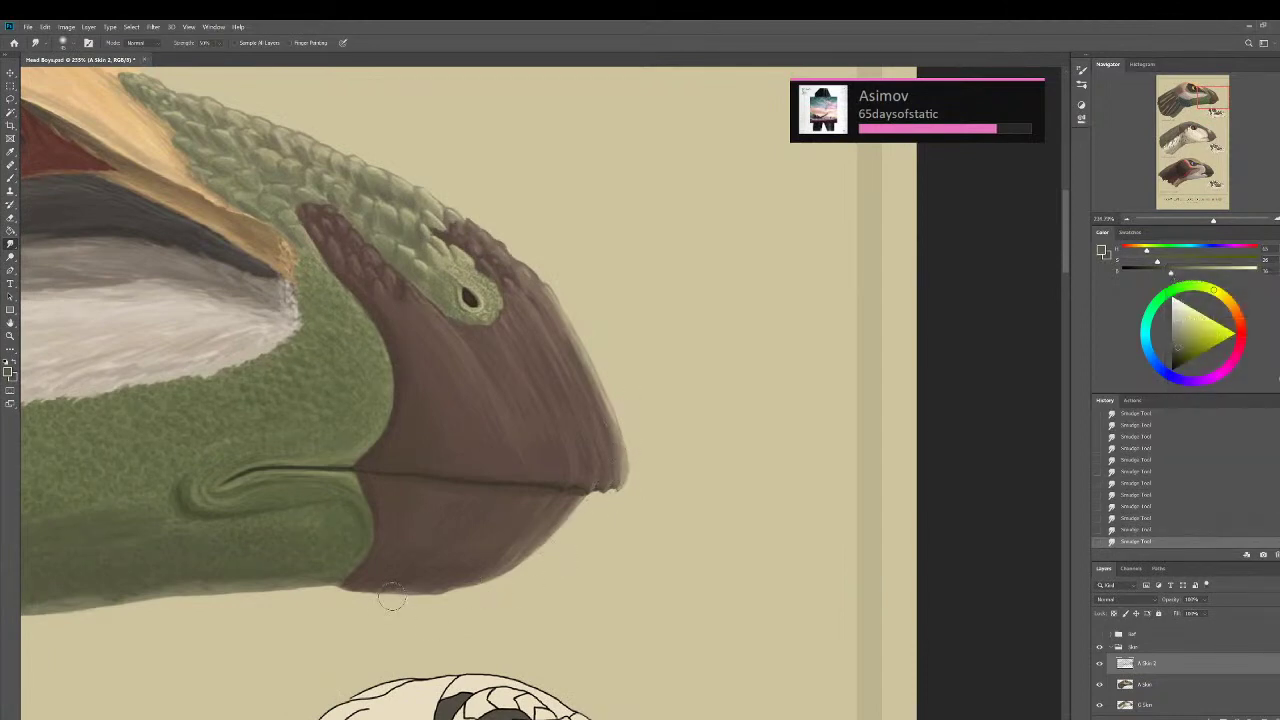
scroll(285, 605, down, 7)
drag(250, 552, 491, 514)
scroll(394, 491, up, 4)
mouse_move(300, 581)
mouse_down()
mouse_move(357, 542)
mouse_move(417, 548)
mouse_up()
Paint fine, lighter blue-grey feather strokes with the Brush along the blue throat's upper strip beside the green jaw.
click(10, 178)
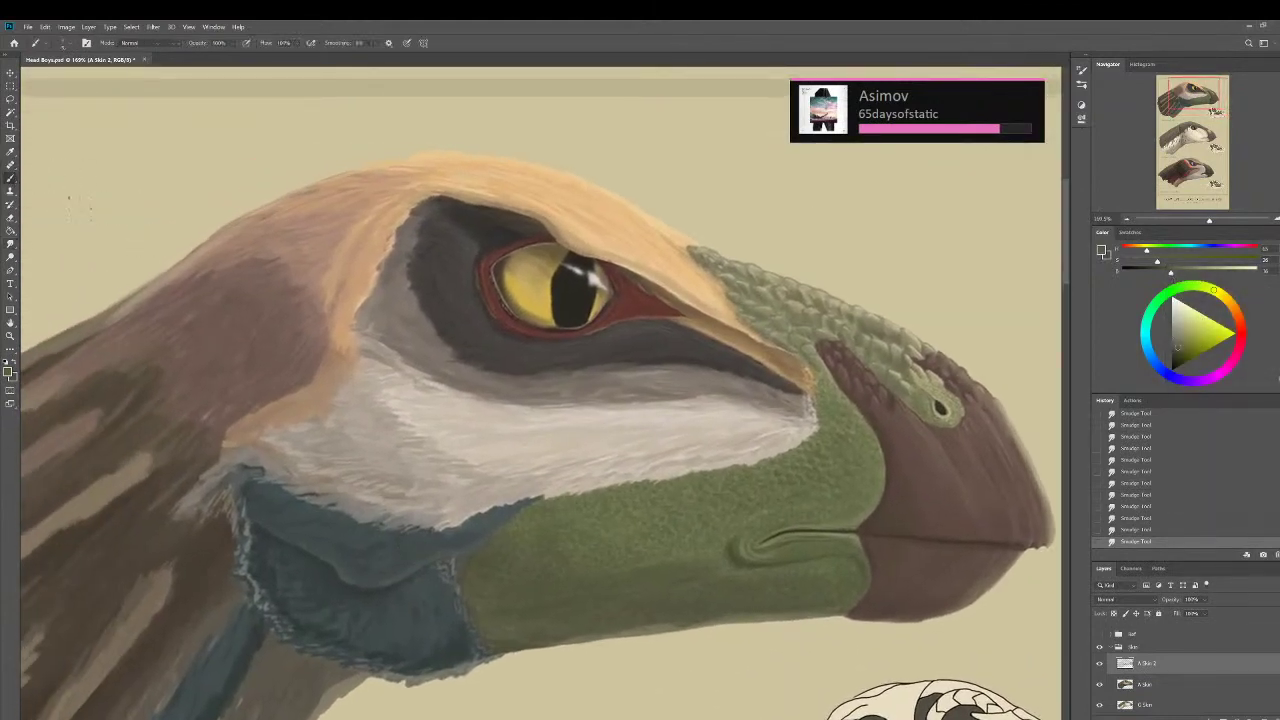
scroll(471, 551, up, 2)
key(bracketright)
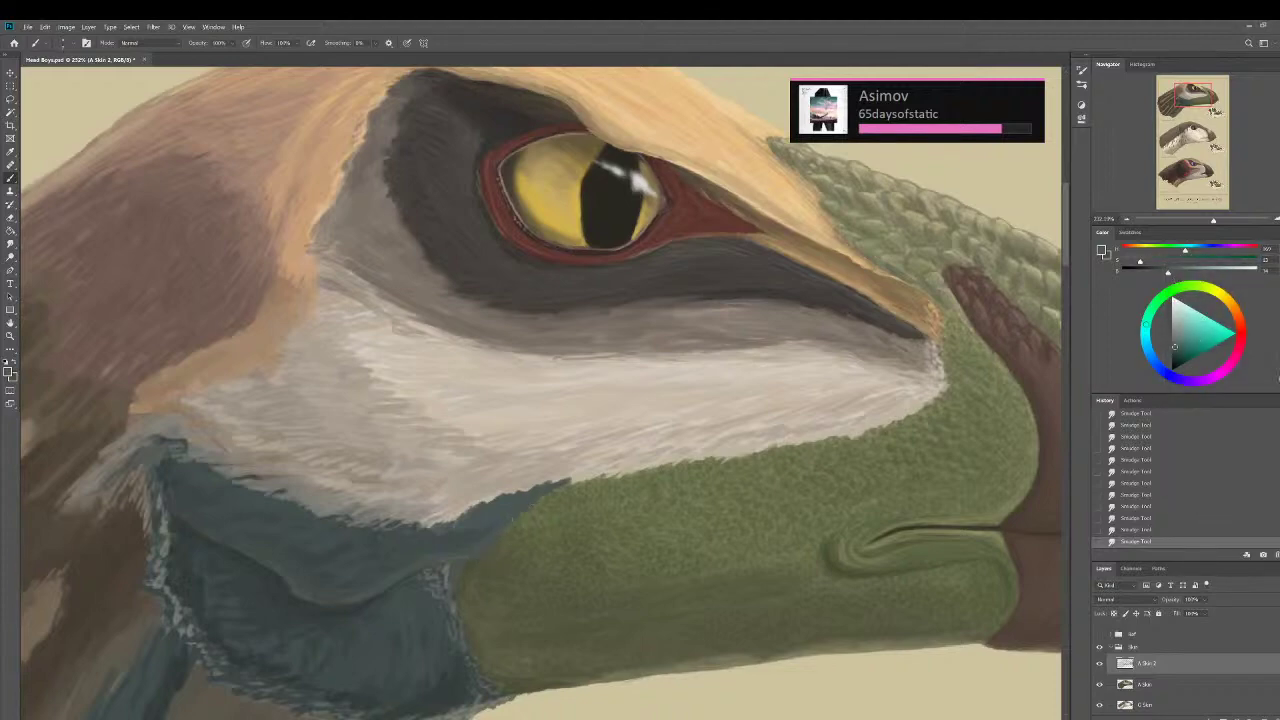
click(519, 508)
click(534, 502)
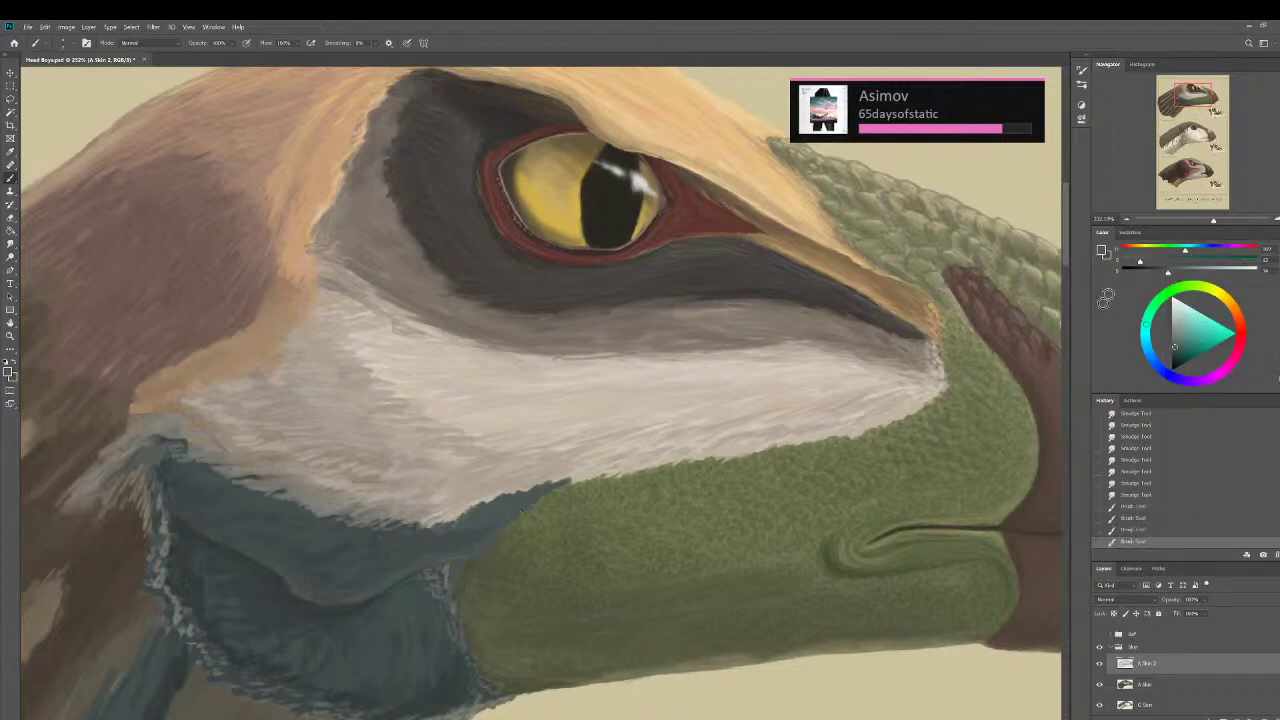
click(1184, 269)
drag(531, 492, 526, 498)
drag(528, 495, 522, 501)
drag(524, 498, 518, 504)
drag(521, 500, 517, 505)
drag(520, 501, 517, 505)
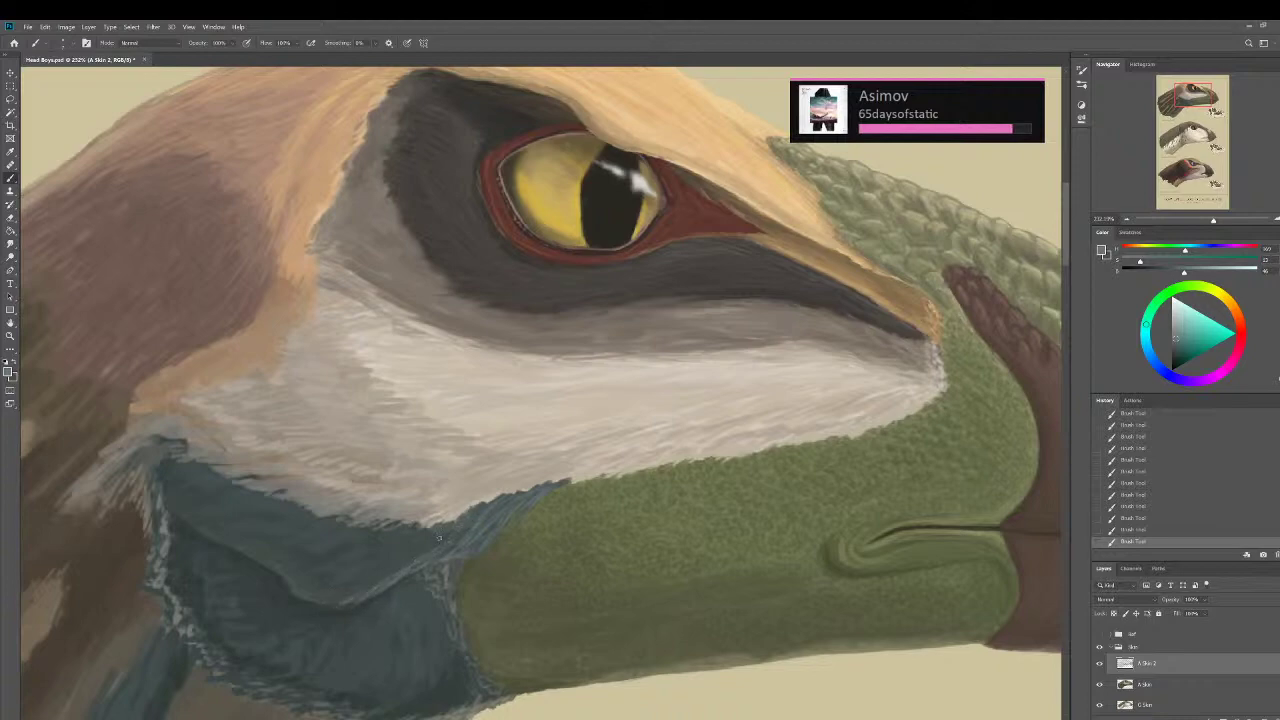
Add sampled dark blue feather strokes to the throat's folds beneath the white cheek.
alt+click(414, 550)
alt+click(451, 688)
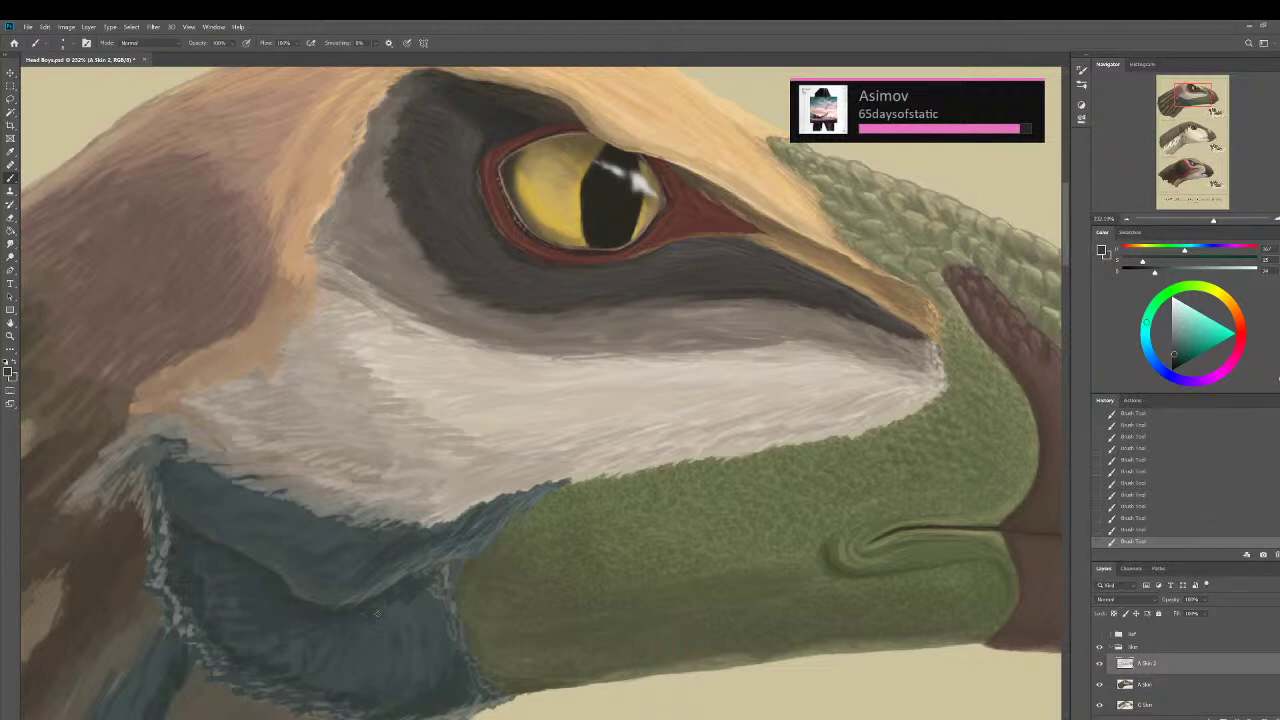
drag(251, 631, 271, 523)
Deepen the shading of the lower blue throat patch in dark blue with a larger brush.
scroll(180, 500, down, 6)
scroll(289, 537, up, 3)
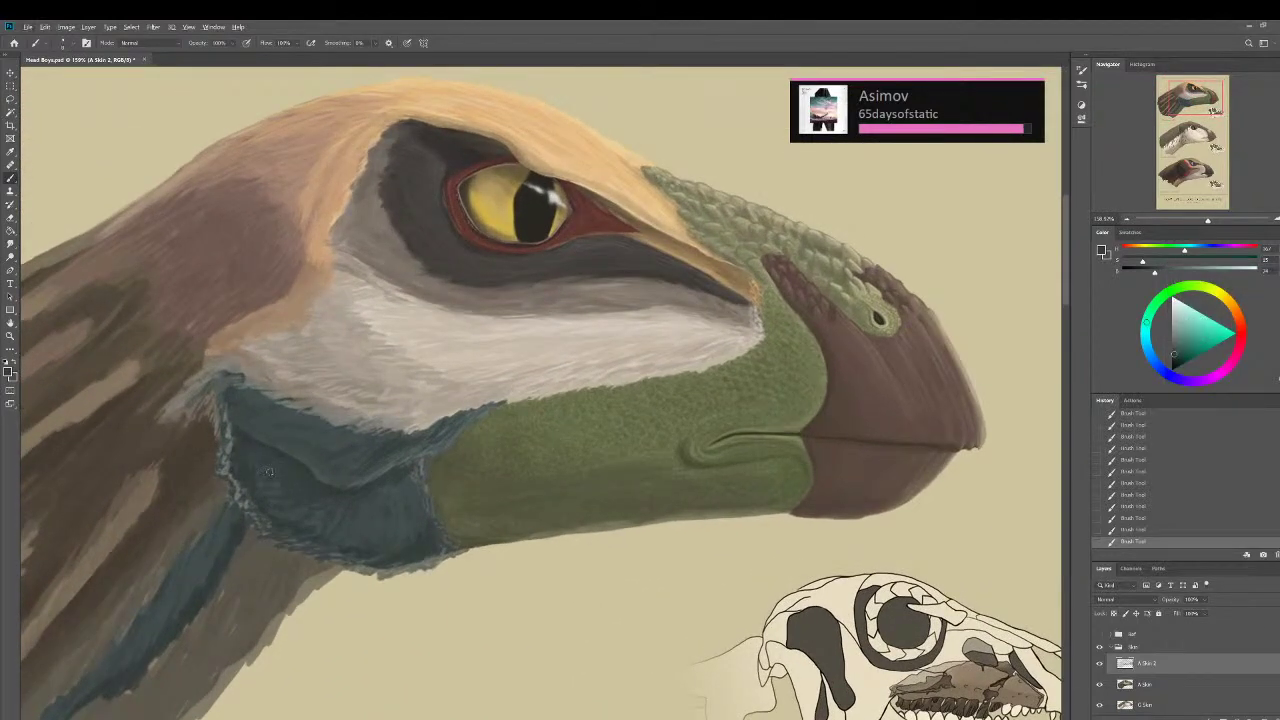
key(])
mouse_move(252, 455)
mouse_down()
mouse_move(291, 490)
mouse_move(254, 475)
mouse_move(284, 498)
mouse_move(262, 497)
mouse_move(308, 536)
mouse_move(288, 503)
mouse_move(336, 540)
mouse_move(333, 523)
mouse_move(365, 559)
mouse_move(343, 509)
mouse_move(385, 558)
mouse_move(371, 519)
mouse_move(402, 544)
mouse_move(398, 523)
mouse_move(431, 530)
mouse_move(397, 547)
mouse_move(301, 503)
mouse_move(236, 506)
mouse_up()
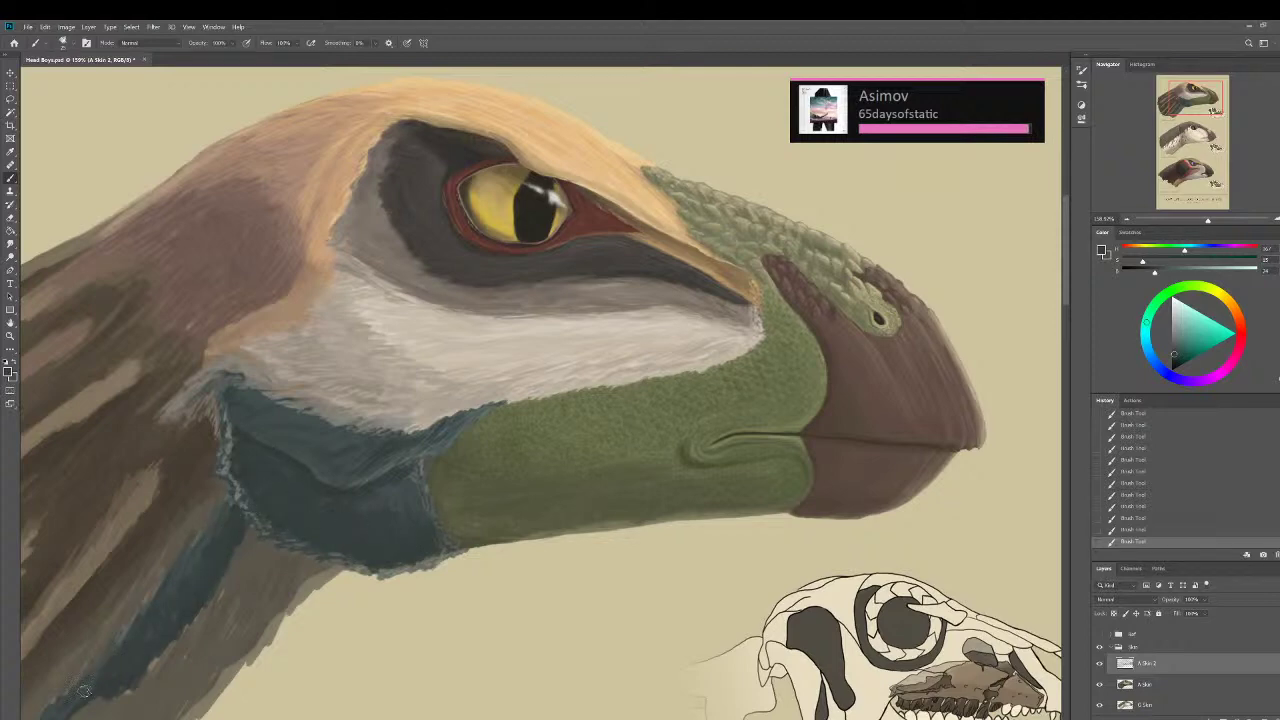
drag(252, 410, 340, 507)
Paint sampled tan feather strokes along the brow ridge's lower edge above the eye and onto the forehead.
alt+click(464, 444)
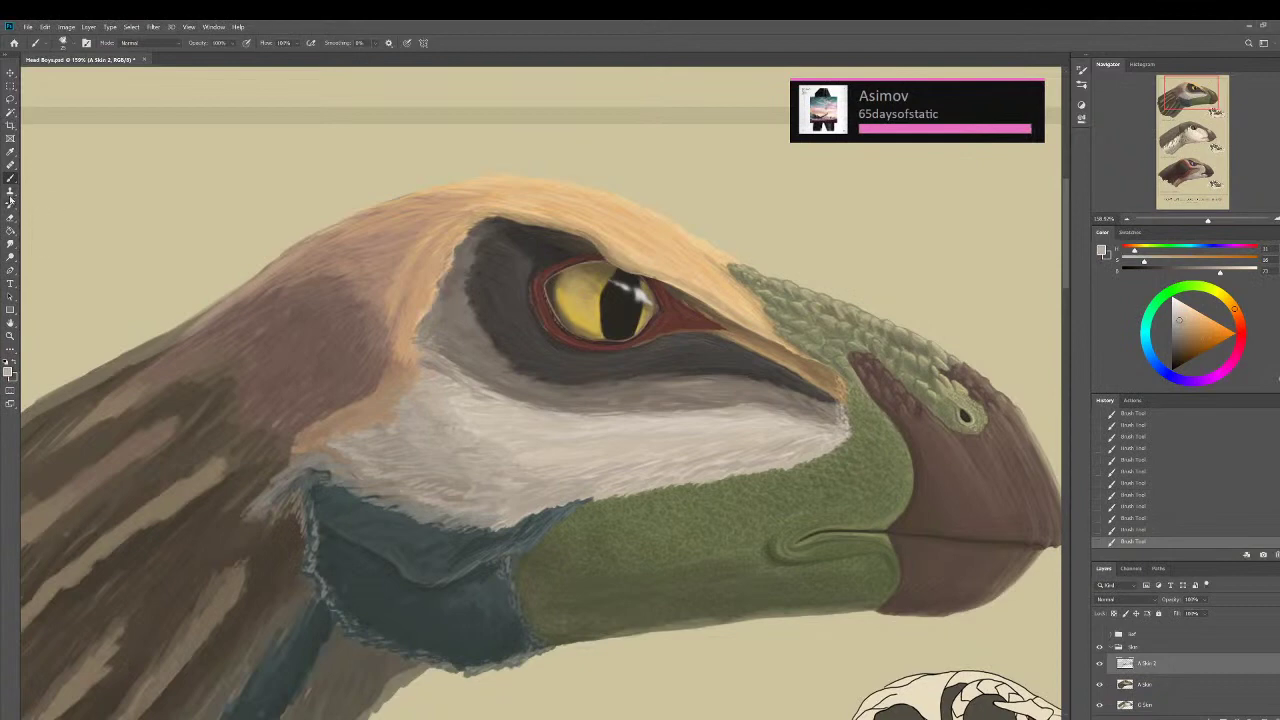
scroll(577, 254, up, 3)
alt+click(577, 254)
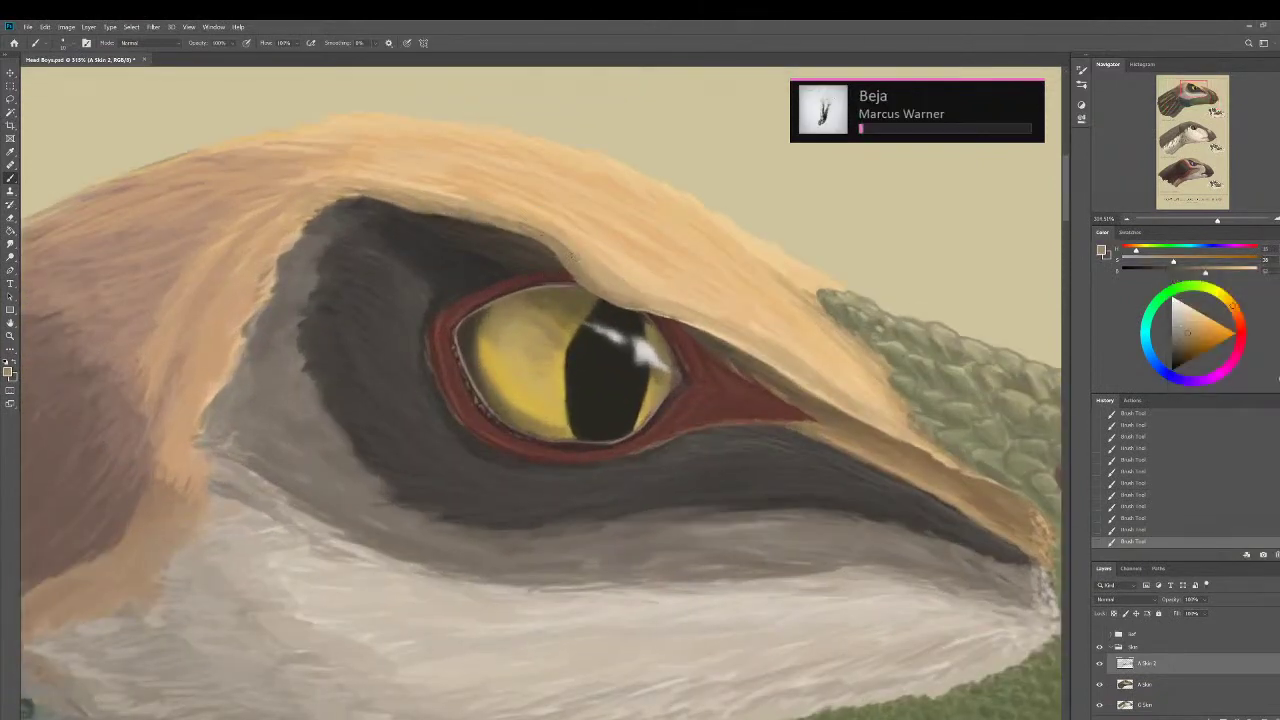
drag(563, 243, 515, 220)
key(])
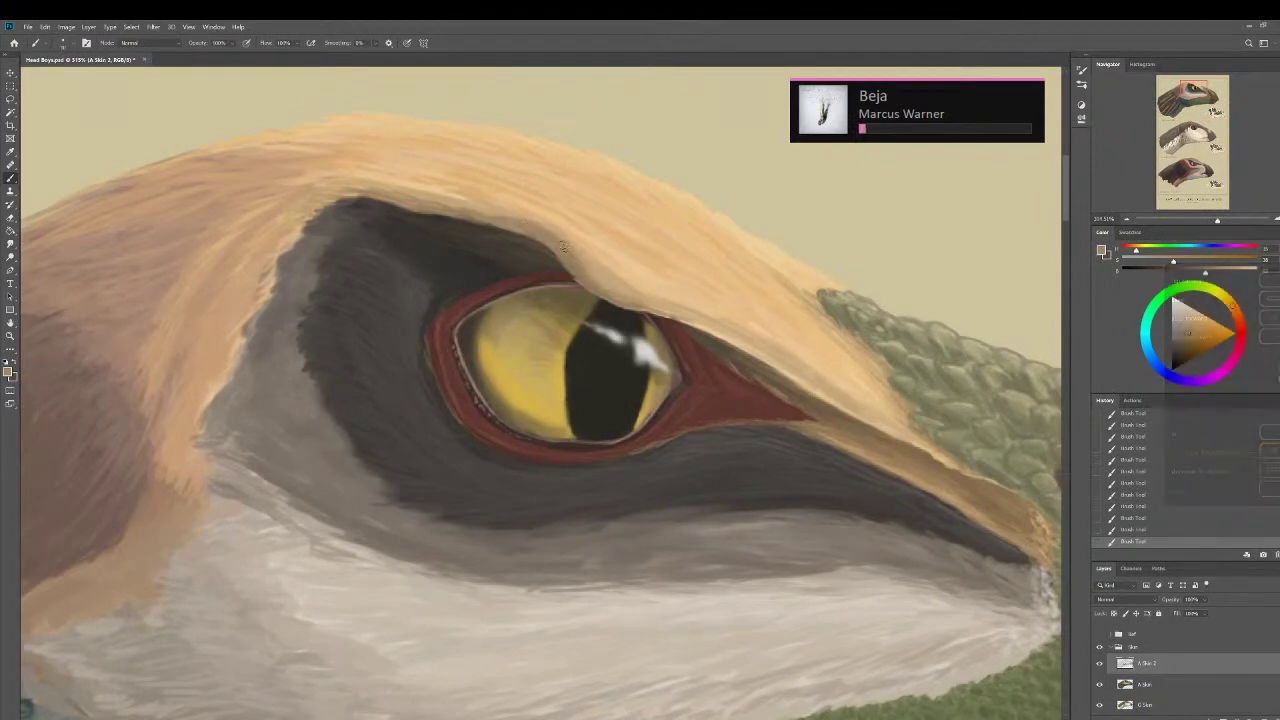
alt+click(452, 206)
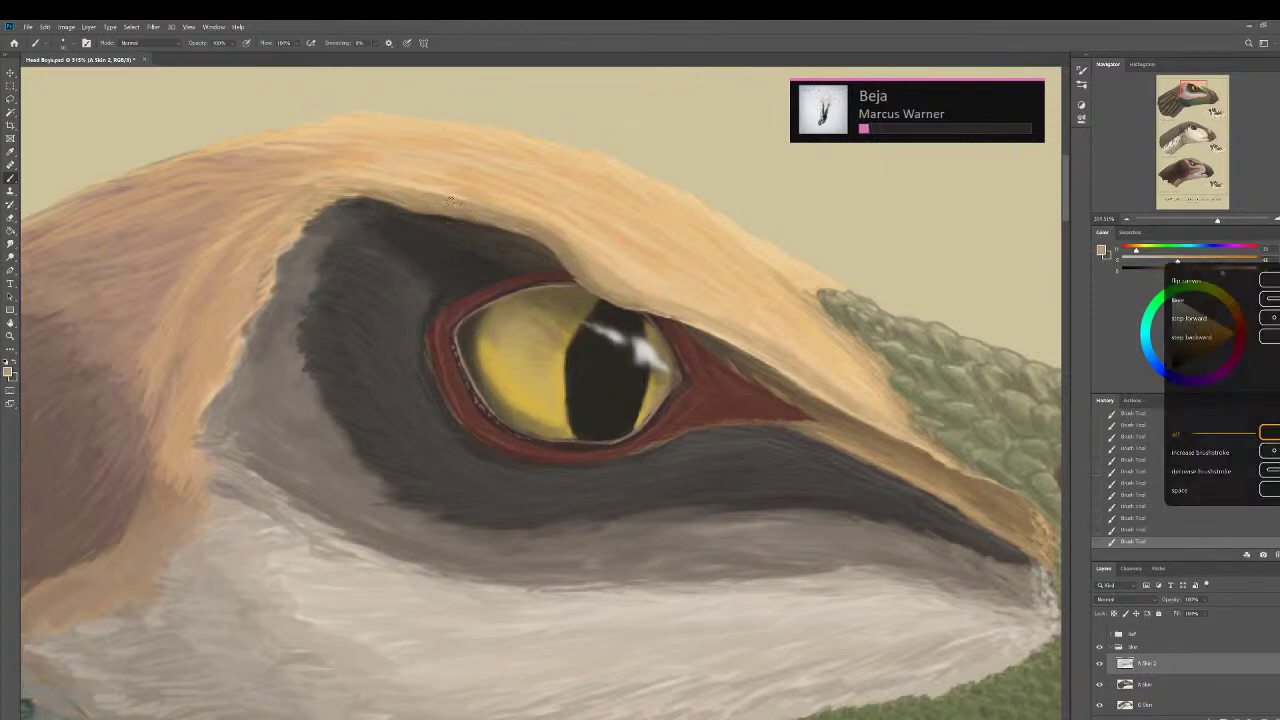
drag(364, 177, 428, 174)
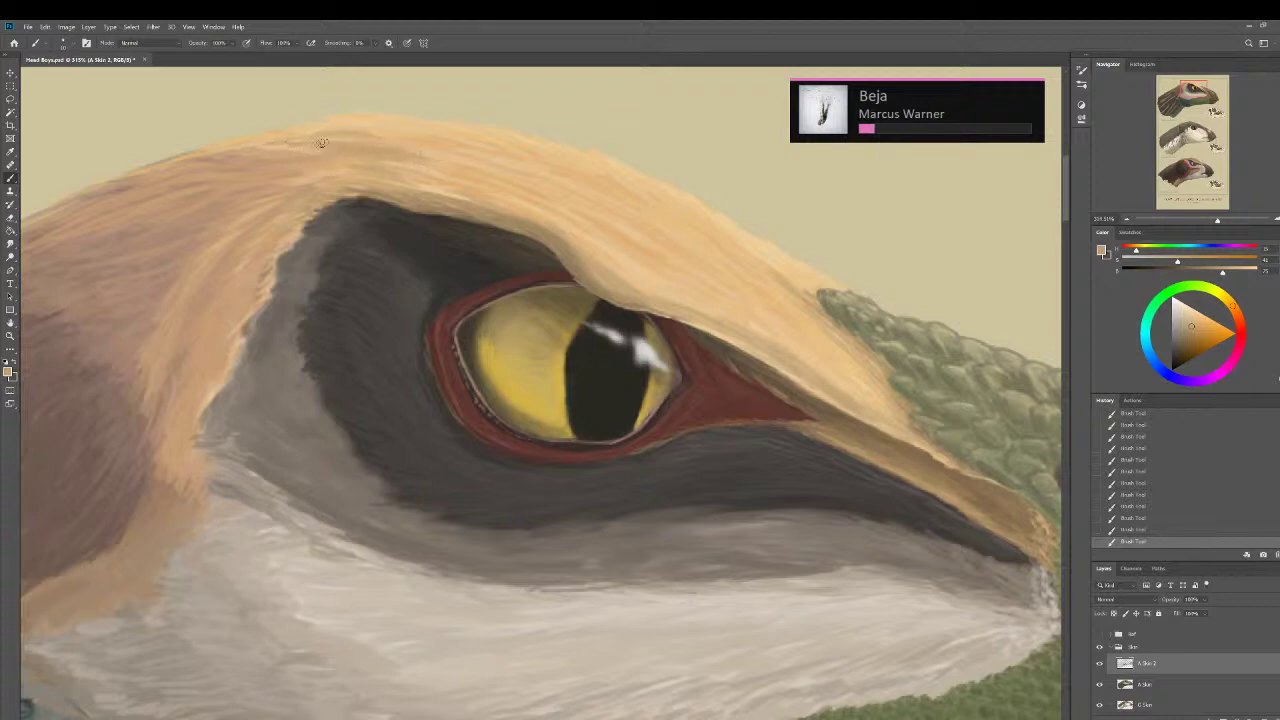
Brighten the forehead and the front of the brow with sampled light peach feather strokes.
alt+click(366, 133)
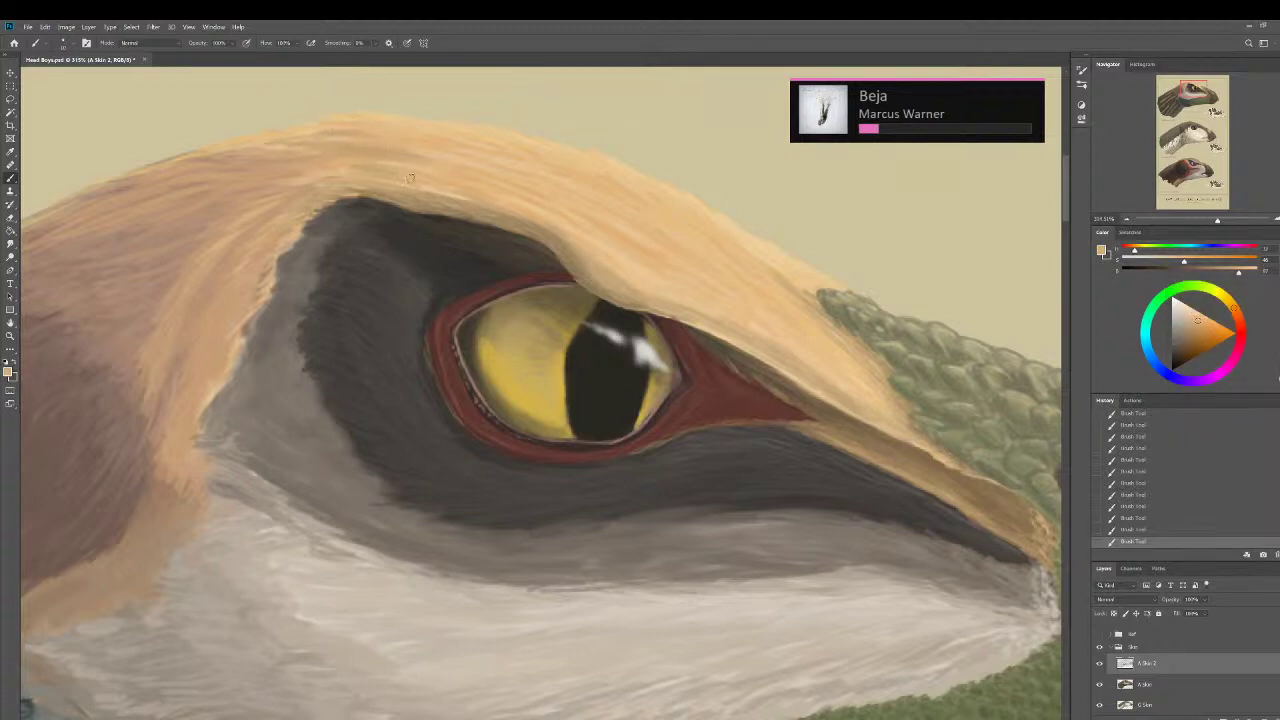
alt+click(573, 261)
alt+click(656, 280)
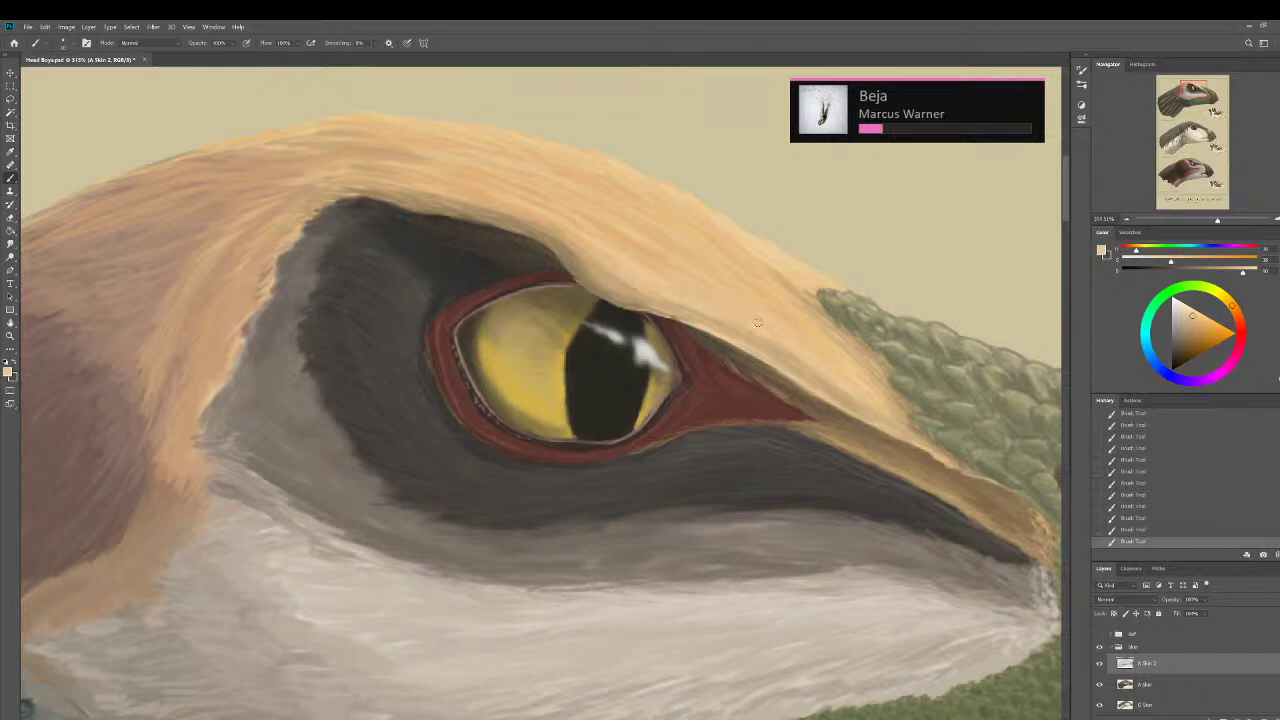
alt+click(823, 335)
alt+click(853, 350)
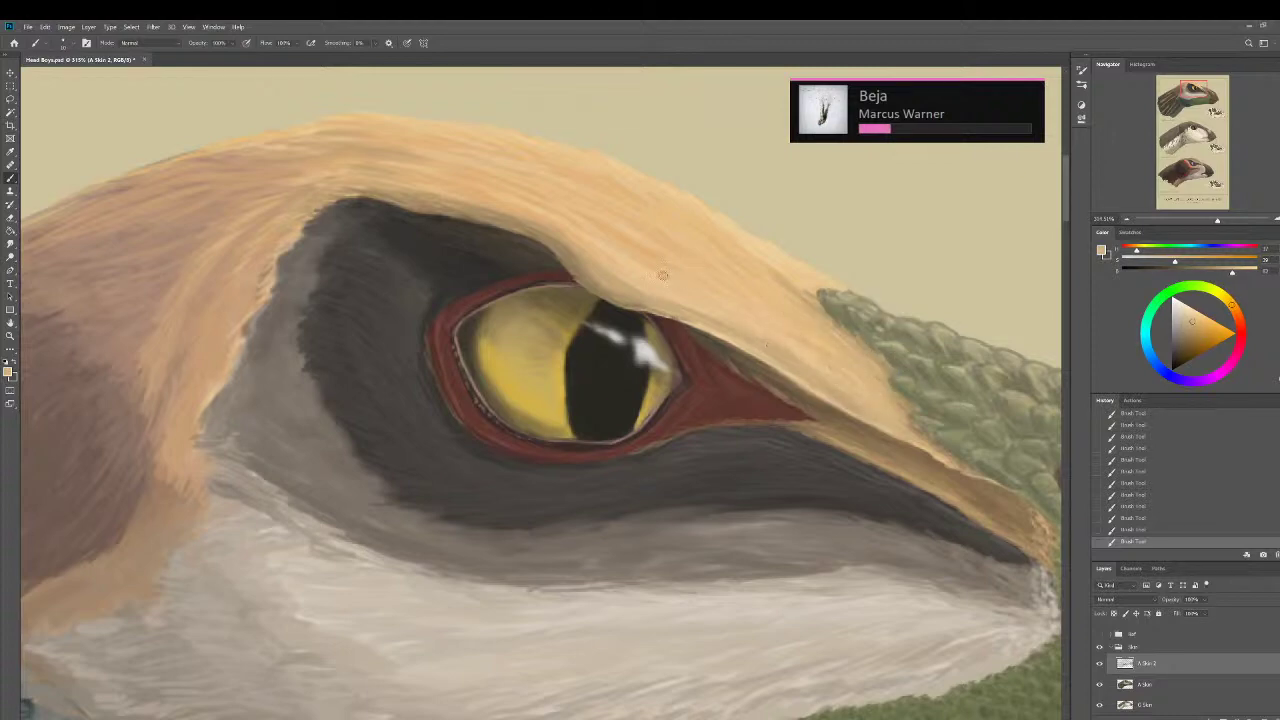
Paint sampled peach strokes over the rear crown and blend them toward the mauve patch with the Smudge tool.
scroll(639, 297, down, 3)
drag(394, 297, 431, 294)
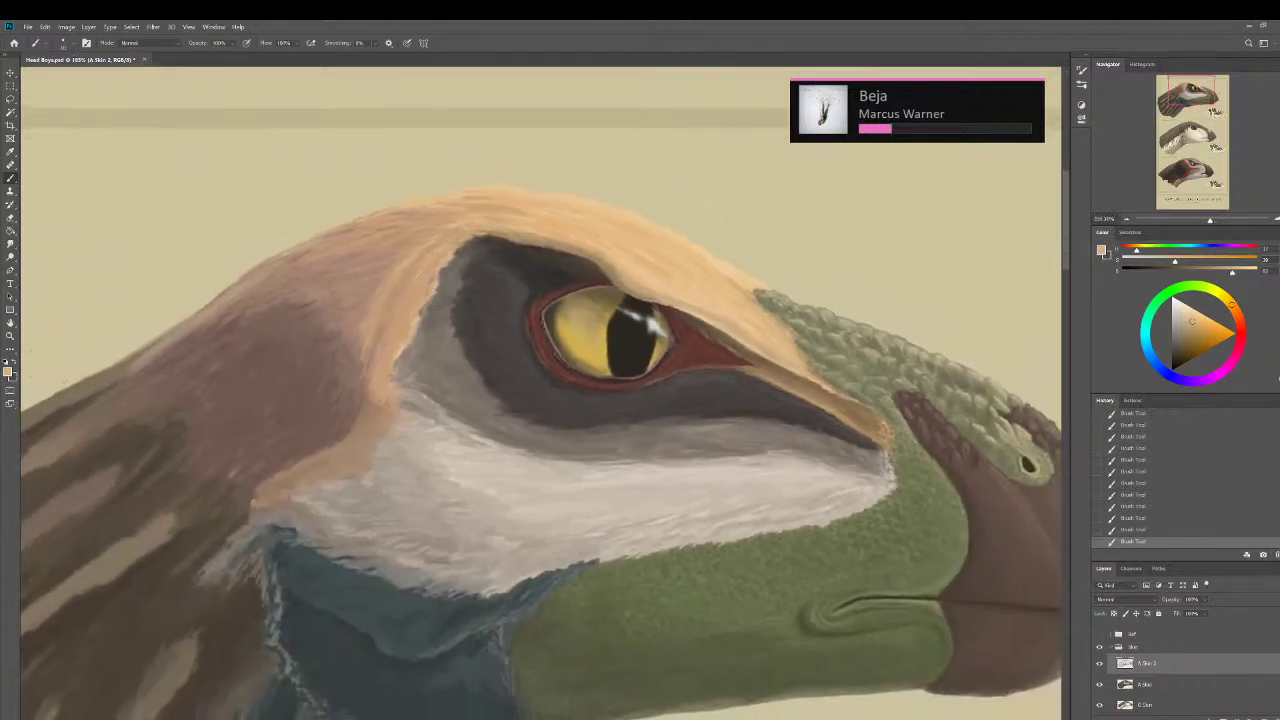
scroll(491, 380, up, 1)
scroll(490, 321, down, 1)
scroll(565, 250, up, 1)
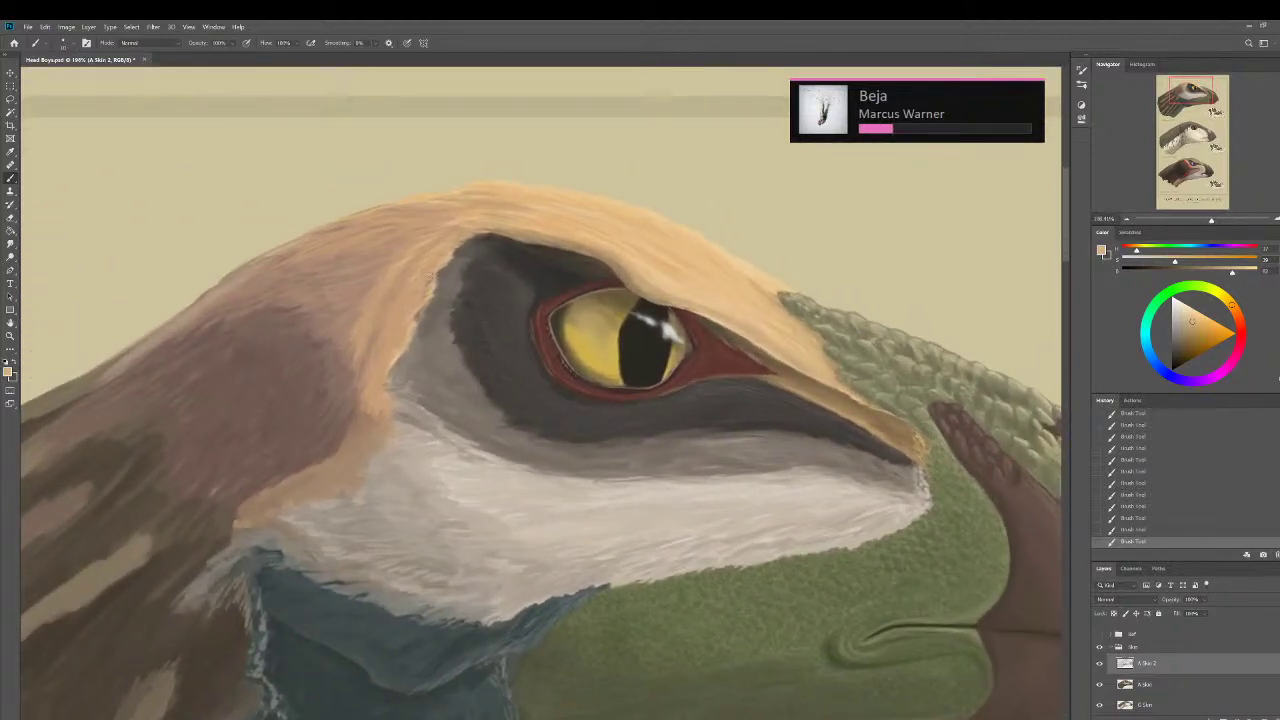
alt+click(428, 208)
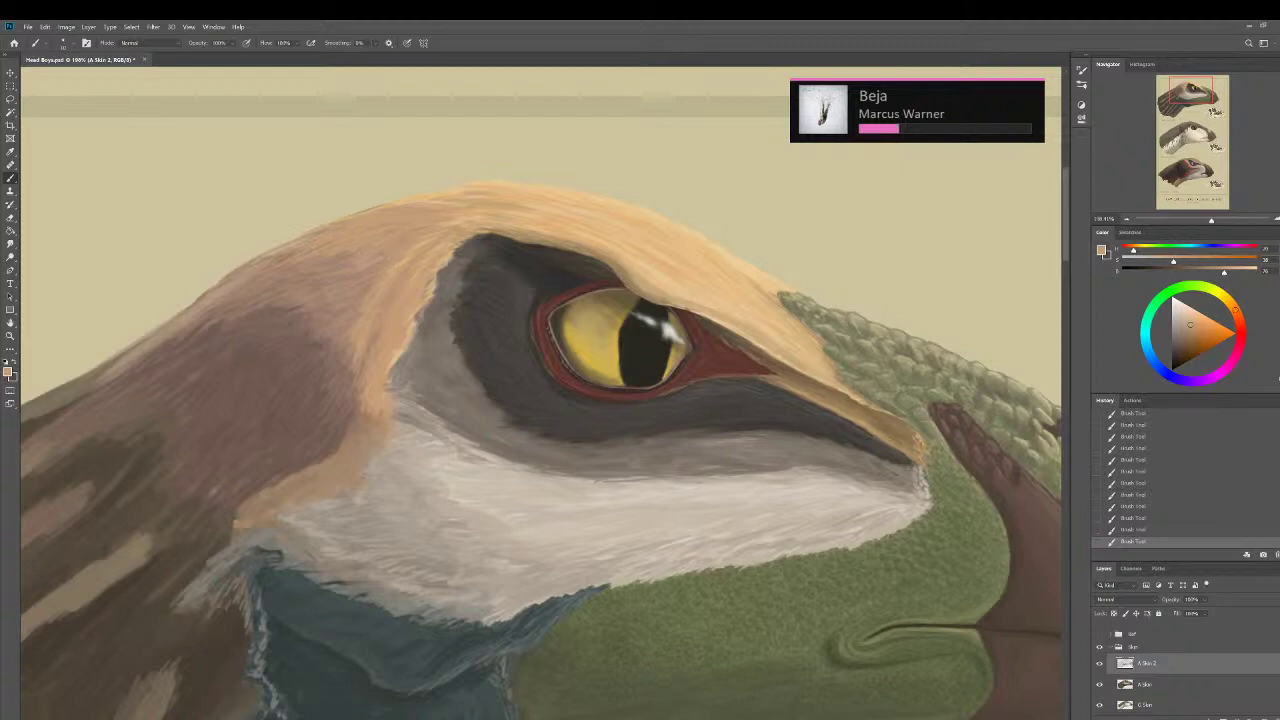
click(10, 243)
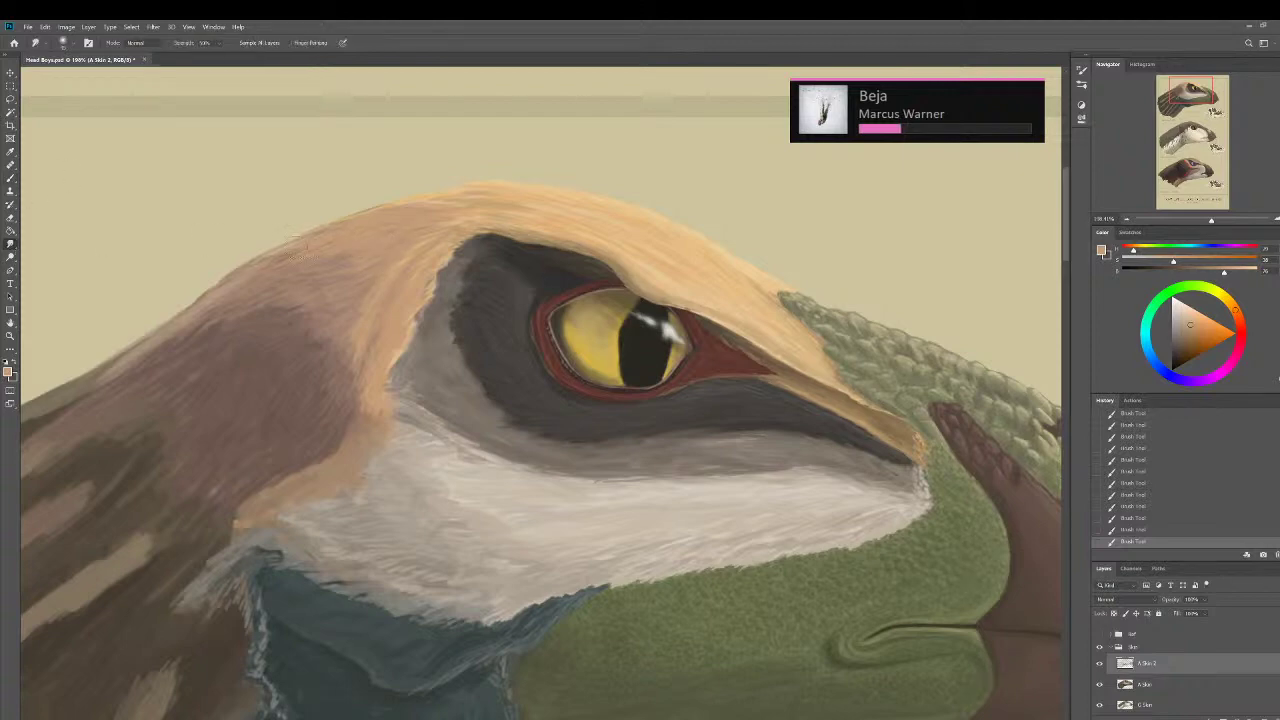
mouse_move(366, 242)
mouse_down()
mouse_move(278, 267)
mouse_move(343, 263)
mouse_up()
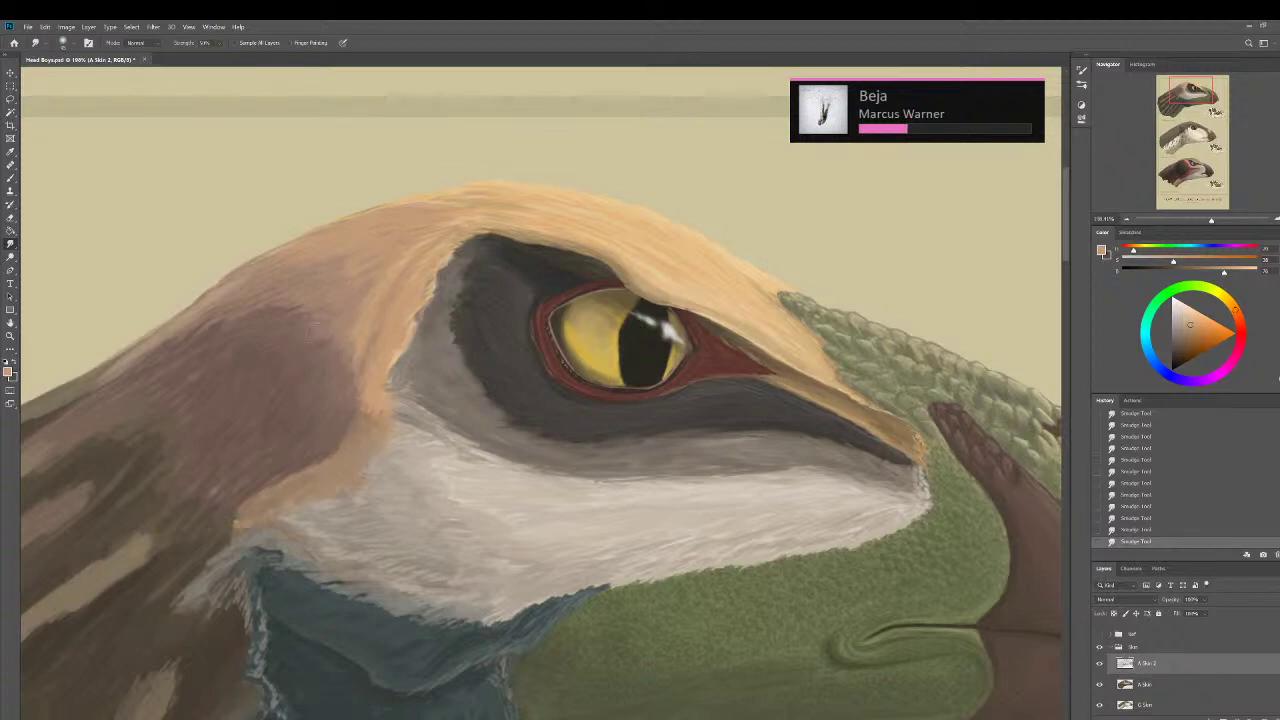
On the A Skin layer, smudge the mauve patch and its tan border into the brown neck feathers.
click(1150, 684)
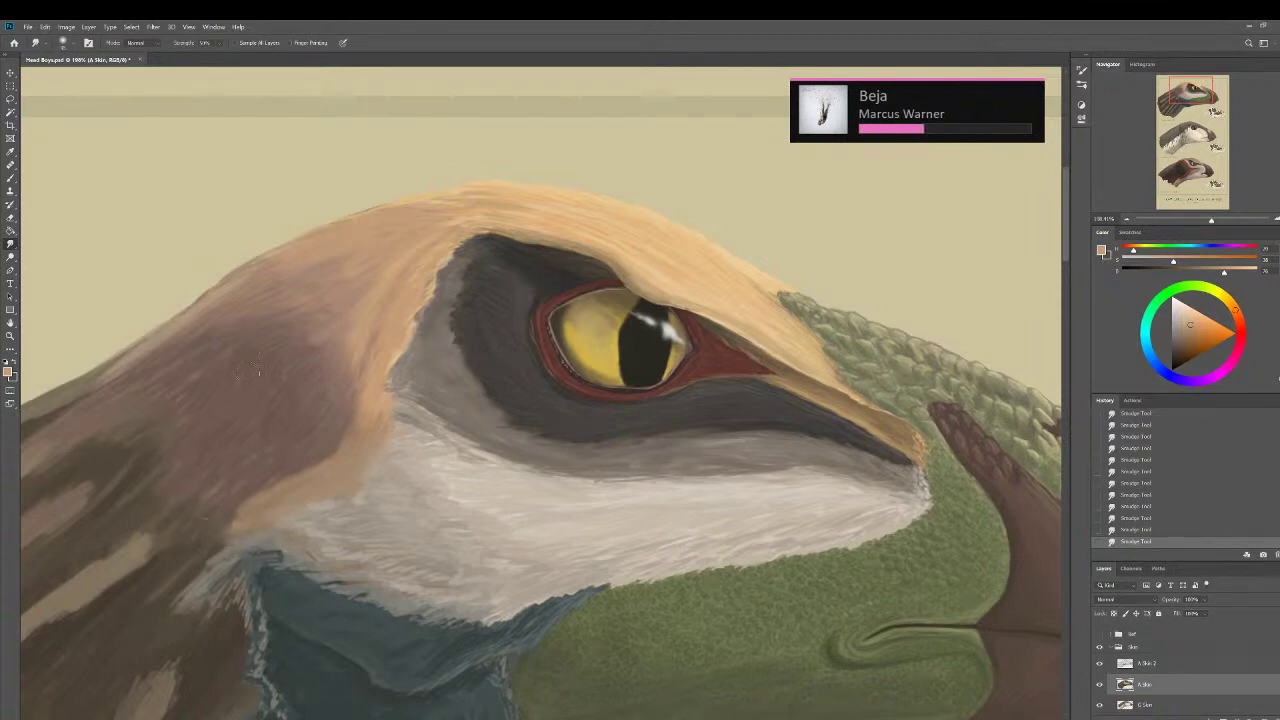
drag(221, 455, 200, 603)
drag(238, 505, 328, 477)
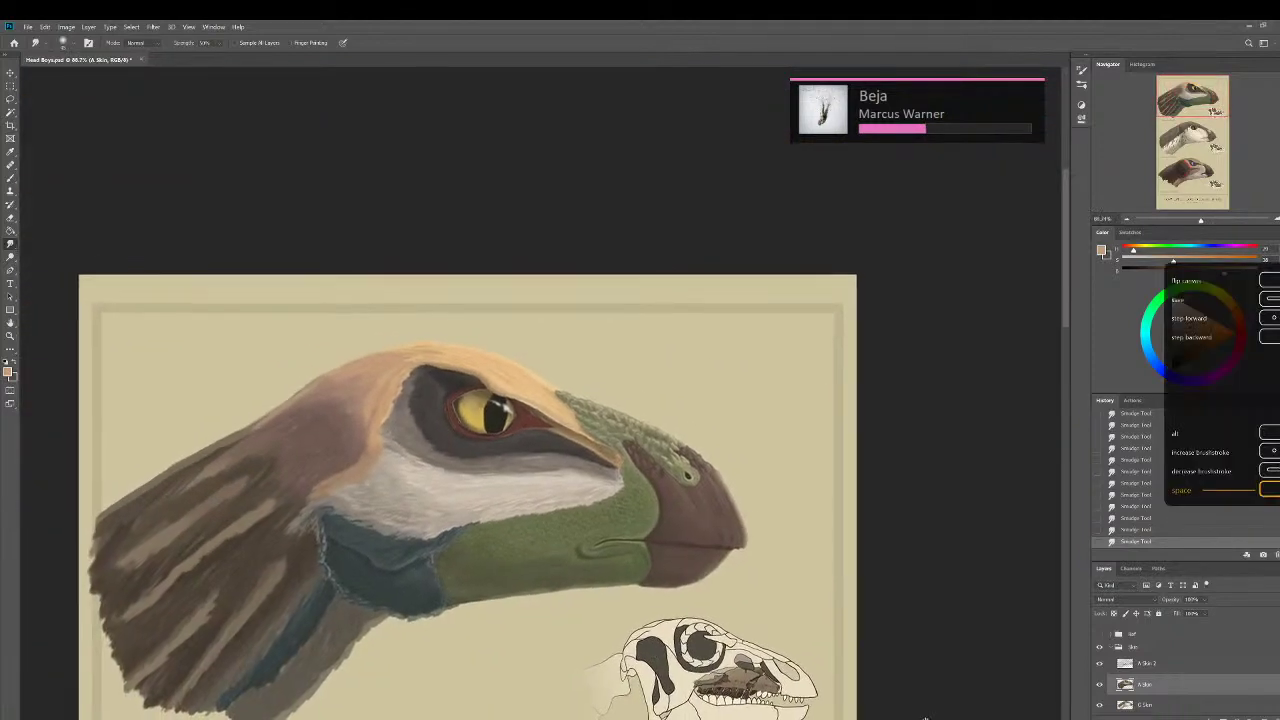
Lower the A Skin layer's opacity to reveal the skull lines underneath the top head.
drag(925, 718, 941, 716)
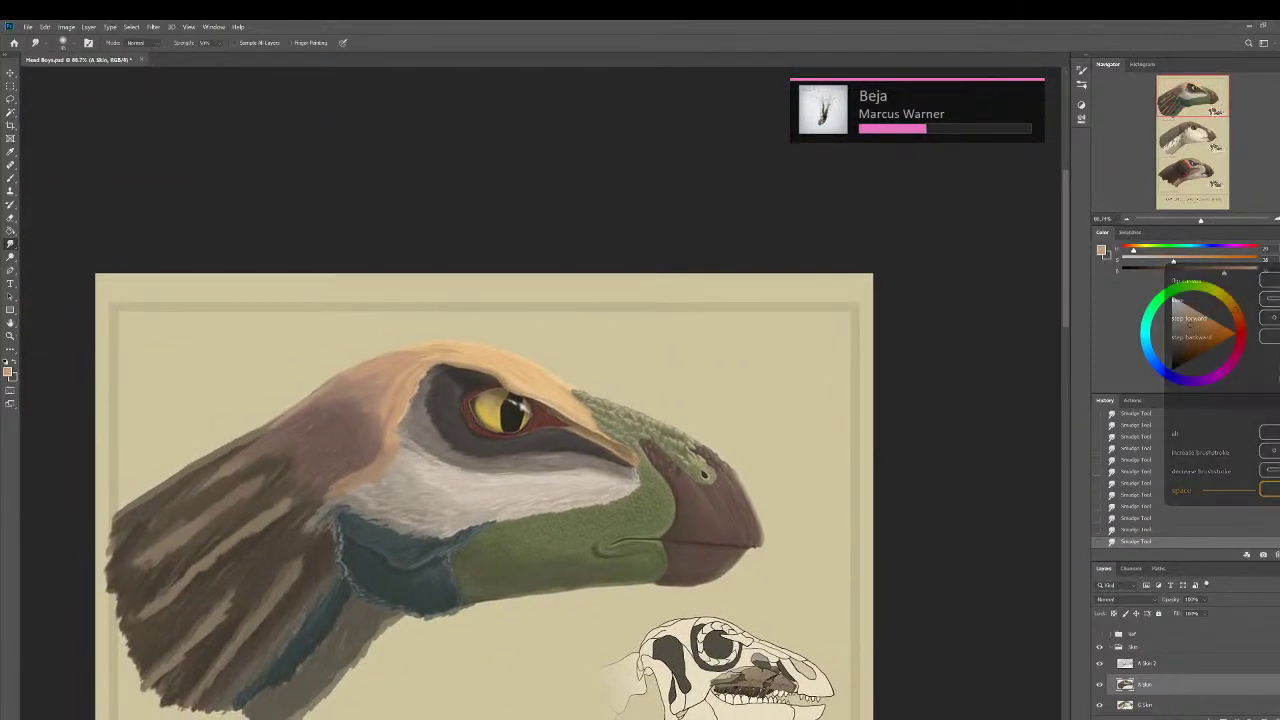
click(1204, 600)
click(1187, 613)
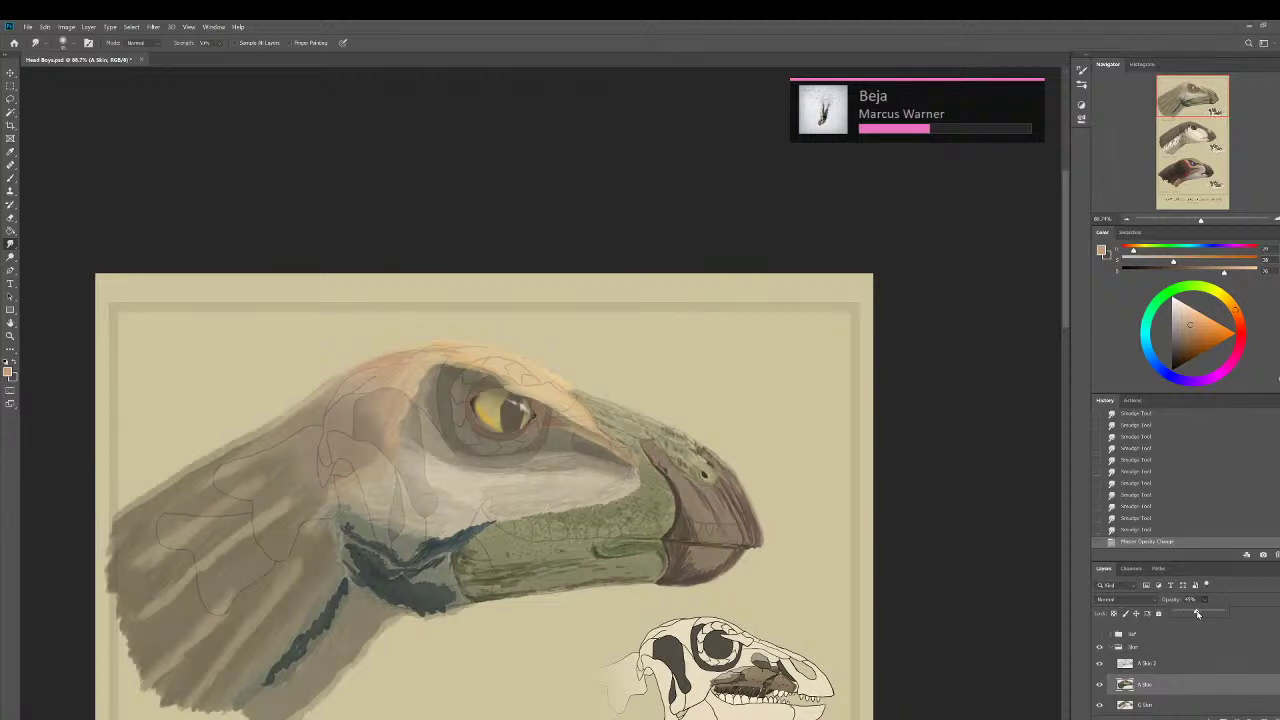
scroll(334, 417, up, 5)
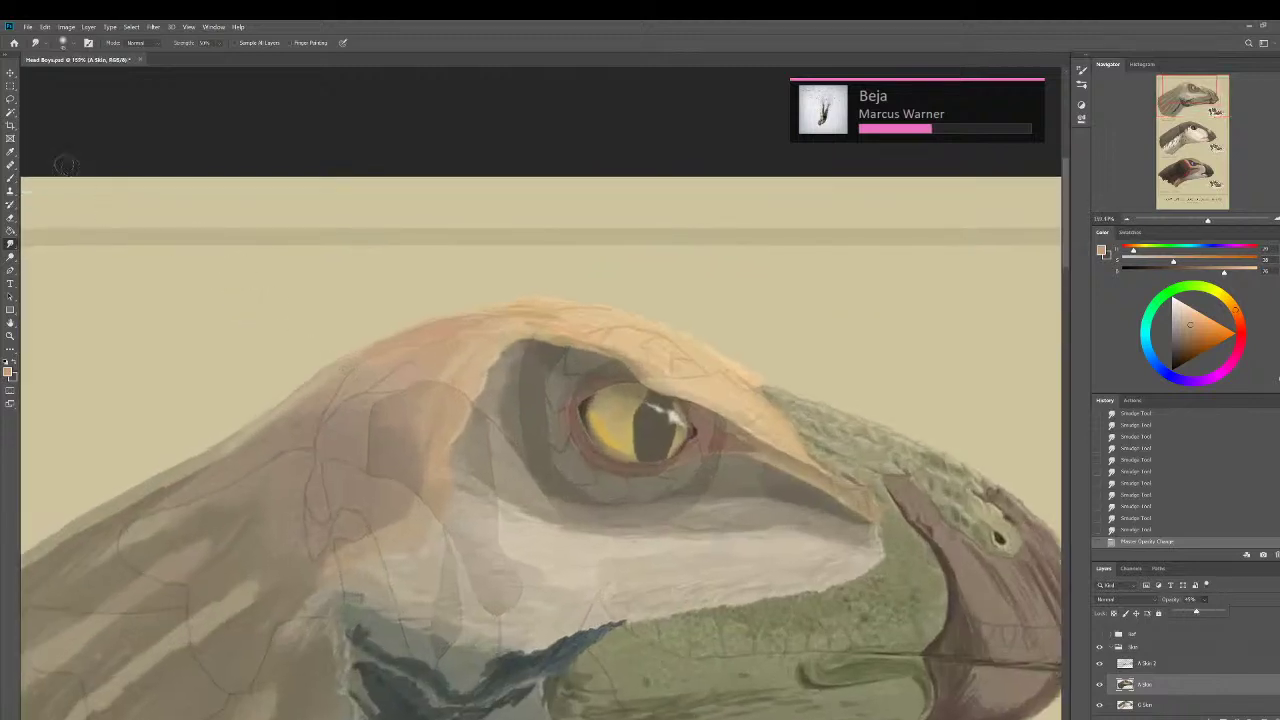
Brush a light peach guide line along the rear of the underlying skull and restore the layer's opacity to 100%.
click(12, 182)
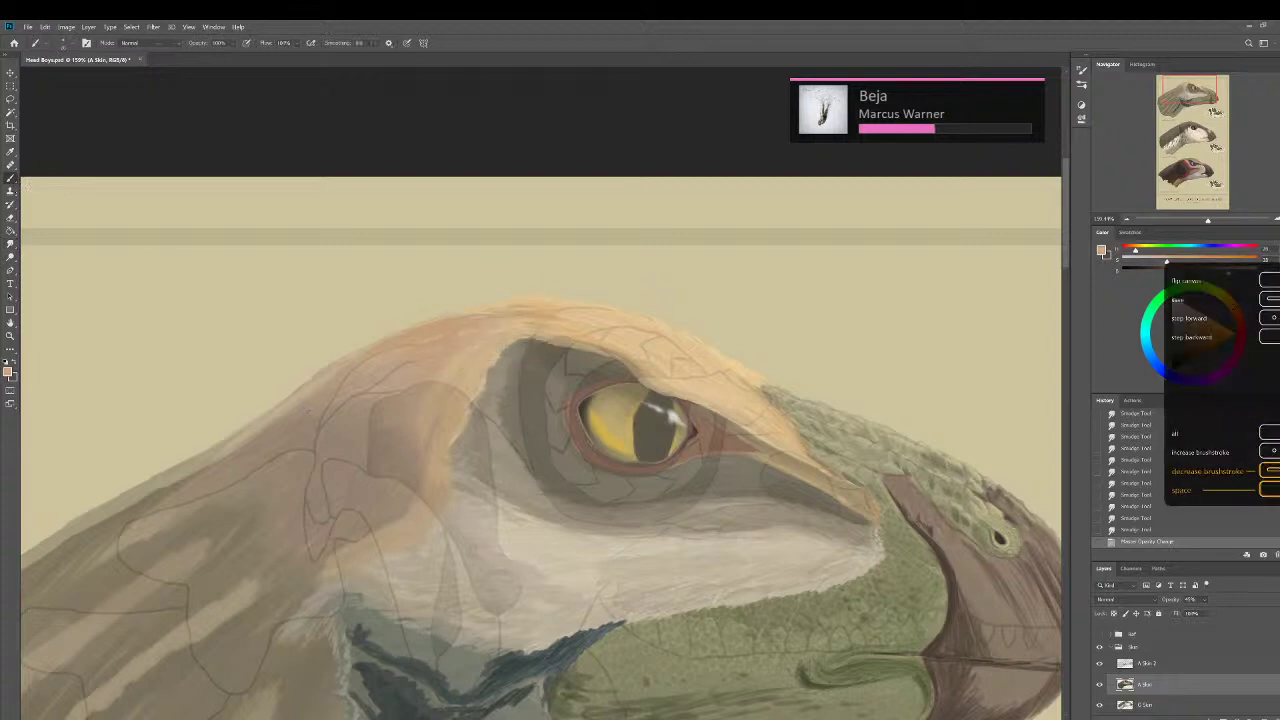
drag(318, 396, 296, 452)
drag(326, 412, 290, 474)
drag(320, 430, 292, 486)
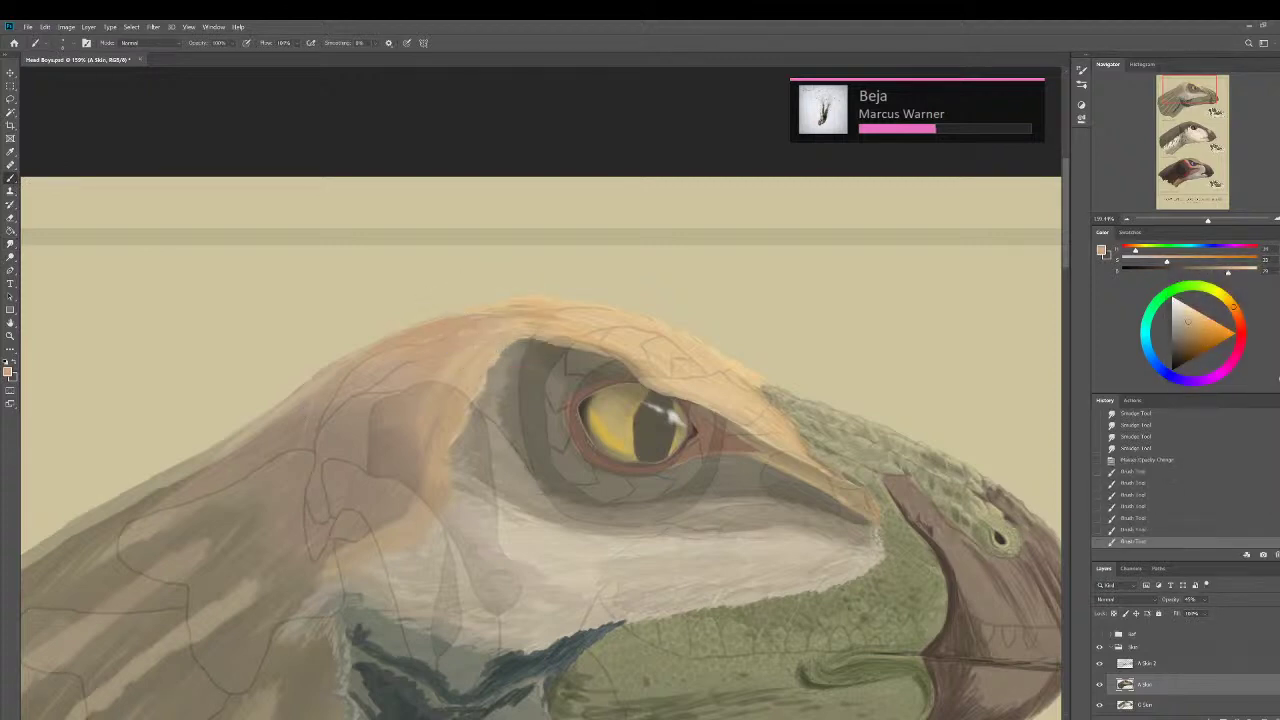
mouse_move(313, 563)
mouse_down()
mouse_move(300, 478)
mouse_move(302, 490)
mouse_up()
drag(326, 446, 298, 496)
drag(322, 452, 294, 504)
drag(318, 460, 292, 508)
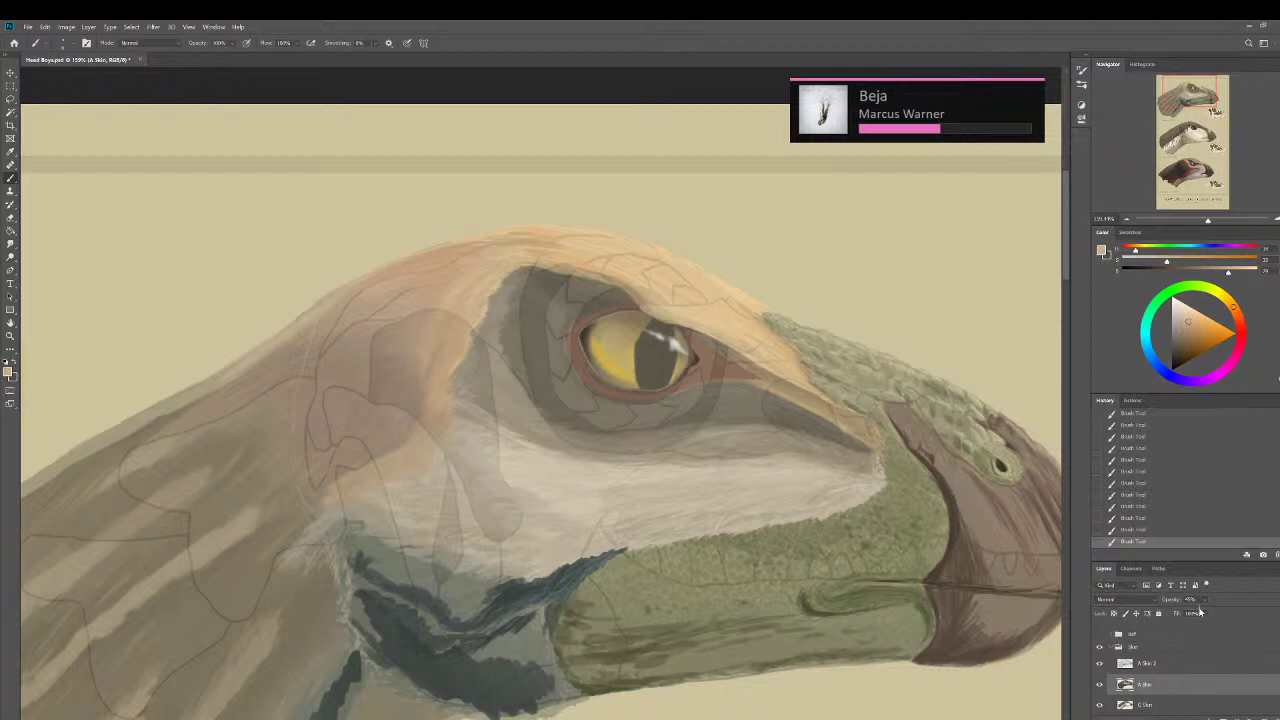
drag(1207, 603, 1240, 611)
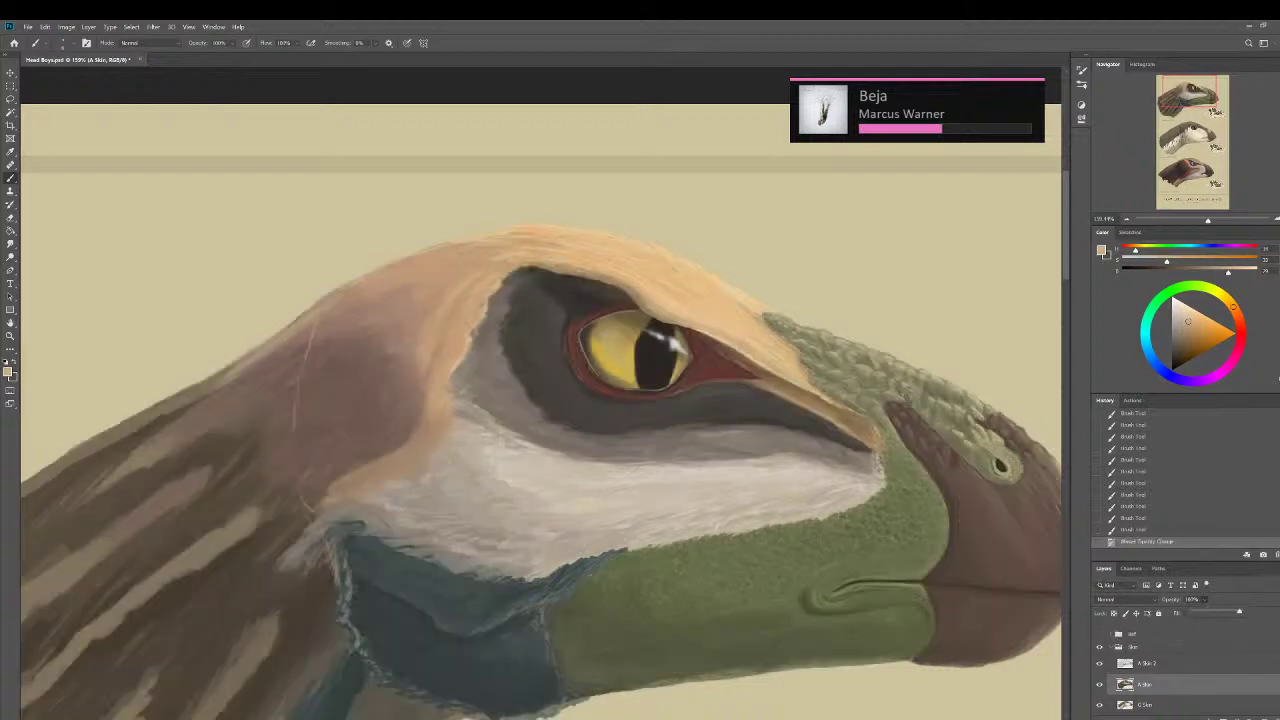
On the A Skin 2 layer, brush a darkened mauve-brown shadow along the neck side of the skull guide line.
scroll(614, 596, down, 2)
scroll(614, 596, down, 1)
scroll(506, 526, up, 5)
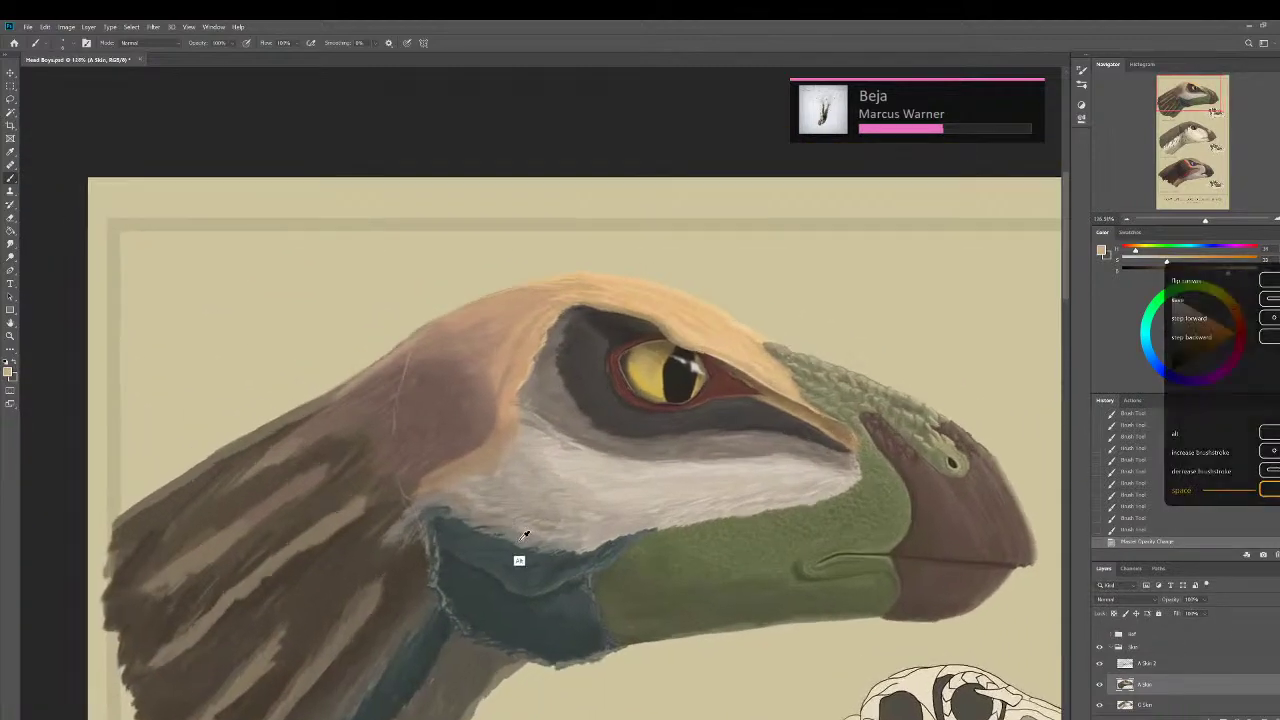
scroll(360, 438, down, 2)
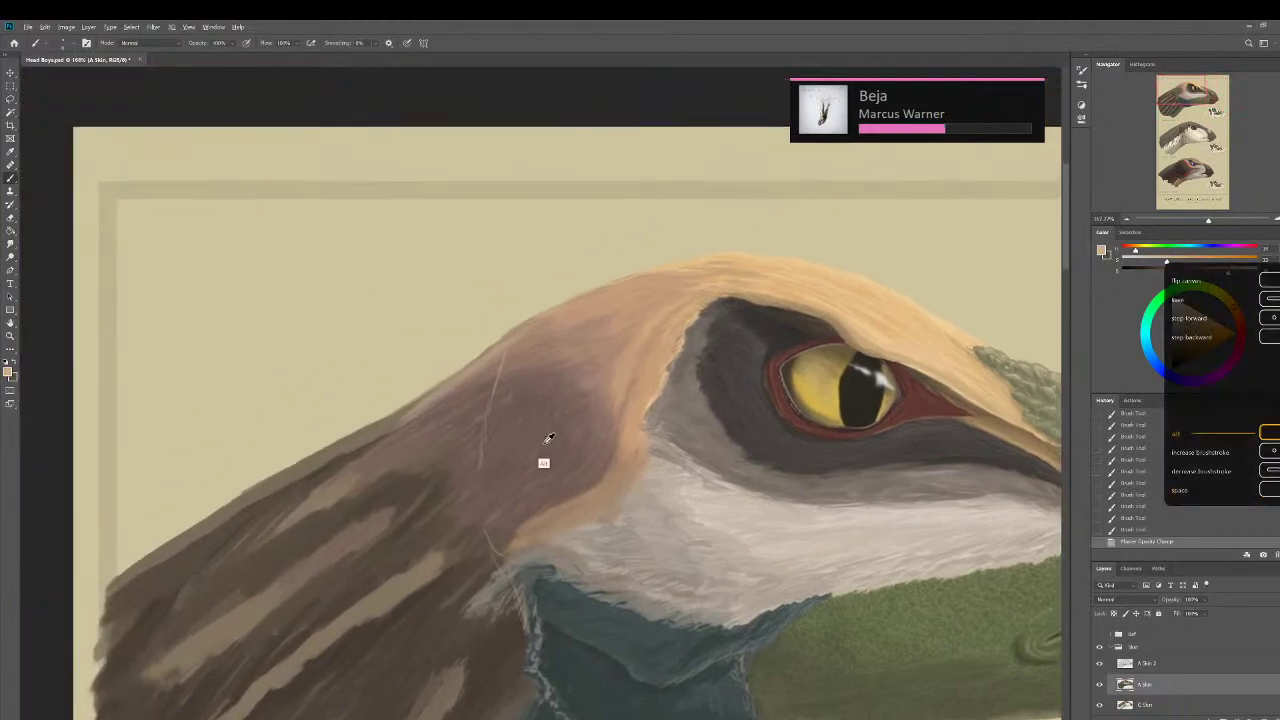
alt+click(542, 458)
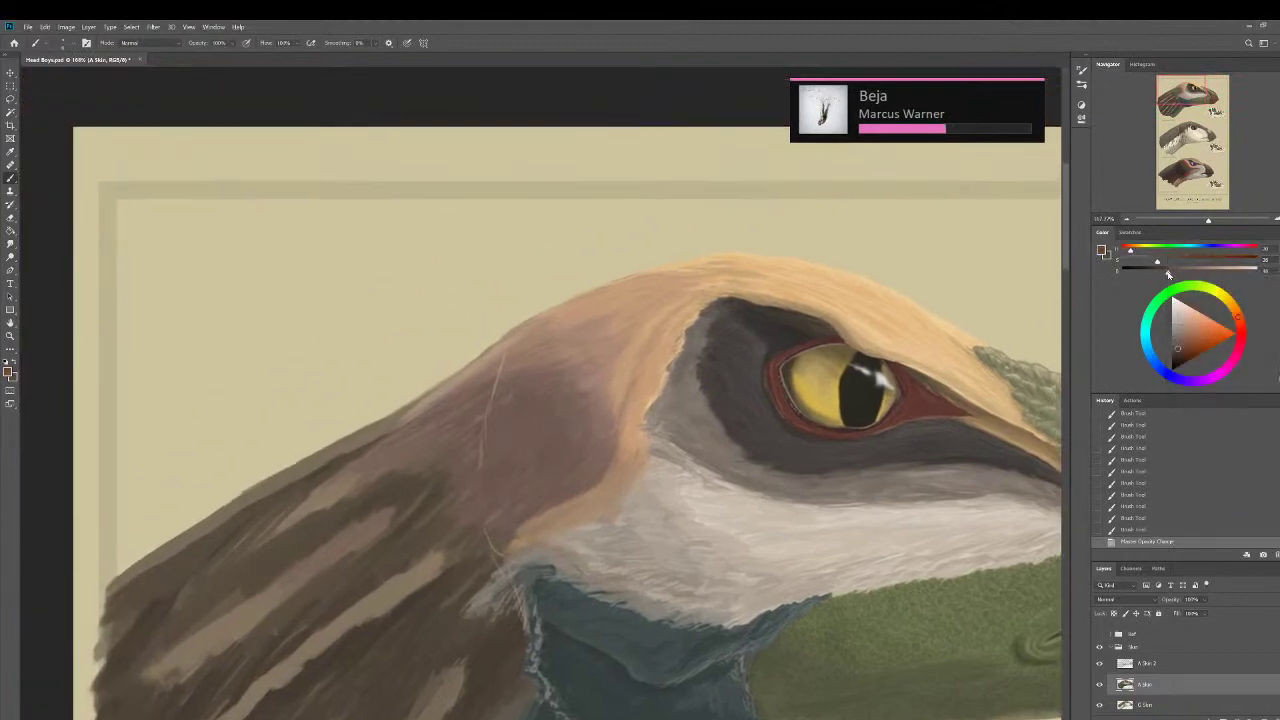
key(alt+bracketright)
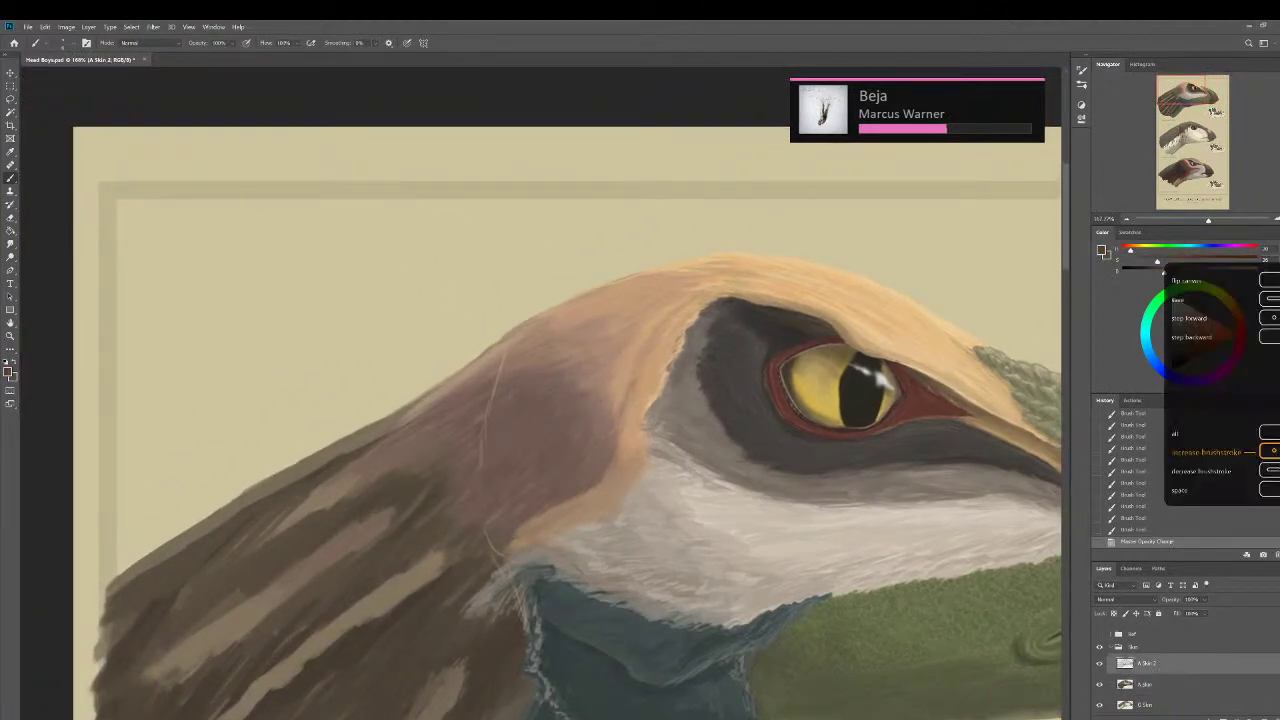
drag(480, 460, 472, 472)
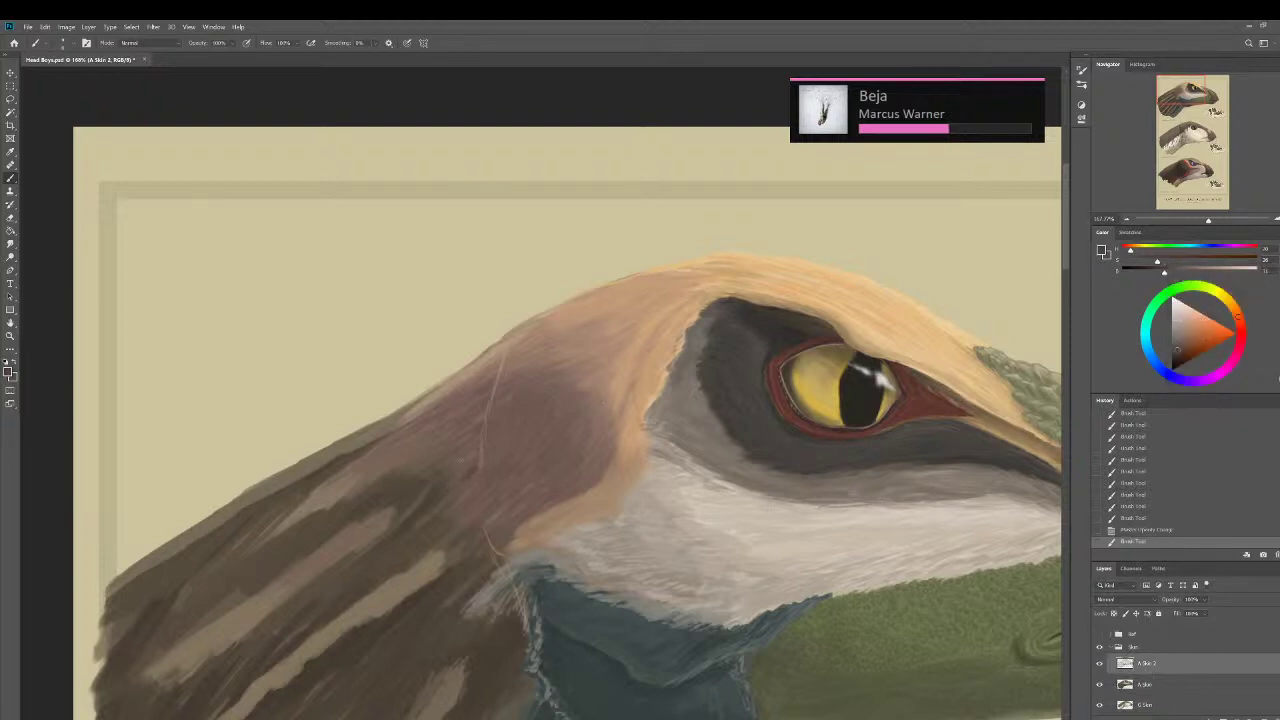
key(bracketright)
mouse_move(480, 420)
mouse_down()
mouse_move(489, 362)
mouse_move(457, 424)
mouse_move(467, 443)
mouse_move(454, 483)
mouse_move(465, 474)
mouse_move(447, 461)
mouse_move(467, 436)
mouse_up()
Blend the shadow behind the guide line into the upper neck with sampled mauve-brown tones, undoing one unwanted stroke.
alt+click(474, 401)
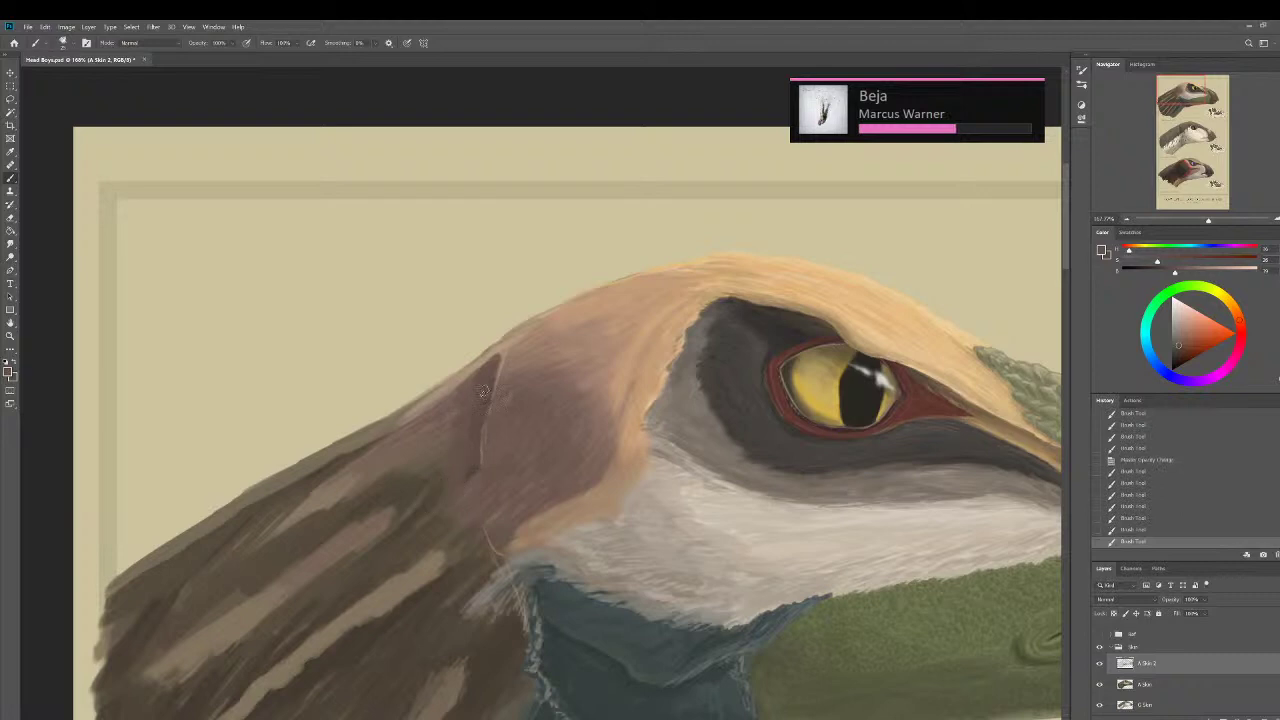
mouse_move(484, 392)
mouse_down()
mouse_move(502, 350)
mouse_move(444, 394)
mouse_move(475, 374)
mouse_up()
alt+click(466, 378)
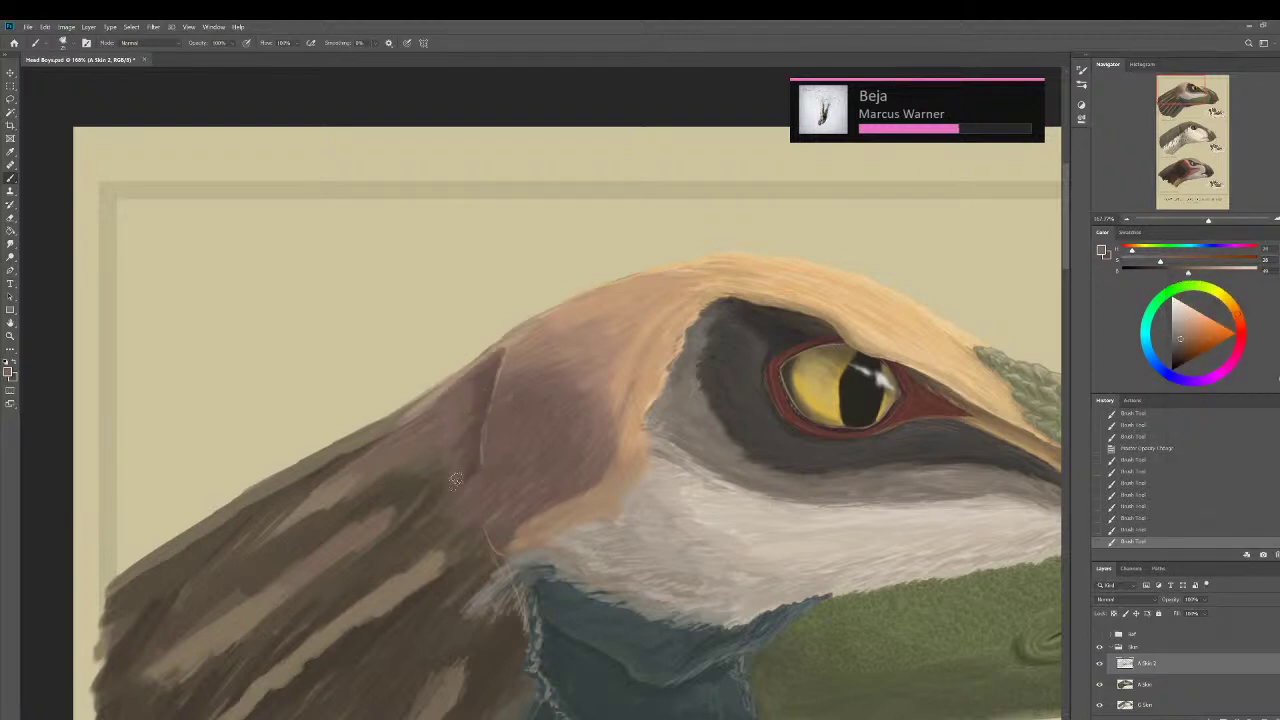
drag(457, 479, 471, 410)
key(ctrl+z)
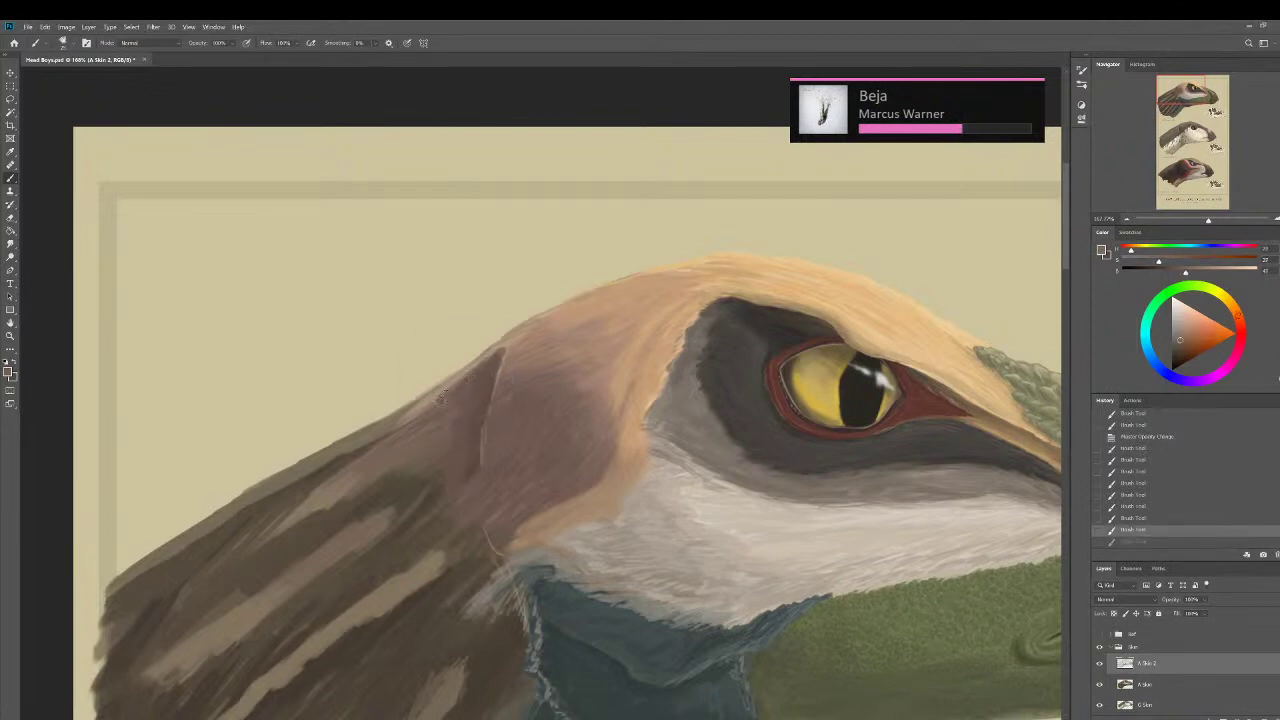
alt+click(472, 486)
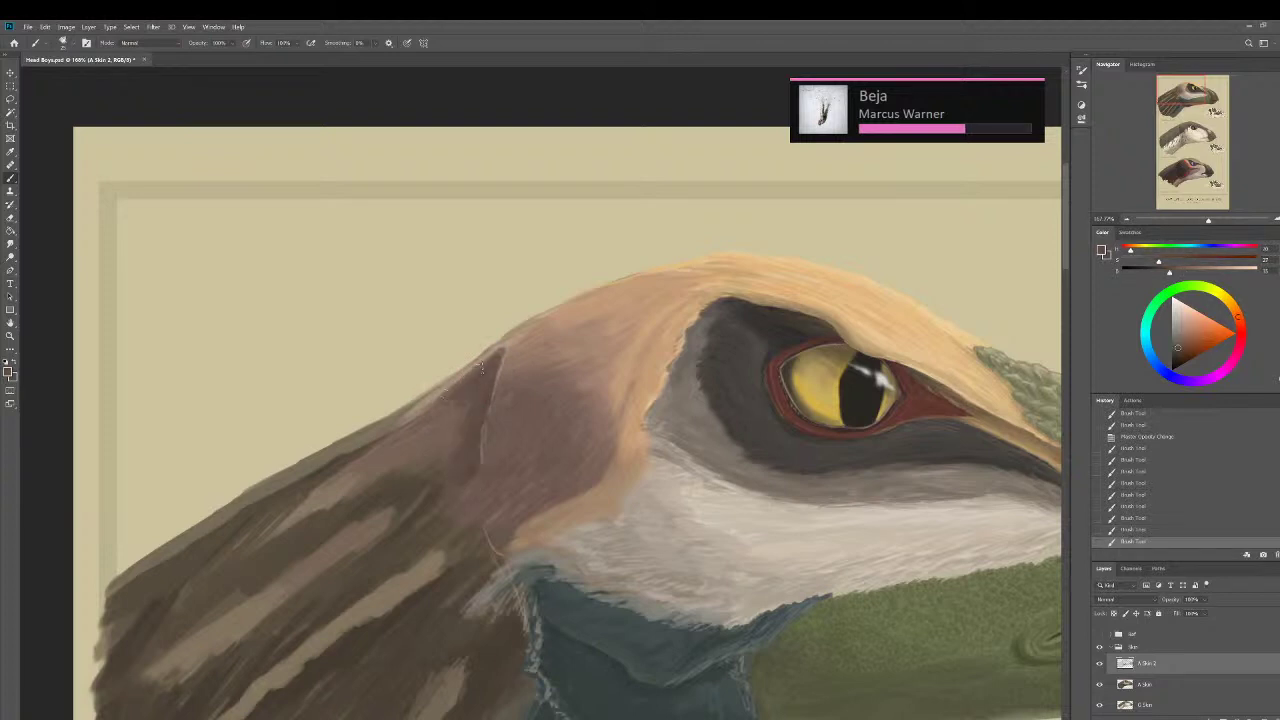
drag(438, 424, 467, 436)
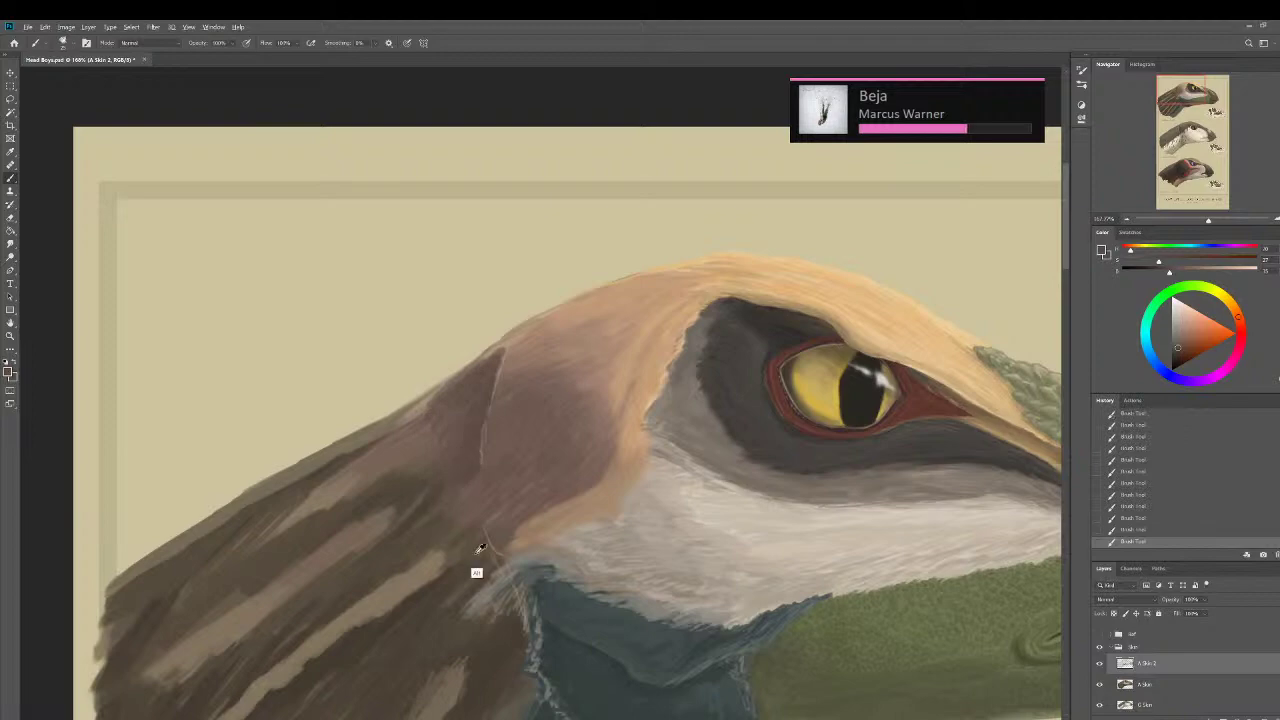
Sample the dark brown of the neck feathers, darken it and paint shadows behind the jaw corner and between the pale stripes.
alt+click(312, 682)
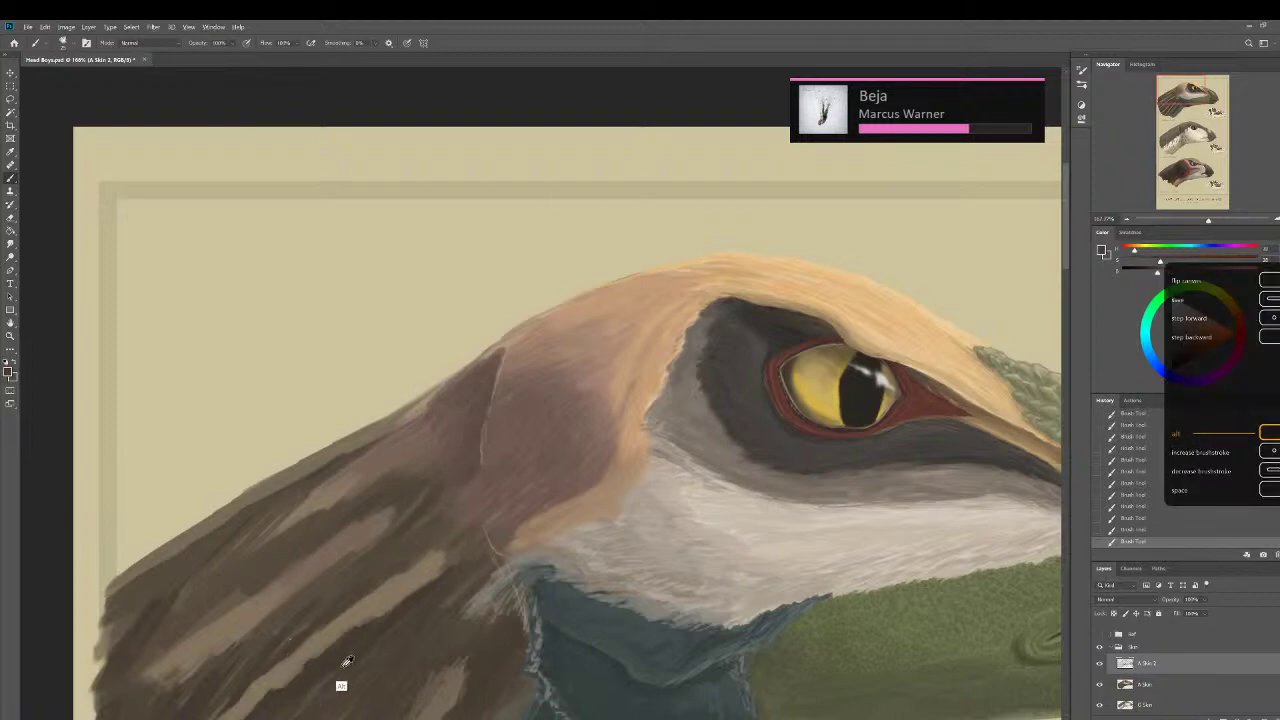
drag(356, 605, 345, 458)
alt+click(342, 514)
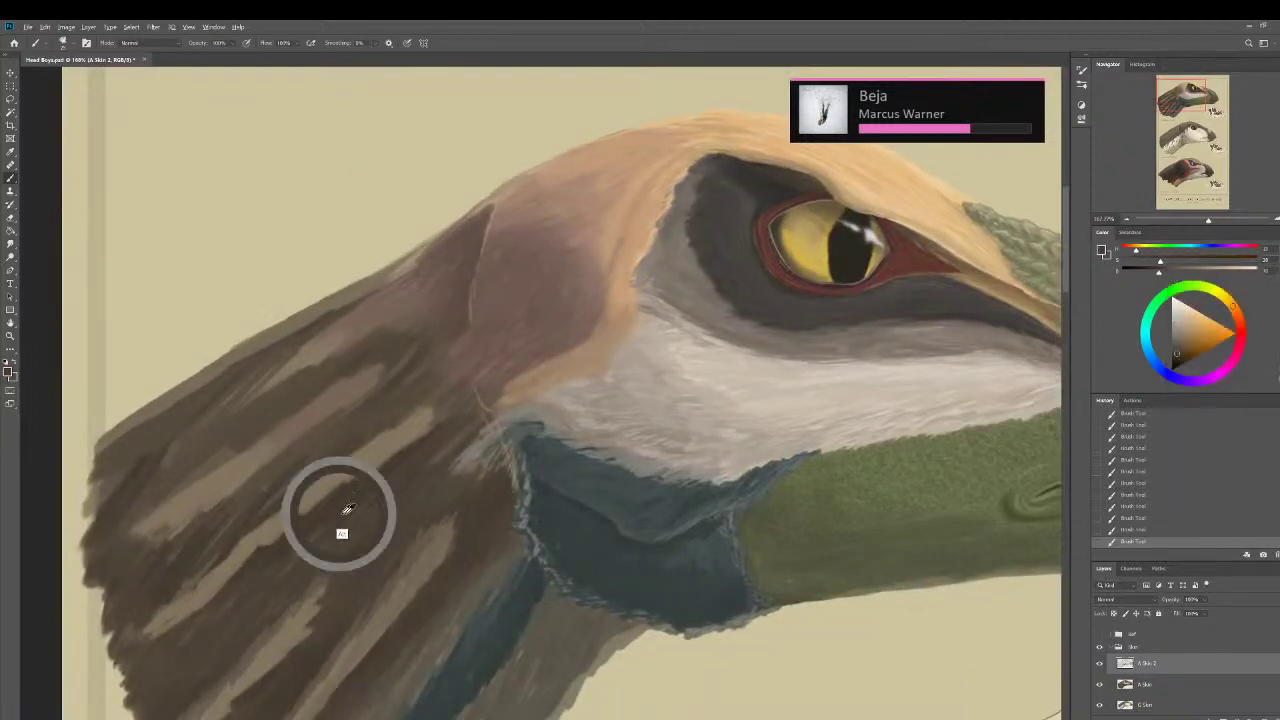
drag(498, 456, 503, 488)
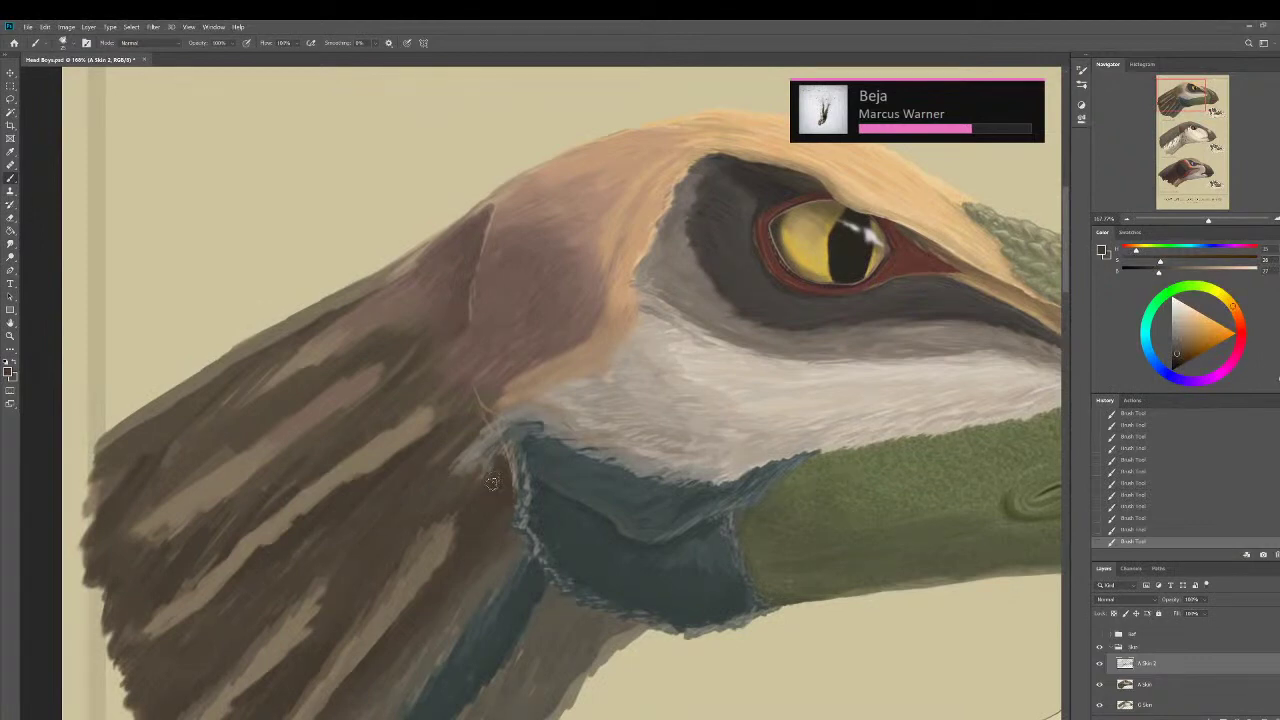
drag(1158, 273, 1151, 274)
mouse_move(476, 463)
mouse_down()
mouse_move(486, 422)
mouse_move(468, 426)
mouse_move(471, 400)
mouse_move(463, 430)
mouse_move(469, 404)
mouse_move(474, 421)
mouse_move(431, 483)
mouse_move(443, 531)
mouse_move(491, 539)
mouse_move(503, 506)
mouse_move(502, 540)
mouse_move(476, 566)
mouse_move(501, 472)
mouse_move(458, 590)
mouse_move(516, 552)
mouse_move(481, 567)
mouse_move(431, 622)
mouse_up()
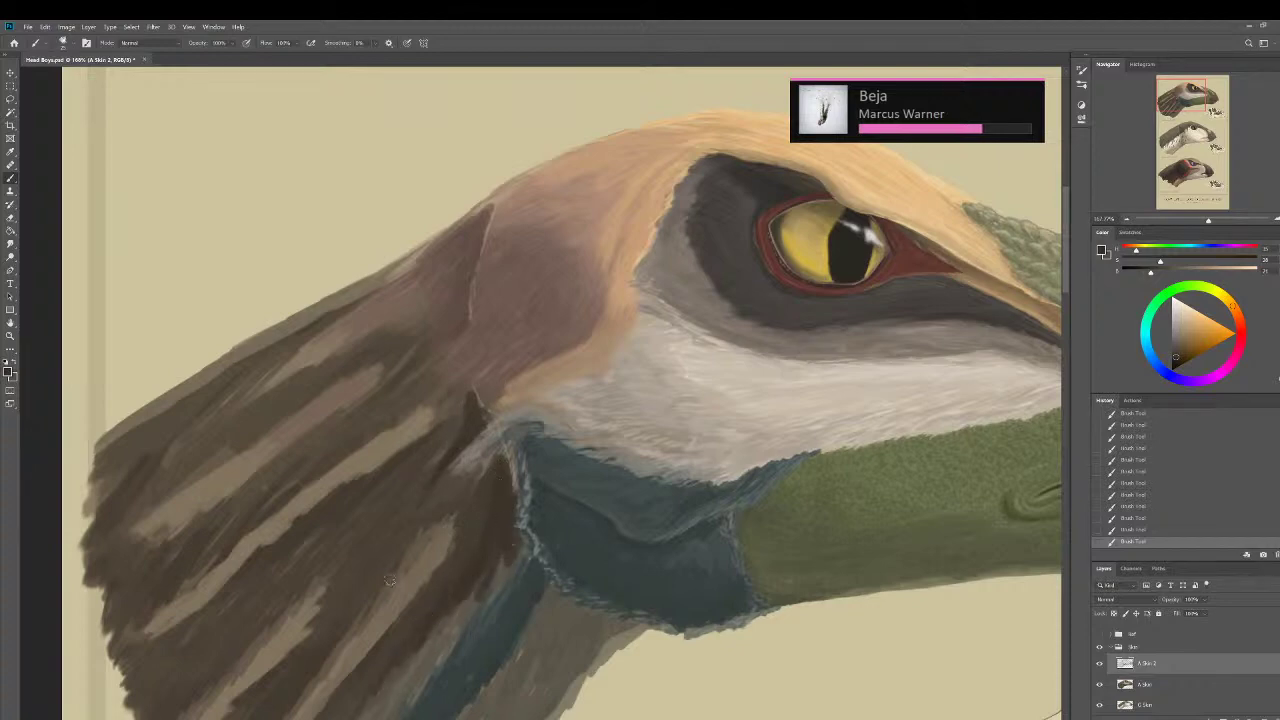
drag(388, 579, 394, 515)
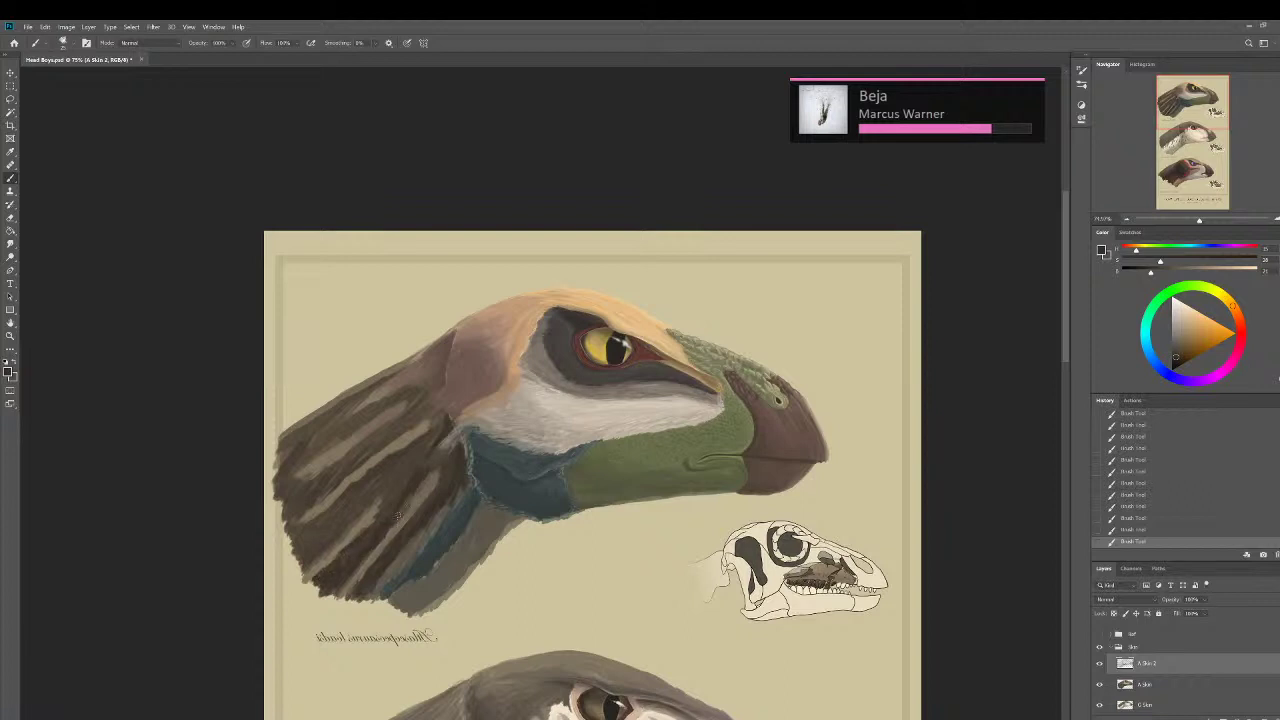
Brush light grey feather strokes at the rear corner of the white cheek, where it meets the neck and blue throat.
key(ctrl+0)
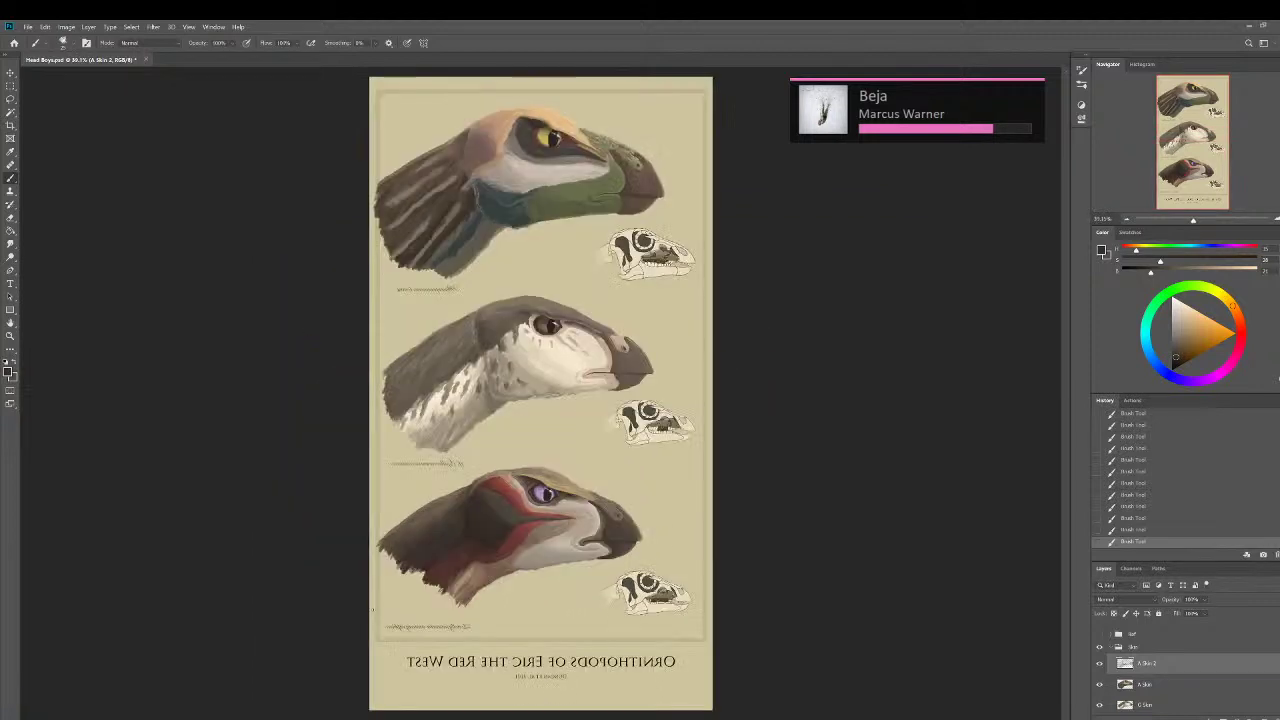
scroll(370, 613, up, 3)
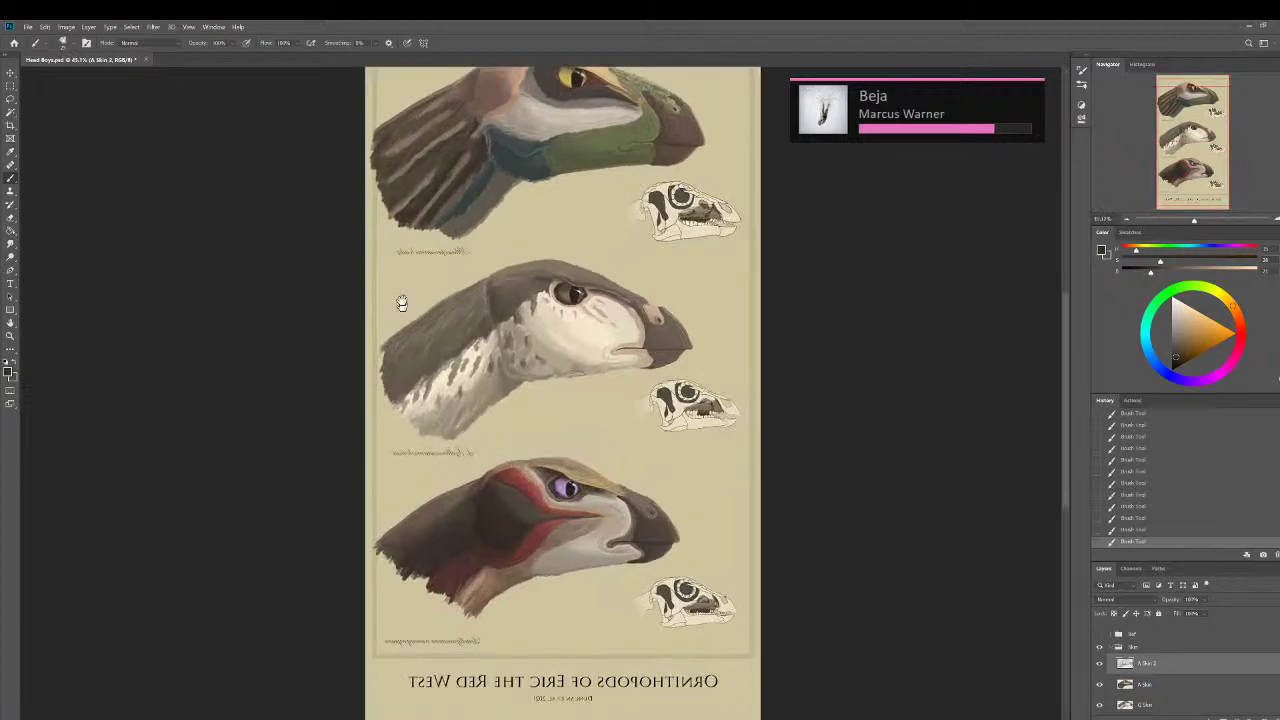
drag(402, 303, 387, 513)
scroll(520, 409, up, 8)
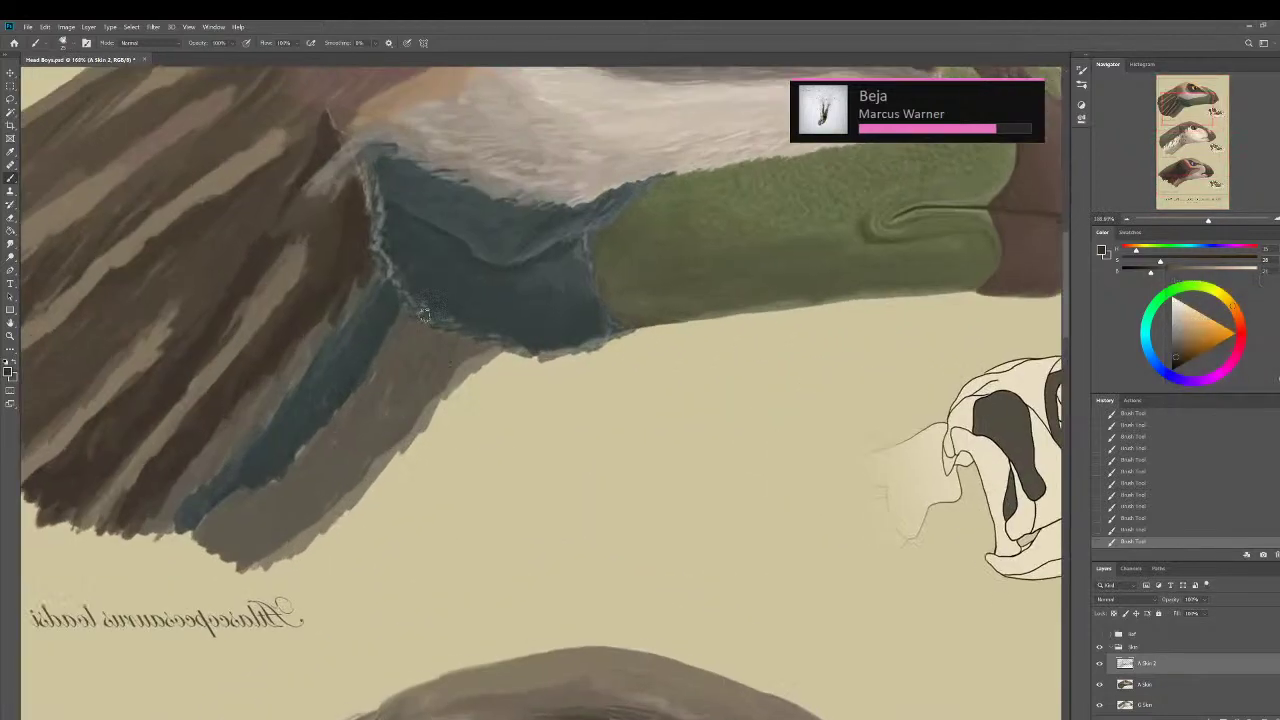
mouse_move(444, 328)
mouse_down()
mouse_move(479, 442)
mouse_move(469, 454)
mouse_up()
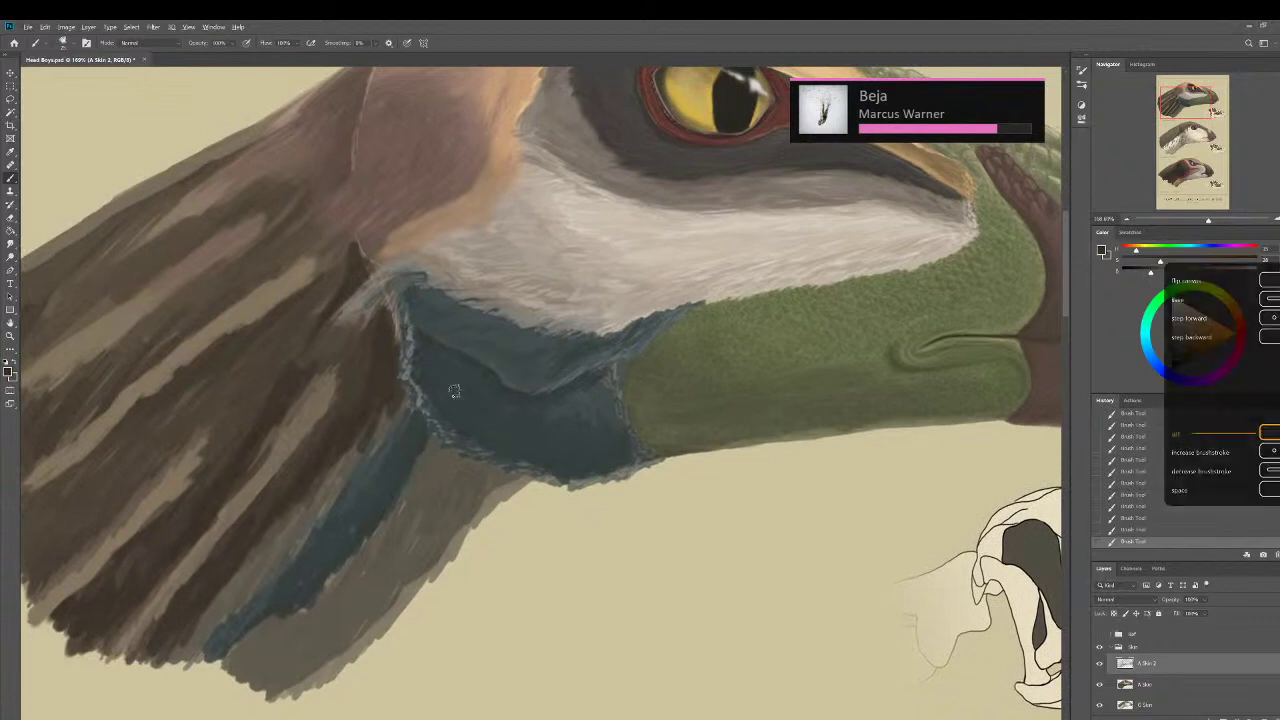
scroll(450, 395, down, 3)
scroll(450, 395, up, 1)
drag(410, 316, 451, 366)
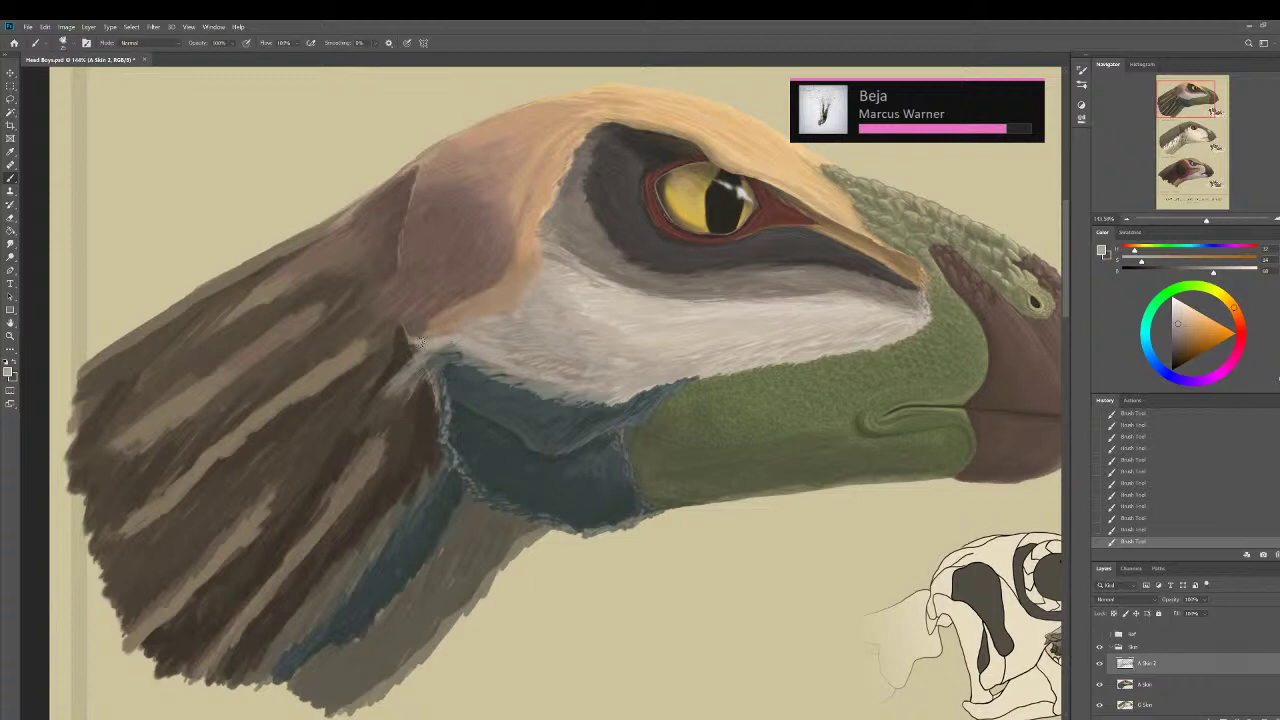
Sample the tan beside the mauve patch and repaint the five pale neck stripes in that warmer colour.
alt+click(442, 323)
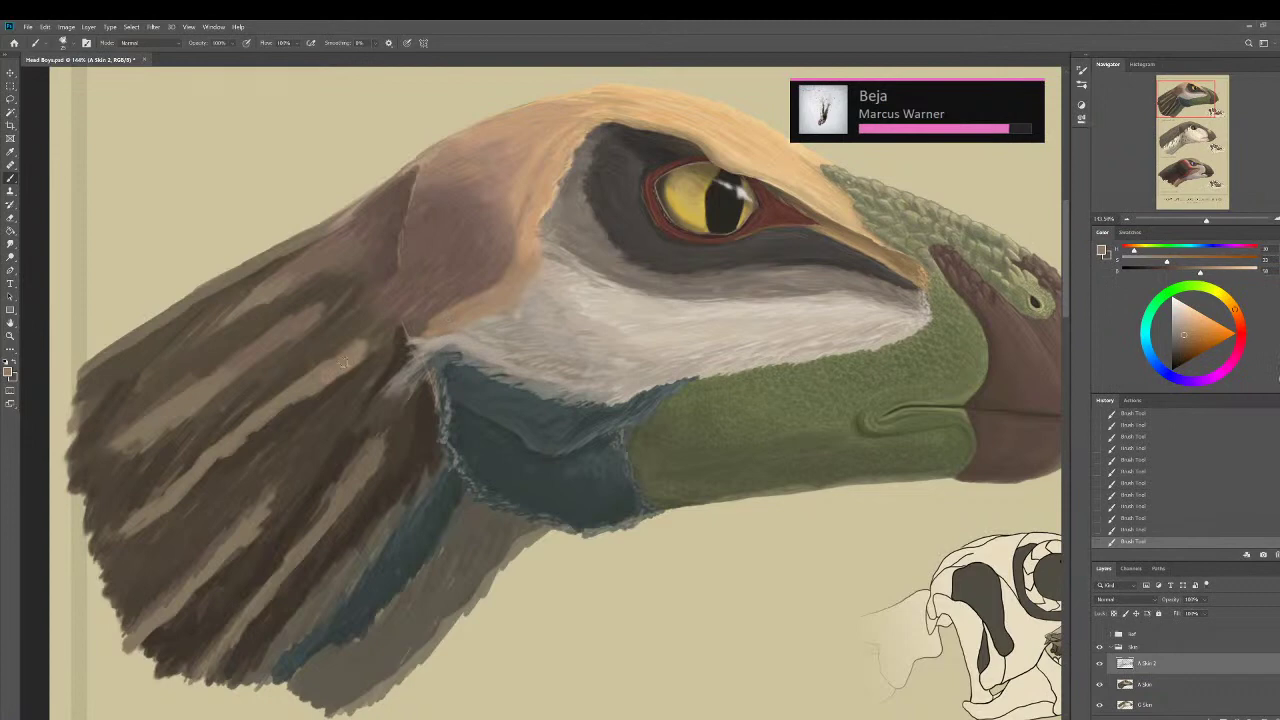
mouse_move(286, 391)
mouse_down()
mouse_move(230, 450)
mouse_move(215, 442)
mouse_move(153, 492)
mouse_move(172, 478)
mouse_move(178, 505)
mouse_move(115, 532)
mouse_up()
mouse_move(270, 493)
mouse_down()
mouse_move(250, 545)
mouse_move(198, 572)
mouse_move(155, 618)
mouse_up()
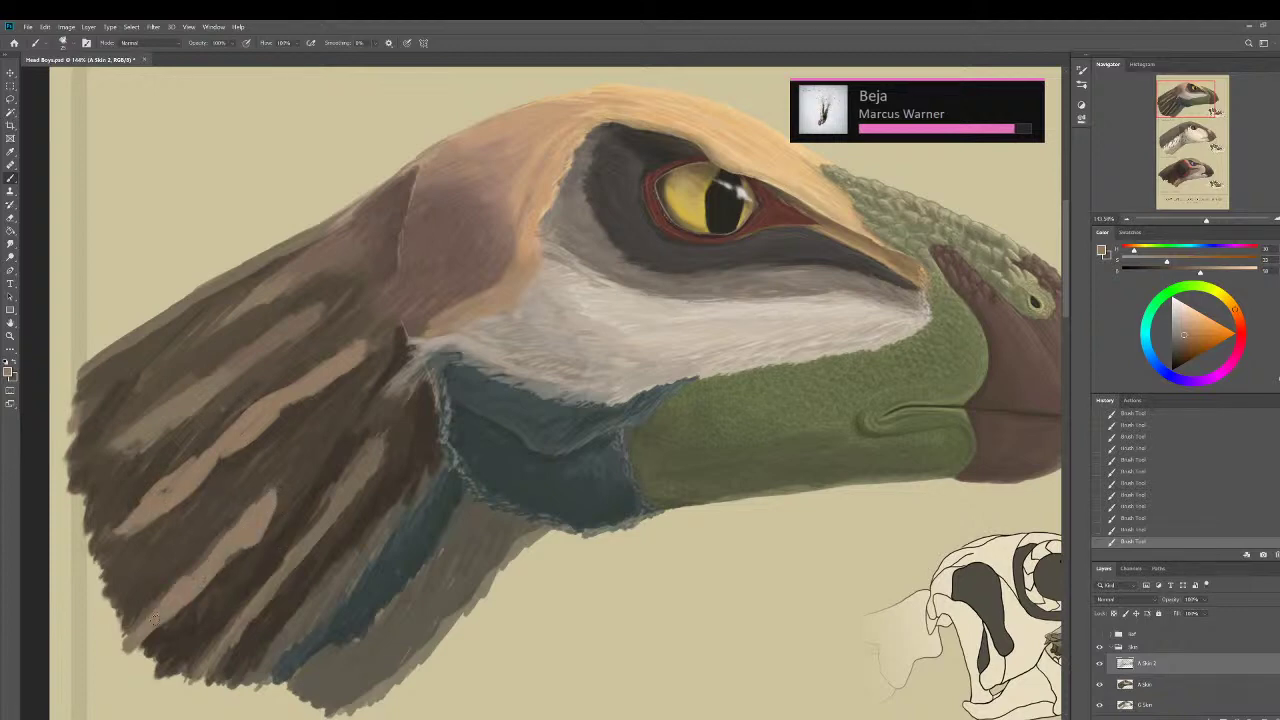
mouse_move(376, 445)
mouse_down()
mouse_move(366, 480)
mouse_move(192, 675)
mouse_up()
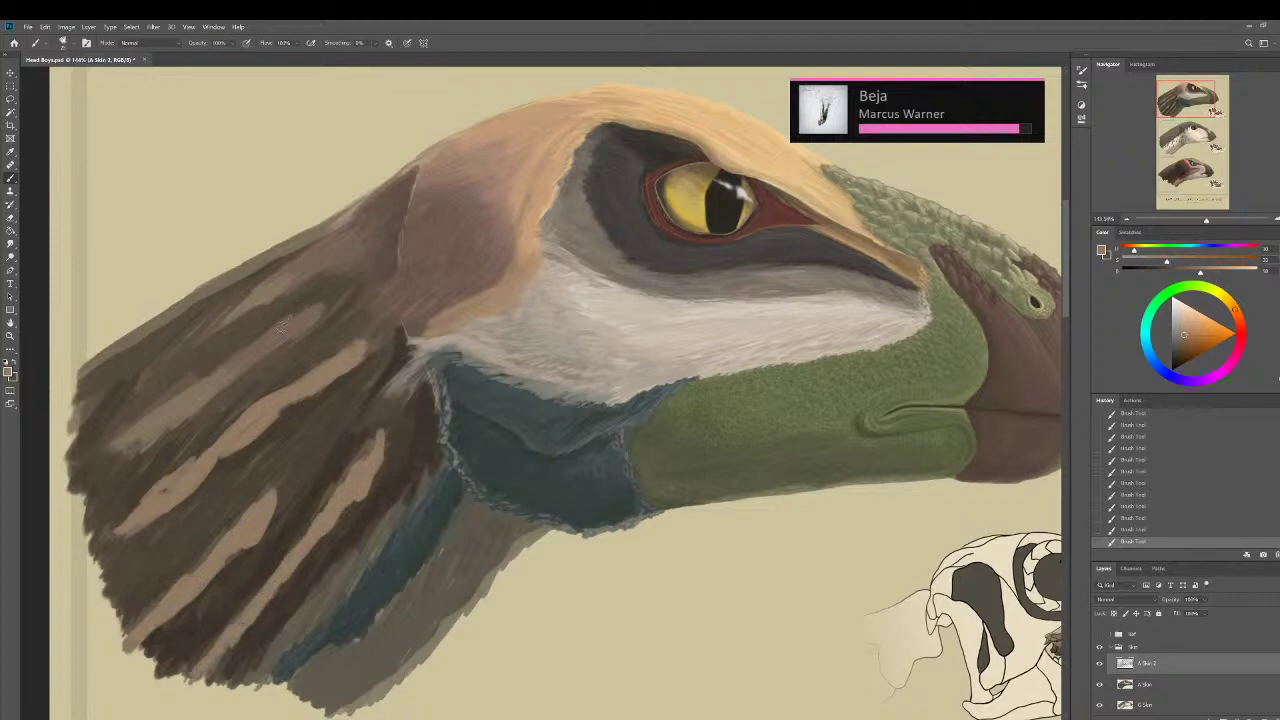
mouse_move(300, 320)
mouse_down()
mouse_move(136, 448)
mouse_move(100, 458)
mouse_up()
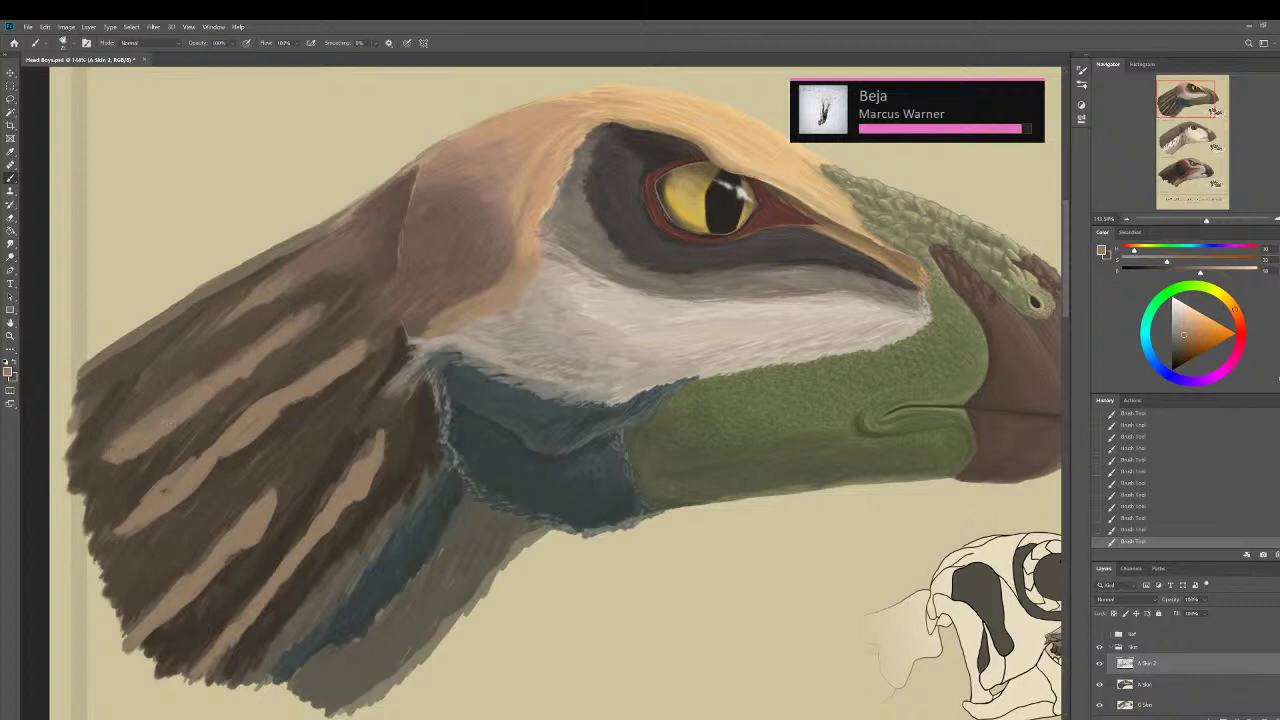
drag(272, 290, 165, 356)
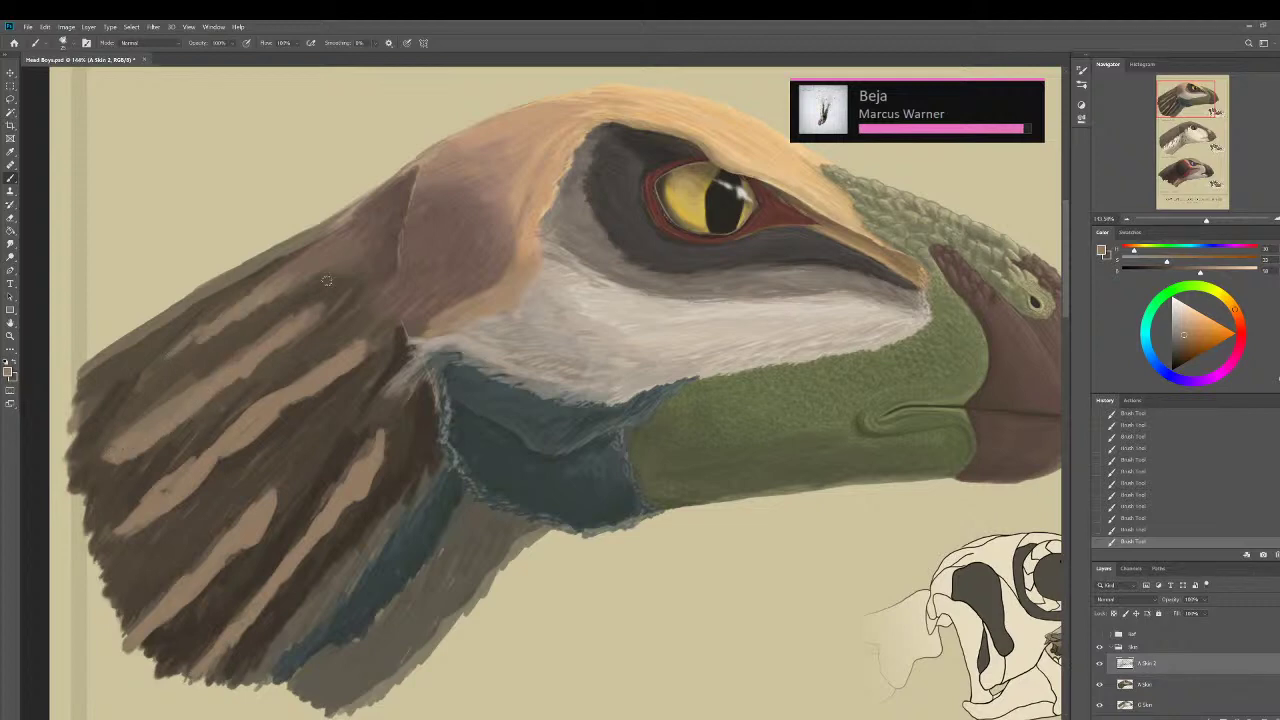
Brush sampled mauve-brown tones along the upper neck outline up to the top of the skull guide line.
alt+click(374, 232)
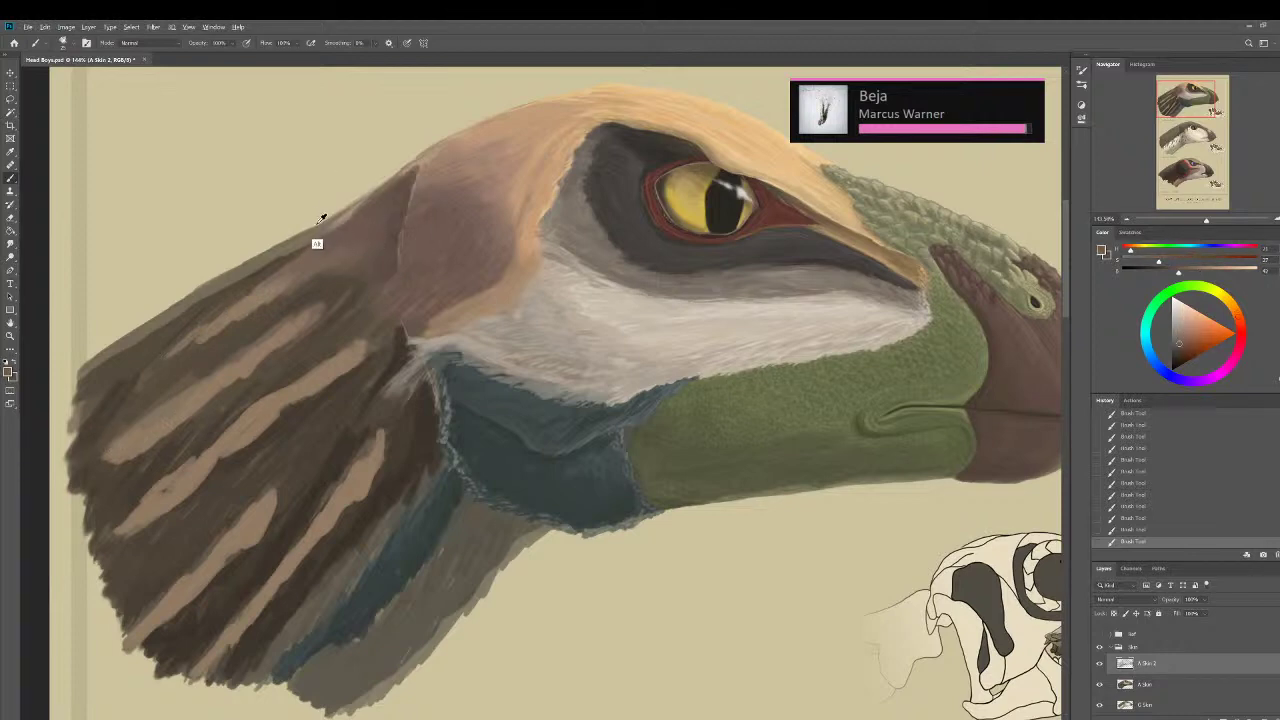
alt+click(337, 228)
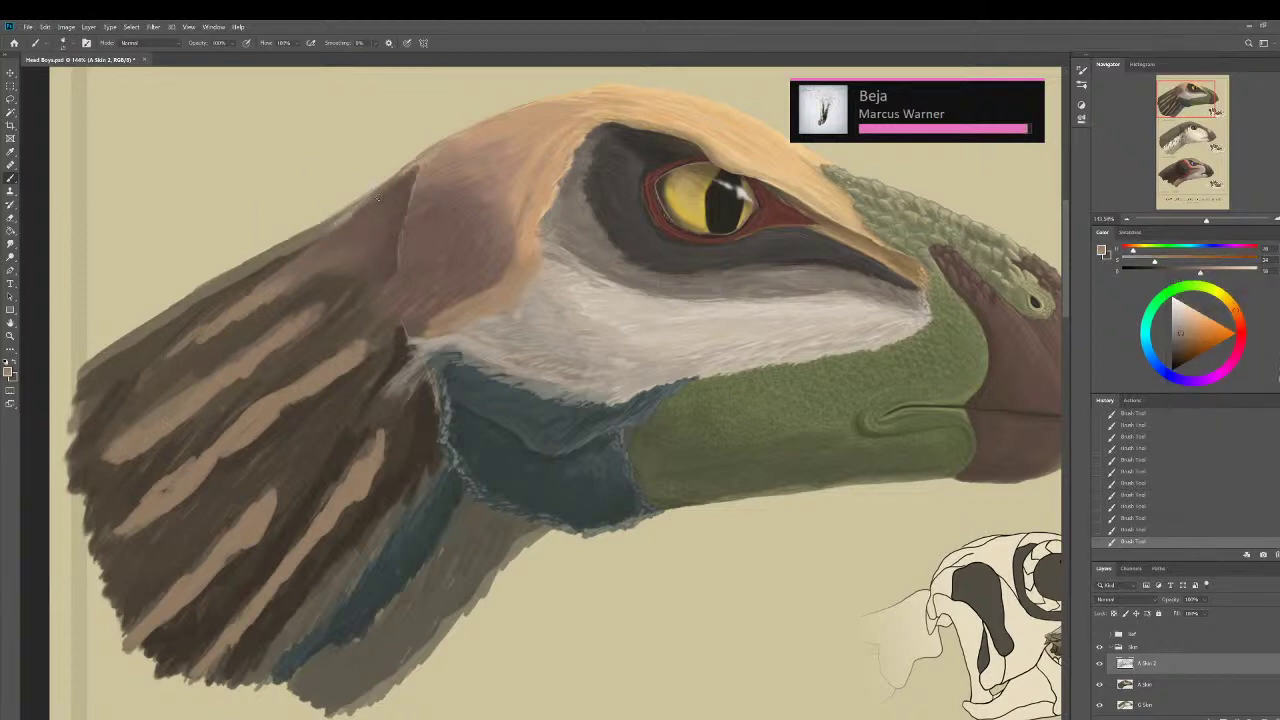
scroll(378, 198, up, 3)
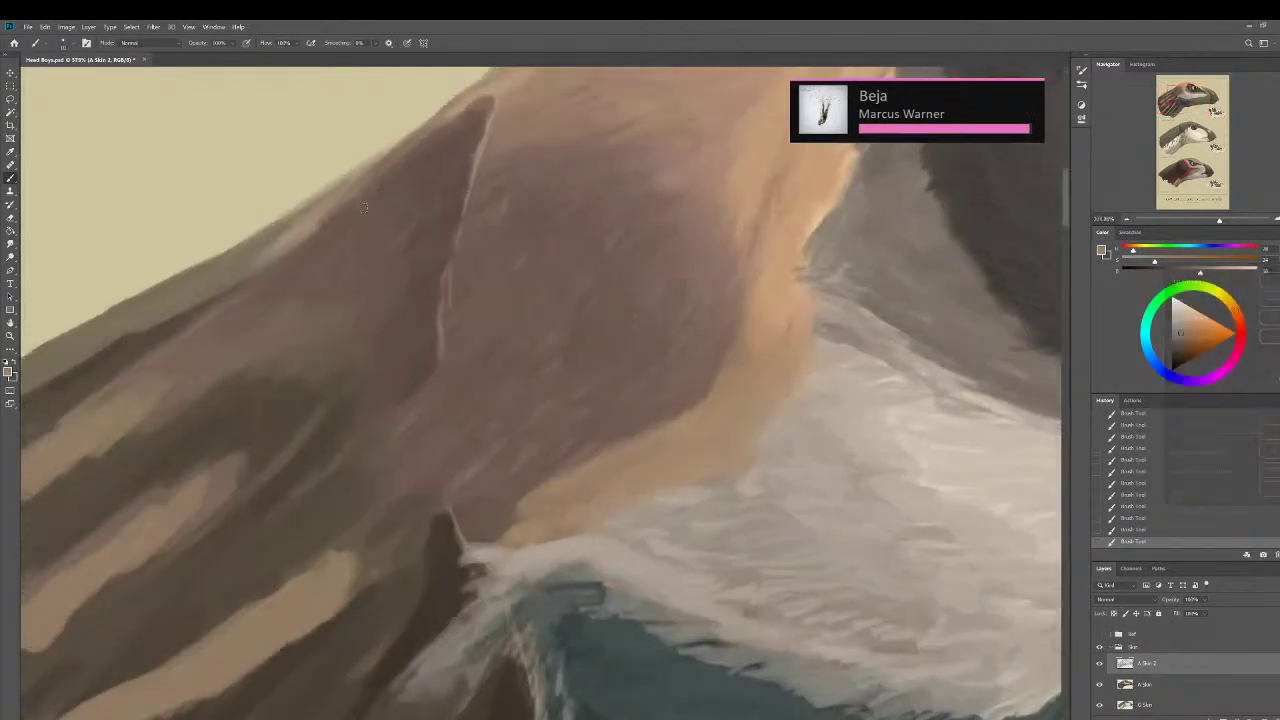
drag(363, 207, 415, 312)
alt+click(419, 307)
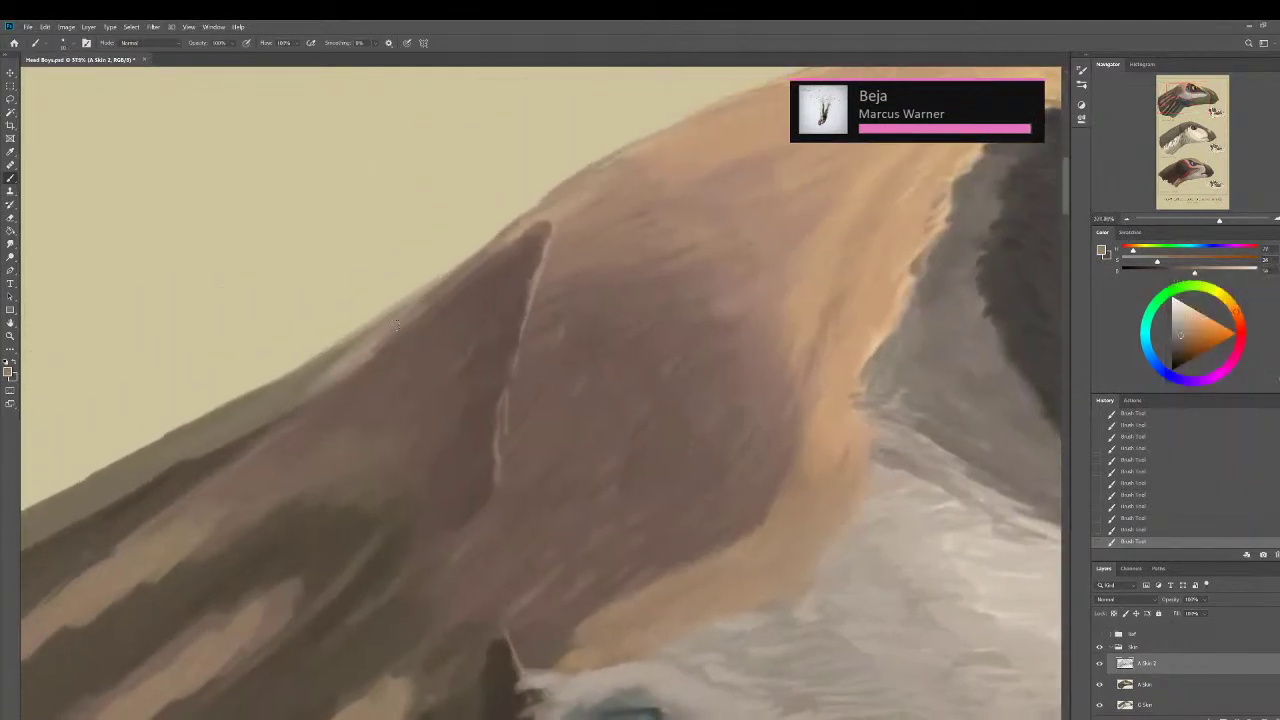
alt+click(411, 315)
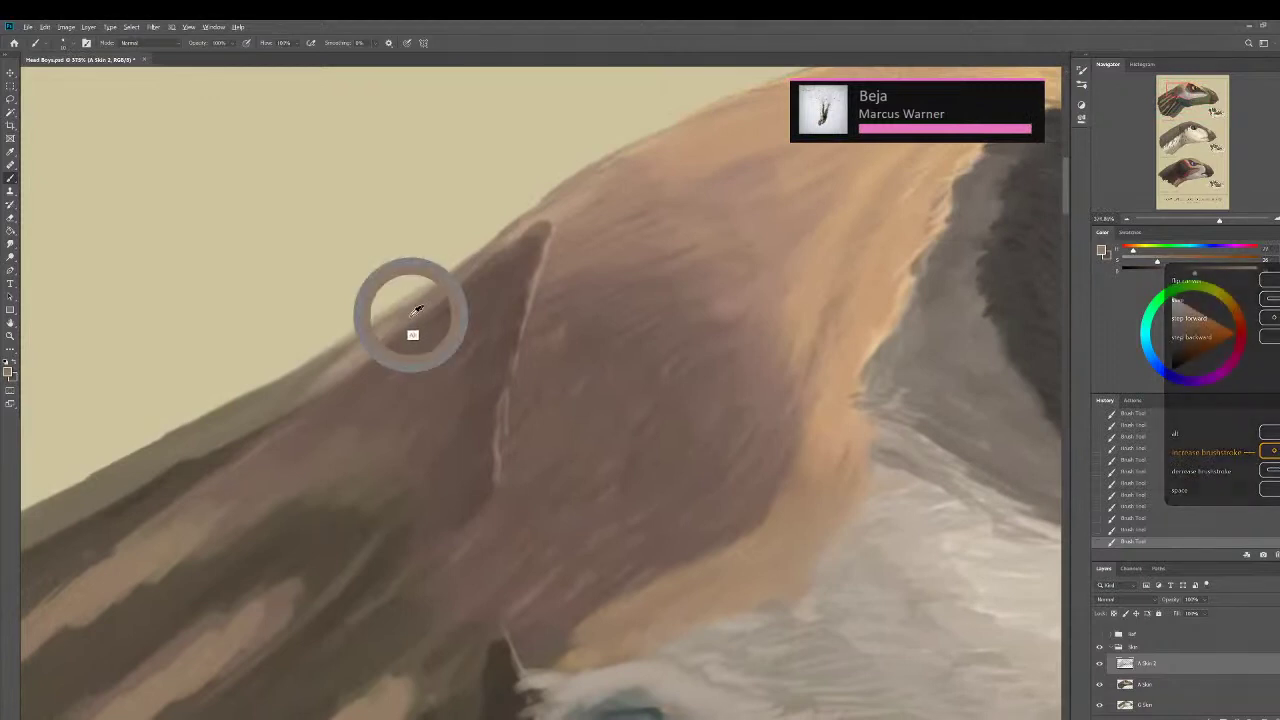
alt+click(494, 274)
drag(502, 247, 537, 214)
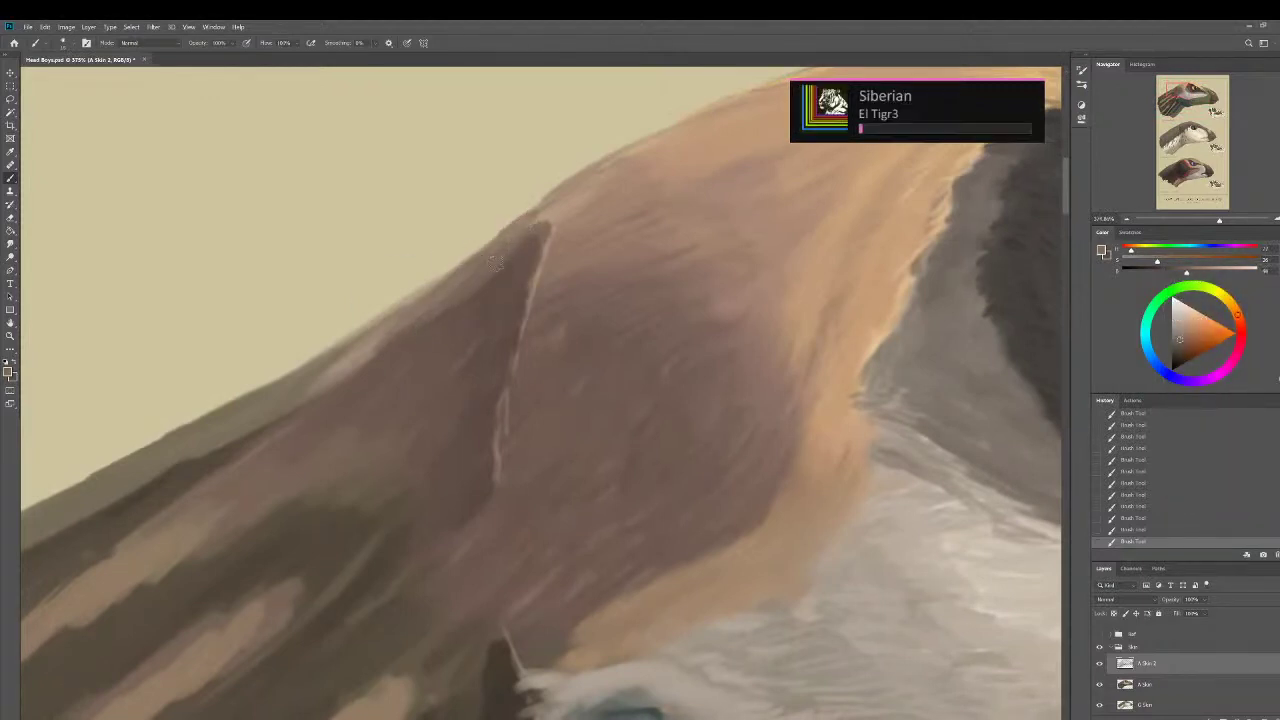
Close the Spotify window.
right_click(260, 718)
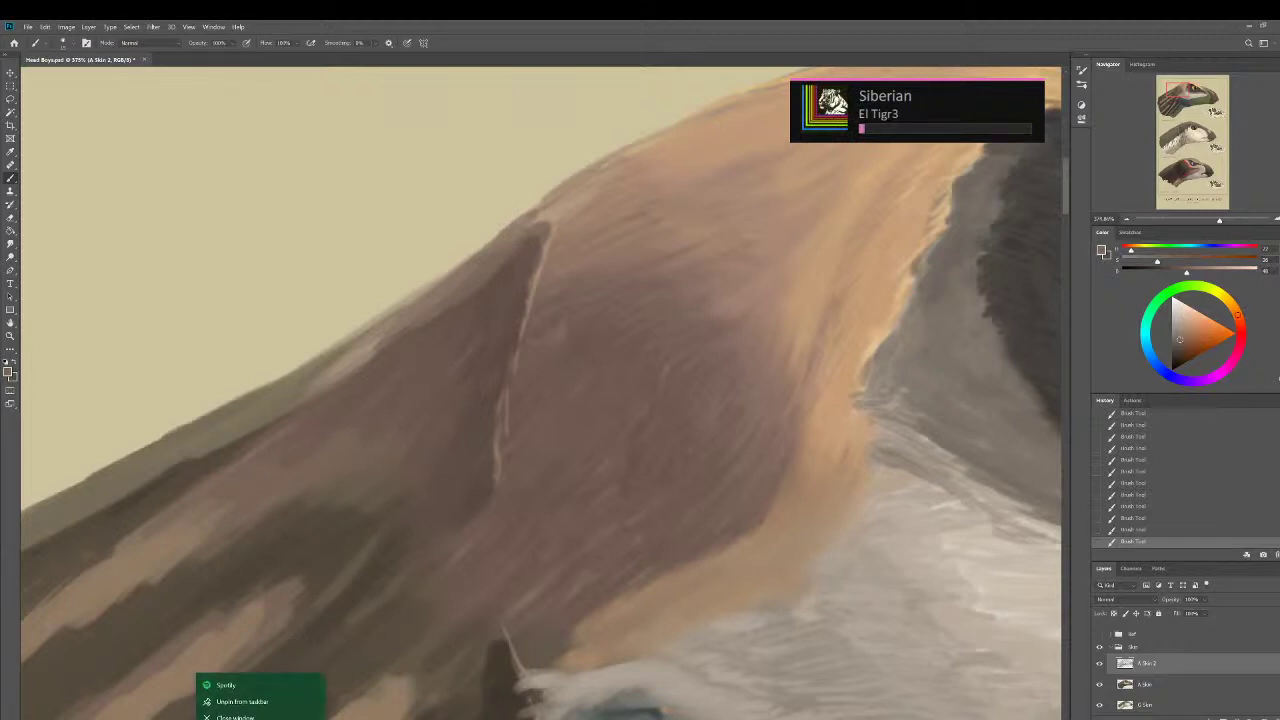
click(236, 717)
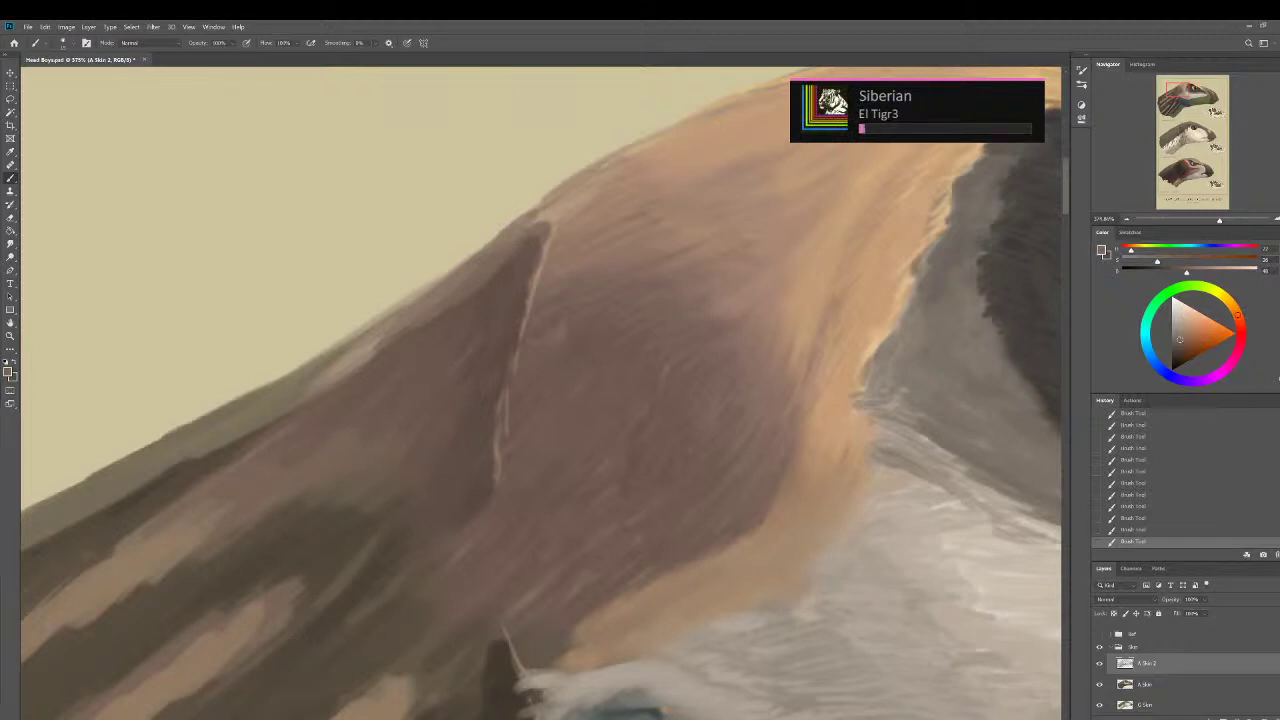
Sample nearby brown tones and soften the pale patch along the upper neck outline into the mauve-brown shading.
alt+click(419, 321)
alt+click(443, 319)
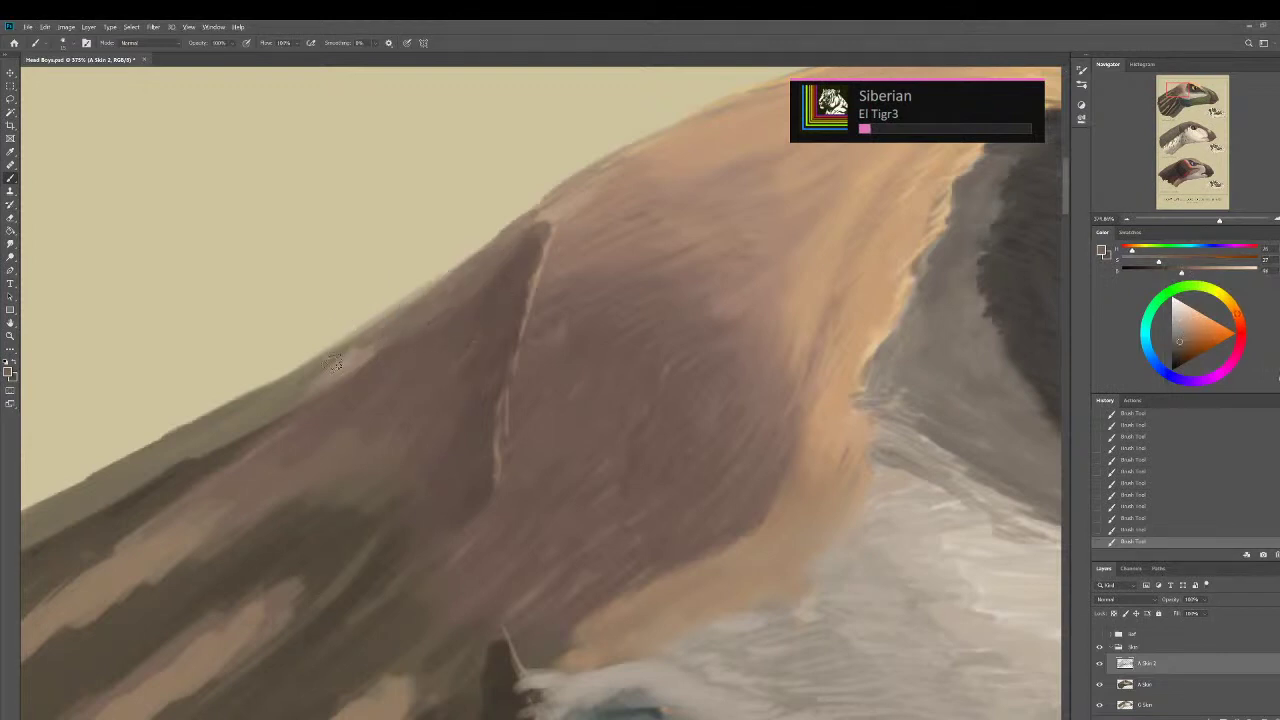
scroll(215, 304, down, 1)
scroll(215, 304, down, 2)
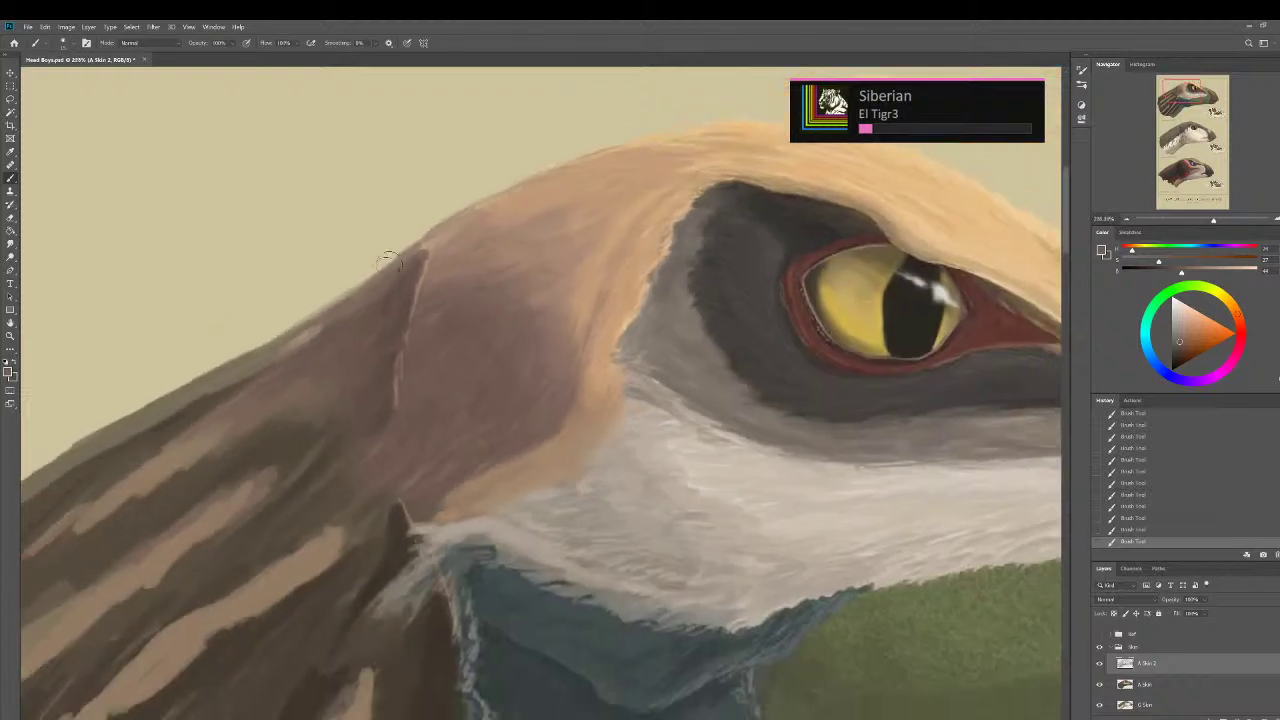
Brush a mauve-brown touch-up along the upper neck outline, undoing and restoring the last stroke to compare the edge.
drag(336, 294, 338, 287)
scroll(1051, 668, down, 1)
key(ctrl+z)
scroll(470, 530, down, 5)
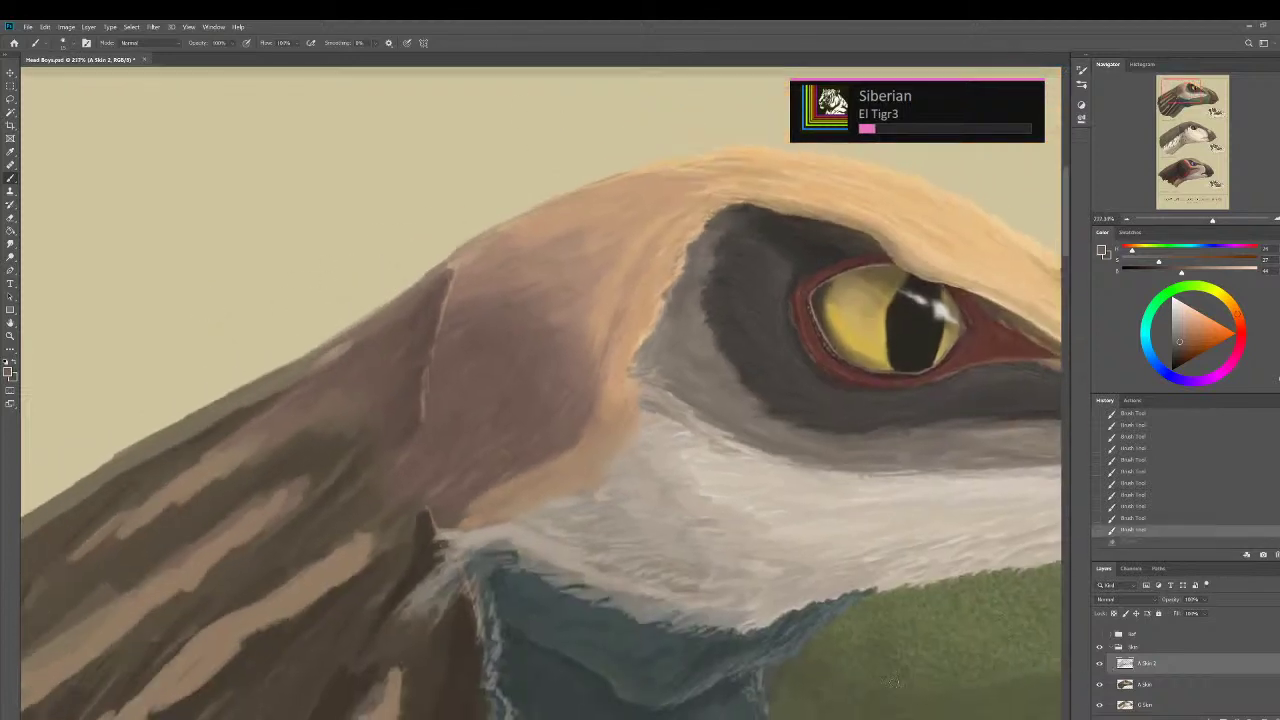
scroll(452, 566, up, 3)
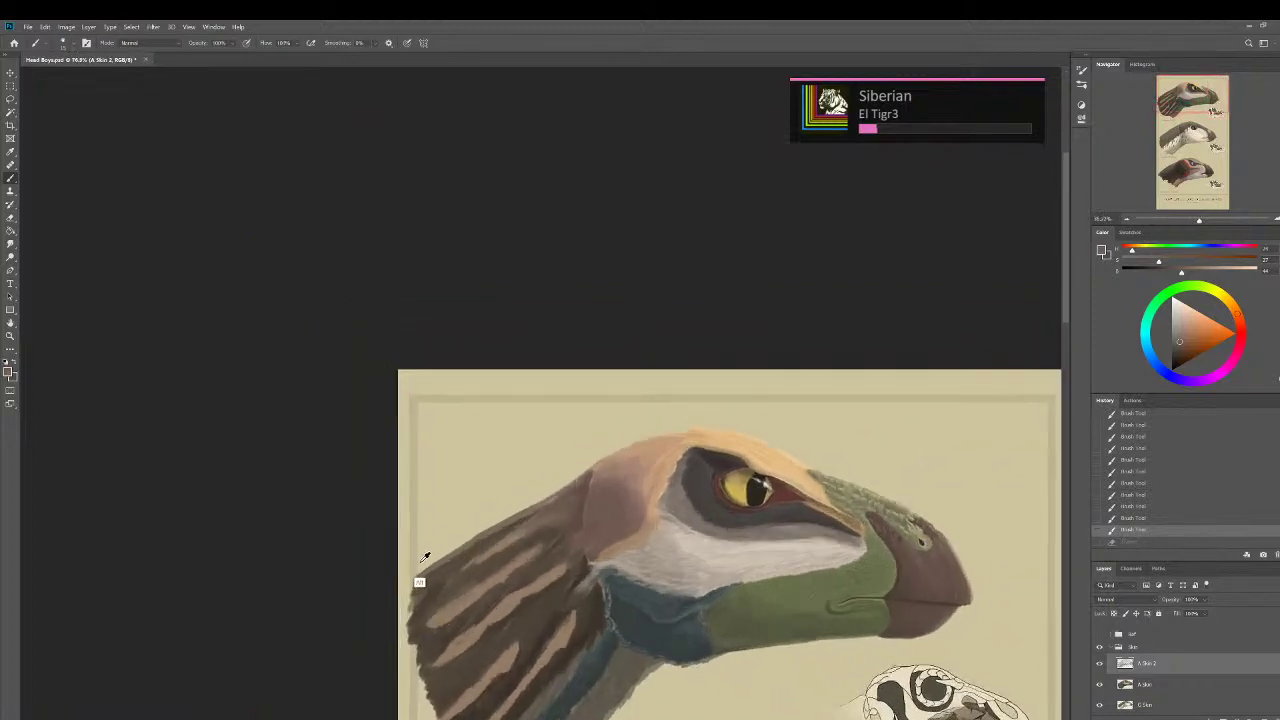
key(ctrl+shift+z)
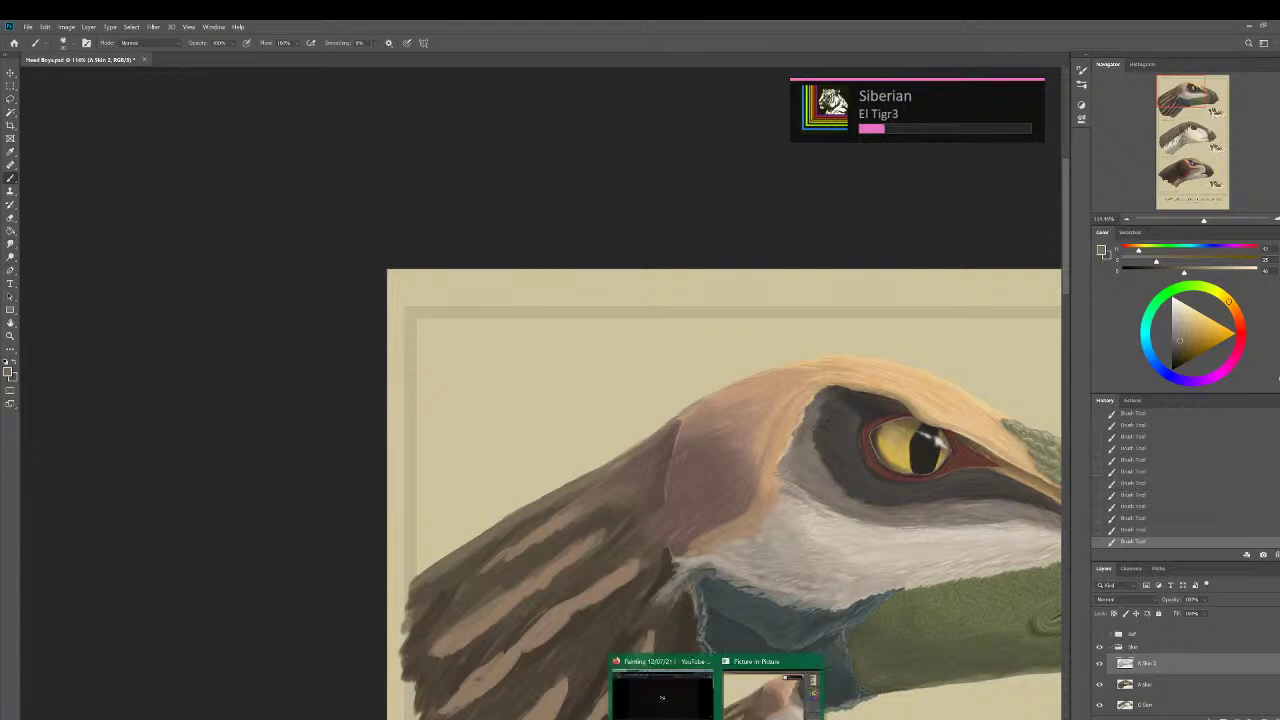
Flip the whole poster canvas horizontally so the heads face the other way.
click(686, 709)
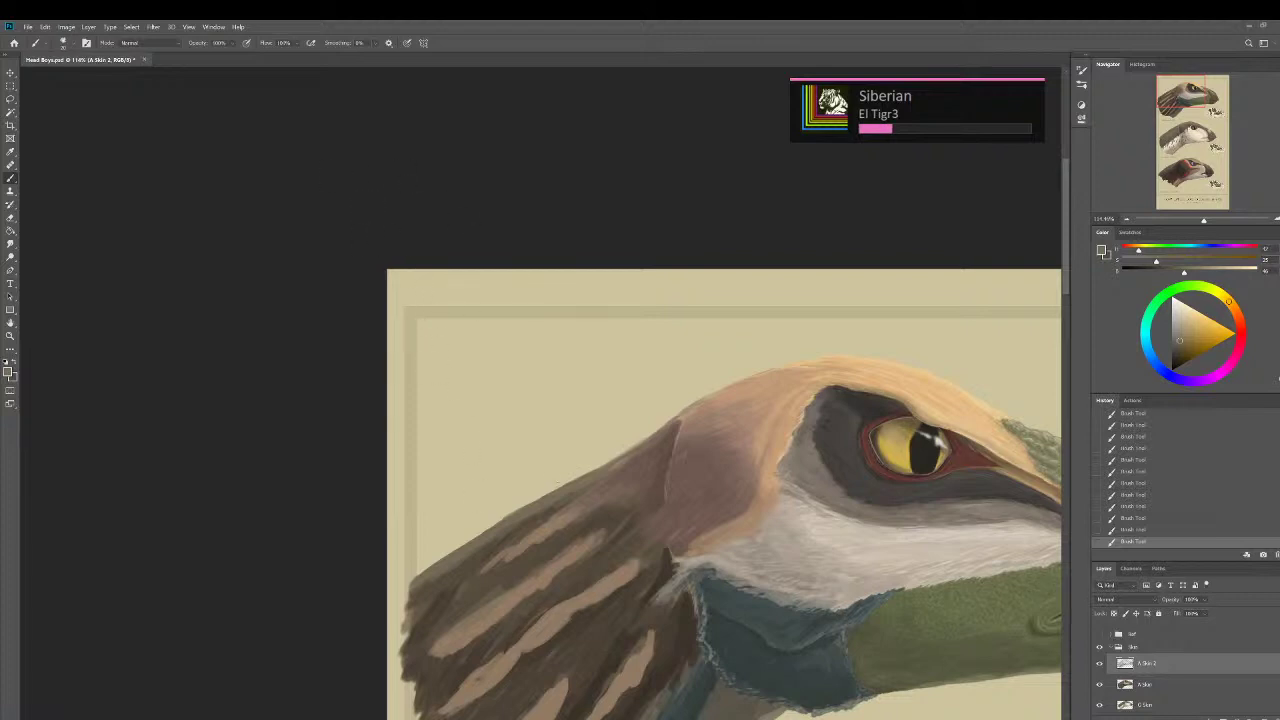
drag(756, 616, 428, 365)
scroll(430, 492, down, 5)
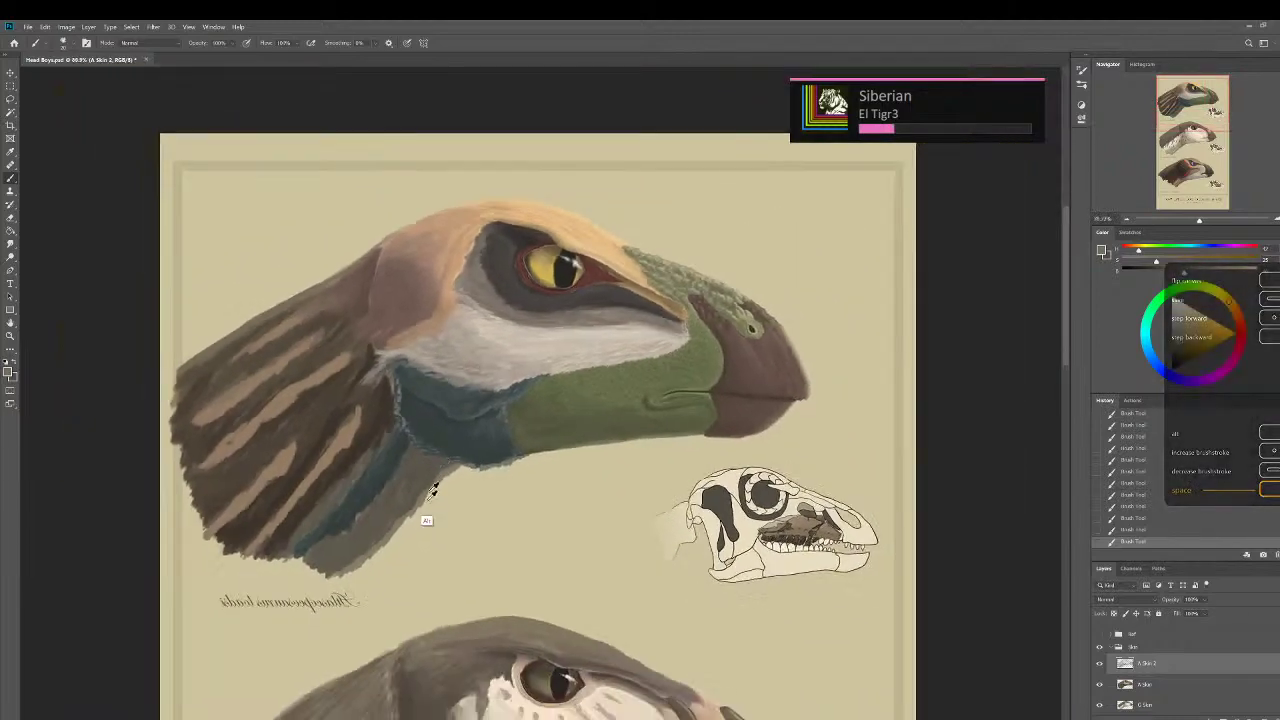
scroll(415, 545, up, 1)
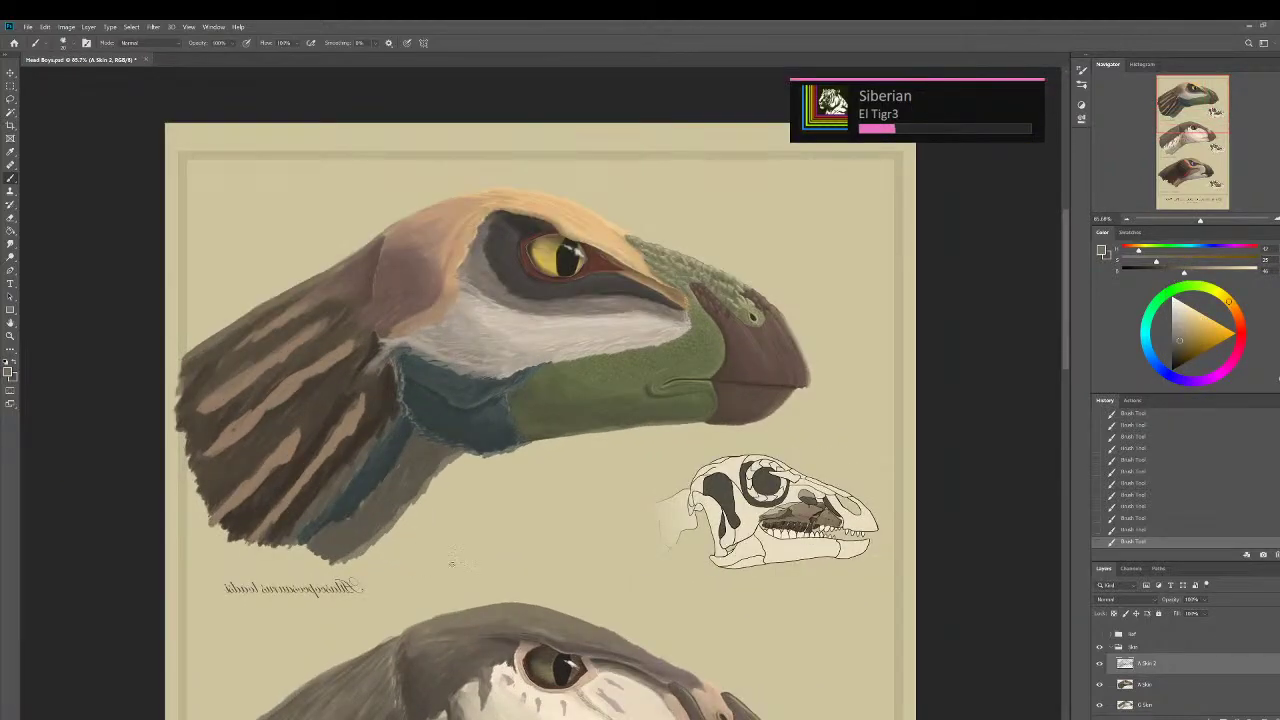
key(ctrl+shift+h)
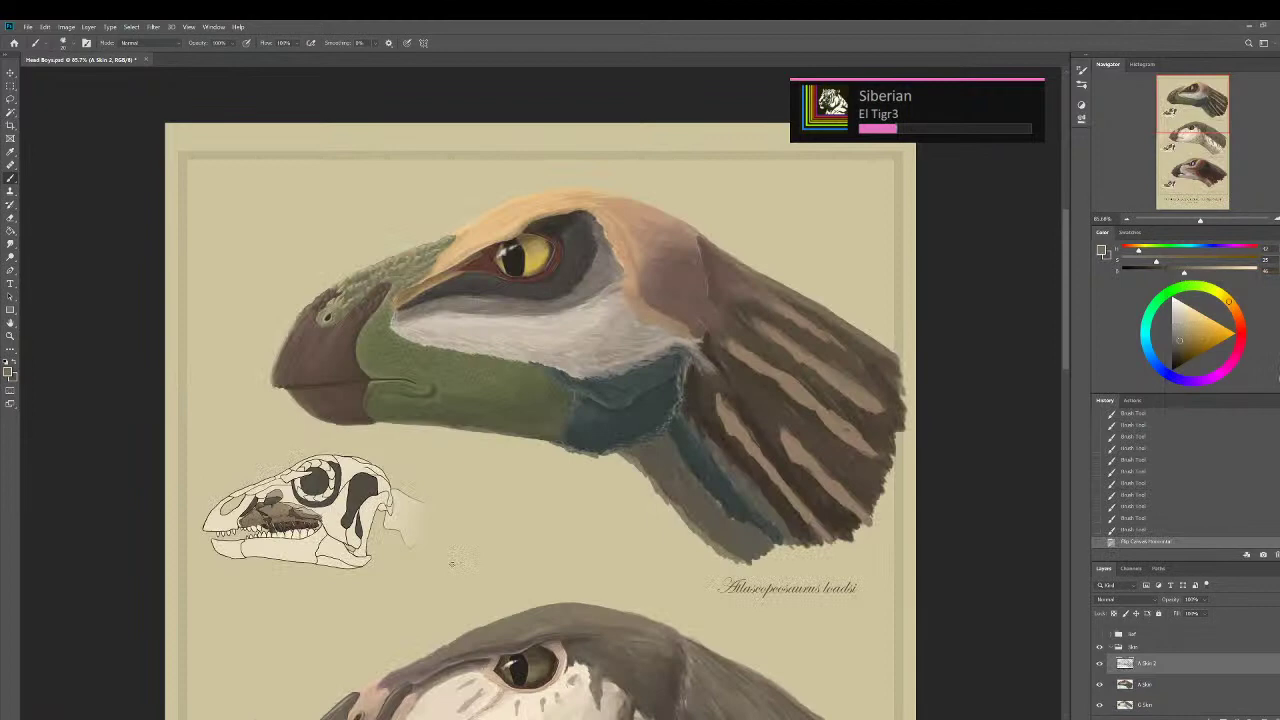
scroll(803, 340, up, 6)
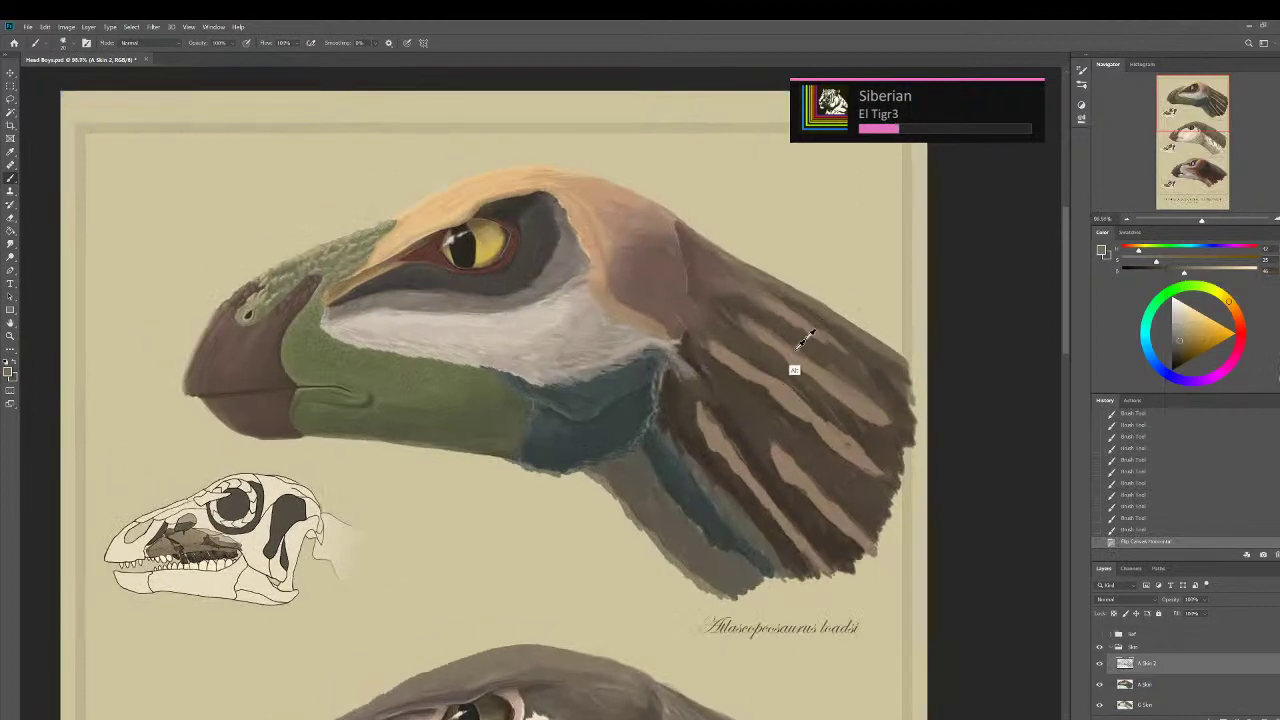
Sample the jaw's dark olive green and brush soft horizontal shading along the lower jaw behind and below the mouth corner.
drag(252, 391, 471, 514)
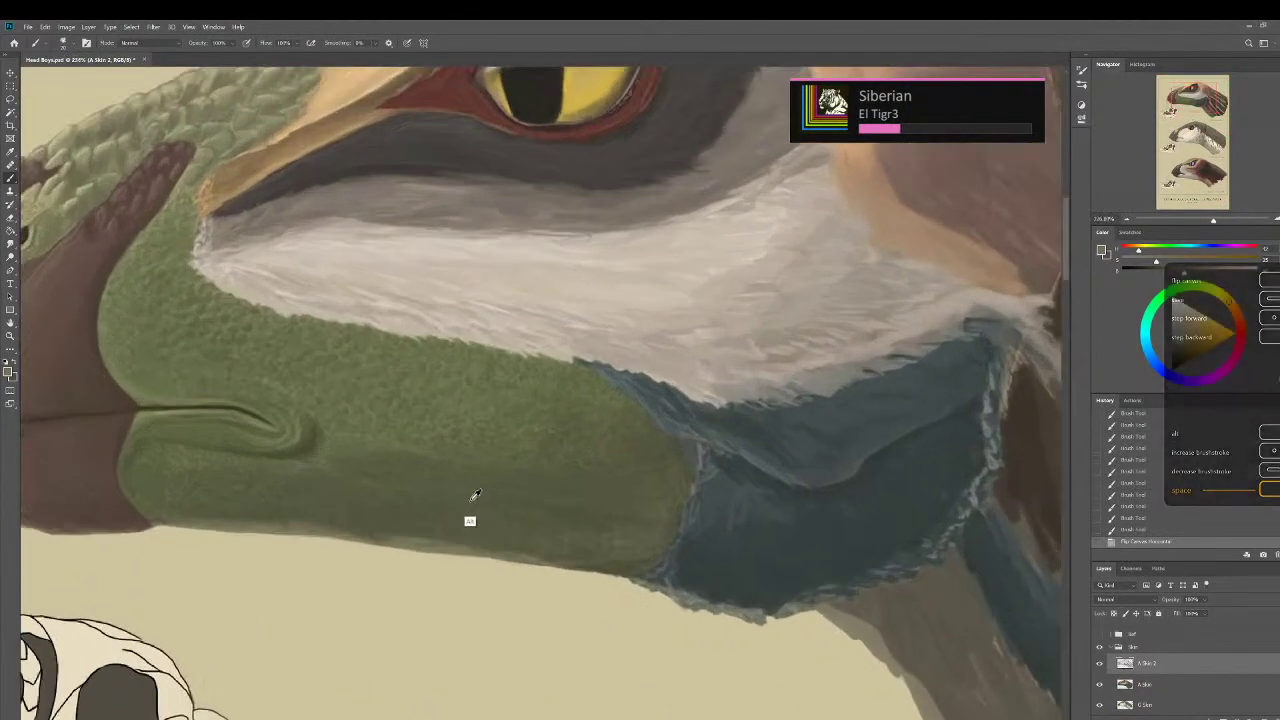
drag(533, 468, 588, 462)
drag(500, 467, 445, 475)
drag(630, 456, 598, 446)
drag(575, 455, 552, 460)
drag(510, 470, 400, 485)
mouse_move(340, 490)
mouse_down()
mouse_move(306, 497)
mouse_move(350, 498)
mouse_move(327, 499)
mouse_up()
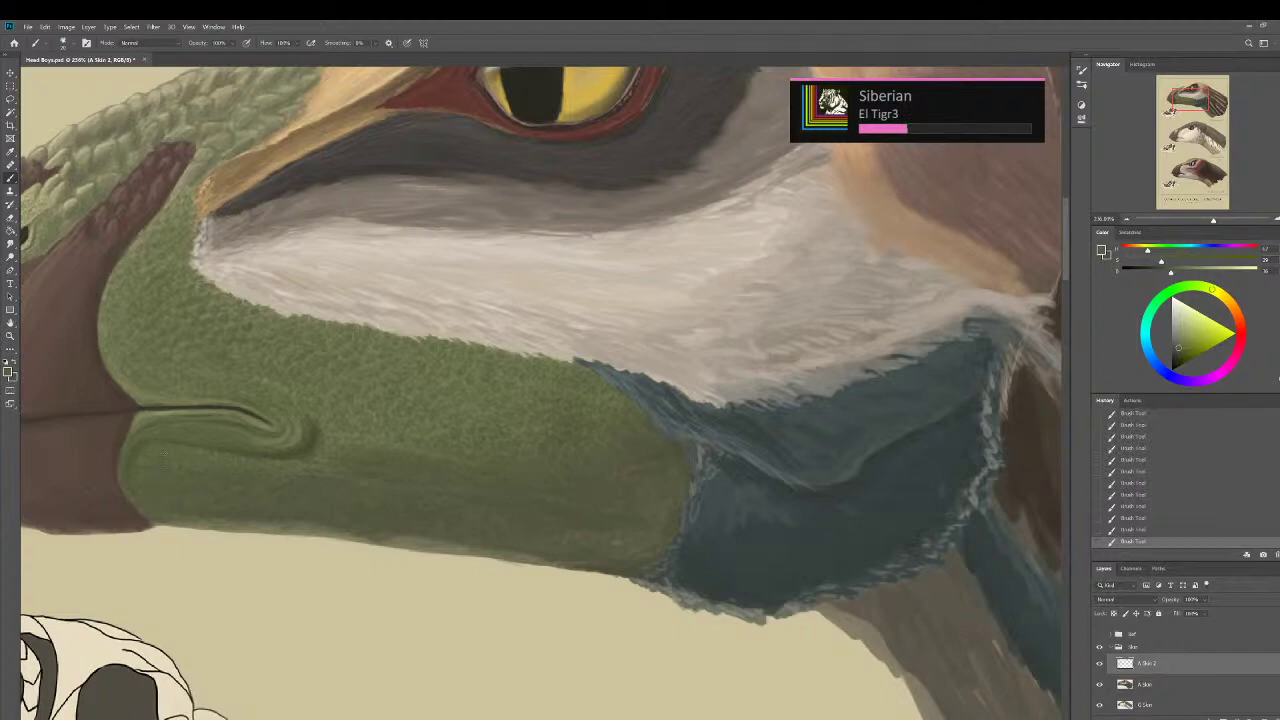
drag(308, 473, 330, 473)
Sample the dark teal of the throat patch and brush short feather strokes along its lower edge.
scroll(226, 527, down, 6)
drag(437, 525, 295, 454)
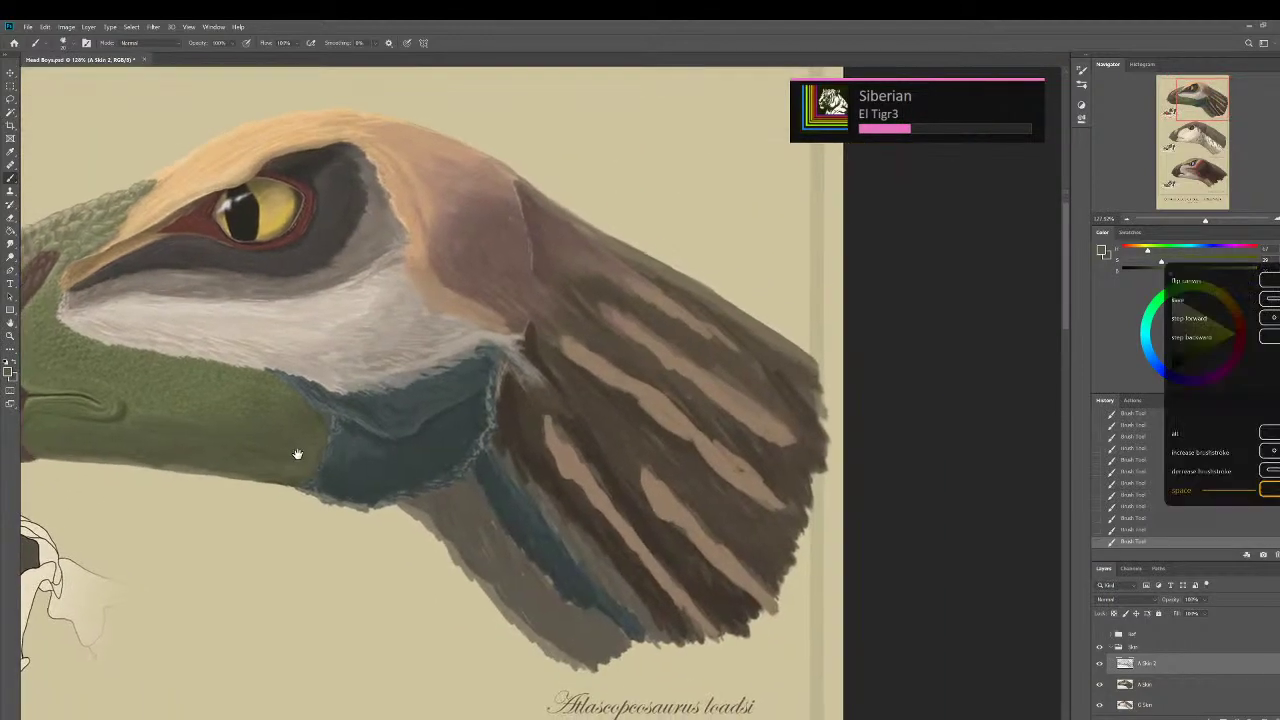
scroll(374, 459, up, 1)
alt+click(410, 504)
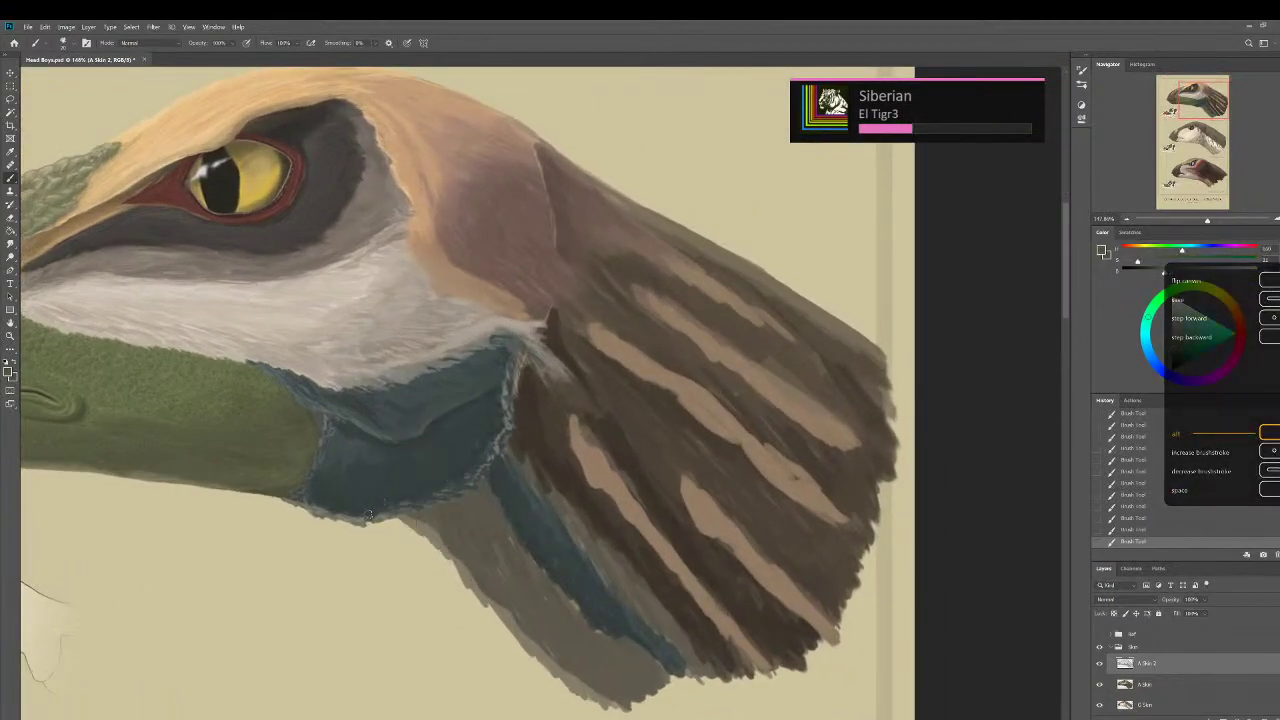
key(bracketleft)
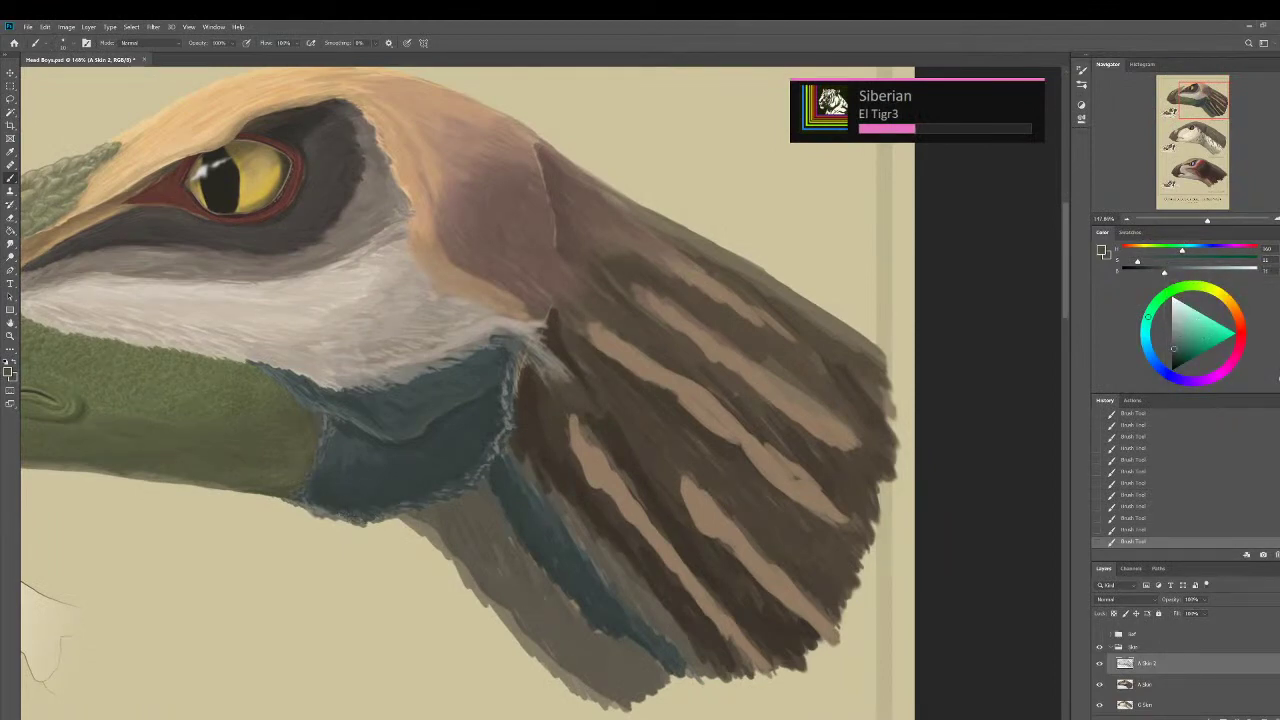
key(bracketright)
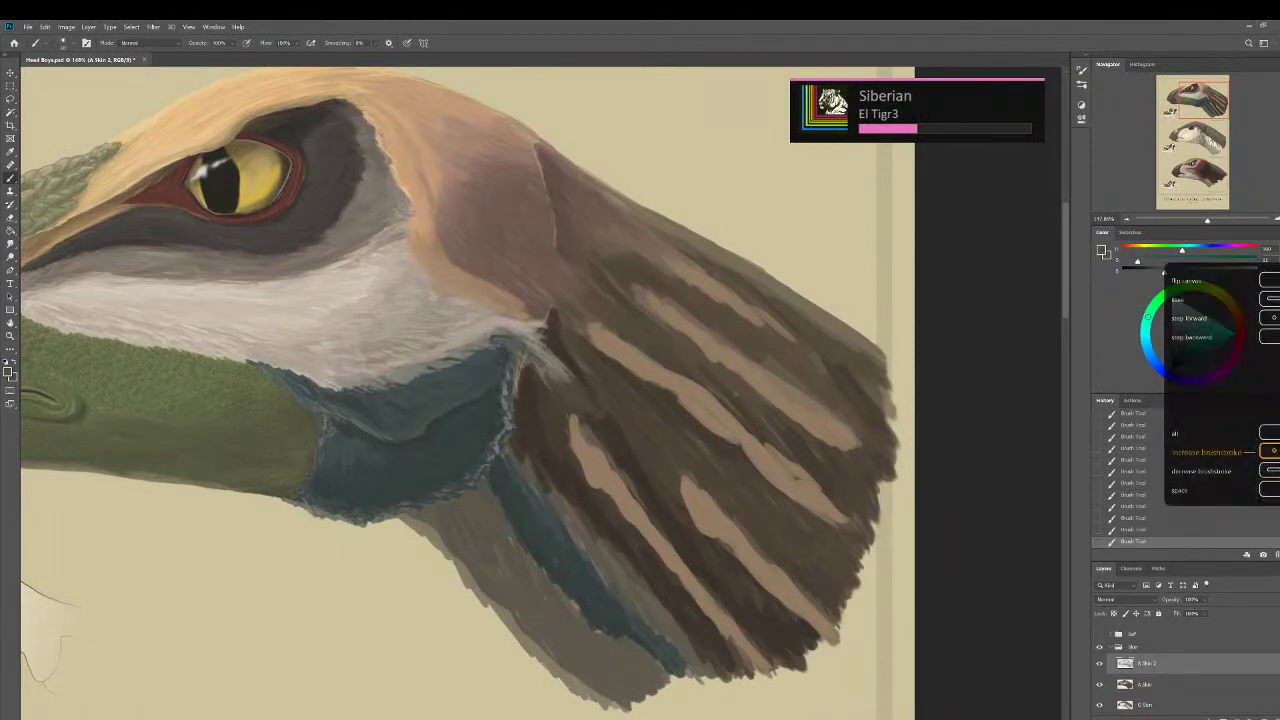
scroll(358, 506, up, 2)
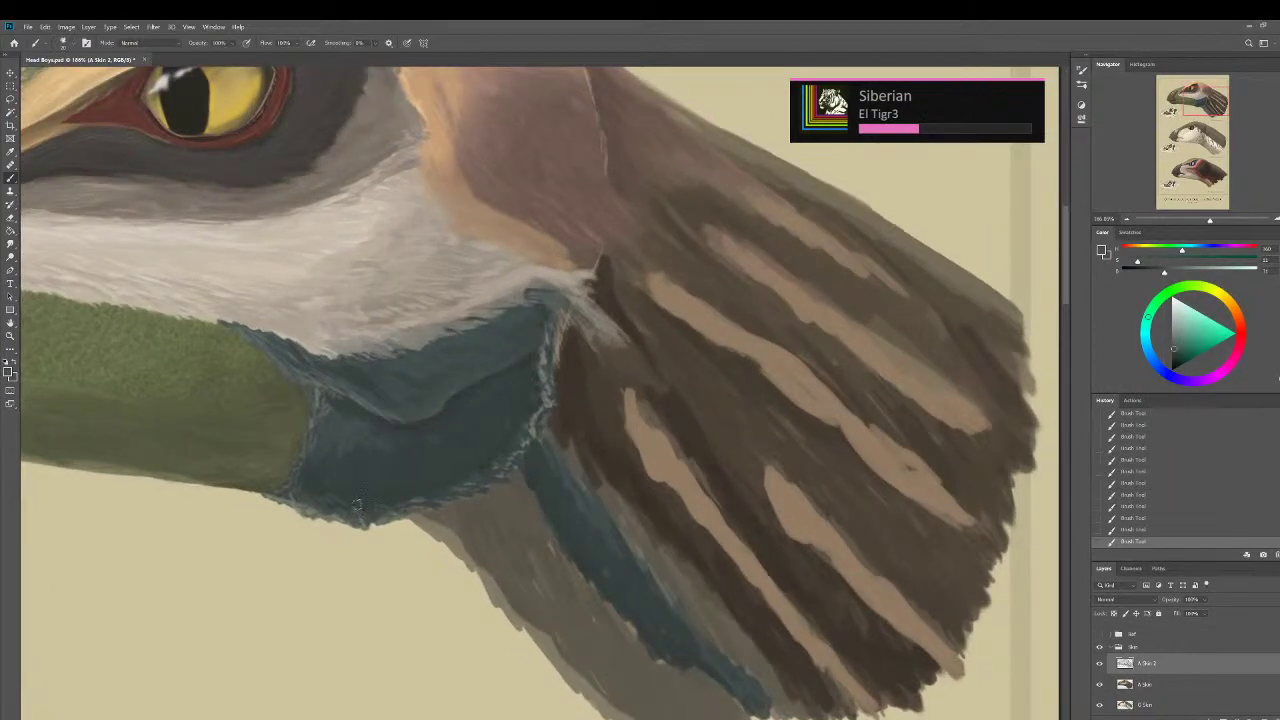
key(bracketleft)
Brush fine feather strokes across the curved fold of the throat patch with sampled lighter and darker teals.
alt+click(354, 392)
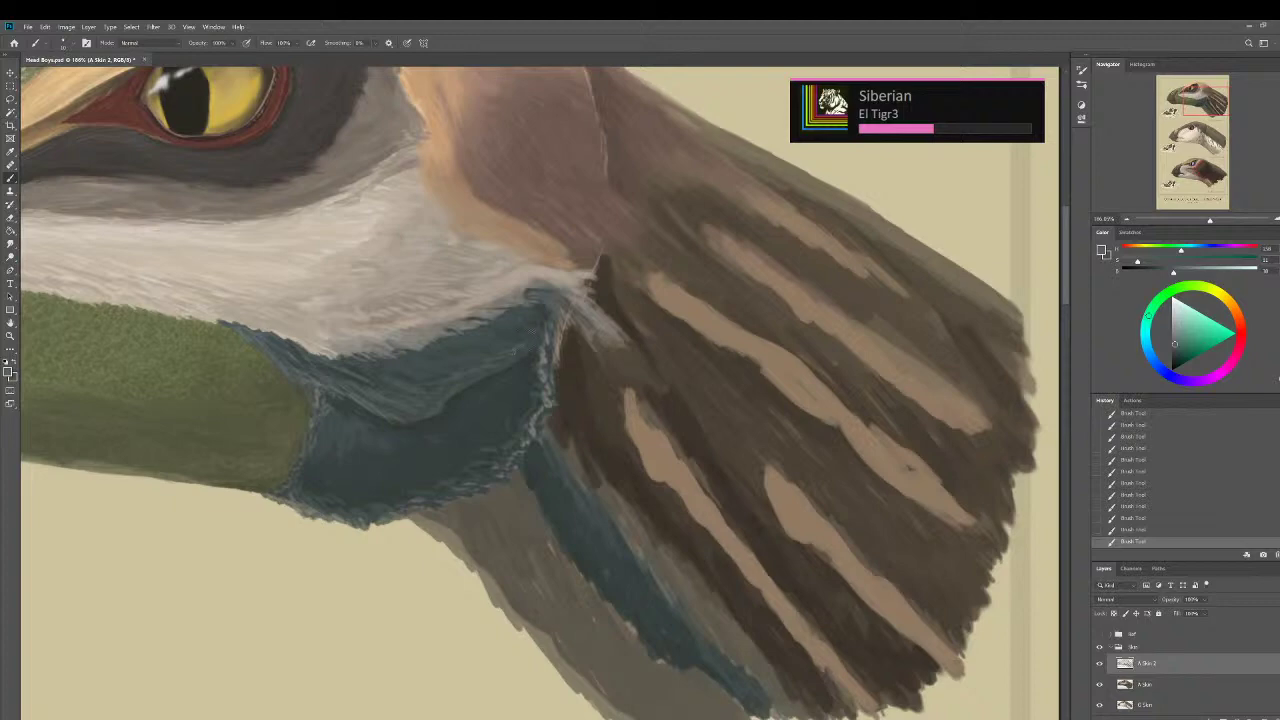
scroll(480, 457, down, 5)
scroll(480, 486, up, 4)
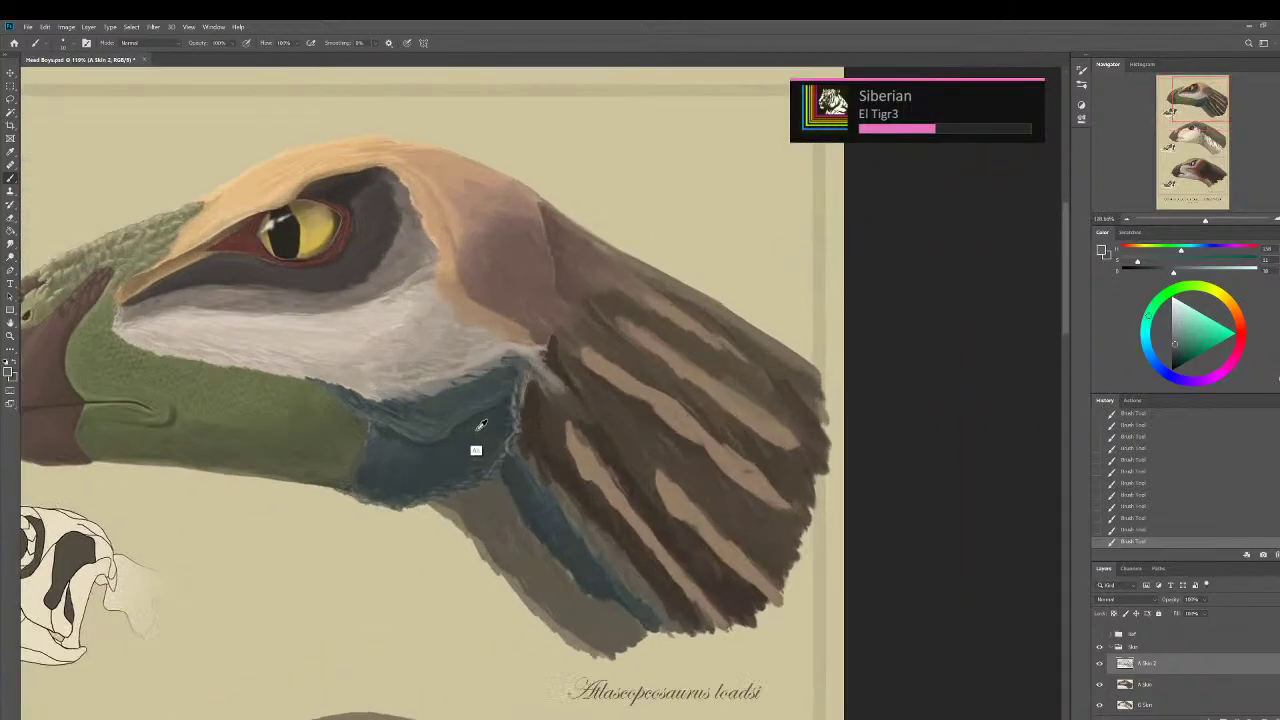
alt+click(454, 443)
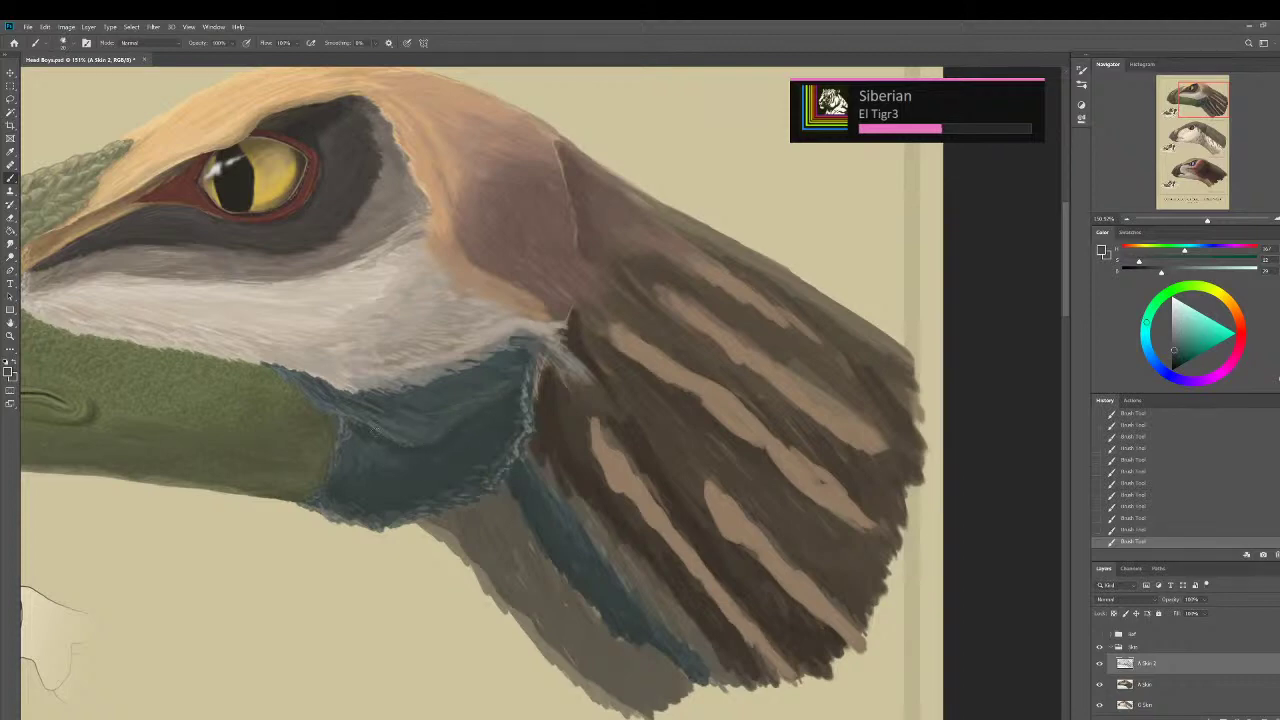
alt+click(440, 433)
Sample teals from the front of the throat patch and blend feather strokes where it meets the green jaw.
scroll(465, 415, up, 4)
alt+click(321, 438)
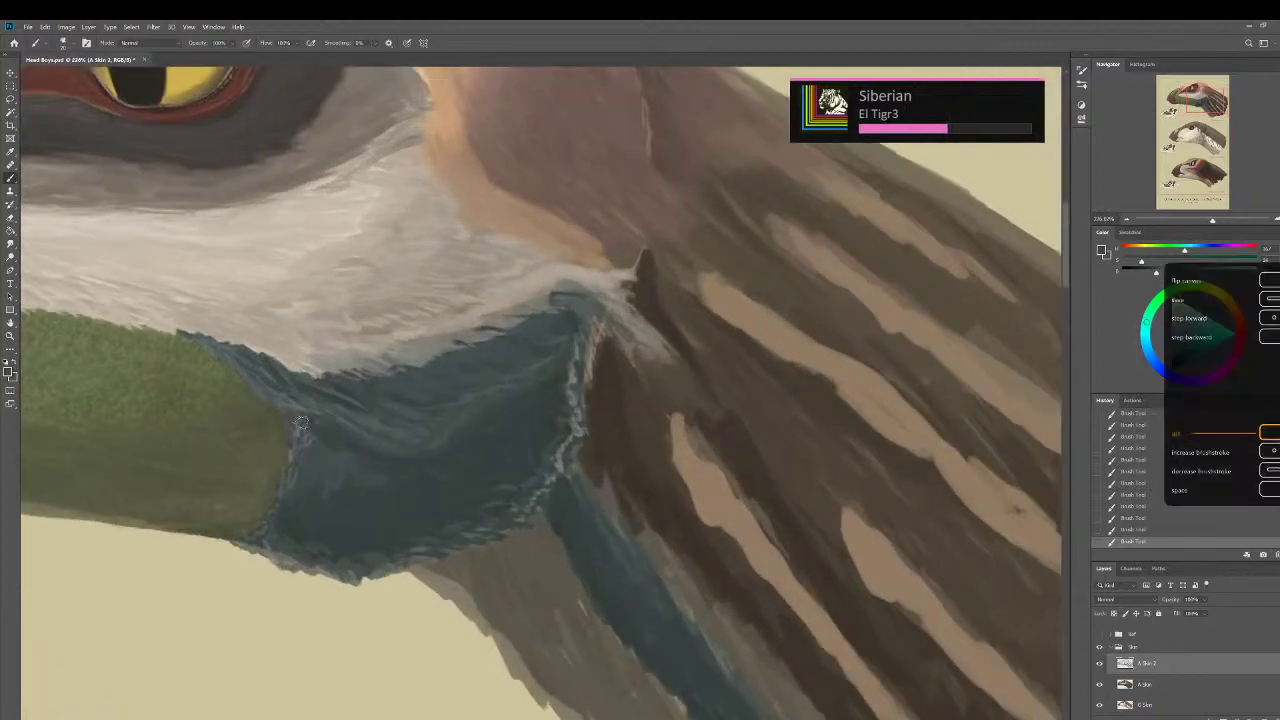
key([)
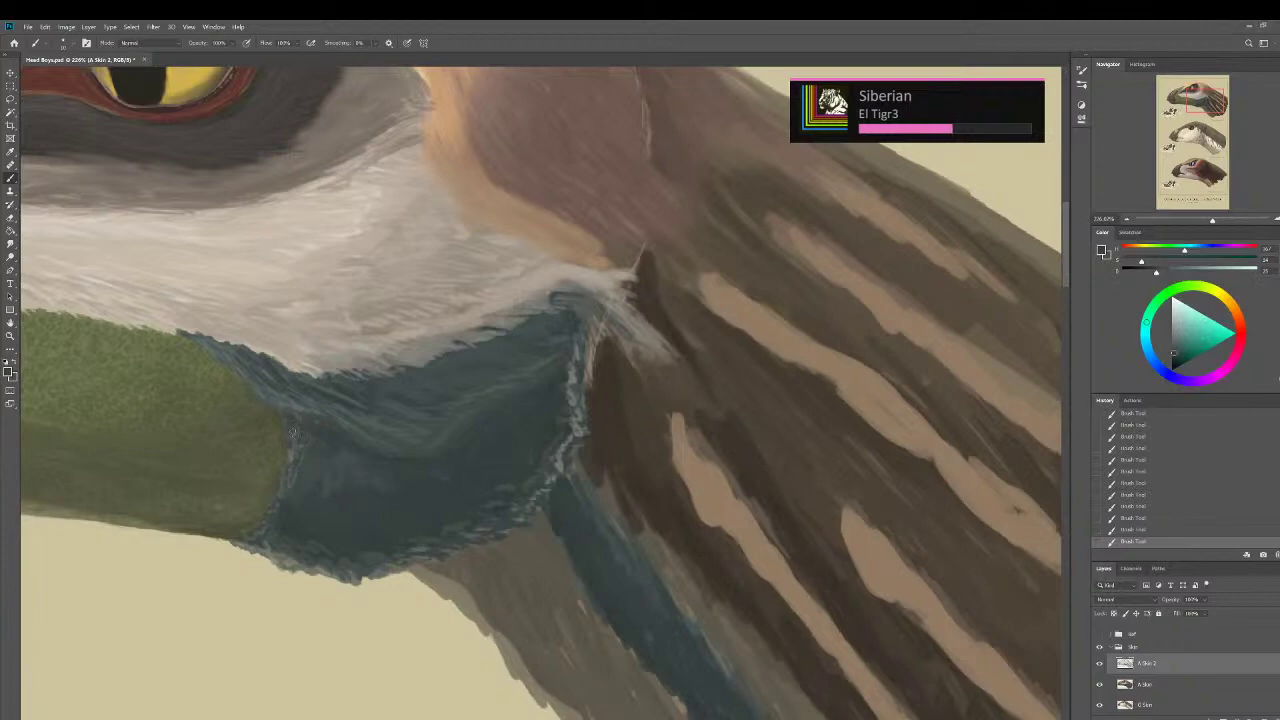
alt+click(285, 411)
scroll(363, 522, down, 3)
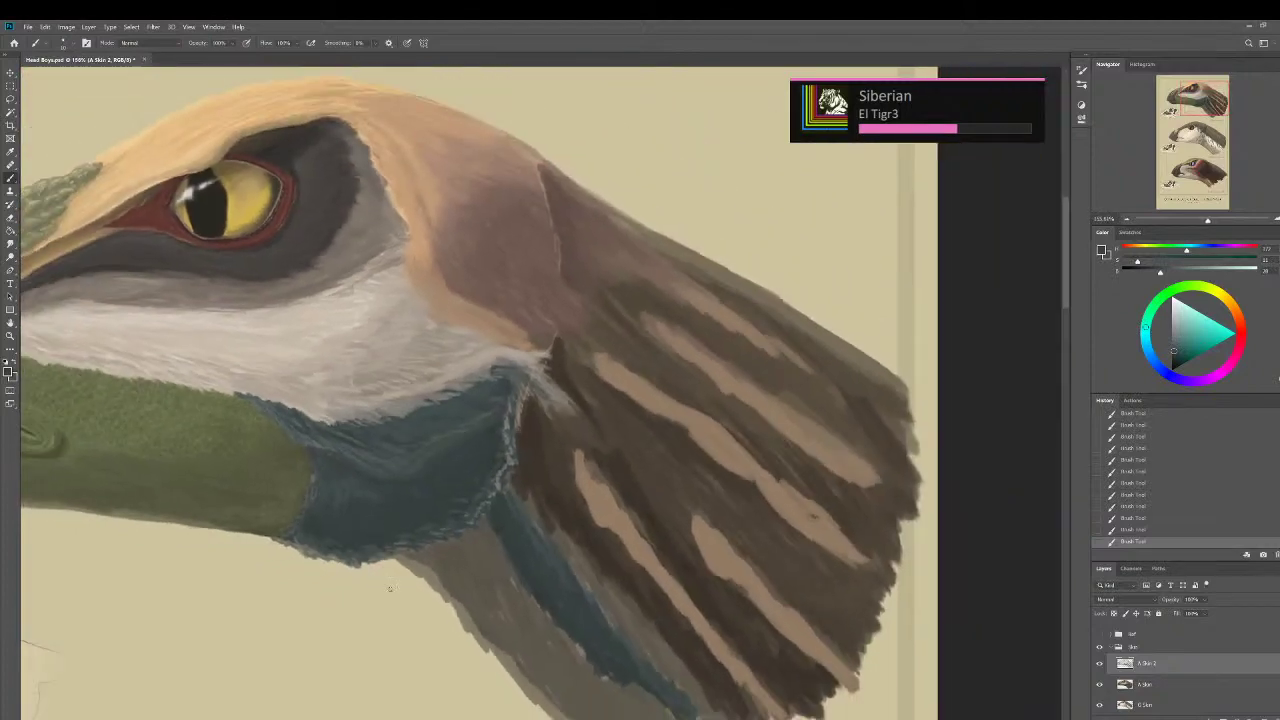
Refine the eye with a smaller brush, painting sampled yellows into the iris and touching up the pale highlight.
scroll(357, 503, up, 4)
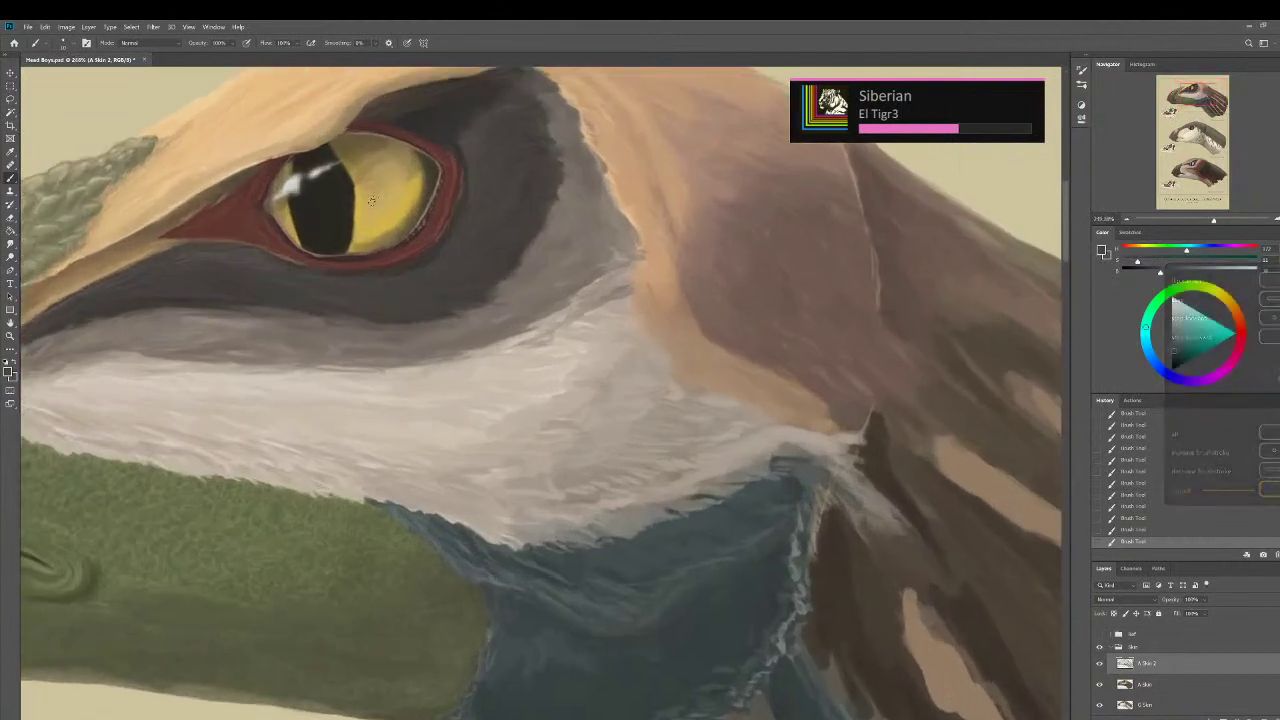
alt+click(412, 176)
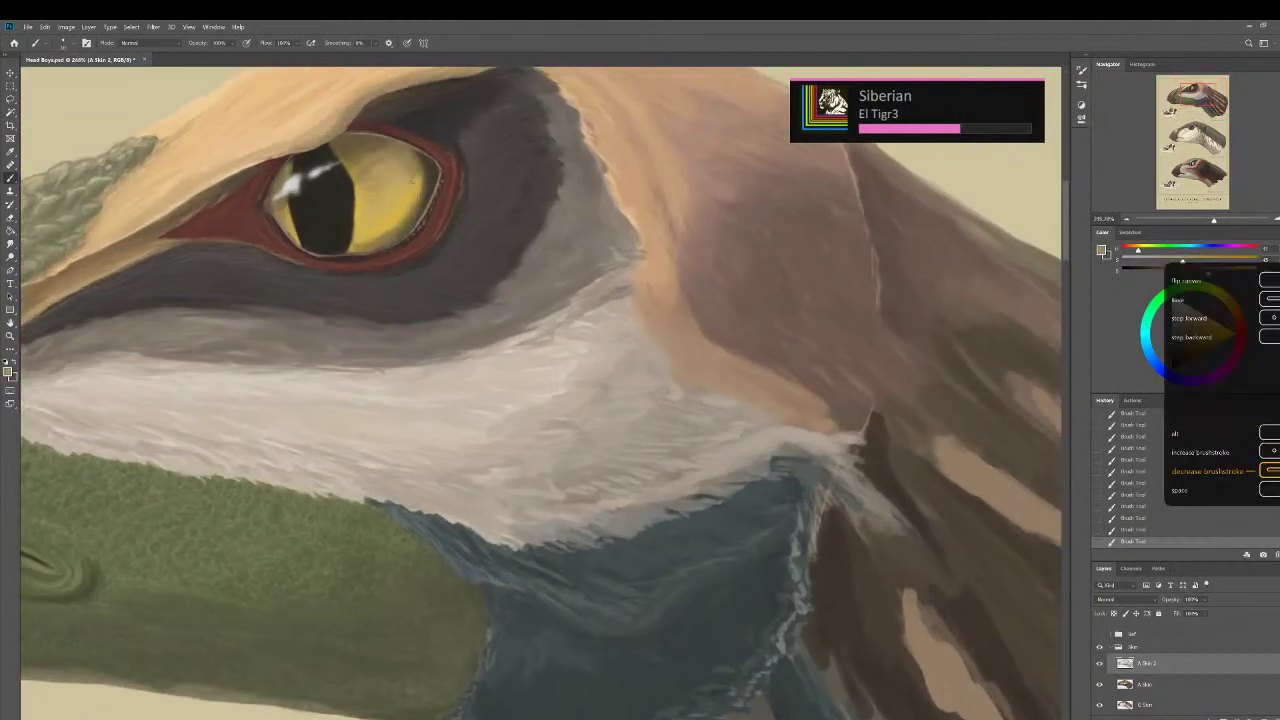
key(bracketleft)
scroll(365, 195, up, 2)
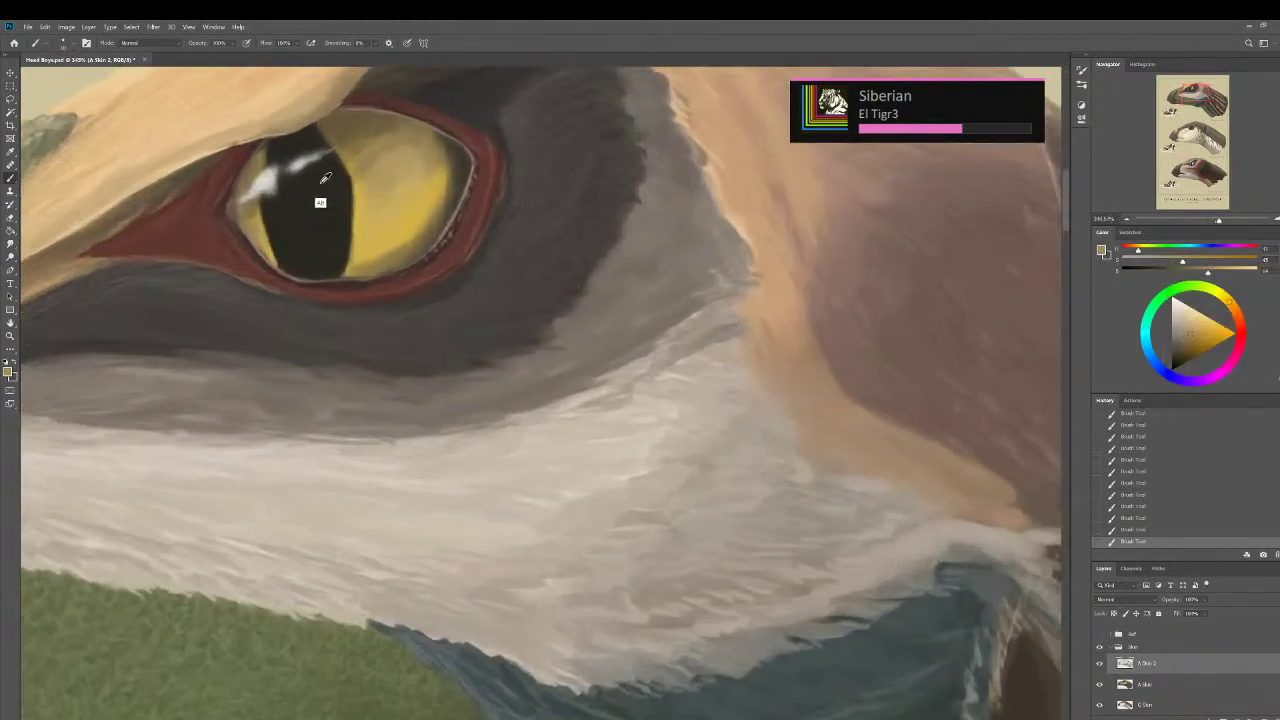
key(bracketleft)
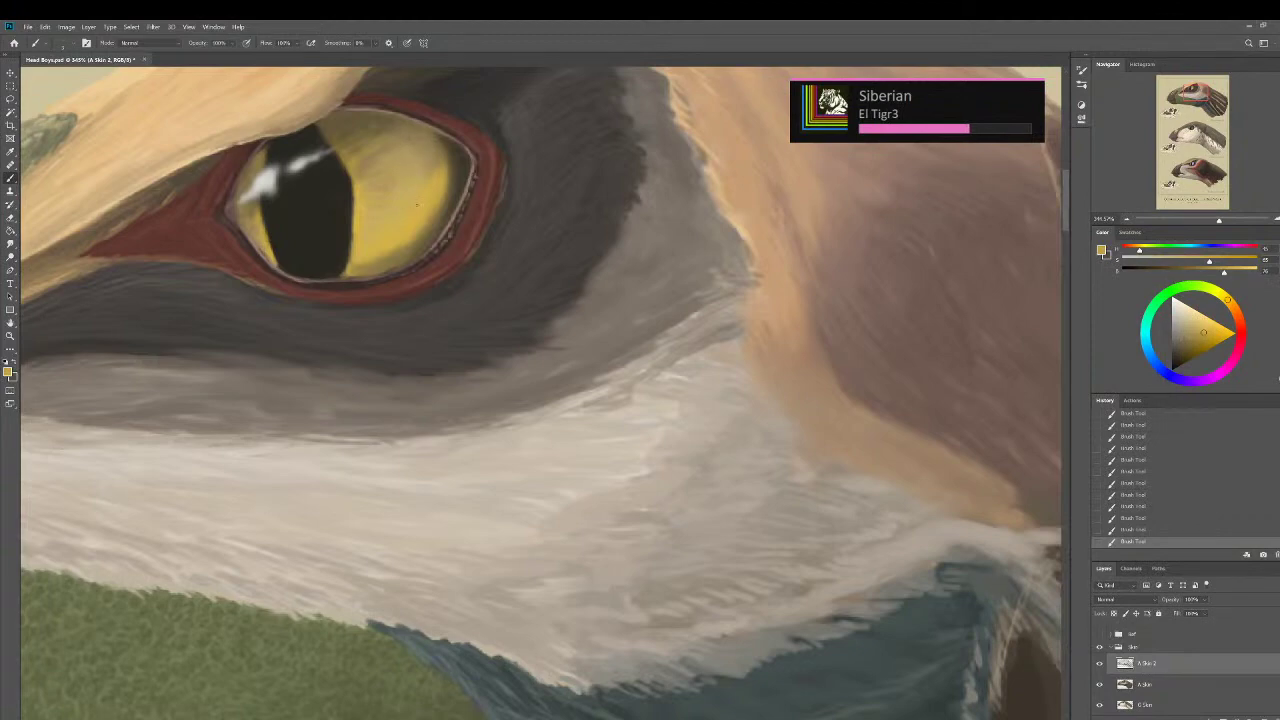
alt+click(265, 176)
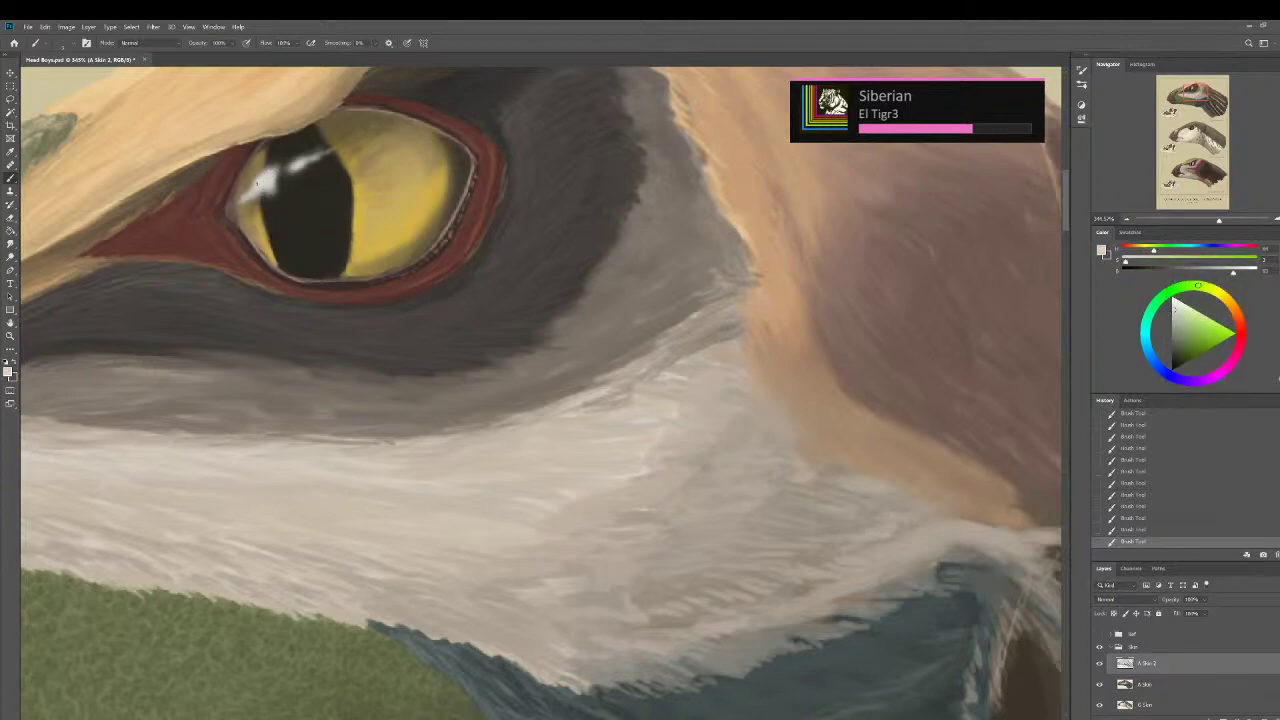
scroll(350, 325, down, 2)
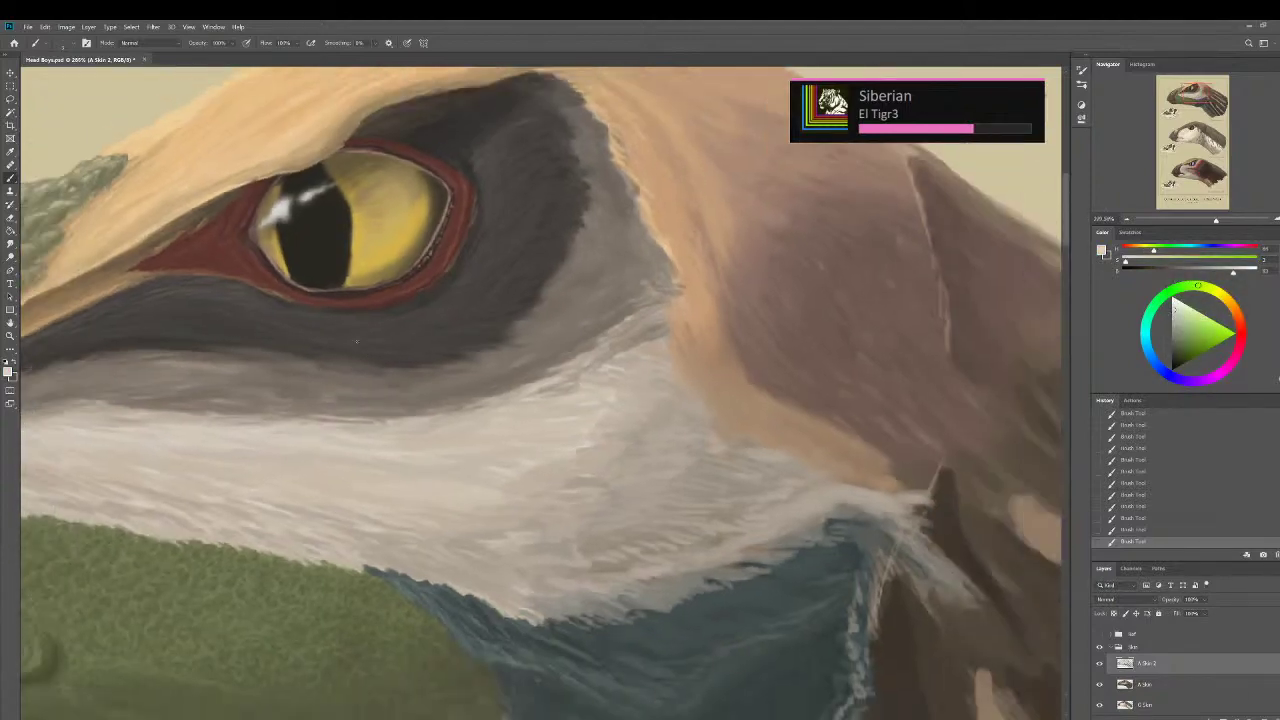
Sample the dark grey behind the eye and brush fine feather strokes along the rear edge of the dark eye patch.
drag(406, 378, 396, 325)
alt+click(509, 257)
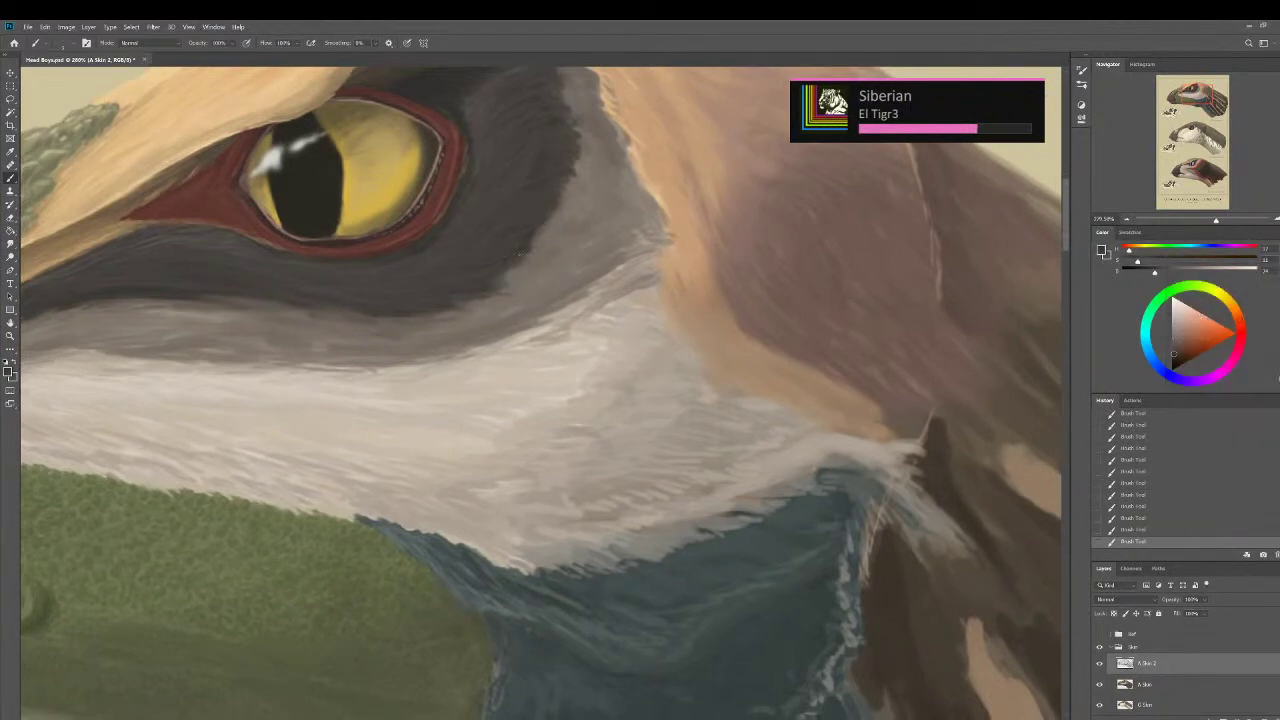
scroll(514, 310, down, 5)
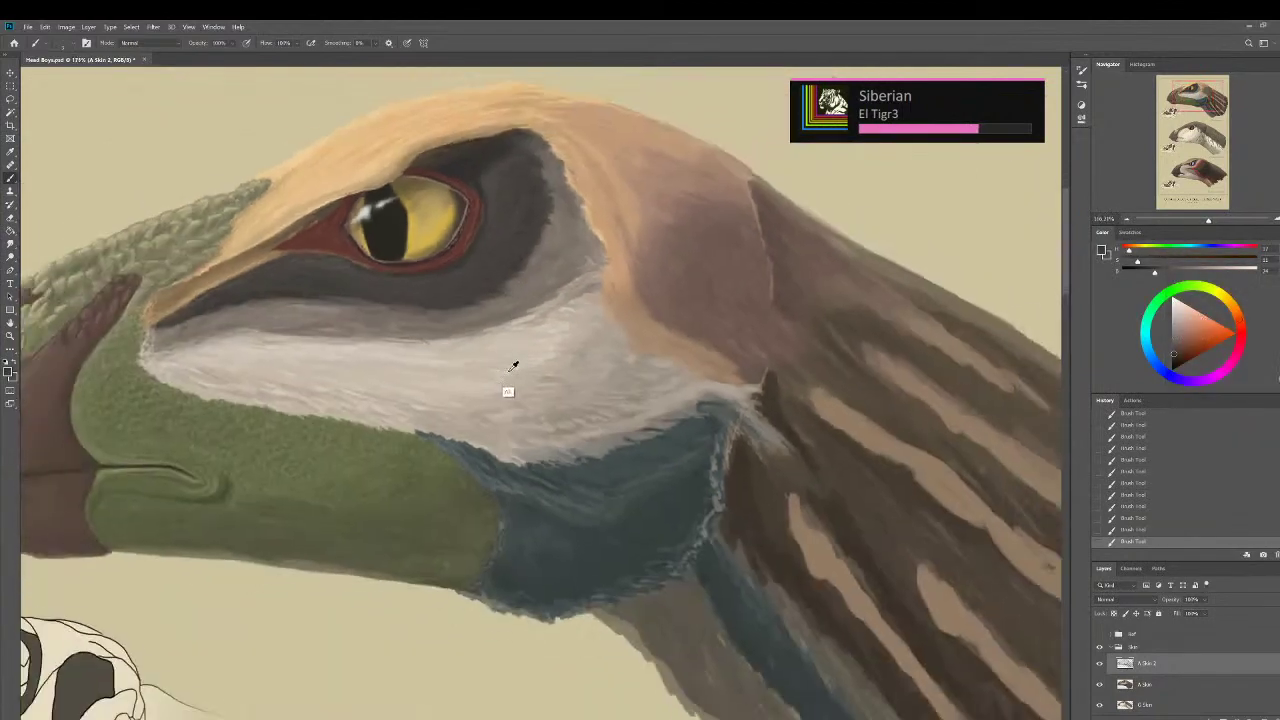
Brush fine pale grey feathers along the white cheek's lower edge and sampled teal feathers just beneath it.
alt+click(520, 353)
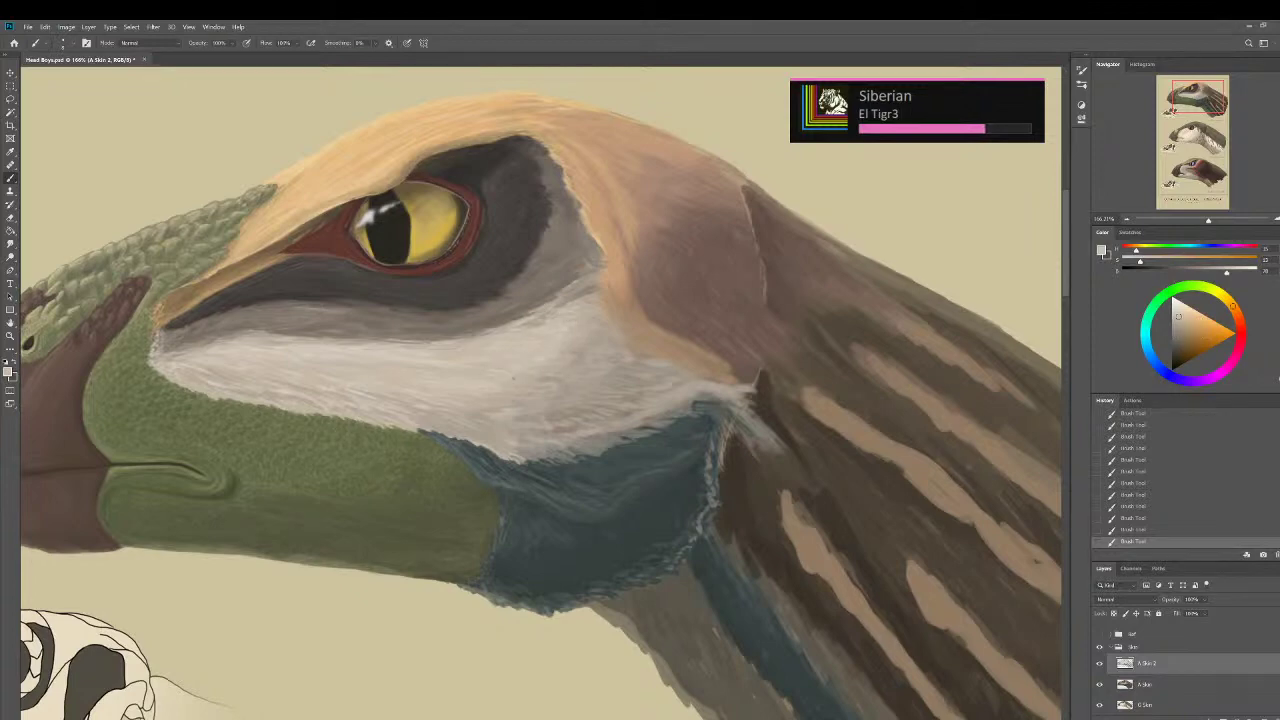
drag(579, 447, 600, 441)
drag(577, 443, 631, 423)
alt+click(602, 441)
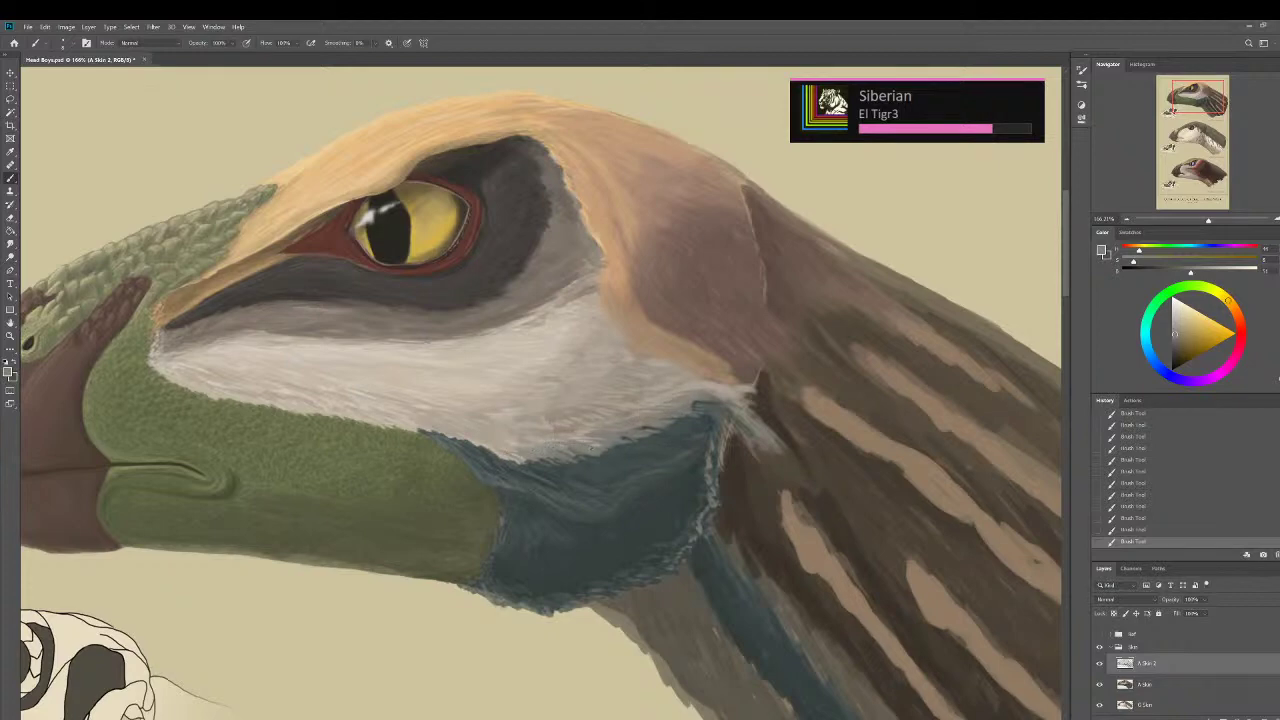
alt+click(603, 483)
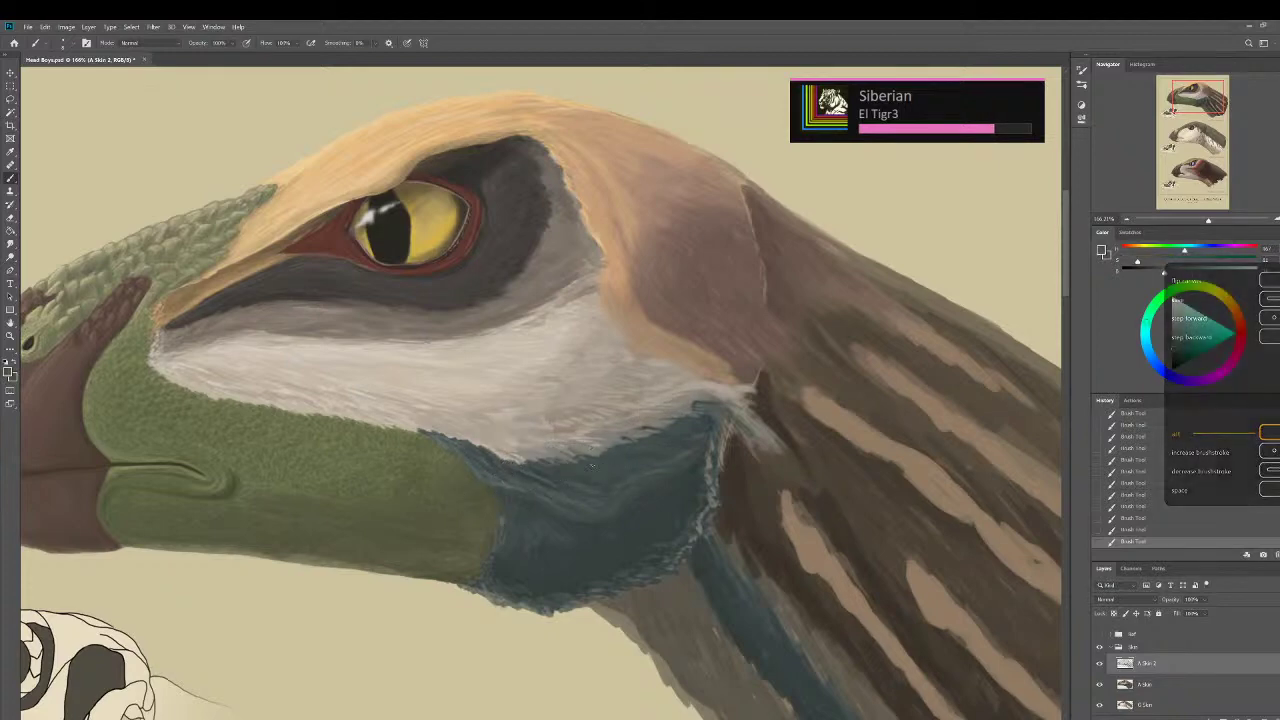
alt+click(636, 461)
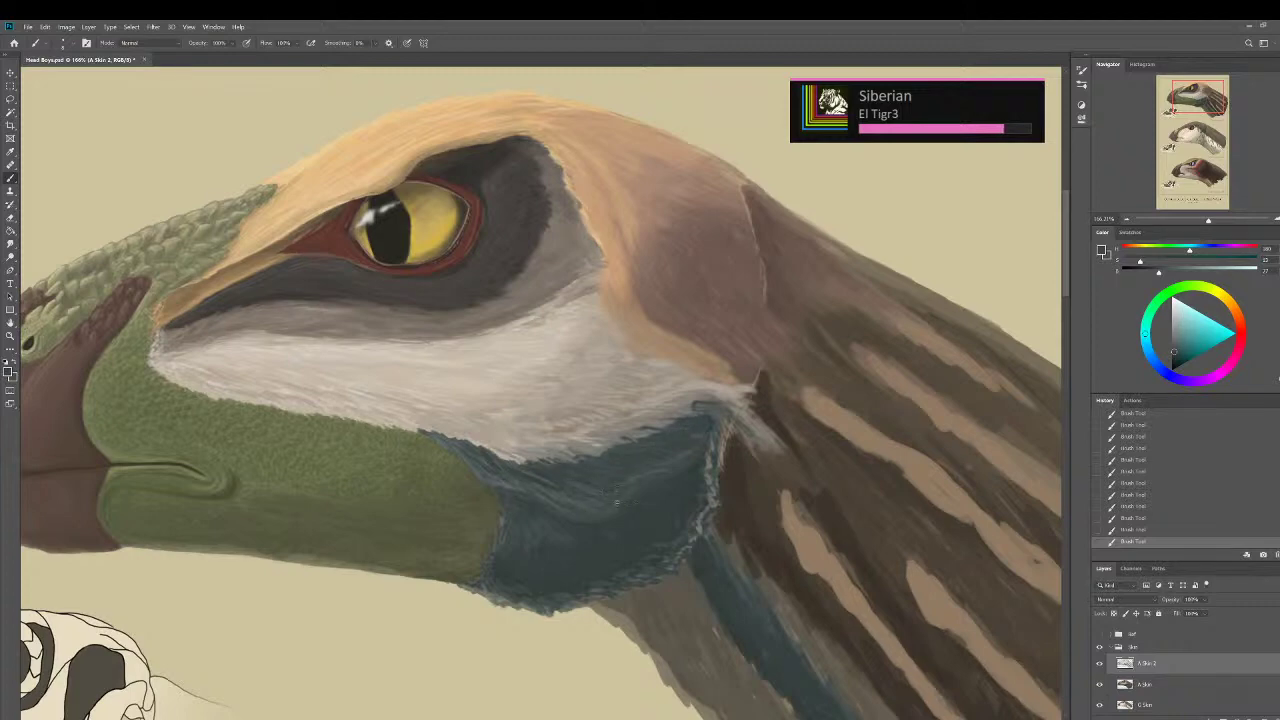
Sample dark teal and grey tones and brush fine feather strokes along the throat patch's rear edge and upper rear corner.
scroll(622, 516, up, 3)
alt+click(650, 491)
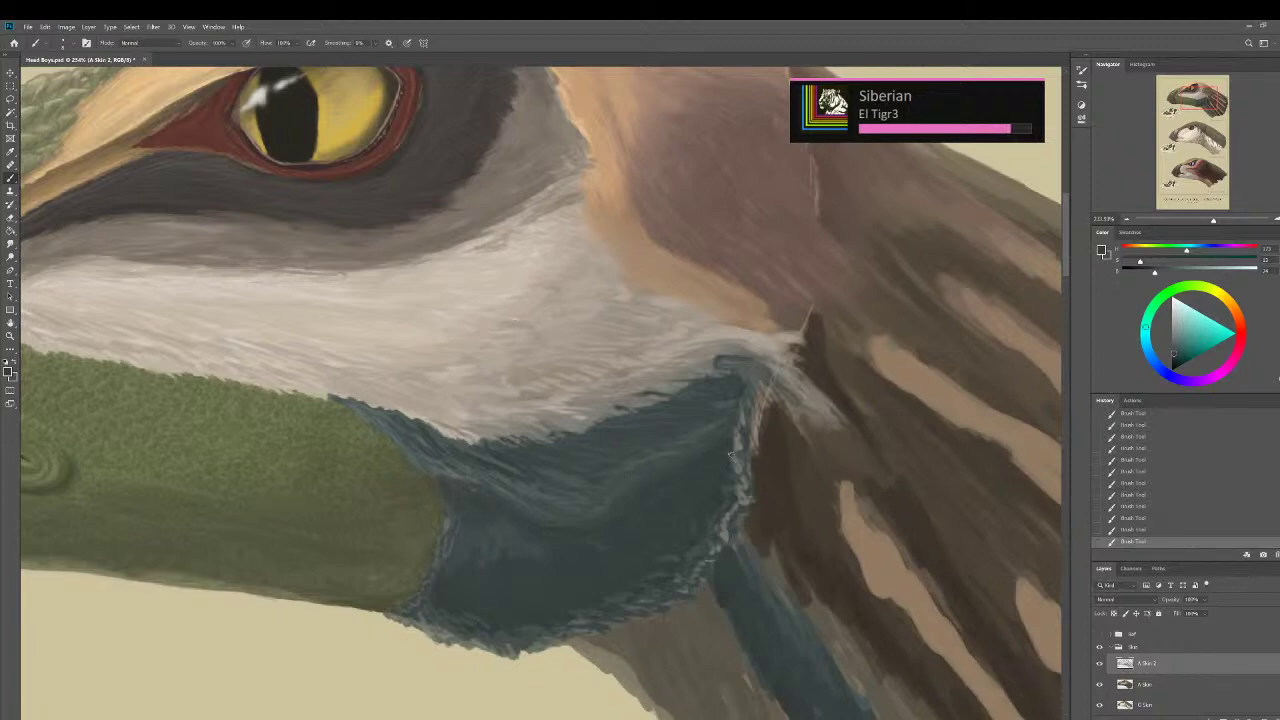
drag(741, 442, 732, 446)
alt+click(780, 390)
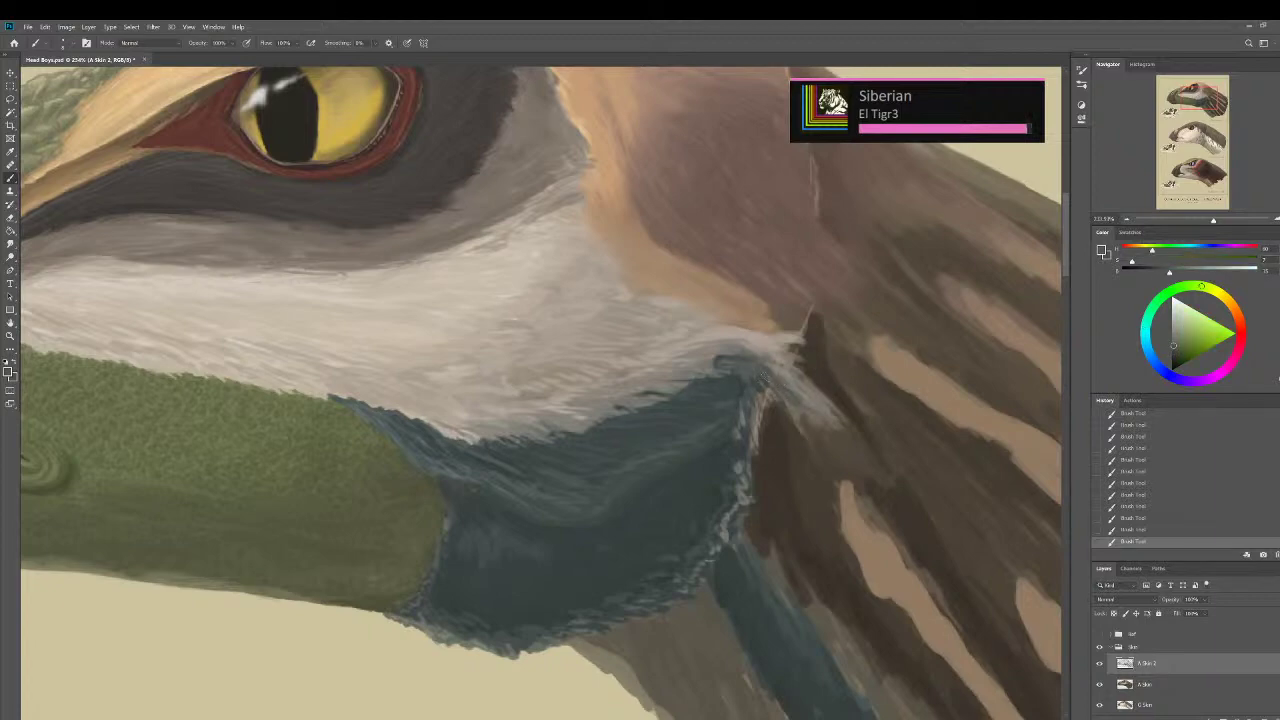
Sample pale grey tones and brush fine wispy feathers from the cheek's rear corner over the dark neck beside the throat patch.
drag(769, 393, 755, 440)
alt+click(783, 347)
drag(787, 344, 800, 396)
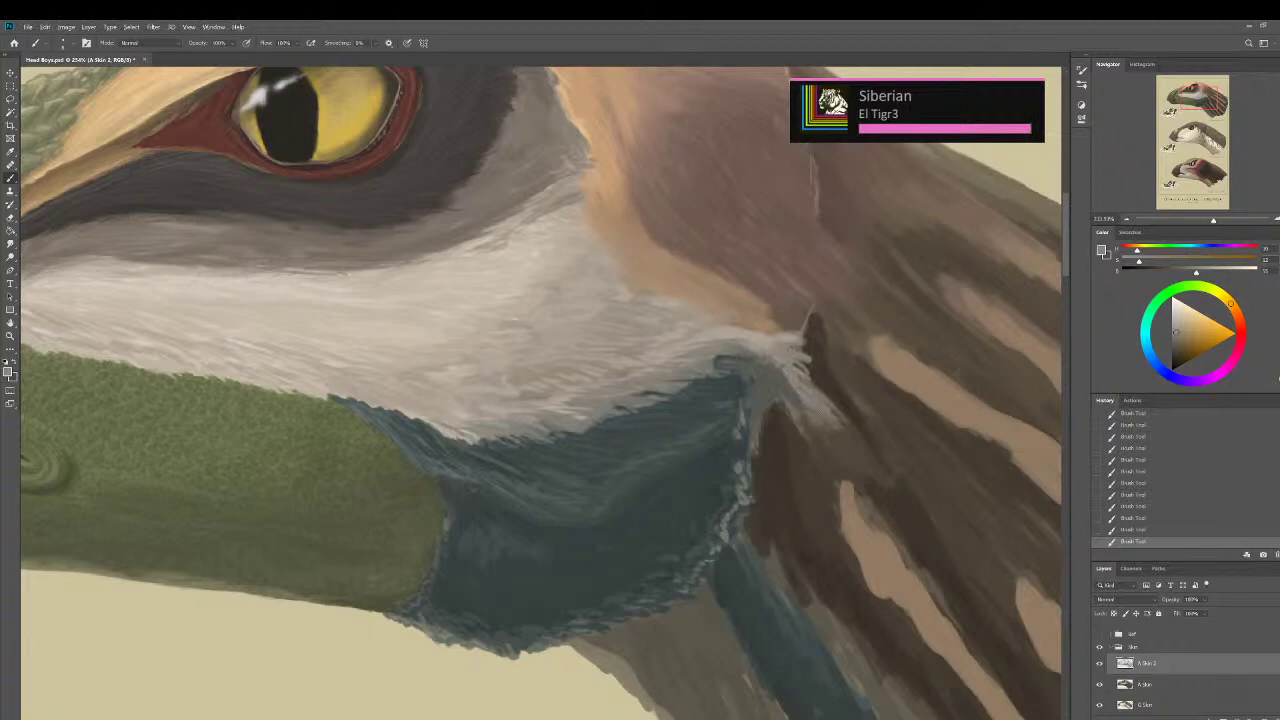
alt+click(772, 318)
mouse_move(789, 339)
mouse_down()
mouse_move(821, 359)
mouse_move(816, 385)
mouse_move(846, 425)
mouse_up()
Sample the tan of the neck stripe and brush short feathers over the dark spot behind the cheek's rear corner.
alt+click(846, 486)
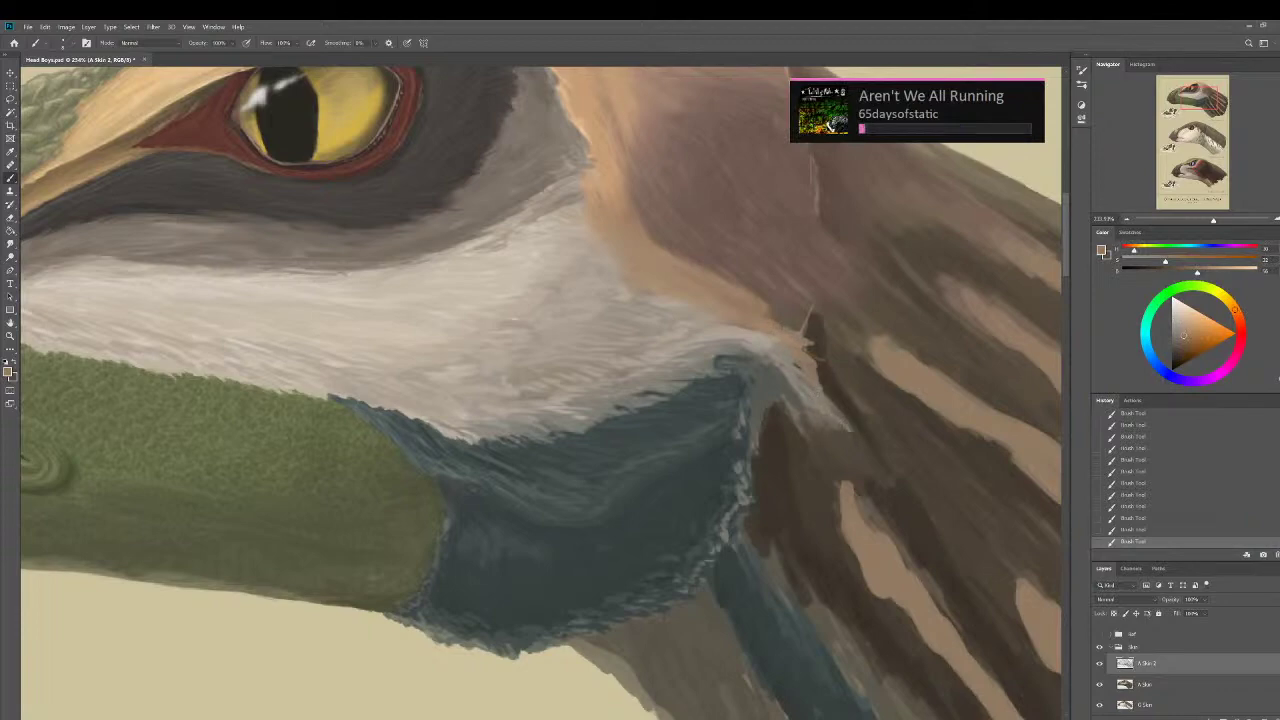
drag(818, 377, 826, 394)
mouse_move(805, 348)
mouse_down()
mouse_move(818, 374)
mouse_move(818, 359)
mouse_up()
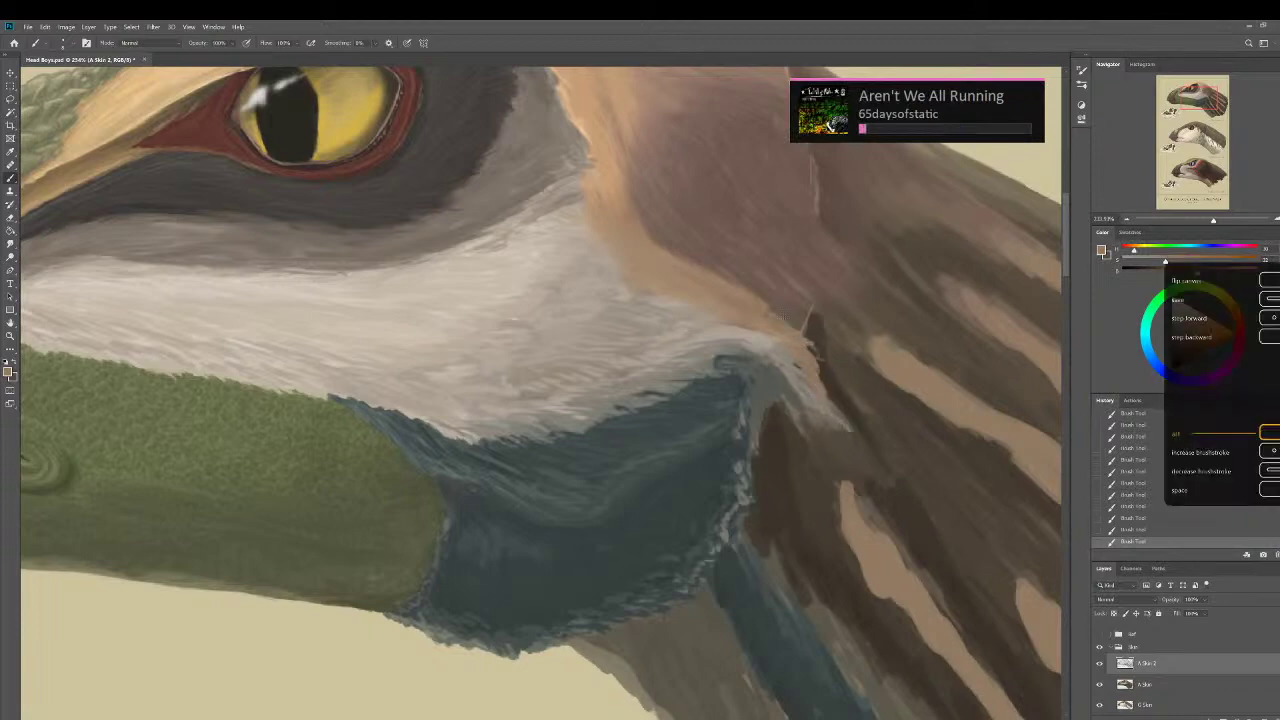
Sample the muted green at the middle of the jaw and softly touch up the shading of the lower jaw.
scroll(820, 420, down, 6)
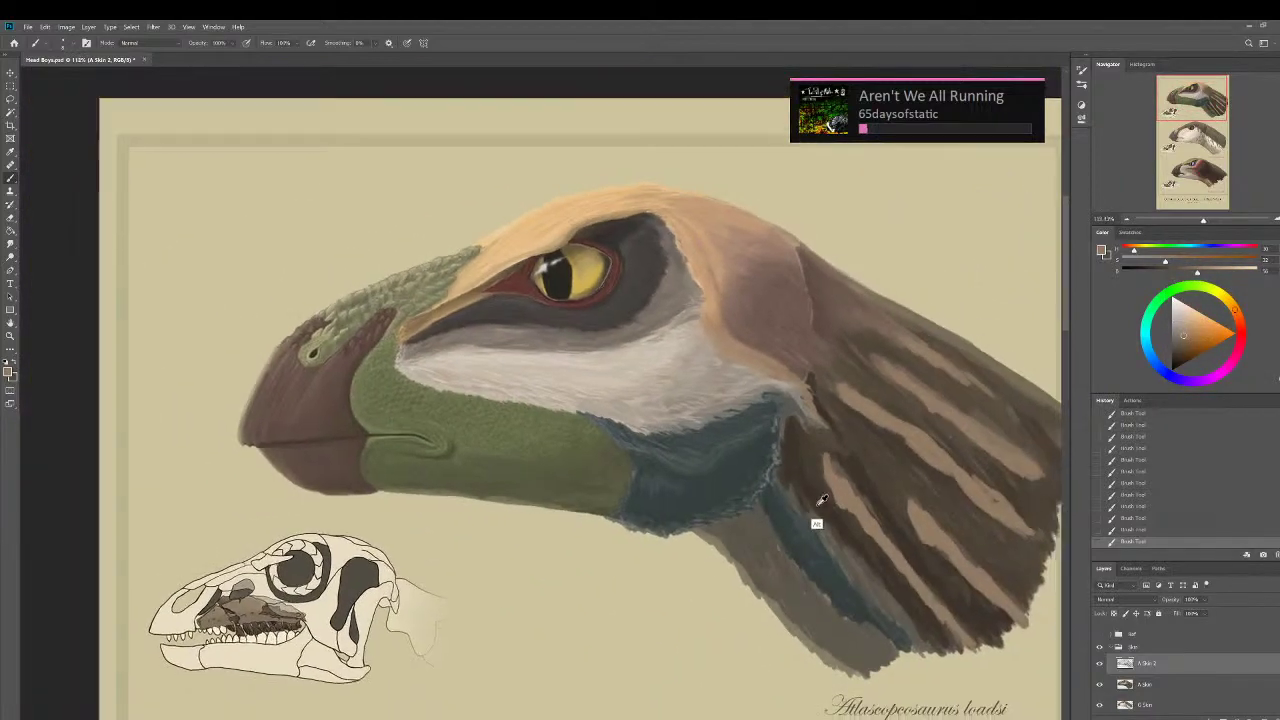
scroll(822, 500, down, 4)
scroll(828, 545, down, 2)
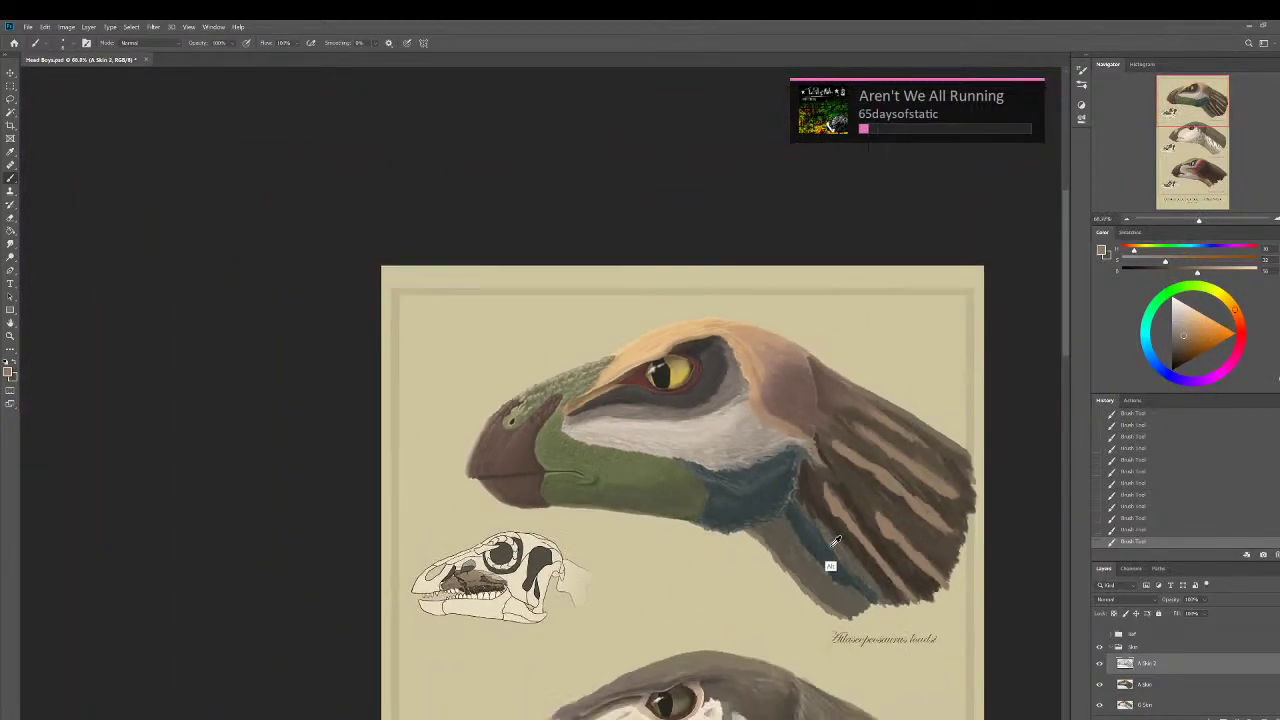
scroll(835, 541, down, 2)
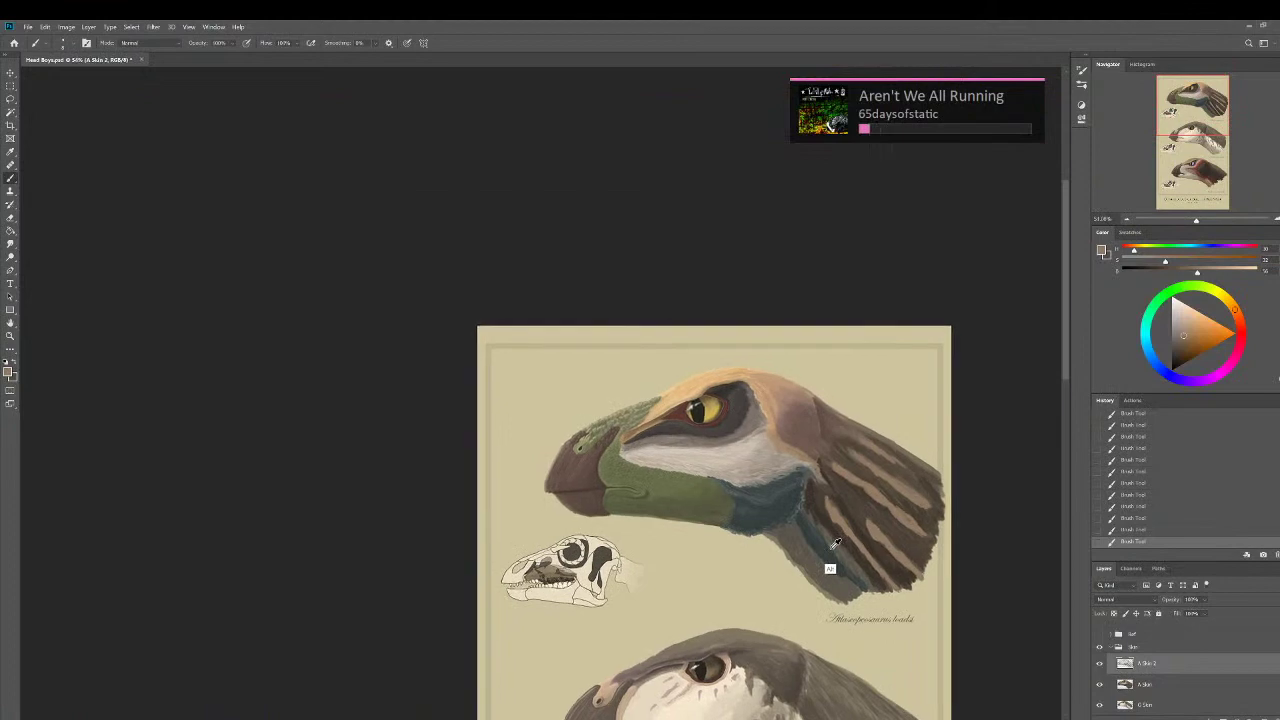
scroll(835, 543, up, 5)
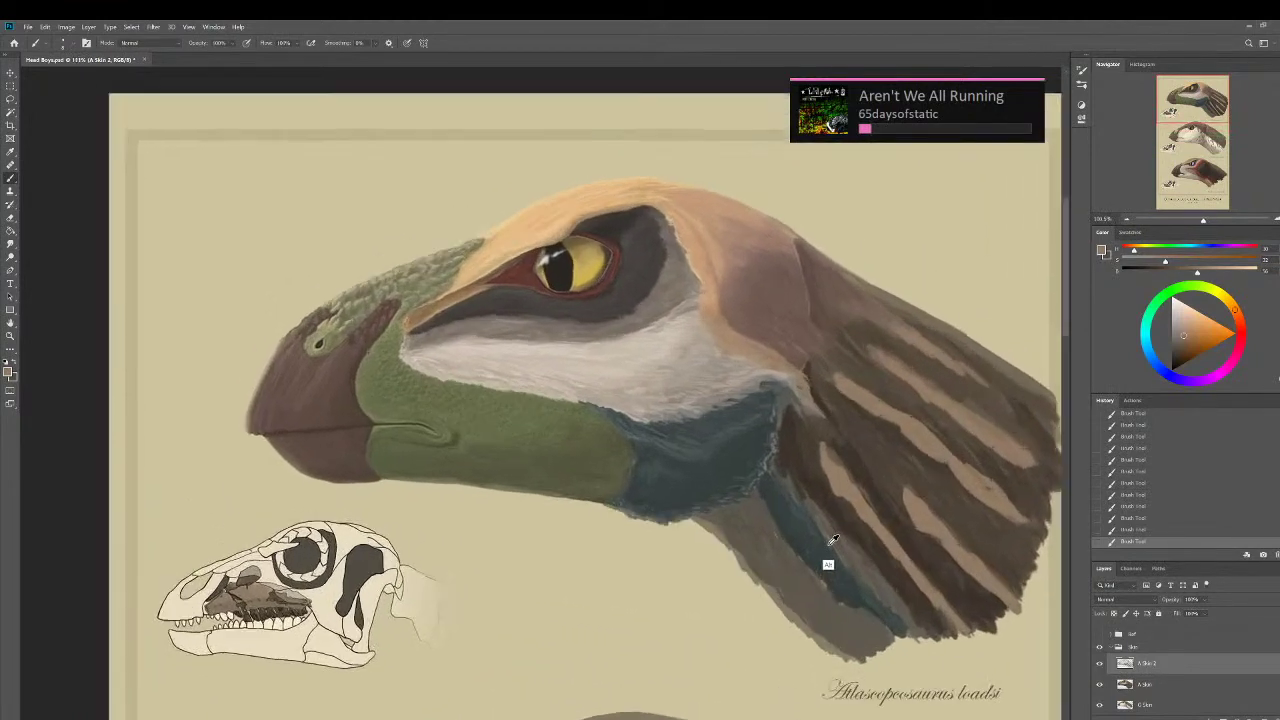
scroll(826, 560, up, 1)
scroll(349, 429, up, 2)
scroll(452, 416, up, 1)
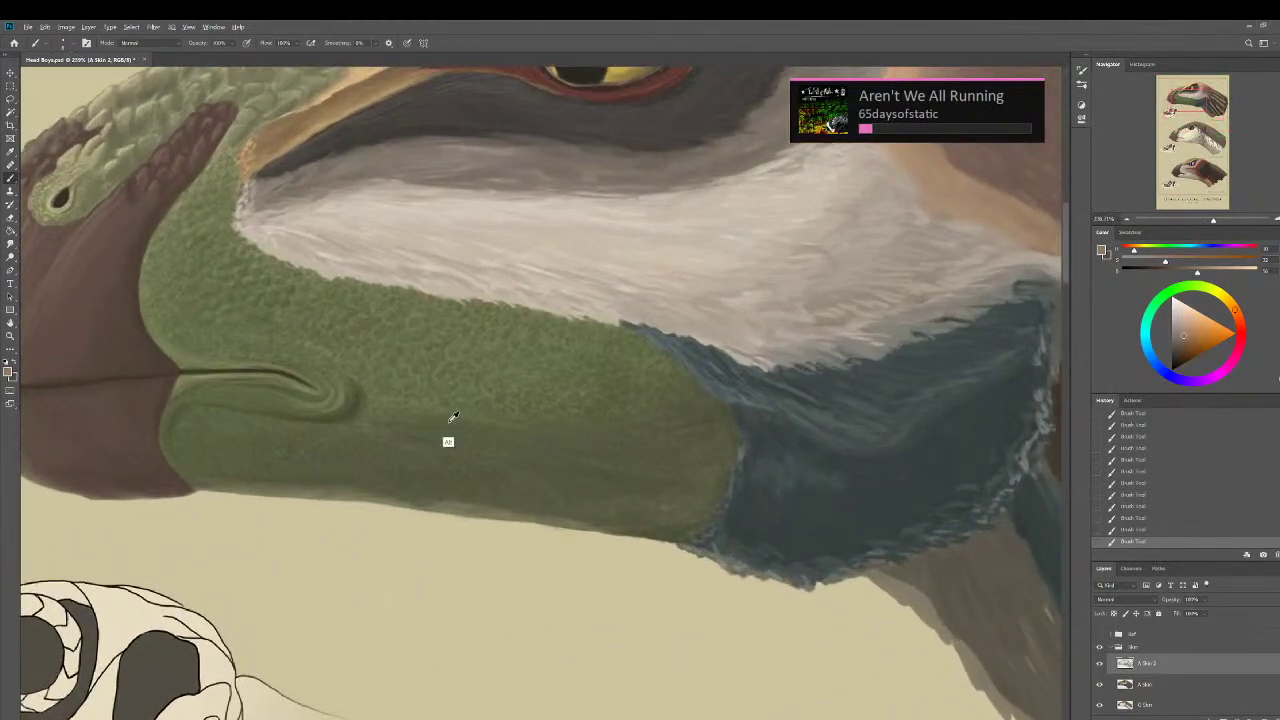
alt+click(452, 416)
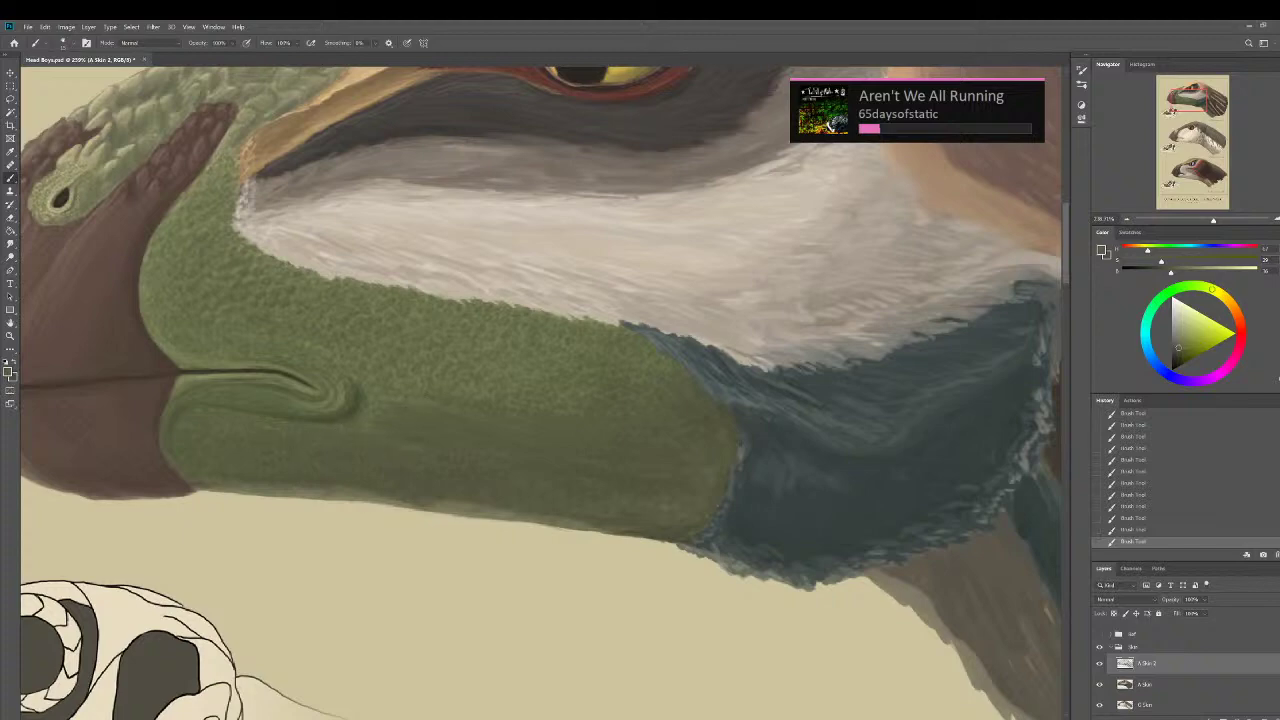
Resize the brush and extend the grey neck's front edge with feathery strokes from the throat patch down to the lower tip.
scroll(688, 422, down, 3)
scroll(688, 422, down, 1)
drag(774, 437, 485, 294)
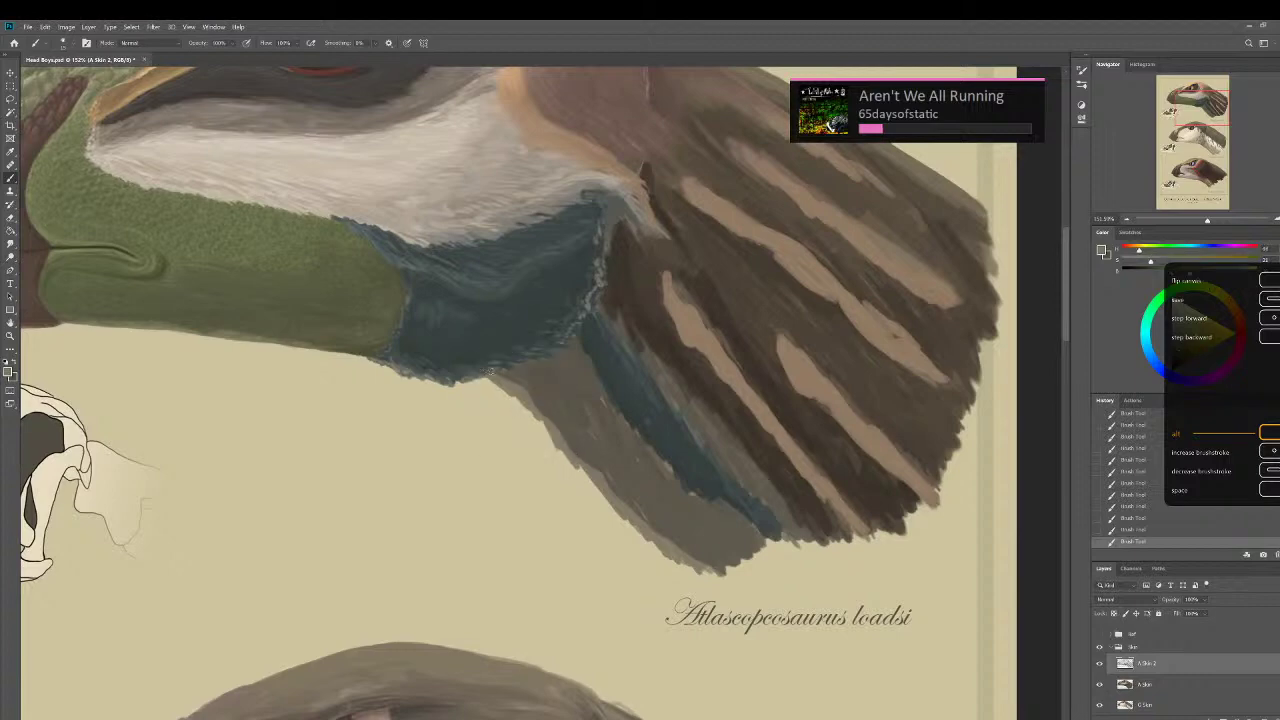
scroll(512, 385, up, 2)
scroll(512, 385, up, 1)
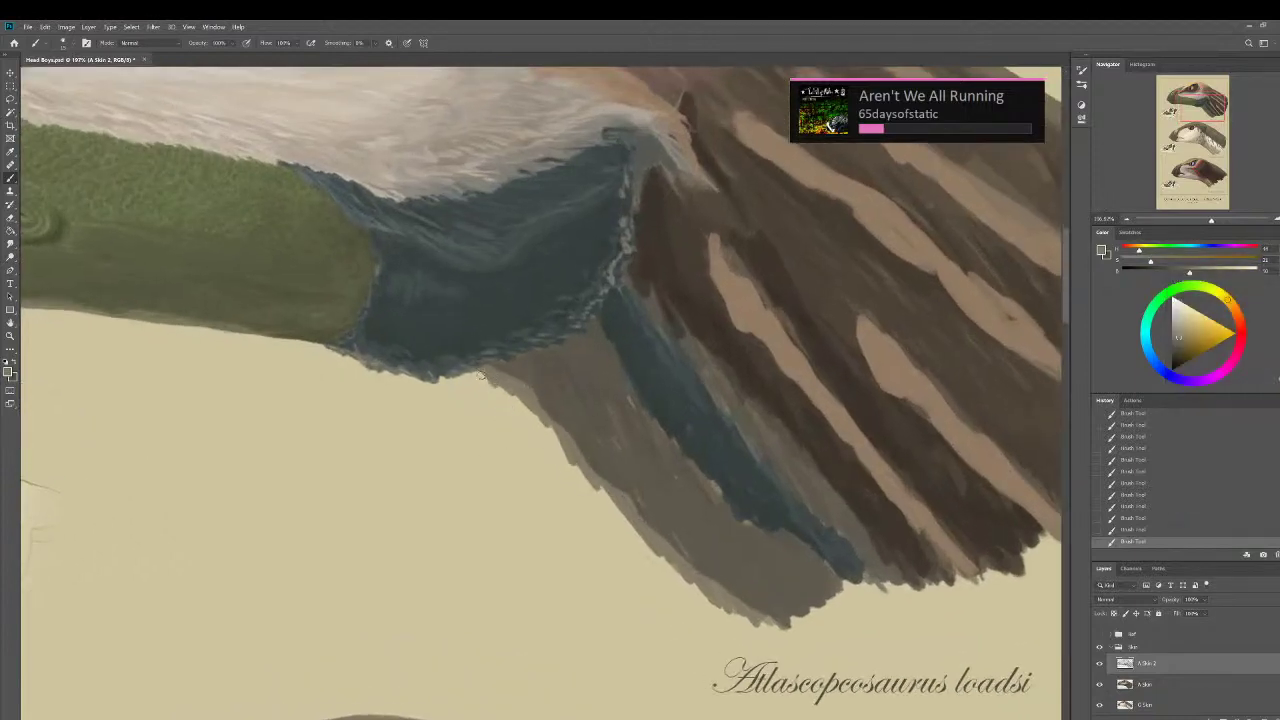
key(bracketleft)
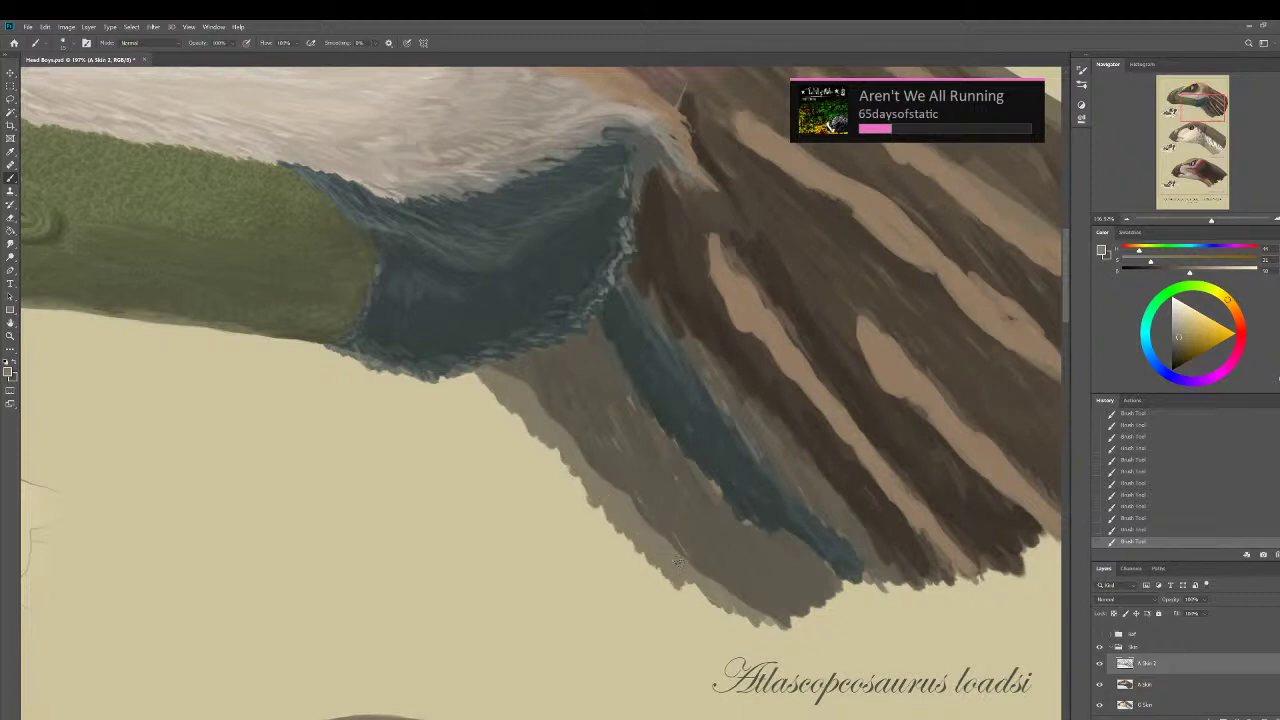
mouse_move(714, 610)
mouse_down()
mouse_move(749, 632)
mouse_move(782, 628)
mouse_up()
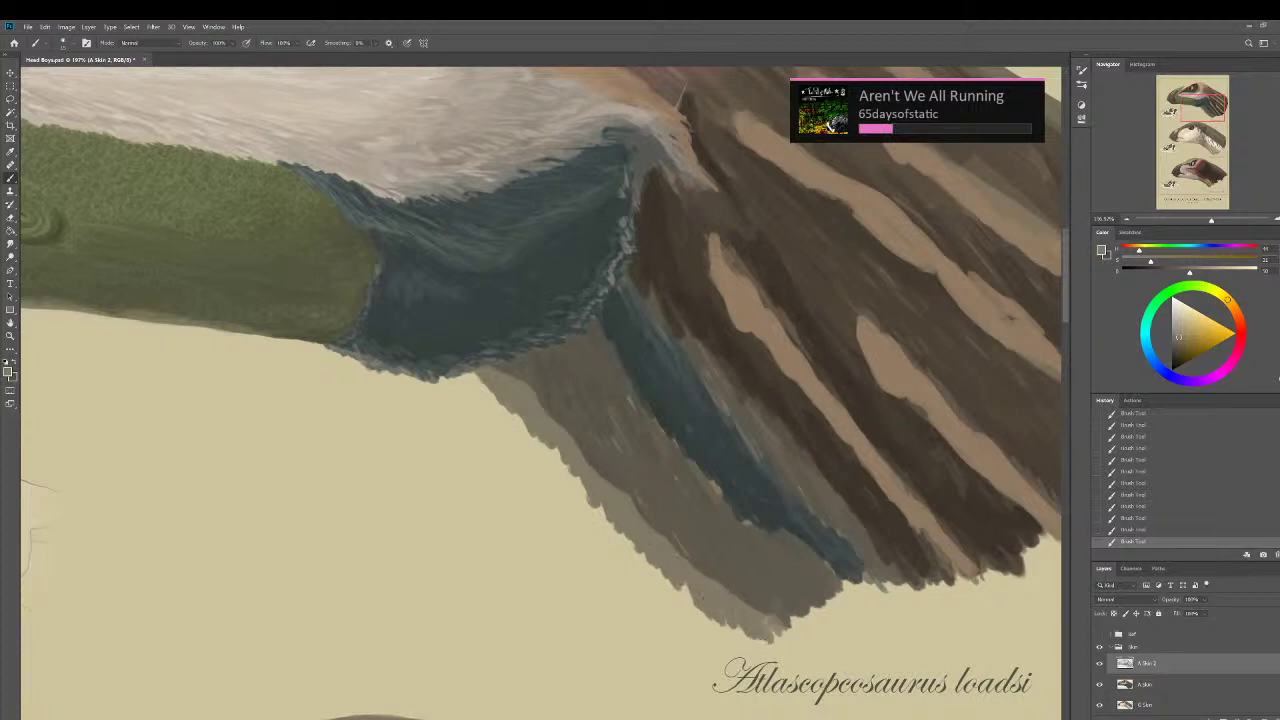
Lighten the grey-brown brush colour and paint a pale band along the full front edge of the neck.
click(1198, 270)
mouse_move(486, 370)
mouse_down()
mouse_move(531, 421)
mouse_move(533, 393)
mouse_move(559, 431)
mouse_up()
mouse_move(557, 435)
mouse_down()
mouse_move(571, 459)
mouse_move(574, 446)
mouse_move(583, 455)
mouse_up()
mouse_move(584, 455)
mouse_down()
mouse_move(660, 558)
mouse_move(666, 545)
mouse_move(704, 612)
mouse_move(698, 572)
mouse_move(710, 600)
mouse_move(712, 570)
mouse_move(735, 612)
mouse_move(748, 608)
mouse_up()
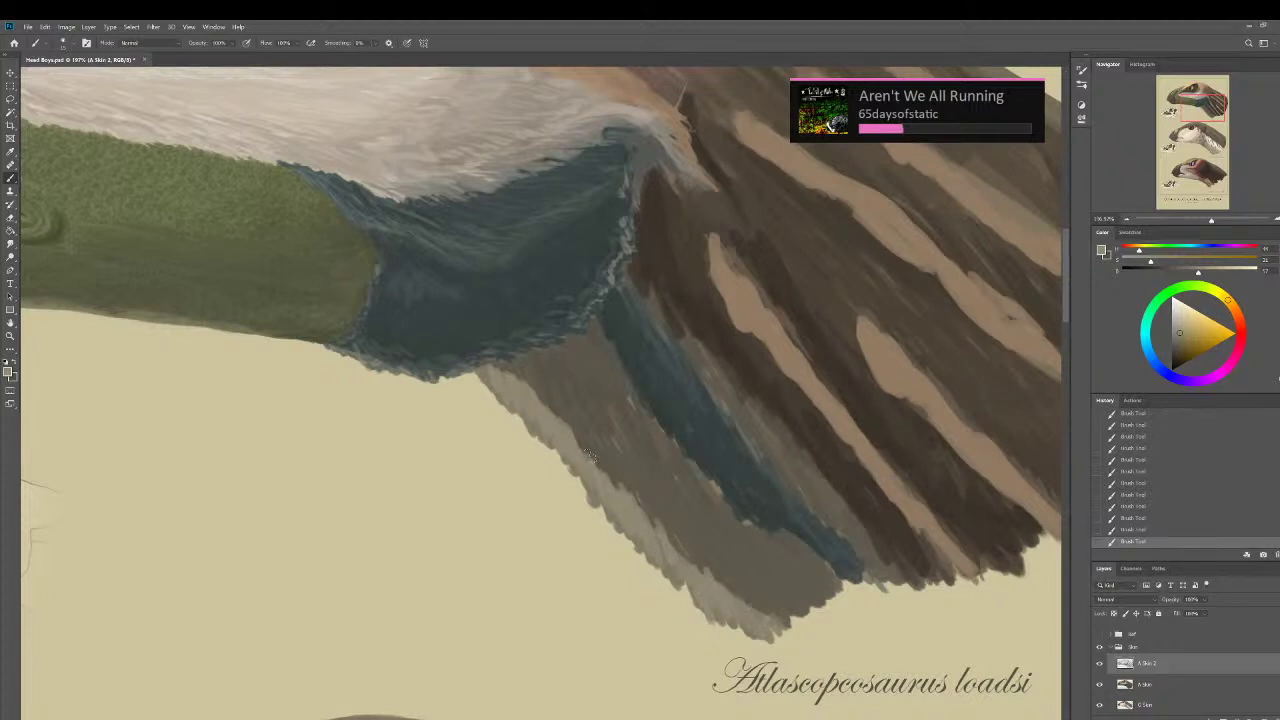
Sample darker greys from the neck and brush fine feather strokes across the pale band, breaking up its inner edge.
alt+click(507, 372)
alt+click(514, 381)
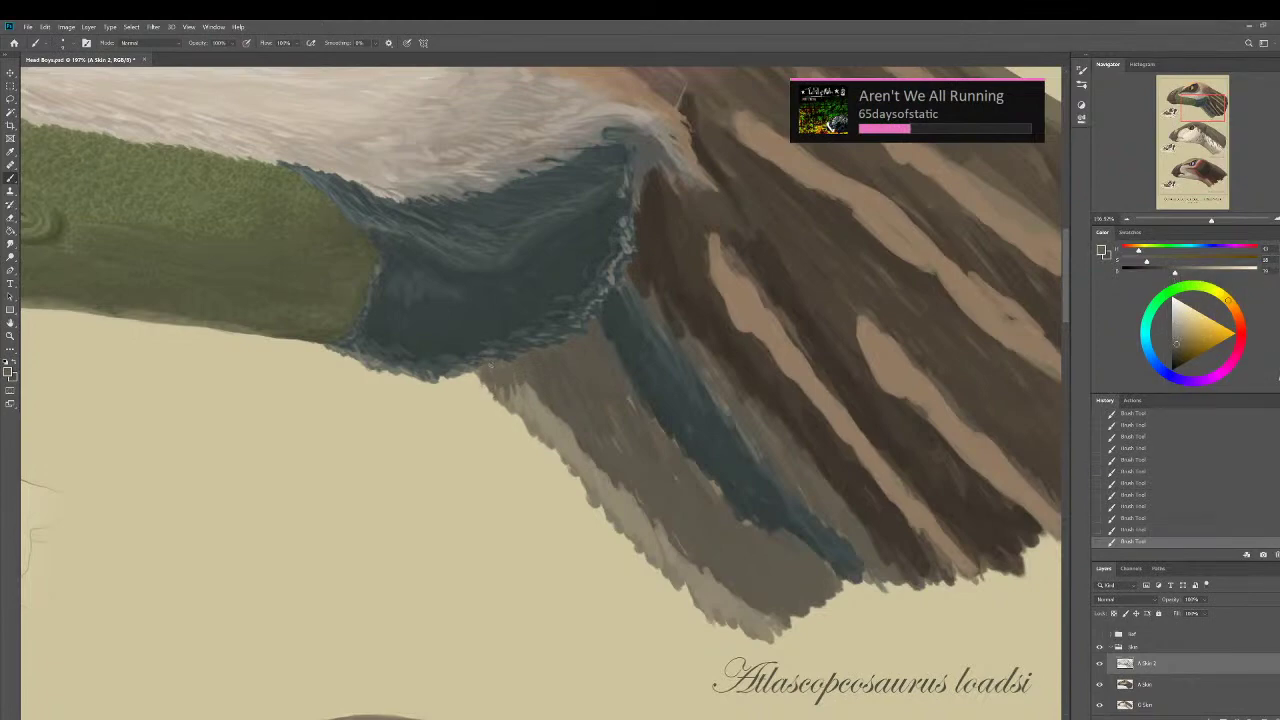
alt+click(541, 372)
drag(514, 362, 516, 398)
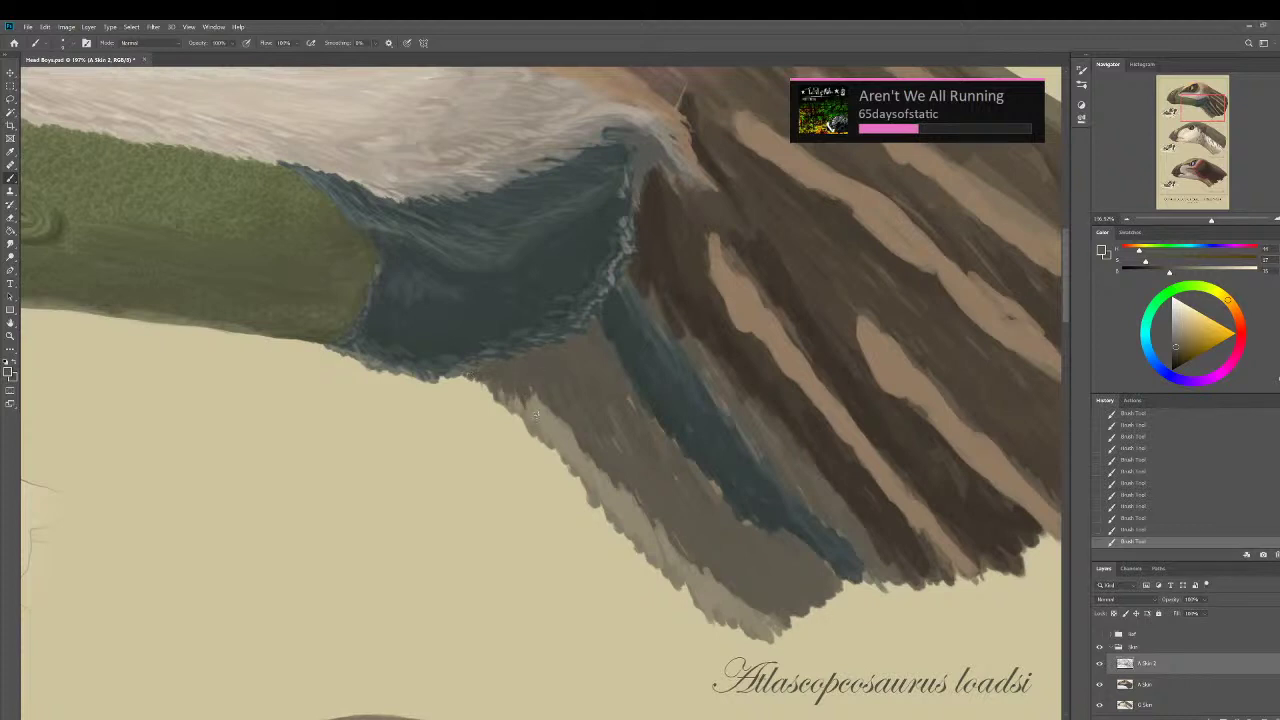
mouse_move(546, 409)
mouse_down()
mouse_move(575, 447)
mouse_move(532, 421)
mouse_move(562, 456)
mouse_move(526, 420)
mouse_move(530, 436)
mouse_move(578, 466)
mouse_move(576, 480)
mouse_move(568, 428)
mouse_up()
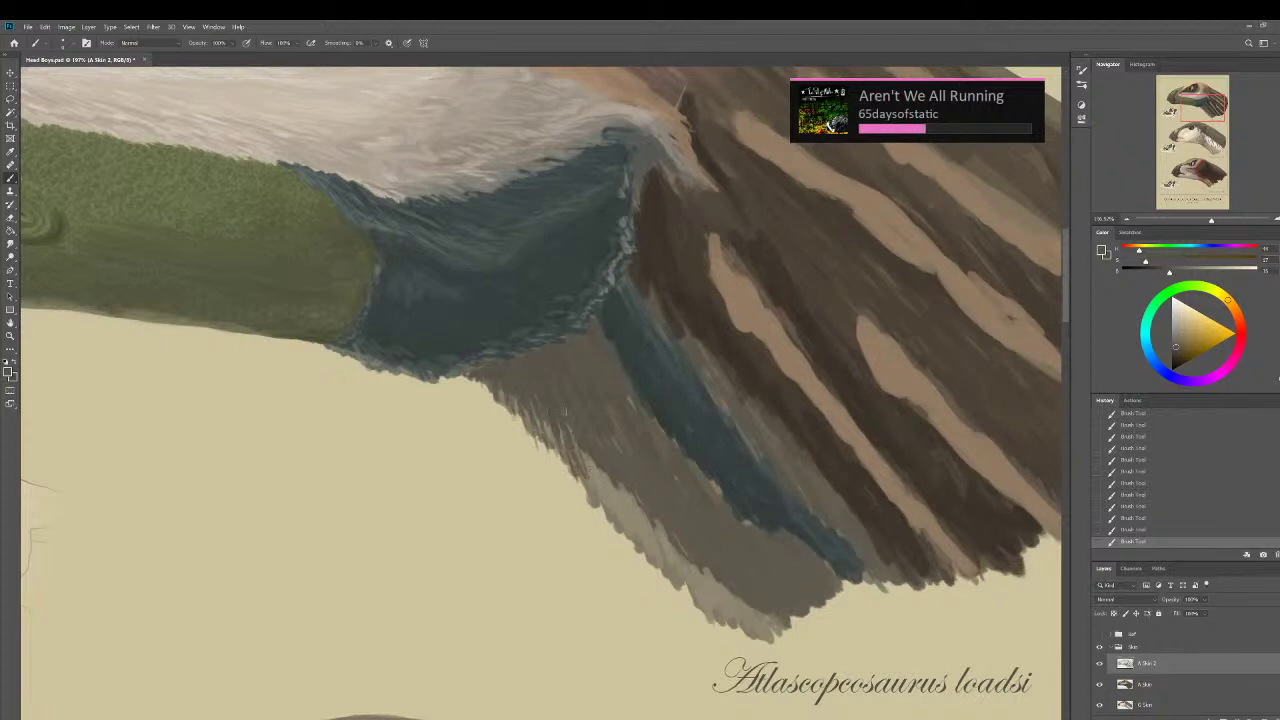
drag(583, 453, 590, 471)
mouse_move(572, 390)
mouse_down()
mouse_move(598, 468)
mouse_move(594, 506)
mouse_move(617, 487)
mouse_up()
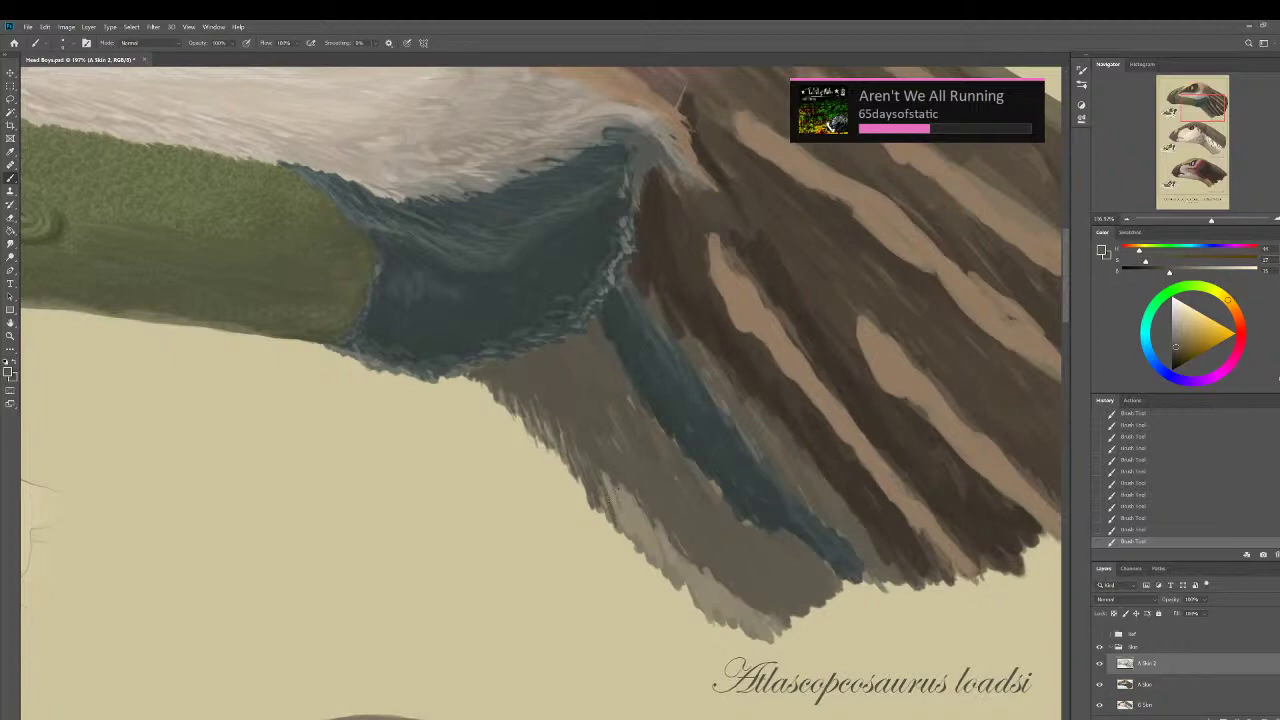
scroll(612, 497, down, 6)
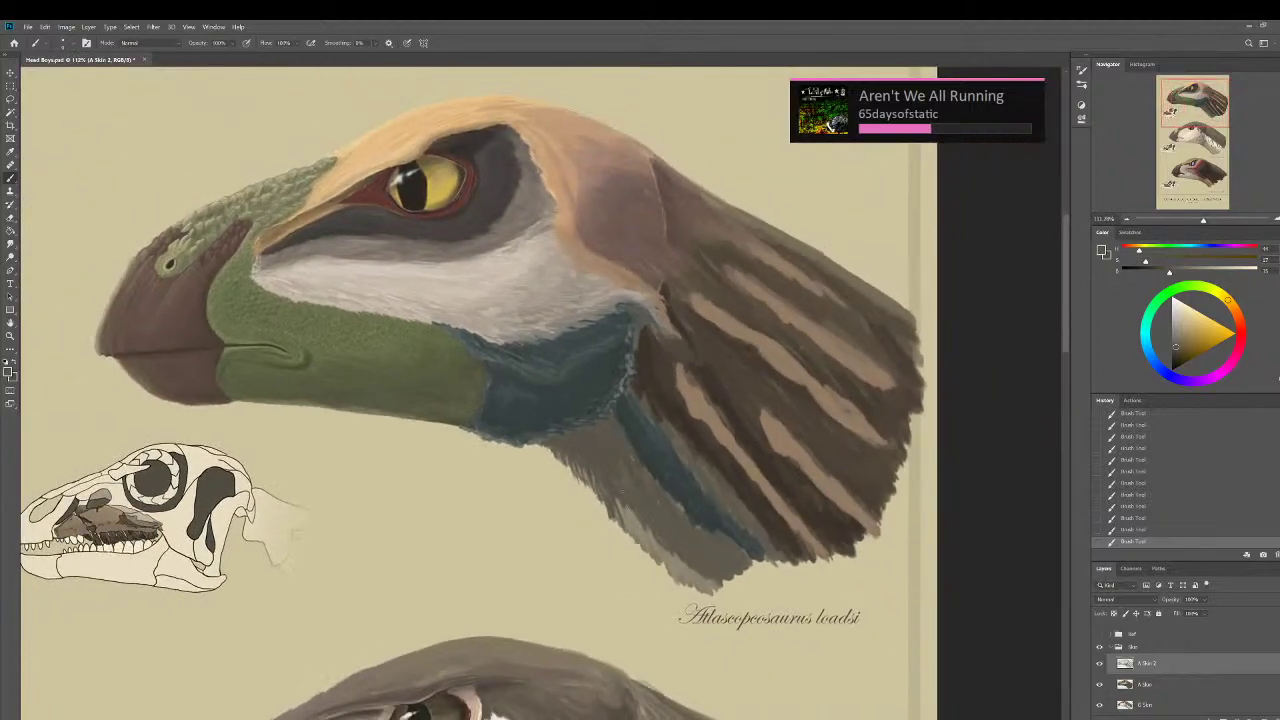
mouse_move(620, 505)
mouse_down()
mouse_move(692, 578)
mouse_move(688, 568)
mouse_up()
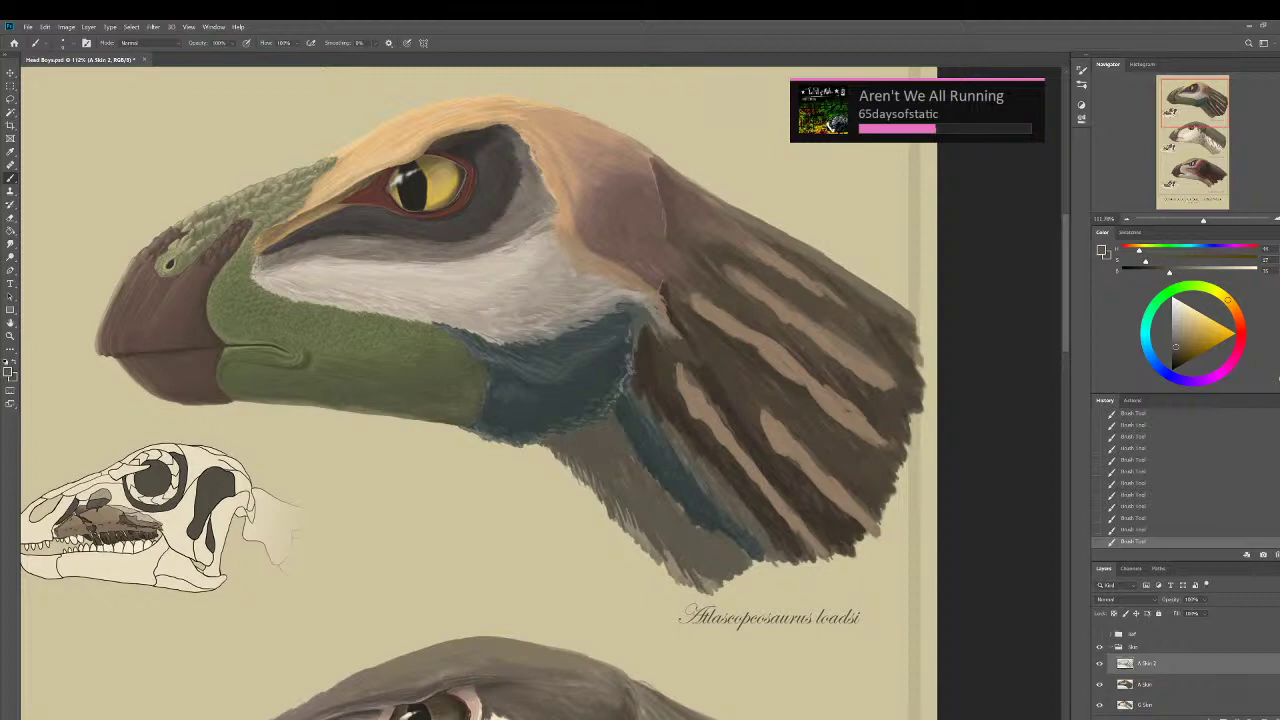
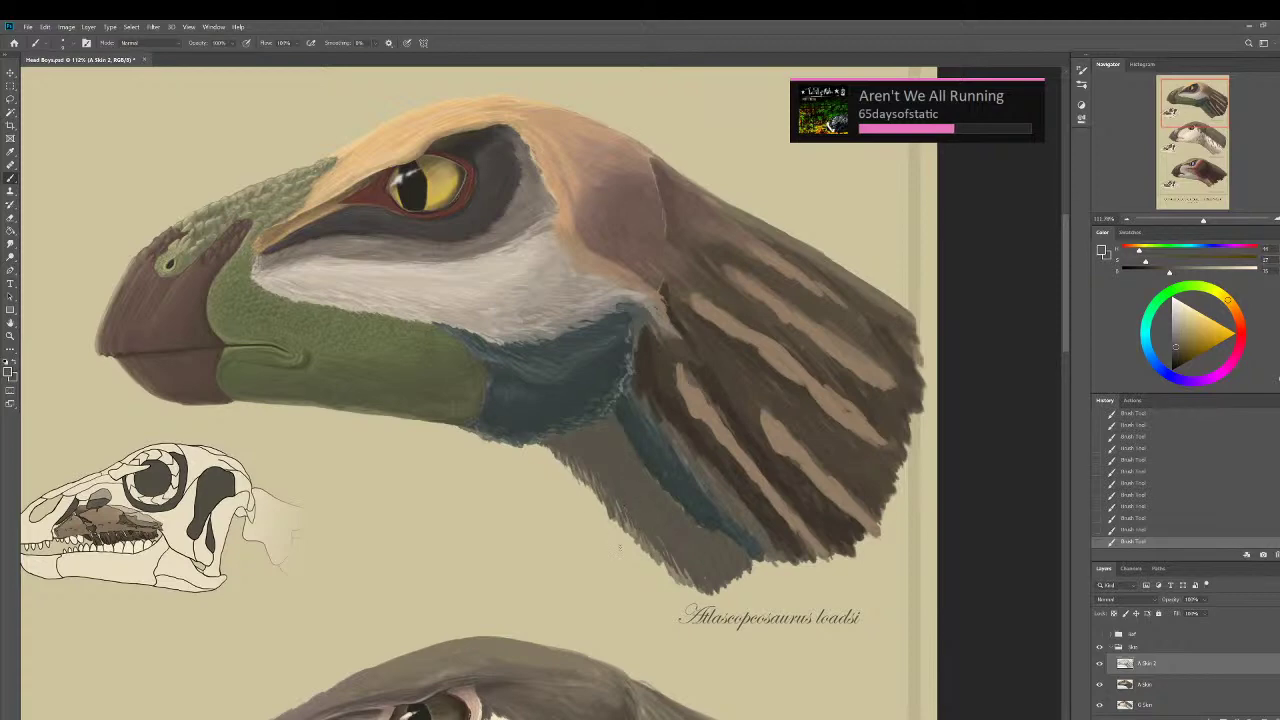
Sample the neck's grey, brighten it to near white, and brush fine highlight feathers along the neck's front edge.
scroll(634, 561, up, 3)
alt+click(632, 517)
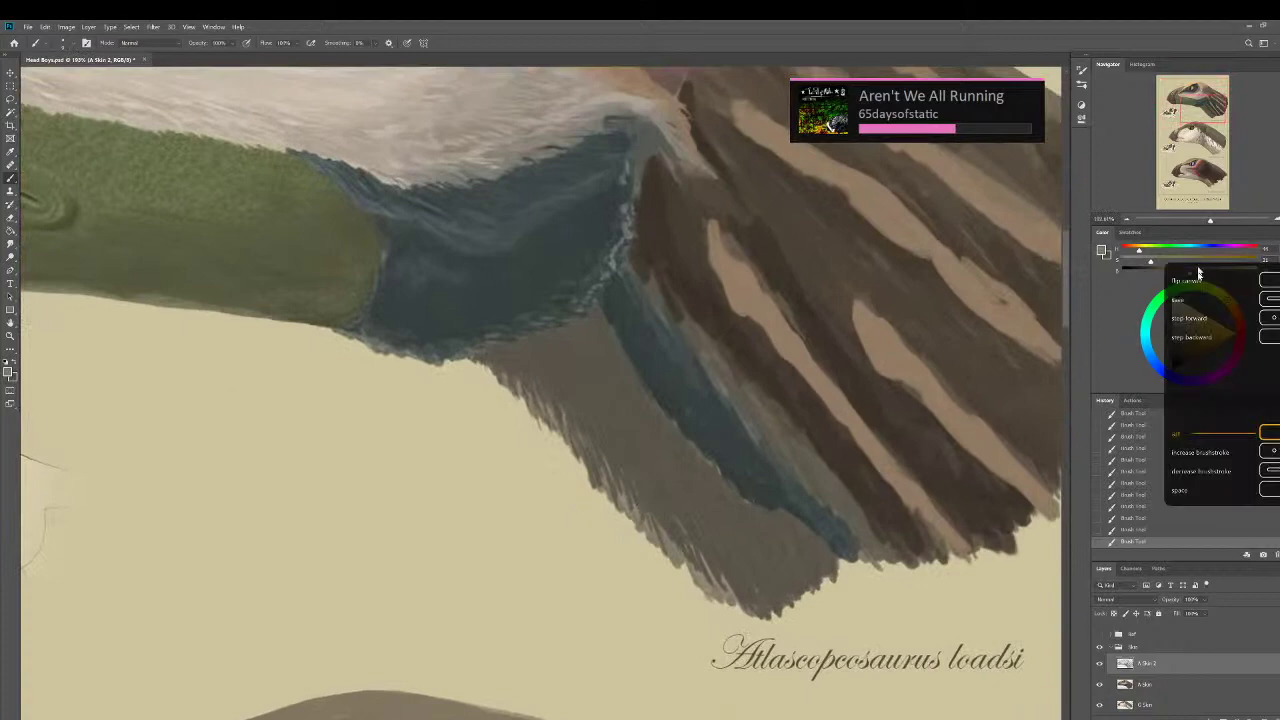
click(1202, 270)
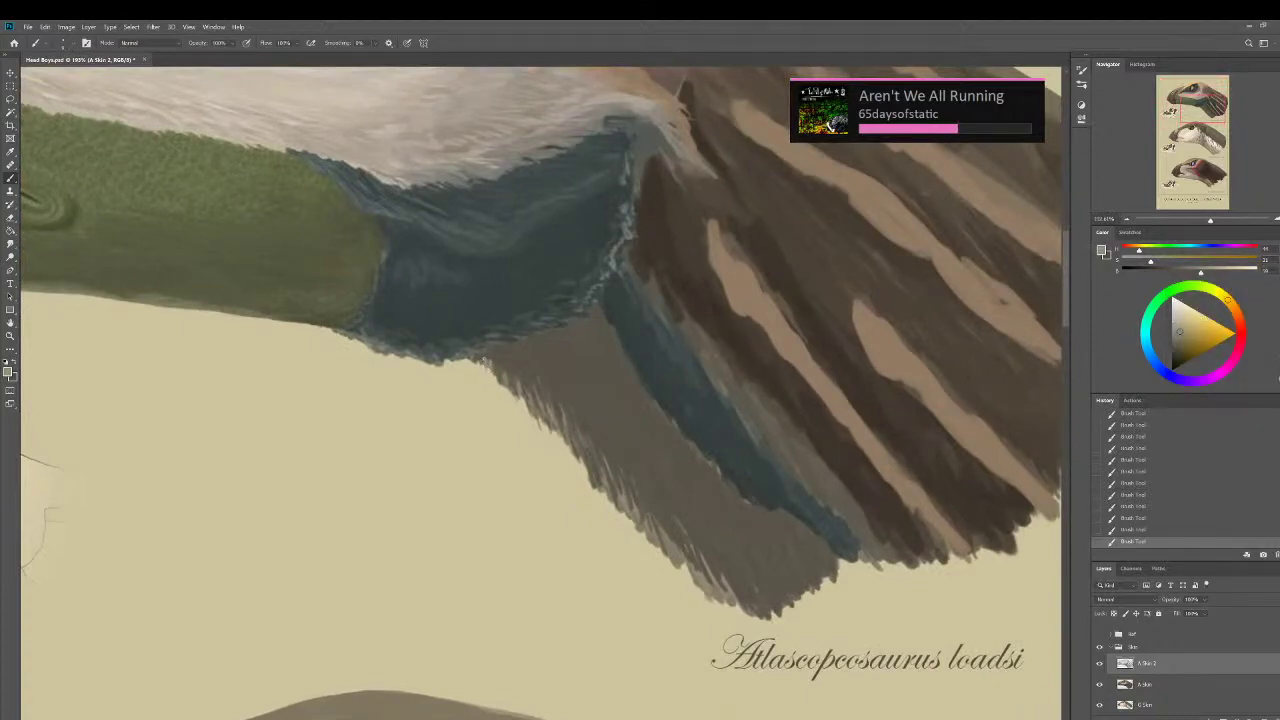
click(1219, 273)
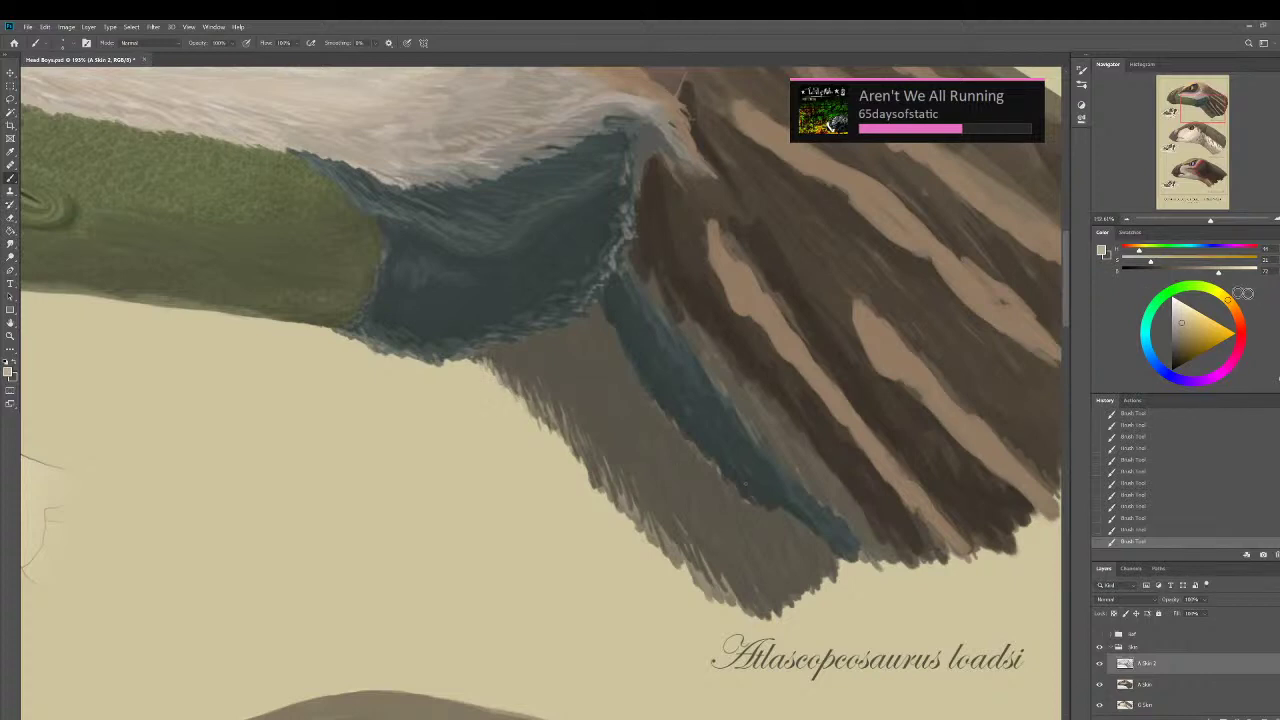
click(1242, 272)
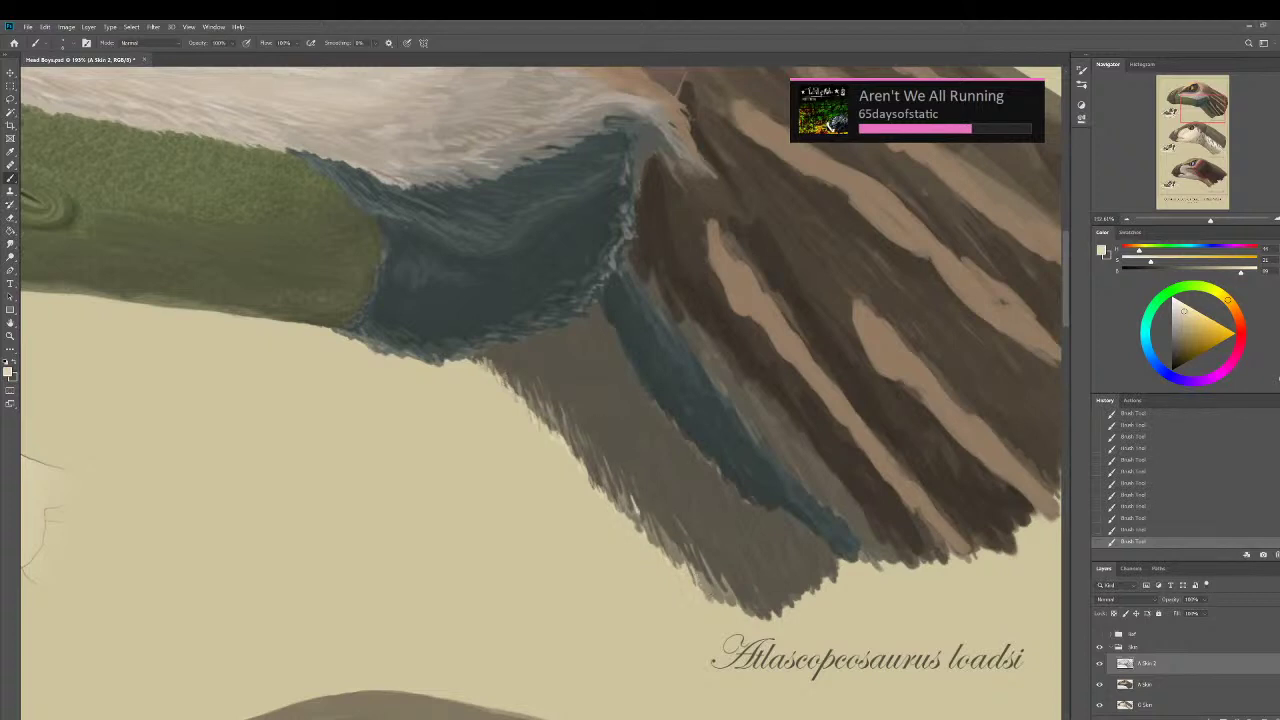
drag(590, 432, 591, 460)
Sample muted tones from the highlight feathers and blend more fine strokes around them on the neck's front edge.
alt+click(588, 457)
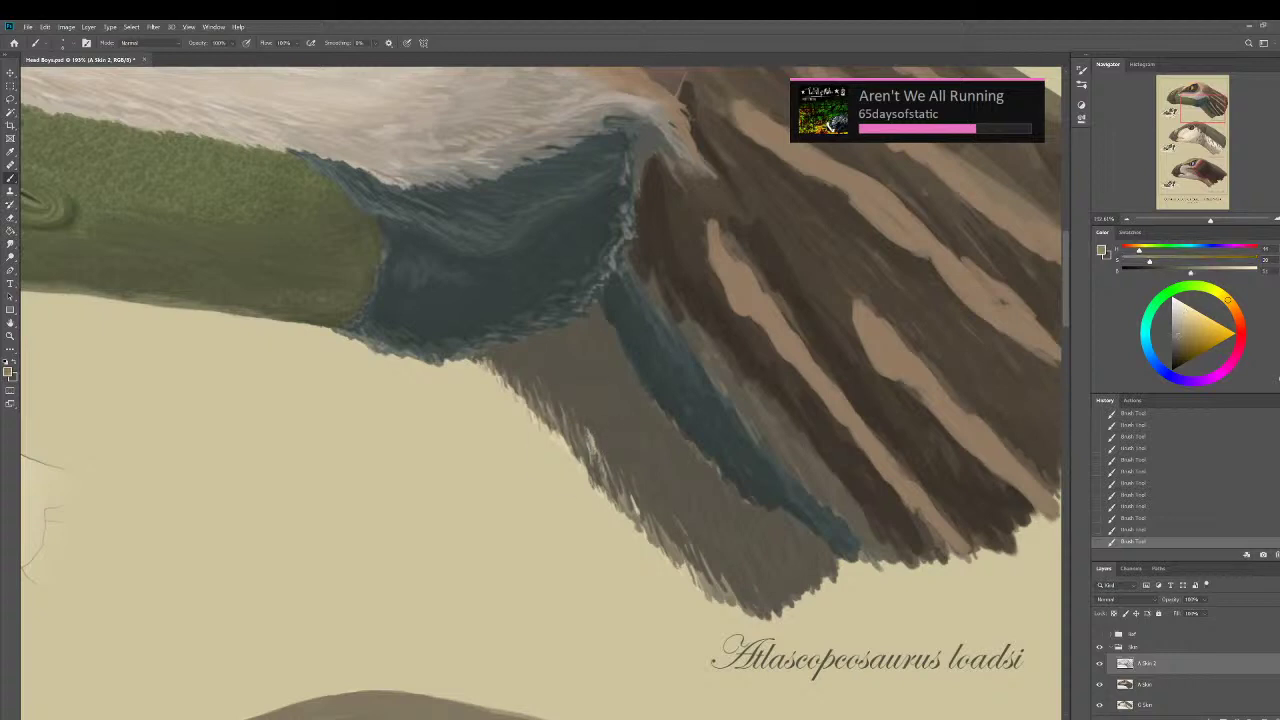
alt+click(592, 452)
drag(600, 449, 621, 499)
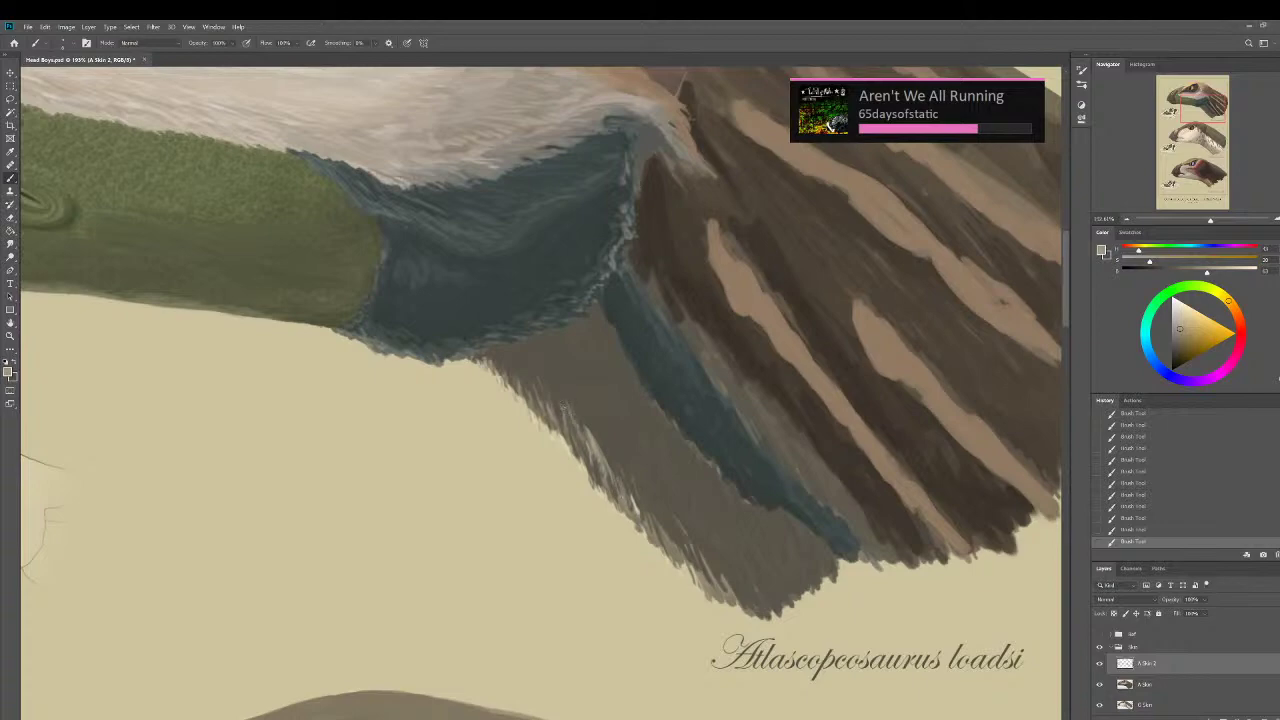
Darken the brown-grey brush colour and brush fine shadow feathers just behind the pale upper front edge of the neck.
alt+scroll(545, 394, down, 6)
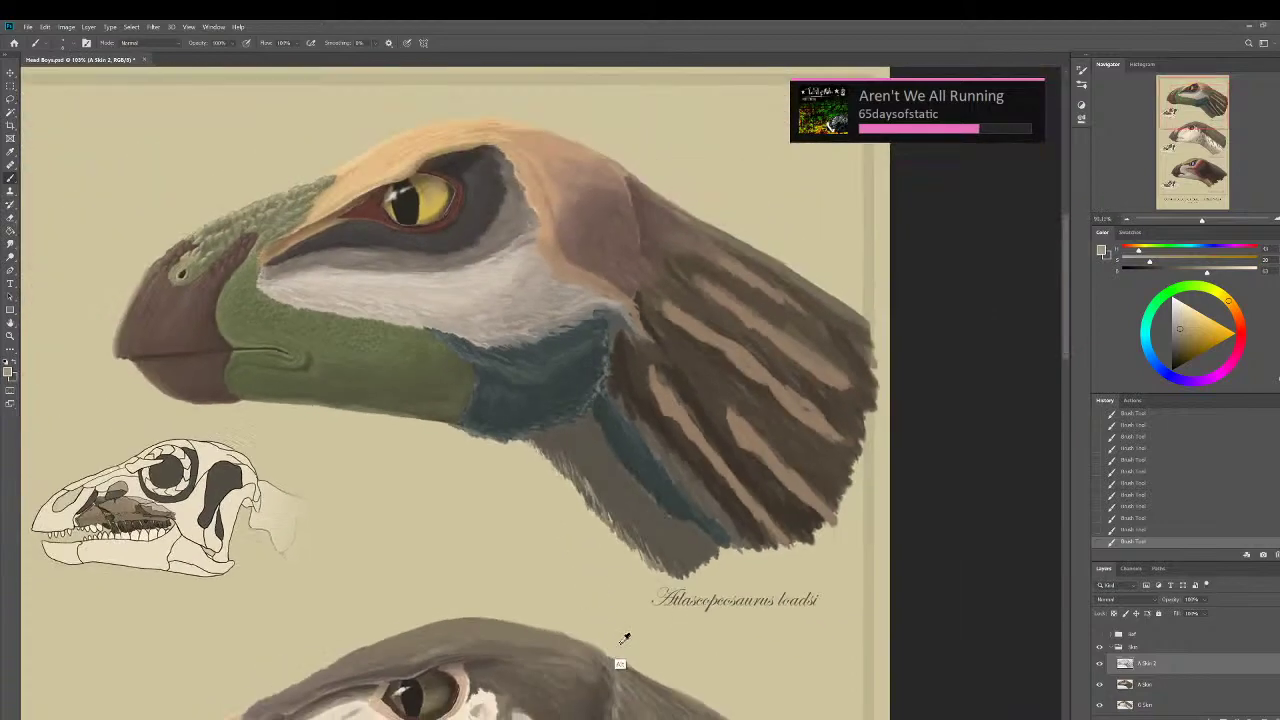
alt+scroll(650, 548, up, 5)
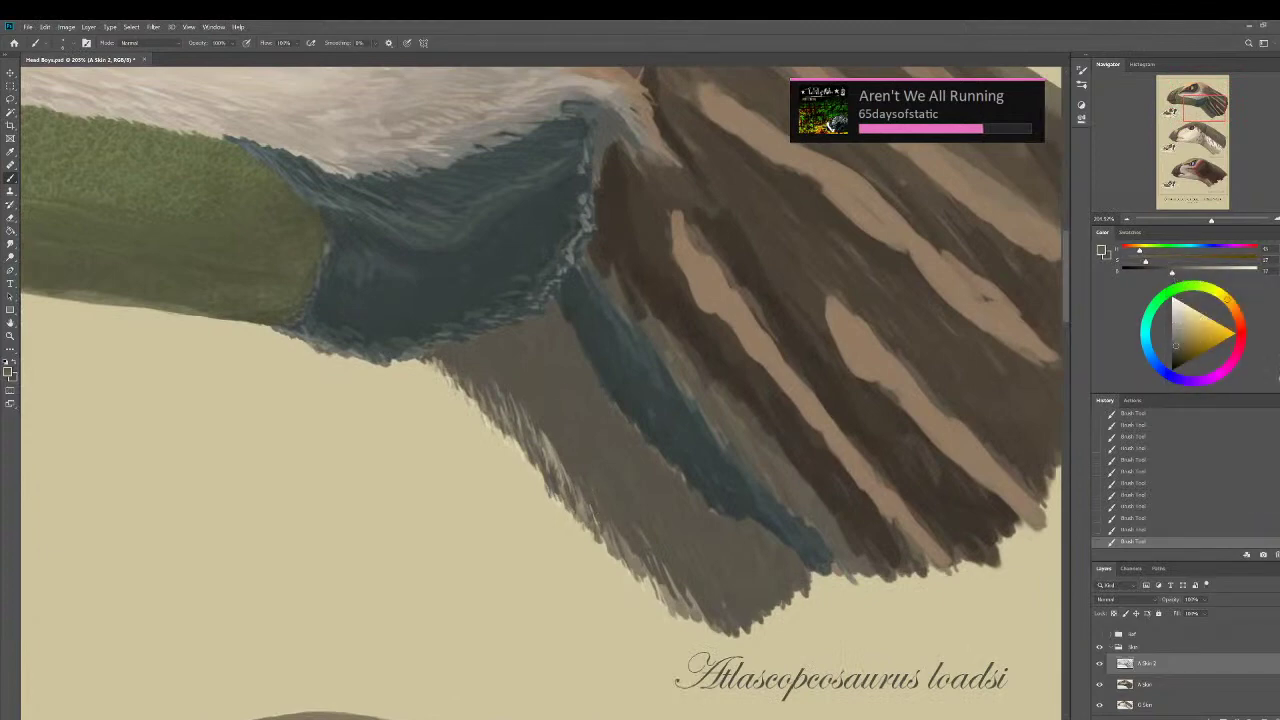
click(1149, 272)
drag(517, 391, 523, 411)
alt+click(520, 398)
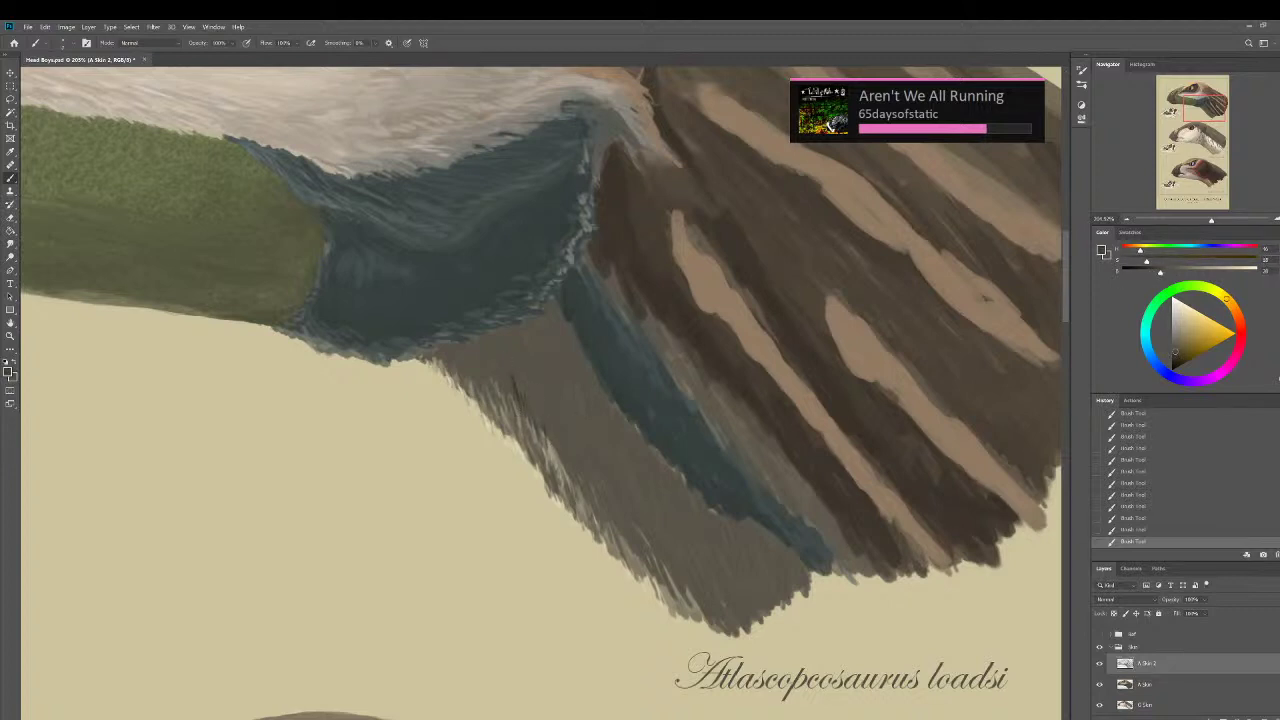
drag(527, 404, 550, 448)
drag(504, 372, 512, 384)
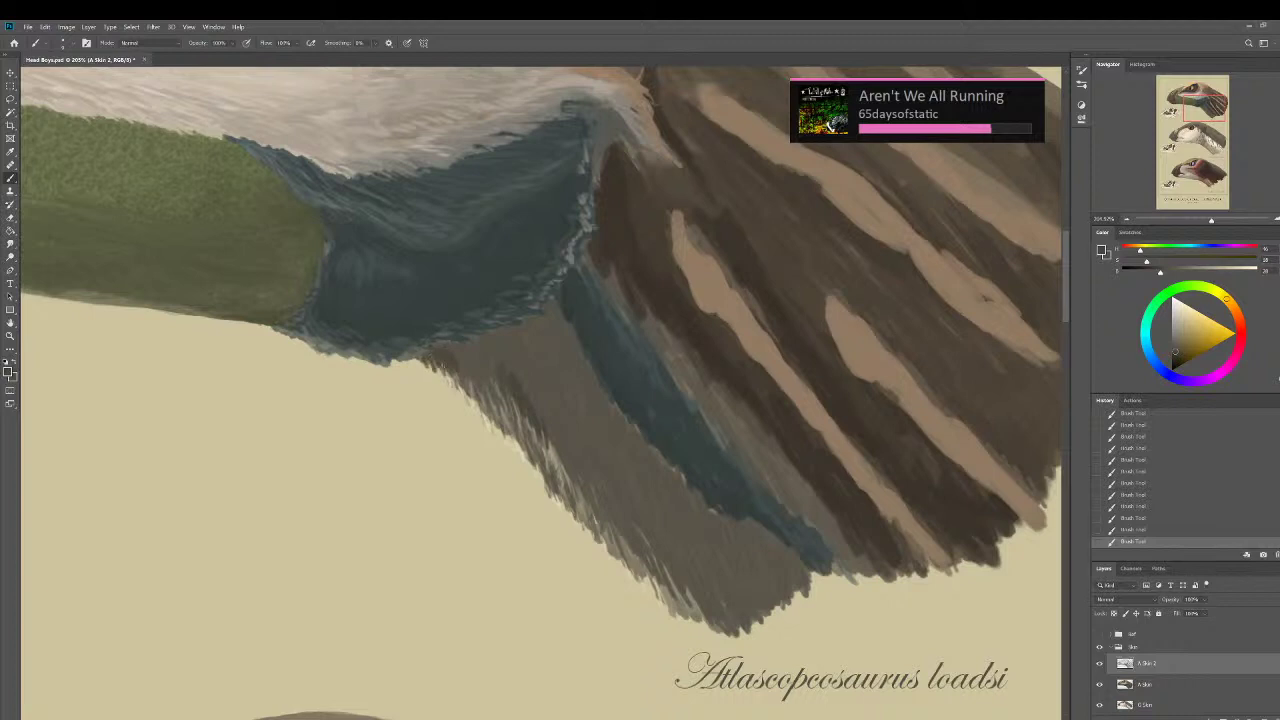
Undo the last four brush strokes and repaint dark feathers on the neck just beneath the teal throat patch.
key(ctrl+alt+z)
key(ctrl+alt+z)
key(ctrl+alt+z)
key(ctrl+alt+z)
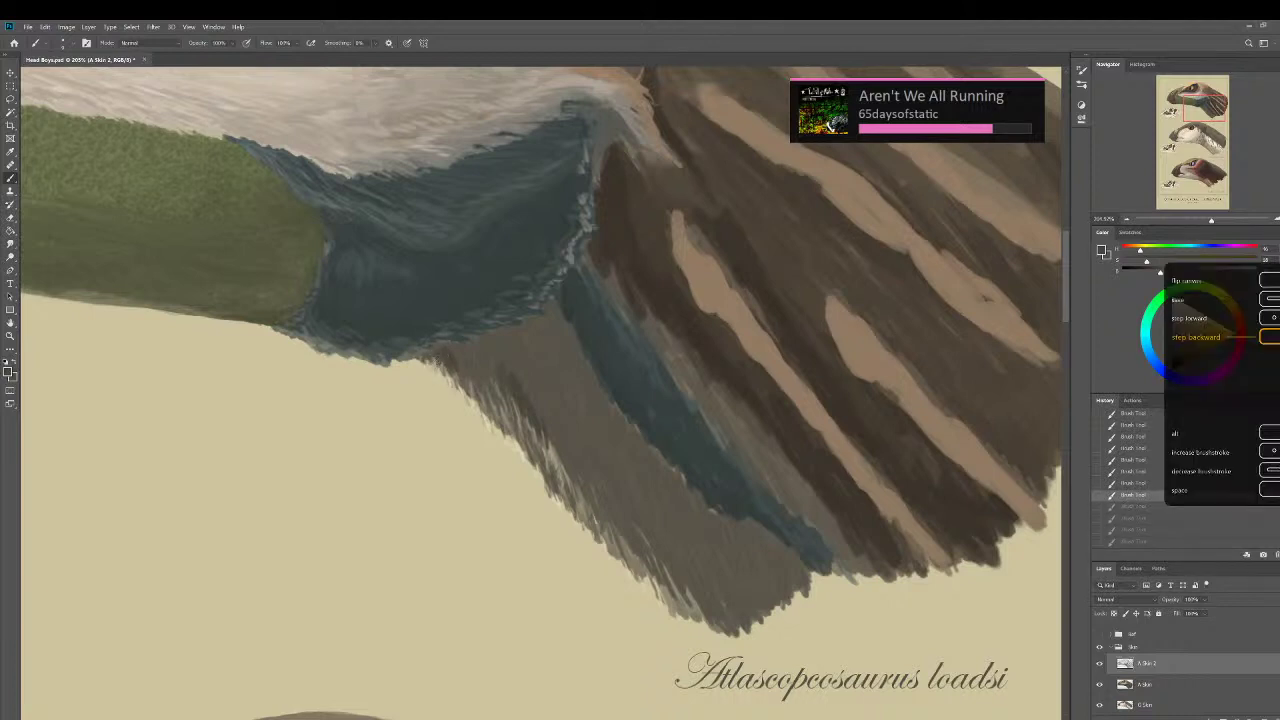
scroll(453, 357, up, 1)
mouse_move(458, 354)
mouse_down()
mouse_move(451, 346)
mouse_move(494, 366)
mouse_move(483, 351)
mouse_up()
click(479, 369)
Shade the neck with dark feather strokes beneath the throat patch's rear part and along the lower front edge.
scroll(497, 350, down, 3)
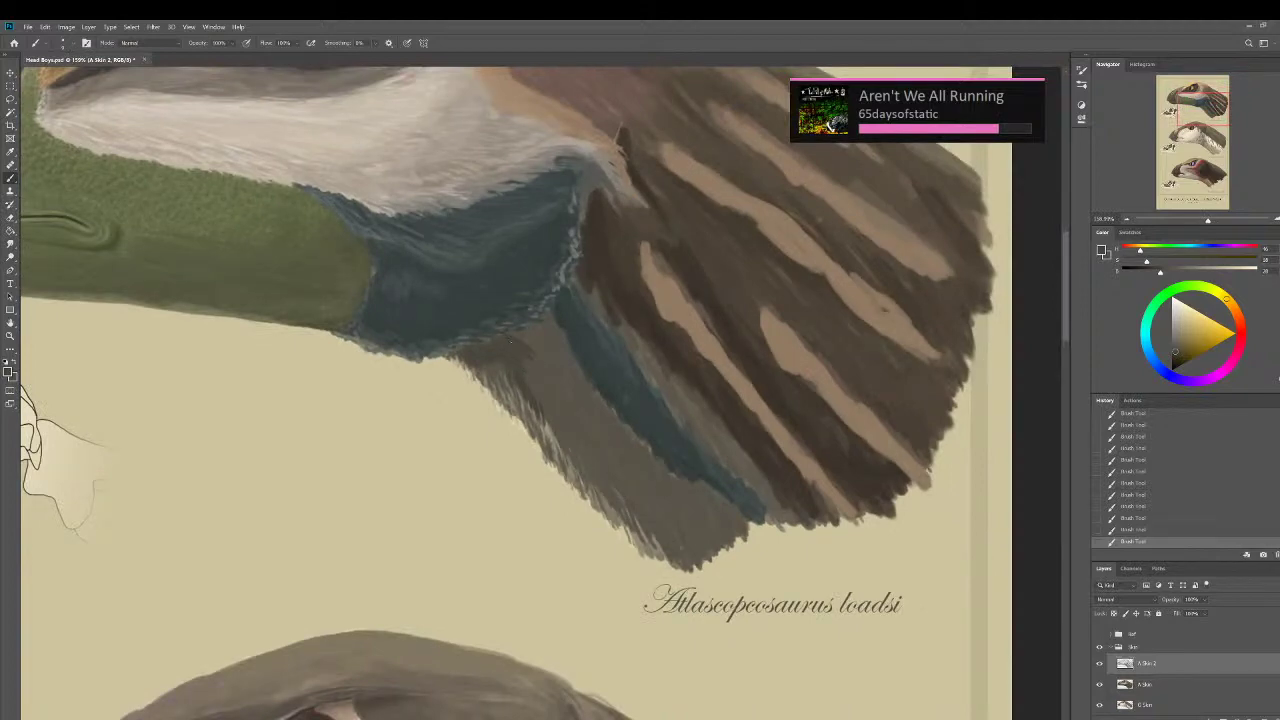
drag(512, 339, 542, 346)
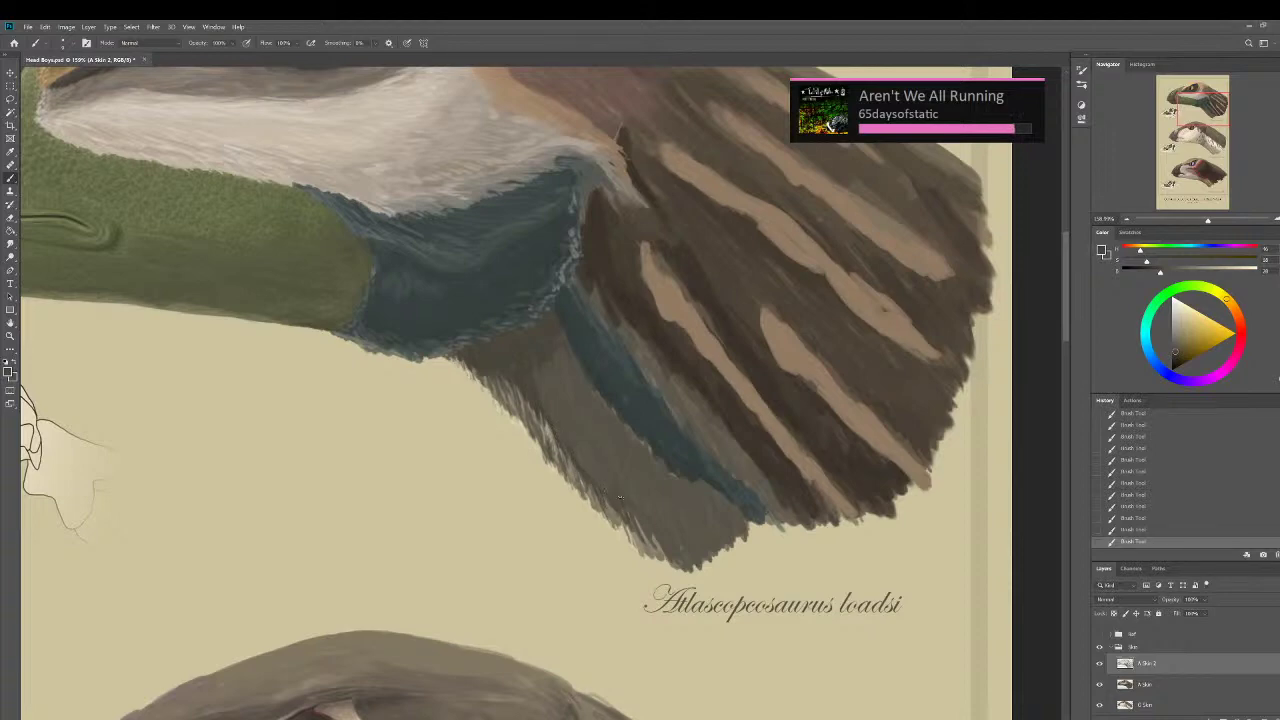
drag(633, 513, 662, 551)
Sample brown-grey tones from the upper neck and brush fine feather strokes down the grey front strip to its lower edge.
alt+click(543, 351)
alt+click(539, 356)
alt+click(544, 351)
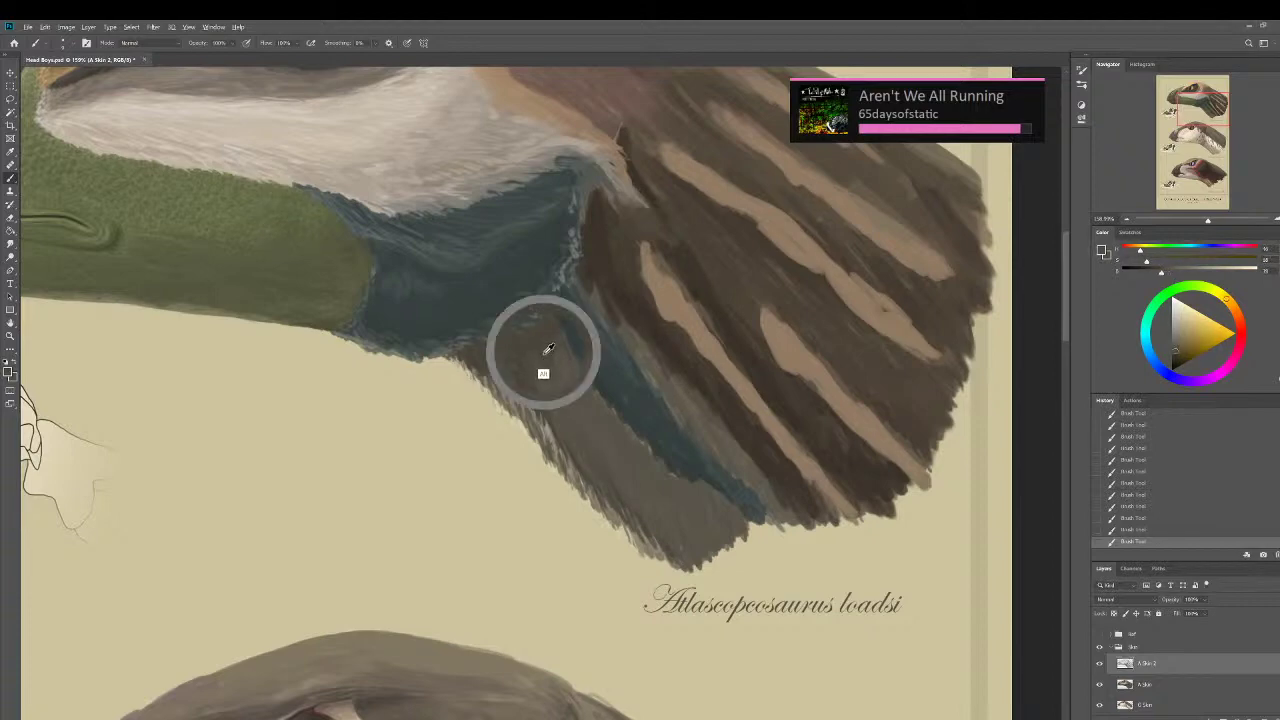
alt+click(545, 375)
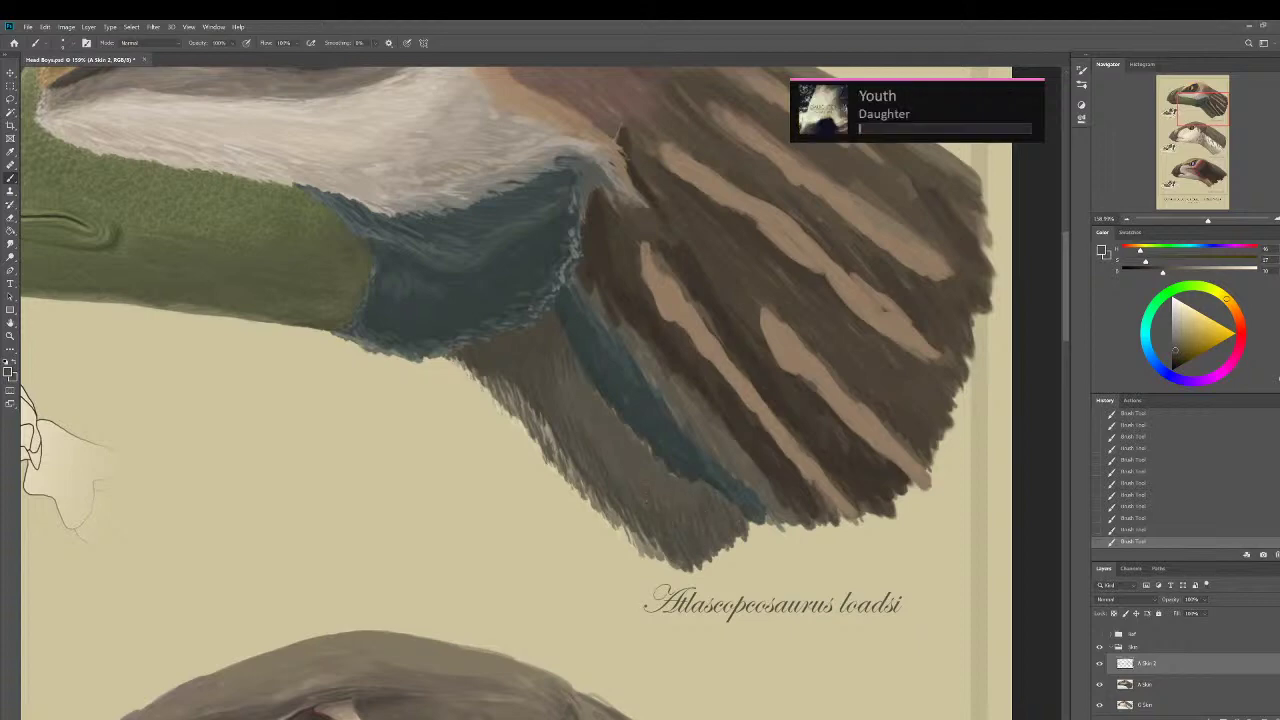
key(XF86AudioNext)
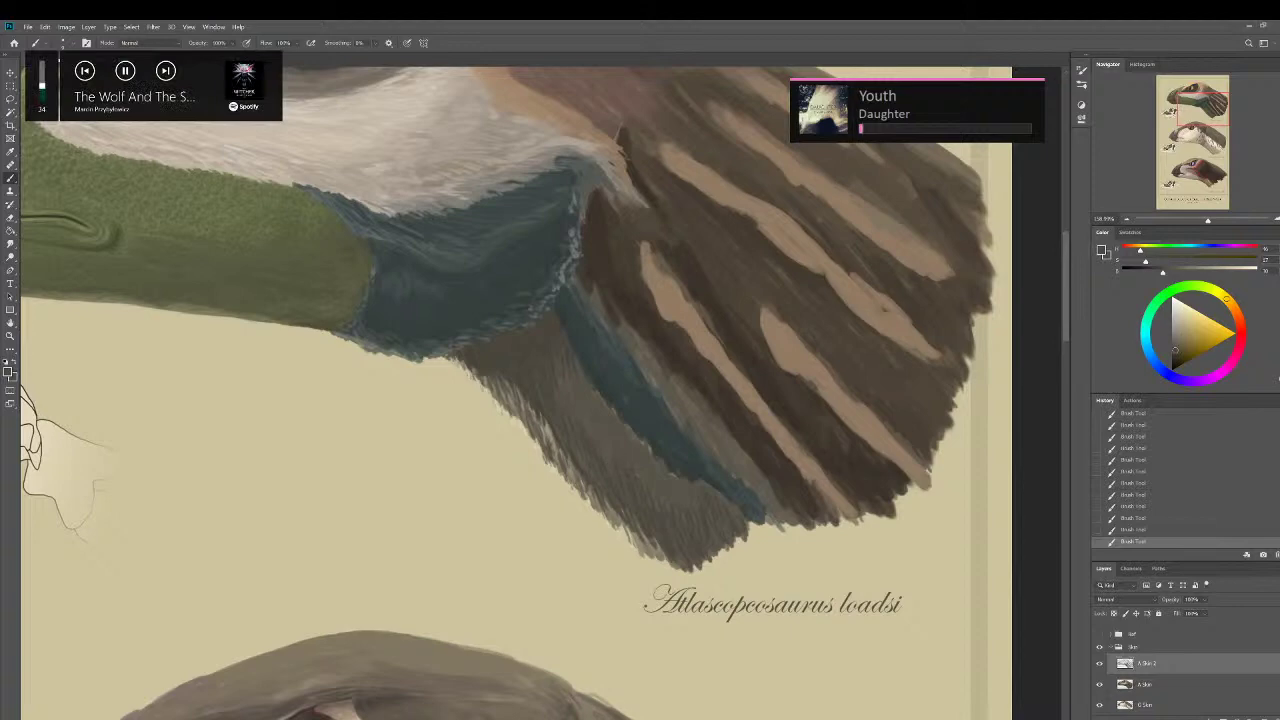
key(XF86AudioNext)
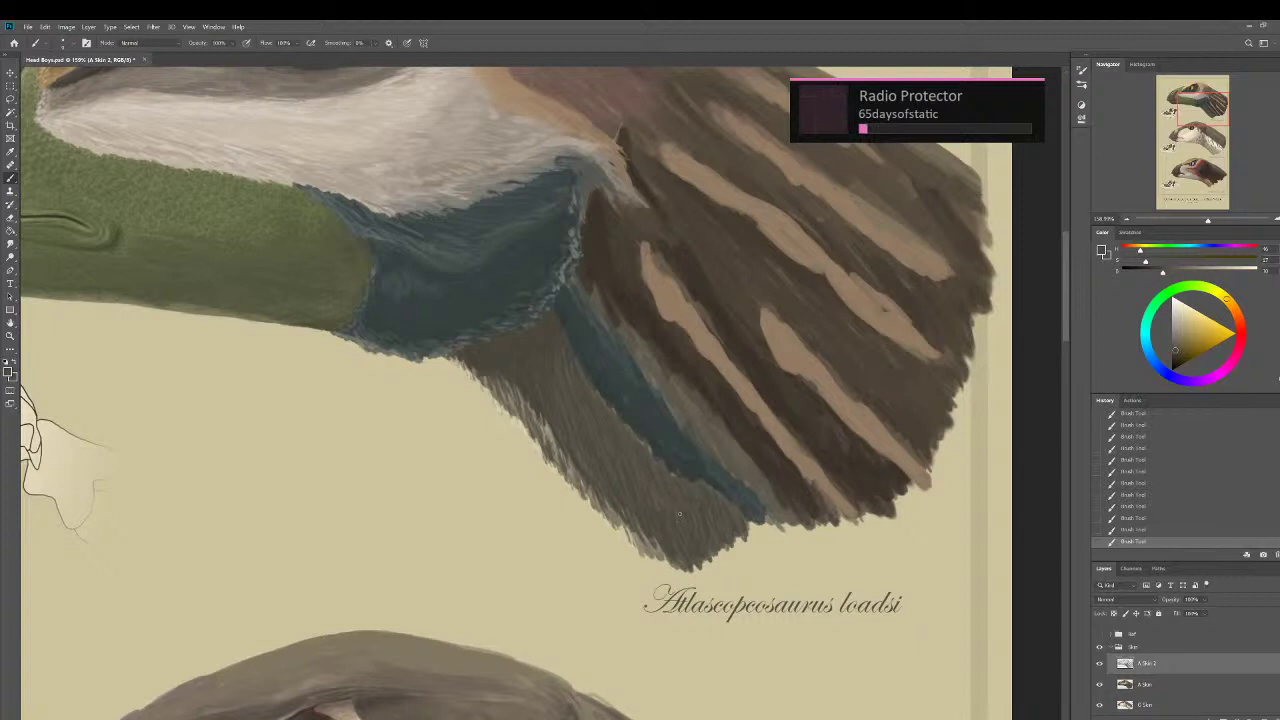
drag(643, 531, 657, 555)
Sample muted teal tones and shade the teal neck stripe behind the grey strip with soft strokes and darker accents.
scroll(620, 496, down, 6)
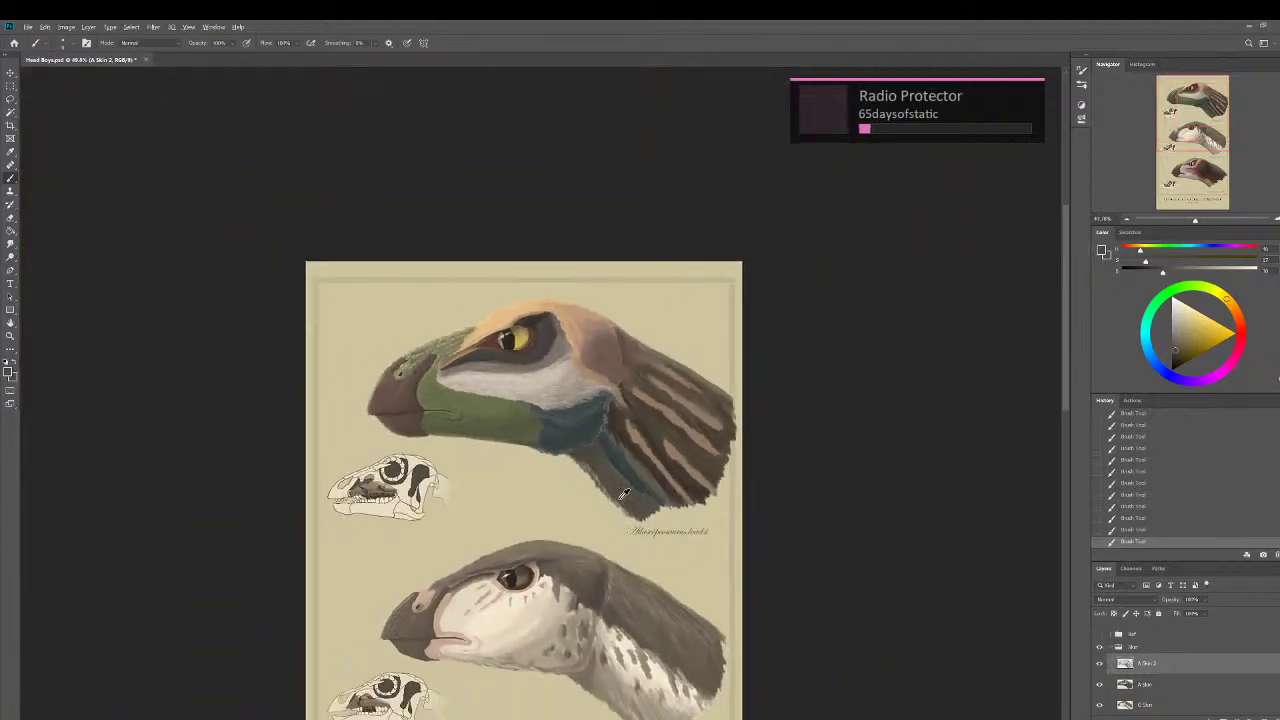
scroll(622, 493, up, 6)
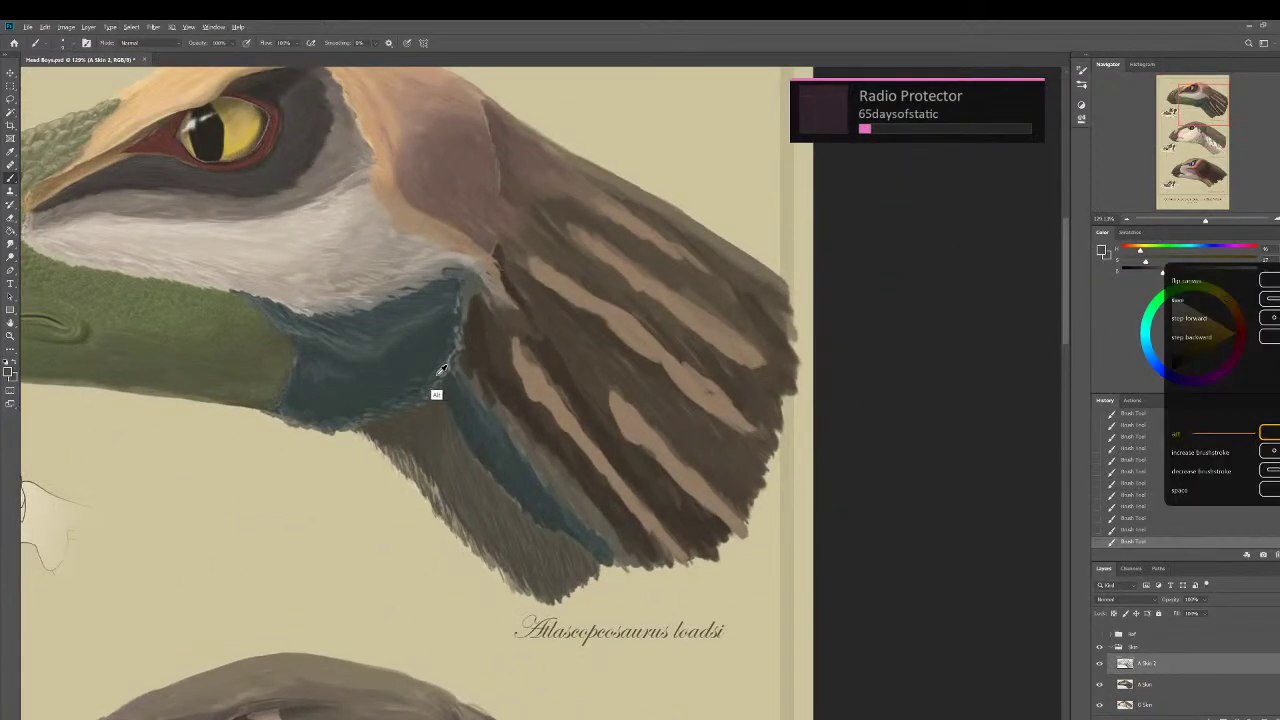
scroll(443, 400, up, 1)
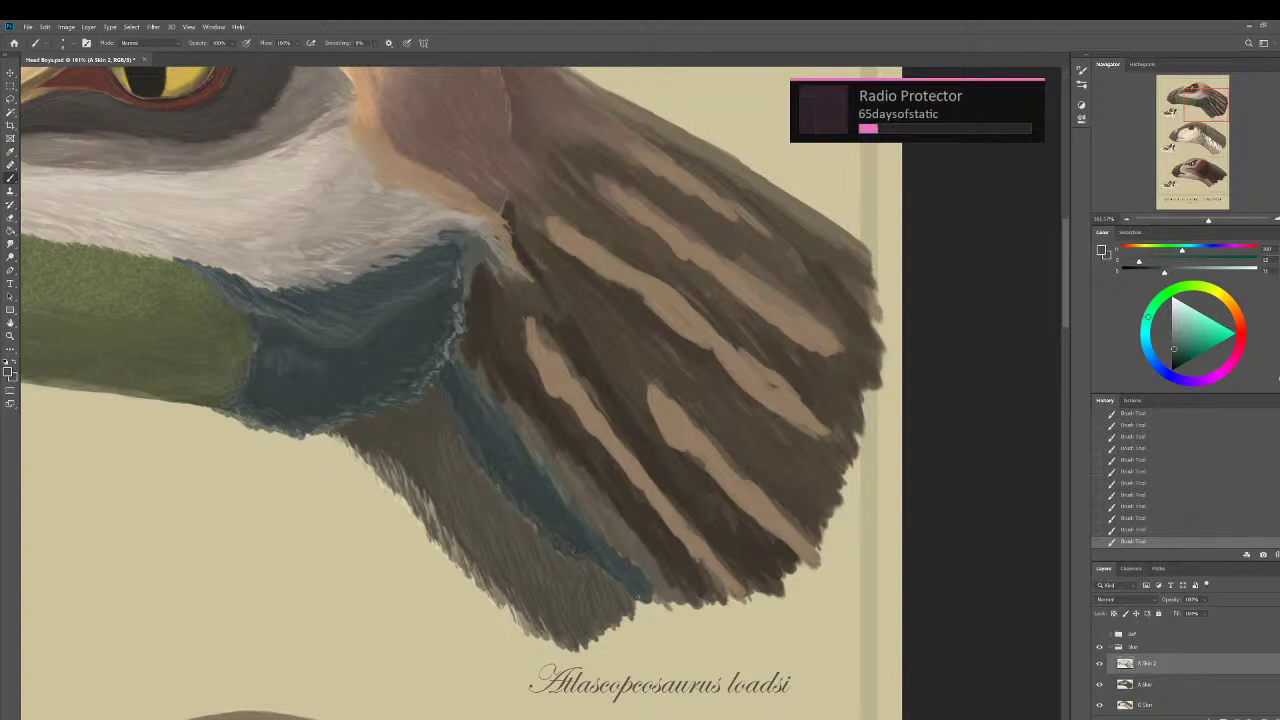
alt+click(517, 500)
alt+click(489, 416)
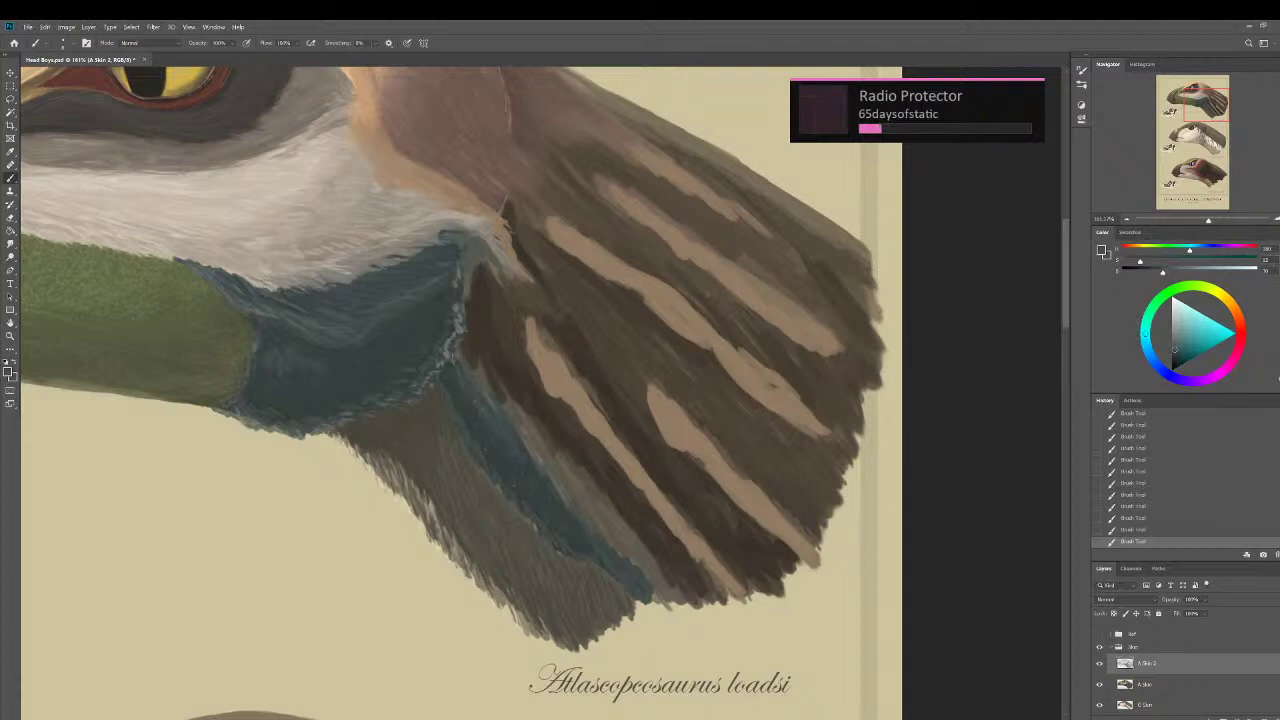
alt+click(404, 380)
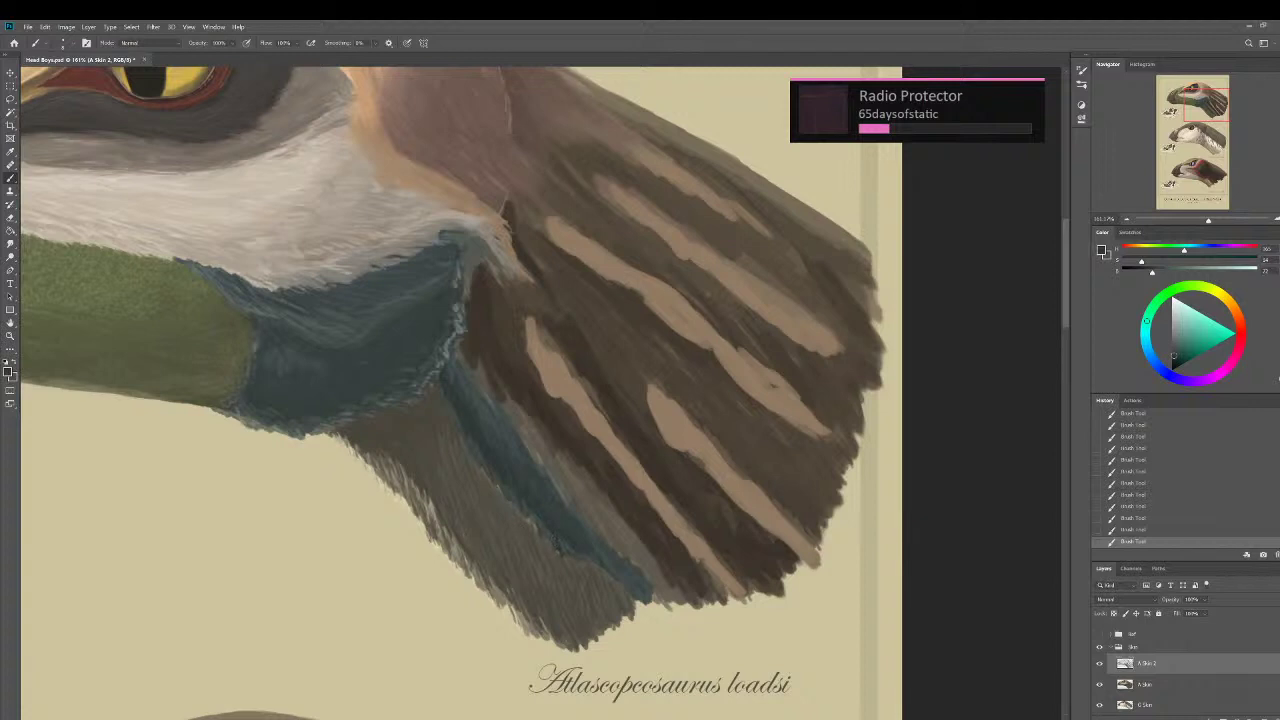
drag(513, 499, 521, 519)
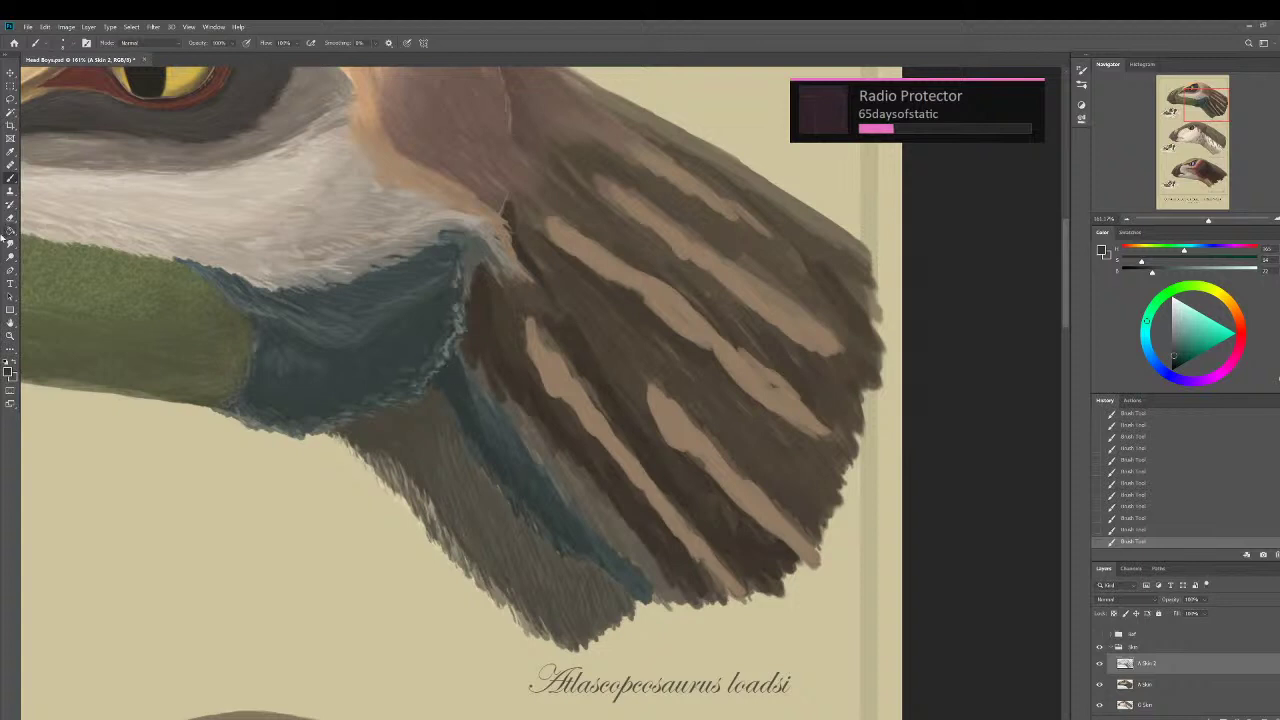
Smudge the feathers along the grey neck strip and blend the teal stripe's edge into it.
click(10, 243)
drag(443, 429, 455, 498)
drag(424, 456, 436, 490)
drag(416, 466, 431, 498)
mouse_move(412, 474)
mouse_down()
mouse_move(430, 506)
mouse_move(418, 495)
mouse_up()
mouse_move(391, 452)
mouse_down()
mouse_move(404, 479)
mouse_move(372, 462)
mouse_move(442, 506)
mouse_move(472, 570)
mouse_move(475, 548)
mouse_up()
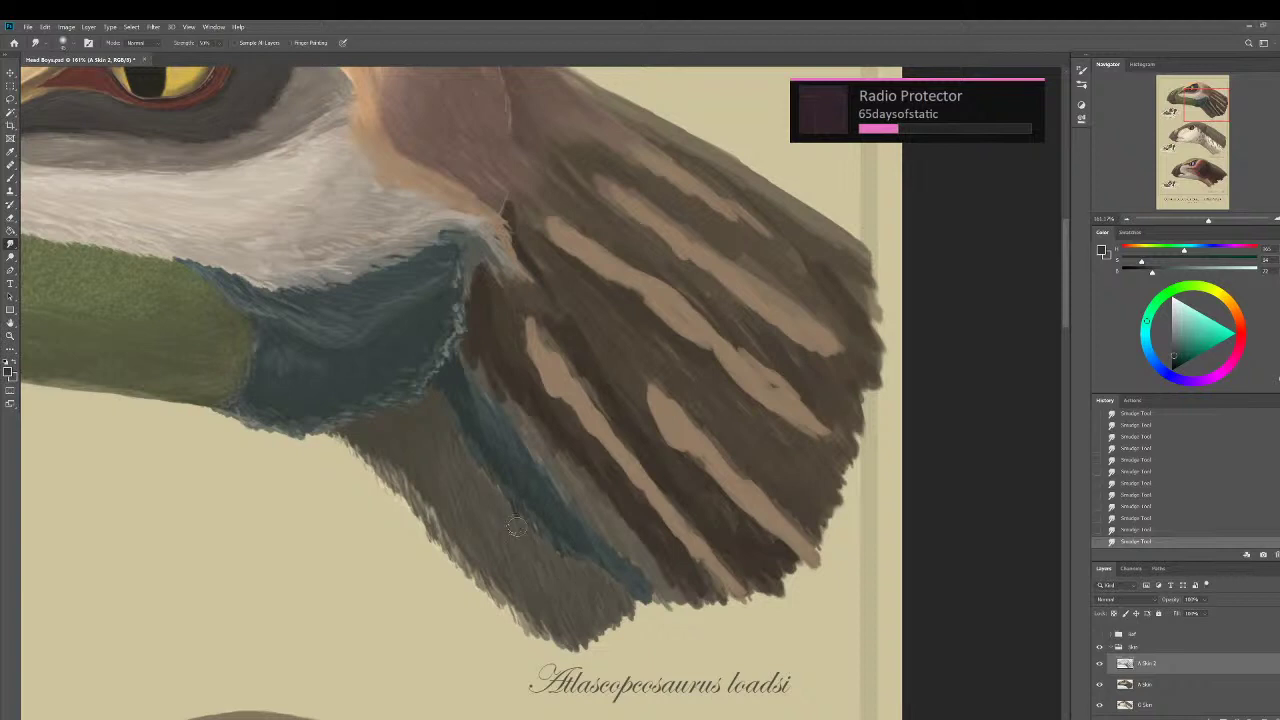
mouse_move(461, 397)
mouse_down()
mouse_move(467, 454)
mouse_move(562, 549)
mouse_up()
Brush short dark teal strokes where the neck stripe meets the rear of the throat patch.
click(10, 178)
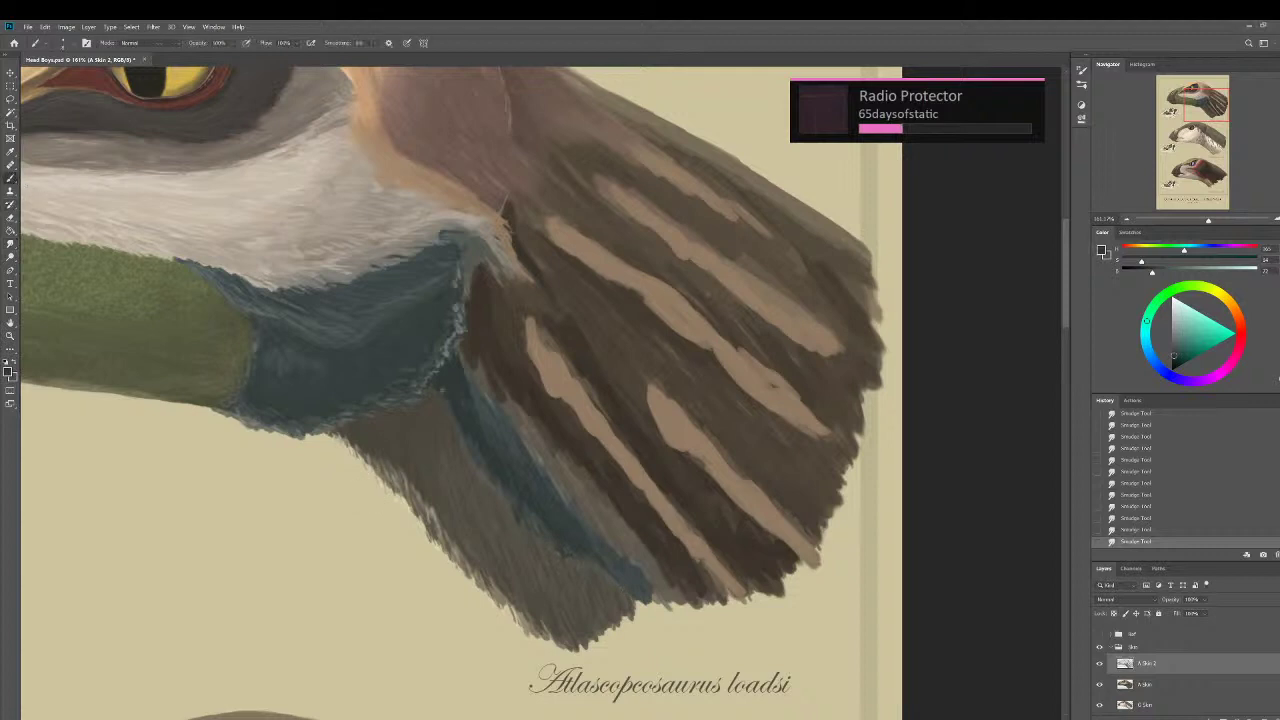
drag(439, 386, 443, 393)
drag(441, 388, 447, 398)
drag(443, 390, 450, 403)
drag(445, 392, 454, 409)
drag(448, 397, 456, 412)
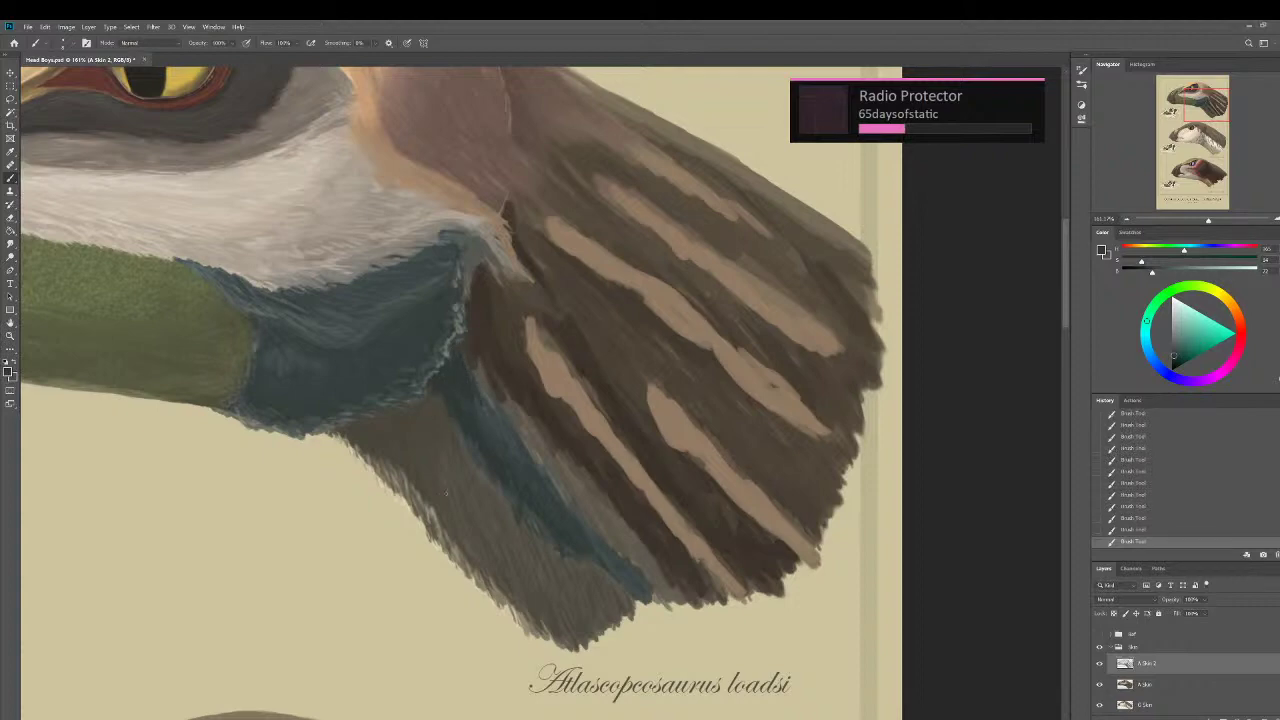
Sample and darken the neck's brown-grey, enlarge the brush and paint shadow on the neck beneath the throat patch.
scroll(446, 492, down, 7)
scroll(410, 478, up, 6)
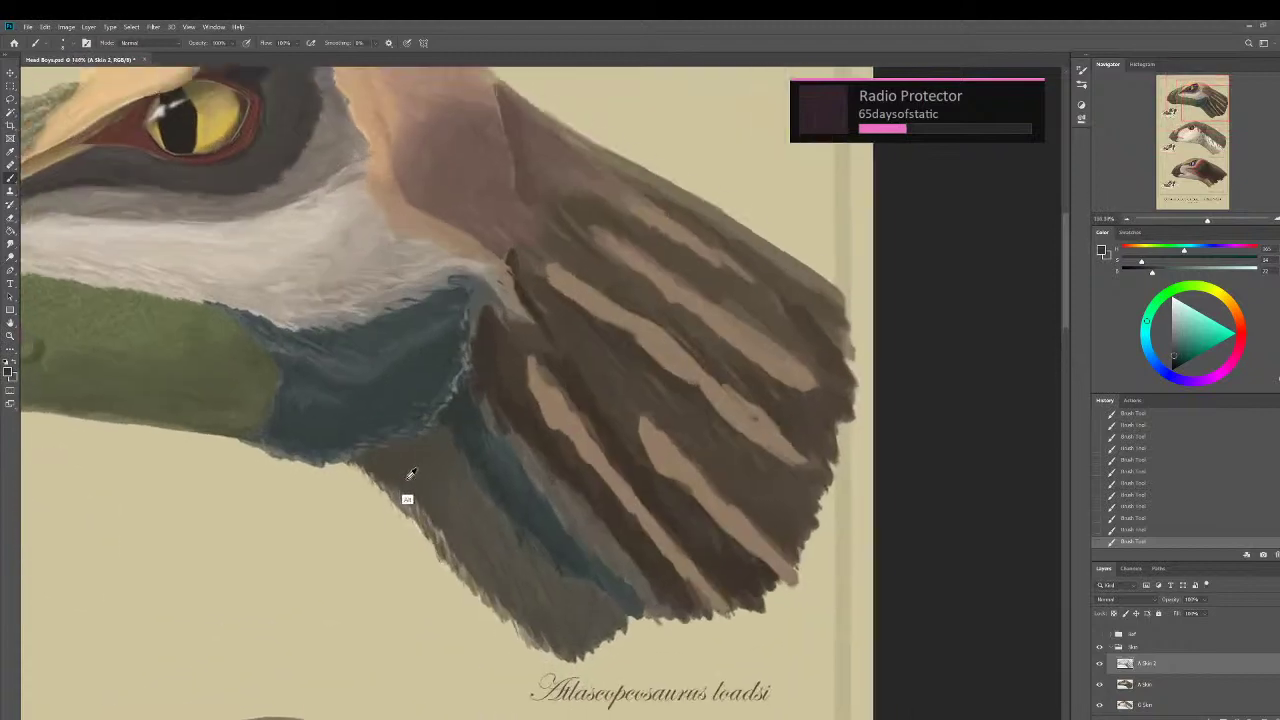
scroll(408, 479, up, 1)
alt+click(446, 468)
drag(1160, 273, 1149, 271)
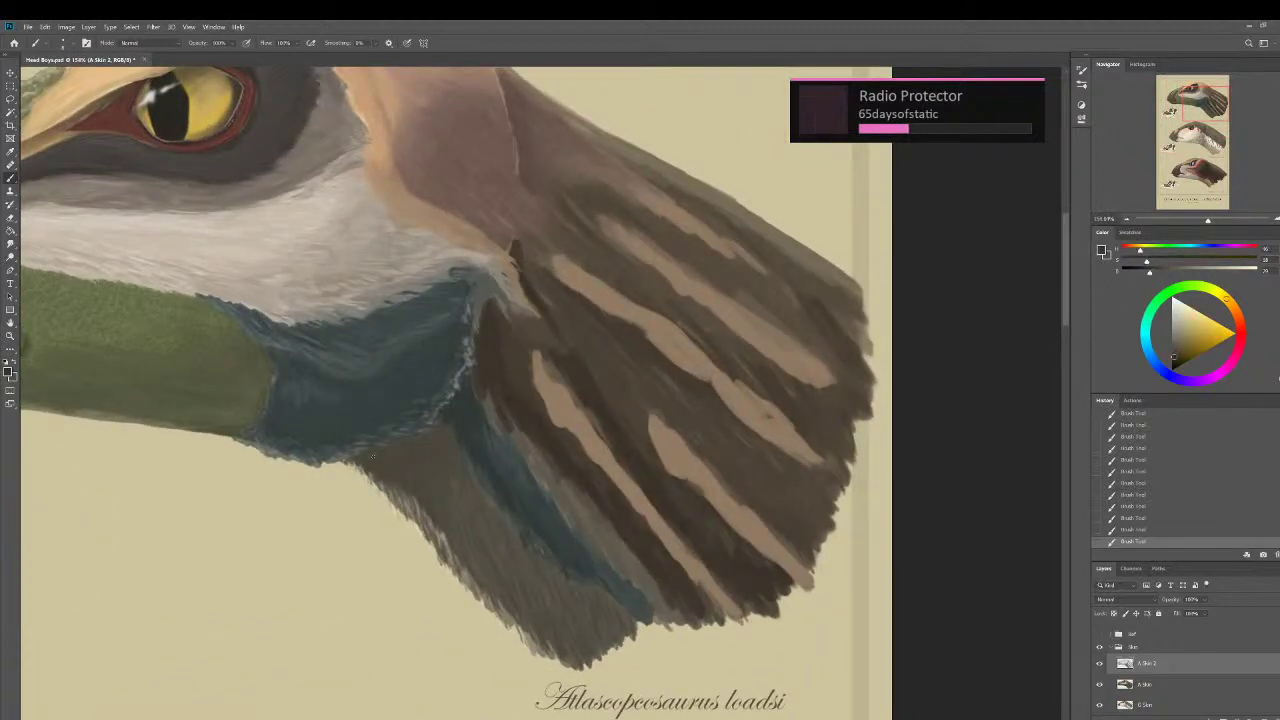
key(])
key(])
key(])
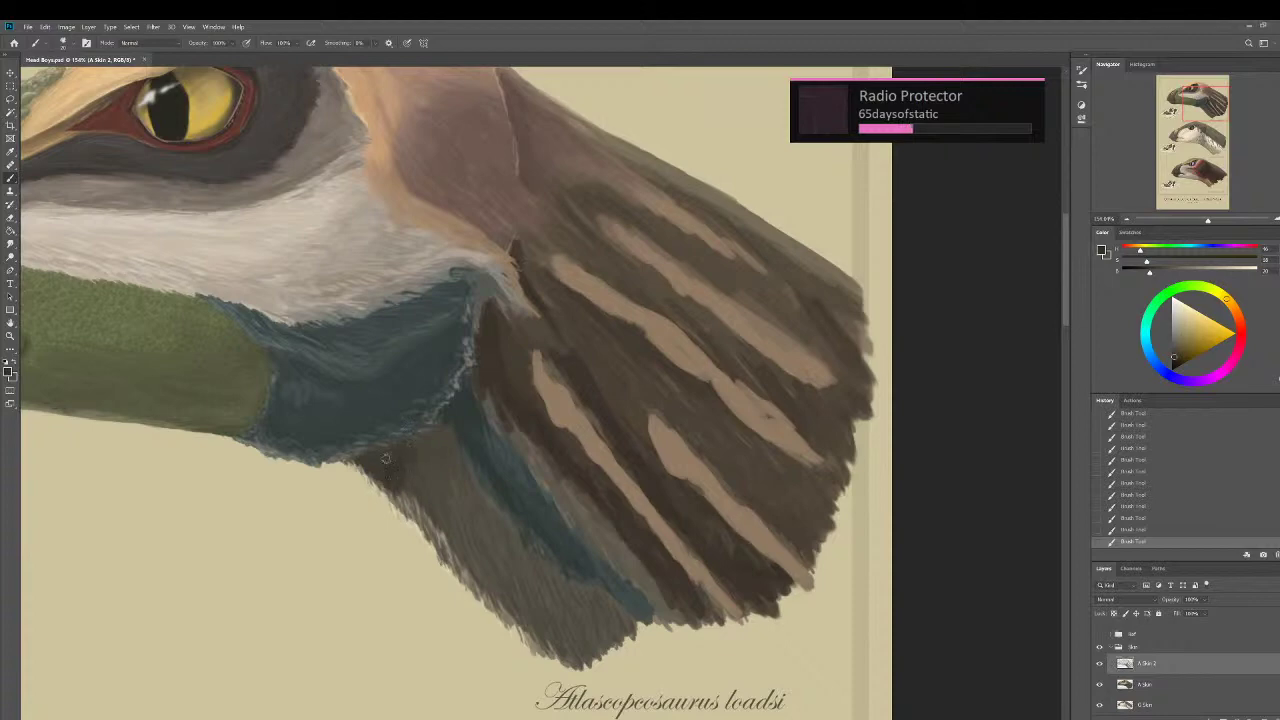
Undo the recent shadow strokes beneath the throat patch and redo the earlier ones.
key(ctrl+z)
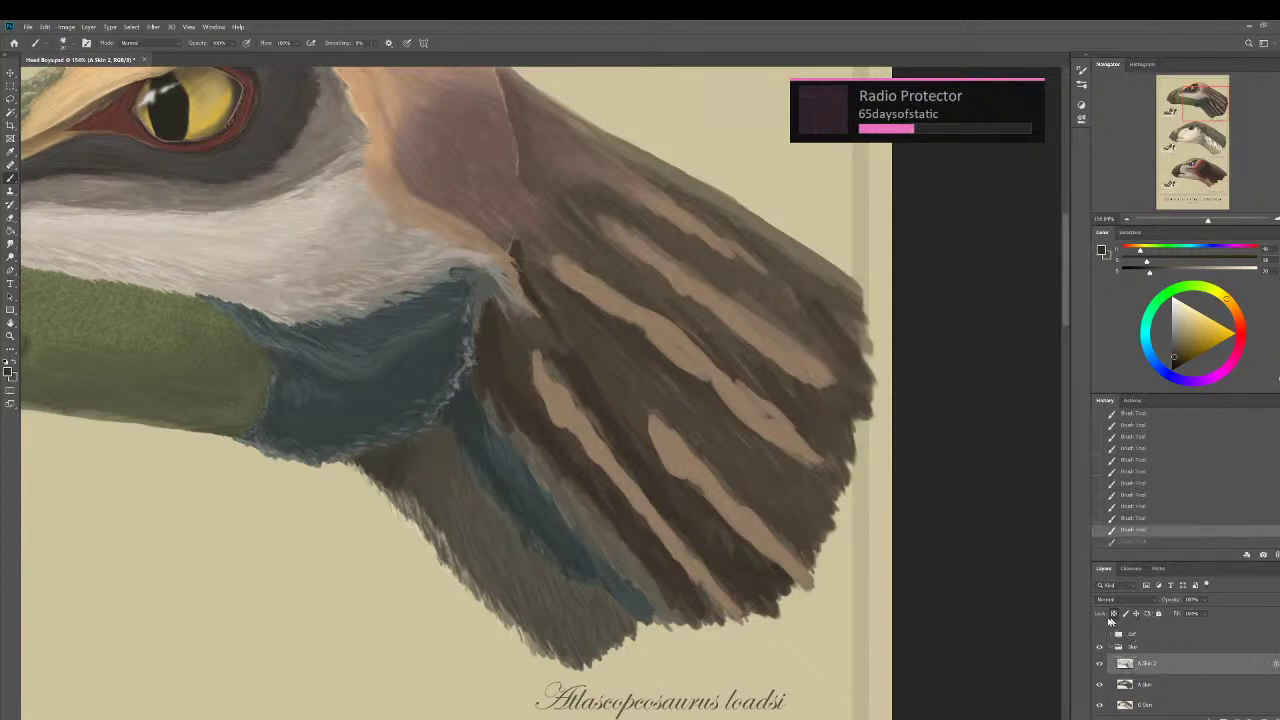
click(1114, 613)
key(ctrl+alt+z)
key(ctrl+alt+z)
key(ctrl+alt+z)
key(ctrl+alt+z)
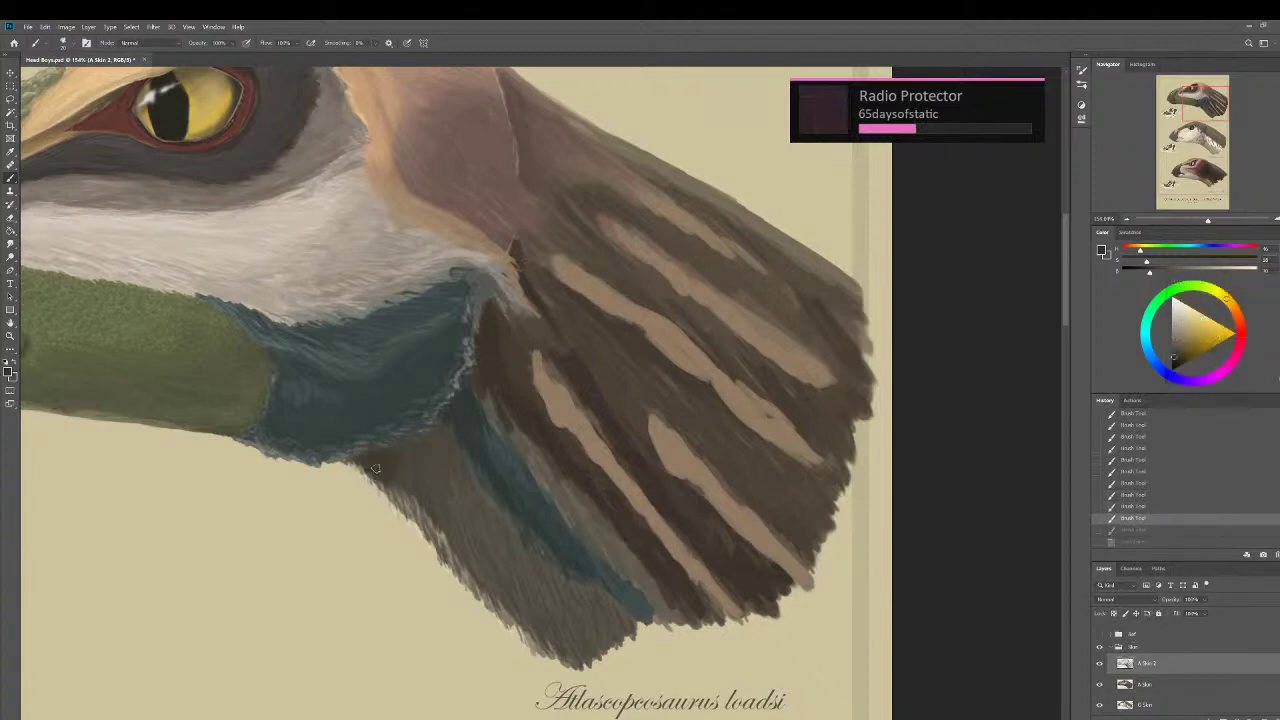
key(ctrl+shift+z)
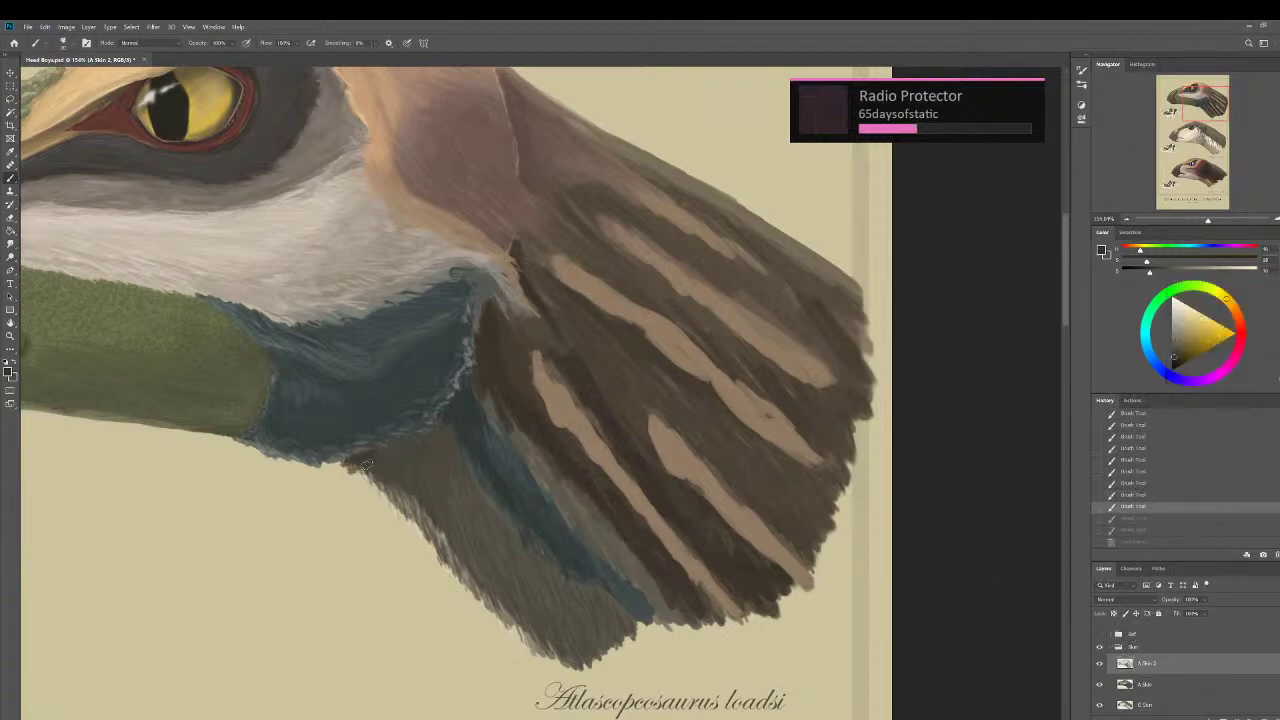
key(ctrl+shift+z)
key(ctrl+shift+z)
key(ctrl+shift+z)
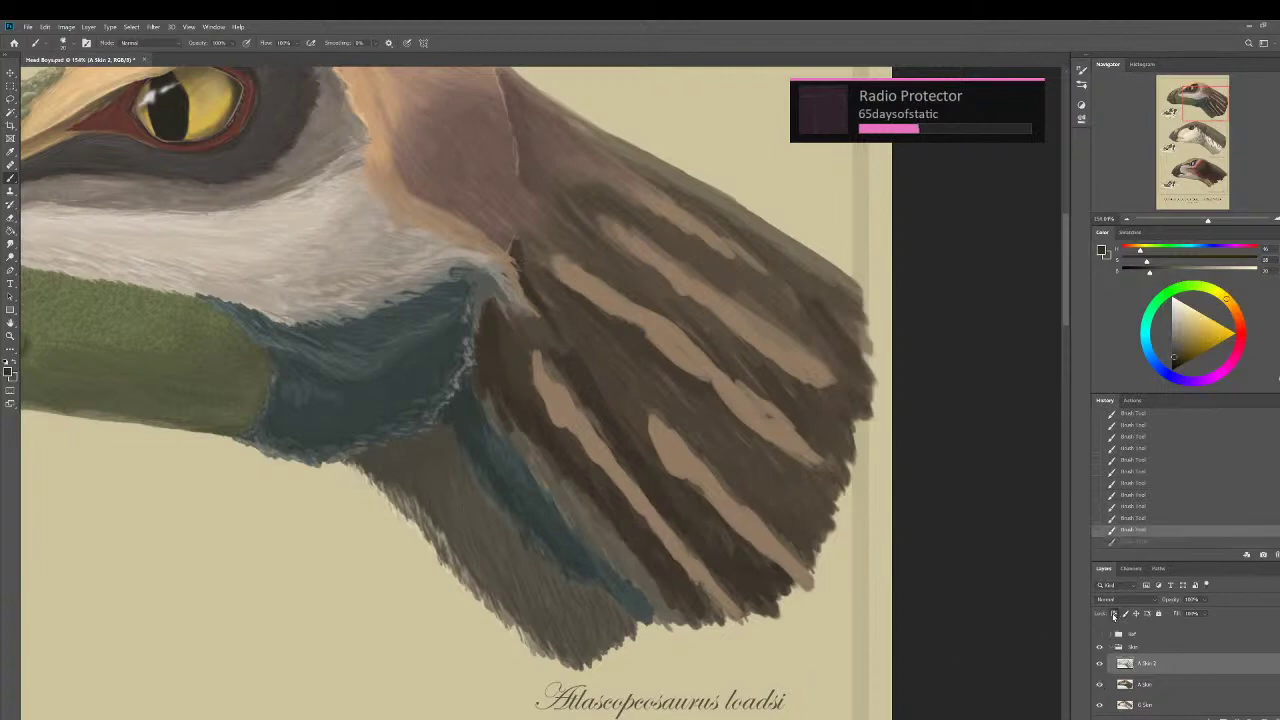
Lock the transparent pixels of the A Skin 2 layer and paint a broad dark shadow on the neck beneath the throat patch.
click(1115, 613)
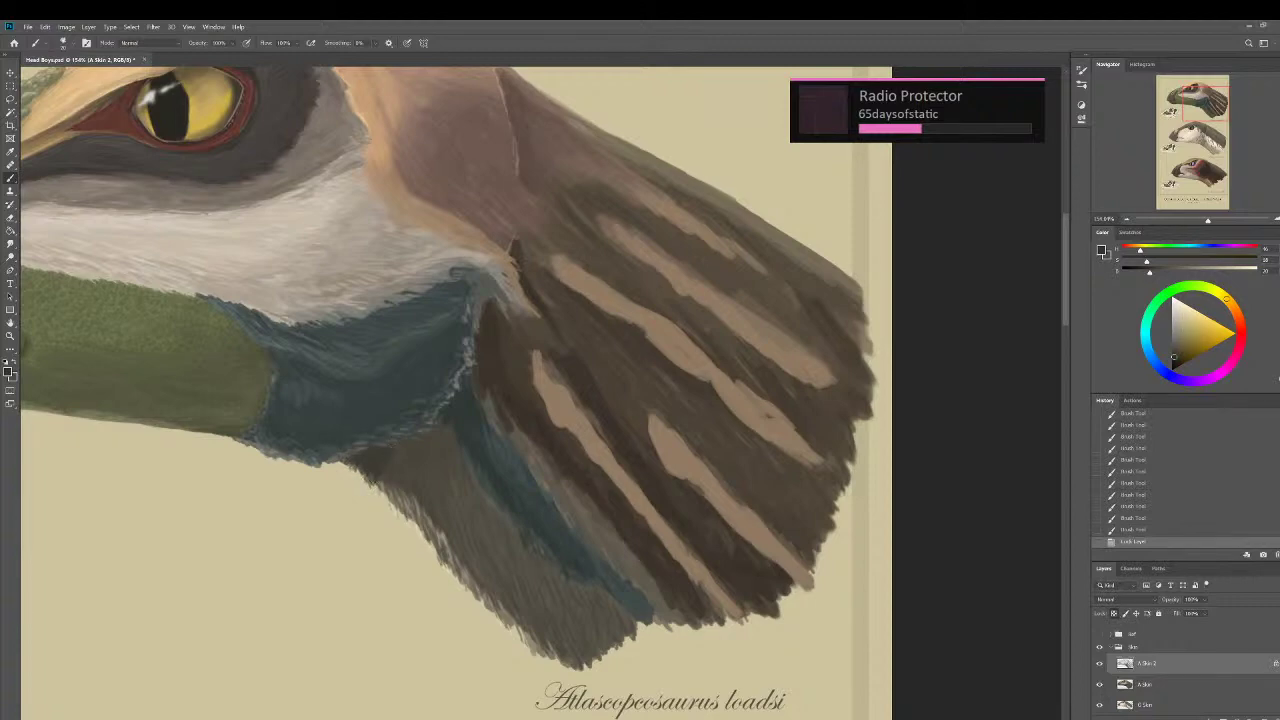
drag(387, 465, 381, 493)
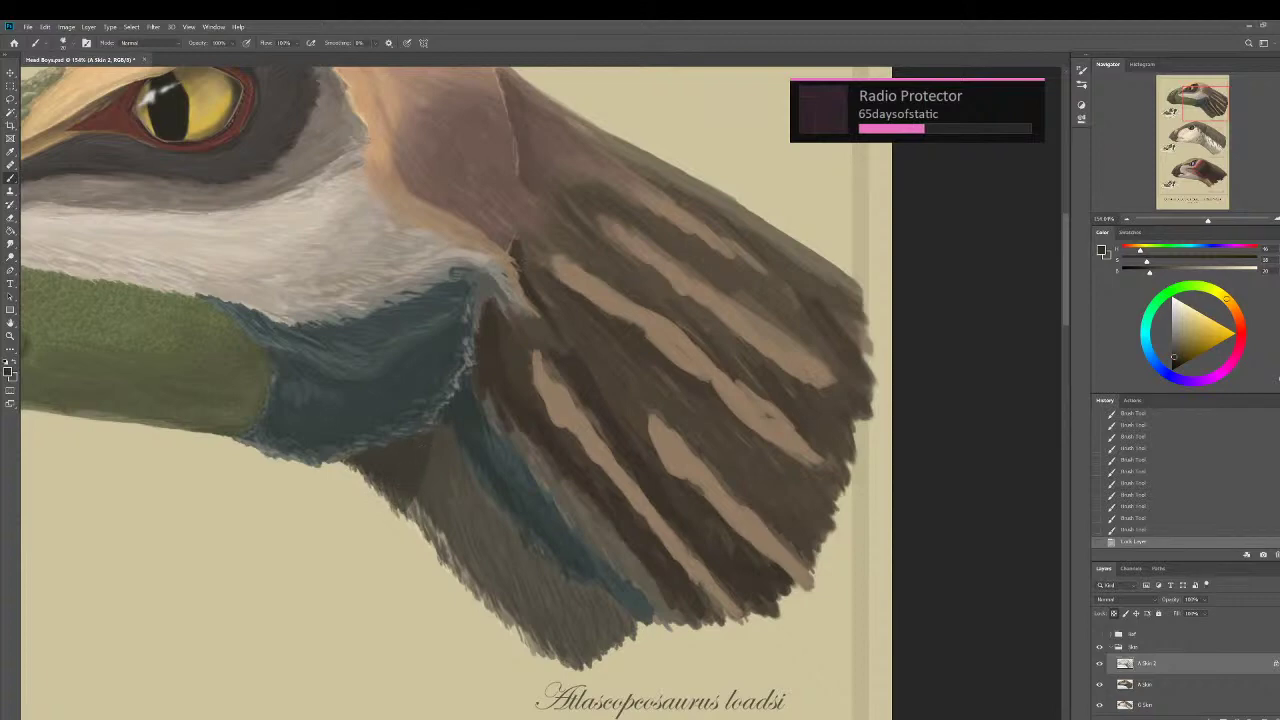
drag(458, 398, 446, 419)
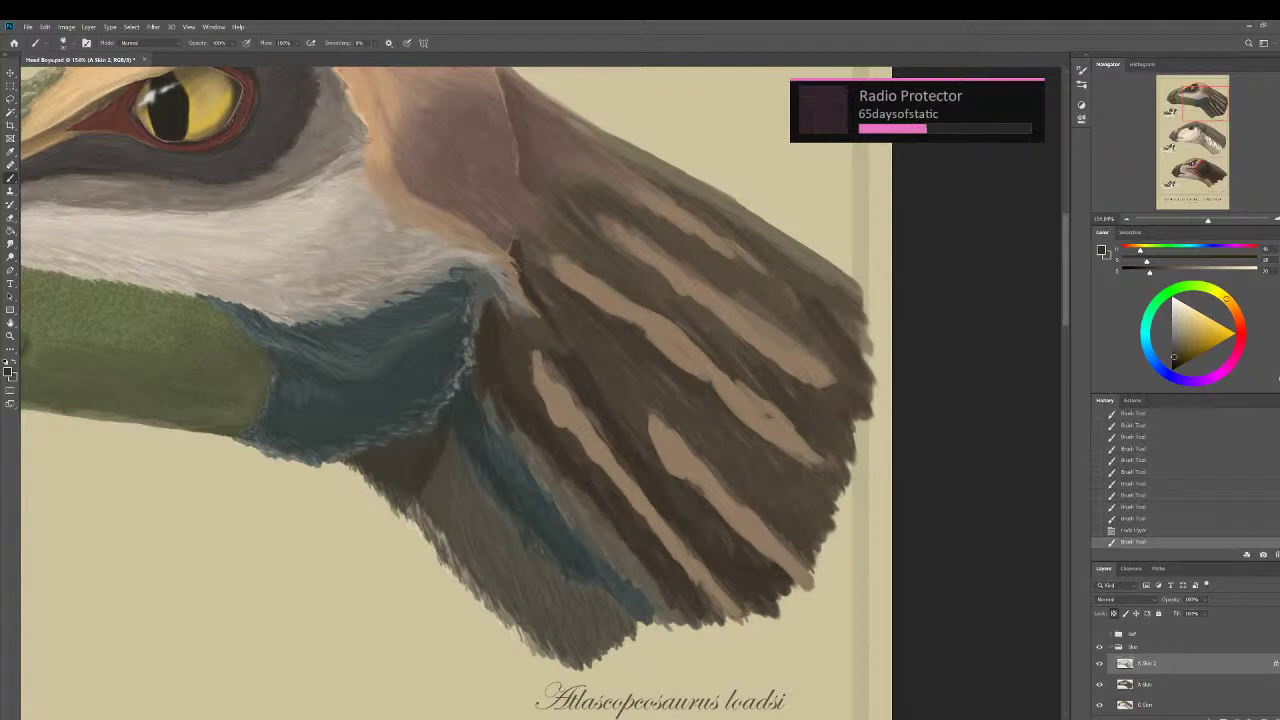
drag(405, 457, 468, 376)
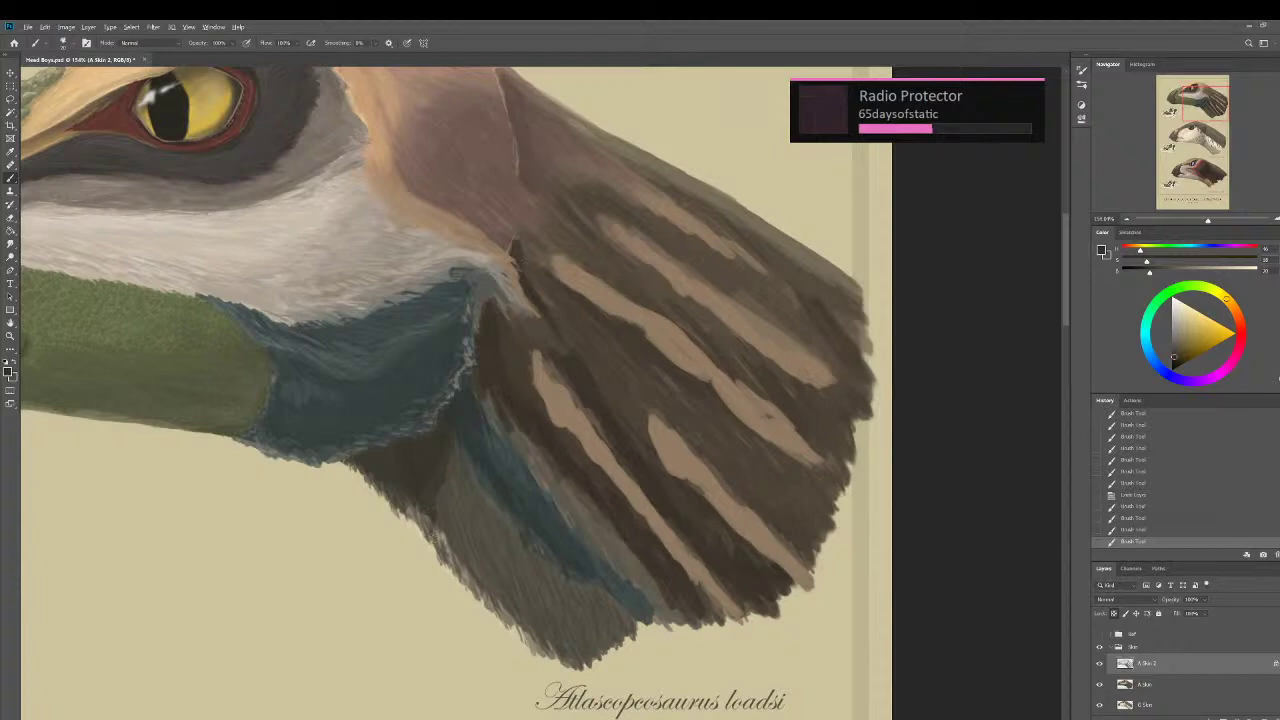
Smudge the new neck shadow to soften its transition into the lighter grey feathers.
scroll(430, 510, down, 5)
scroll(200, 400, down, 3)
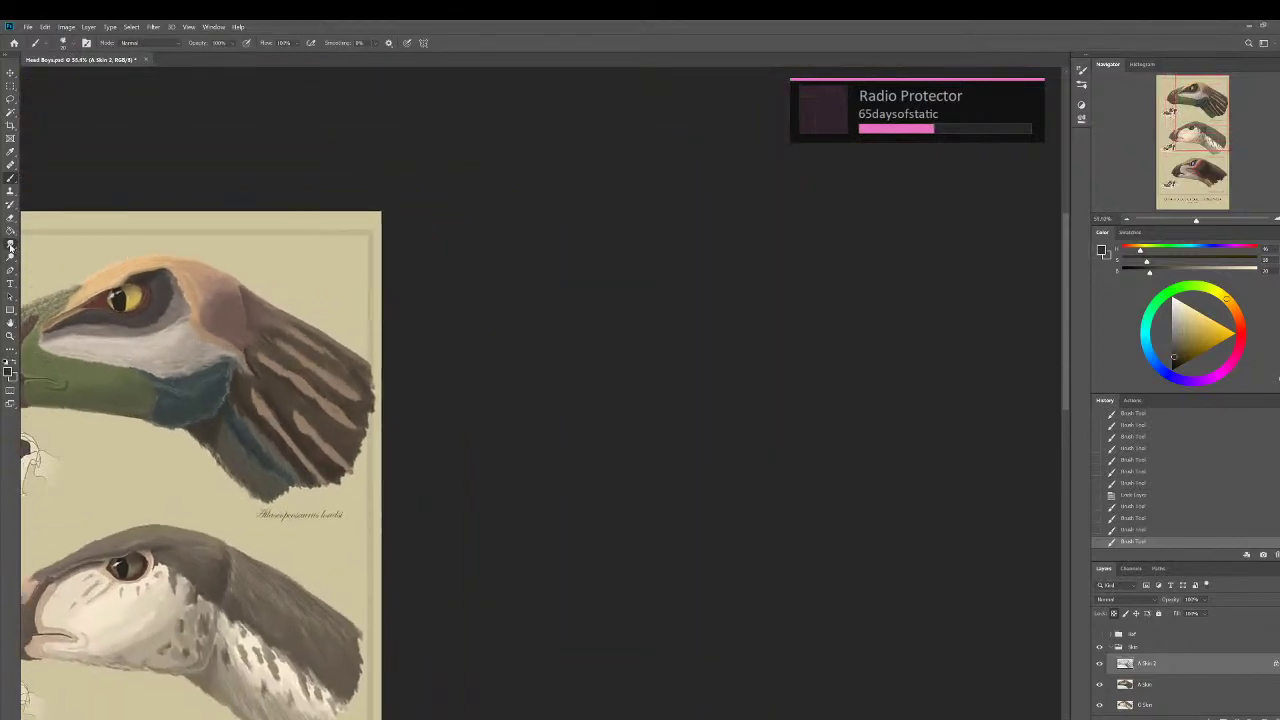
click(10, 244)
mouse_move(208, 418)
mouse_down()
mouse_move(354, 432)
mouse_move(340, 475)
mouse_up()
scroll(359, 441, up, 3)
scroll(359, 442, up, 2)
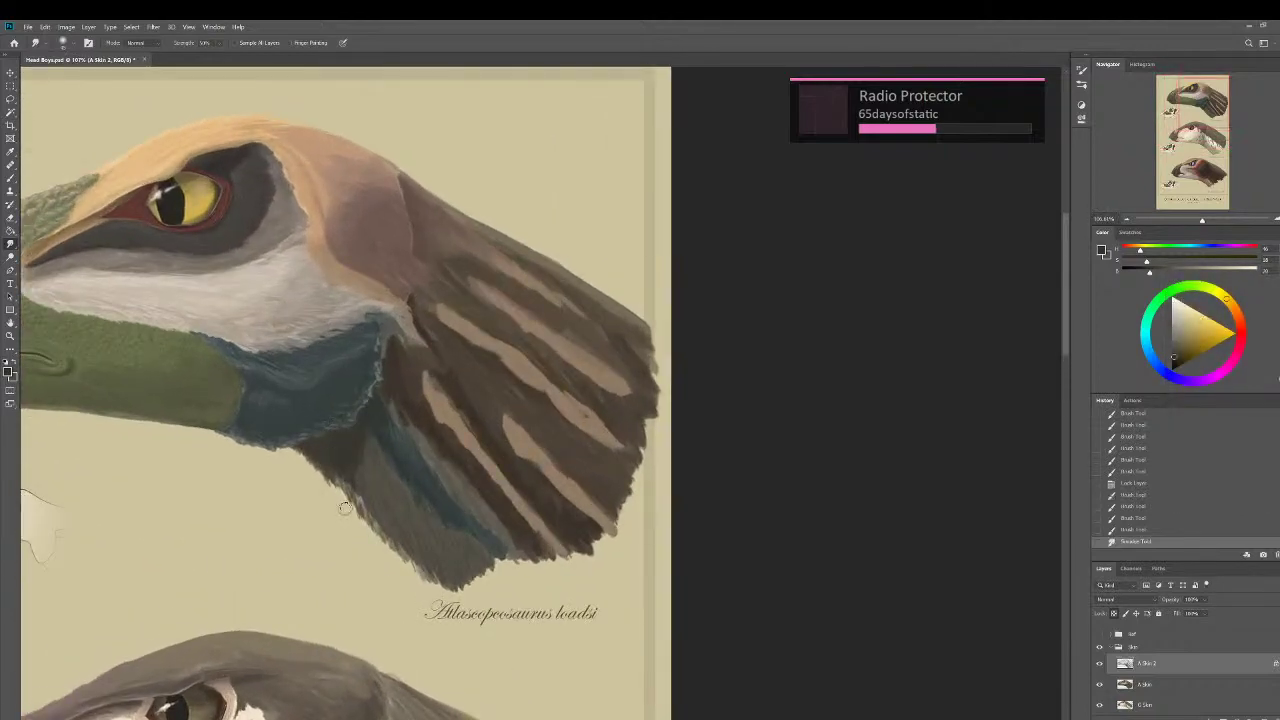
scroll(350, 505, up, 1)
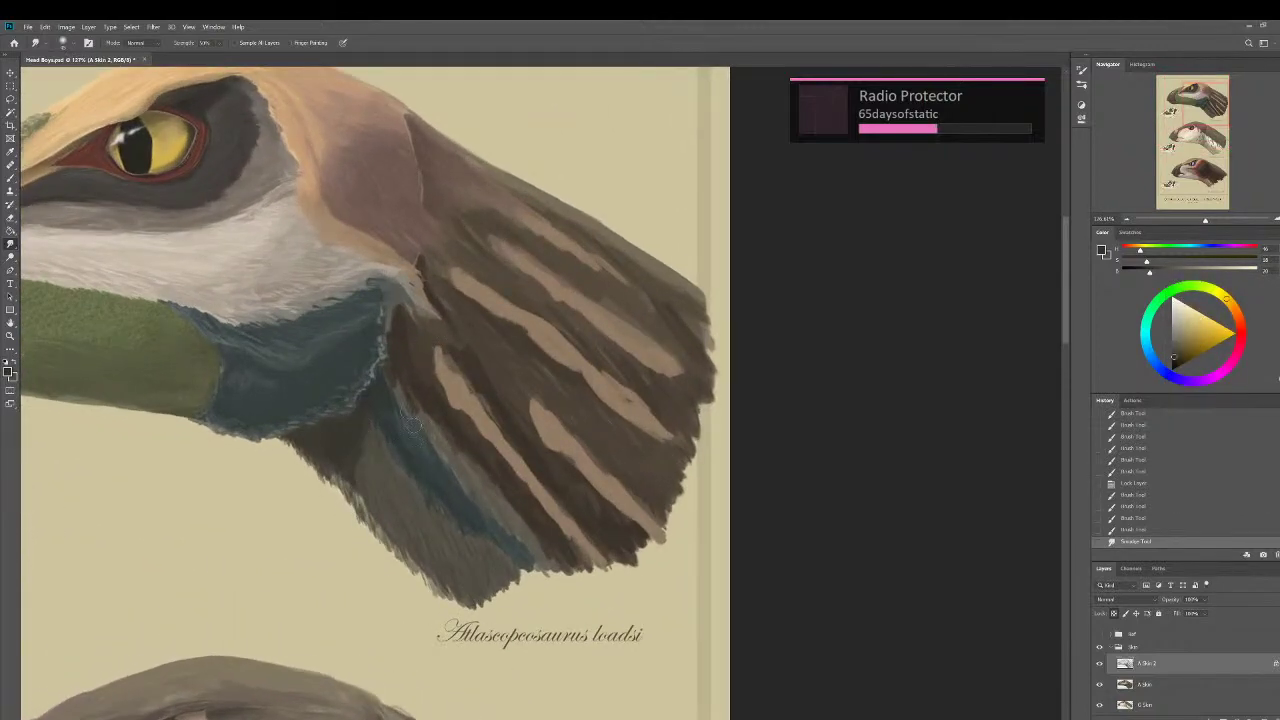
Deepen the upper part of the neck stripe with sampled dark teal and unlock the layer's transparent pixels.
click(10, 177)
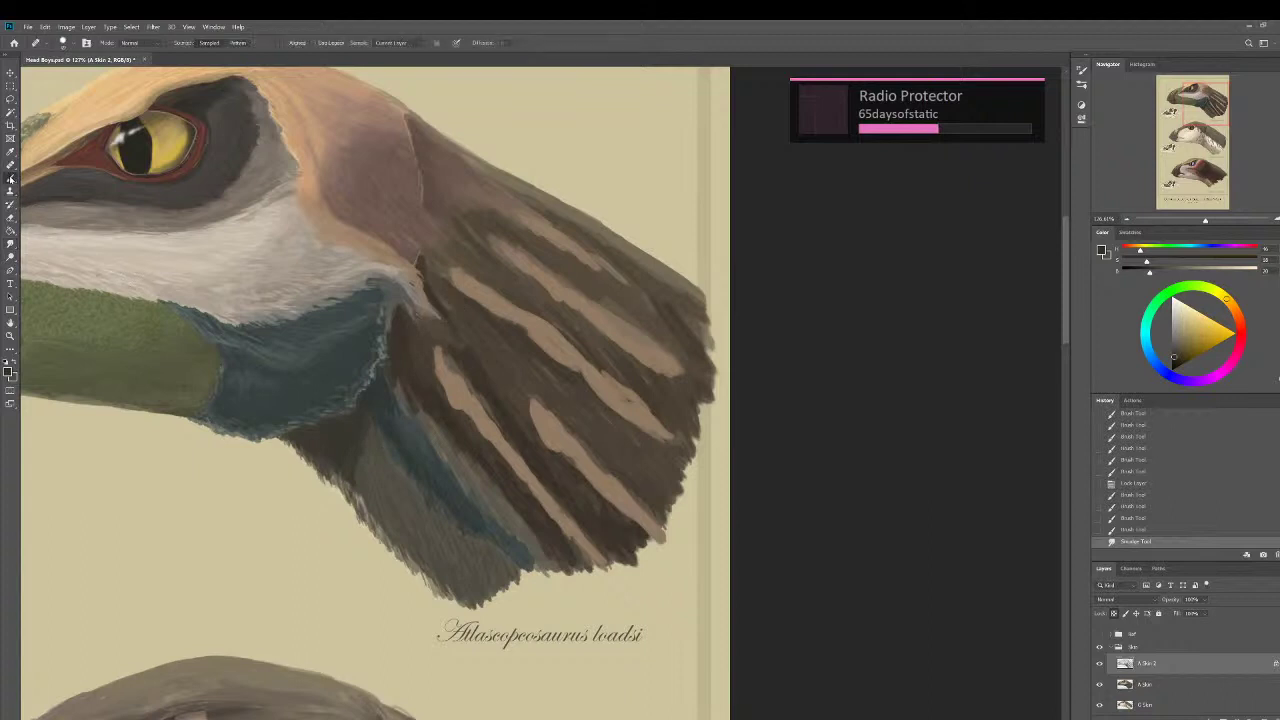
mouse_move(402, 424)
mouse_down()
mouse_move(396, 406)
mouse_move(410, 414)
mouse_up()
alt+click(392, 401)
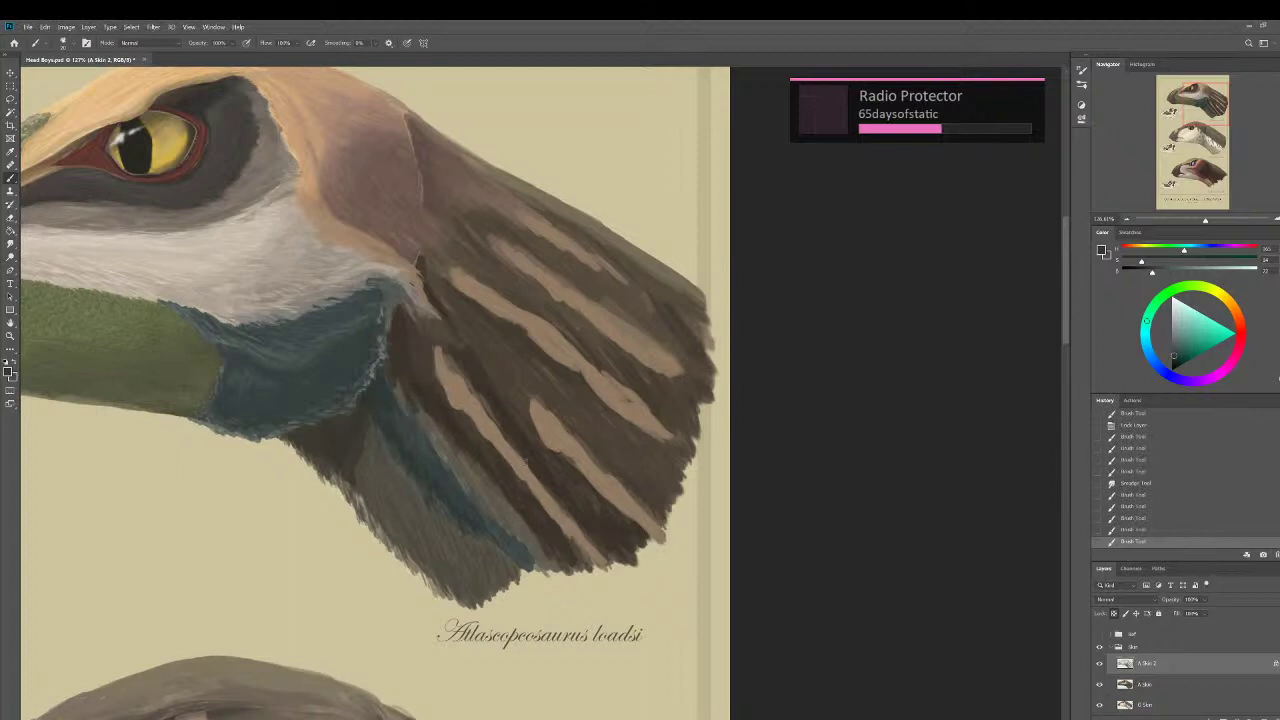
click(1114, 613)
drag(402, 410, 416, 431)
mouse_move(412, 420)
mouse_down()
mouse_move(453, 483)
mouse_move(442, 464)
mouse_up()
Reduce the brush size and refine the teal stripe's rear edge and lower tip with sampled grey and teal strokes.
scroll(457, 482, down, 1)
alt+click(457, 482)
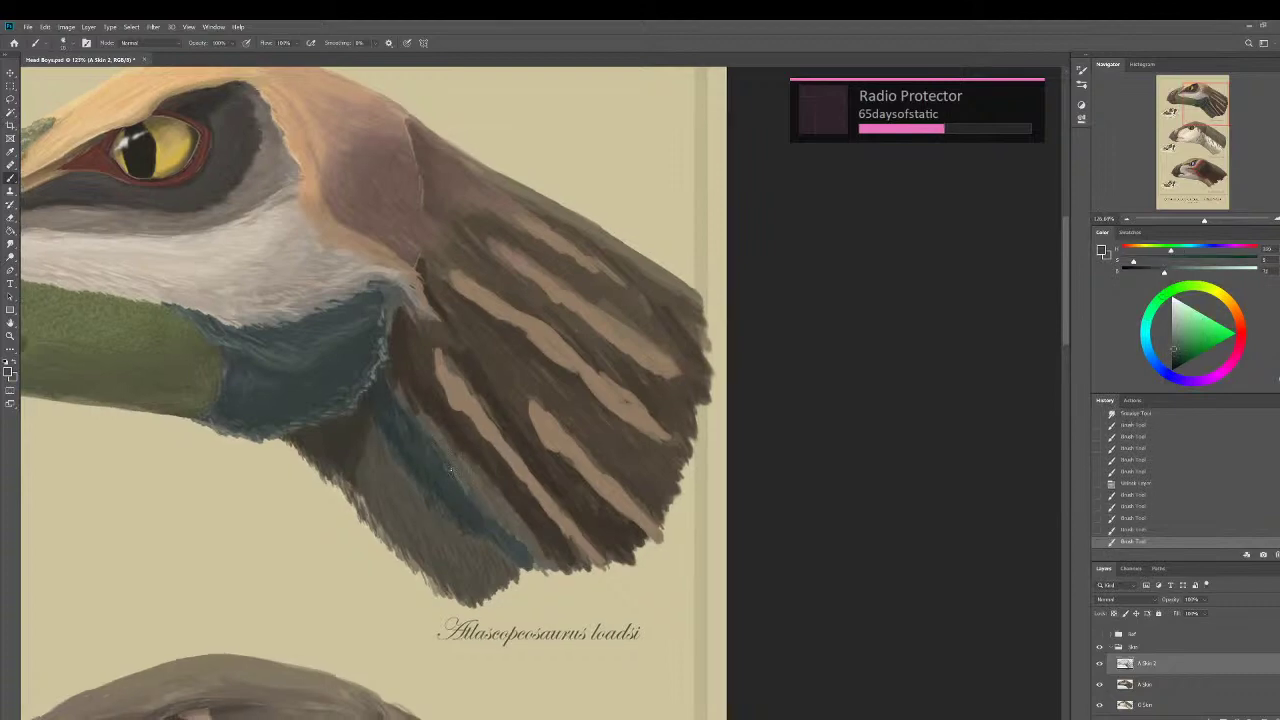
key([)
mouse_move(416, 420)
mouse_down()
mouse_move(467, 500)
mouse_move(467, 488)
mouse_up()
drag(507, 538, 528, 556)
mouse_move(532, 566)
mouse_down()
mouse_move(522, 552)
mouse_move(507, 558)
mouse_up()
alt+click(466, 527)
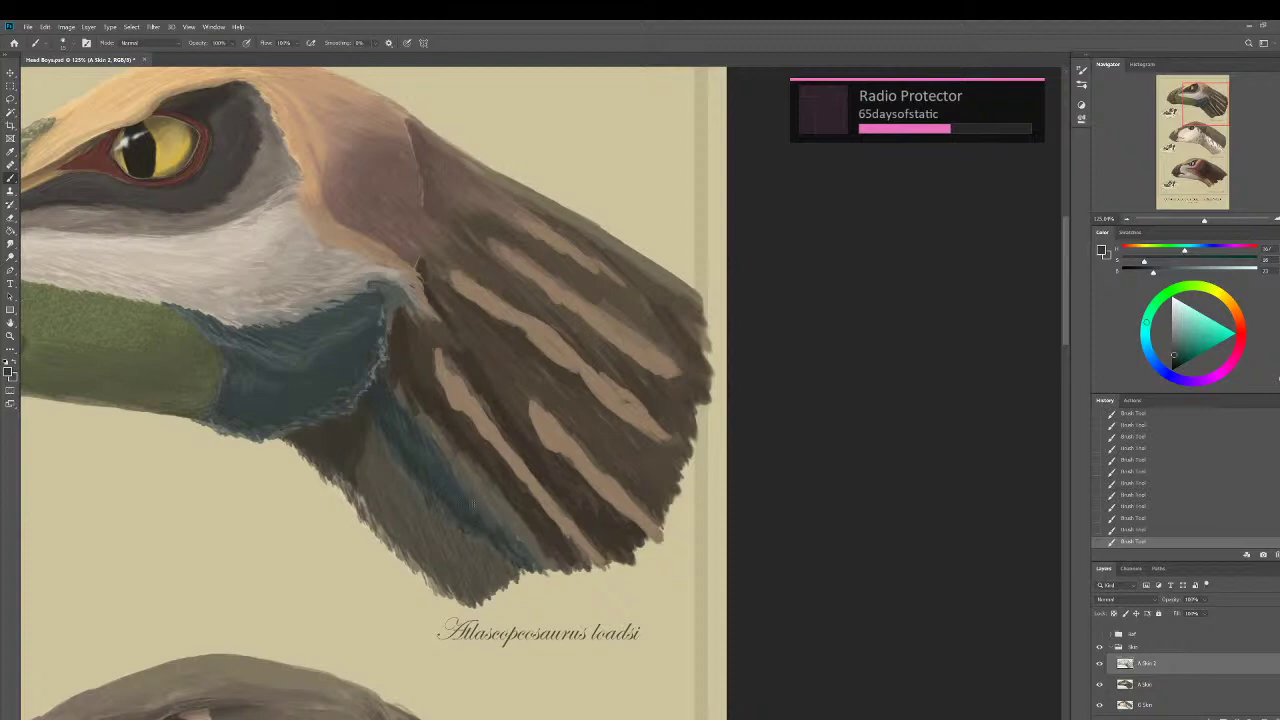
Sample grey, beige and dark tones and brush fine feathers along the grey band behind the teal neck stripe.
alt+click(427, 422)
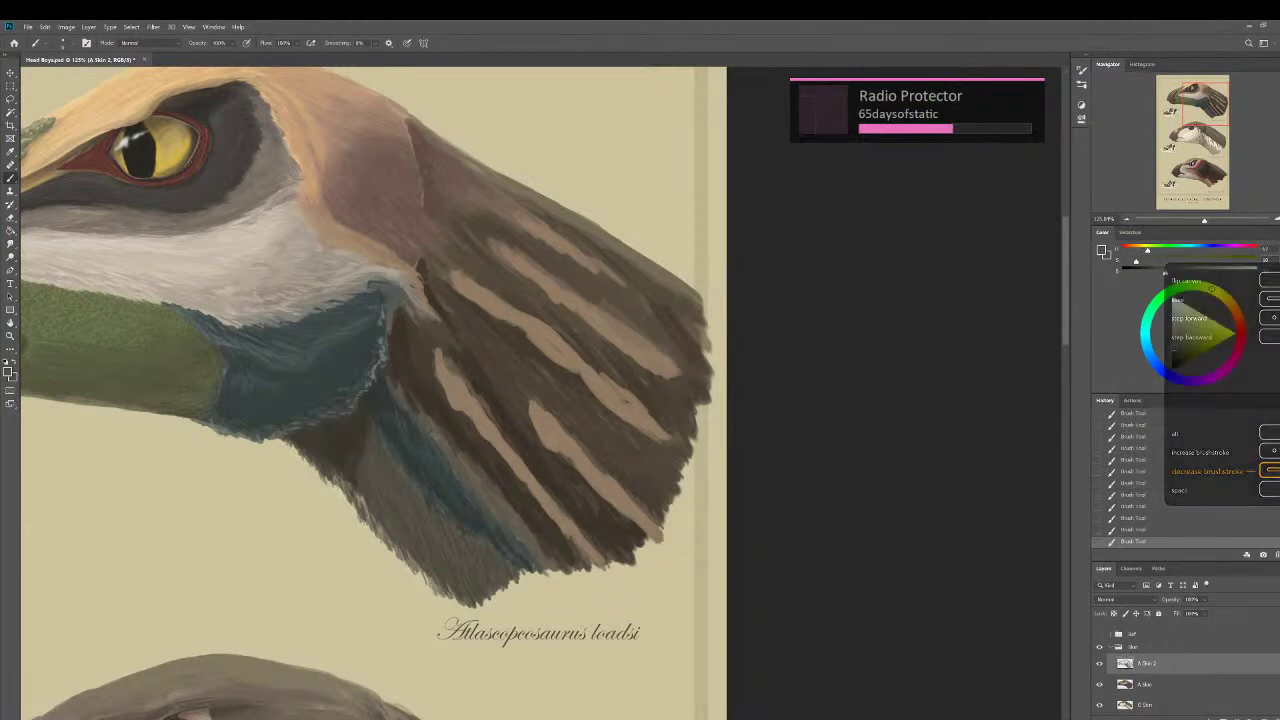
alt+click(437, 452)
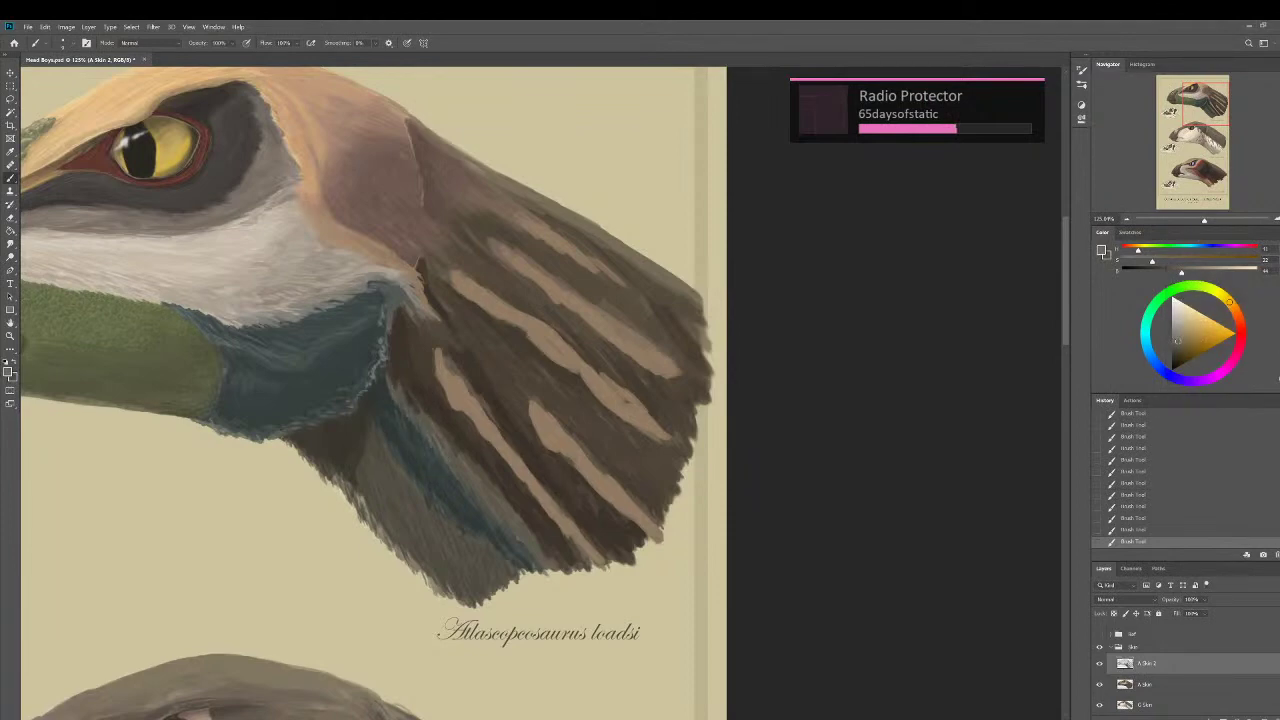
alt+click(439, 440)
alt+click(493, 452)
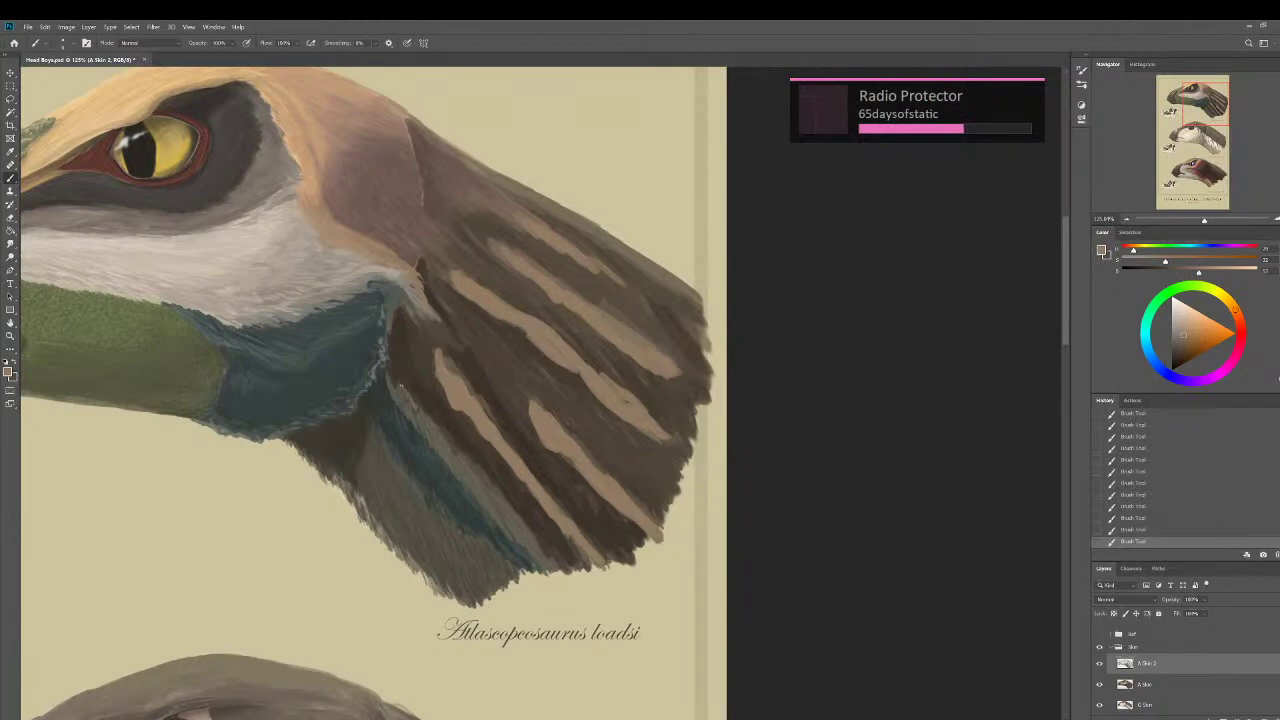
alt+click(407, 406)
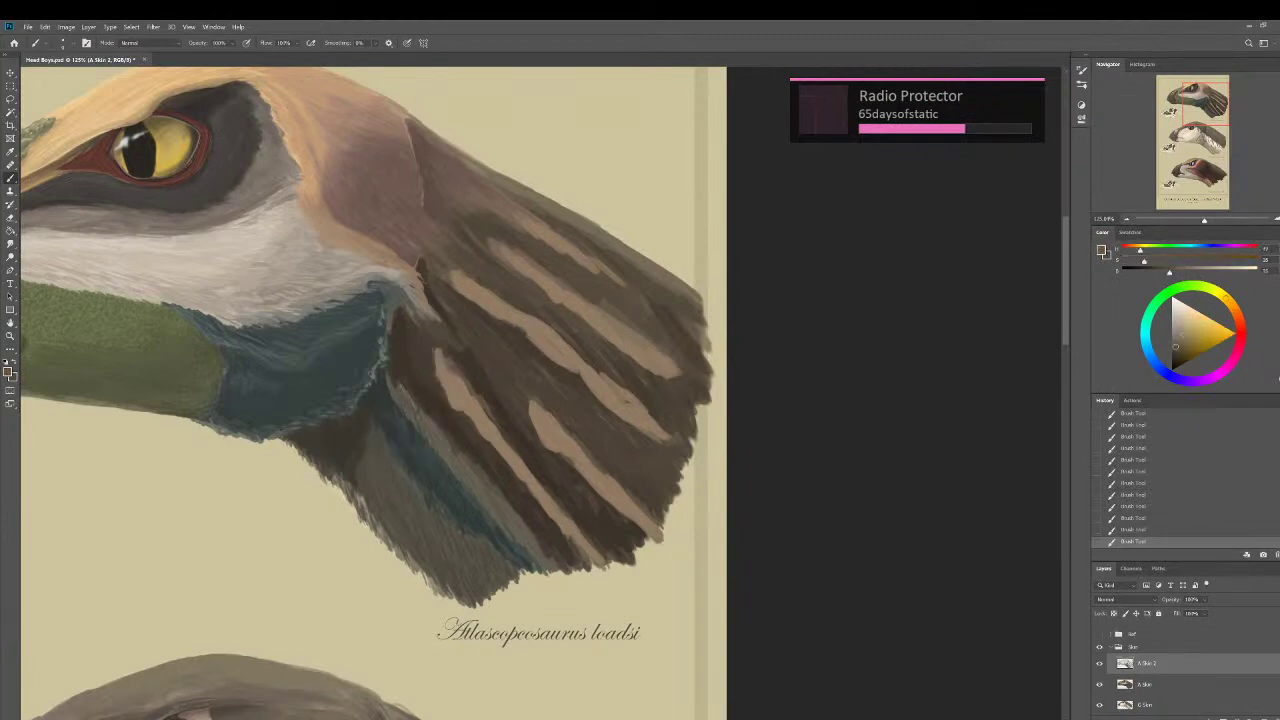
alt+click(347, 484)
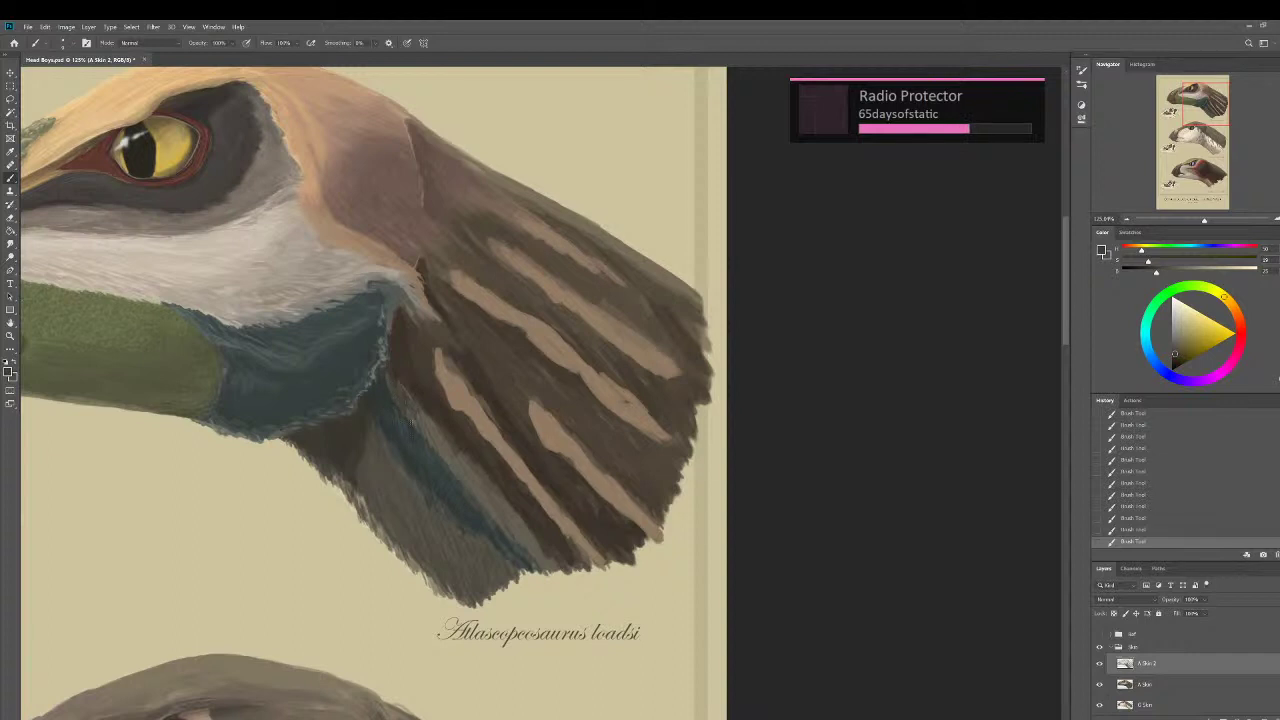
alt+click(382, 398)
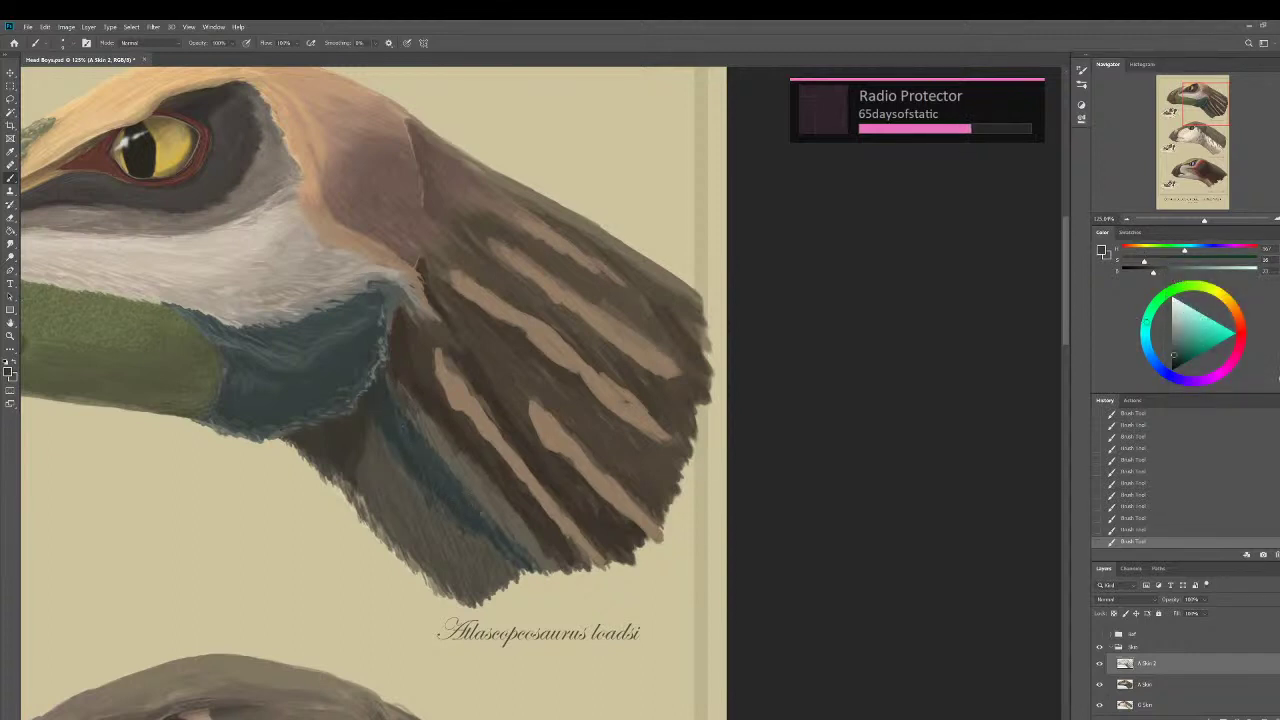
Paint fine feather strokes in sampled browns along the border between the blue neck stripe and the dark brown plumage.
alt+click(428, 447)
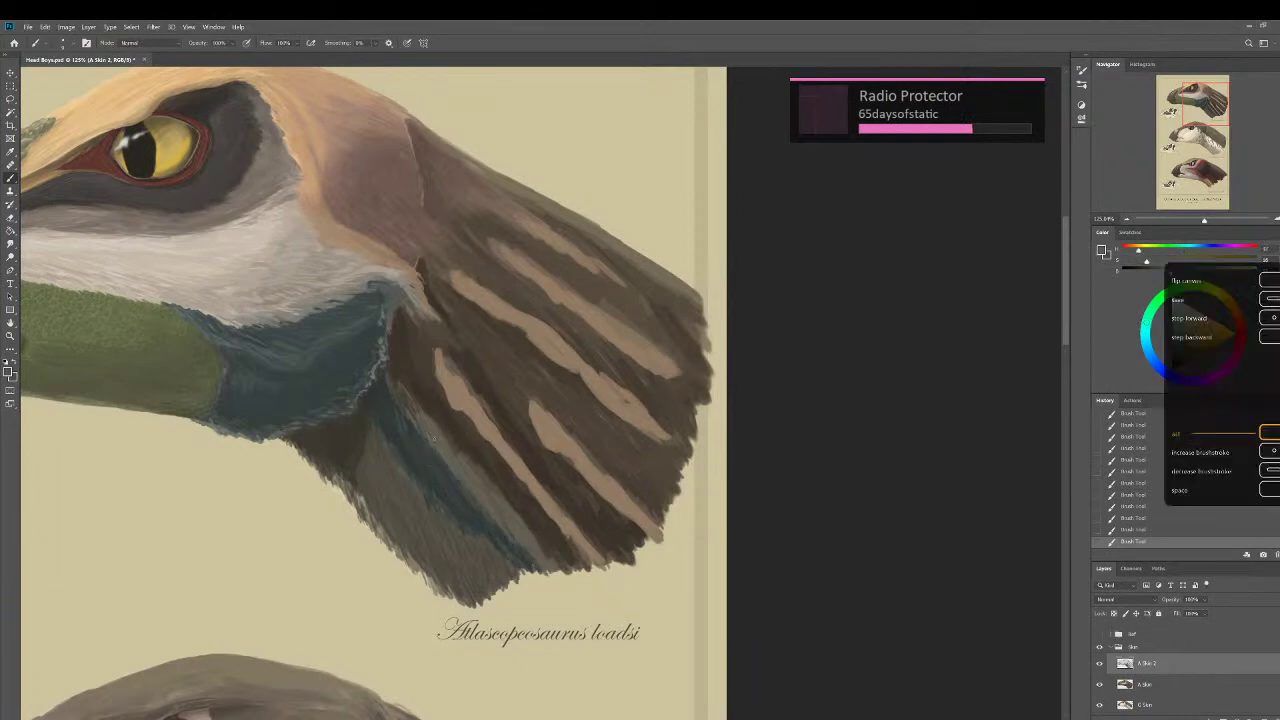
alt+click(450, 440)
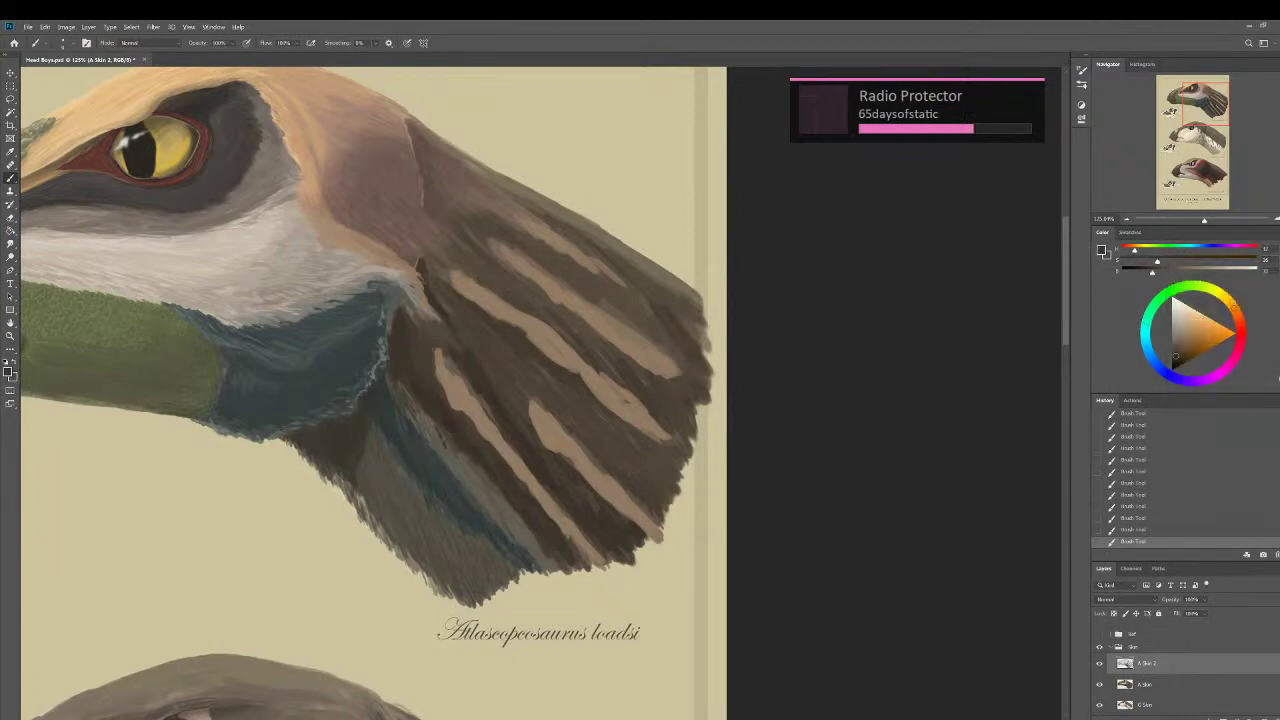
alt+click(433, 438)
alt+click(442, 440)
alt+click(438, 426)
drag(547, 556, 556, 567)
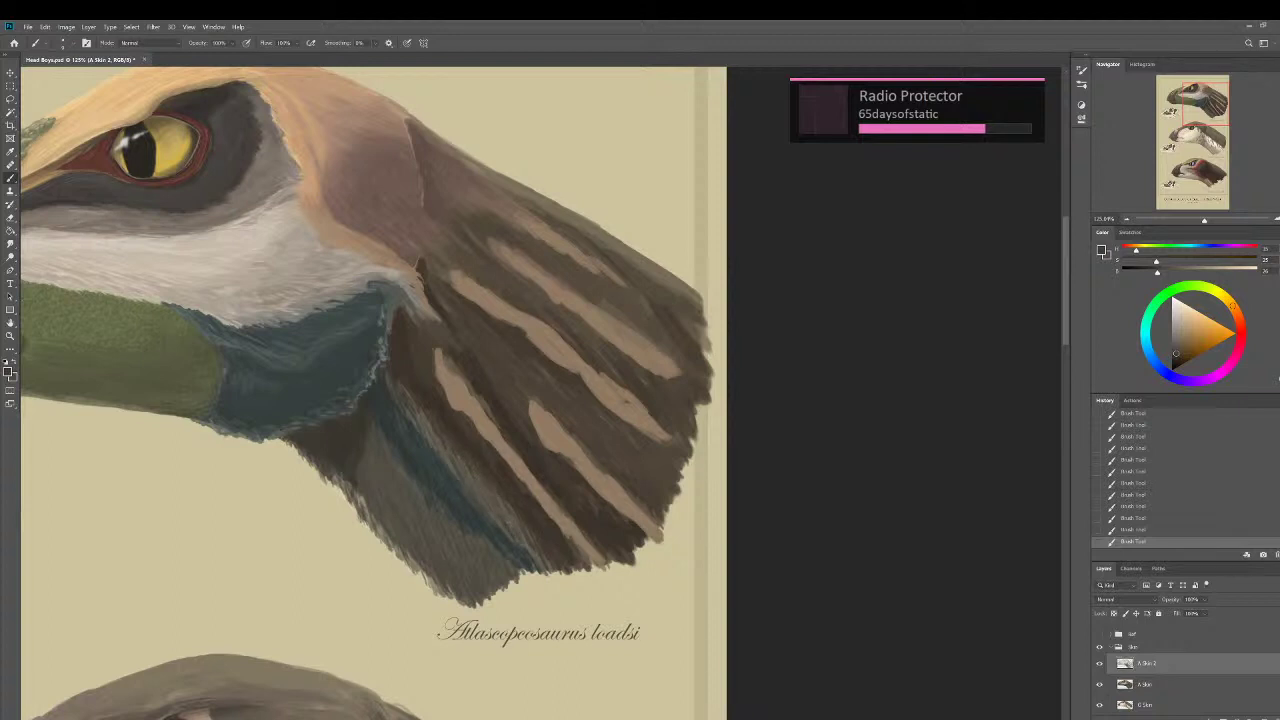
alt+click(457, 475)
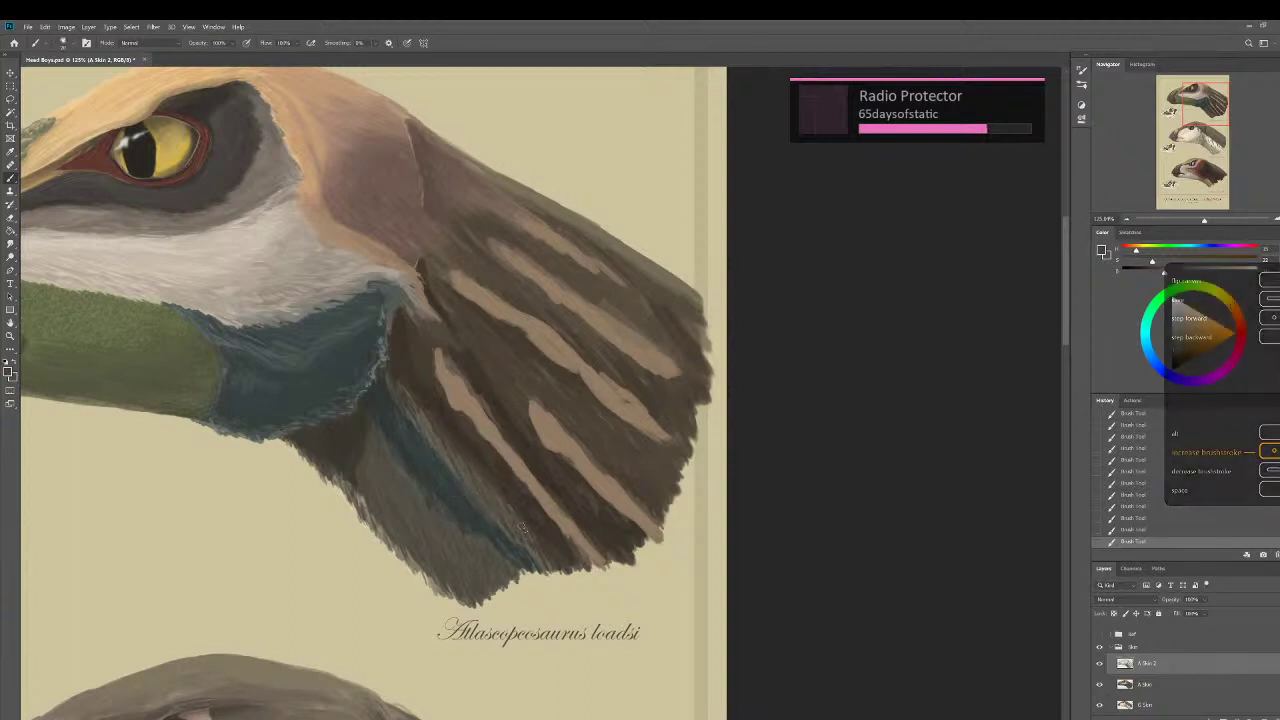
key(alt)
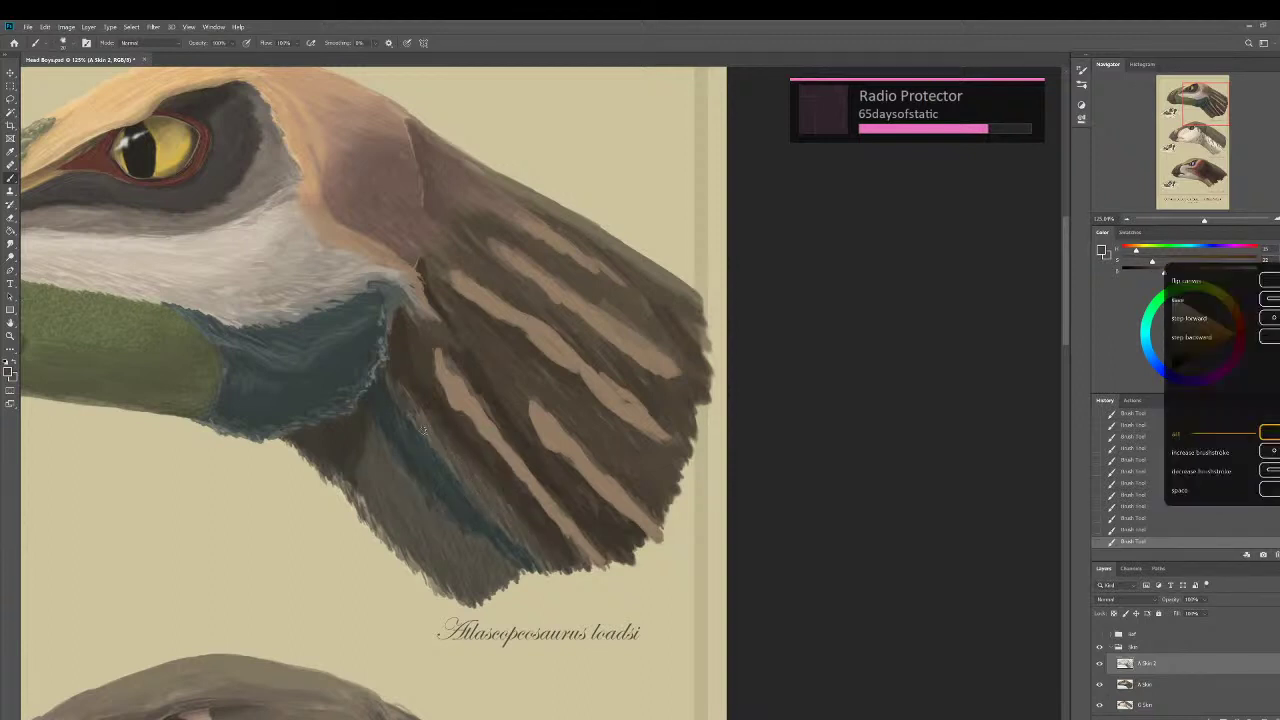
alt+click(414, 378)
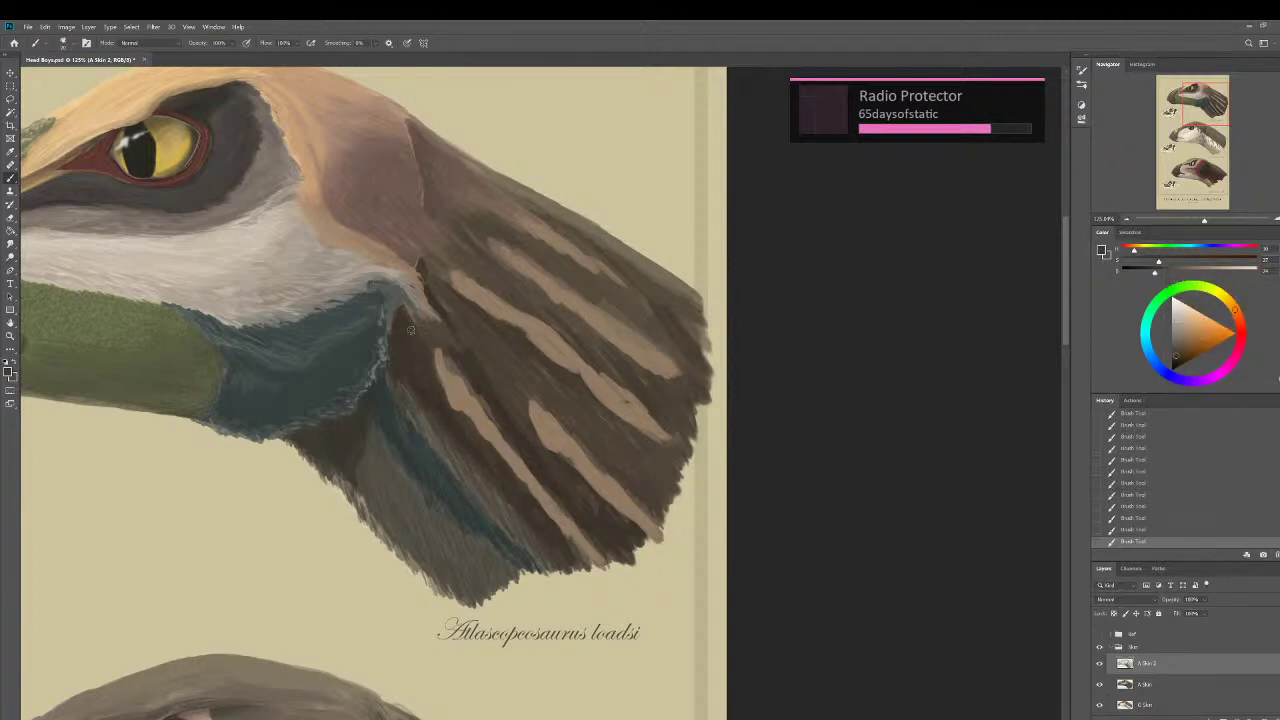
Blend the dark patch beneath the blue throat into the grey neck feathers with the Smudge tool.
alt+click(360, 440)
key([)
key([)
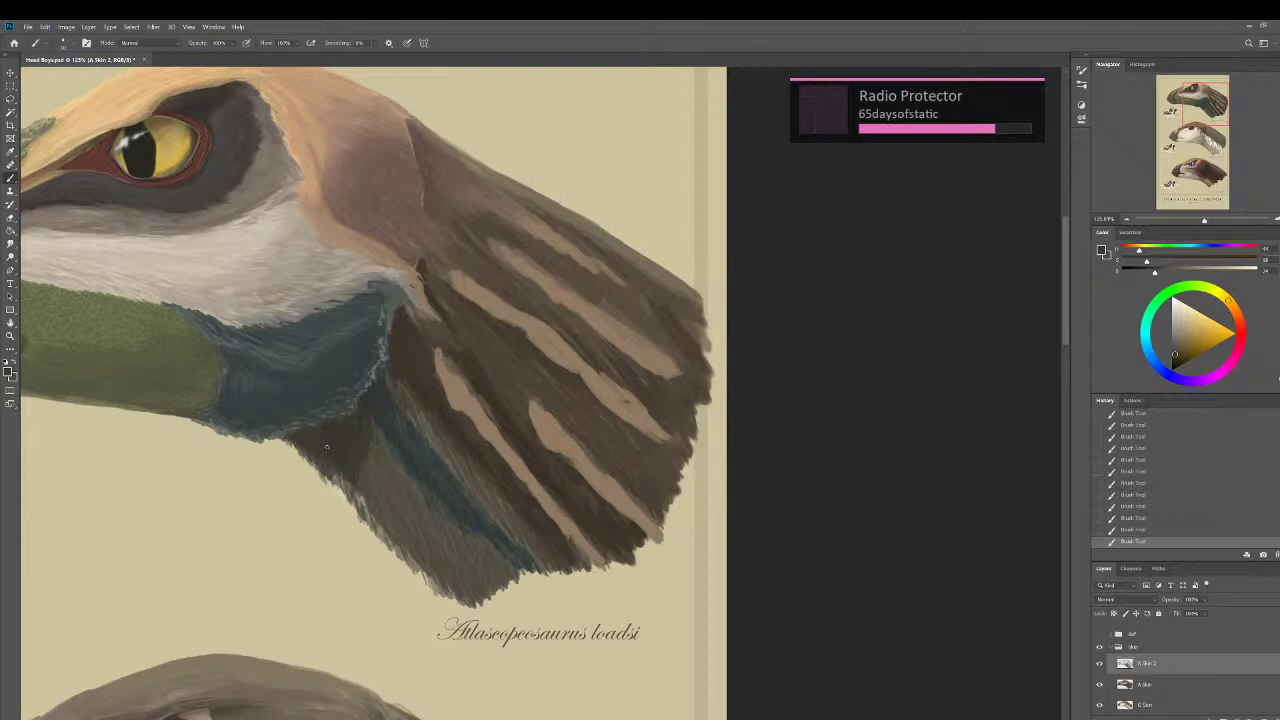
scroll(322, 455, up, 2)
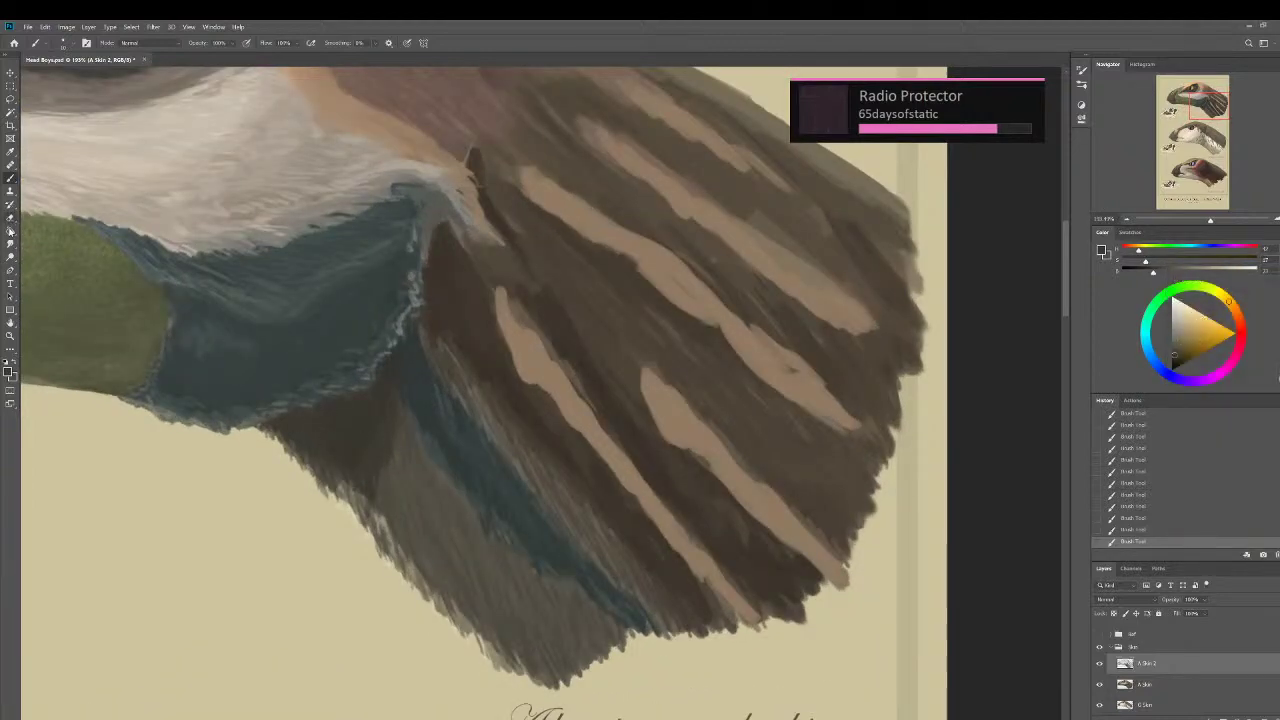
click(10, 243)
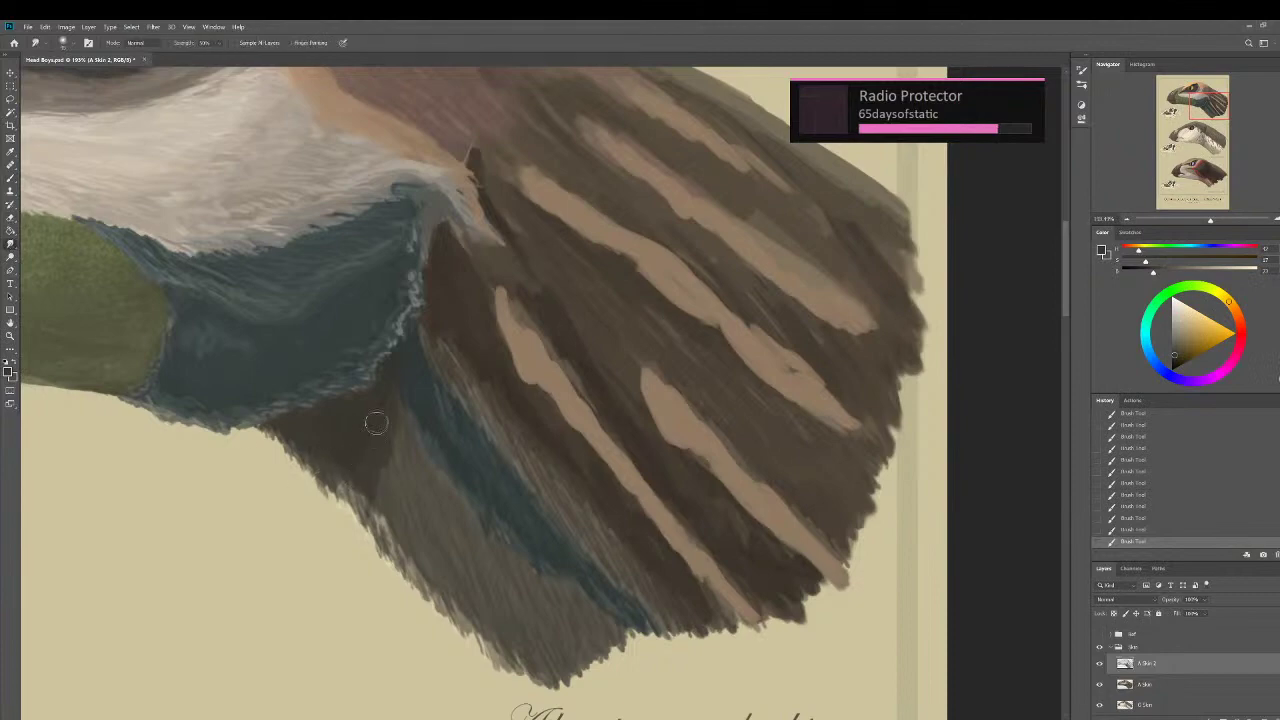
mouse_move(376, 423)
mouse_down()
mouse_move(324, 442)
mouse_move(356, 425)
mouse_move(348, 411)
mouse_move(394, 434)
mouse_up()
mouse_move(392, 438)
mouse_down()
mouse_move(396, 425)
mouse_move(373, 461)
mouse_up()
click(11, 185)
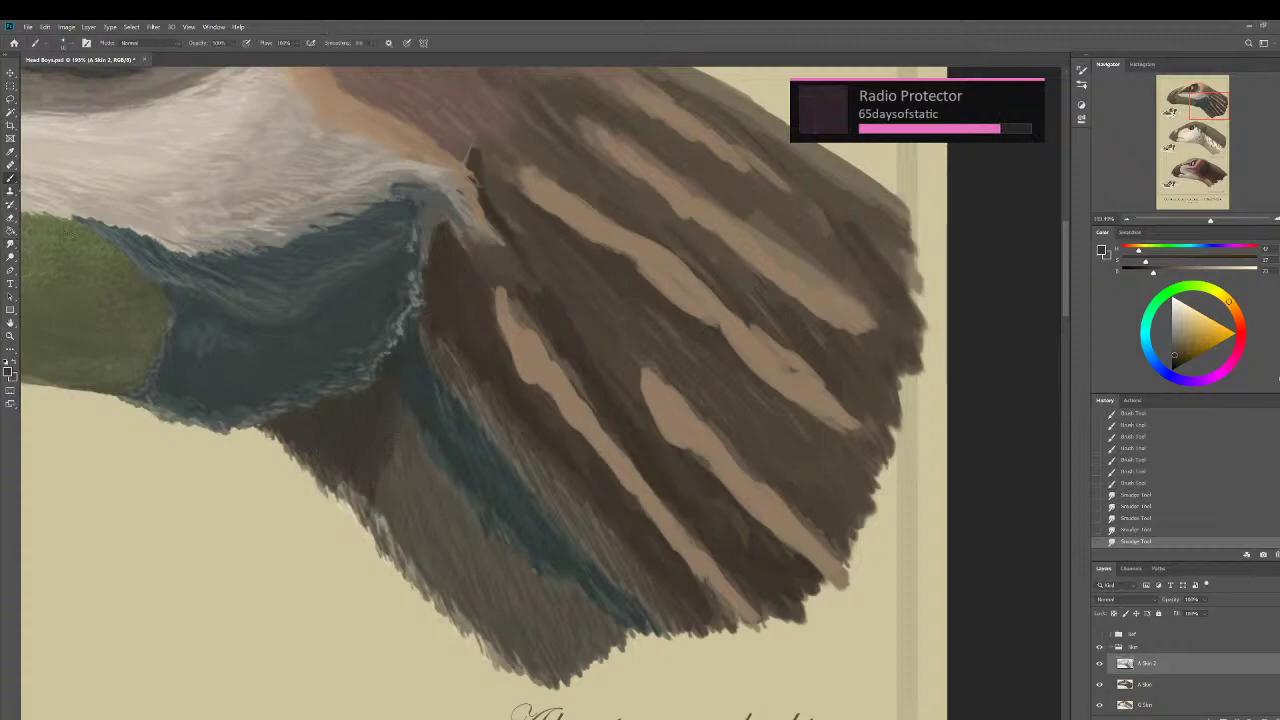
Paint sampled dark brown strokes along the lower edge of the tan neck stripe nearest the blue band.
scroll(529, 563, down, 6)
scroll(560, 660, down, 2)
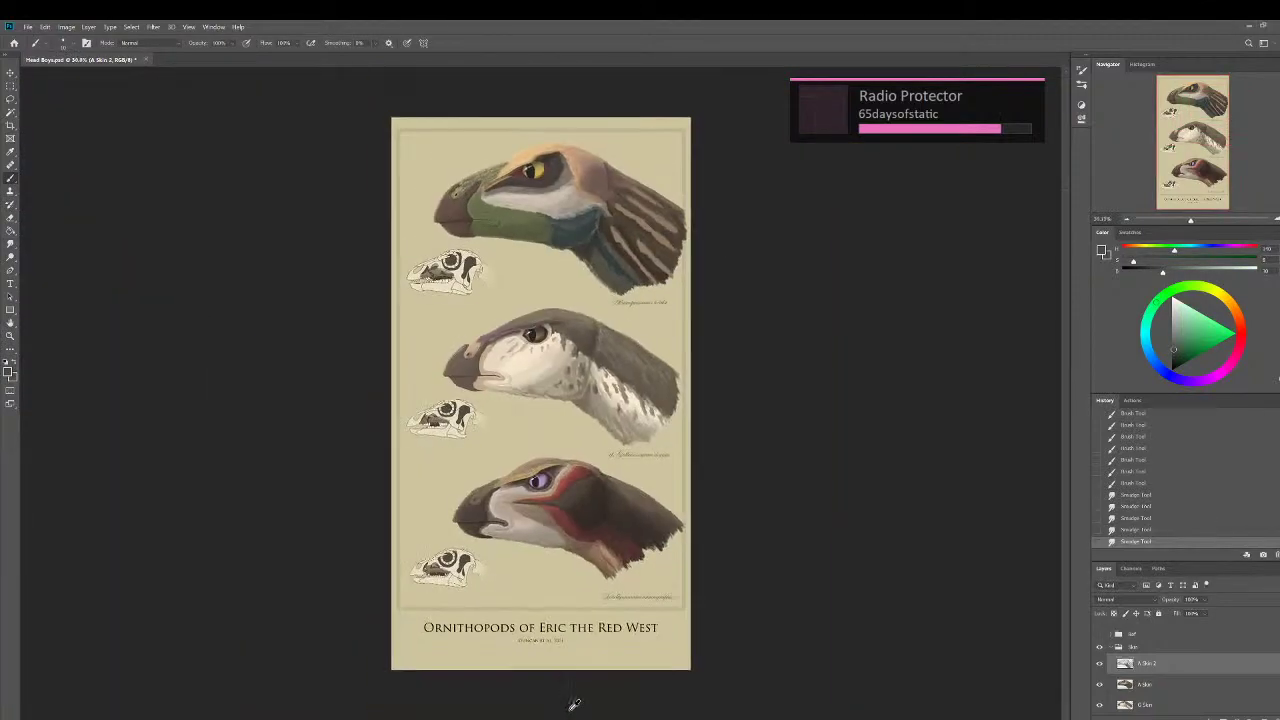
scroll(588, 220, up, 10)
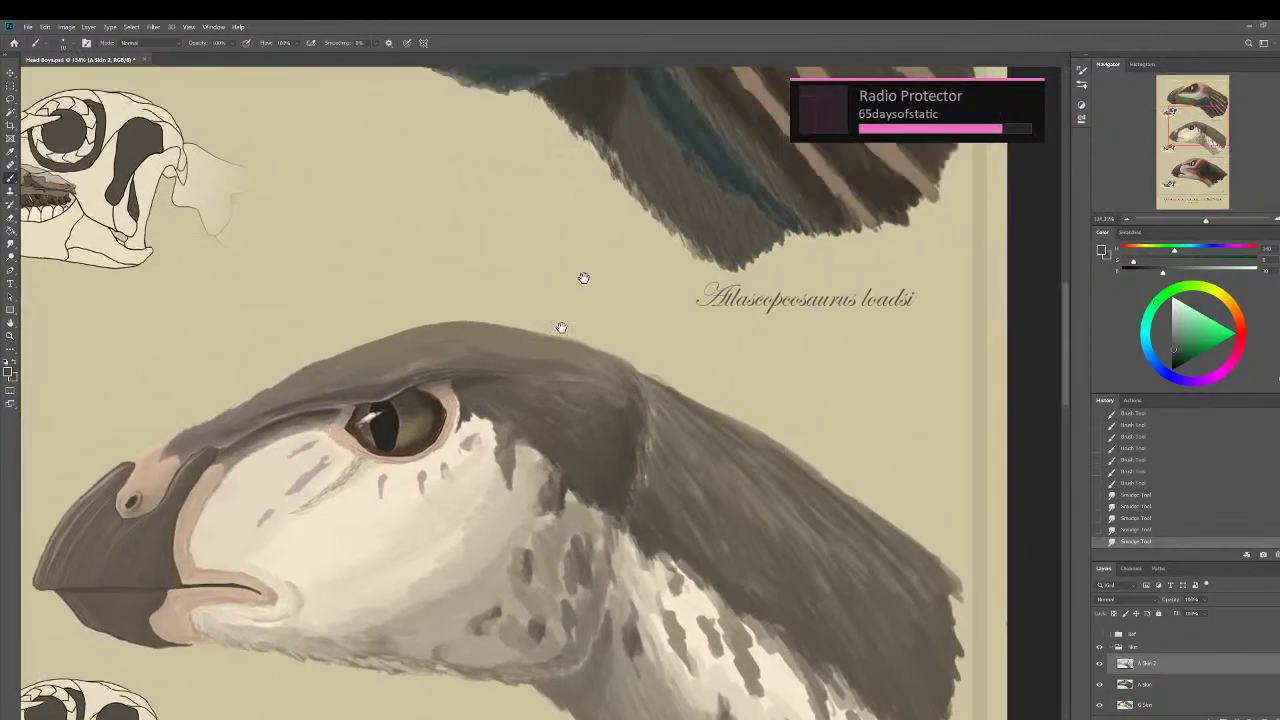
scroll(580, 277, down, 5)
scroll(563, 337, up, 3)
alt+click(598, 461)
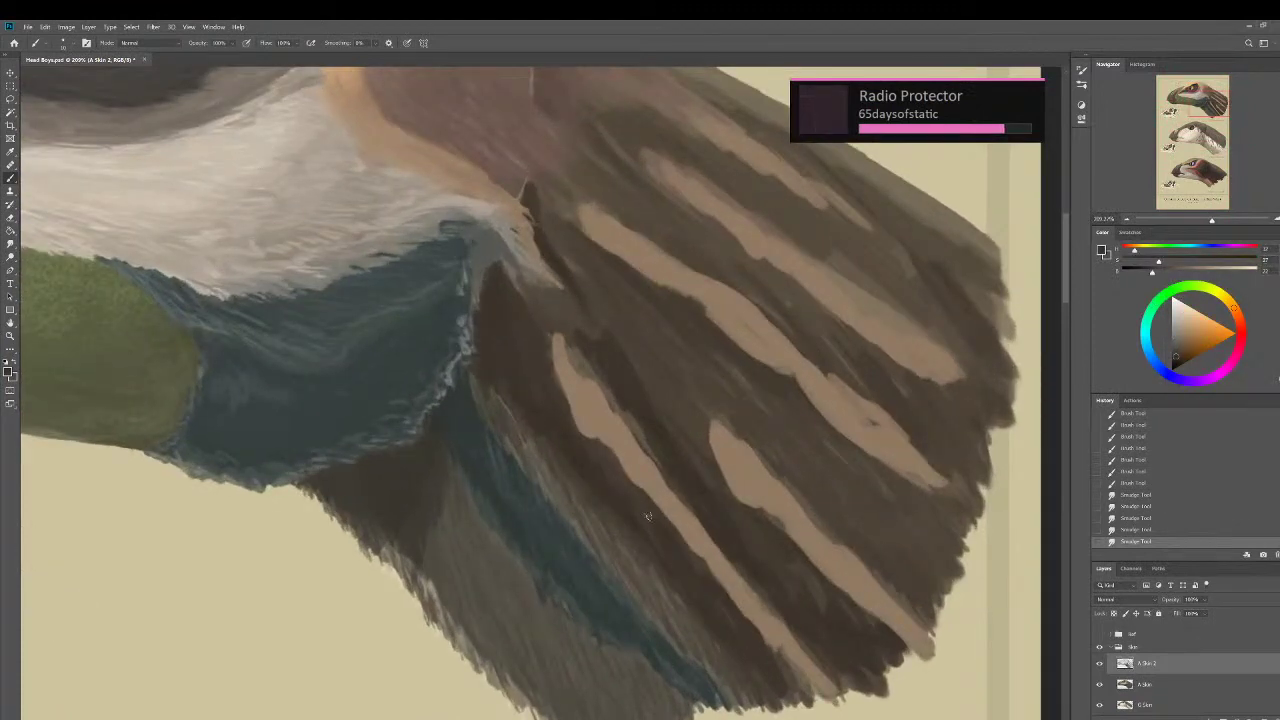
drag(646, 516, 670, 534)
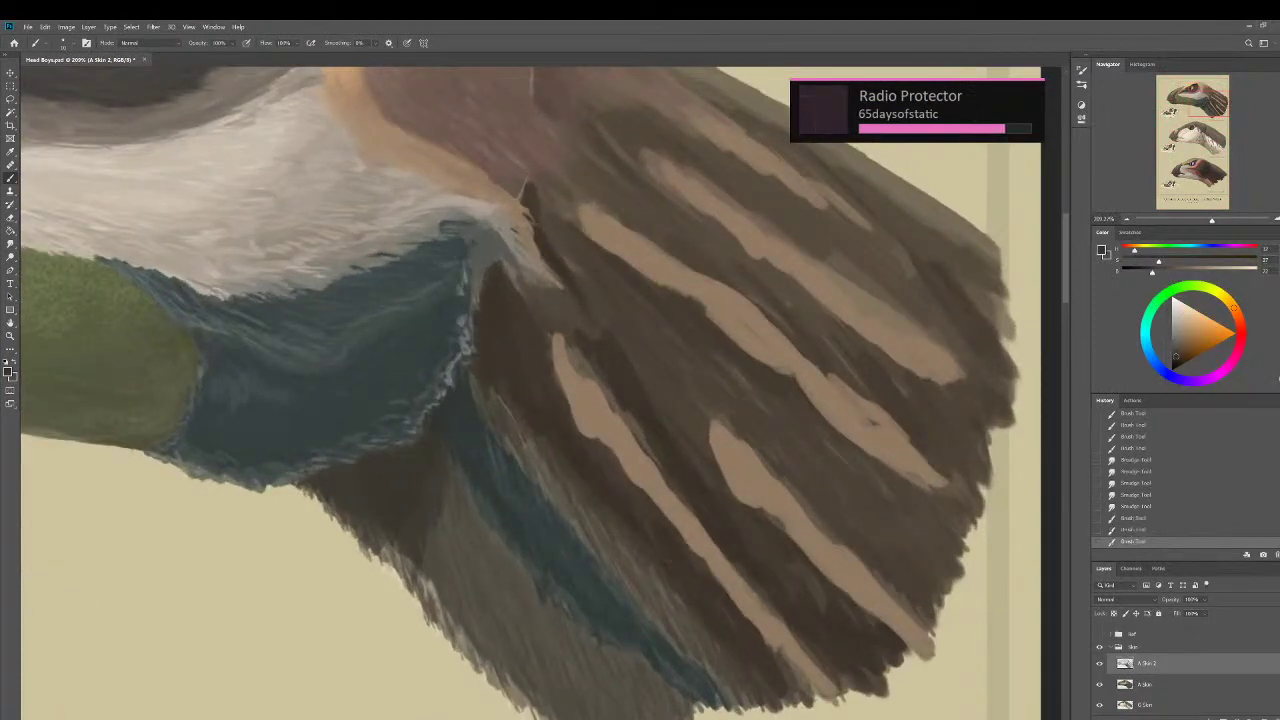
Rework the lower edge of the tan stripe nearest the blue band with short, feathery strokes in its sampled tan.
alt+click(586, 409)
drag(555, 350, 561, 380)
drag(557, 372, 570, 412)
drag(564, 397, 575, 425)
drag(568, 404, 613, 458)
drag(609, 449, 734, 603)
key(bracketright)
key(bracketleft)
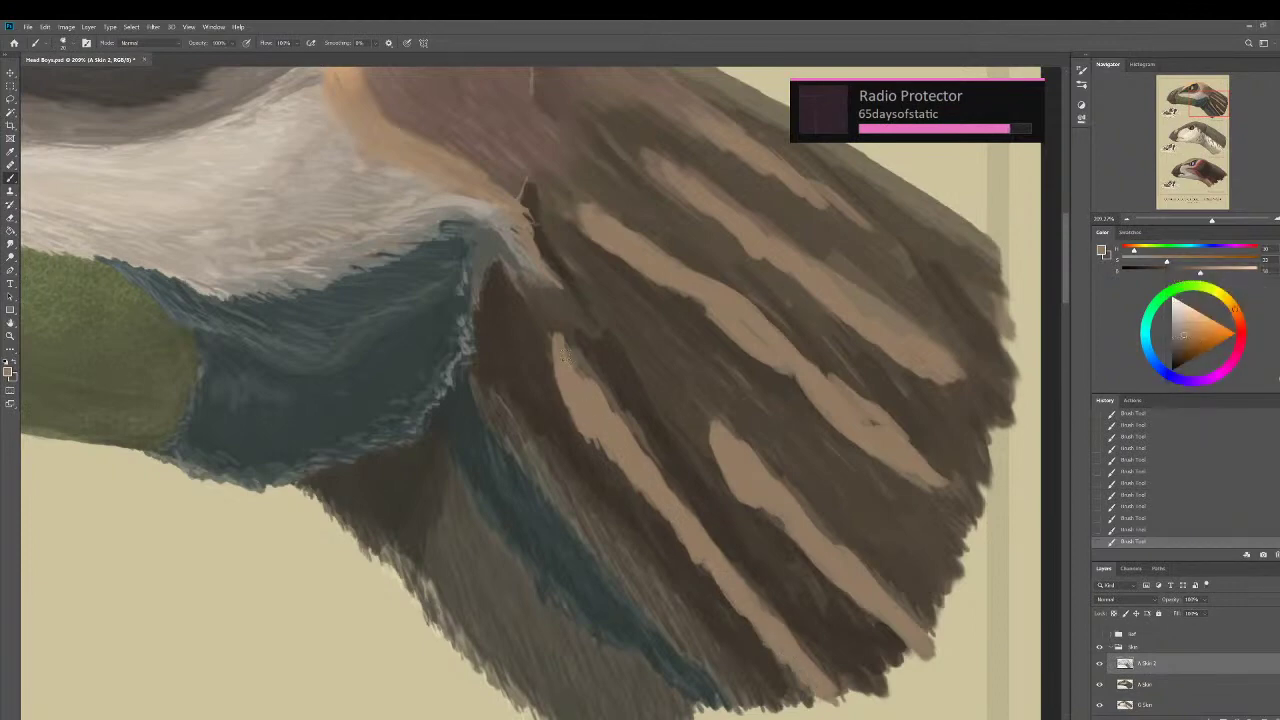
Soften the tip and upper edge of the same tan stripe with feather strokes in sampled mid-browns.
alt+click(575, 382)
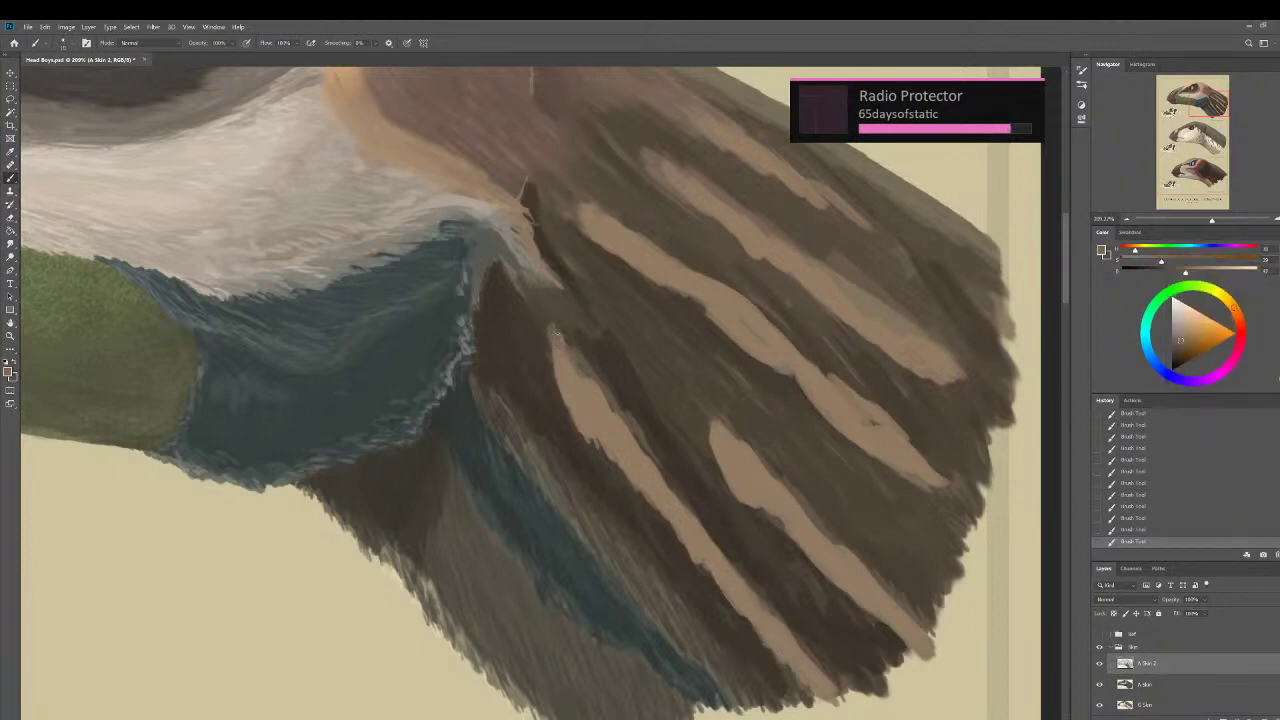
alt+click(587, 384)
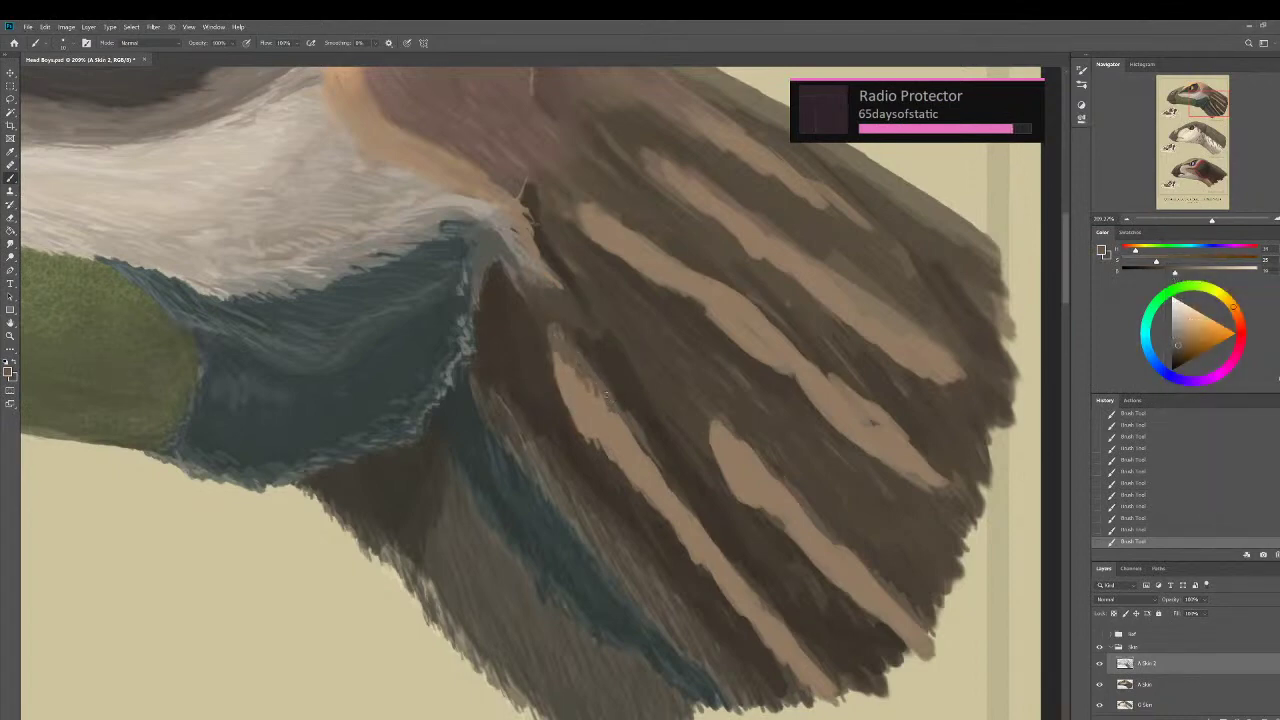
drag(616, 418, 682, 495)
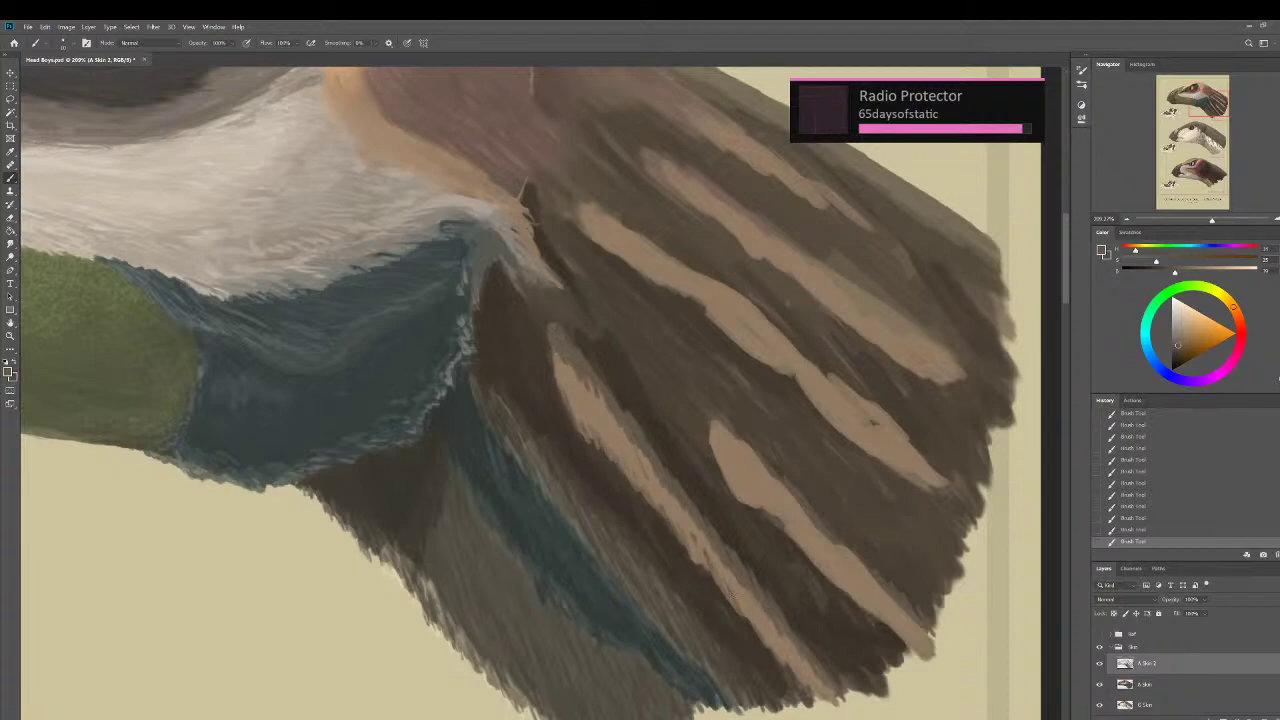
Pick a lighter tan and paint highlight strokes along the tan stripe nearest the blue band.
click(1195, 271)
click(1217, 271)
mouse_move(577, 390)
mouse_down()
mouse_move(574, 378)
mouse_move(574, 412)
mouse_move(590, 427)
mouse_up()
alt+click(566, 391)
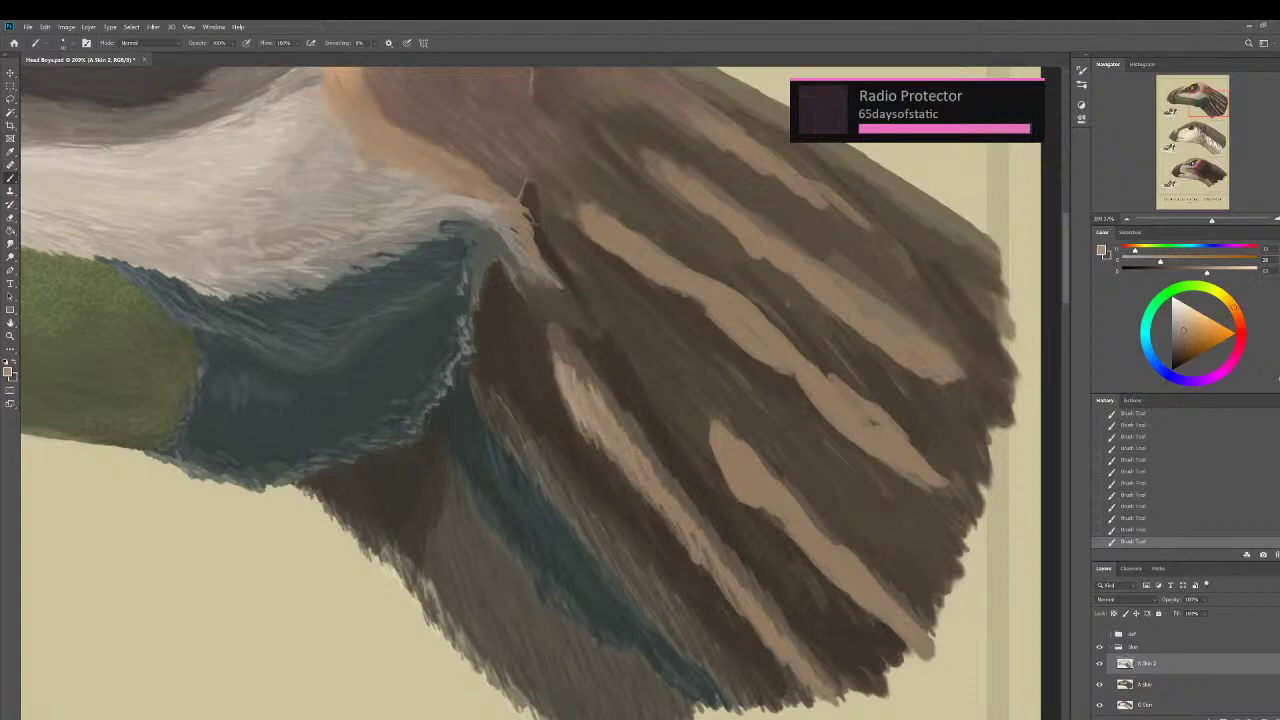
drag(697, 537, 733, 602)
Add light tan highlight strokes to the two long tan stripes higher up the neck.
scroll(776, 598, down, 3)
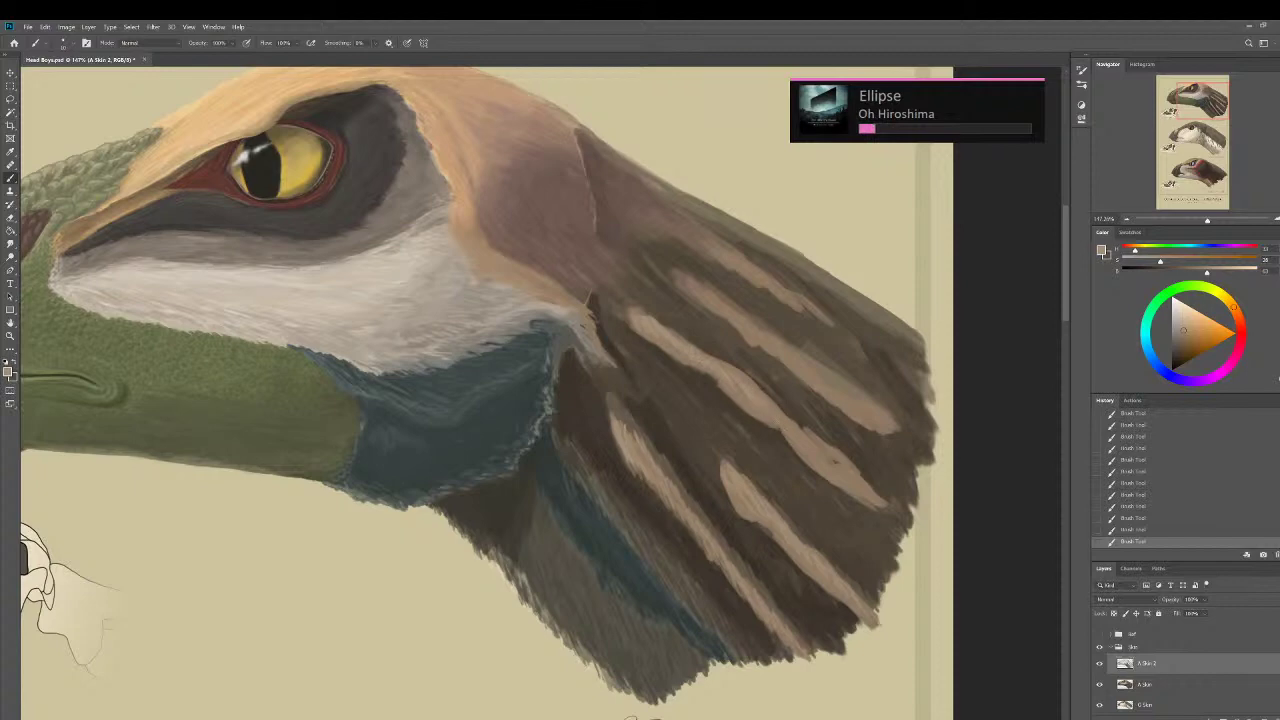
drag(821, 451, 863, 488)
drag(685, 279, 693, 293)
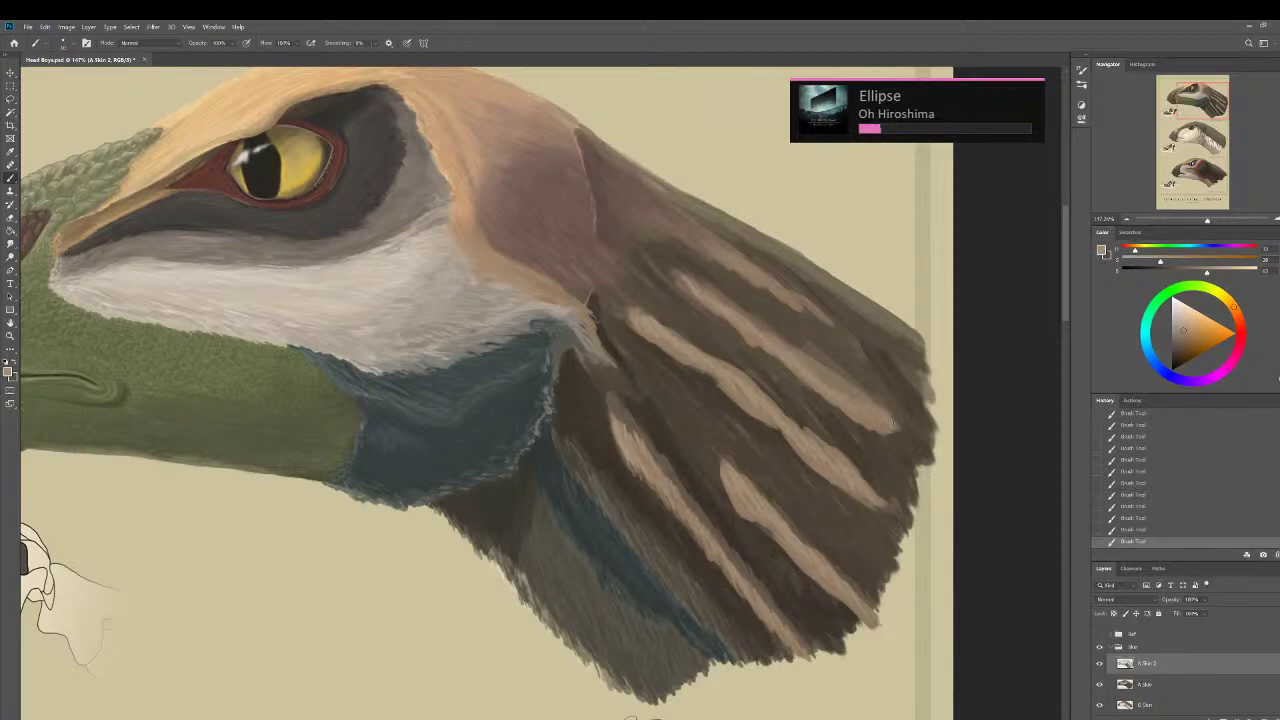
Paint fine brown feather strokes over the upper neck and its ragged rear edge, using colours sampled from the plumage.
alt+click(799, 337)
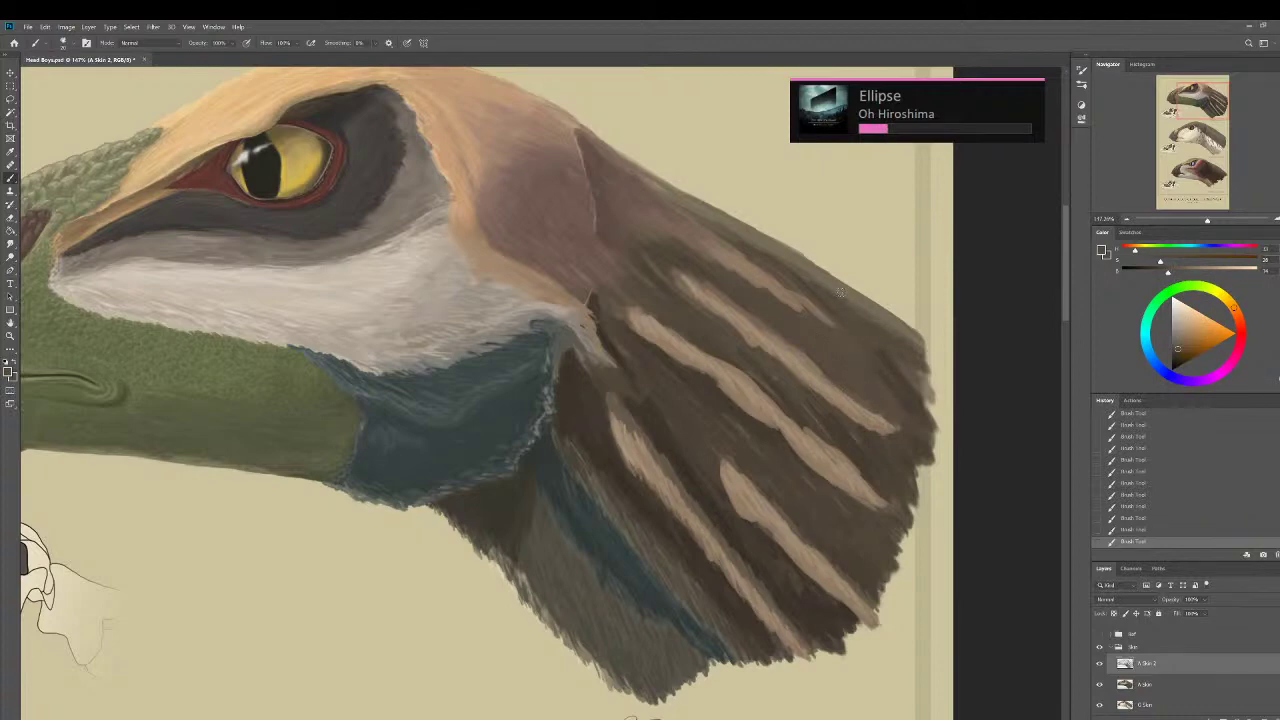
scroll(870, 315, up, 1)
alt+click(868, 316)
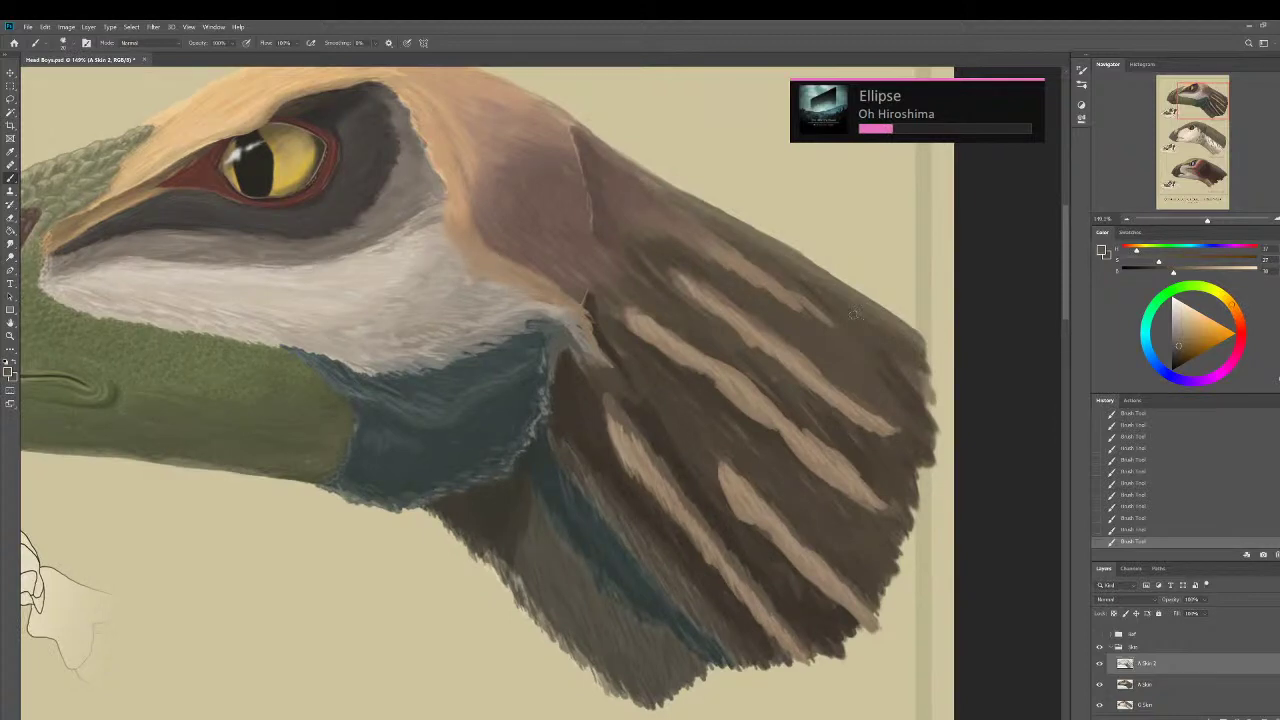
key(bracketleft)
alt+click(910, 388)
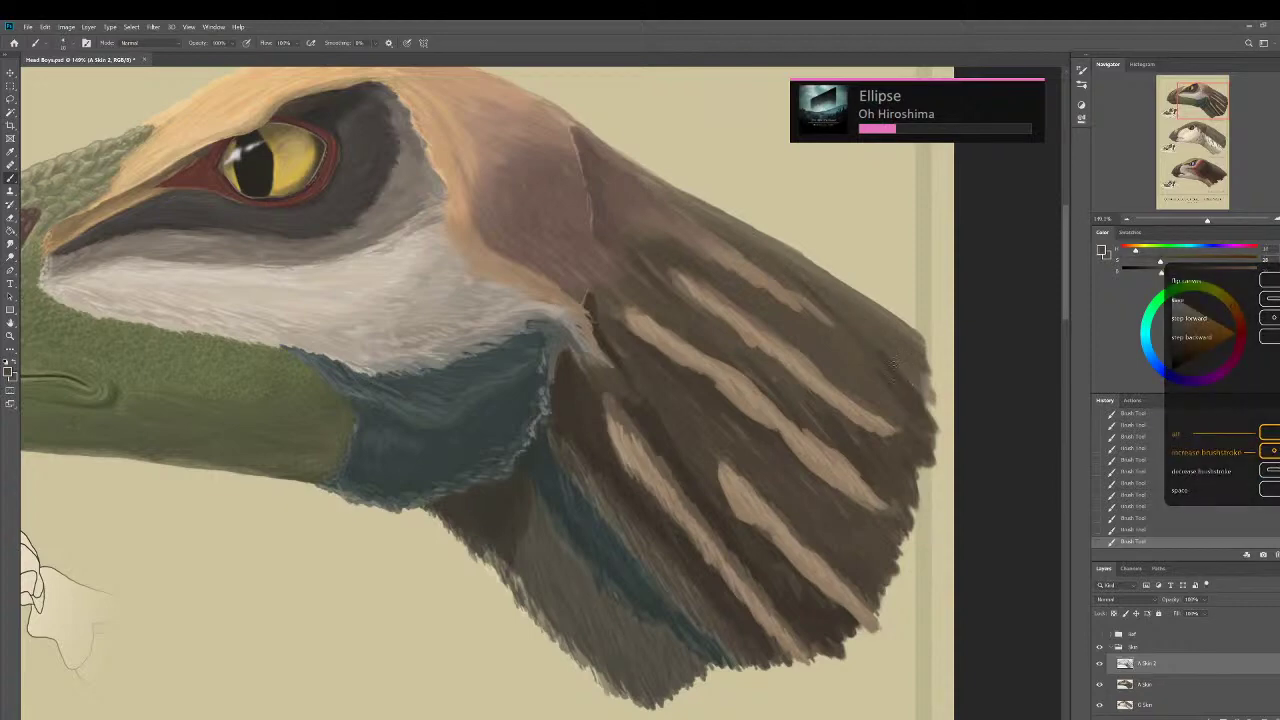
drag(925, 388, 938, 406)
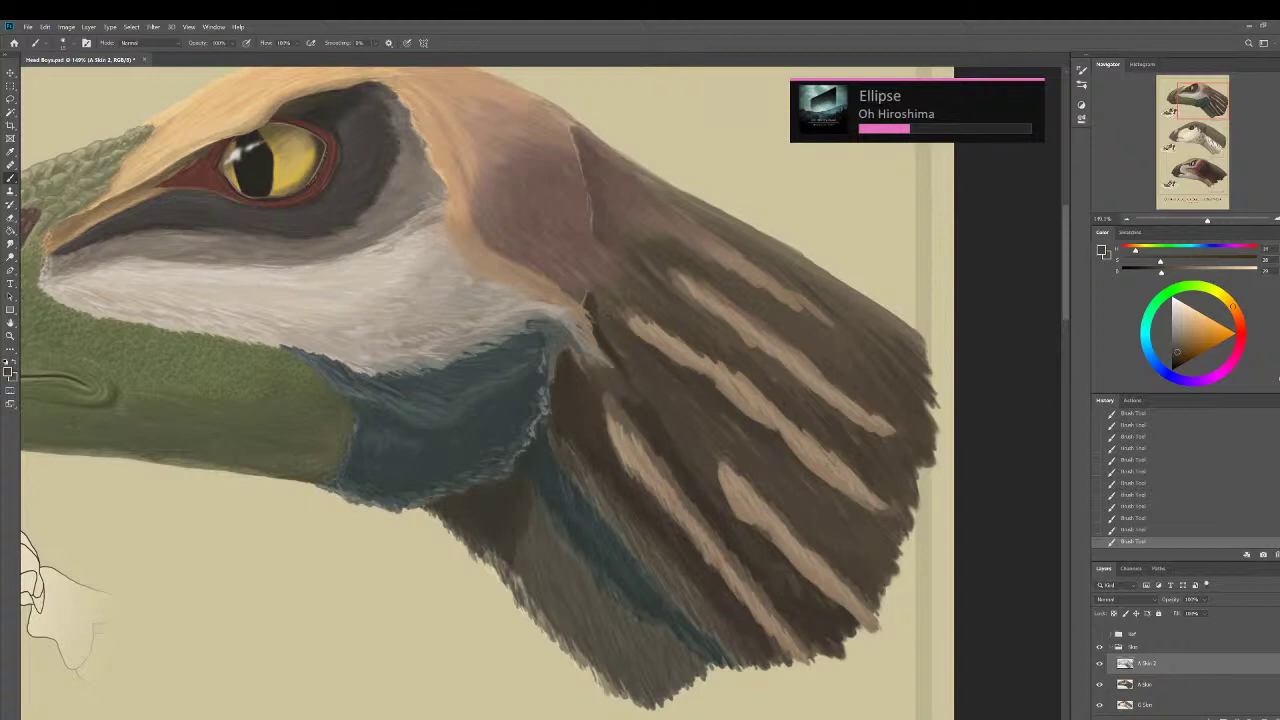
Break up the edges of the tan stripes with sampled dark brown feather strokes between them.
alt+click(647, 437)
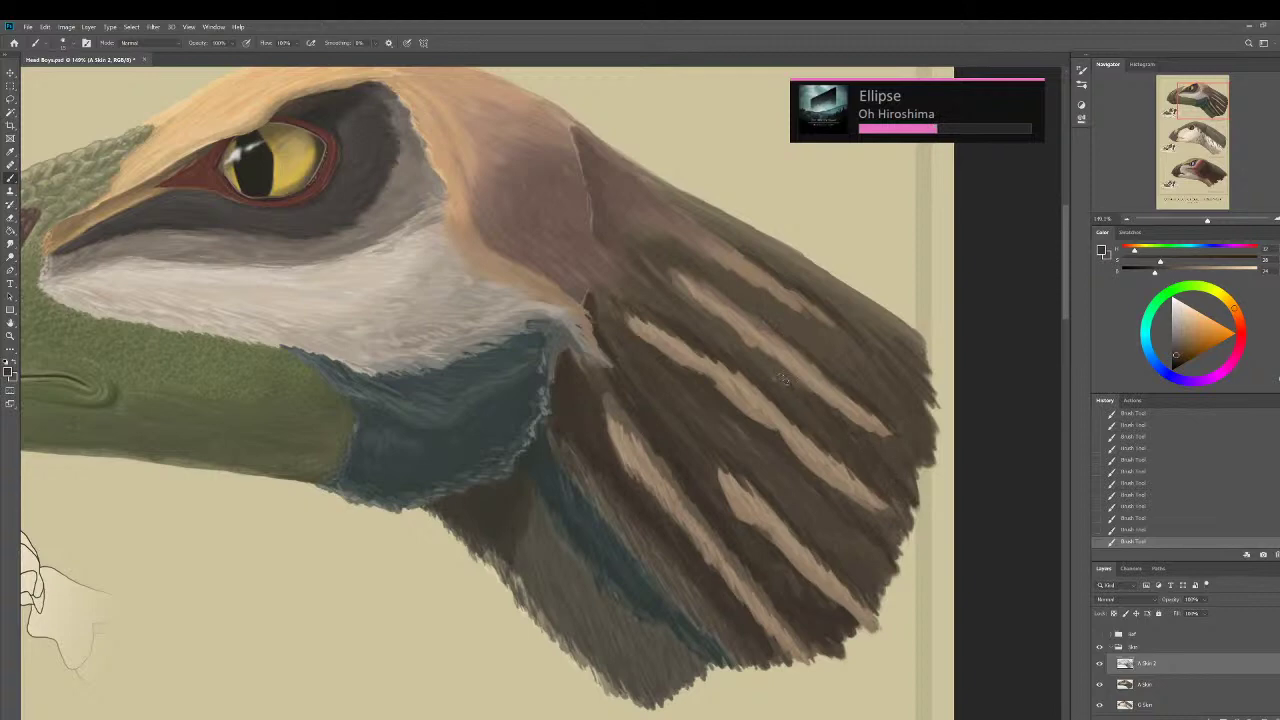
scroll(805, 590, down, 3)
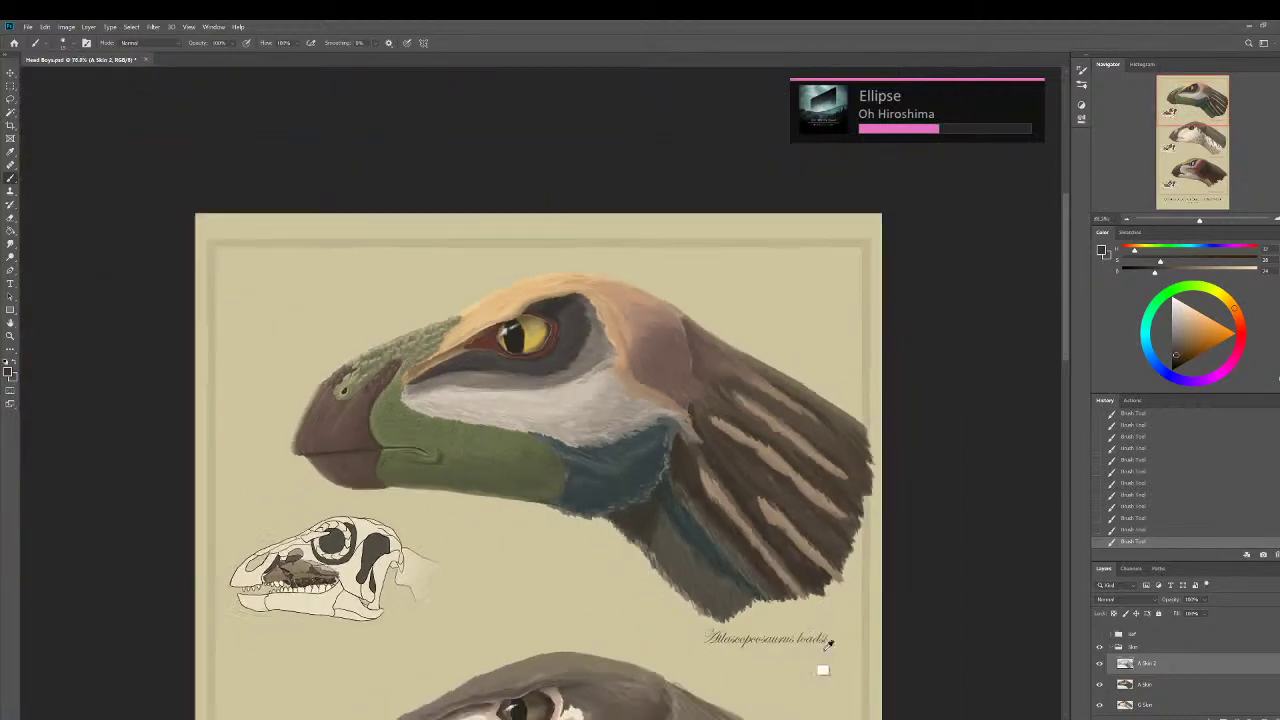
scroll(788, 511, up, 4)
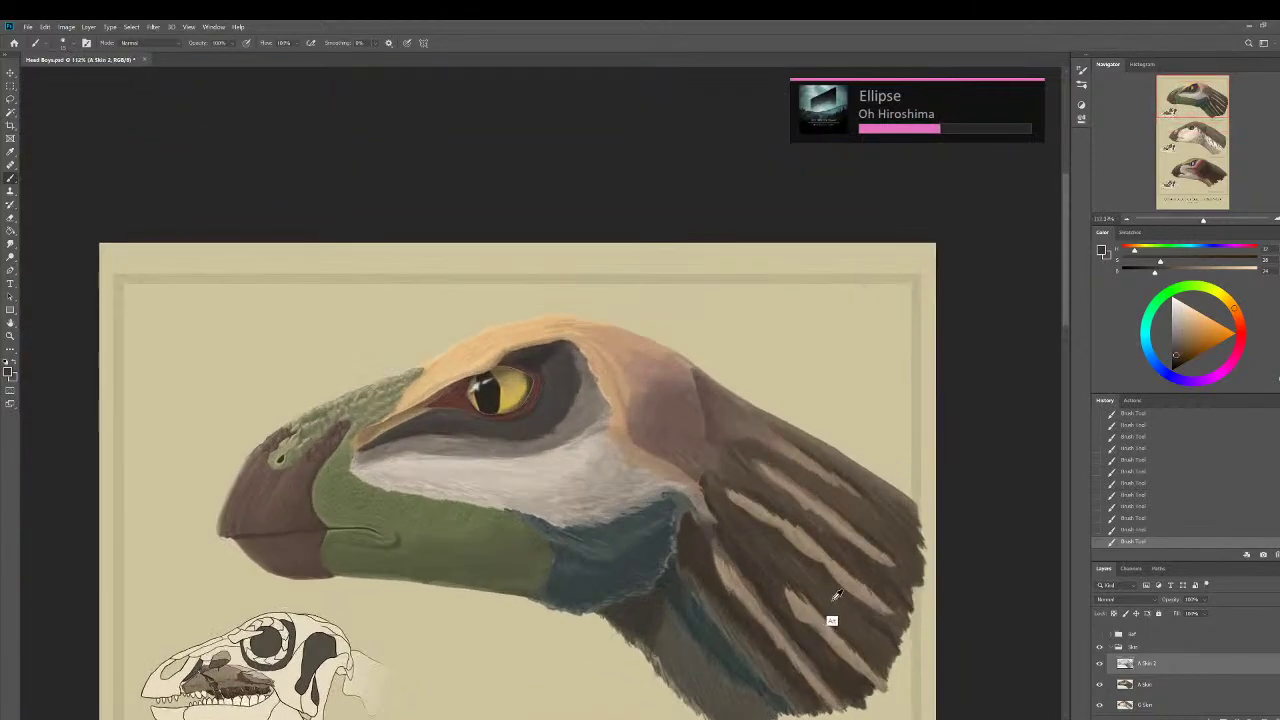
Refine the middle tan neck stripe and the plumage beneath it with feather strokes in sampled browns and tan.
alt+click(792, 517)
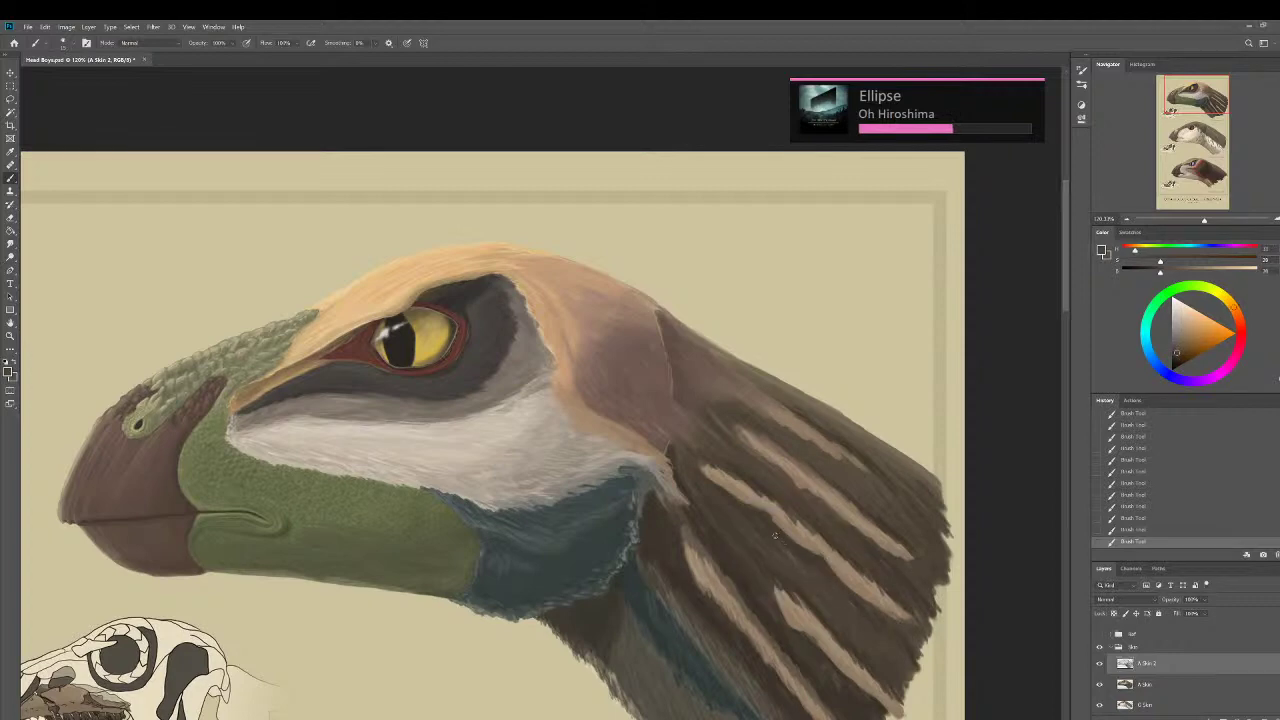
alt+click(790, 566)
alt+click(821, 600)
alt+click(797, 527)
drag(802, 548, 893, 621)
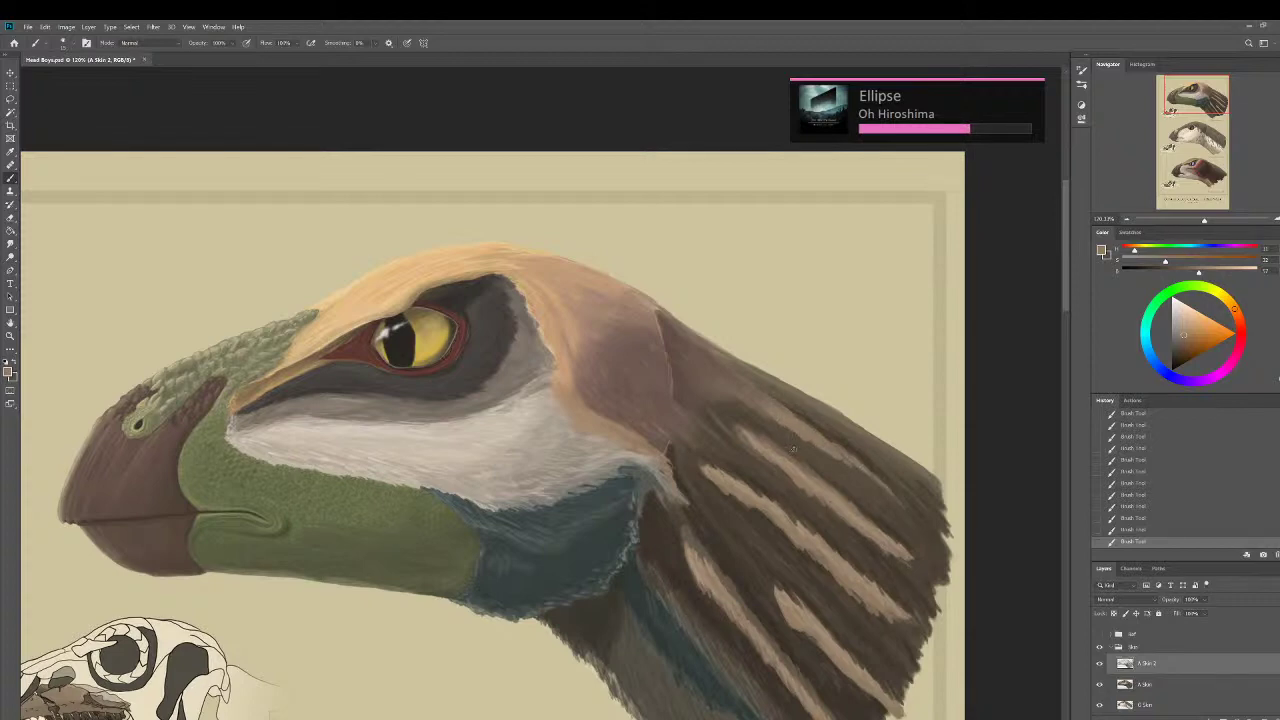
Blend the front ends of the upper tan stripes into the neck with sampled tan and mauve-brown strokes.
alt+click(779, 504)
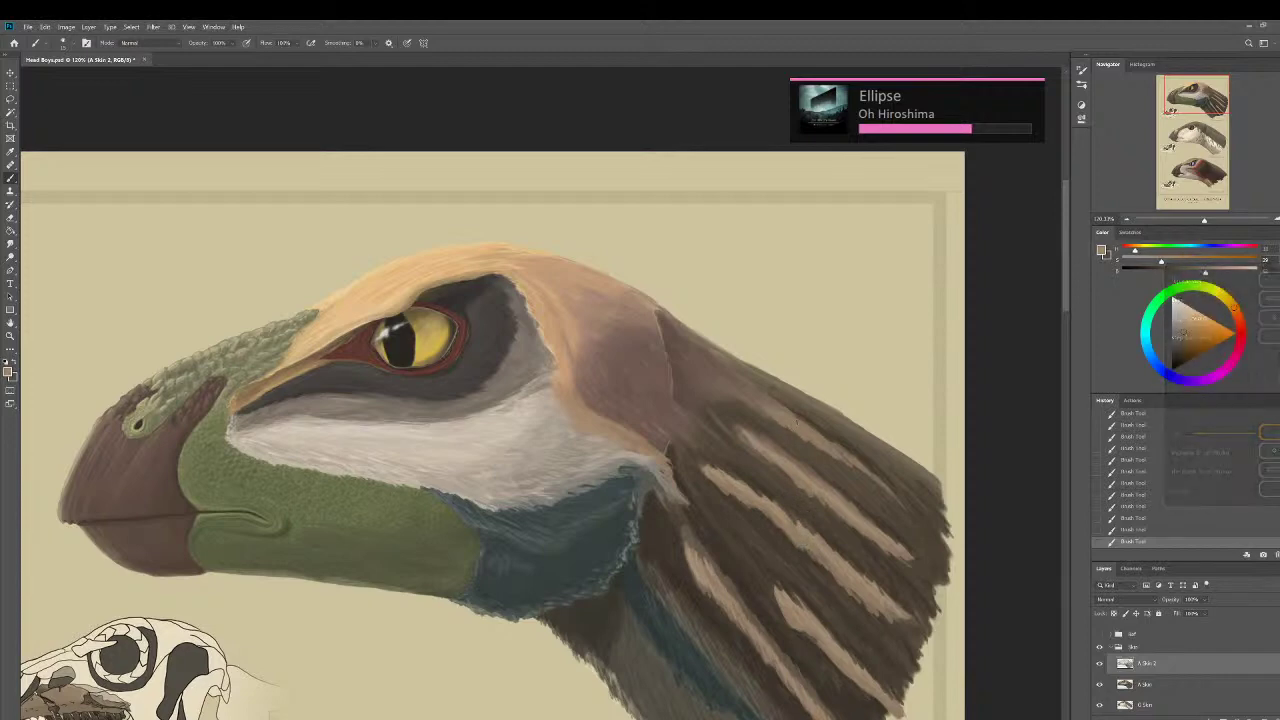
alt+click(733, 373)
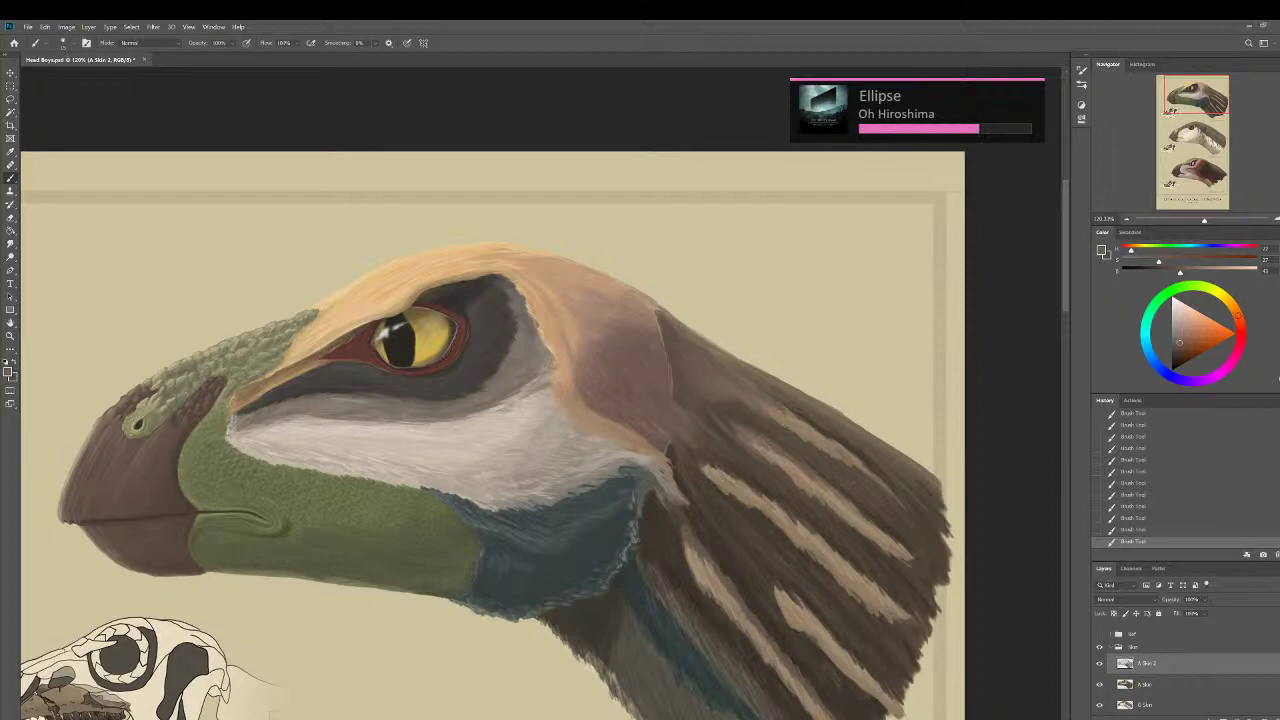
Touch up the rear of the upper tan neck stripes with fine feather strokes in sampled browns and tan.
alt+scroll(720, 434, down, 4)
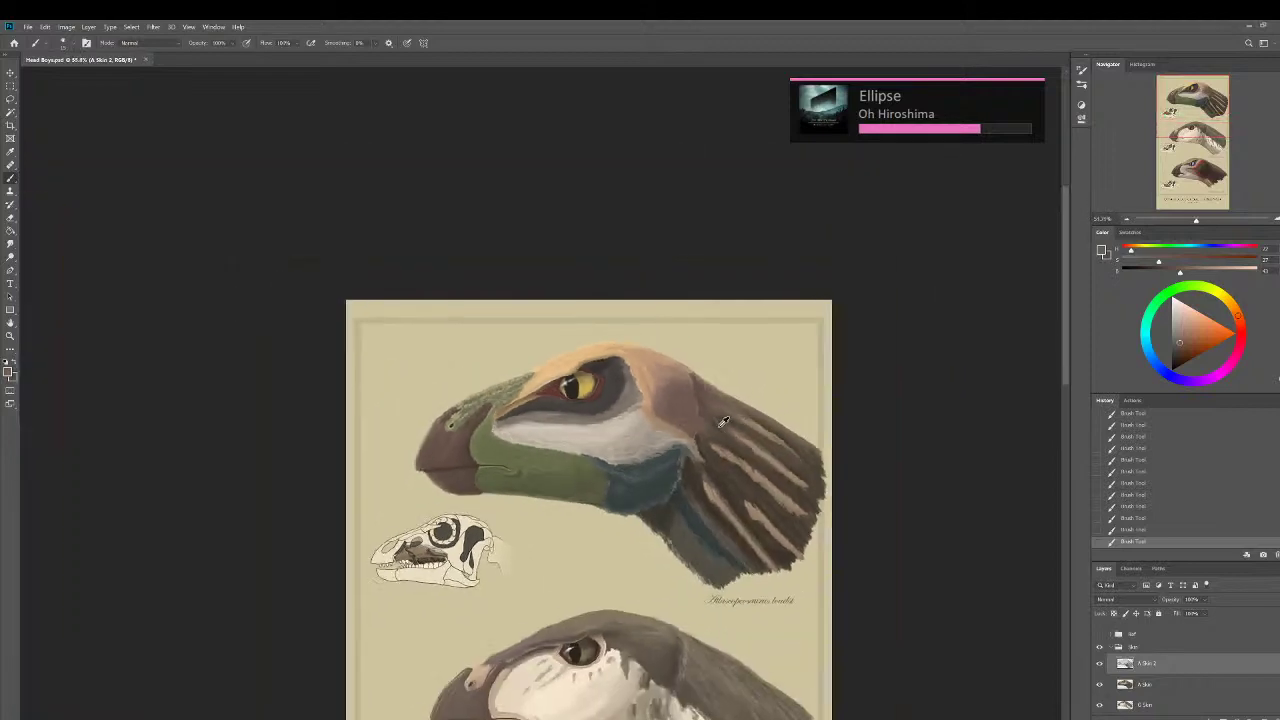
scroll(723, 422, down, 2)
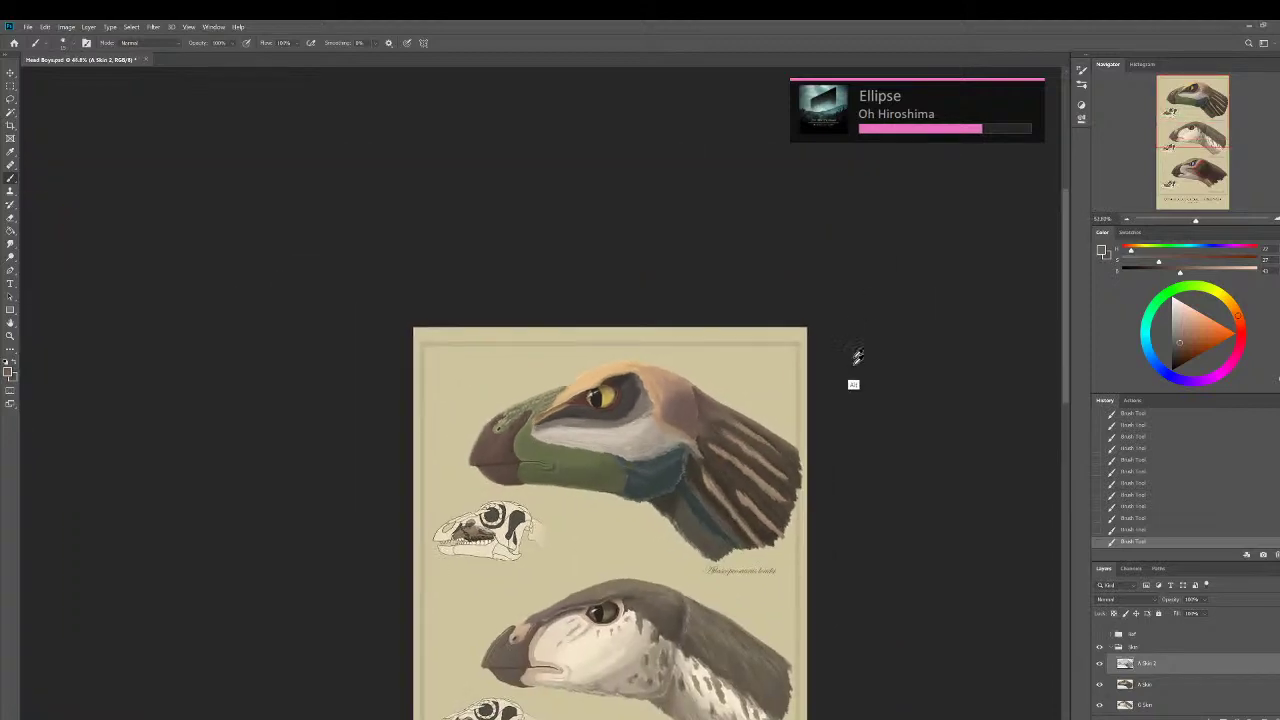
scroll(734, 510, up, 5)
alt+click(670, 491)
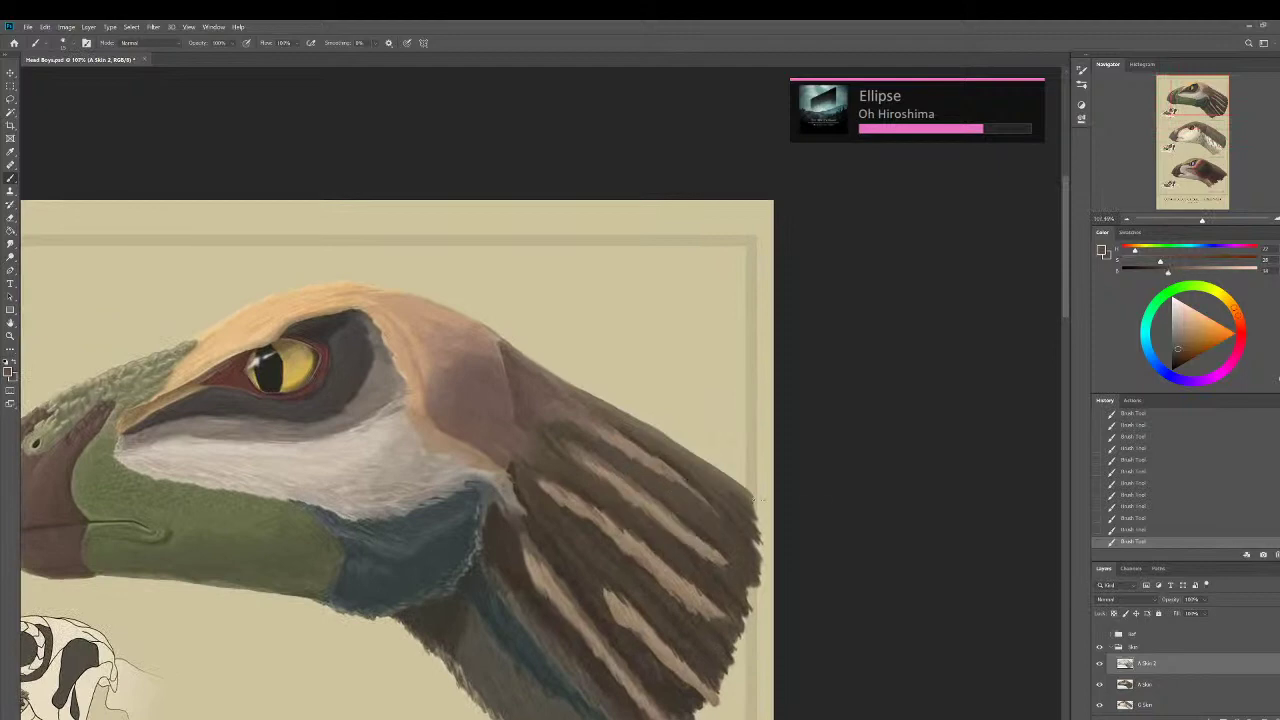
alt+click(683, 509)
alt+click(696, 500)
alt+click(731, 511)
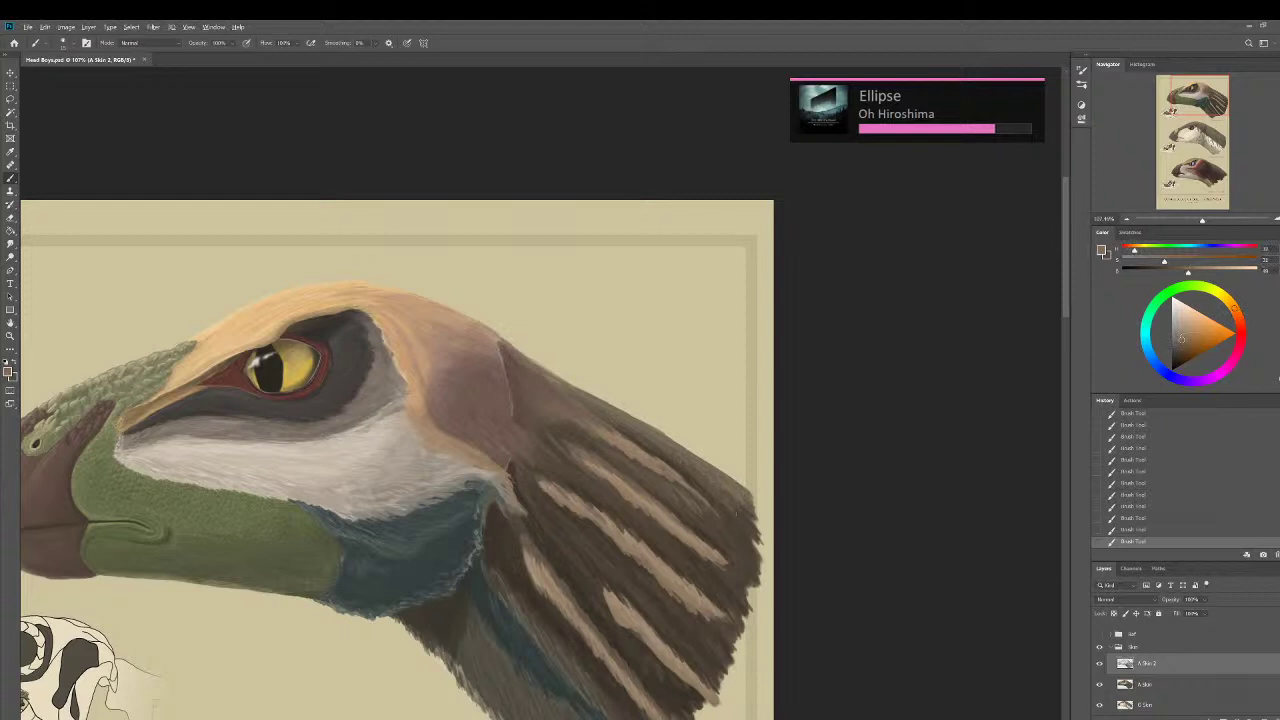
Rework the upper part of the pale ridge behind the mauve head patch with sampled mauve-brown and tan strokes.
alt+click(507, 372)
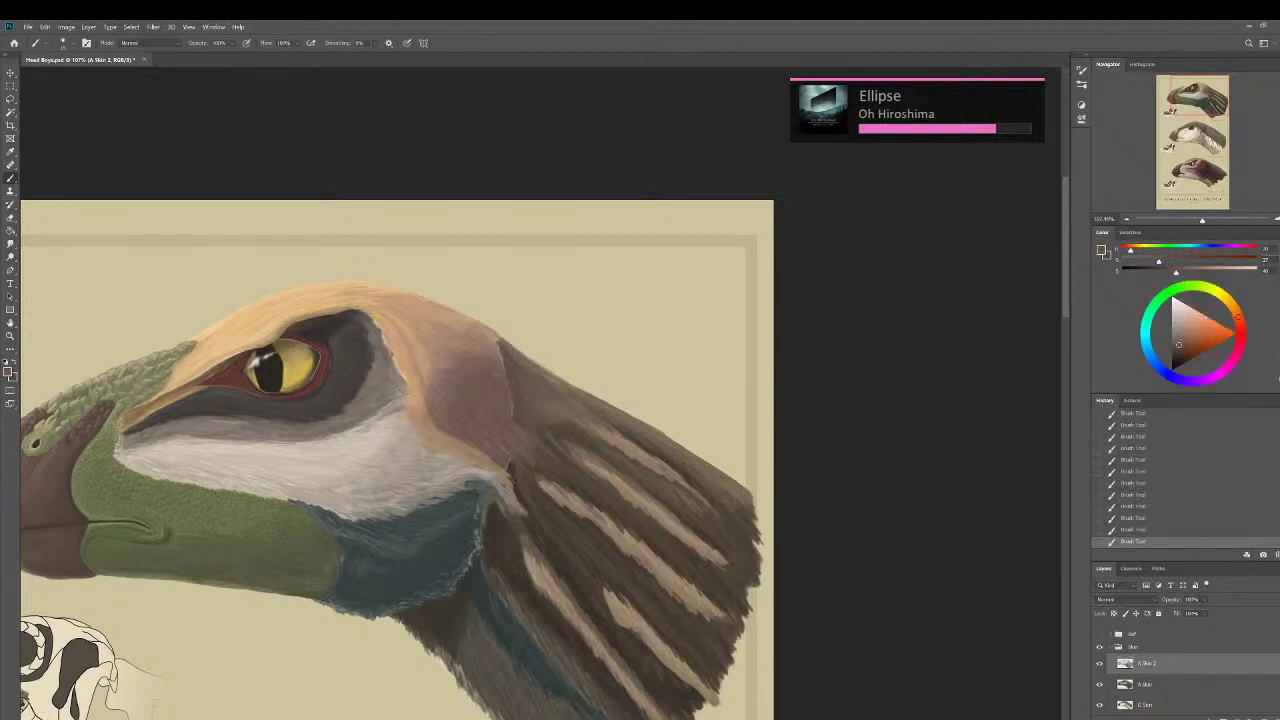
alt+click(516, 360)
alt+click(488, 336)
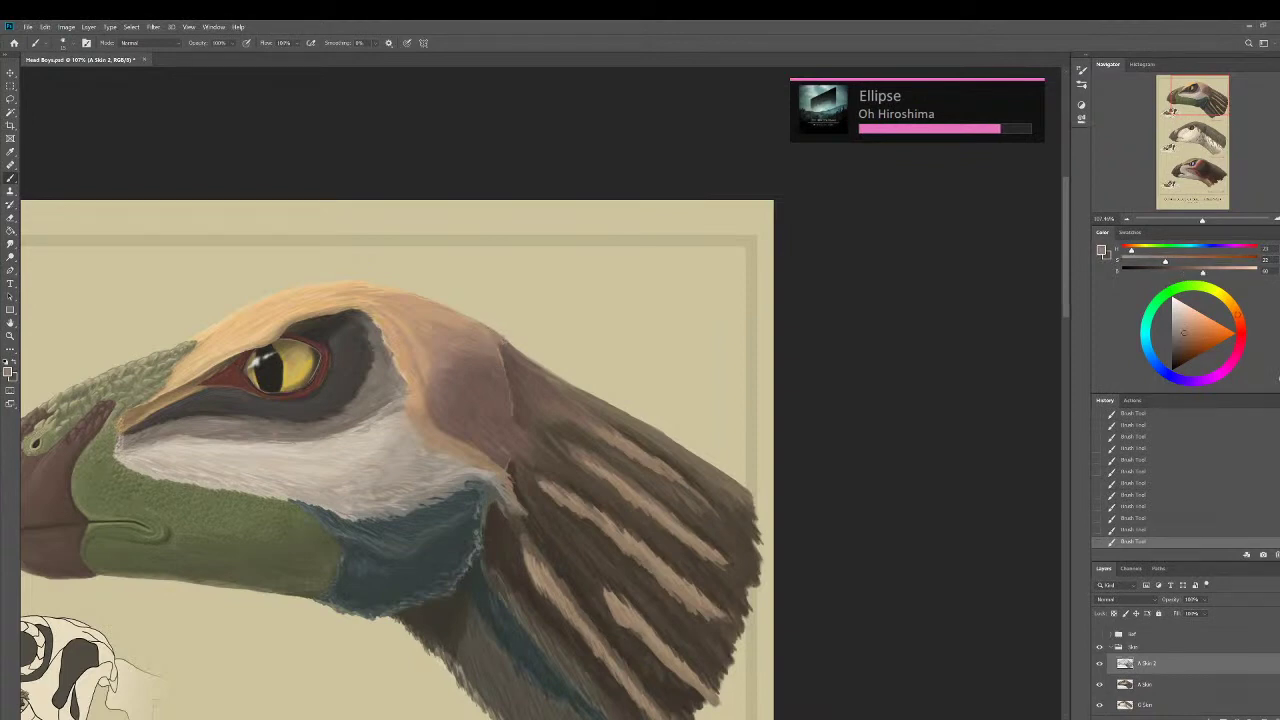
scroll(504, 362, up, 2)
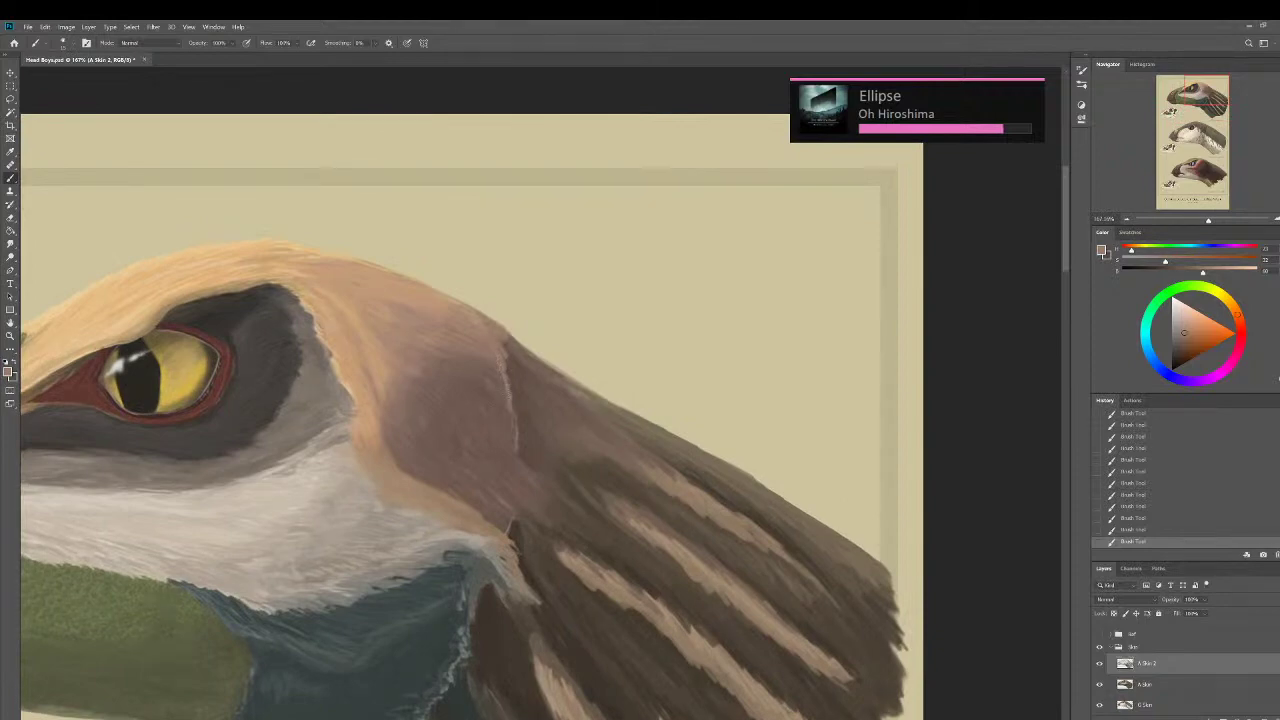
alt+click(504, 414)
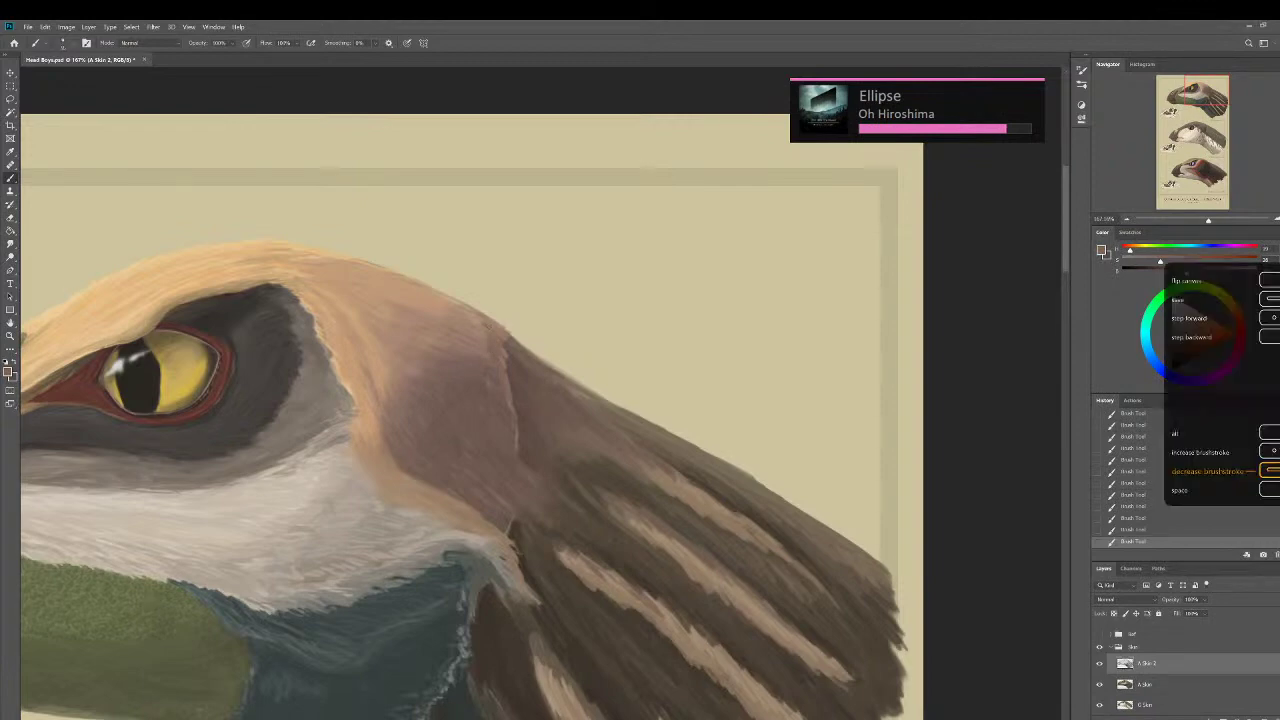
alt+click(478, 313)
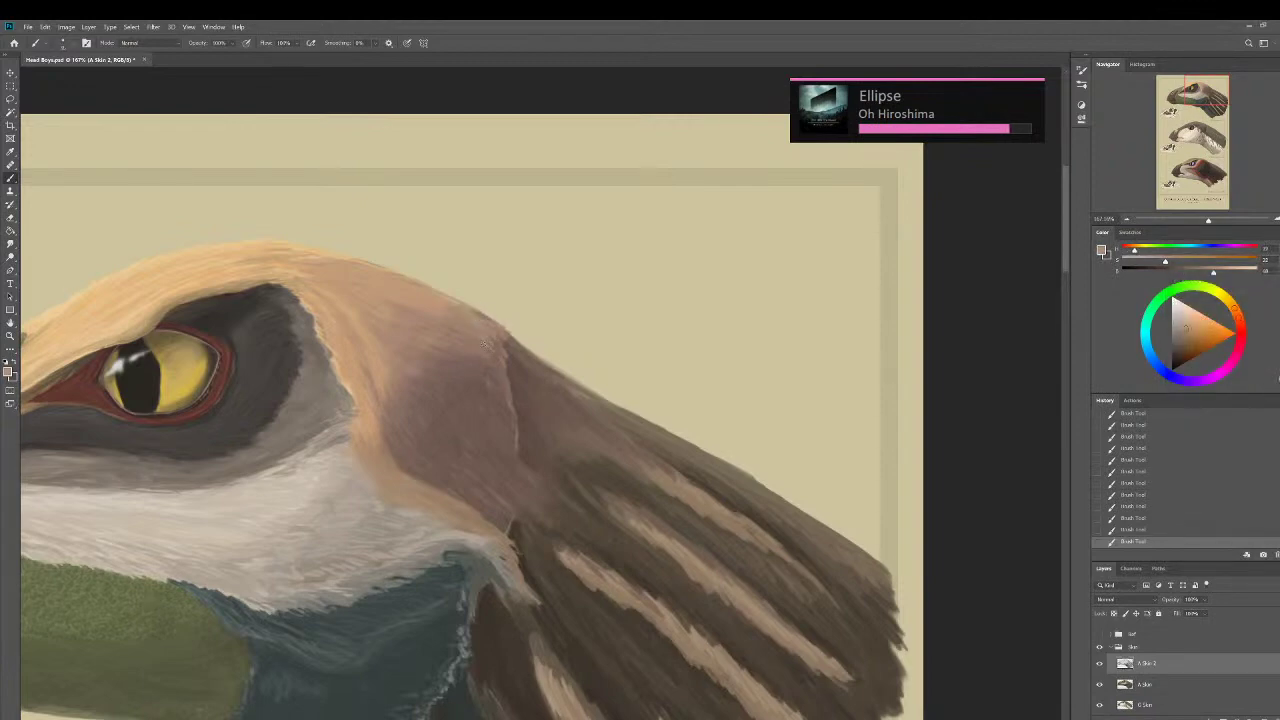
alt+click(493, 383)
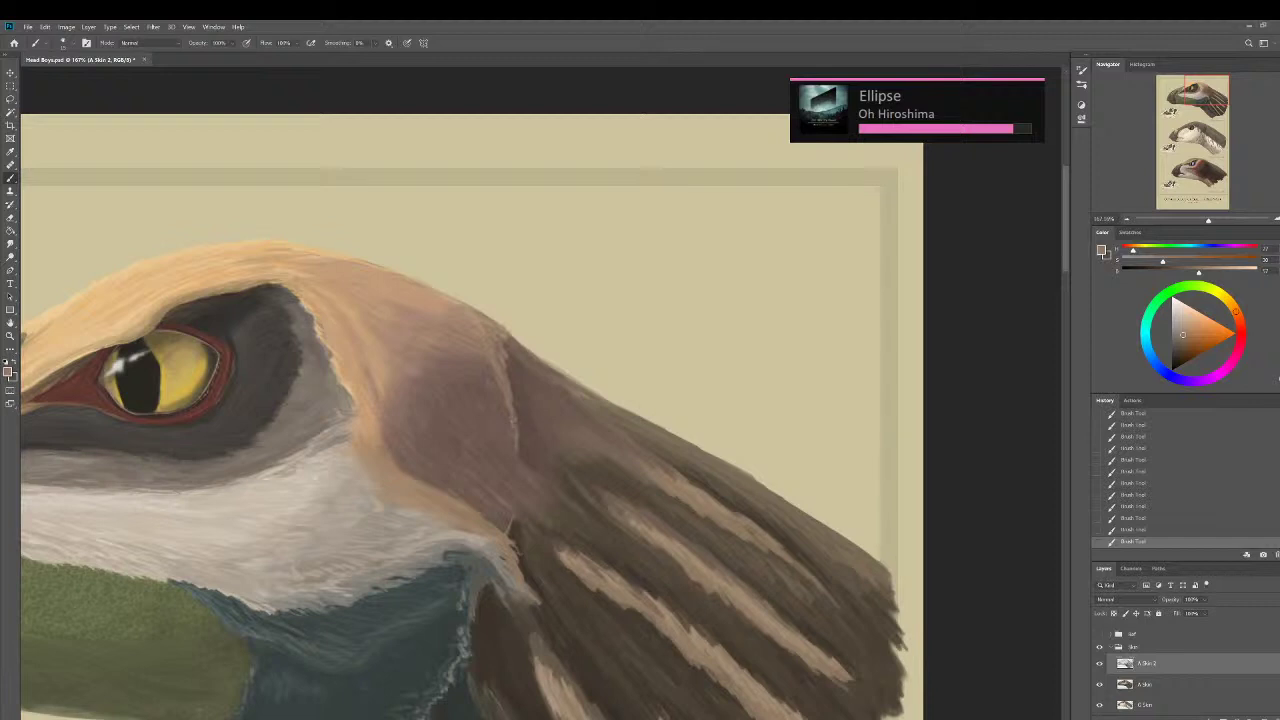
Extend the pale ridge down to the dark notch at the jaw corner and shade around it with sampled browns.
alt+click(515, 470)
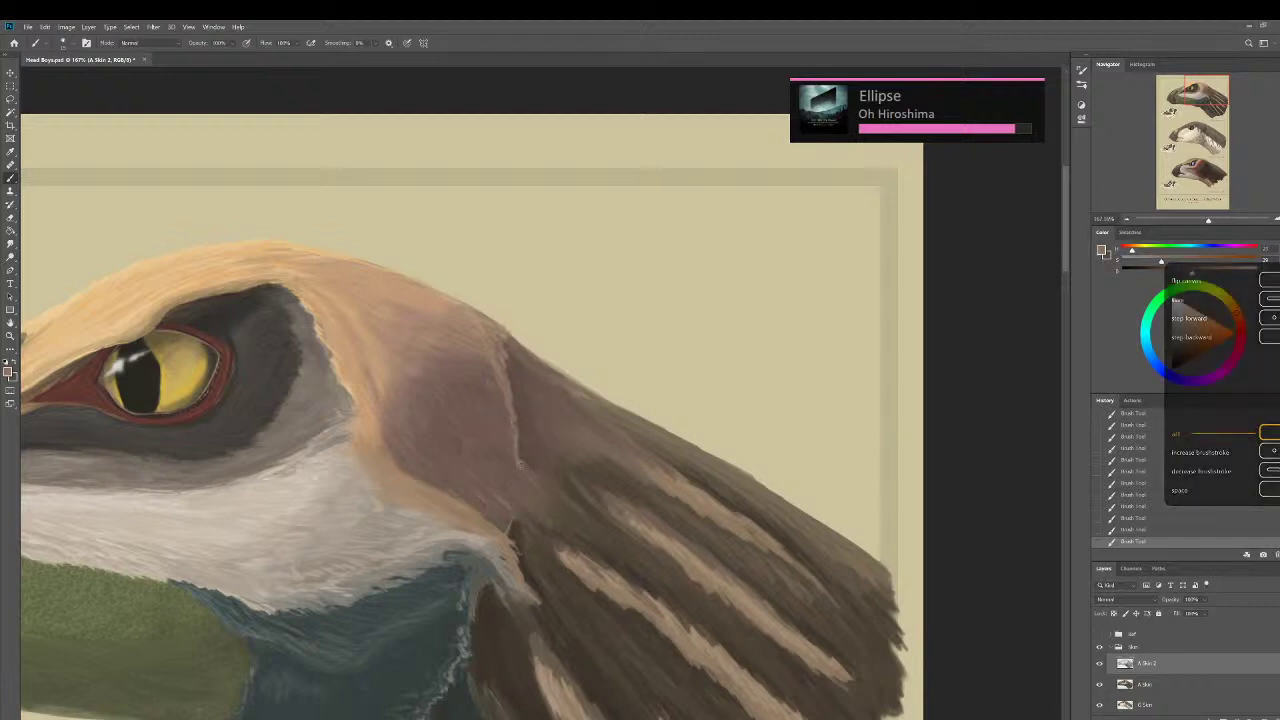
alt+click(519, 510)
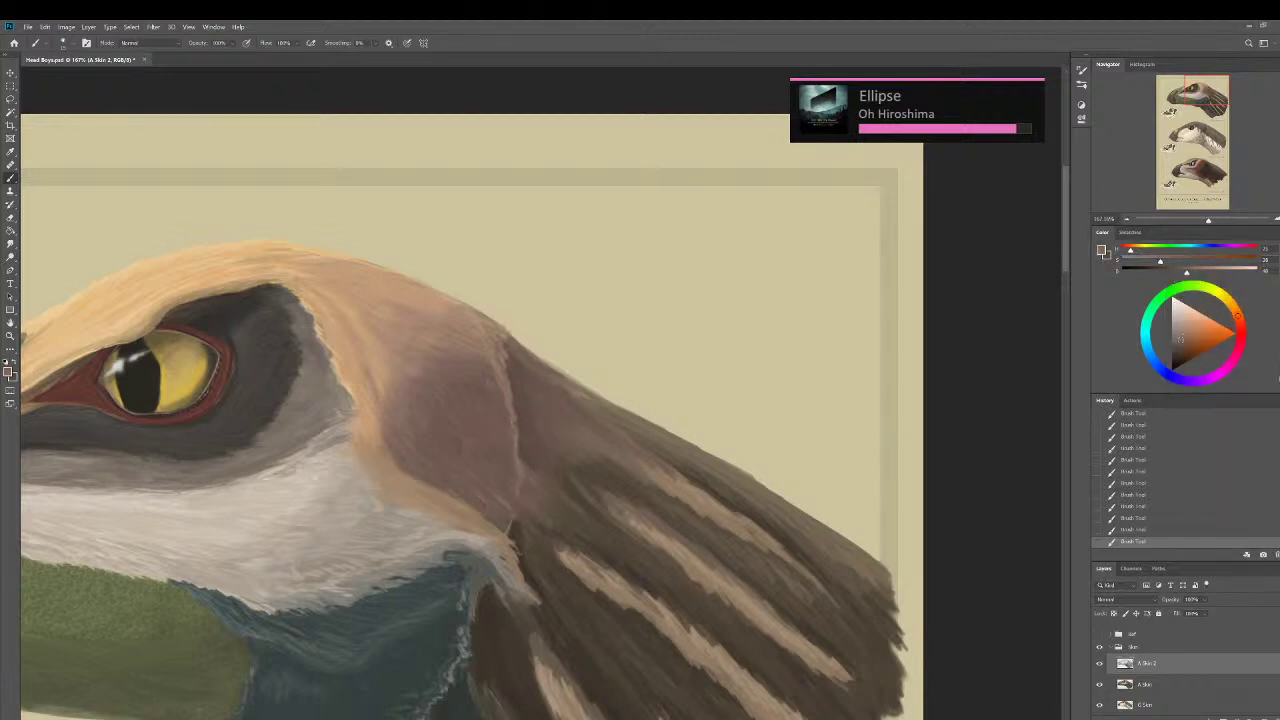
alt+click(507, 524)
alt+click(520, 493)
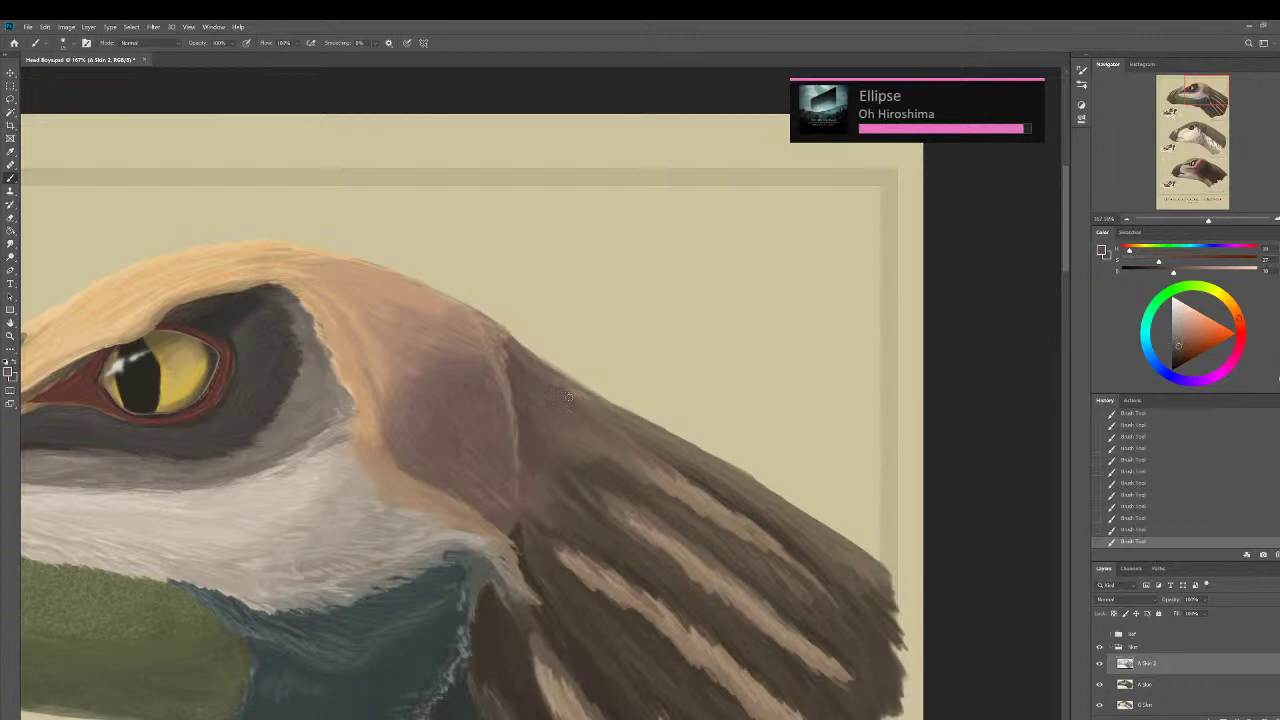
Soften the pale ridge into the mauve patch and neck plumage with sampled mauve and dark brown strokes.
scroll(570, 404, down, 4)
scroll(491, 603, up, 3)
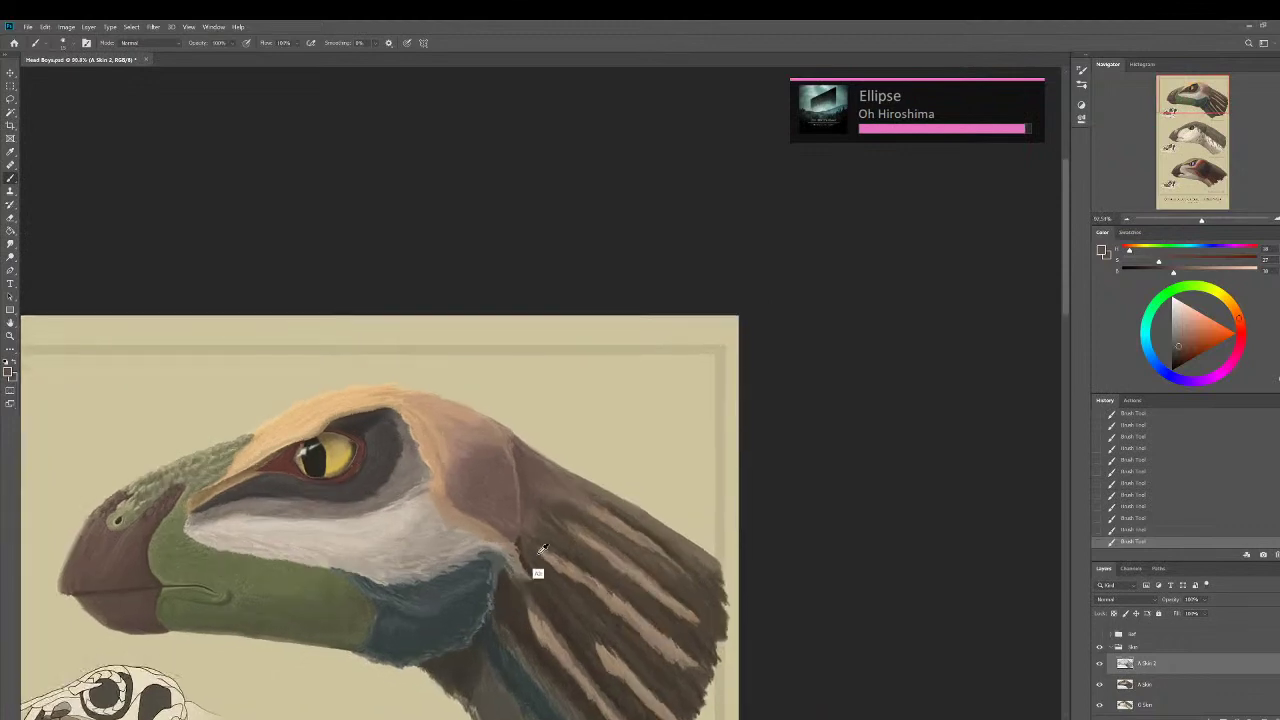
alt+click(505, 450)
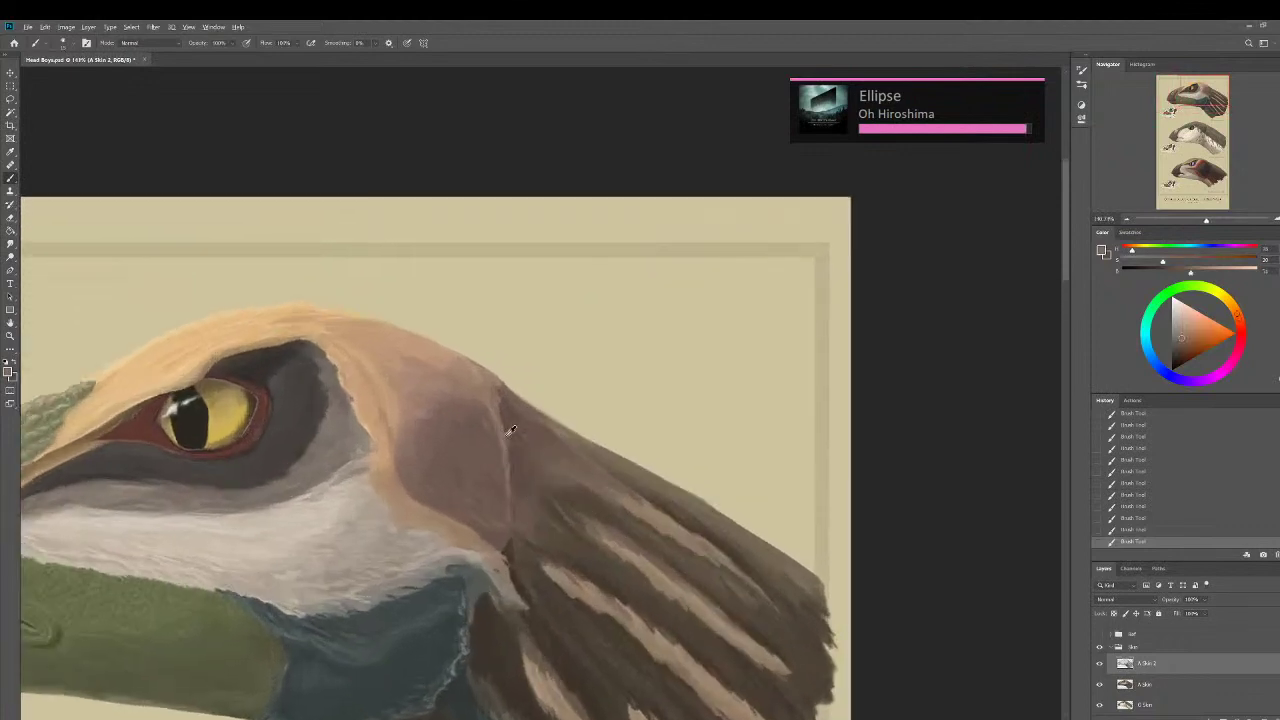
alt+click(508, 430)
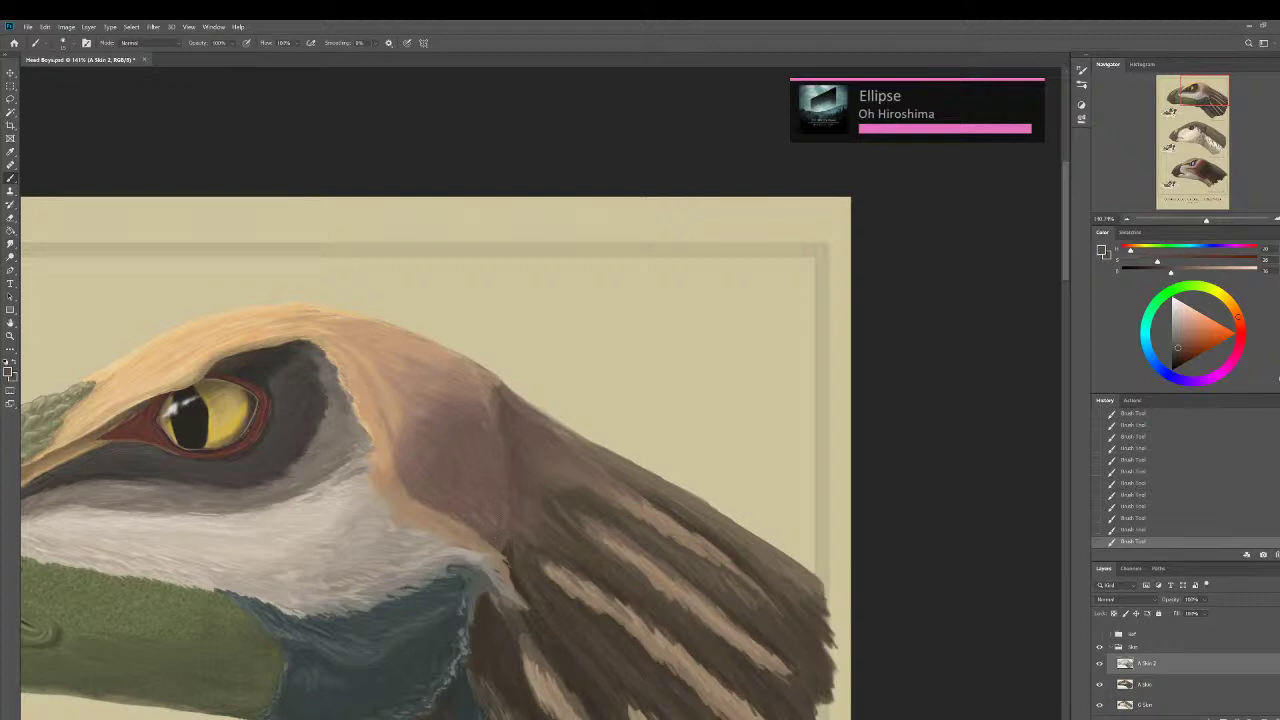
key(alt)
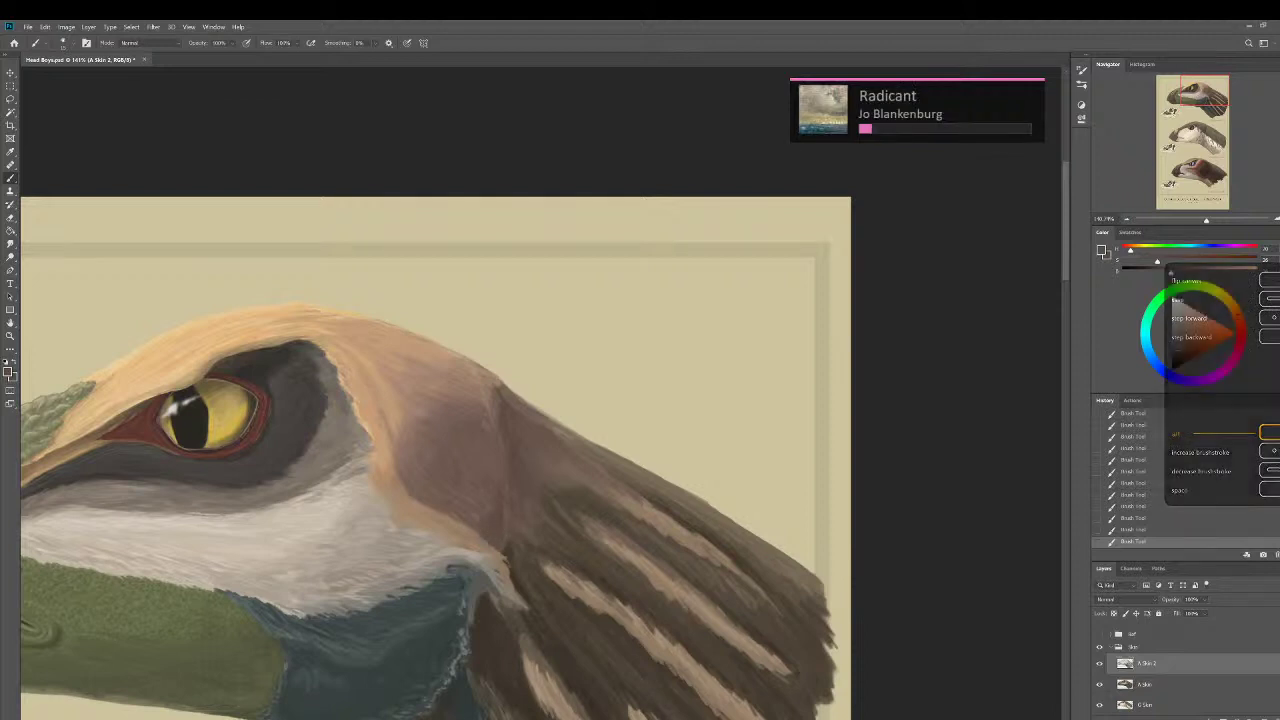
Blend the front edge of the mauve patch into the tan crown plumage with sampled pinkish-tan strokes, adjusting the brush size.
scroll(515, 590, down, 5)
drag(486, 568, 450, 486)
scroll(487, 580, down, 2)
scroll(486, 562, up, 1)
scroll(485, 576, up, 5)
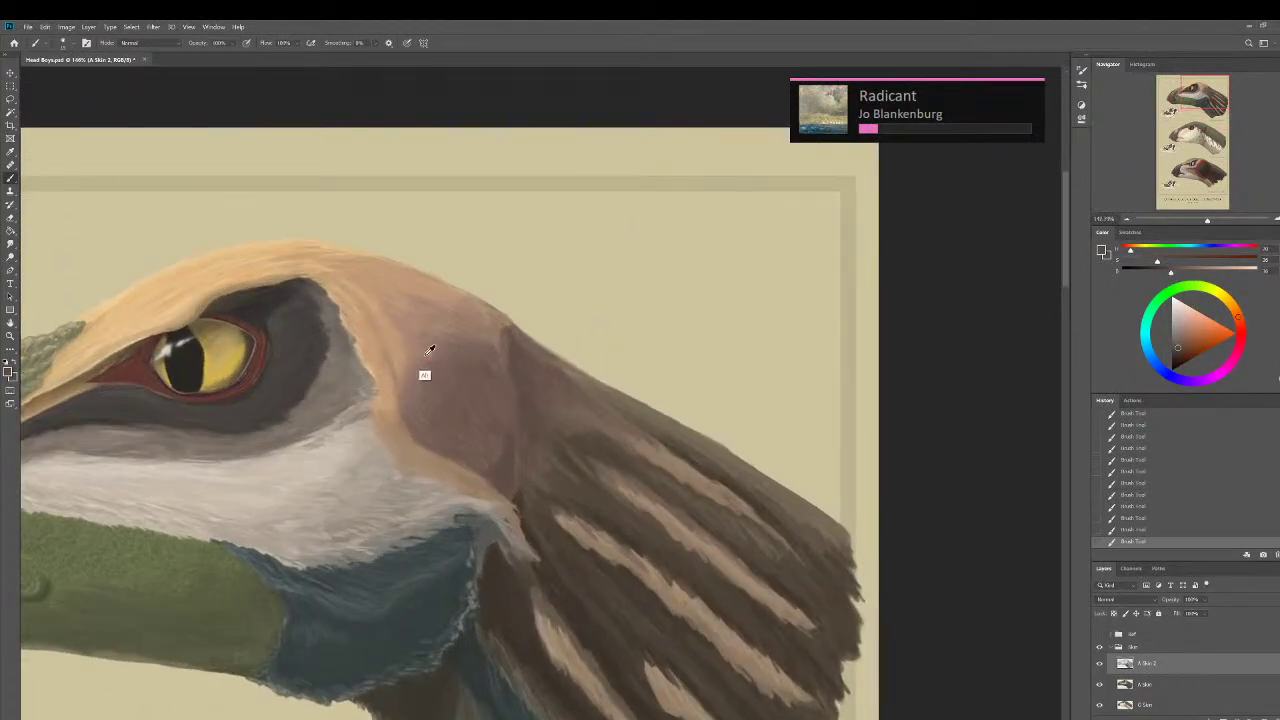
alt+click(423, 362)
alt+click(427, 359)
key(])
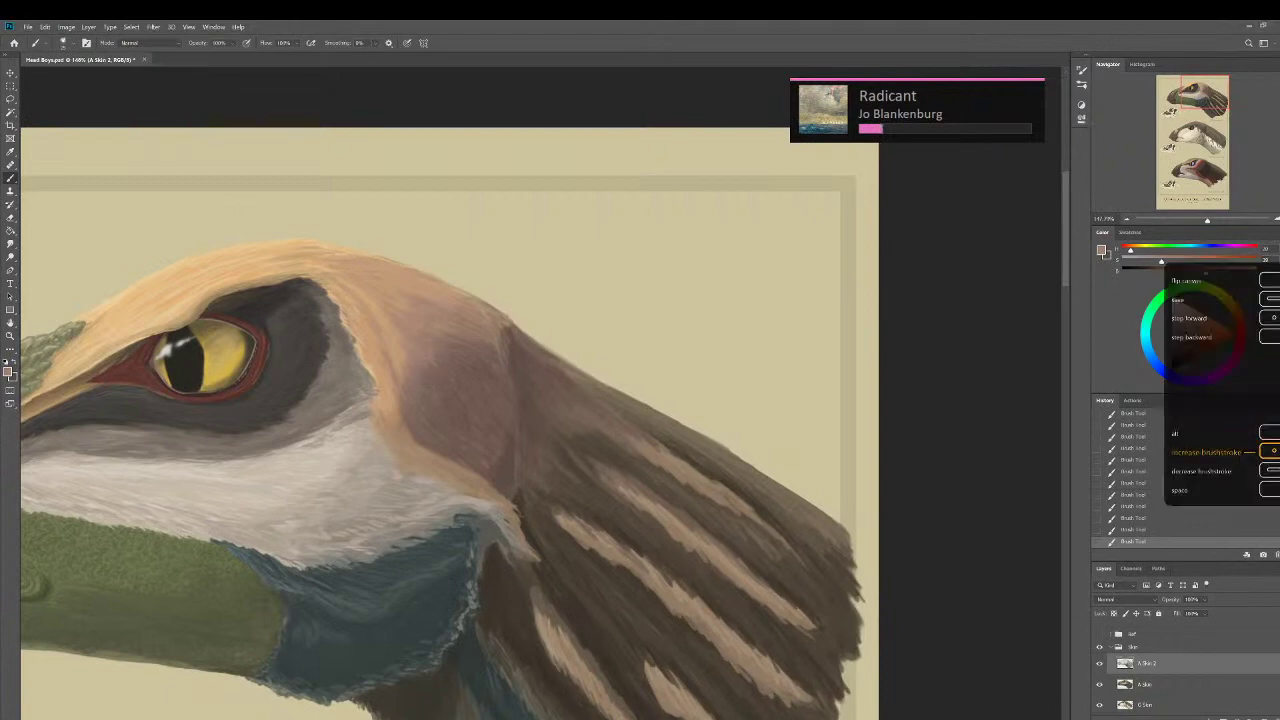
key([)
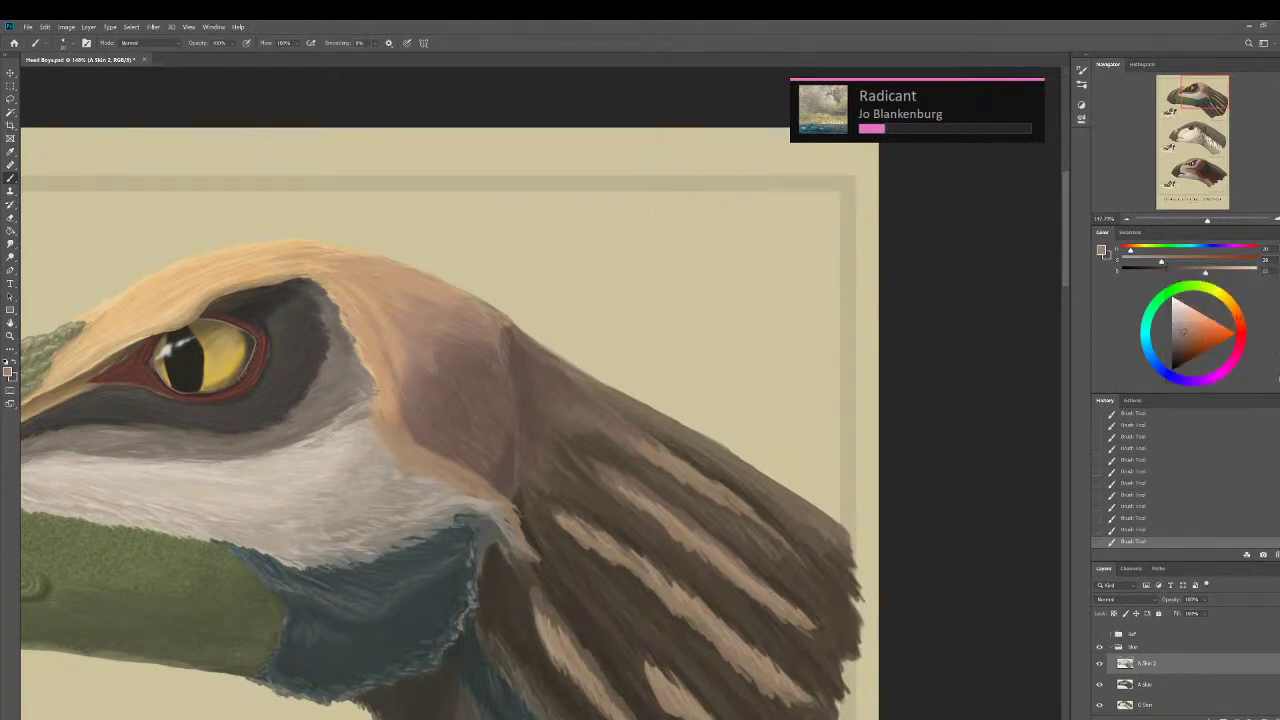
key(])
Paint a pale yellow light patch on the rear of the iris, using a desaturated, lightened version of the sampled eye yellow.
scroll(437, 360, down, 1)
drag(375, 374, 547, 428)
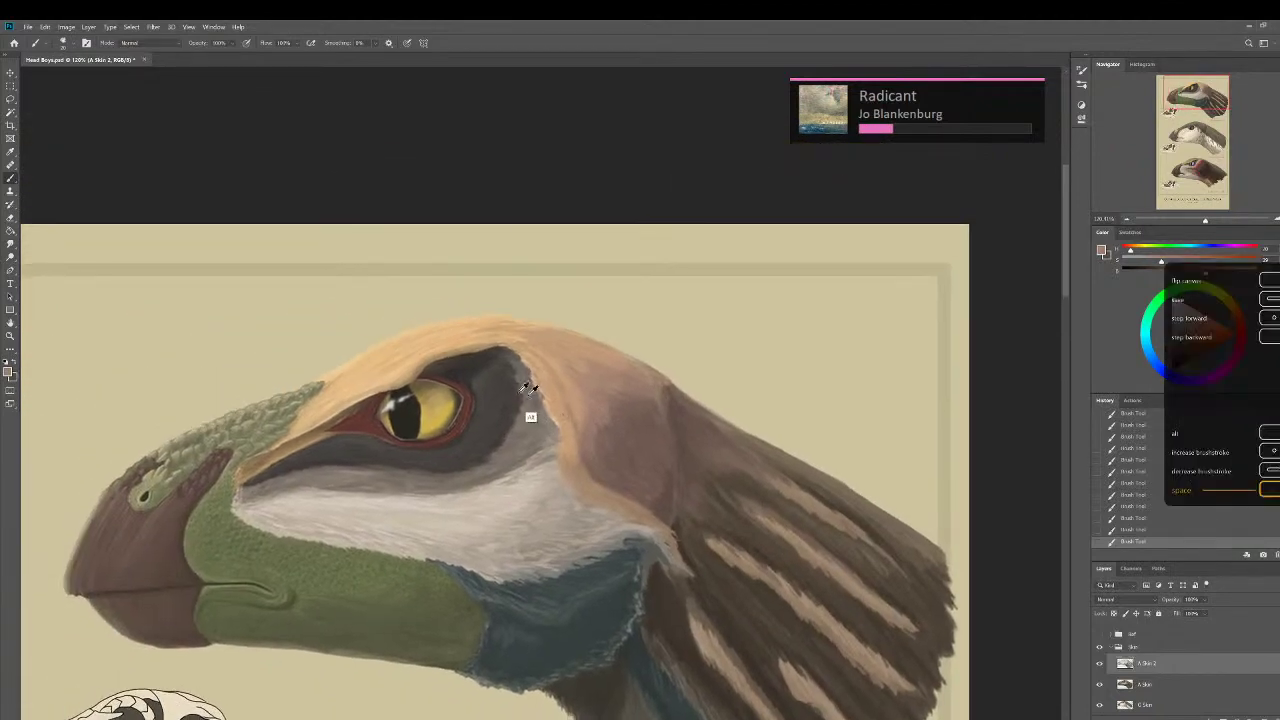
scroll(515, 403, up, 4)
scroll(362, 413, up, 3)
alt+click(372, 418)
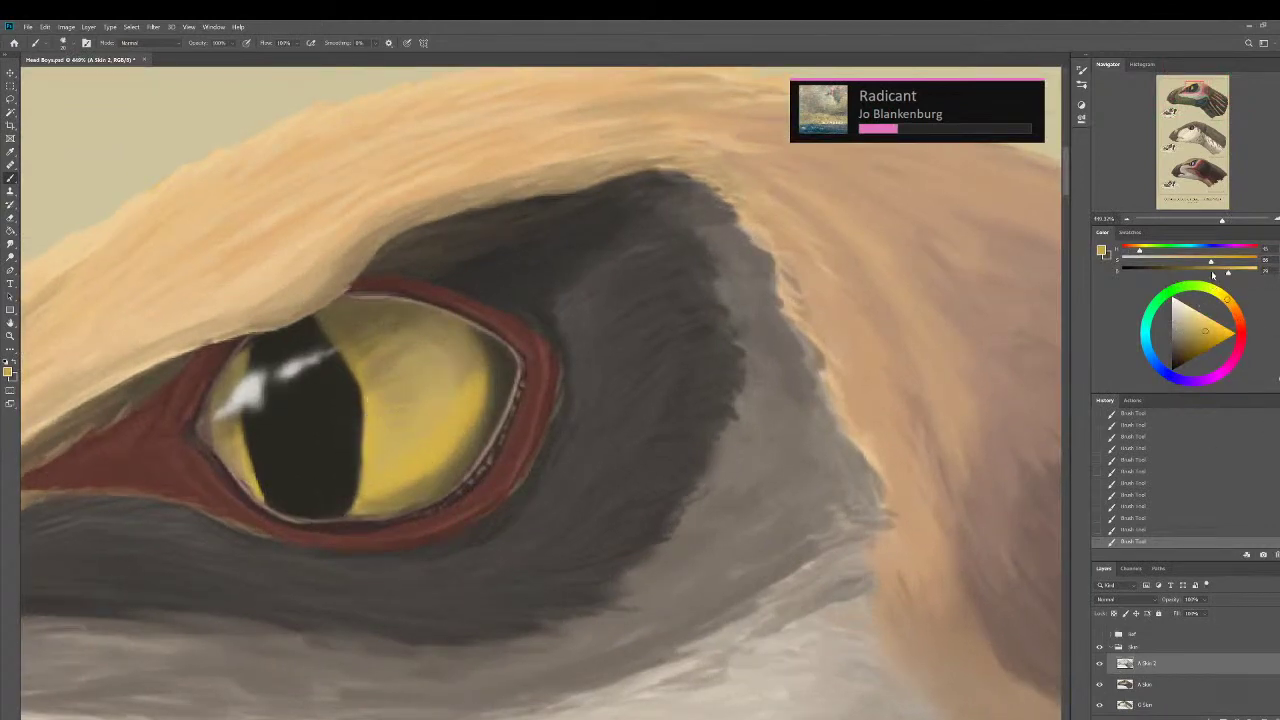
drag(1197, 263, 1186, 262)
key(bracketright)
key(ctrl+z)
drag(1198, 330, 1189, 315)
mouse_move(466, 410)
mouse_down()
mouse_move(472, 390)
mouse_move(454, 434)
mouse_move(449, 409)
mouse_move(440, 455)
mouse_move(429, 437)
mouse_move(414, 466)
mouse_move(403, 443)
mouse_move(390, 478)
mouse_move(372, 485)
mouse_move(371, 465)
mouse_move(426, 437)
mouse_move(460, 383)
mouse_move(471, 400)
mouse_move(484, 388)
mouse_move(472, 408)
mouse_up()
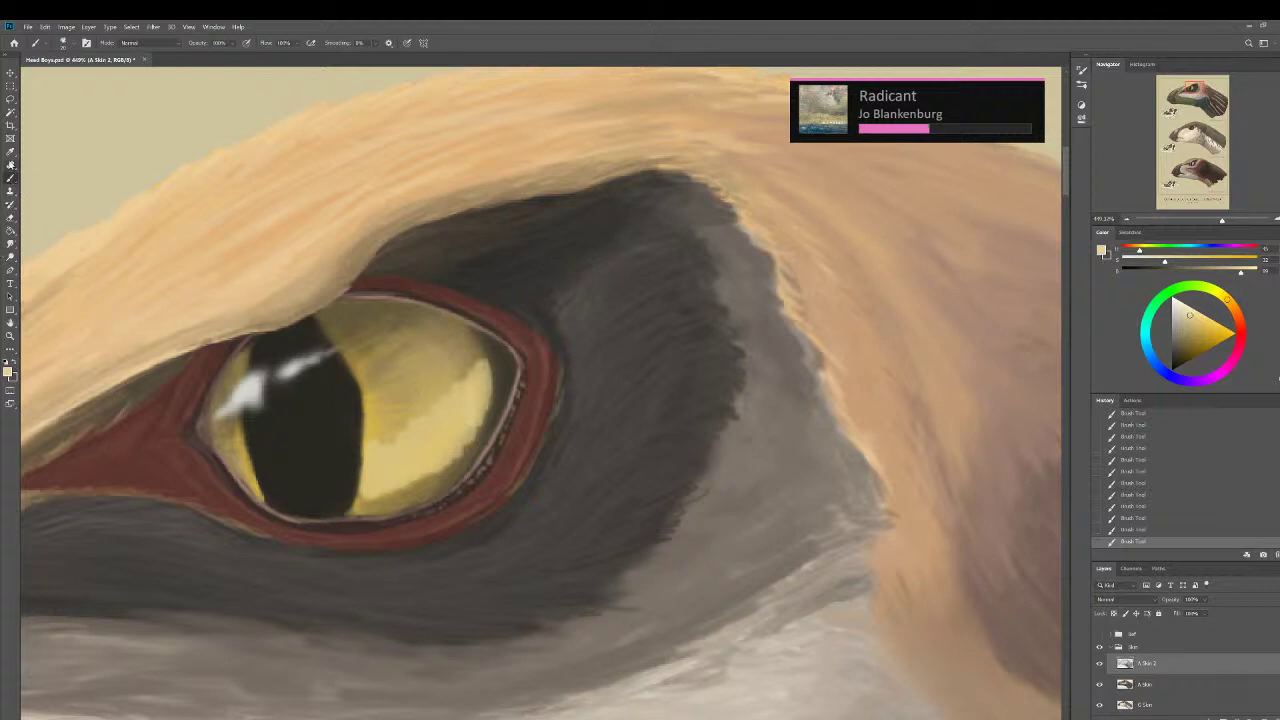
Smudge the pale yellow patch smoothly into the surrounding iris and check the eye against the whole poster.
click(11, 243)
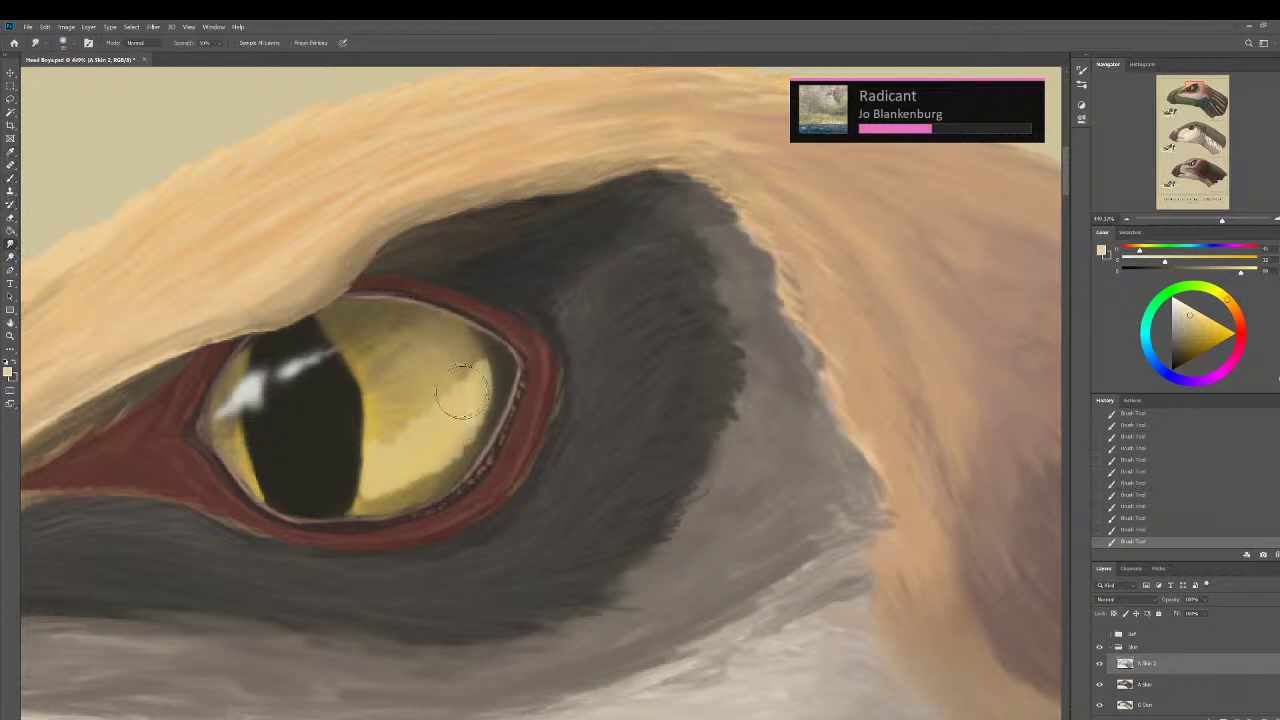
mouse_move(445, 402)
mouse_down()
mouse_move(482, 378)
mouse_move(417, 442)
mouse_move(408, 429)
mouse_move(380, 480)
mouse_up()
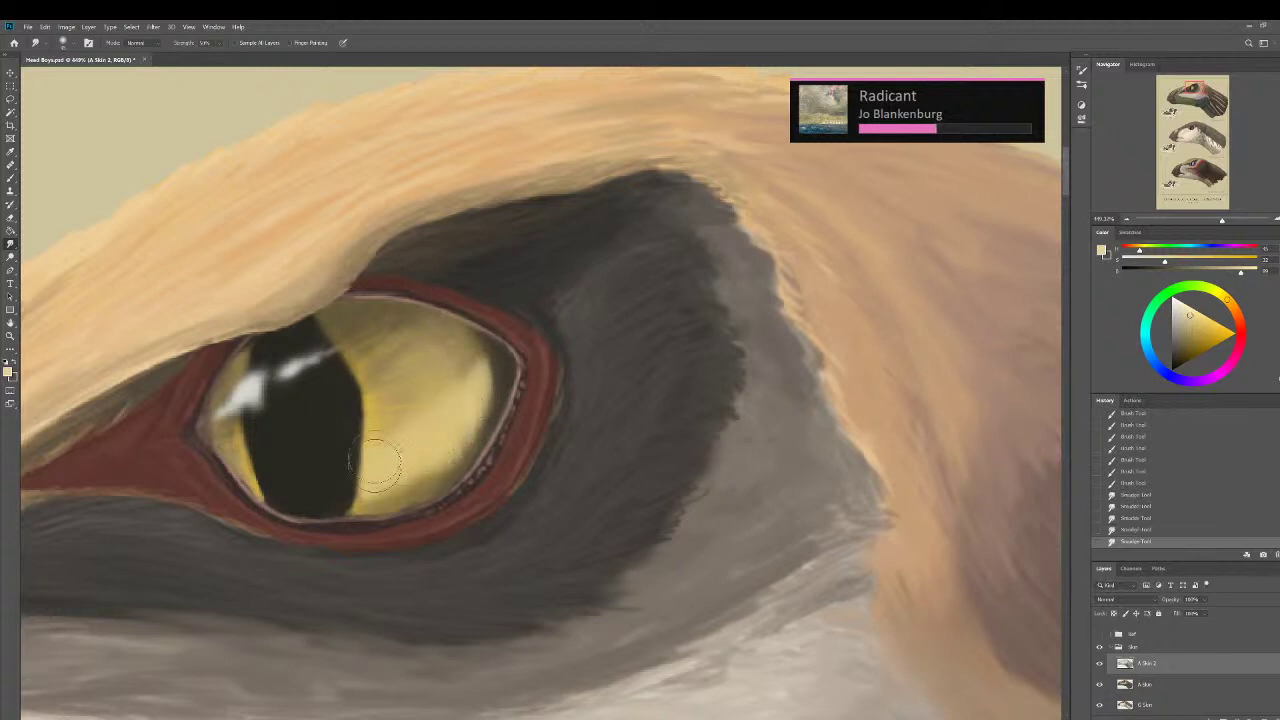
mouse_move(254, 264)
mouse_down()
mouse_move(251, 251)
mouse_move(247, 270)
mouse_up()
scroll(314, 346, down, 10)
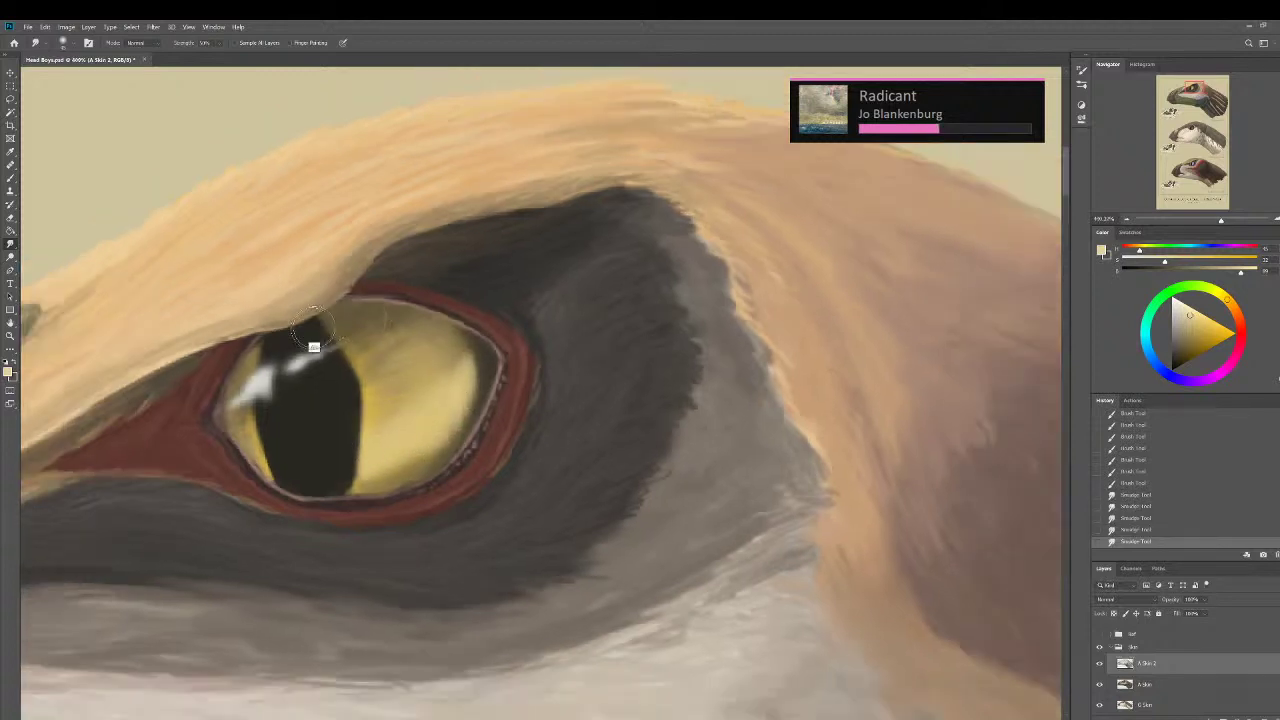
scroll(160, 523, down, 8)
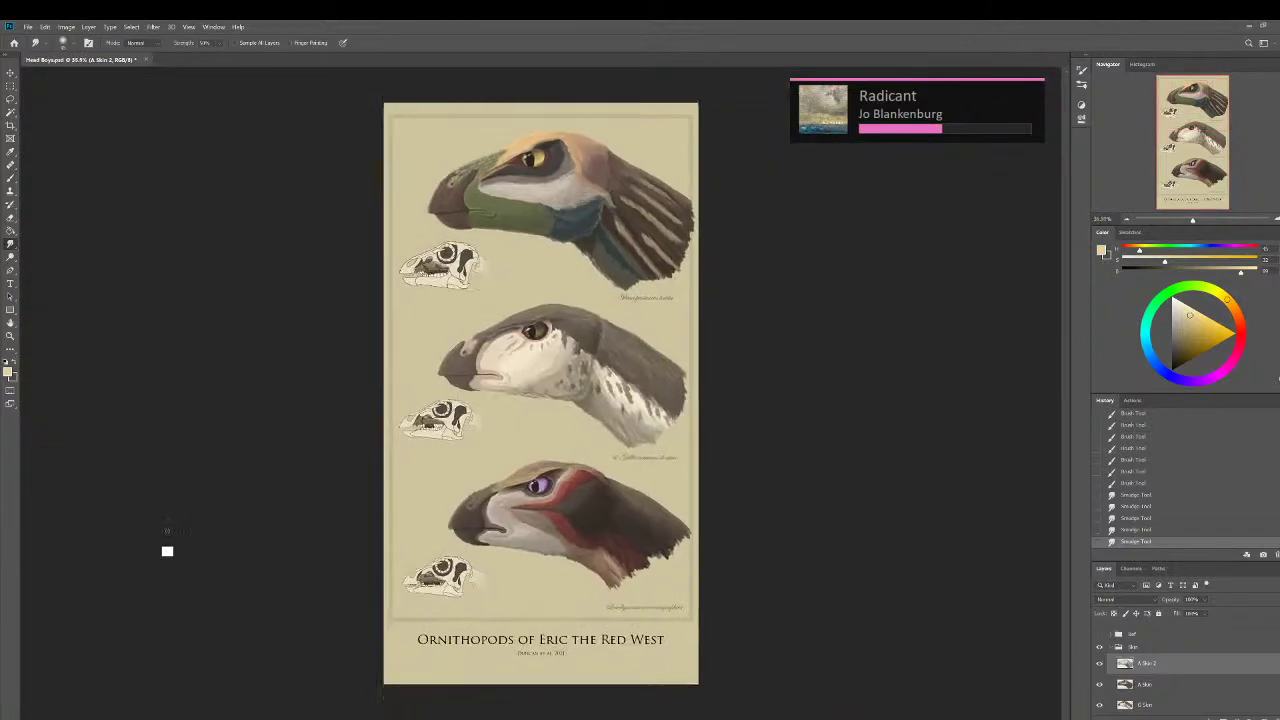
Sample the white reflection on the Atlascopcosaurus eye for the Brush tool and brighten the colour to near white.
scroll(173, 530, up, 4)
scroll(230, 496, up, 4)
drag(534, 260, 302, 574)
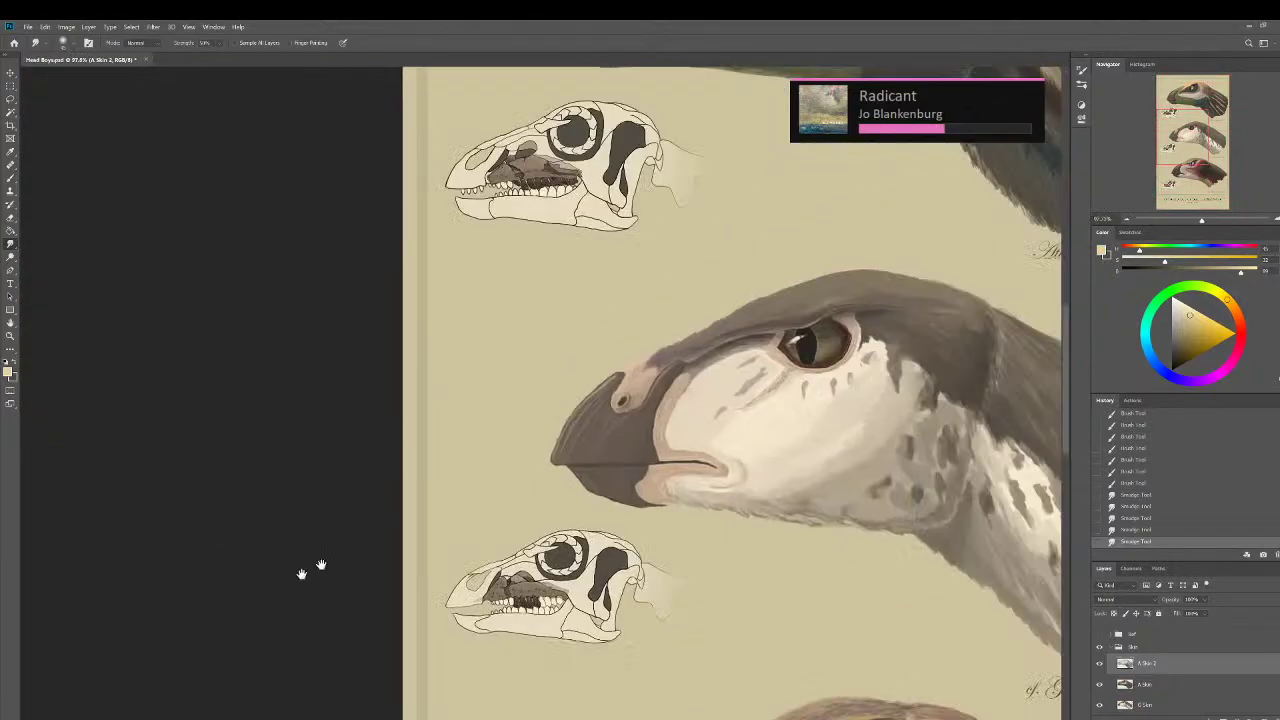
drag(670, 85, 343, 582)
scroll(476, 471, up, 2)
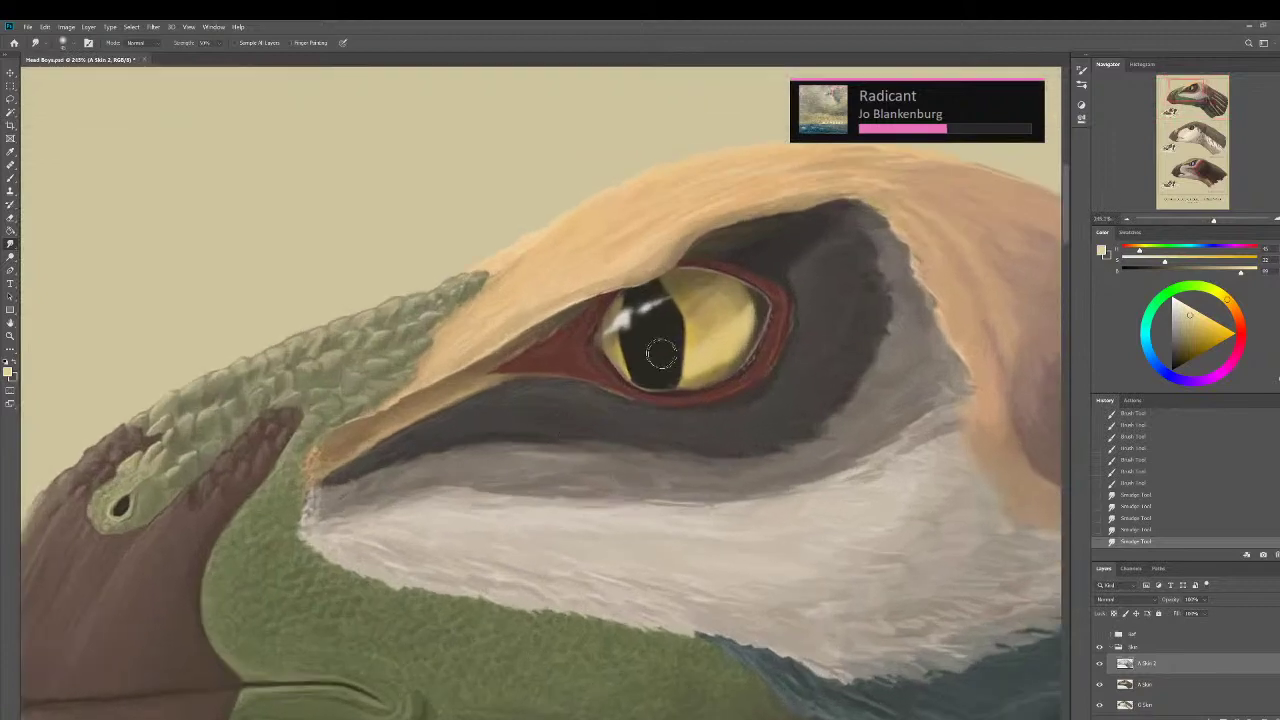
drag(660, 358, 594, 433)
scroll(671, 423, up, 5)
key(alt)
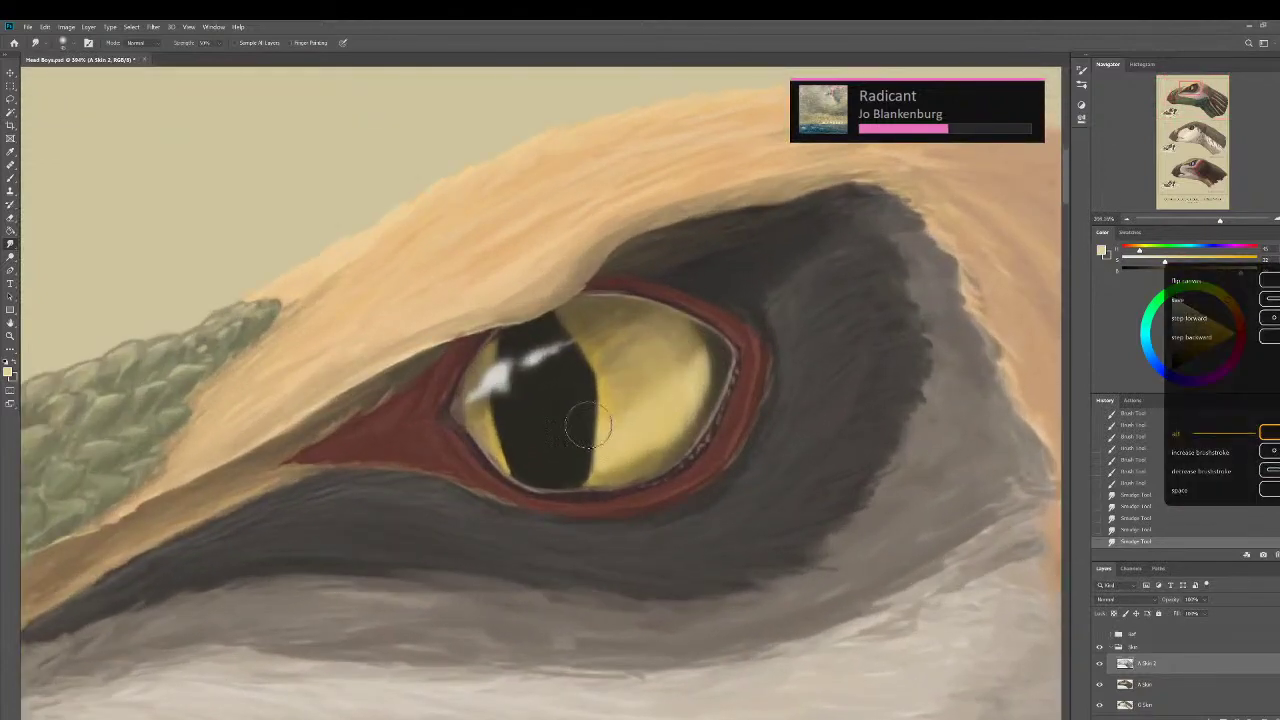
click(11, 178)
alt+click(503, 376)
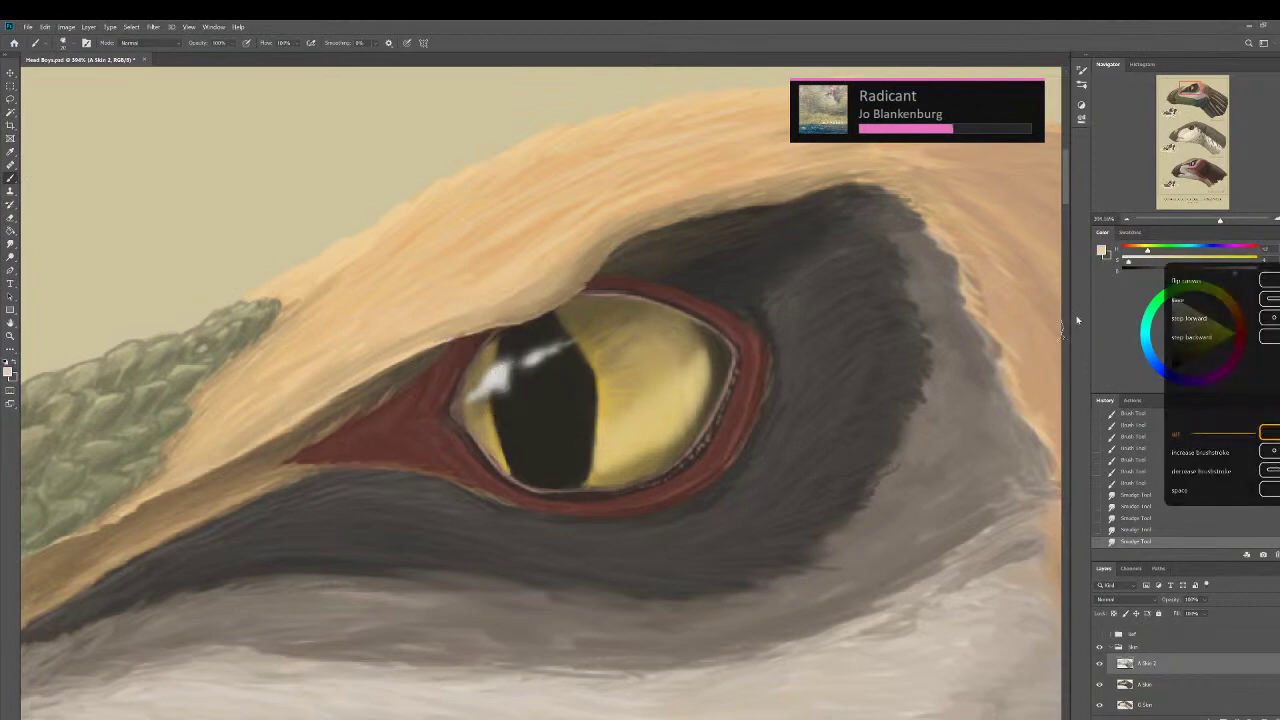
click(1247, 272)
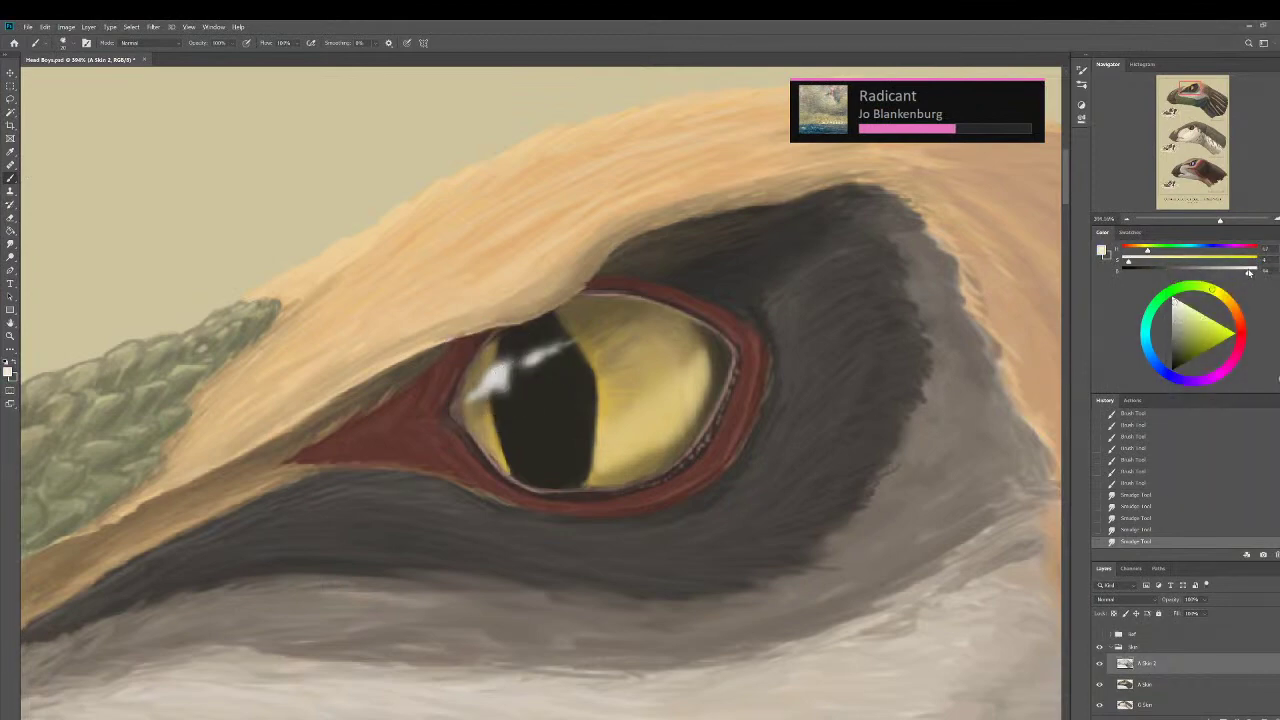
Brighten the cores of the two reflections across the pupil with short near-white strokes from a much smaller brush.
key([)
key([)
key([)
key([)
key([)
key([)
key([)
key([)
key([)
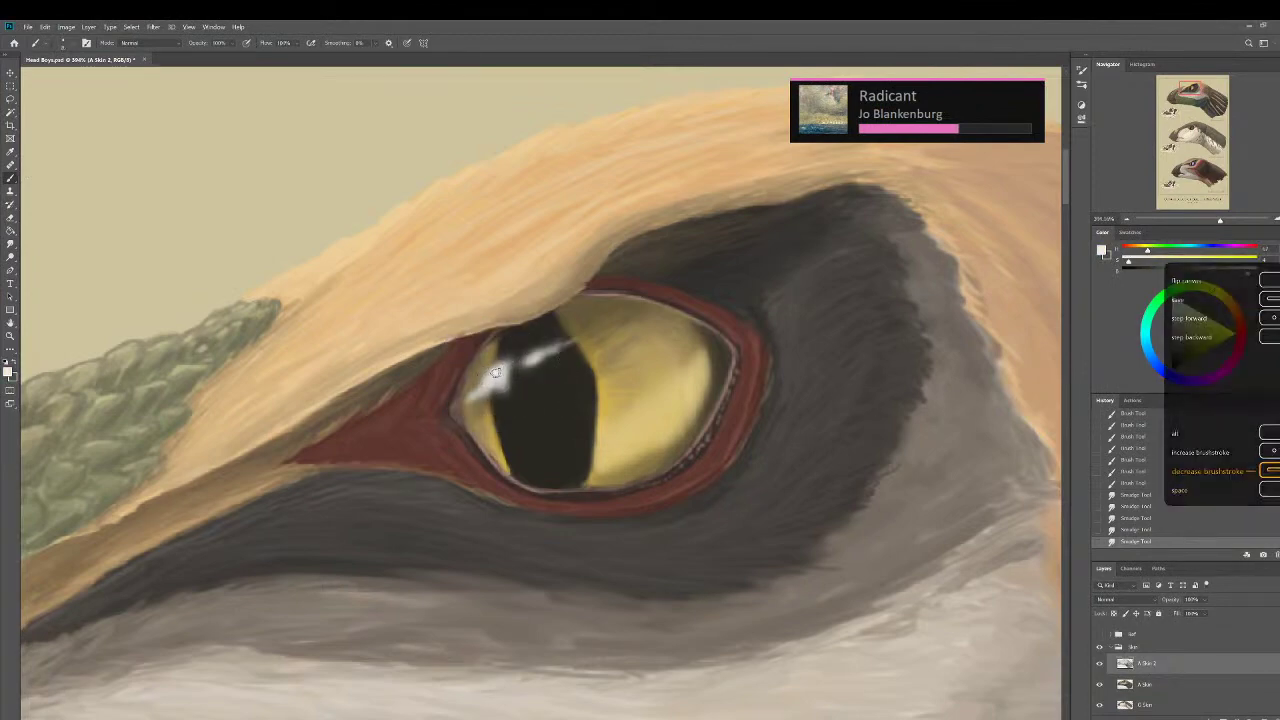
drag(498, 368, 487, 384)
drag(488, 384, 535, 357)
drag(533, 358, 539, 354)
drag(537, 355, 547, 348)
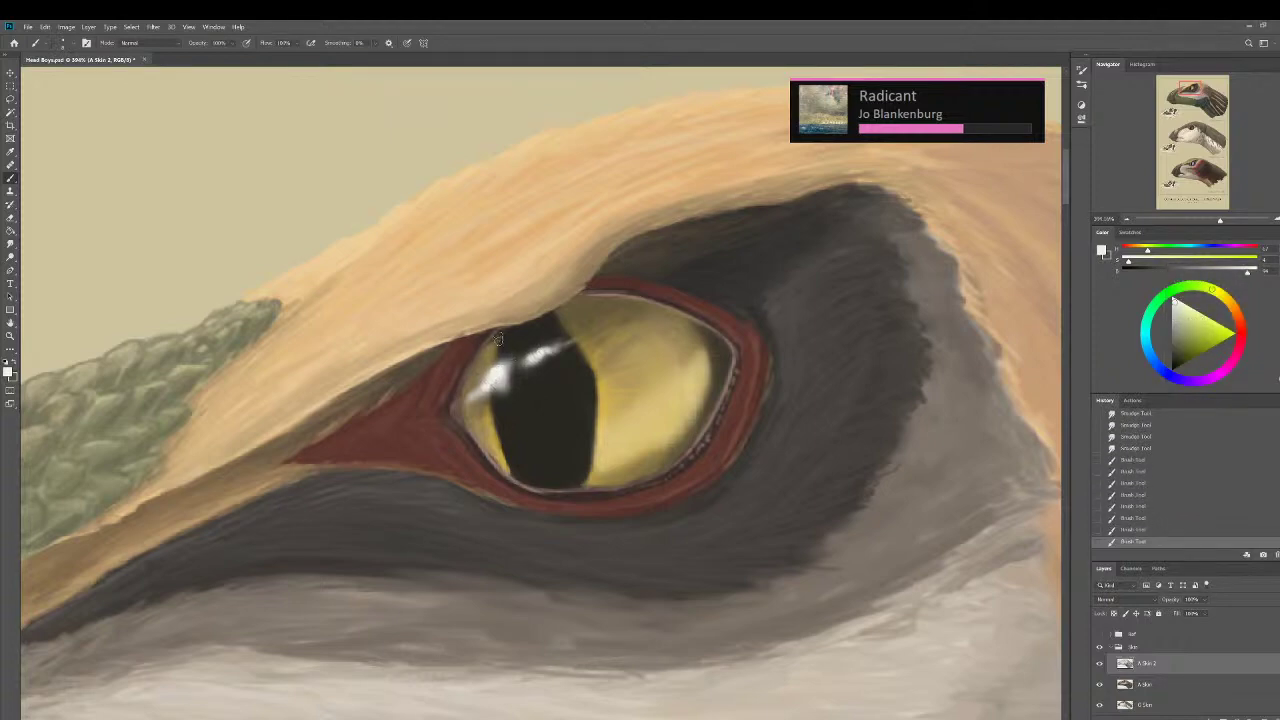
key(bracketleft)
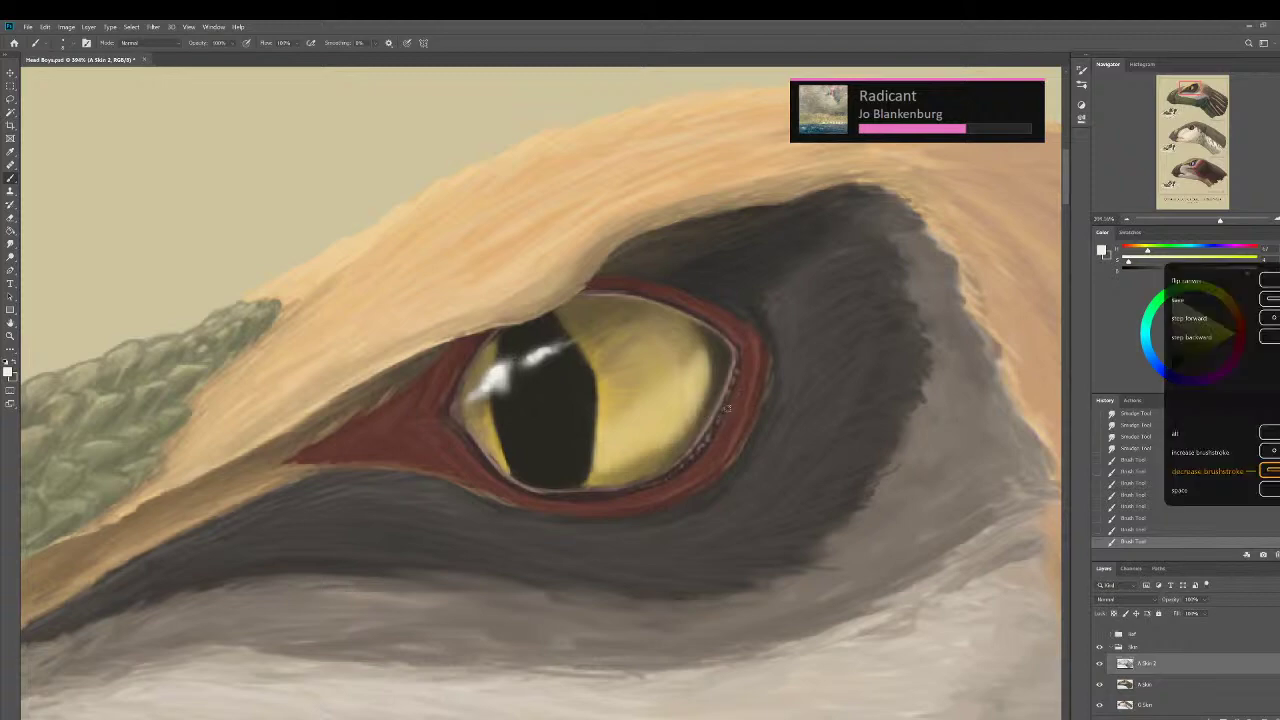
Dot tiny near-white wet reflections along the rear and lower inner rim of the eye.
click(717, 422)
click(720, 414)
click(724, 405)
click(727, 397)
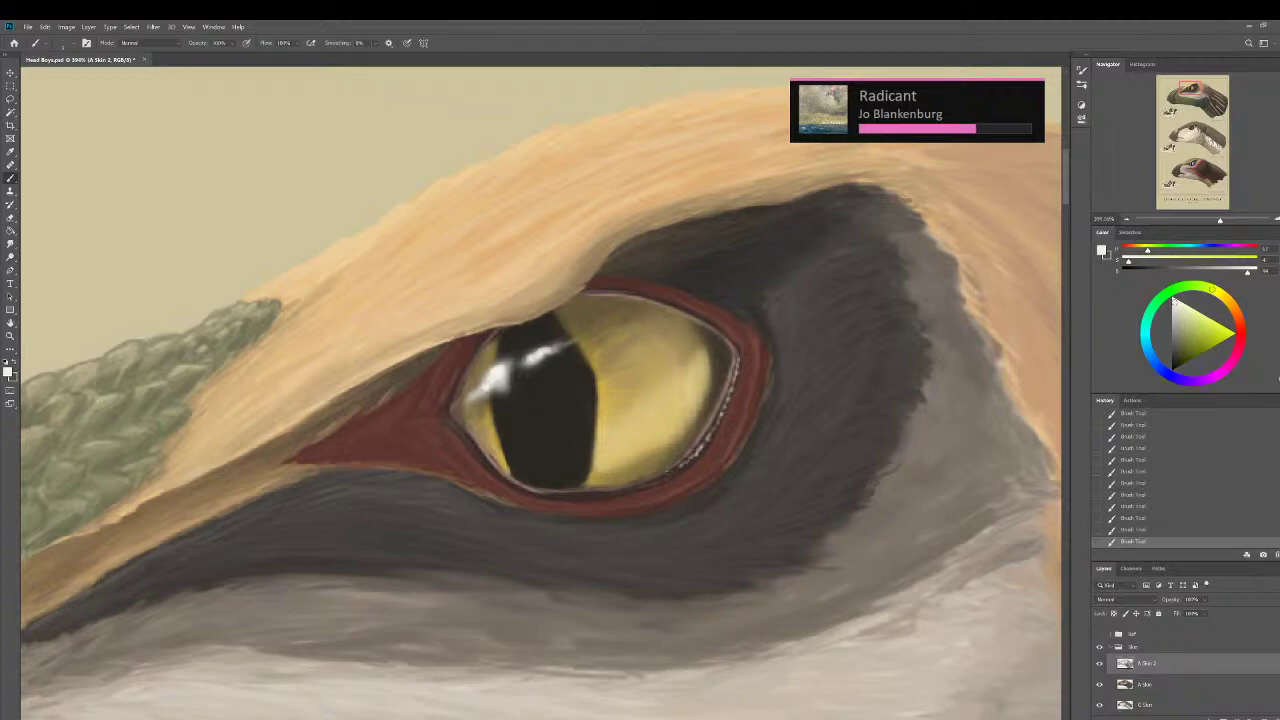
drag(652, 486, 622, 491)
Sample dark red from the lower eyelid and shade the red skin at the front corner of the eye.
alt+click(684, 497)
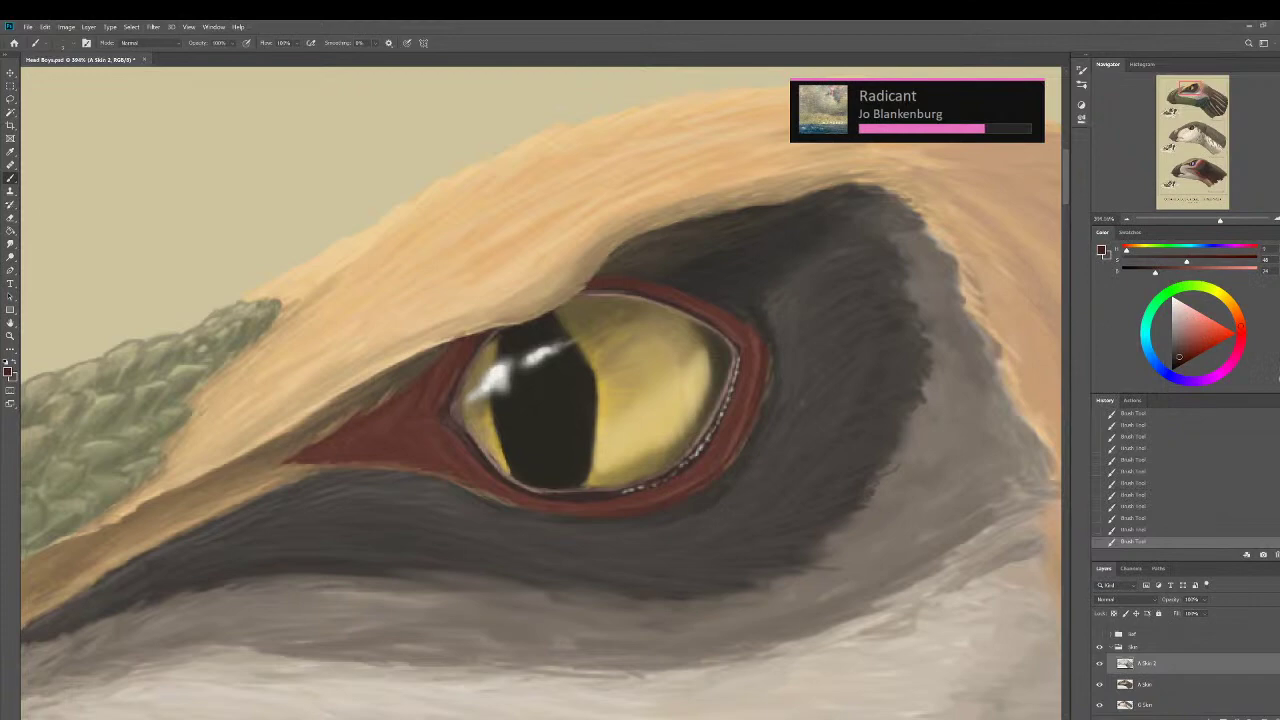
key(])
key(])
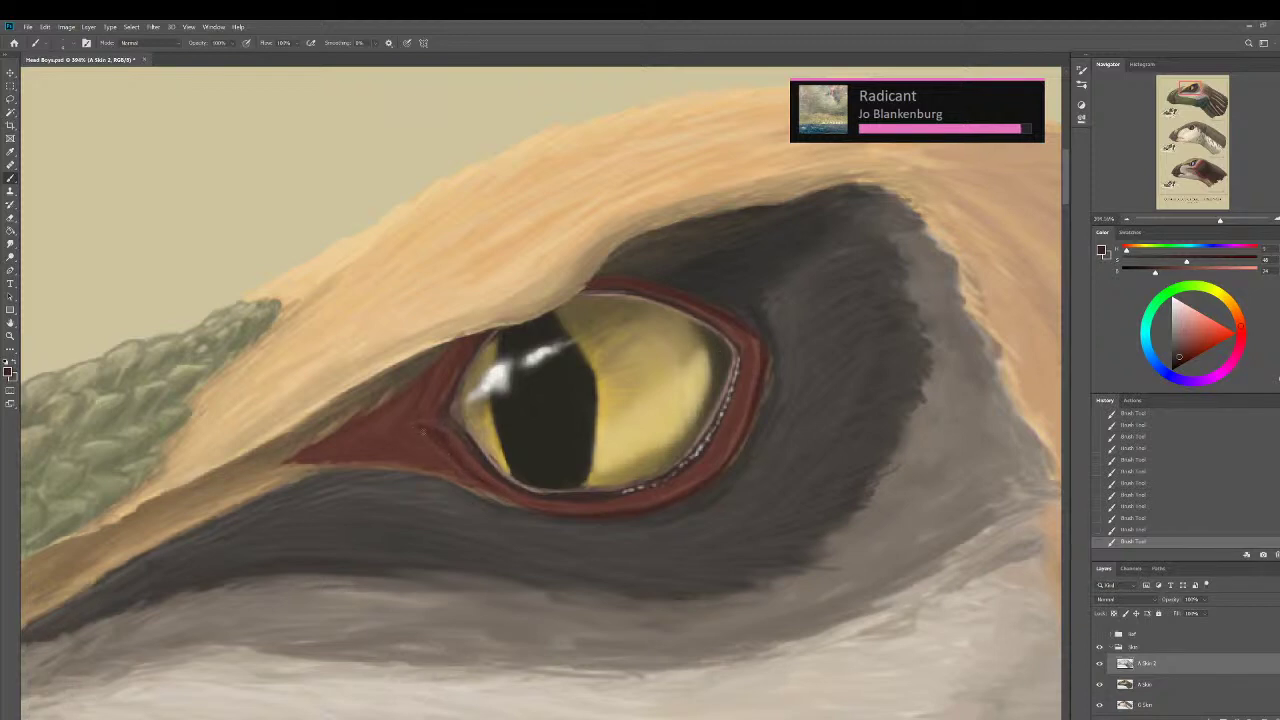
alt+click(437, 437)
key(])
key(bracketright)
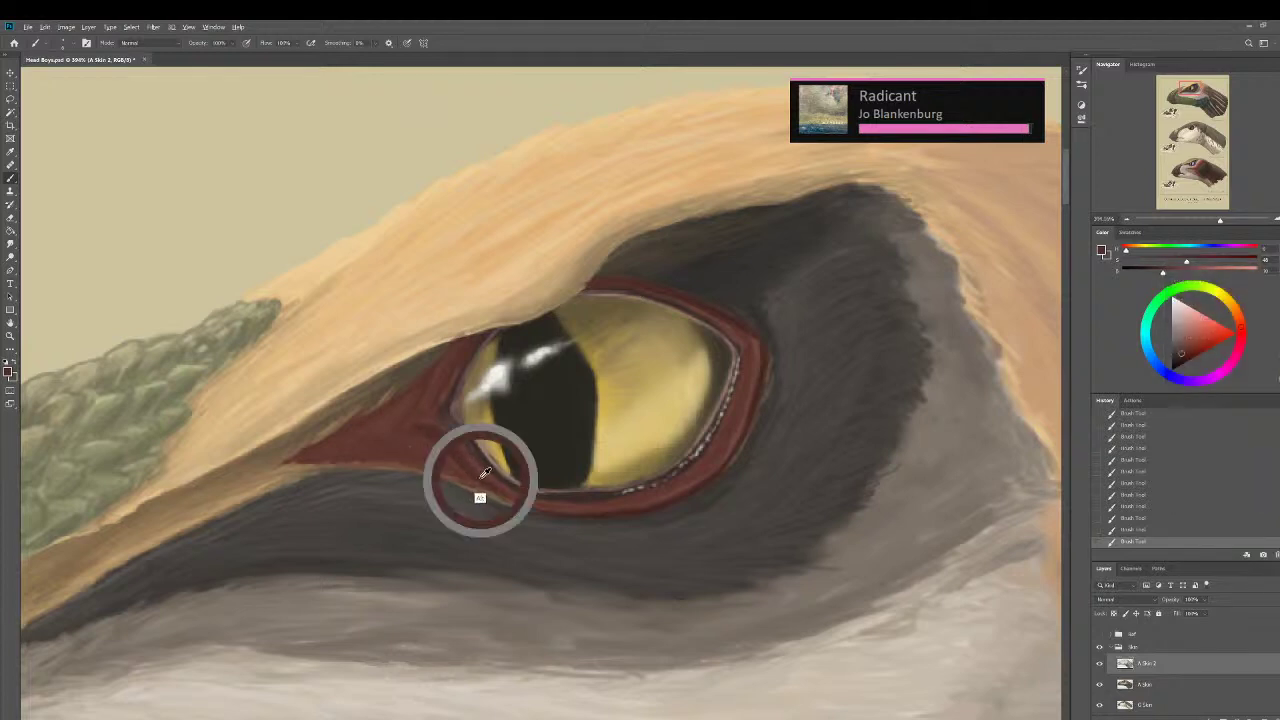
Paint finer dark red creases in the skin ahead of the eye with a smaller brush and check the head.
key(bracketleft)
key(bracketleft)
key(bracketleft)
key(bracketleft)
key(bracketleft)
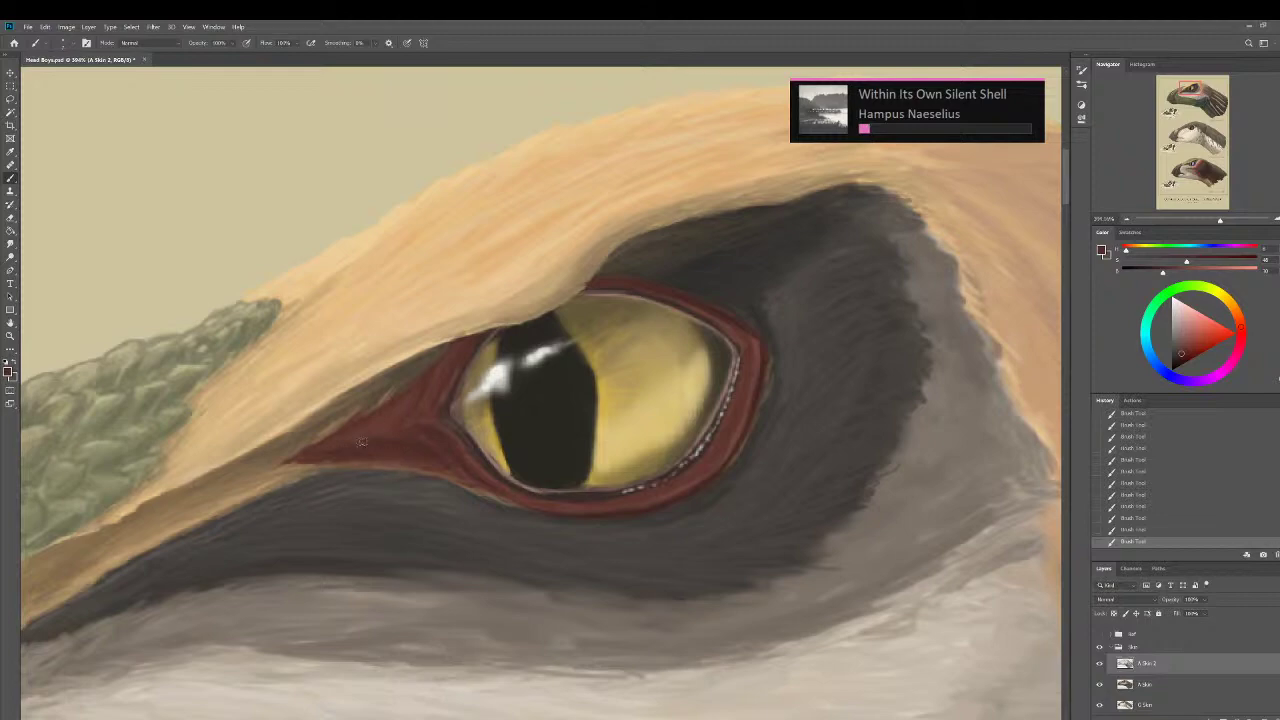
scroll(350, 442, down, 5)
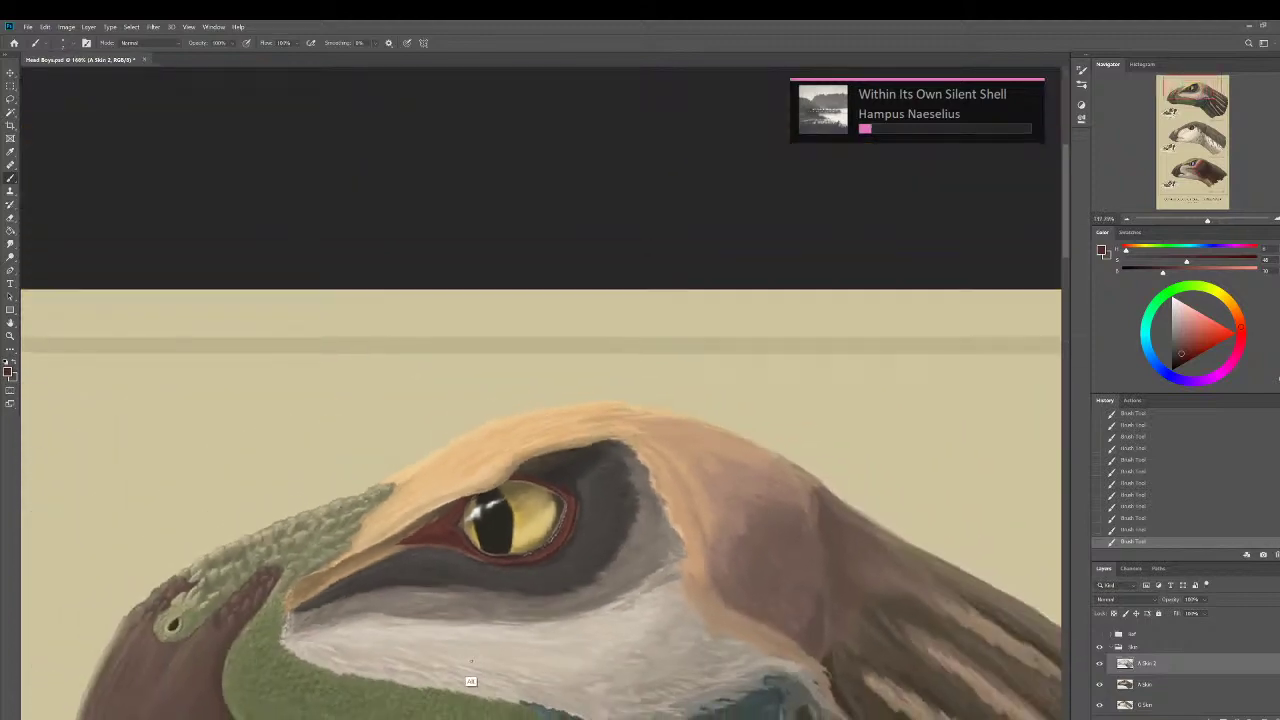
scroll(450, 436, down, 2)
scroll(603, 430, up, 4)
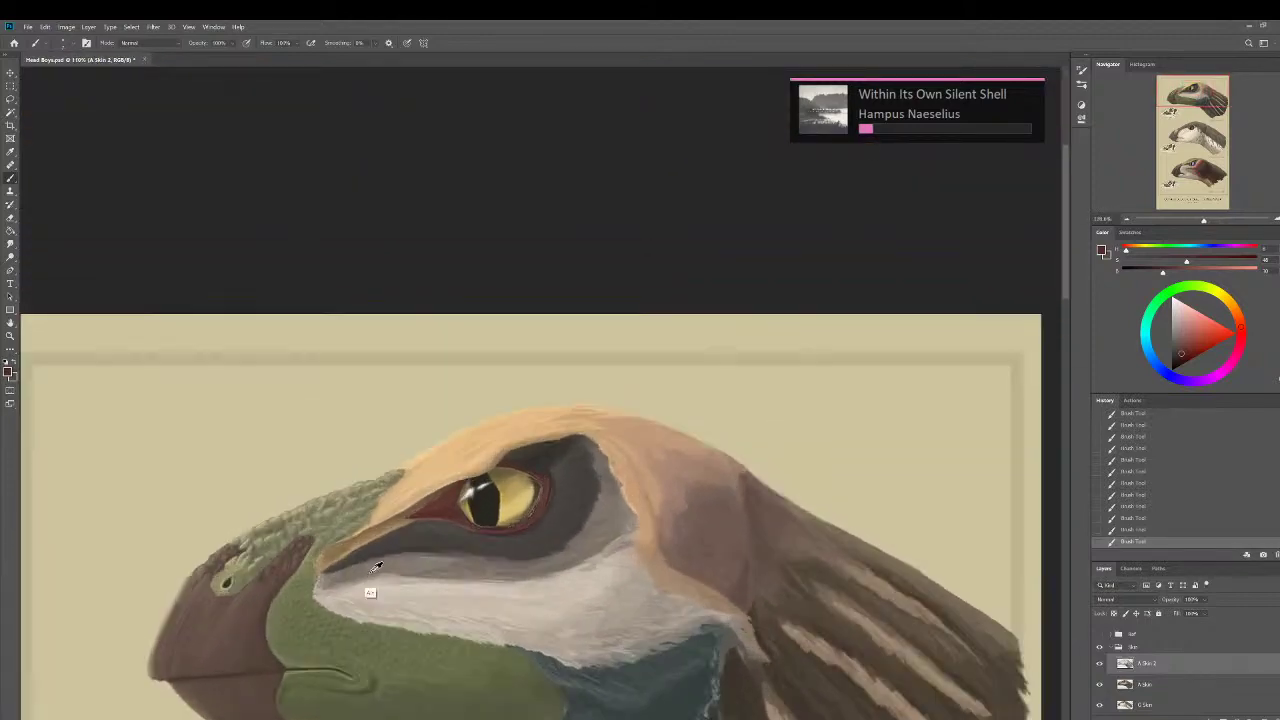
scroll(603, 430, up, 2)
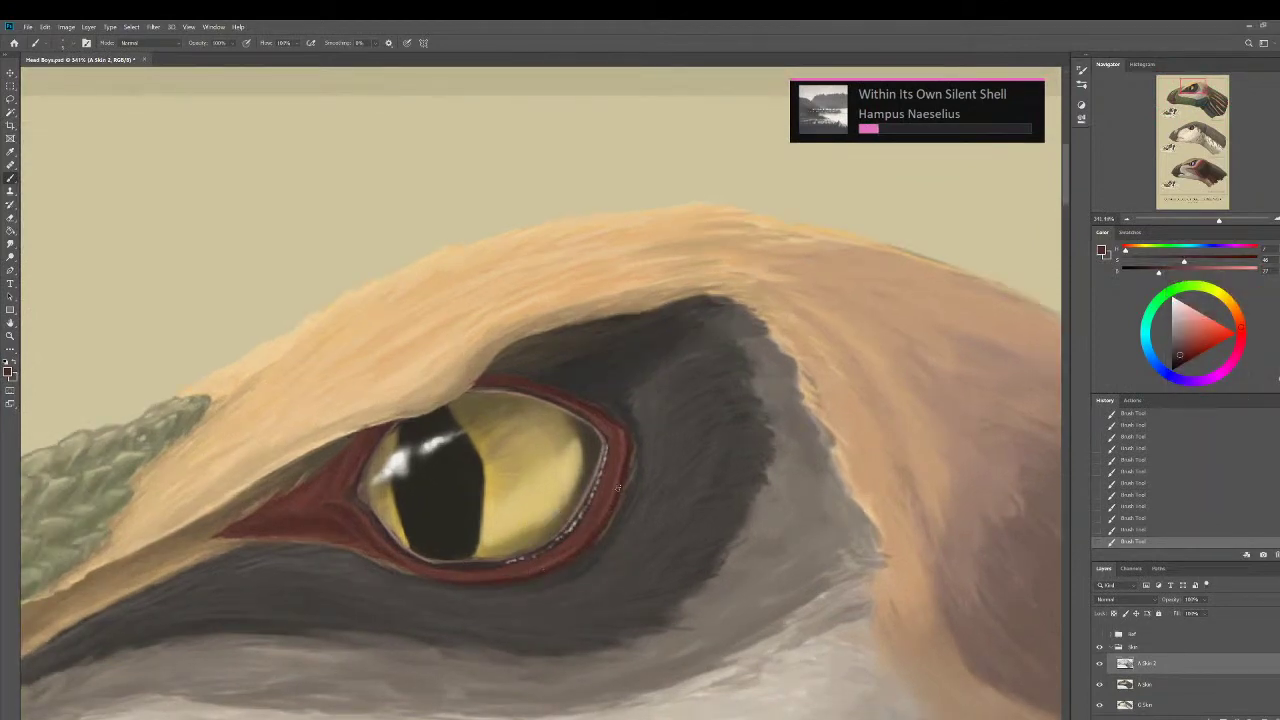
Shade the rear eyelid with sampled dark red, add greyish-pink highlights to the red skin, and check the whole head.
alt+click(628, 446)
key(alt)
alt+click(533, 390)
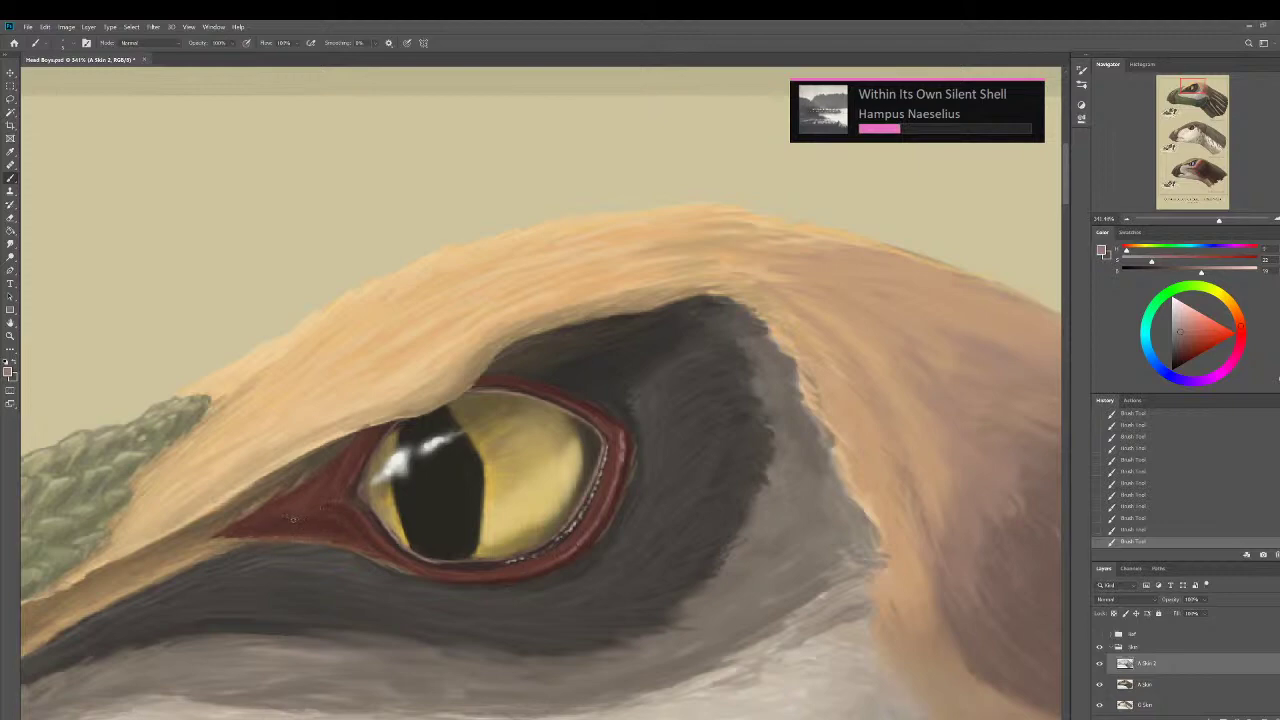
scroll(256, 551, down, 10)
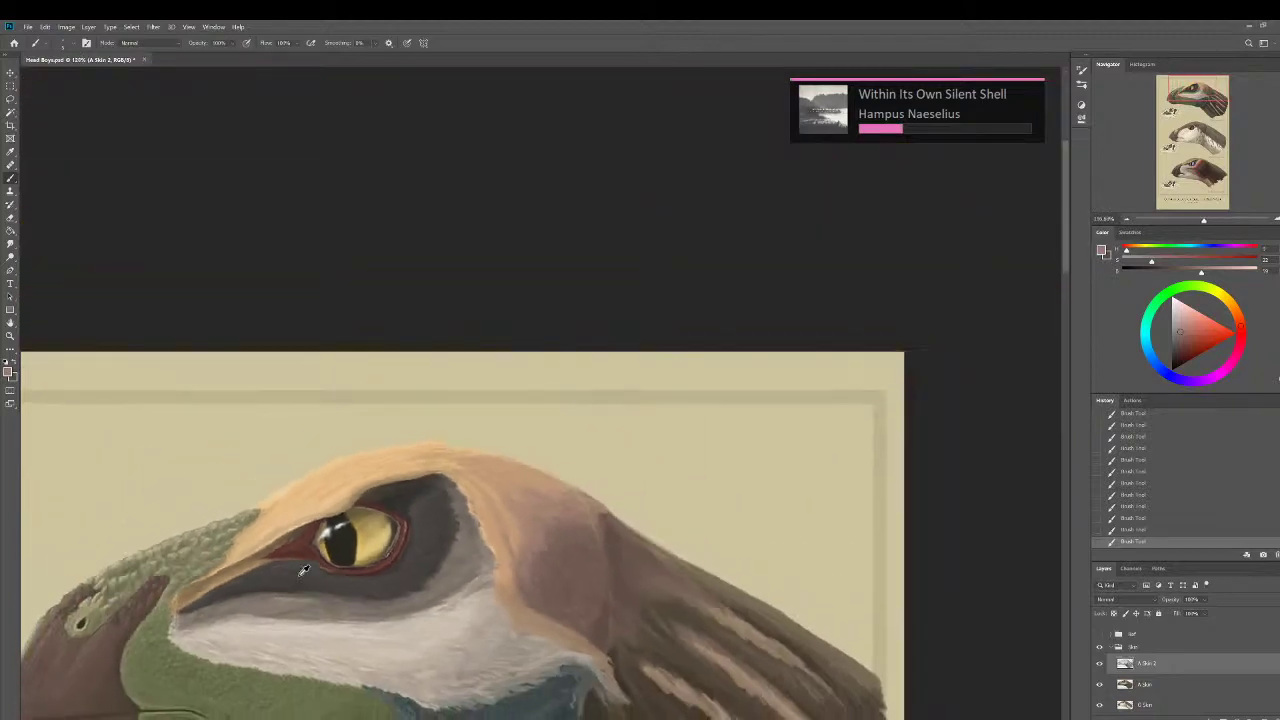
scroll(303, 568, down, 3)
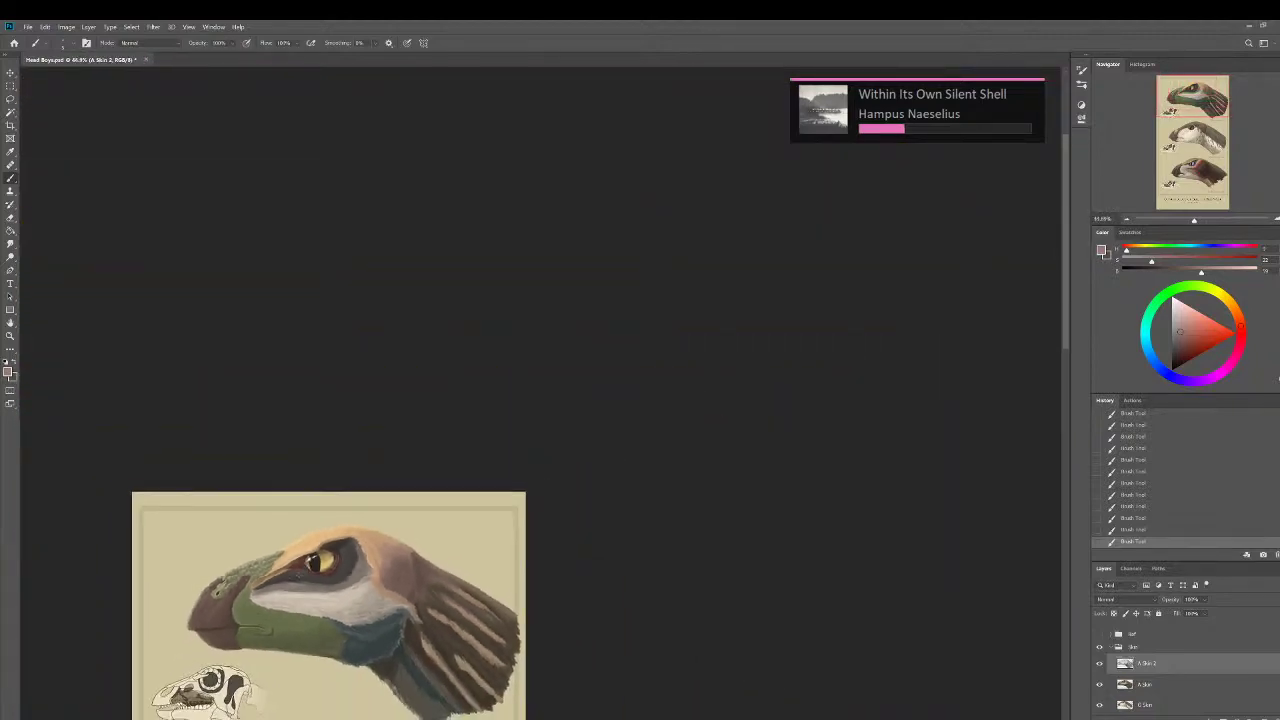
scroll(386, 592, up, 12)
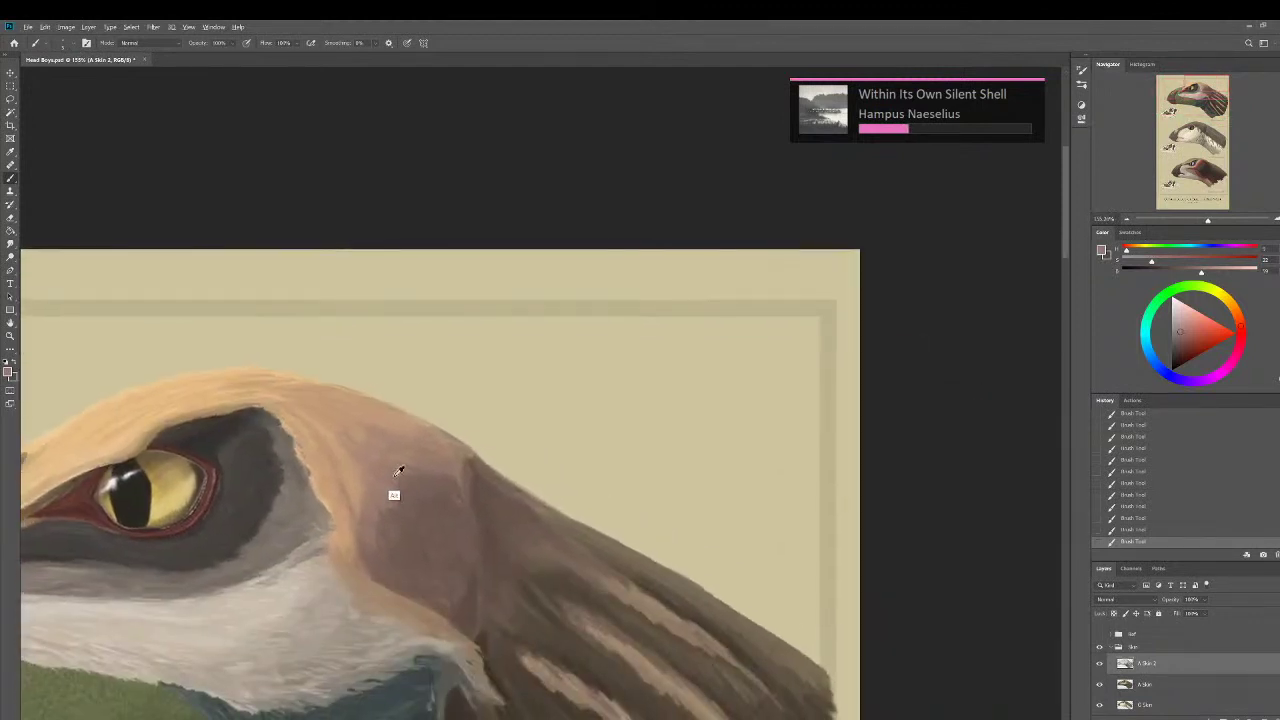
Blend the mauve patch behind the brow into the tan crown with feather strokes in sampled mauve and tan tones.
alt+click(396, 490)
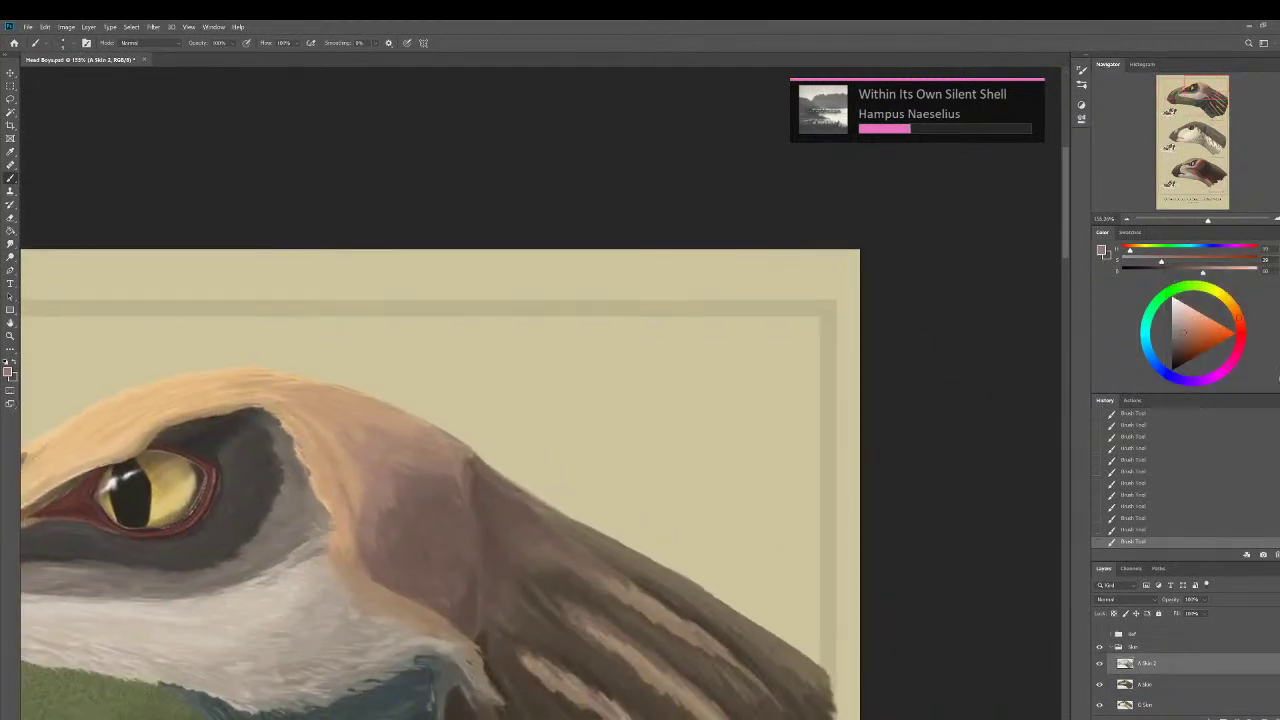
alt+click(391, 424)
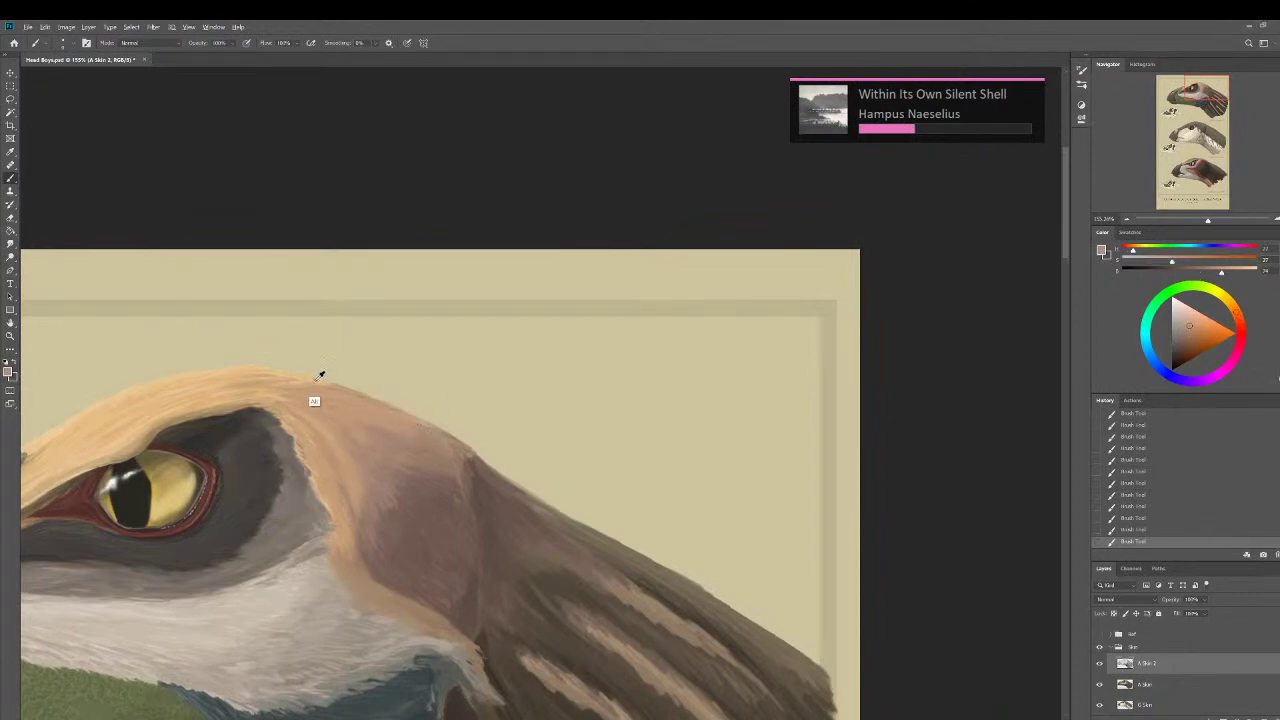
alt+click(320, 375)
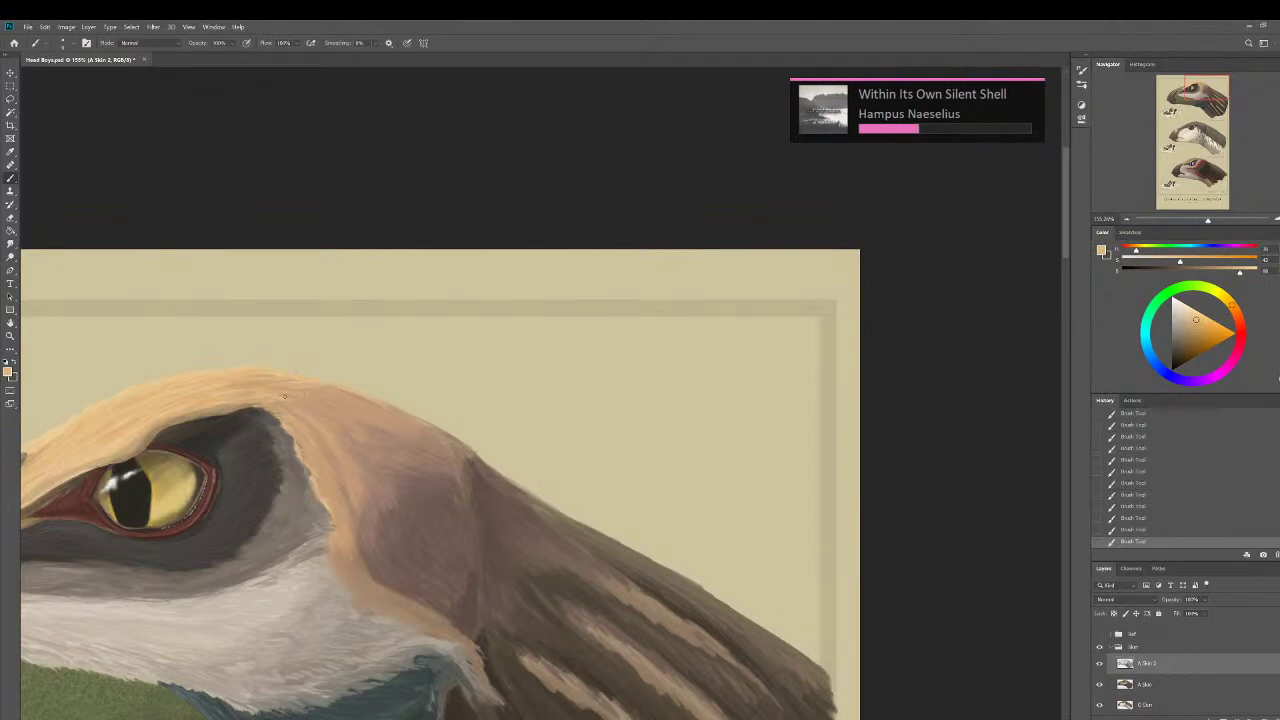
Sample dark grey from the eye patch and paint feather strokes along its rear and lower edges.
alt+click(280, 494)
key(bracketleft)
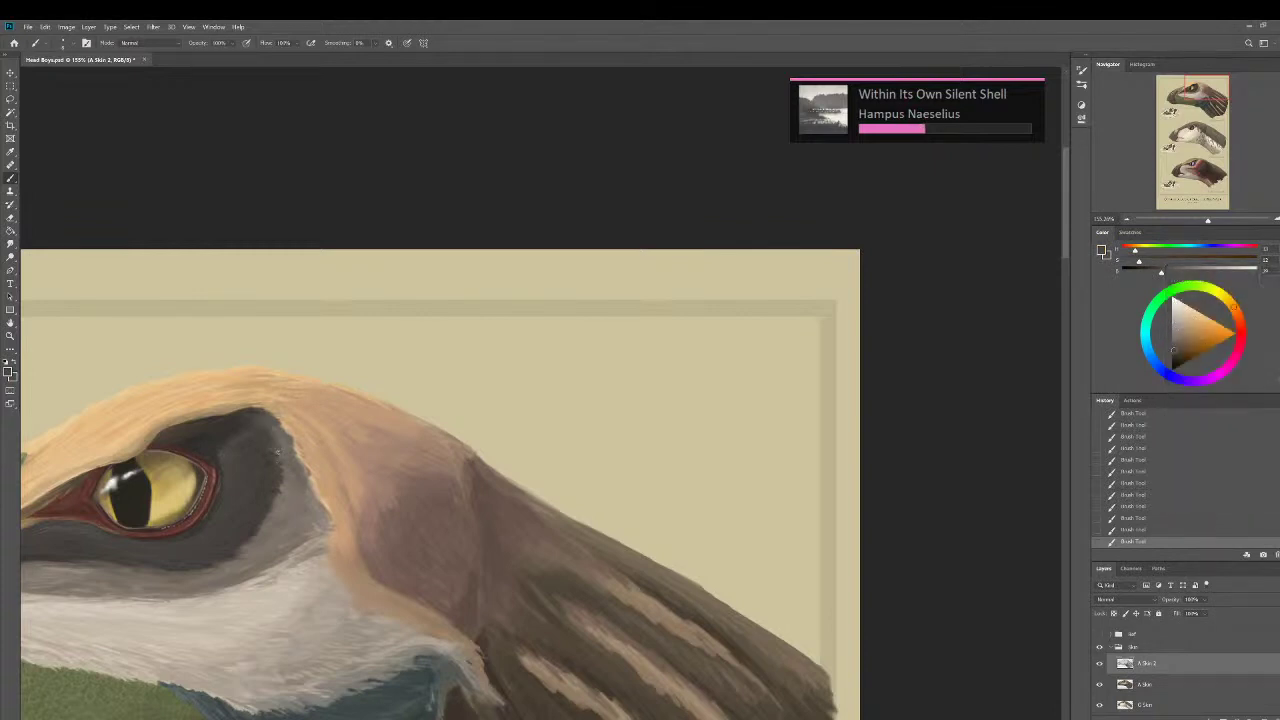
key(bracketright)
drag(153, 565, 299, 571)
mouse_move(168, 573)
mouse_down()
mouse_move(244, 580)
mouse_move(218, 577)
mouse_up()
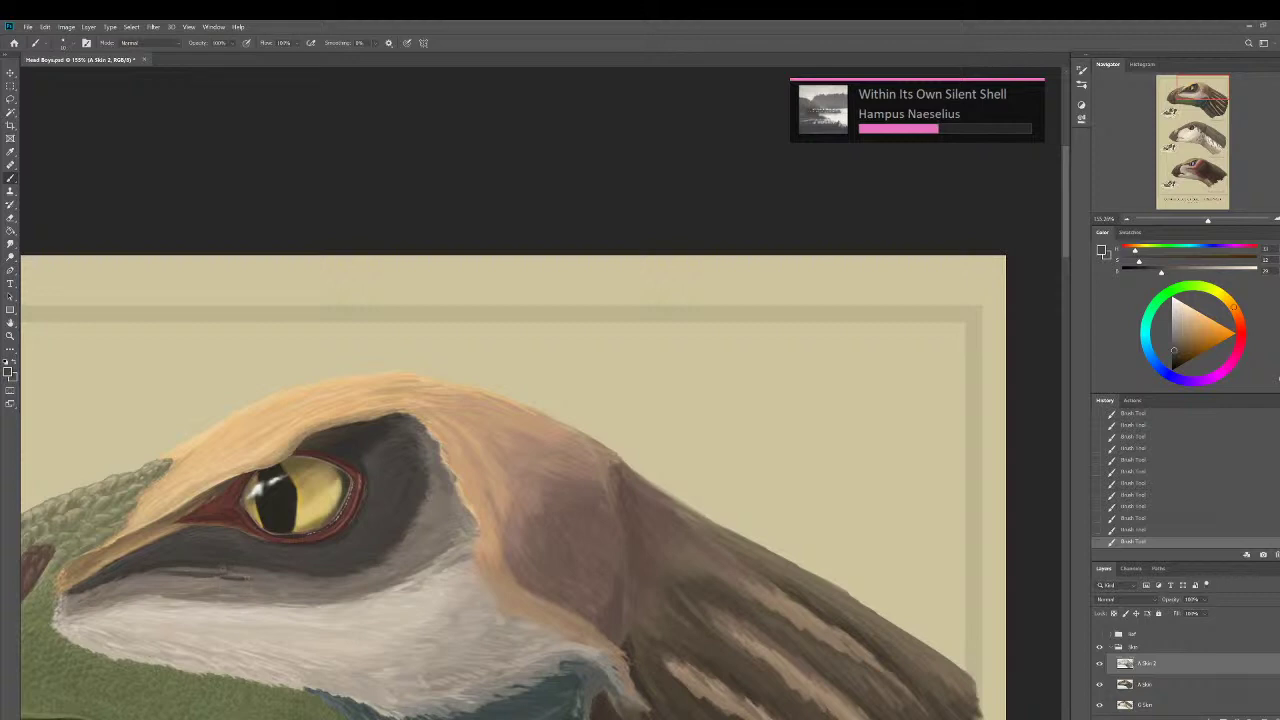
Soften the lower edge of the dark eye patch with strokes in greys sampled from the transition.
alt+click(225, 572)
mouse_move(238, 579)
mouse_down()
mouse_move(212, 575)
mouse_move(296, 586)
mouse_up()
alt+click(310, 590)
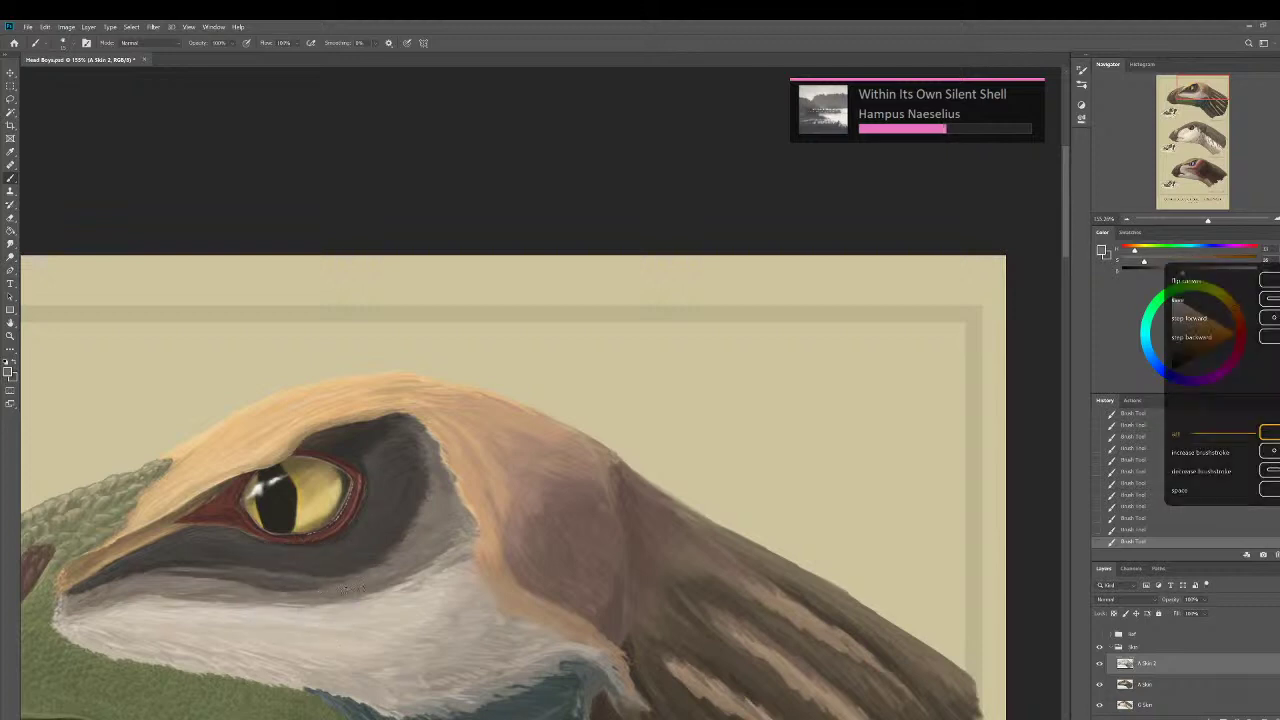
mouse_move(355, 605)
mouse_down()
mouse_move(152, 600)
mouse_move(120, 560)
mouse_move(207, 478)
mouse_up()
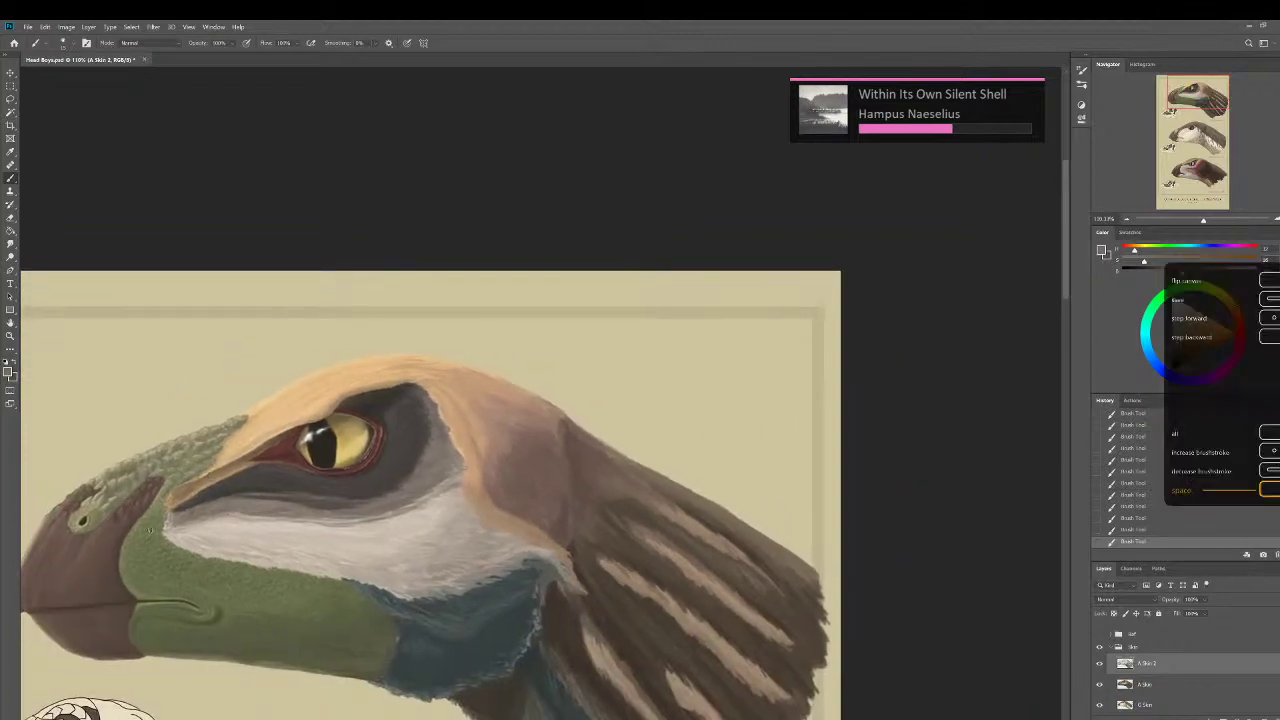
Paint fine pale grey feather strokes along the white cheek's edge over the green jaw, comparing the last strokes by undoing and redoing them.
scroll(207, 478, up, 4)
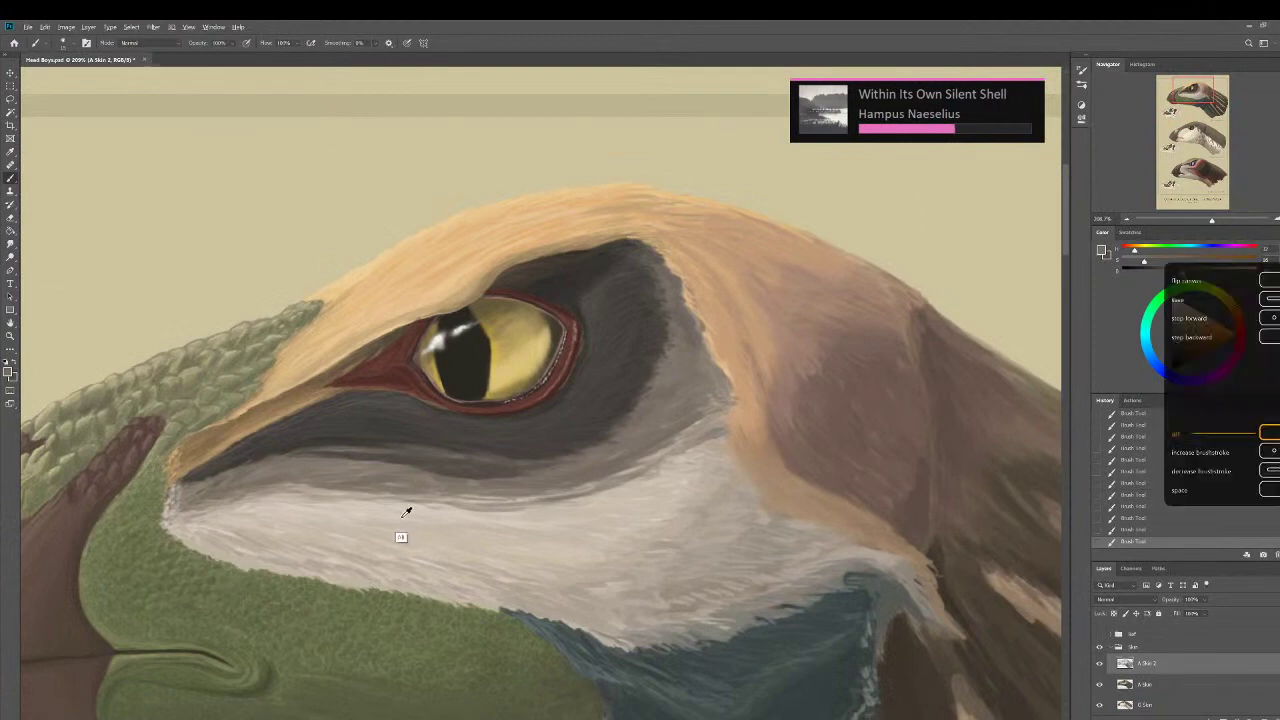
alt+click(401, 517)
key([)
key([)
key([)
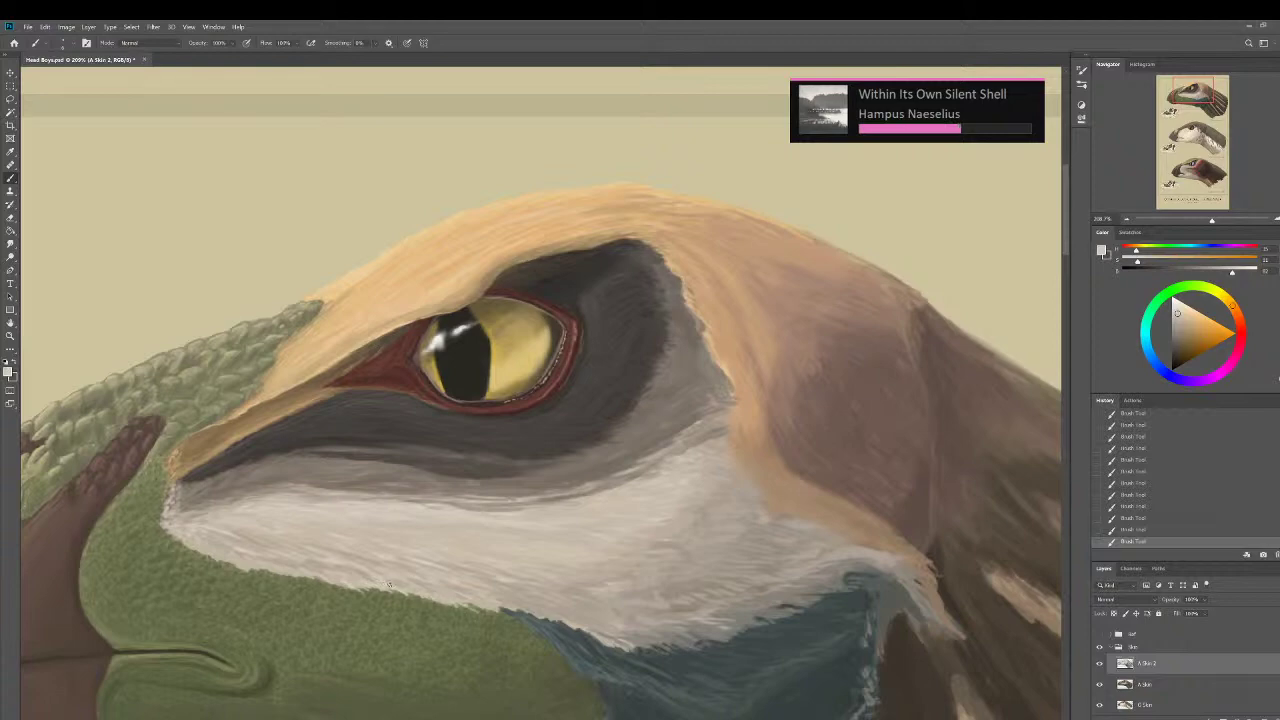
drag(450, 598, 443, 597)
key(ctrl+z)
key(ctrl+z)
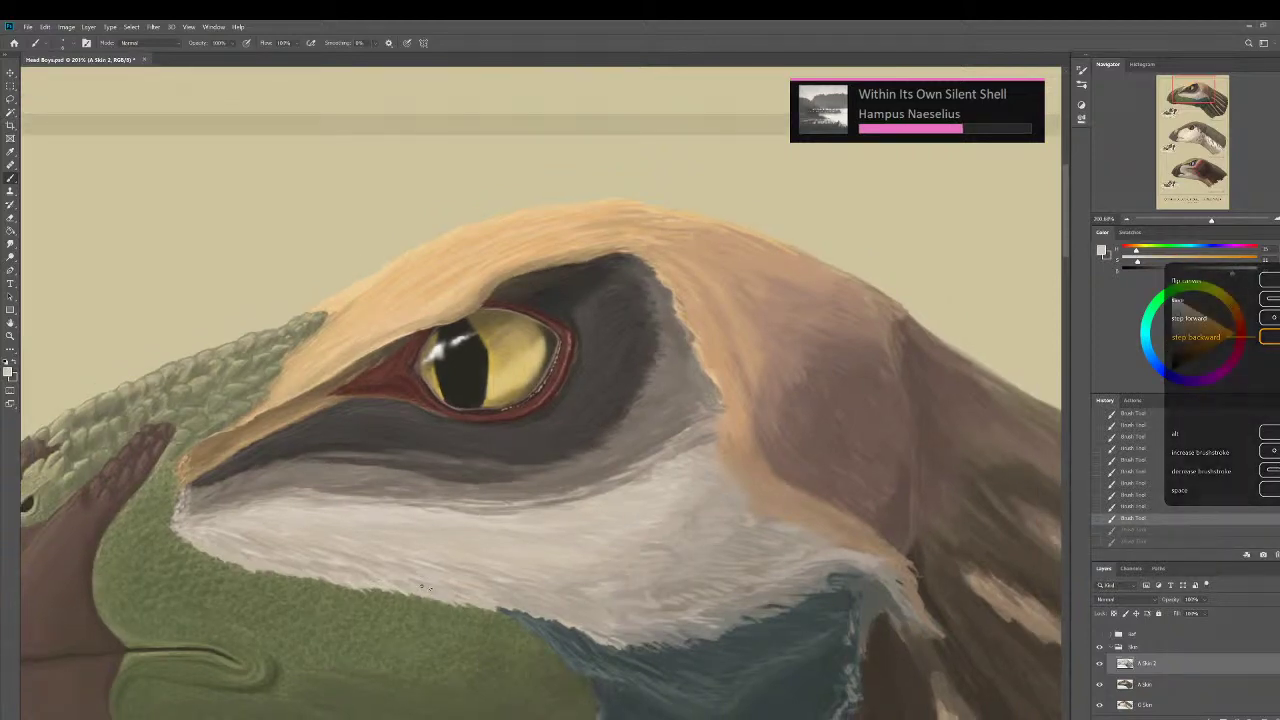
key(ctrl+shift+z)
key(ctrl+shift+z)
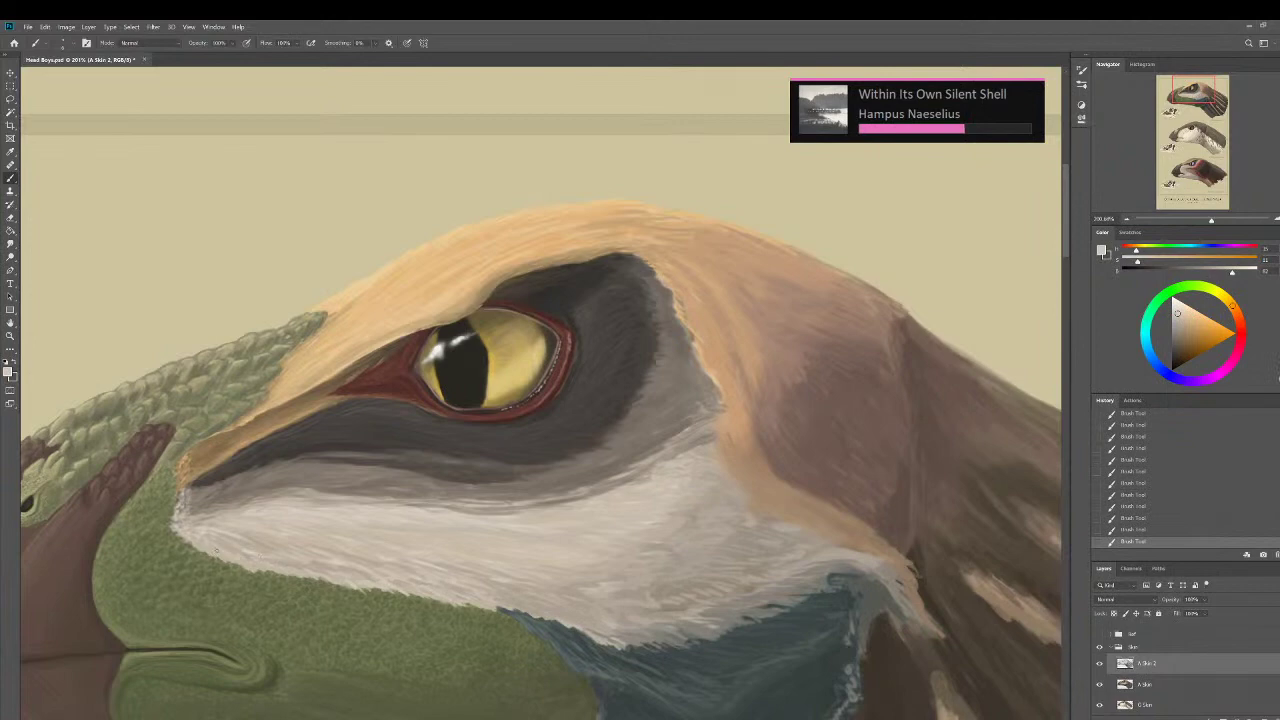
Review the heads on the poster, then create a new layer above A Skin 2.
scroll(228, 556, down, 10)
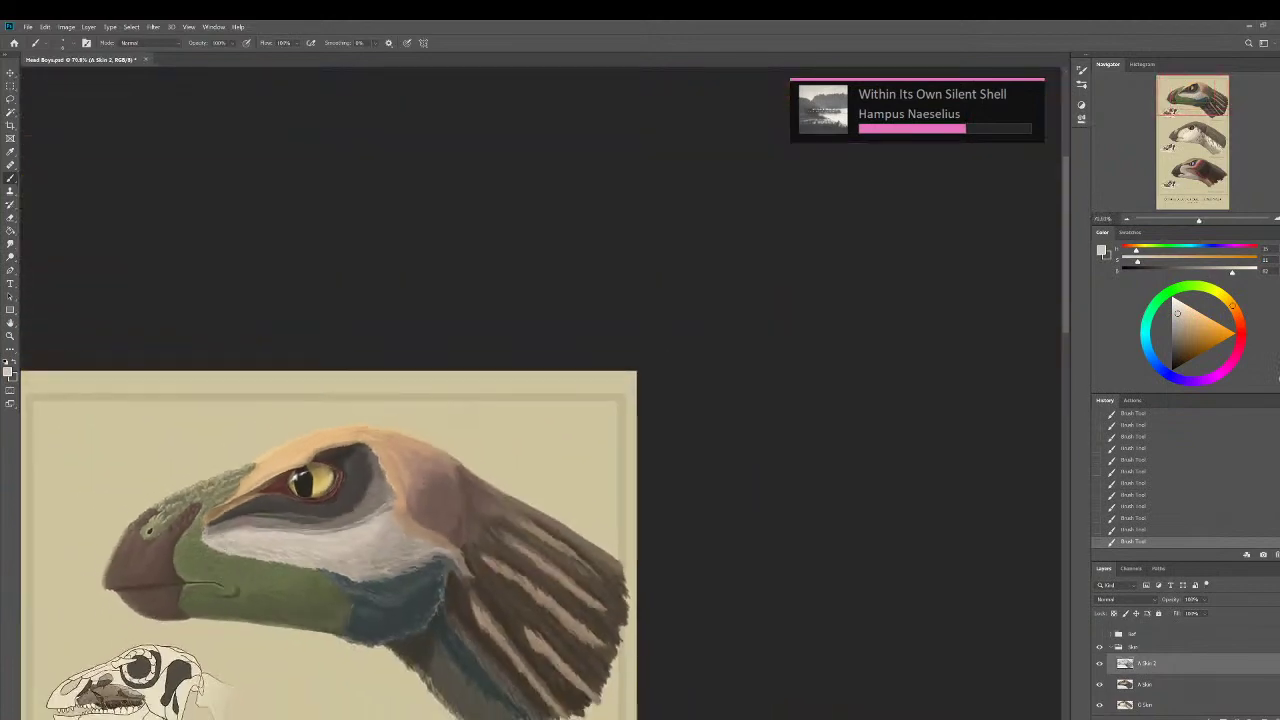
drag(209, 571, 318, 438)
scroll(318, 438, down, 4)
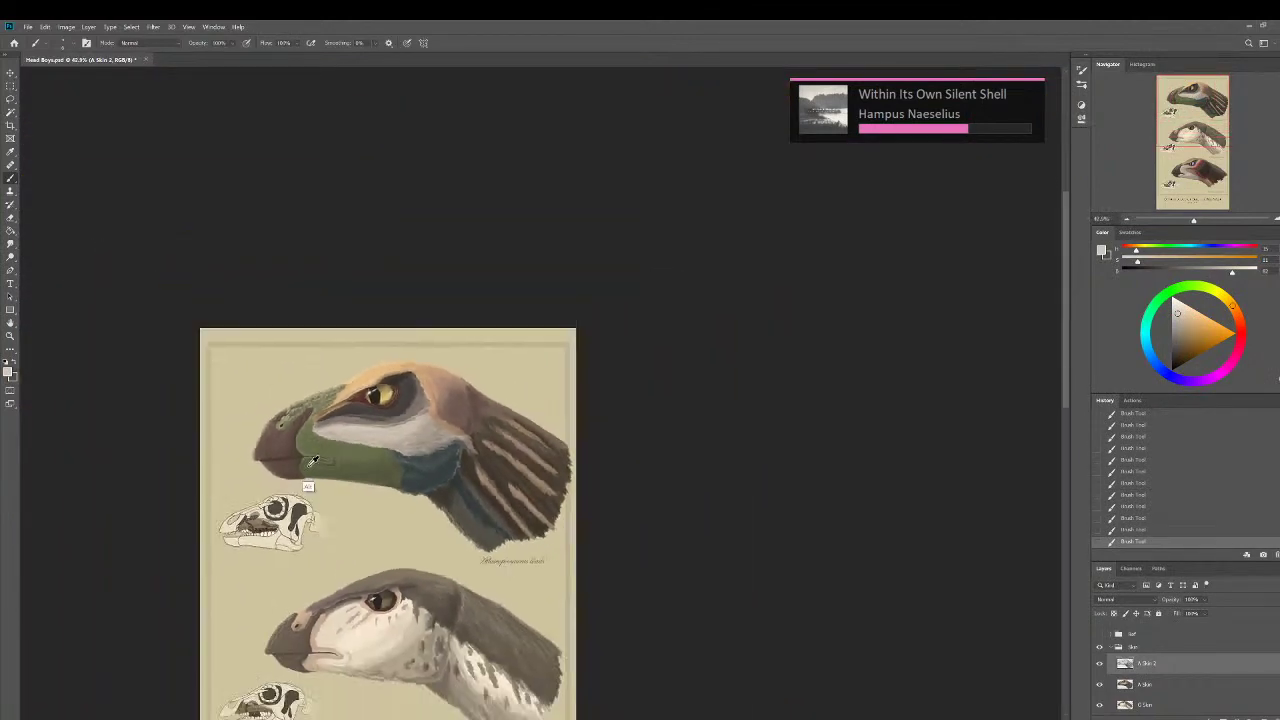
scroll(500, 230, up, 6)
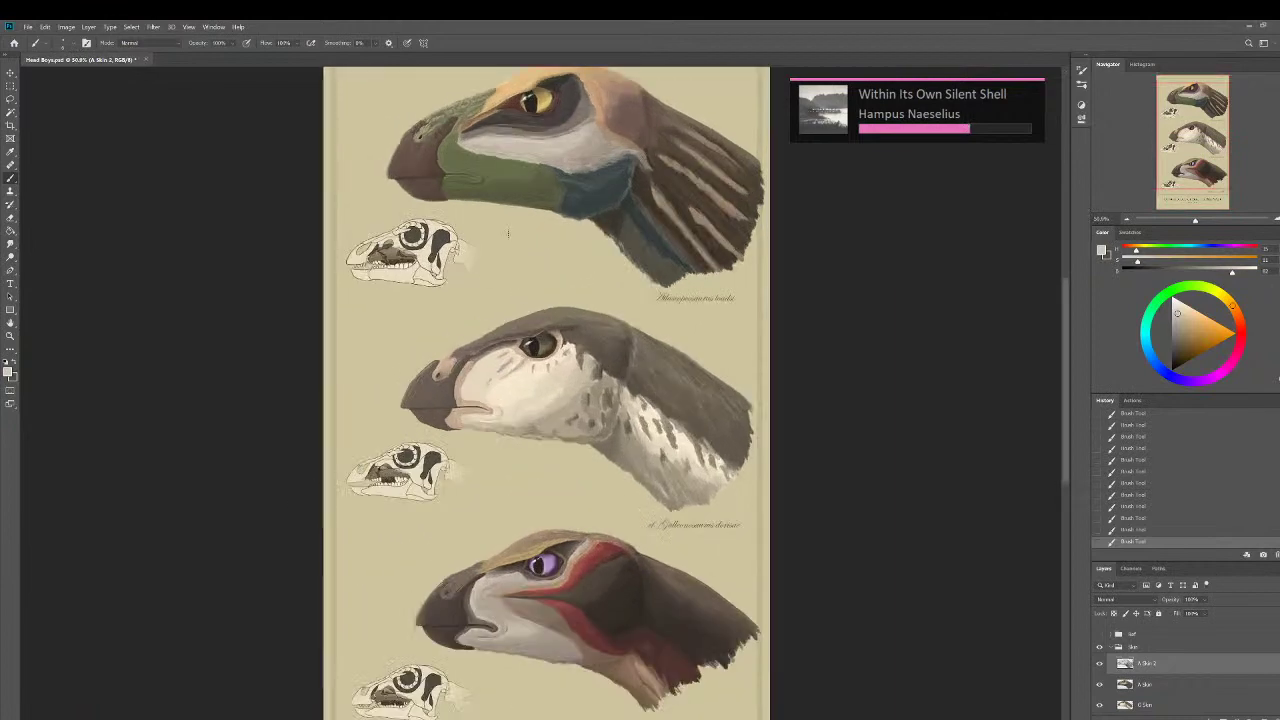
scroll(480, 267, up, 2)
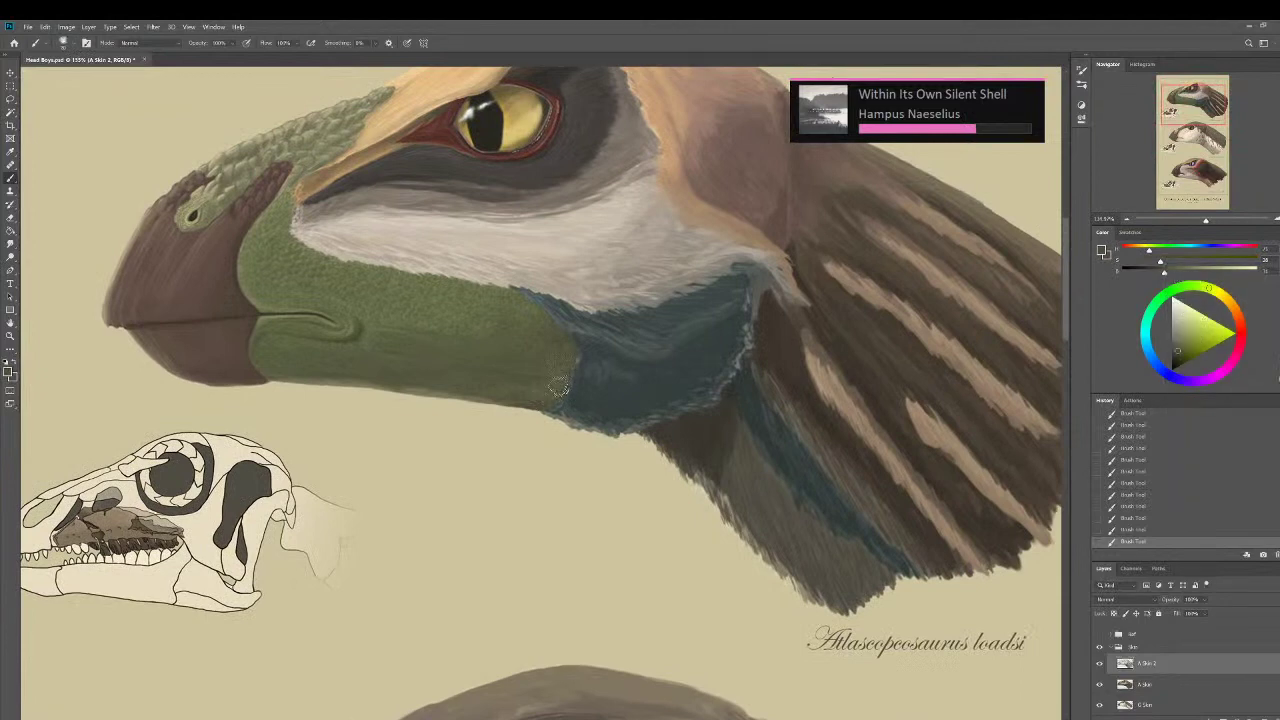
key(ctrl+shift+alt+n)
Try dark olive shading strokes across the rear jaw and throat on the new layer, darkening the brush colour between attempts.
mouse_move(573, 348)
mouse_down()
mouse_move(541, 395)
mouse_move(557, 390)
mouse_move(553, 355)
mouse_move(501, 381)
mouse_up()
key(ctrl+z)
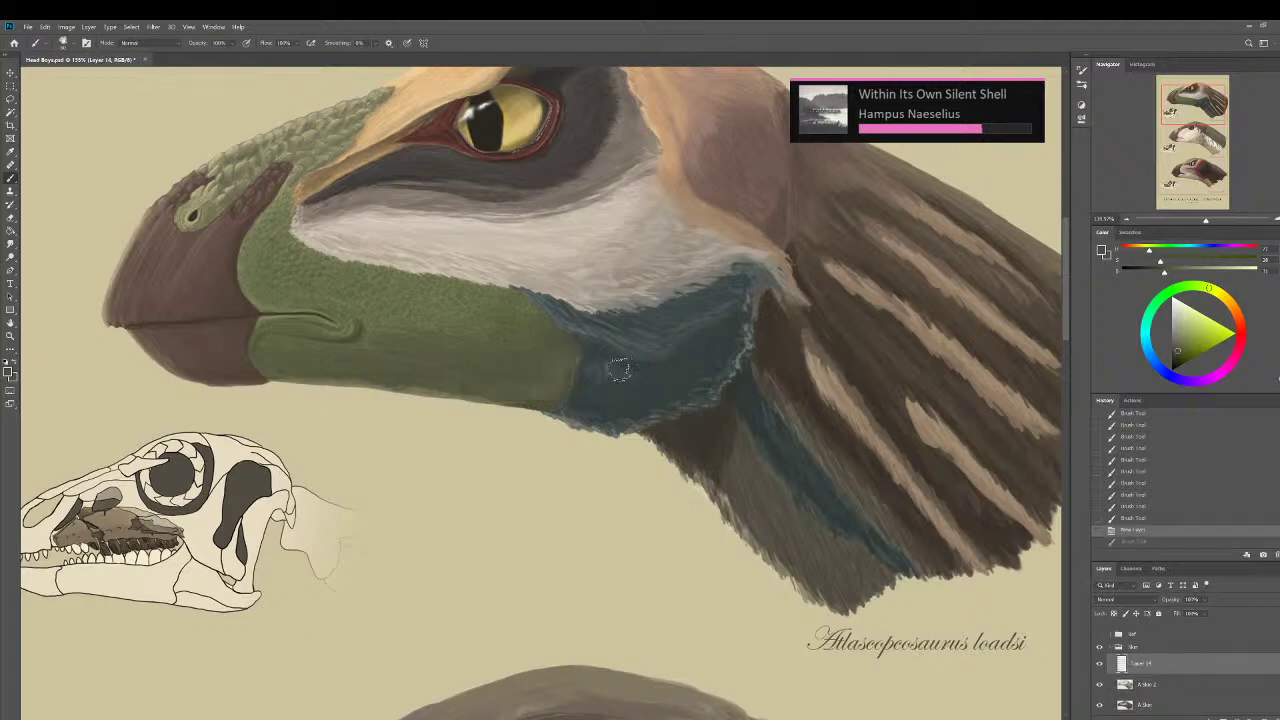
drag(1163, 272, 1146, 272)
scroll(448, 377, down, 8)
mouse_move(555, 390)
mouse_down()
mouse_move(568, 358)
mouse_move(546, 410)
mouse_up()
mouse_move(537, 396)
mouse_down()
mouse_move(522, 414)
mouse_move(542, 409)
mouse_move(500, 396)
mouse_move(465, 405)
mouse_up()
key(ctrl+z)
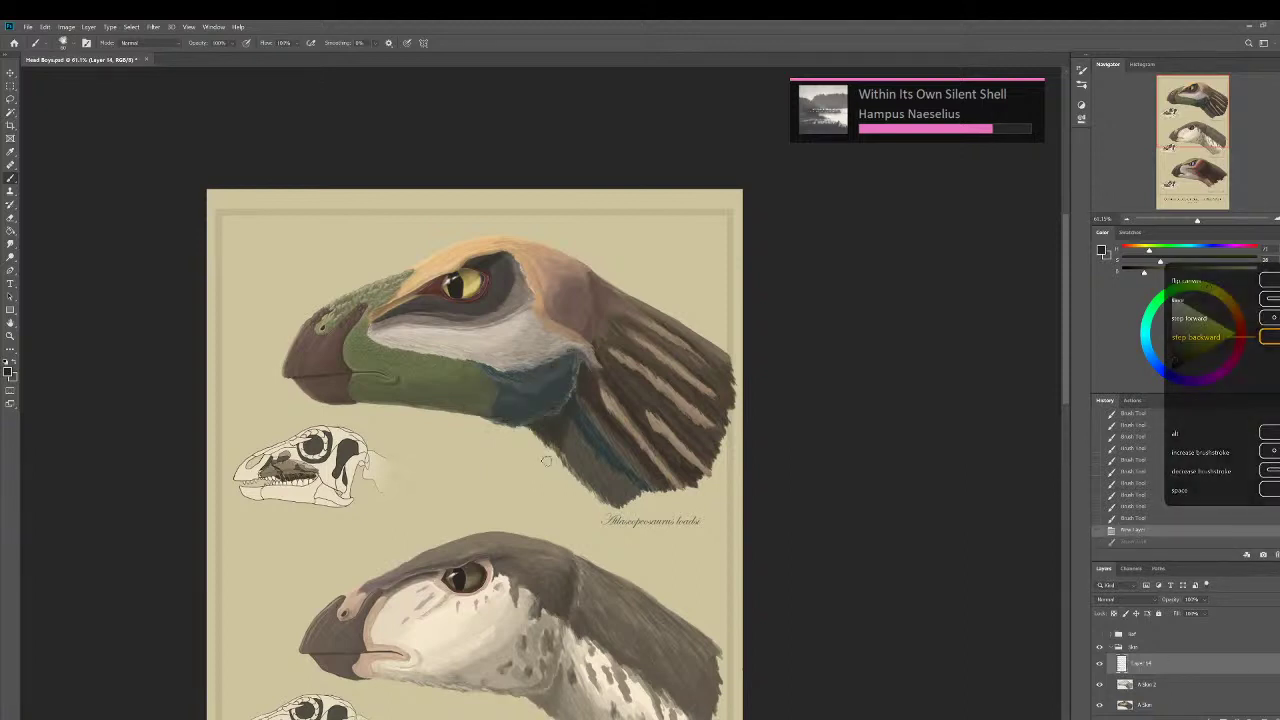
Toggle the visibility of the A Skin 2 layer to compare the head with and without its detailing.
click(1124, 688)
click(1100, 686)
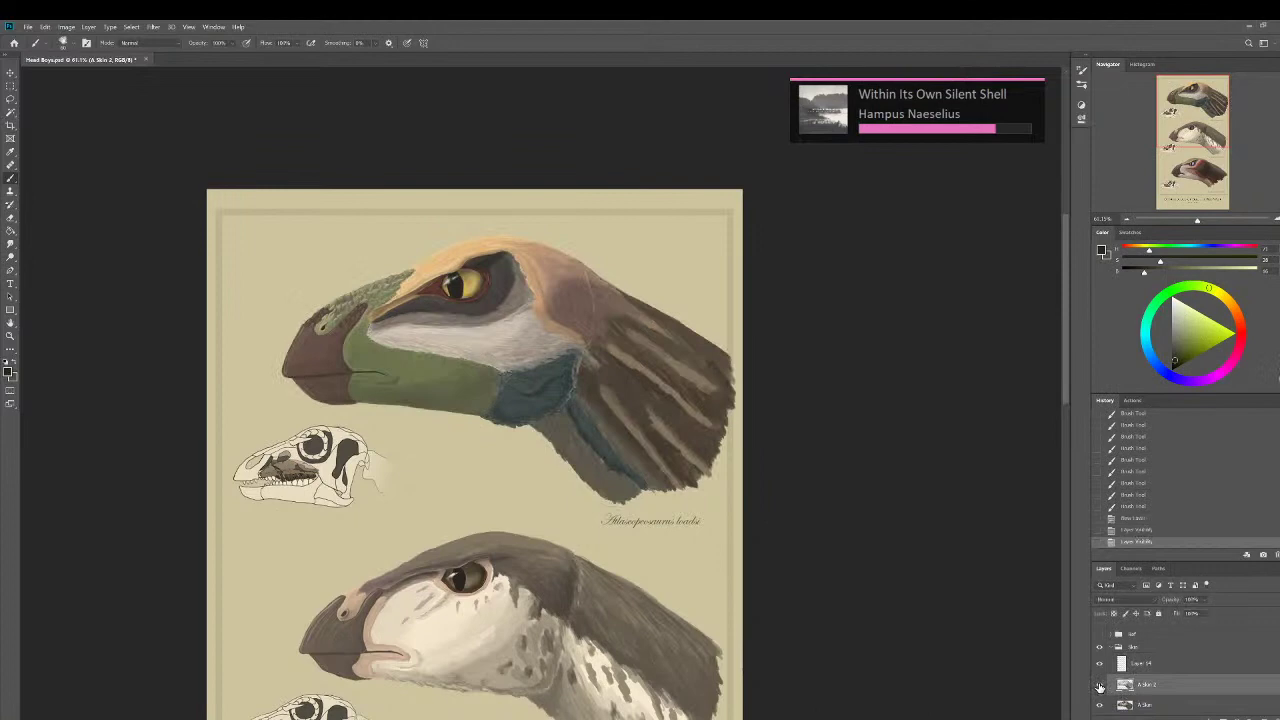
click(1100, 686)
click(1100, 686)
click(1100, 686)
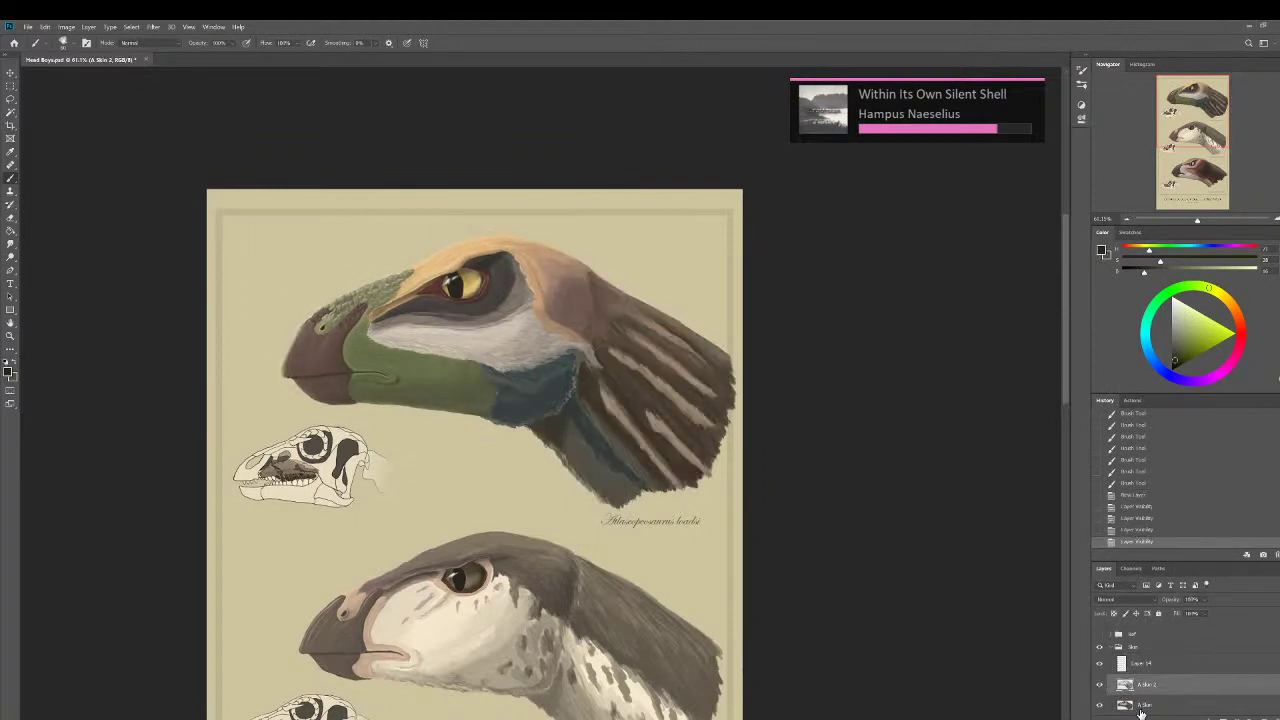
Merge the A Skin 2 and A Skin layers and toggle the merged layer's visibility to check it.
right_click(1135, 711)
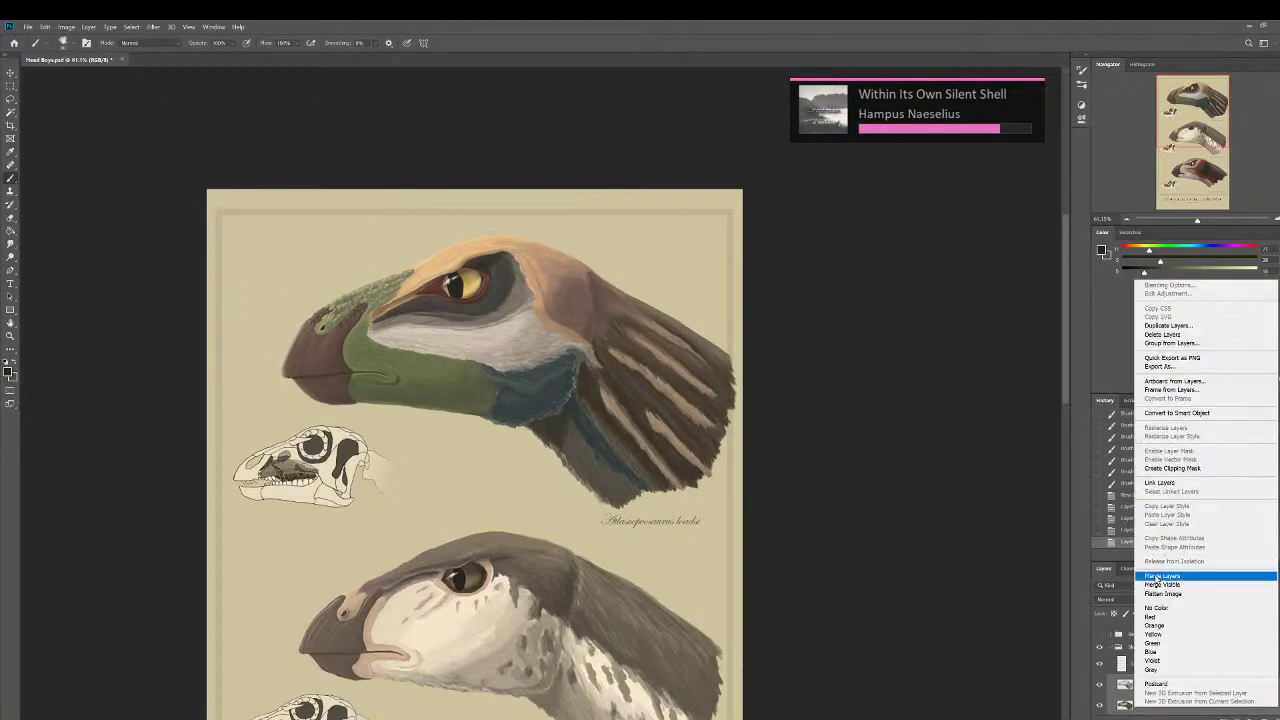
click(1190, 577)
click(1100, 686)
click(1100, 686)
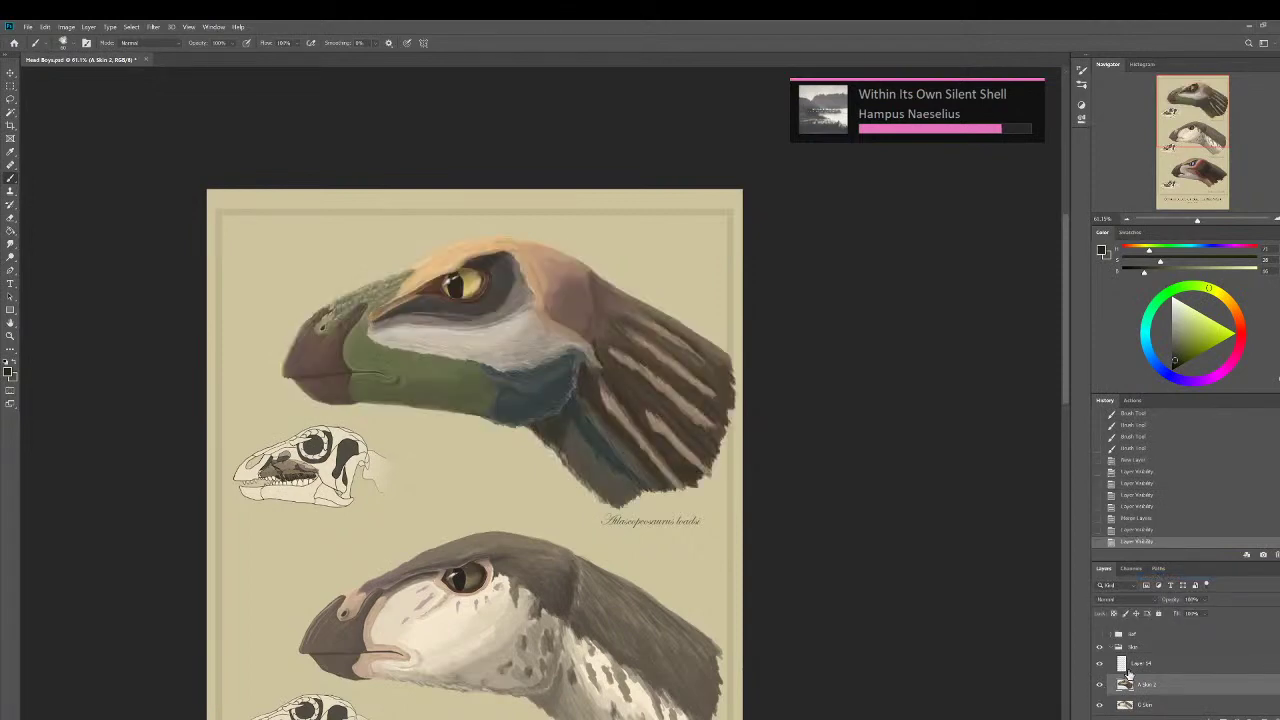
Add a layer mask to the empty layer above the merged A Skin 2 by copying an existing mask.
scroll(1140, 711, down, 2)
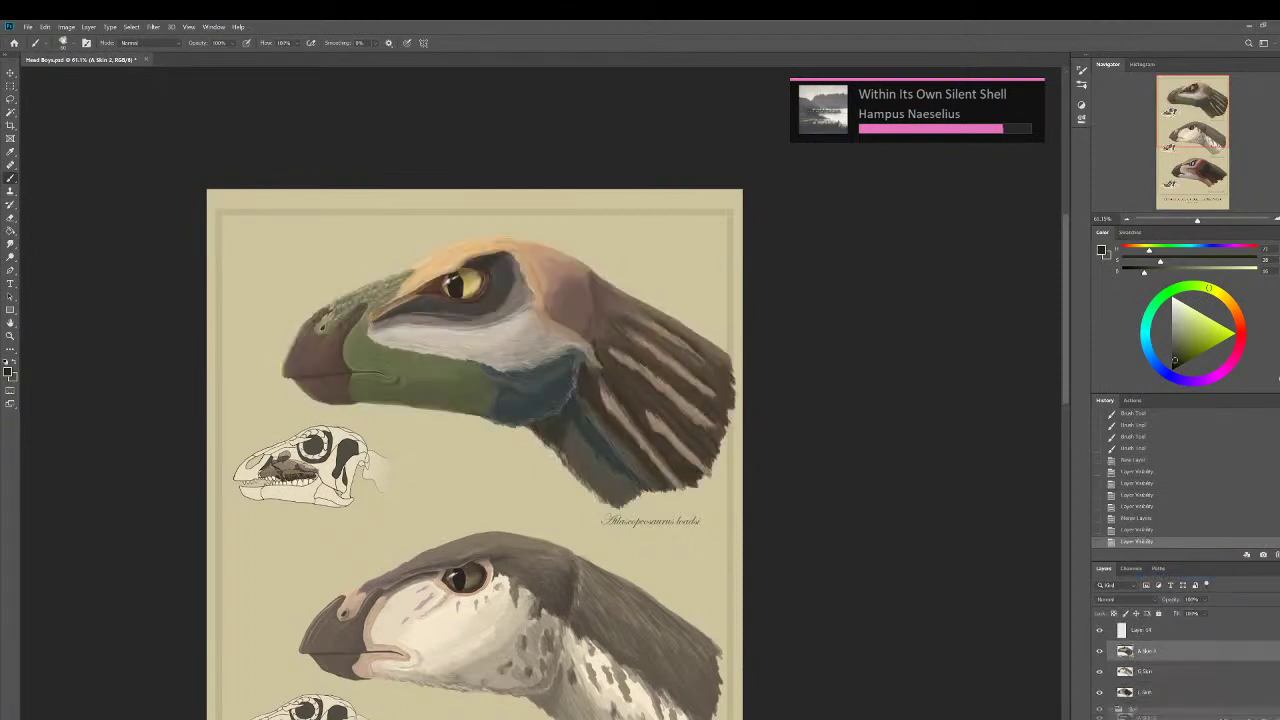
drag(1146, 712, 1141, 674)
scroll(1152, 690, up, 1)
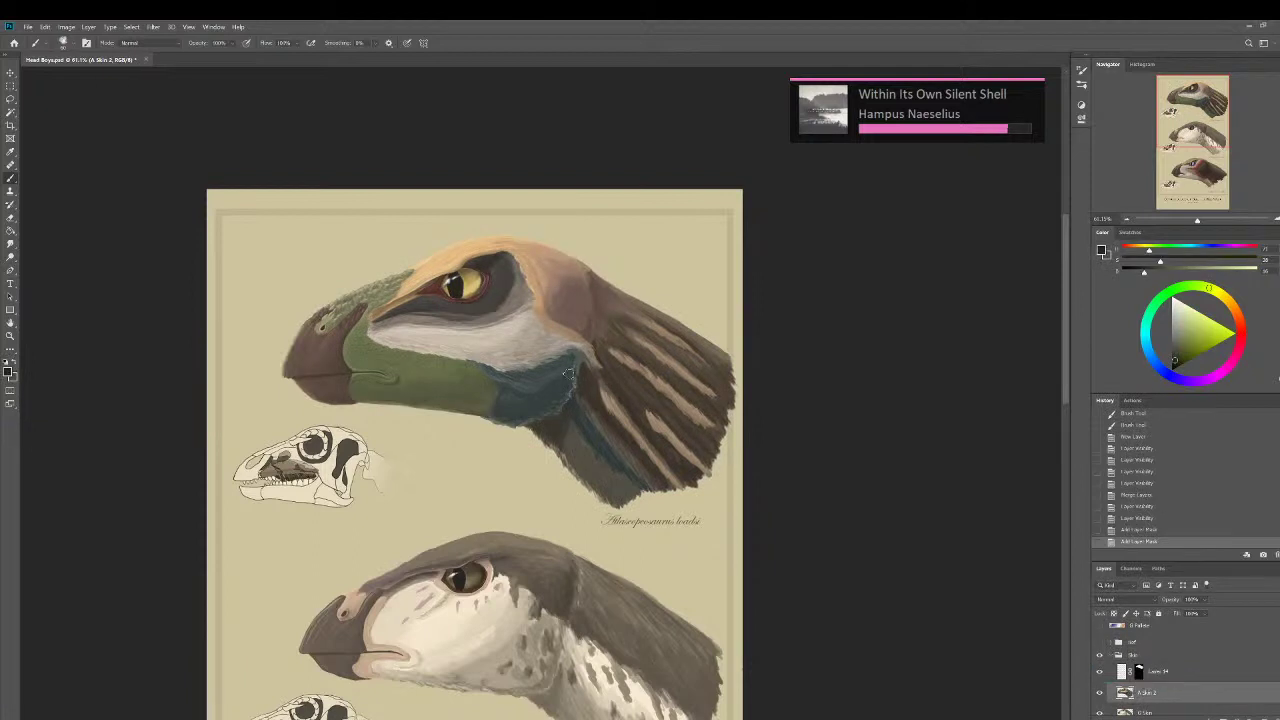
mouse_move(568, 375)
mouse_down()
mouse_move(582, 335)
mouse_move(582, 368)
mouse_move(570, 352)
mouse_move(560, 389)
mouse_move(568, 348)
mouse_move(535, 411)
mouse_move(539, 361)
mouse_move(554, 382)
mouse_move(591, 294)
mouse_move(579, 392)
mouse_move(558, 425)
mouse_move(574, 380)
mouse_move(560, 387)
mouse_move(538, 431)
mouse_move(567, 403)
mouse_move(547, 439)
mouse_move(569, 424)
mouse_move(582, 368)
mouse_move(585, 445)
mouse_up()
mouse_move(523, 402)
mouse_down()
mouse_move(517, 366)
mouse_move(481, 388)
mouse_move(480, 404)
mouse_move(463, 406)
mouse_move(473, 390)
mouse_move(427, 405)
mouse_up()
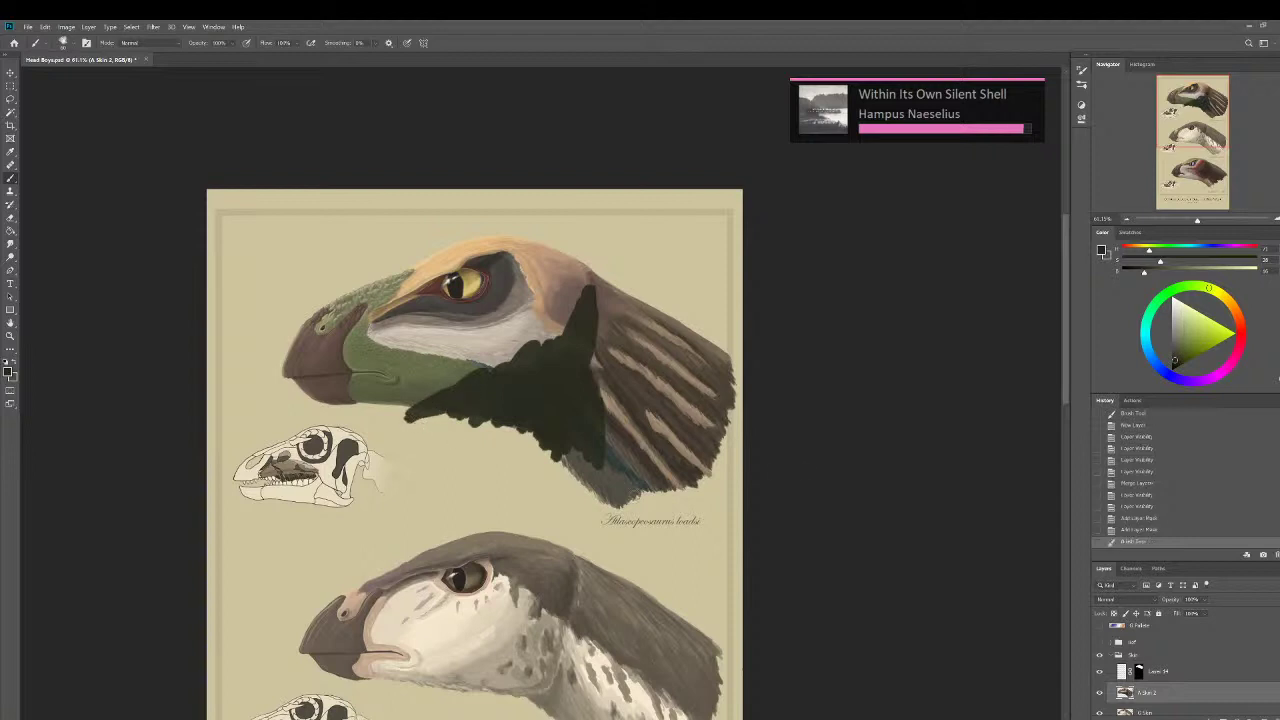
key(ctrl+z)
Paint dark olive shading on masked Layer 14 across the top head's lower jaw, throat, neck underside and upper eye socket, erasing the excess.
click(1120, 674)
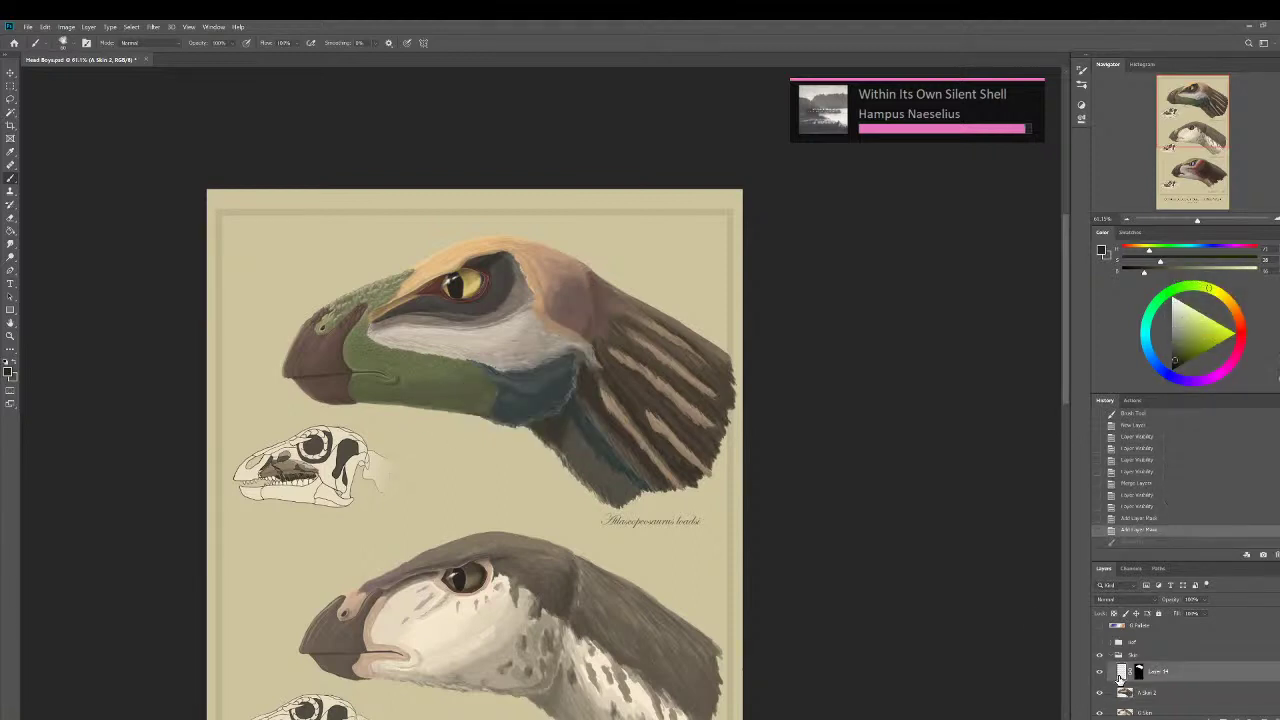
click(1120, 676)
mouse_move(548, 376)
mouse_down()
mouse_move(579, 346)
mouse_move(535, 426)
mouse_move(519, 421)
mouse_move(545, 373)
mouse_move(490, 436)
mouse_move(488, 399)
mouse_move(513, 386)
mouse_move(406, 422)
mouse_move(328, 400)
mouse_move(401, 395)
mouse_move(326, 398)
mouse_move(430, 402)
mouse_move(372, 386)
mouse_move(460, 394)
mouse_move(413, 395)
mouse_move(523, 378)
mouse_move(585, 312)
mouse_move(583, 373)
mouse_move(547, 421)
mouse_move(526, 422)
mouse_move(553, 431)
mouse_move(569, 393)
mouse_move(558, 428)
mouse_move(570, 405)
mouse_move(572, 427)
mouse_move(579, 374)
mouse_move(598, 368)
mouse_move(593, 449)
mouse_move(580, 392)
mouse_move(608, 470)
mouse_move(626, 410)
mouse_move(638, 486)
mouse_move(670, 486)
mouse_move(597, 395)
mouse_move(596, 372)
mouse_move(640, 456)
mouse_move(650, 440)
mouse_move(693, 472)
mouse_move(604, 382)
mouse_move(632, 388)
mouse_move(668, 445)
mouse_up()
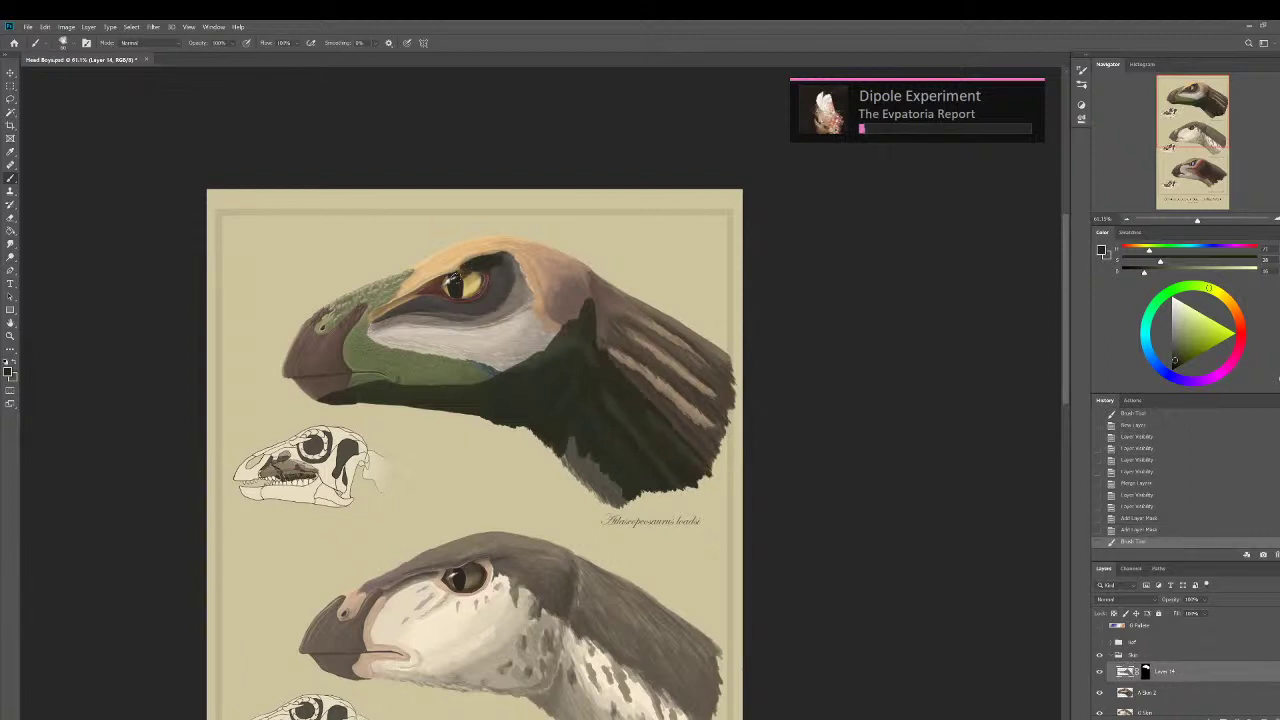
mouse_move(440, 282)
mouse_down()
mouse_move(386, 306)
mouse_move(470, 284)
mouse_move(478, 266)
mouse_move(438, 298)
mouse_up()
scroll(360, 330, up, 3)
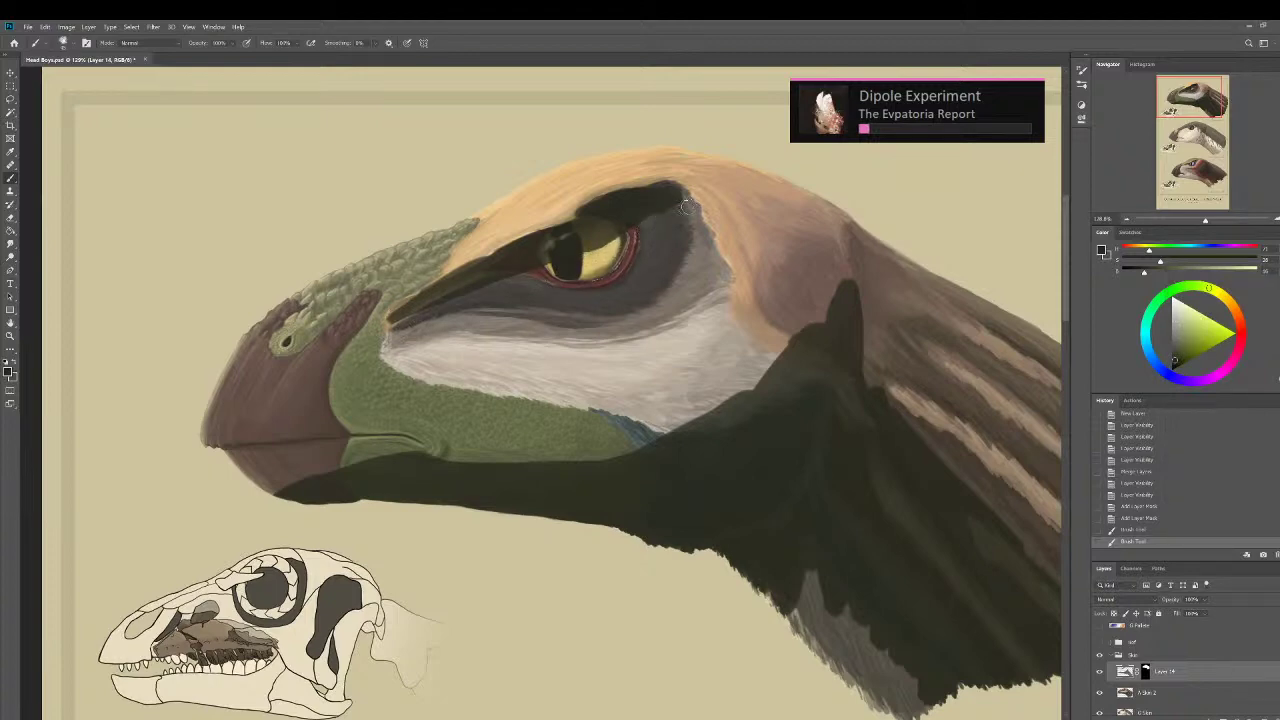
click(784, 313)
Soften the painted shading on Layer 14 with a Gaussian Blur.
scroll(829, 302, down, 5)
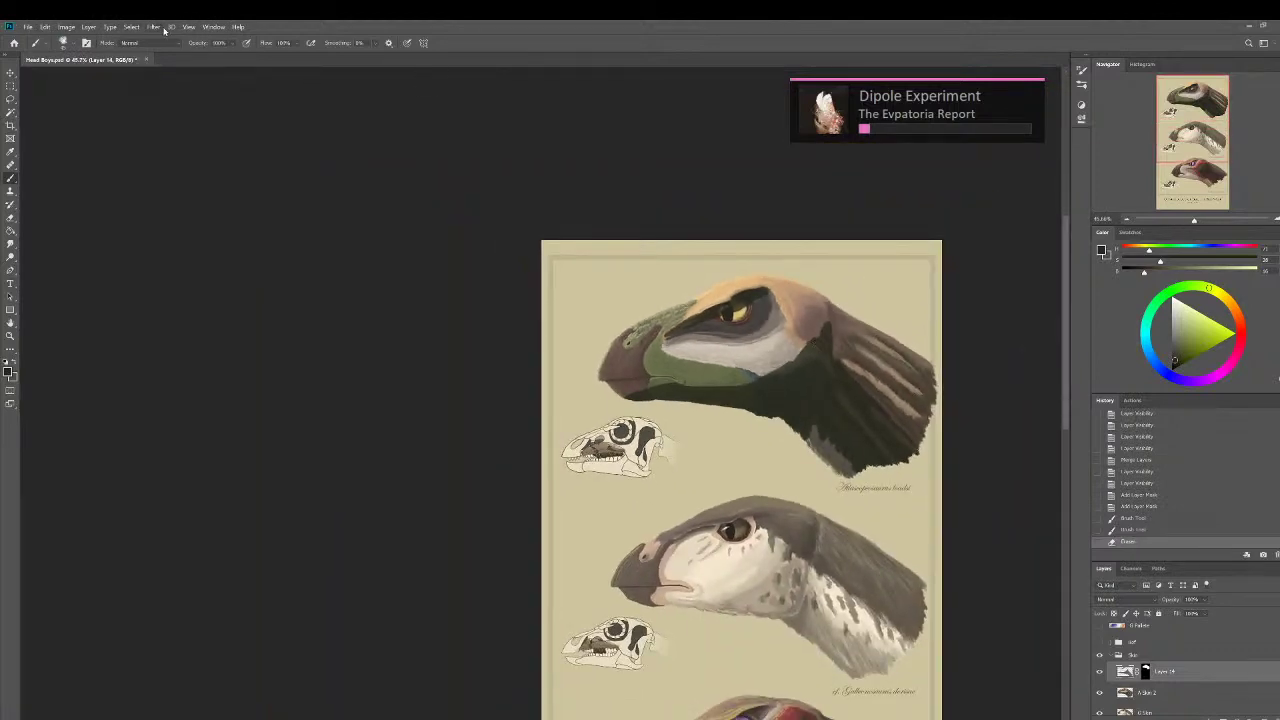
click(155, 27)
mouse_move(180, 133)
click(307, 172)
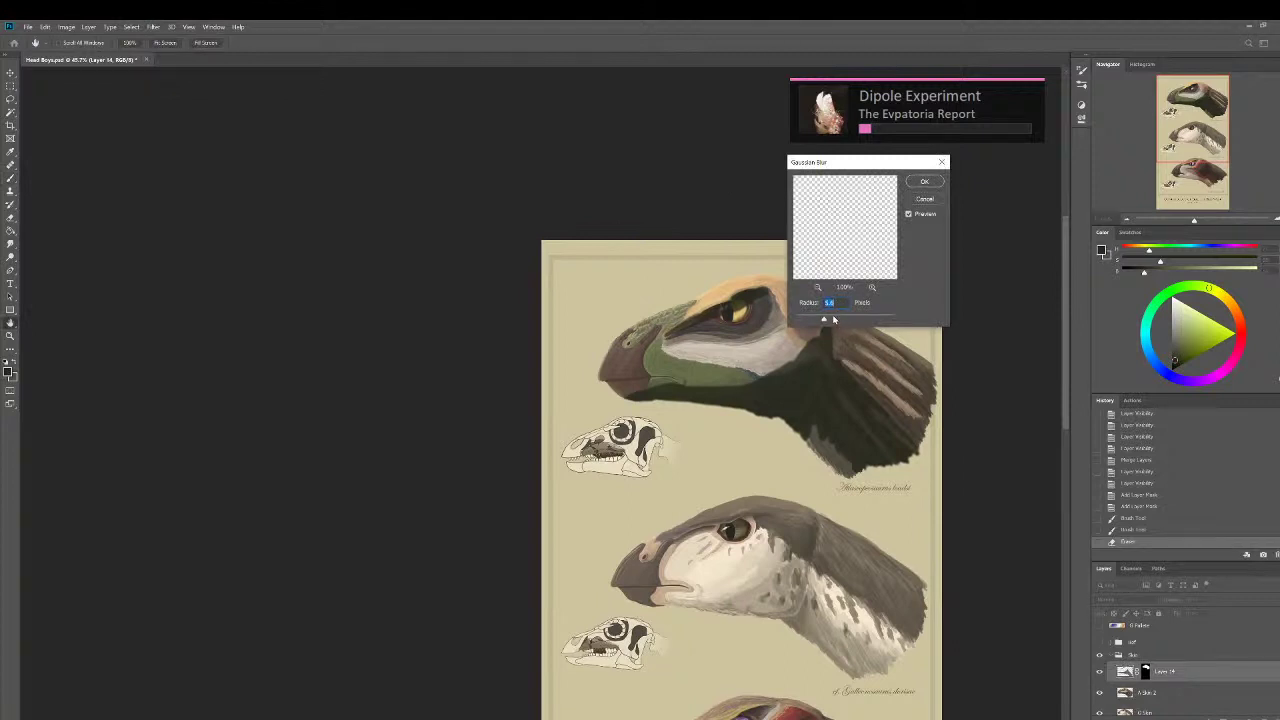
click(925, 182)
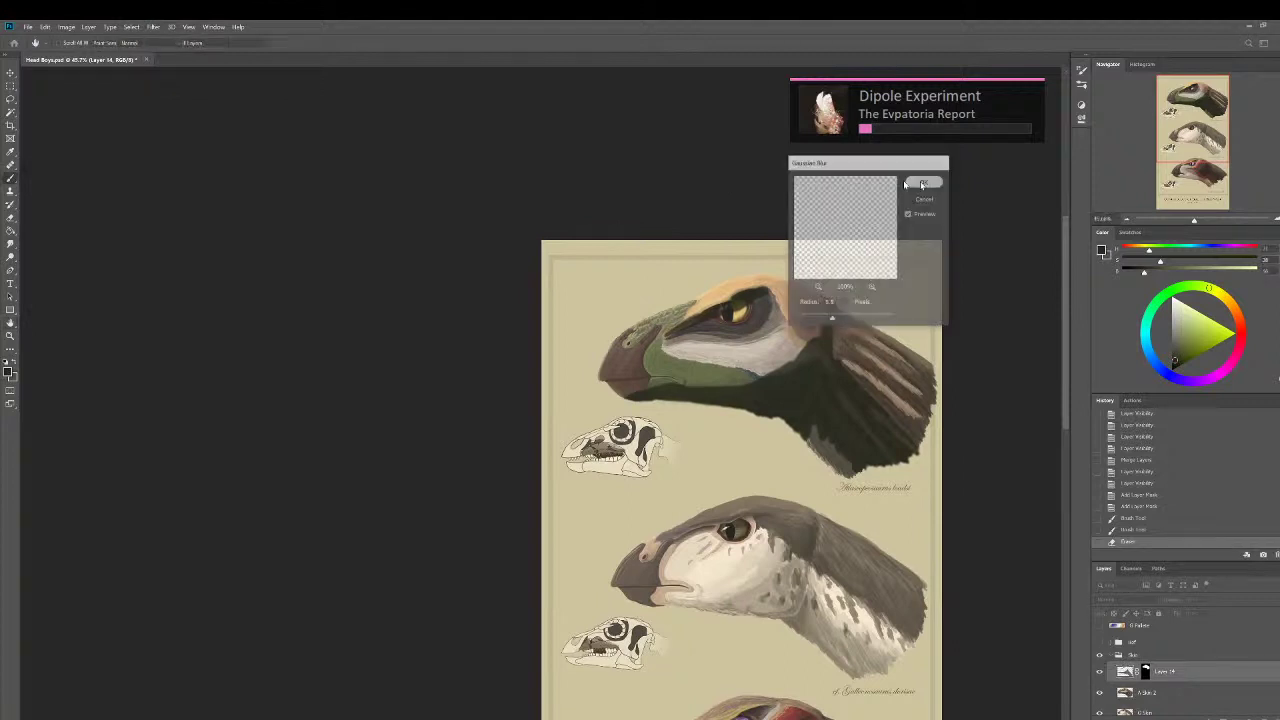
Shift the shading's hue towards dark blue with Hue/Saturation, set saturation to -41 and lower its lightness.
click(66, 27)
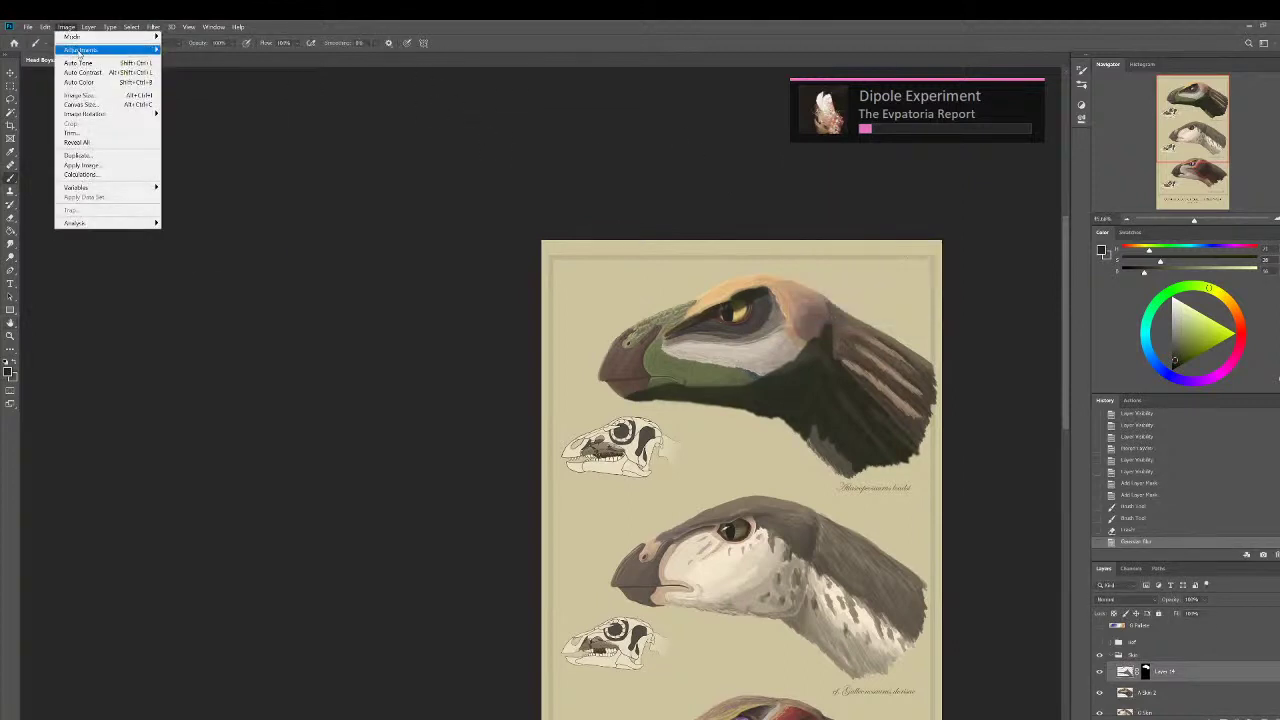
mouse_move(85, 49)
click(189, 100)
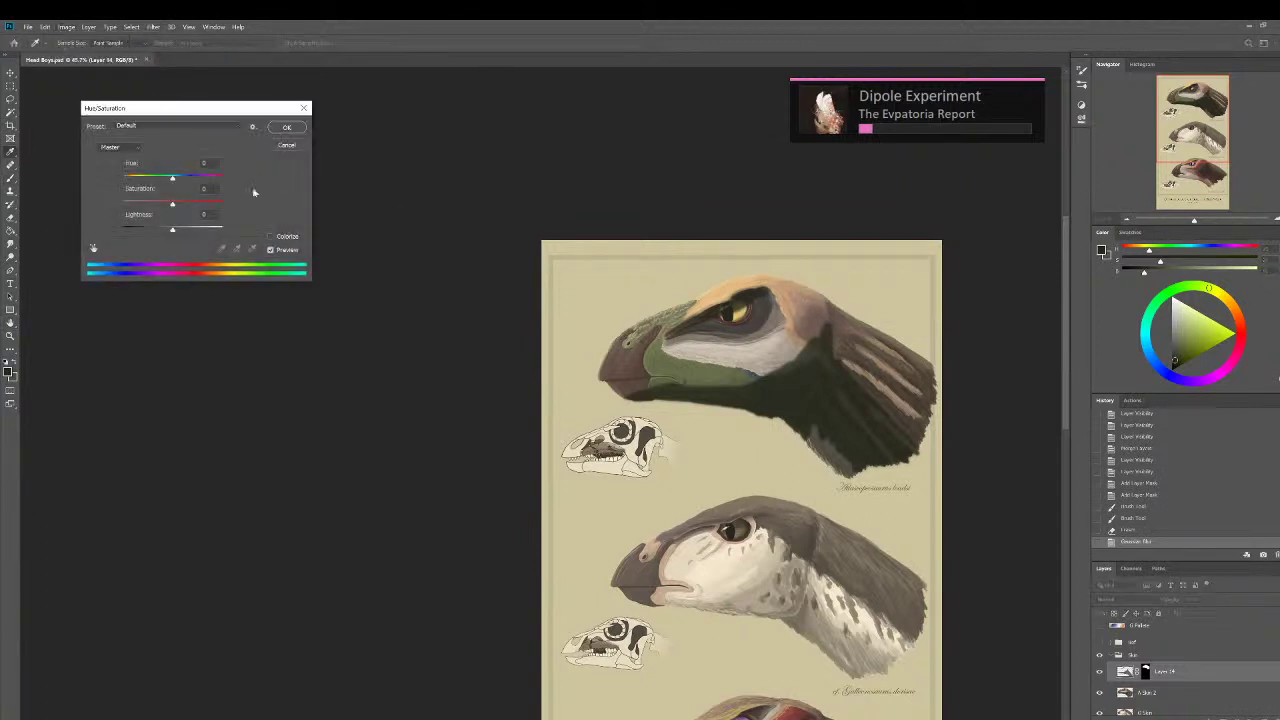
drag(173, 178, 207, 177)
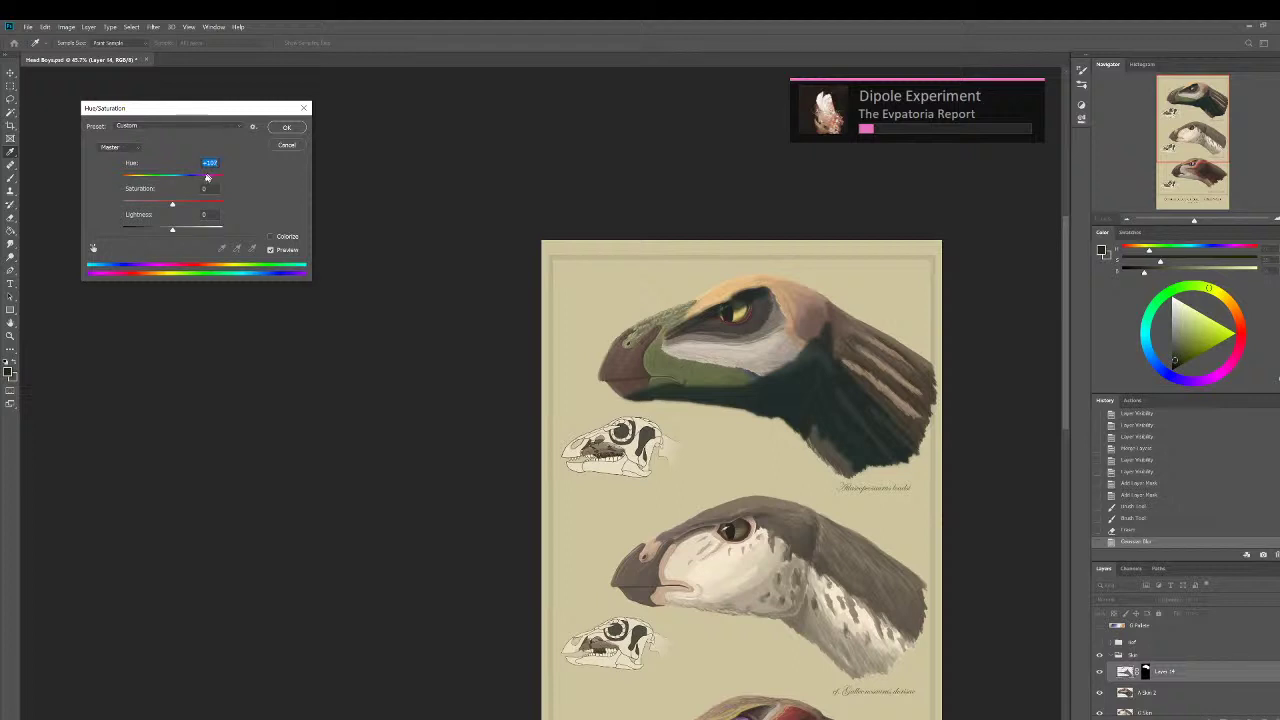
mouse_move(172, 231)
mouse_down()
mouse_move(157, 232)
mouse_move(173, 232)
mouse_move(156, 207)
mouse_move(155, 231)
mouse_up()
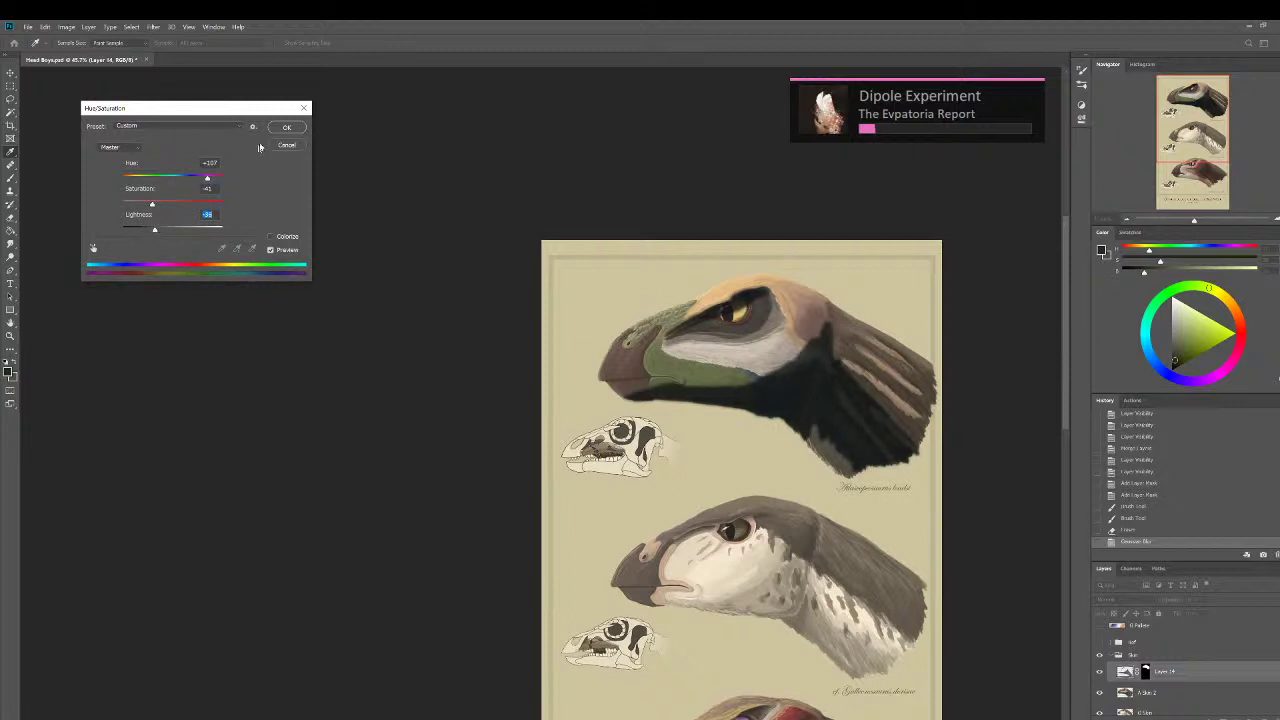
key(Return)
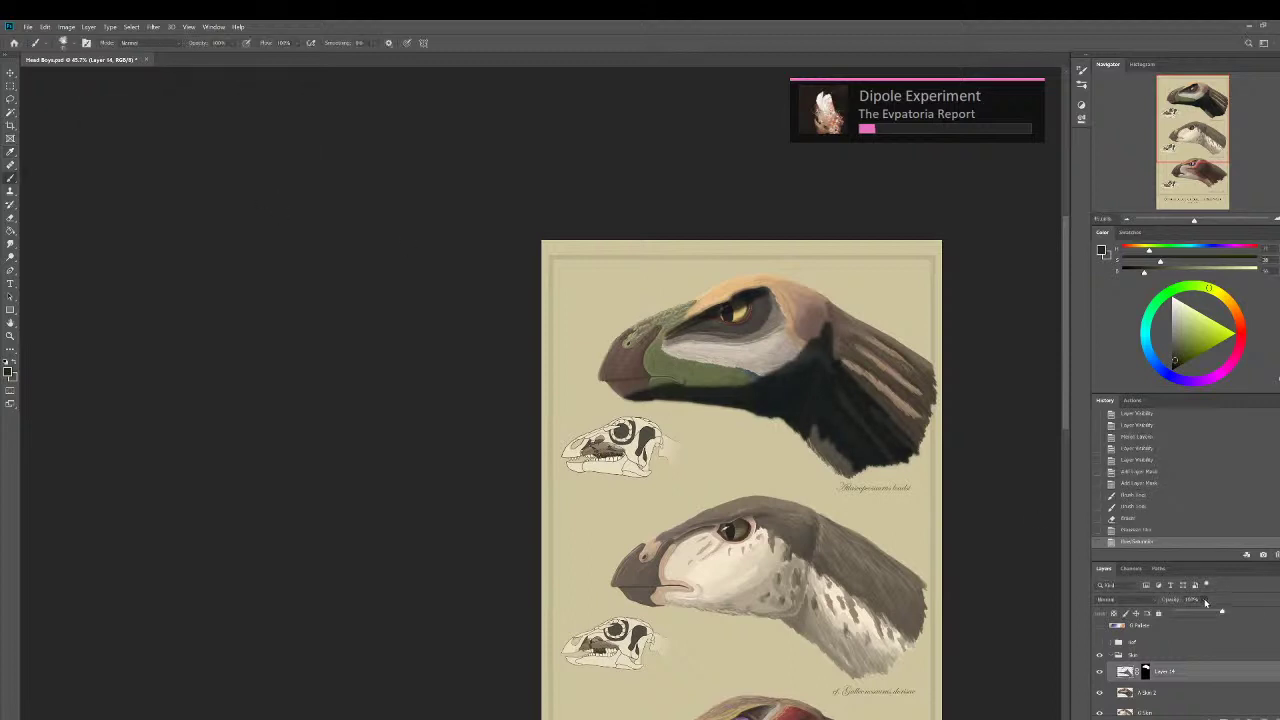
Lower the shading layer's opacity to about 45%.
click(1195, 611)
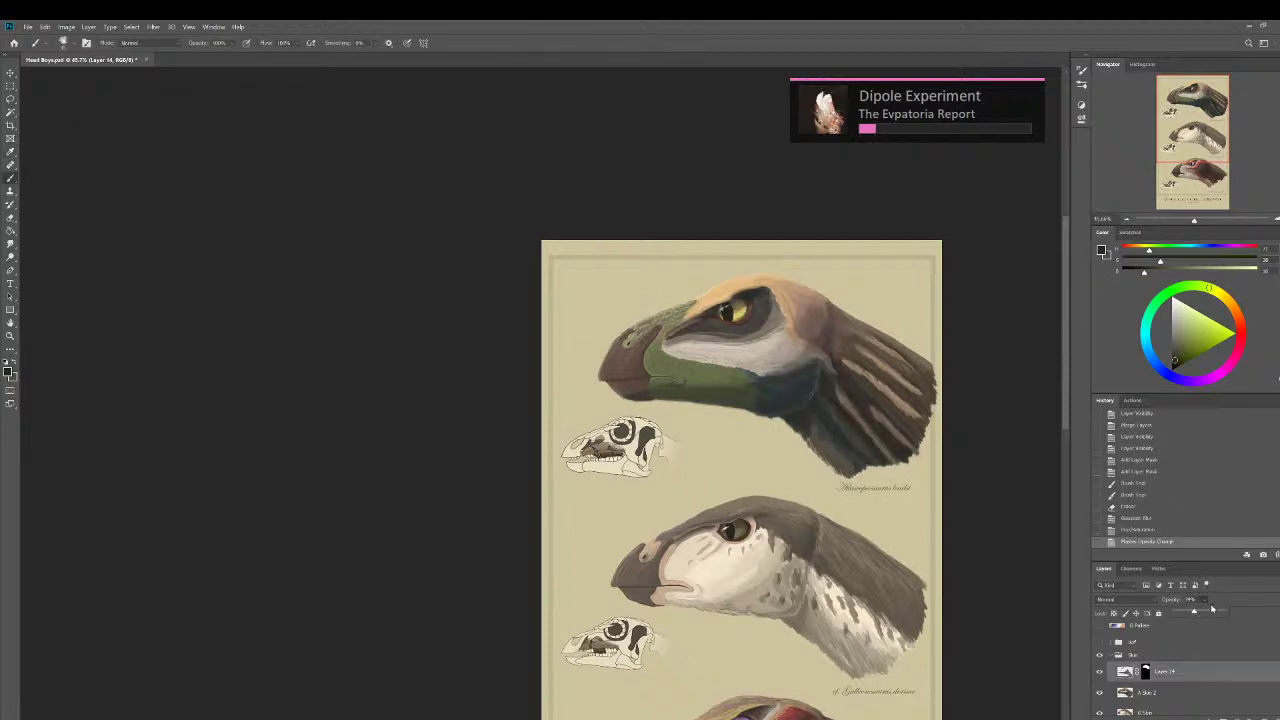
click(1204, 612)
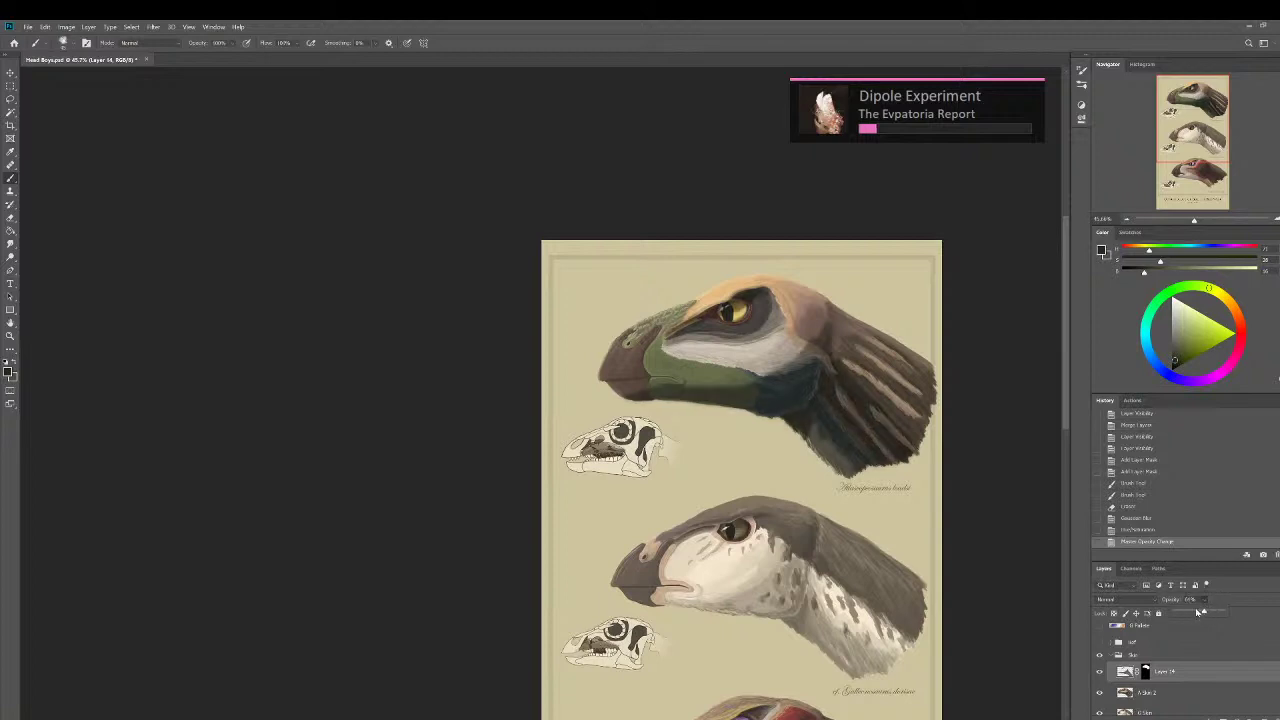
drag(1199, 611, 1196, 612)
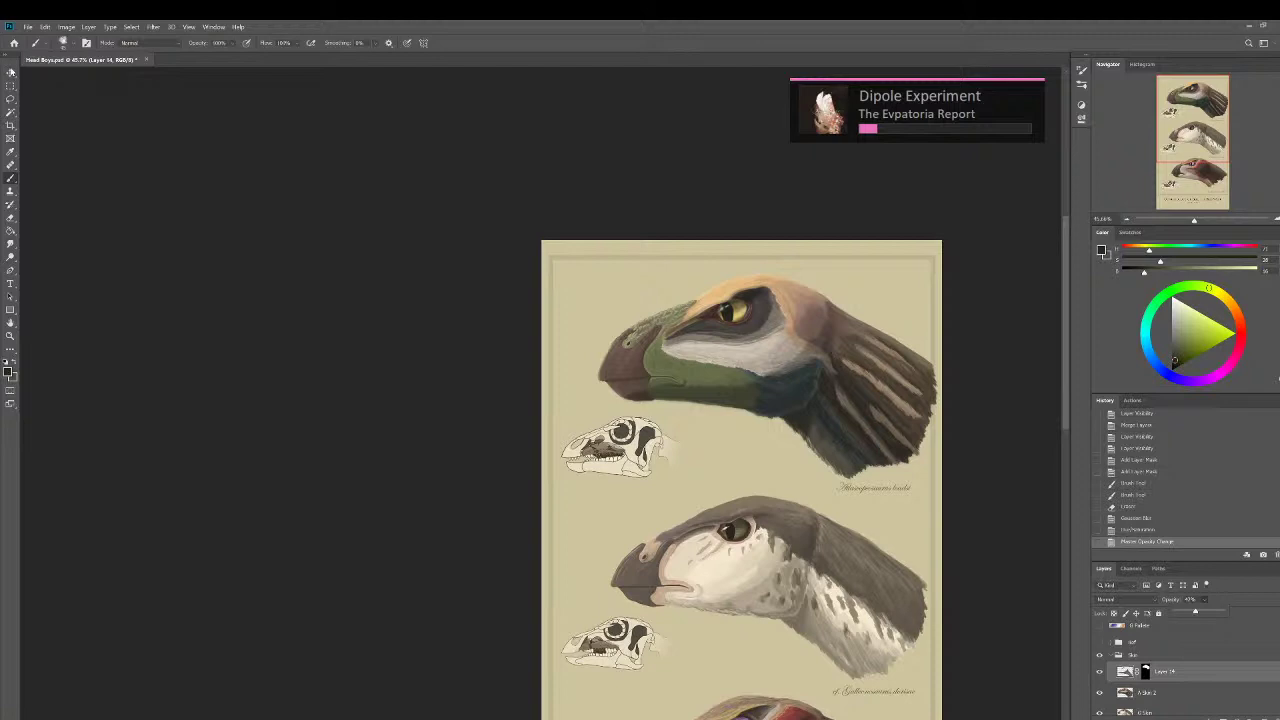
Toggle the visibility of Layer 14 with the whole poster in view to compare the head with and without shading.
click(11, 72)
click(310, 210)
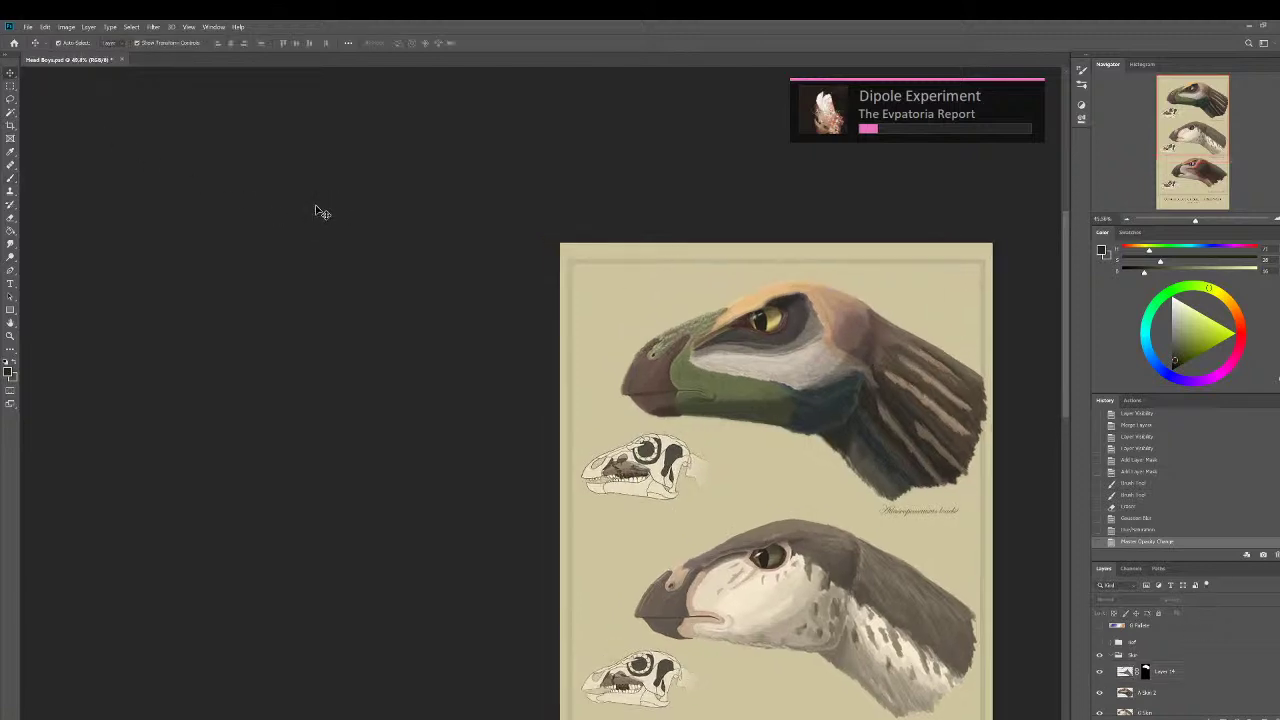
scroll(316, 212, down, 3)
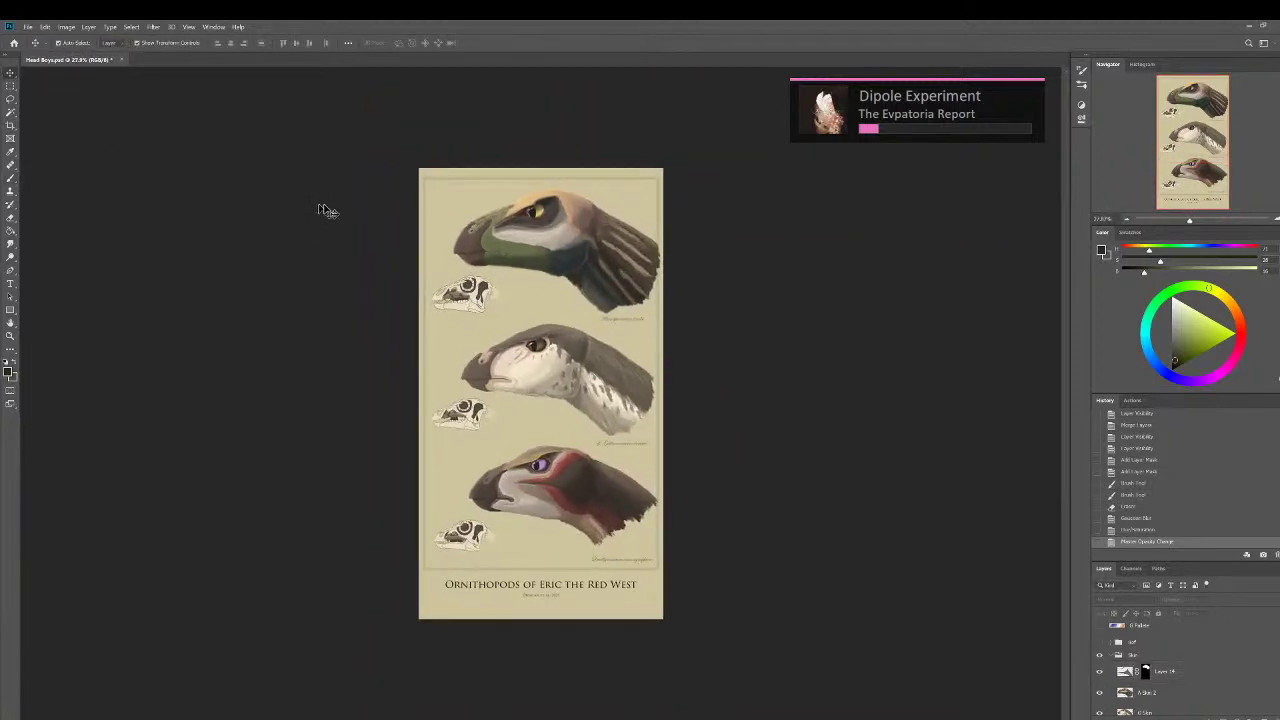
click(1099, 675)
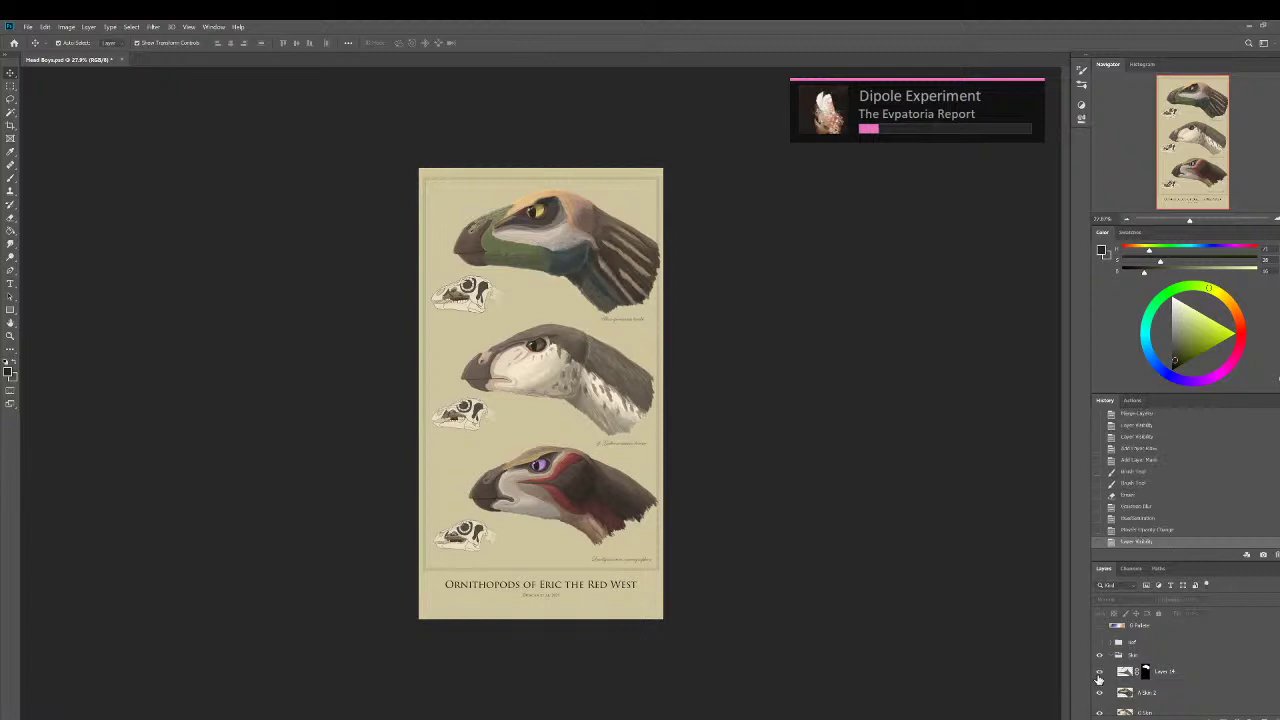
click(1099, 675)
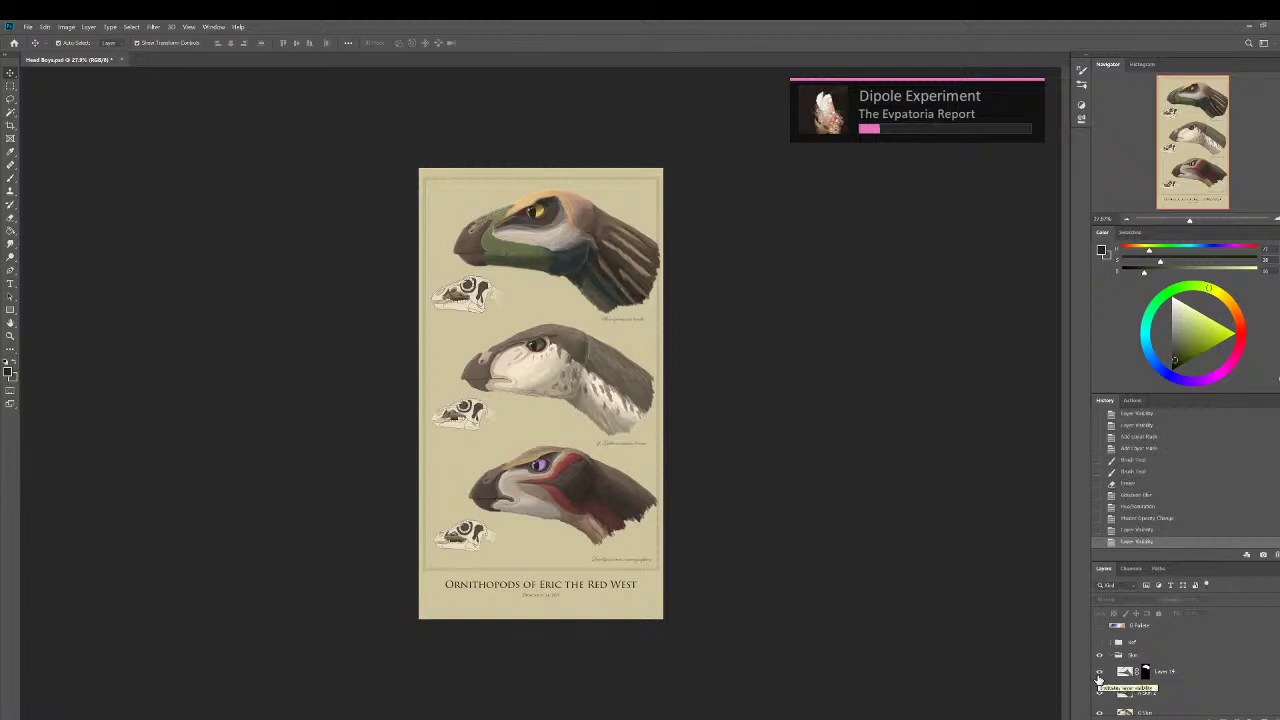
Add a new empty layer above the shading layer, Layer 14.
scroll(457, 238, up, 5)
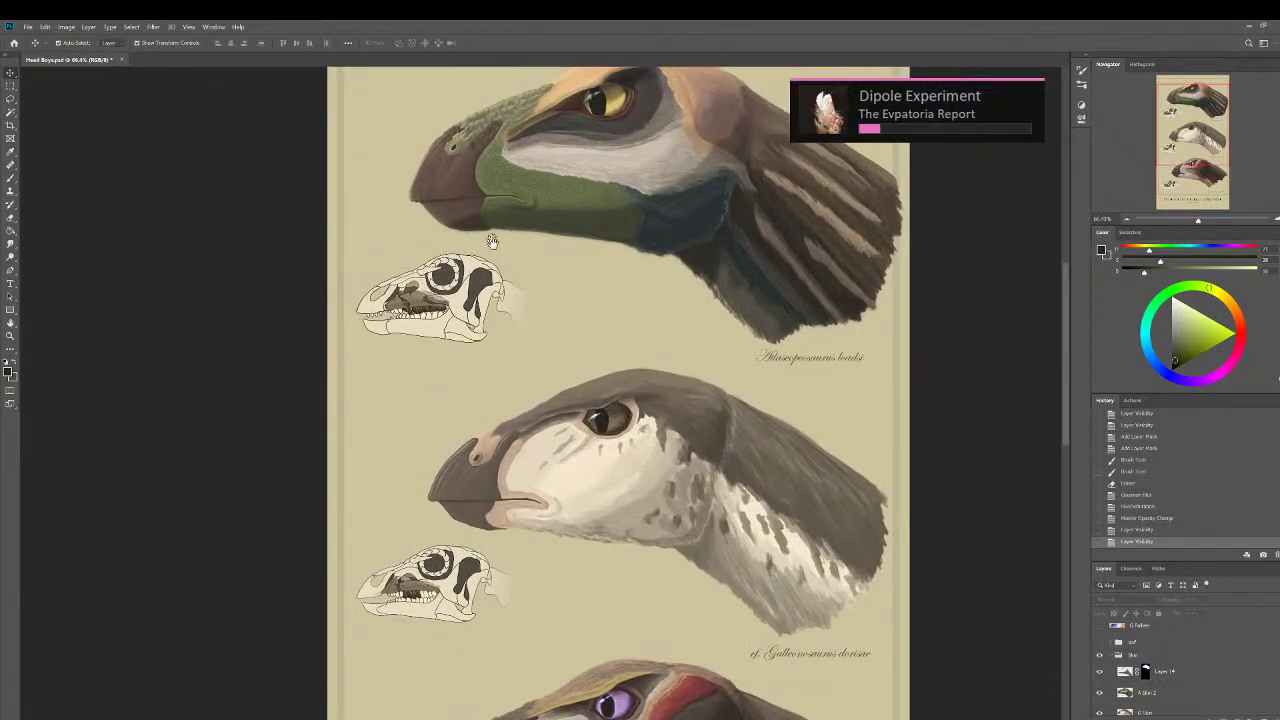
scroll(491, 241, up, 3)
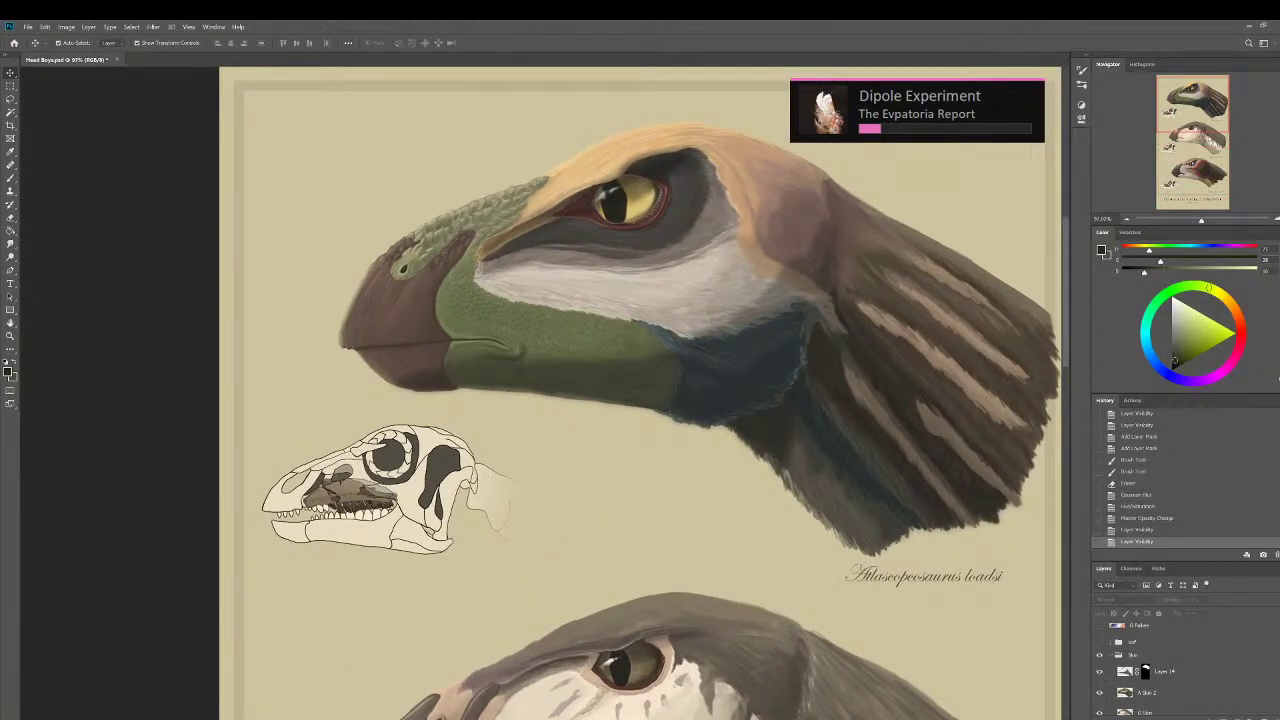
click(1119, 678)
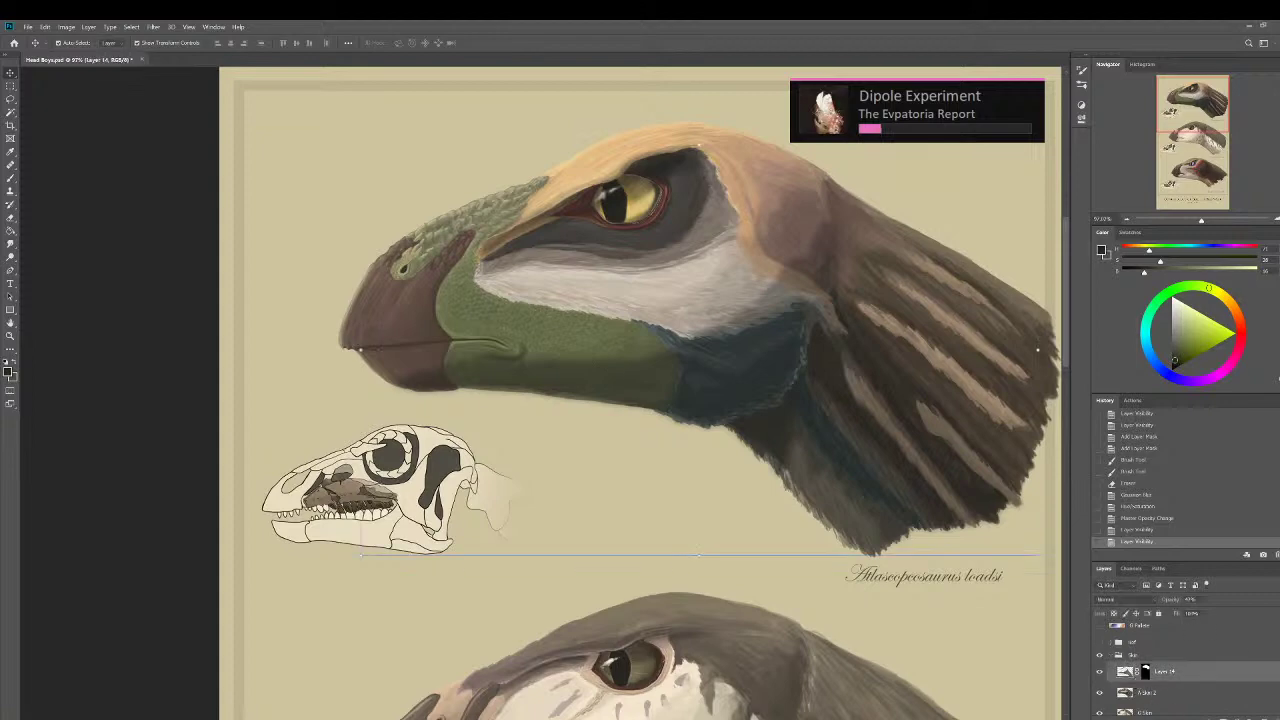
click(1264, 717)
Paint short, fine feather strokes along the lower edge of the mauve-brown patch behind the eye, using a brown sampled there.
drag(812, 311, 827, 371)
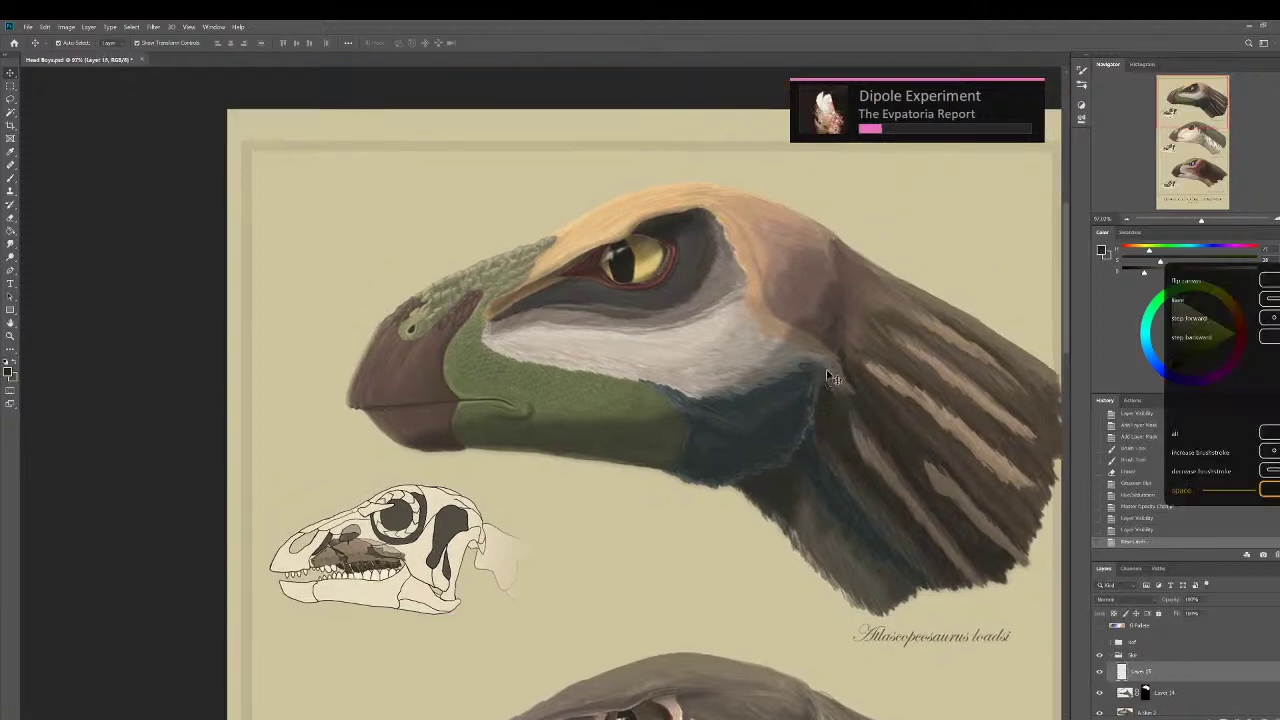
scroll(814, 343, up, 5)
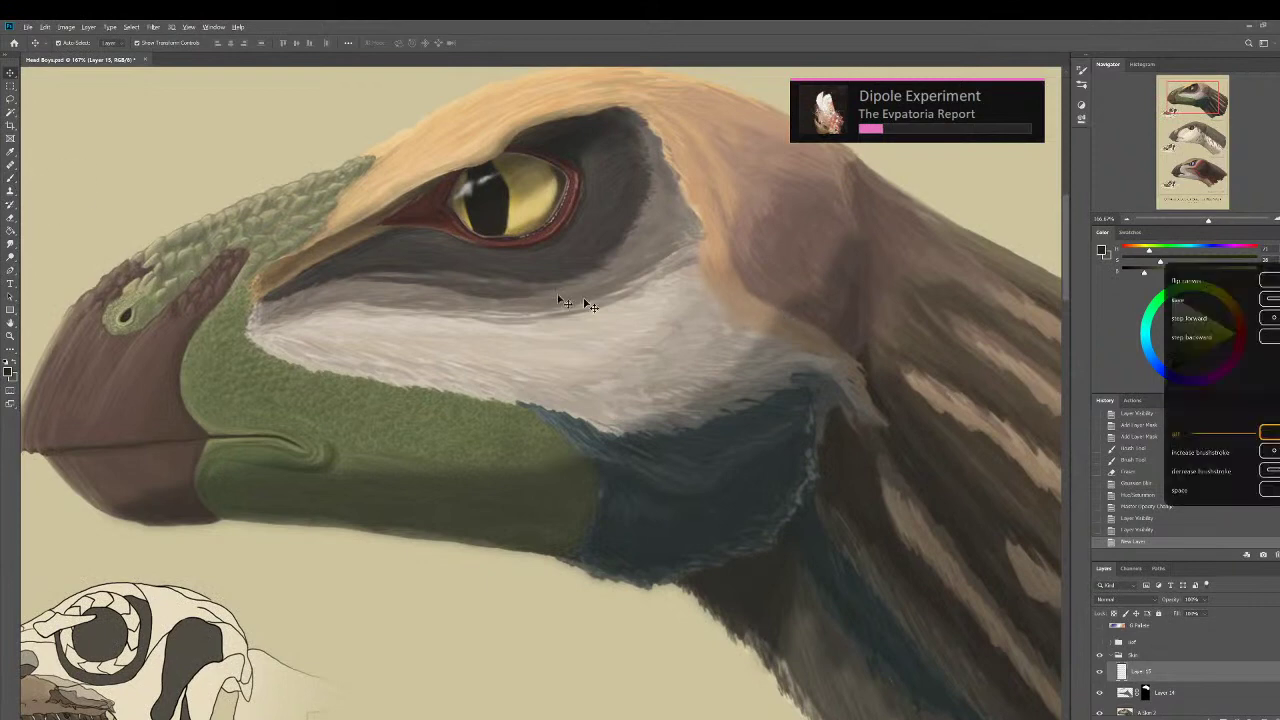
key(b)
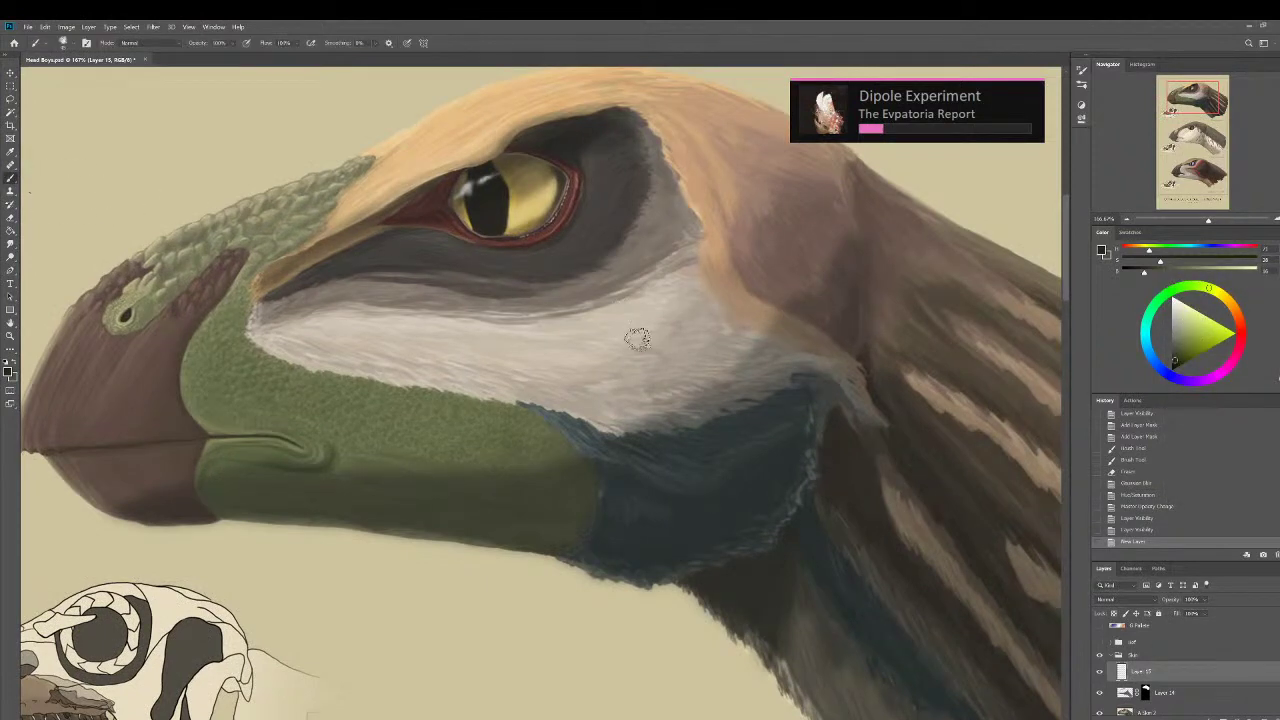
alt+click(784, 306)
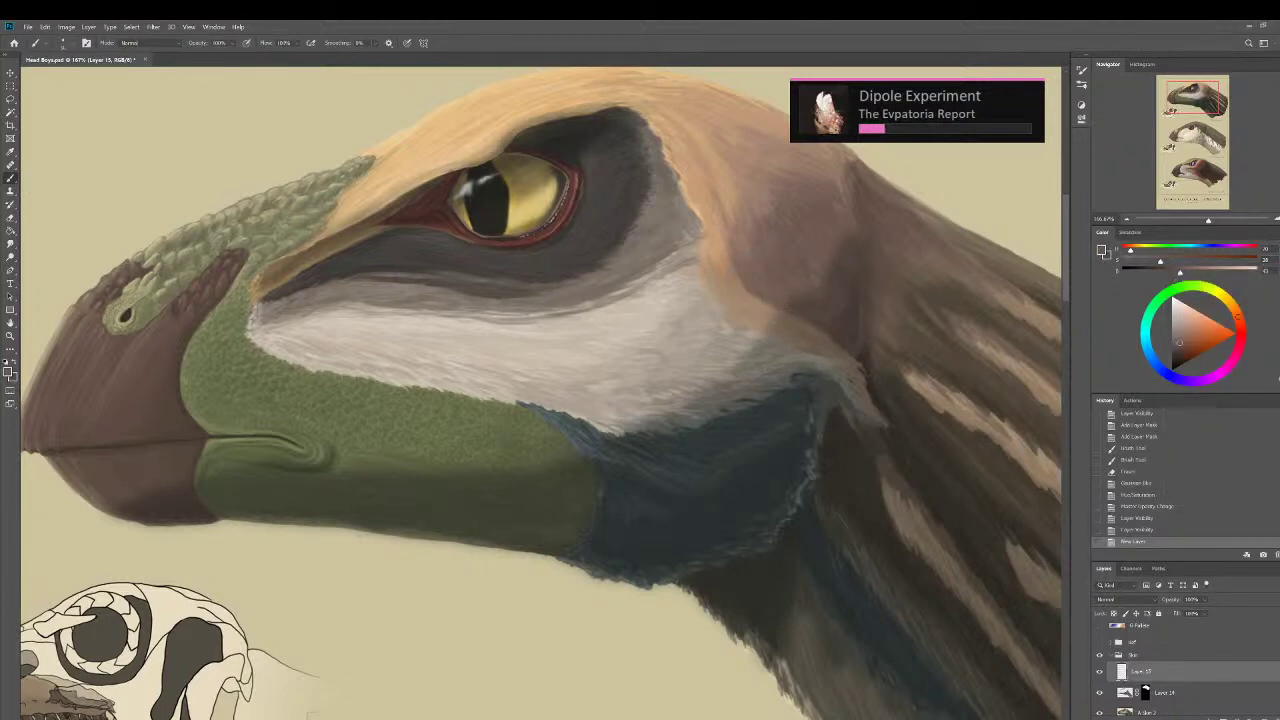
drag(785, 308, 800, 311)
mouse_move(790, 304)
mouse_down()
mouse_move(804, 315)
mouse_move(779, 301)
mouse_up()
drag(784, 304, 777, 299)
drag(783, 303, 774, 295)
drag(780, 300, 772, 293)
drag(778, 298, 771, 292)
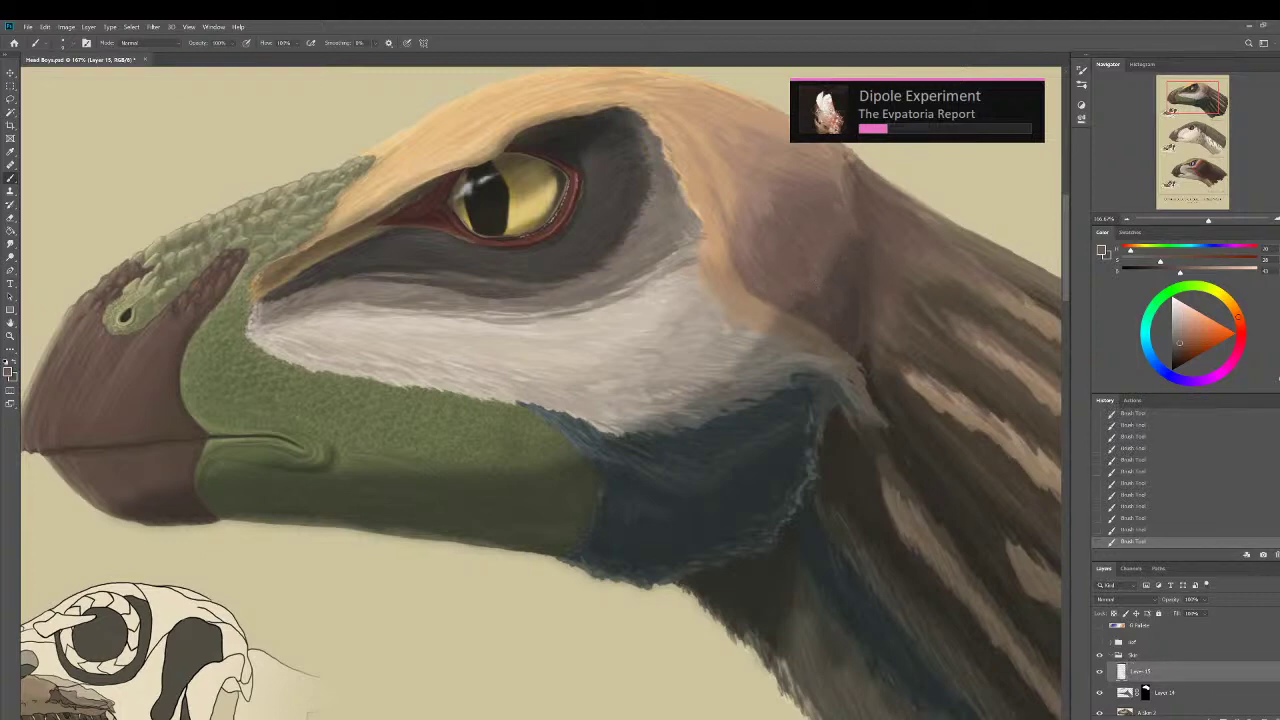
Undo the last feather strokes on the mauve-brown patch, sample a lighter brush colour and restore the strokes.
key(ctrl+z)
key(ctrl+z)
key(ctrl+z)
key(ctrl+z)
key(ctrl+z)
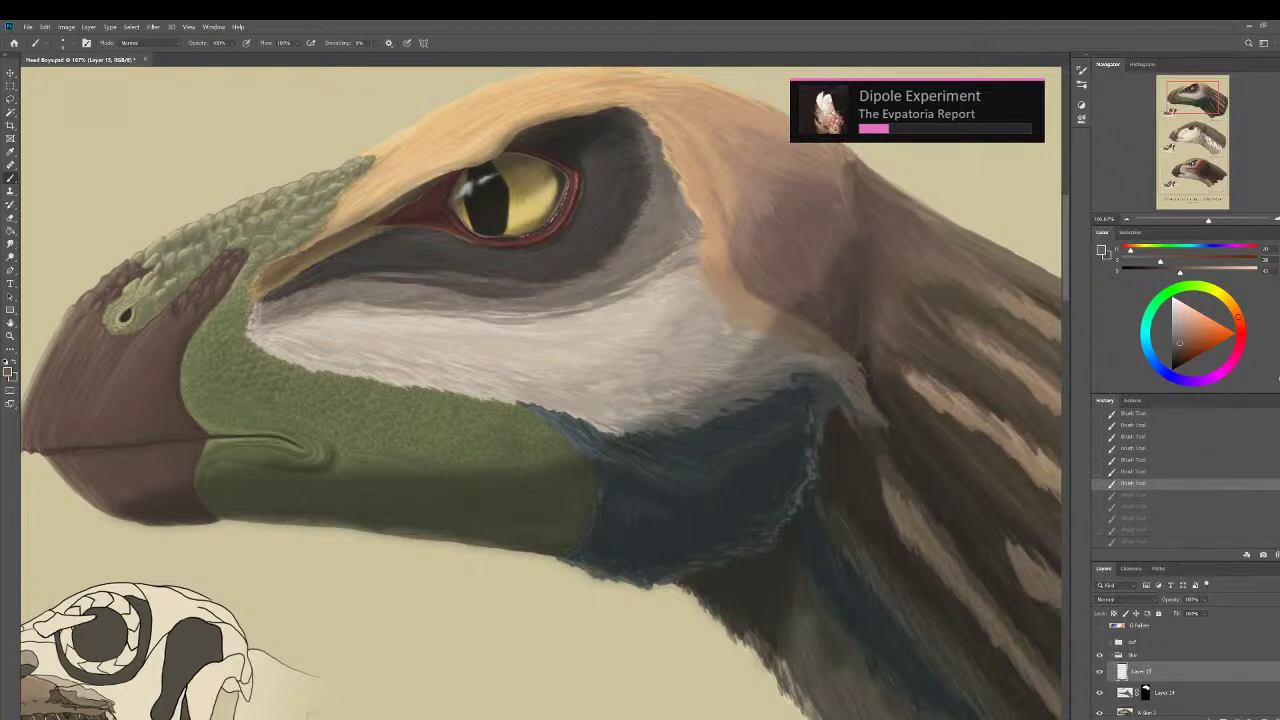
alt+click(840, 169)
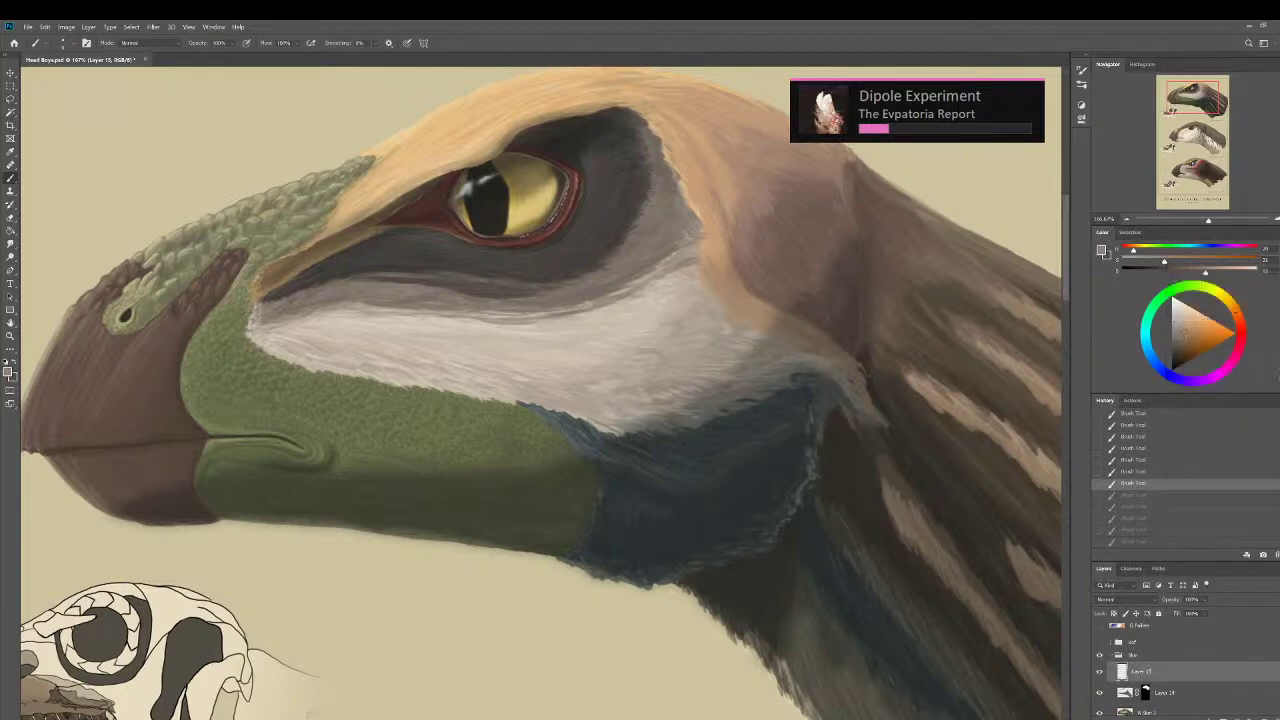
key(ctrl+shift+z)
key(ctrl+shift+z)
key(ctrl+shift+z)
key(ctrl+shift+z)
key(ctrl+shift+z)
key(XF86AudioRaiseVolume)
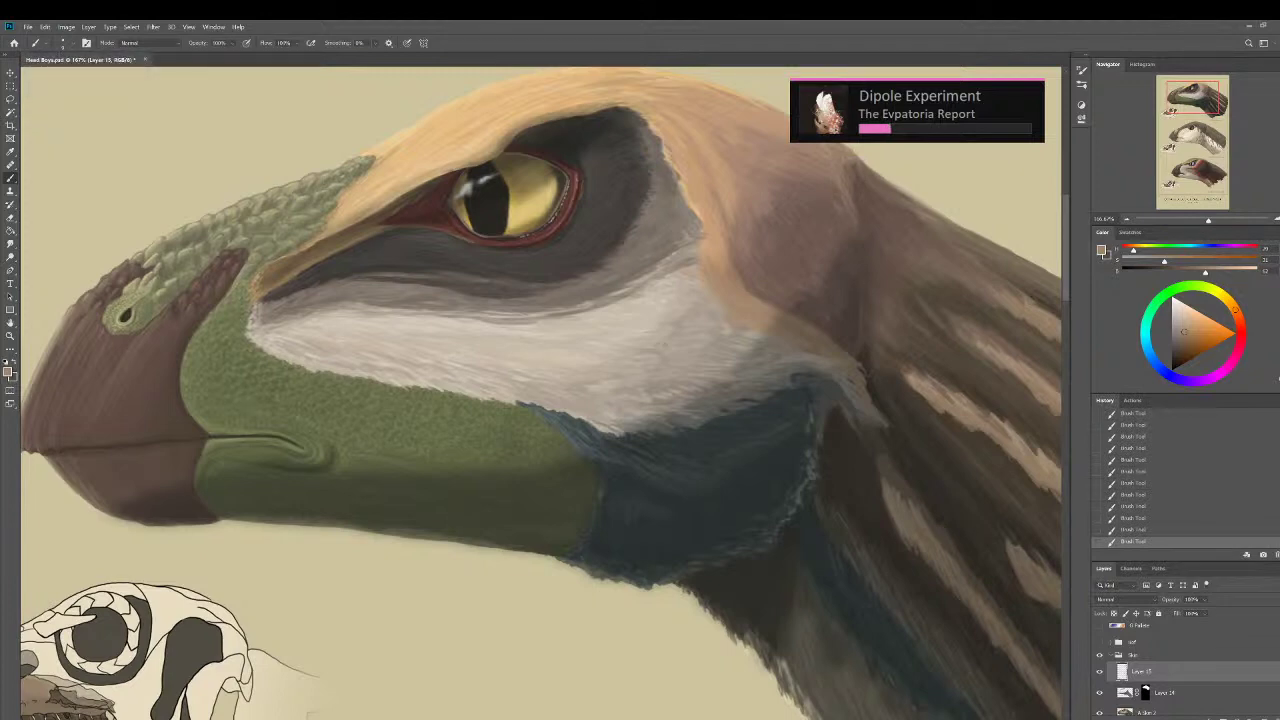
Paint fine tan feather strokes along the mauve-brown patch's front edge and pale strokes across the white cheek, using sampled colours.
alt+click(696, 209)
drag(728, 268, 750, 293)
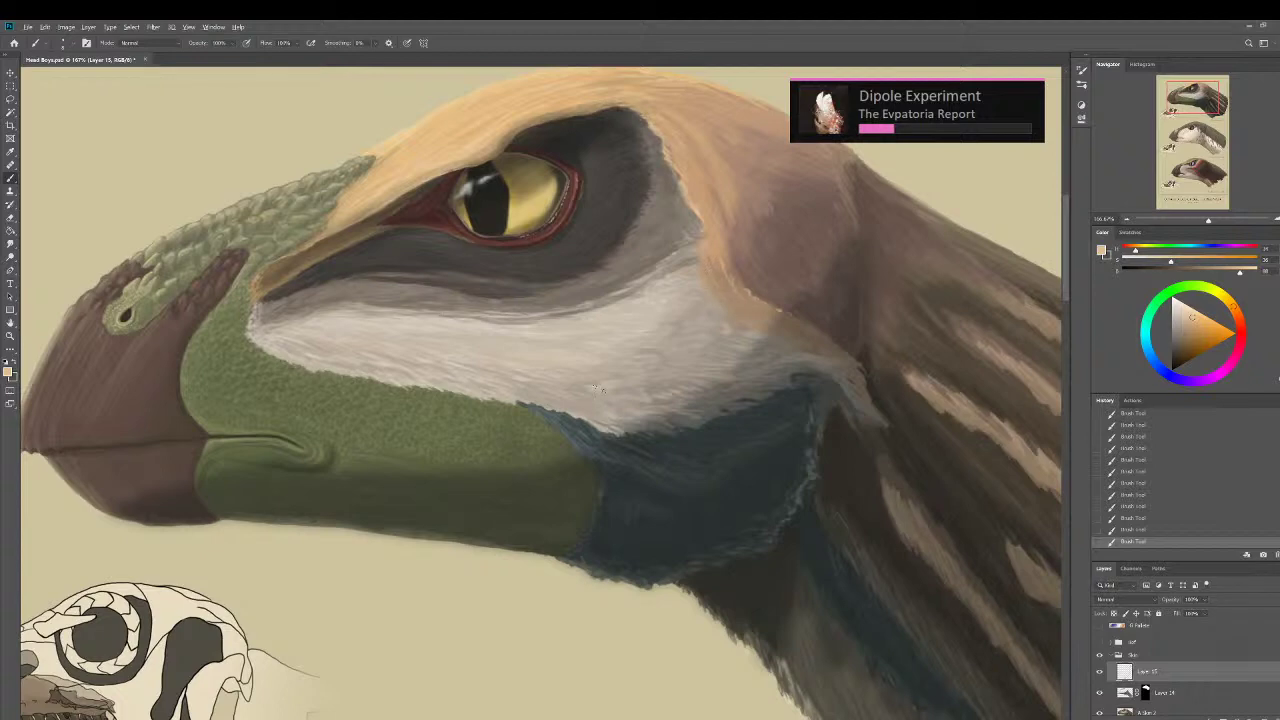
alt+click(427, 330)
drag(459, 342, 428, 331)
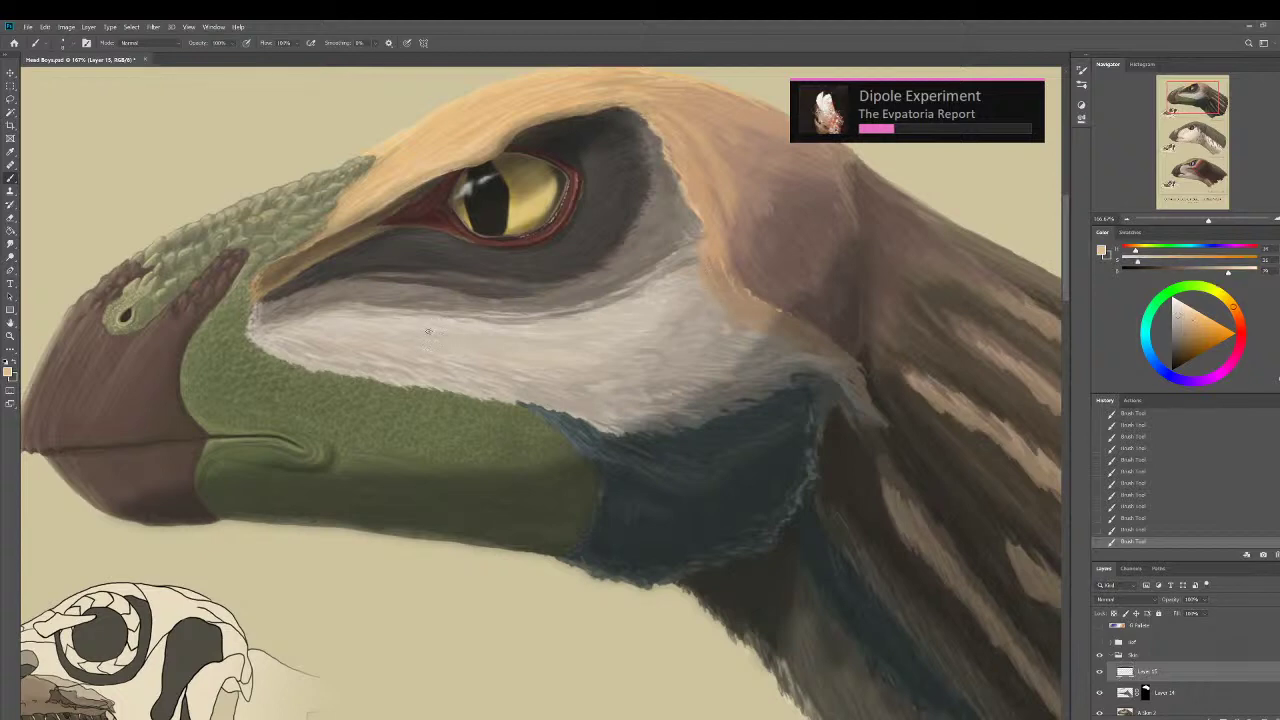
Paint fine strokes on the lower beak using a smaller brush and a brown sampled from it.
scroll(400, 350, down, 5)
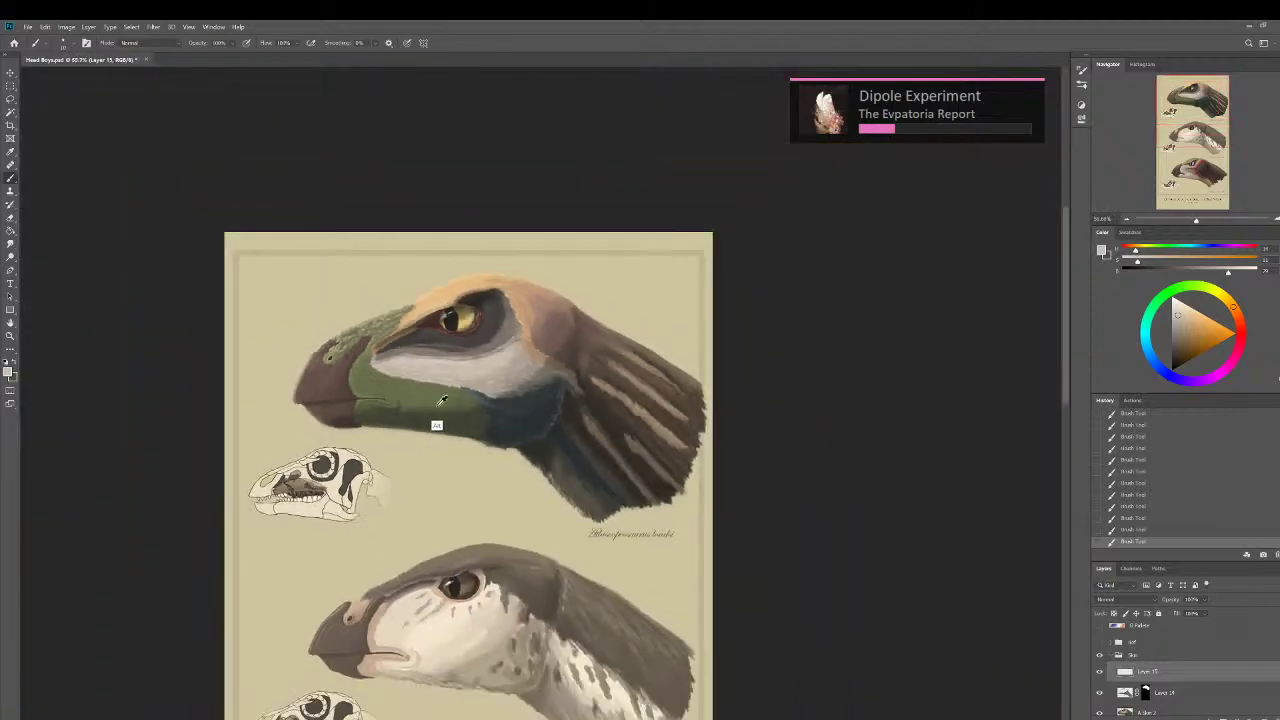
scroll(345, 420, up, 3)
scroll(353, 432, up, 2)
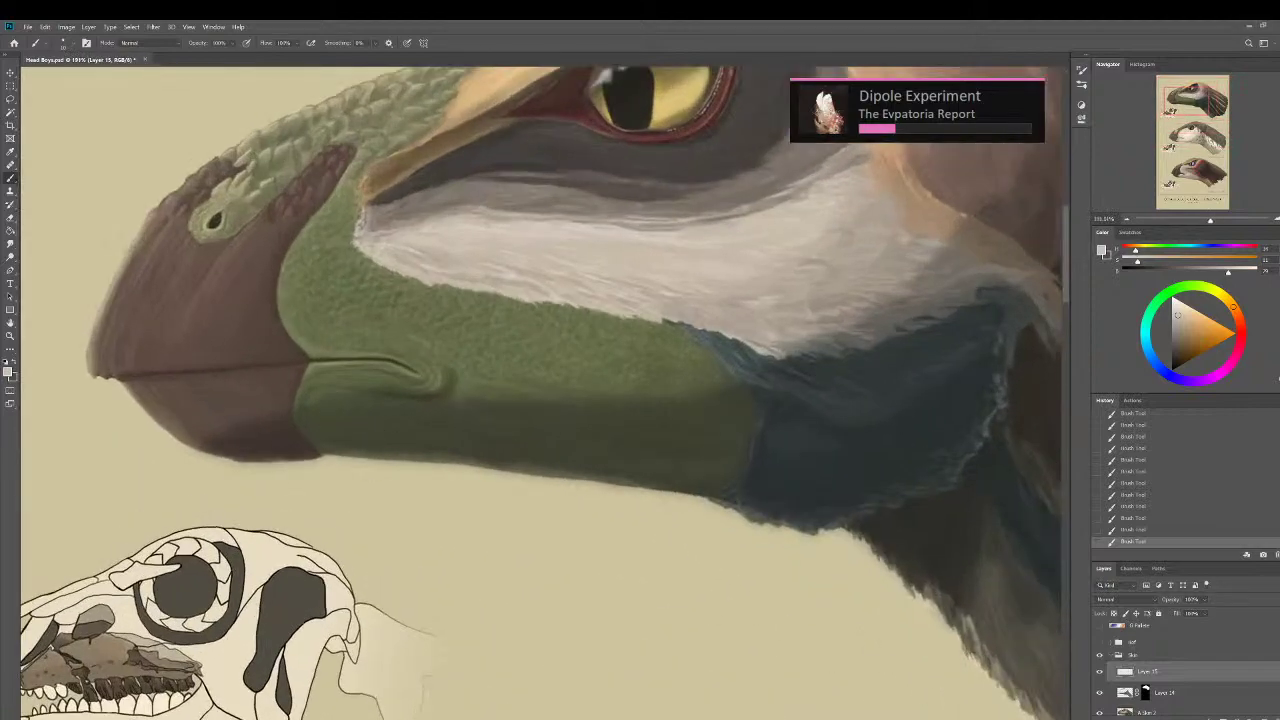
alt+click(158, 393)
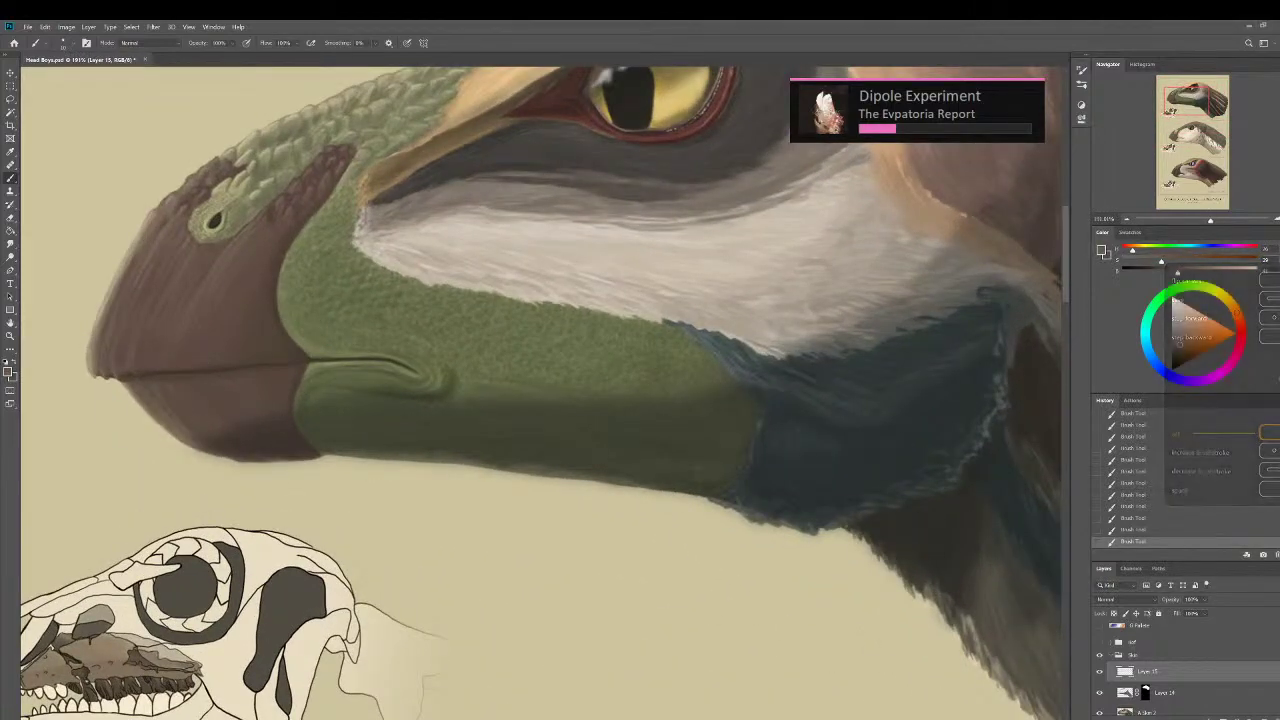
key([)
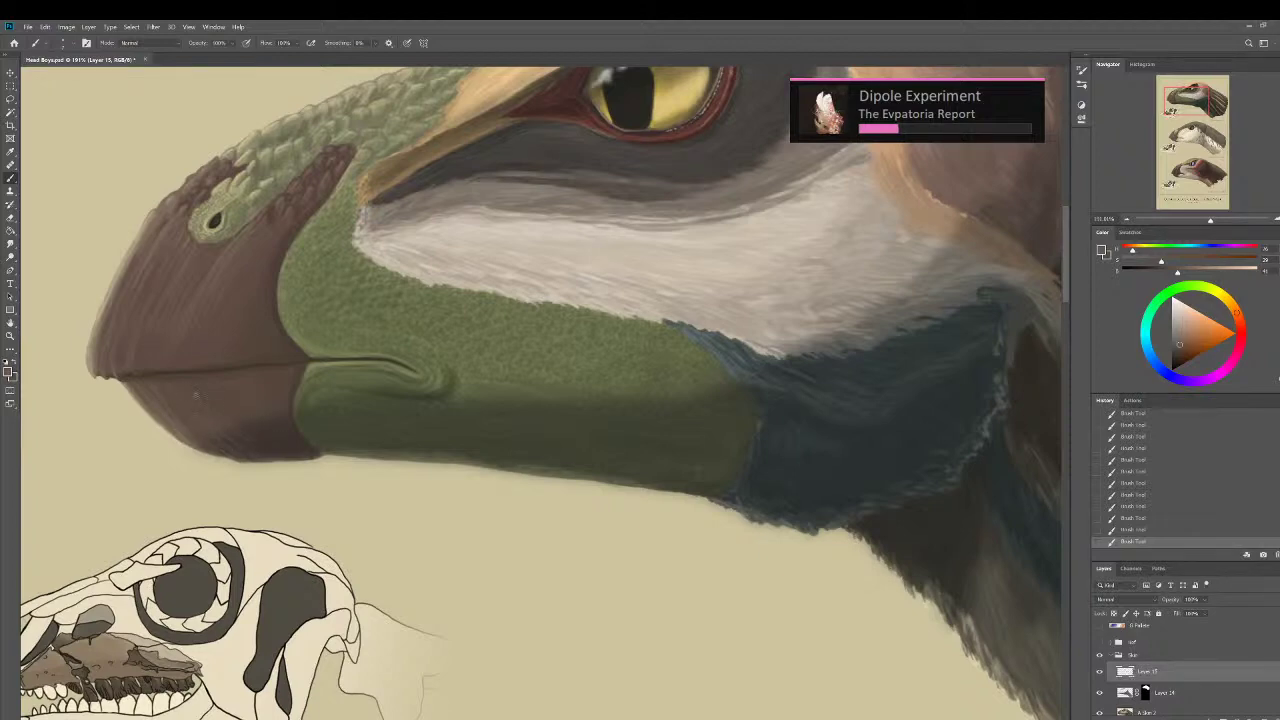
Paint fine wavy teal feather strokes across the upper part of the blue throat patch, using a colour sampled at its front edge.
scroll(308, 526, down, 9)
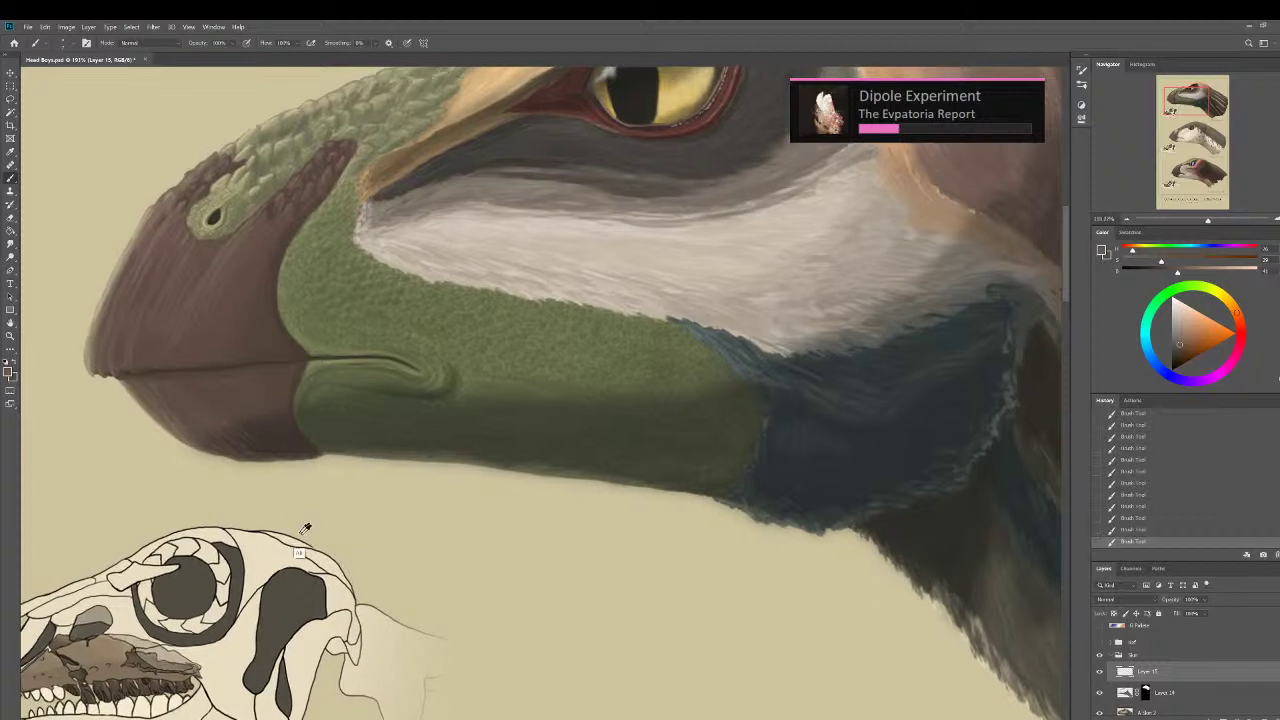
scroll(610, 568, up, 8)
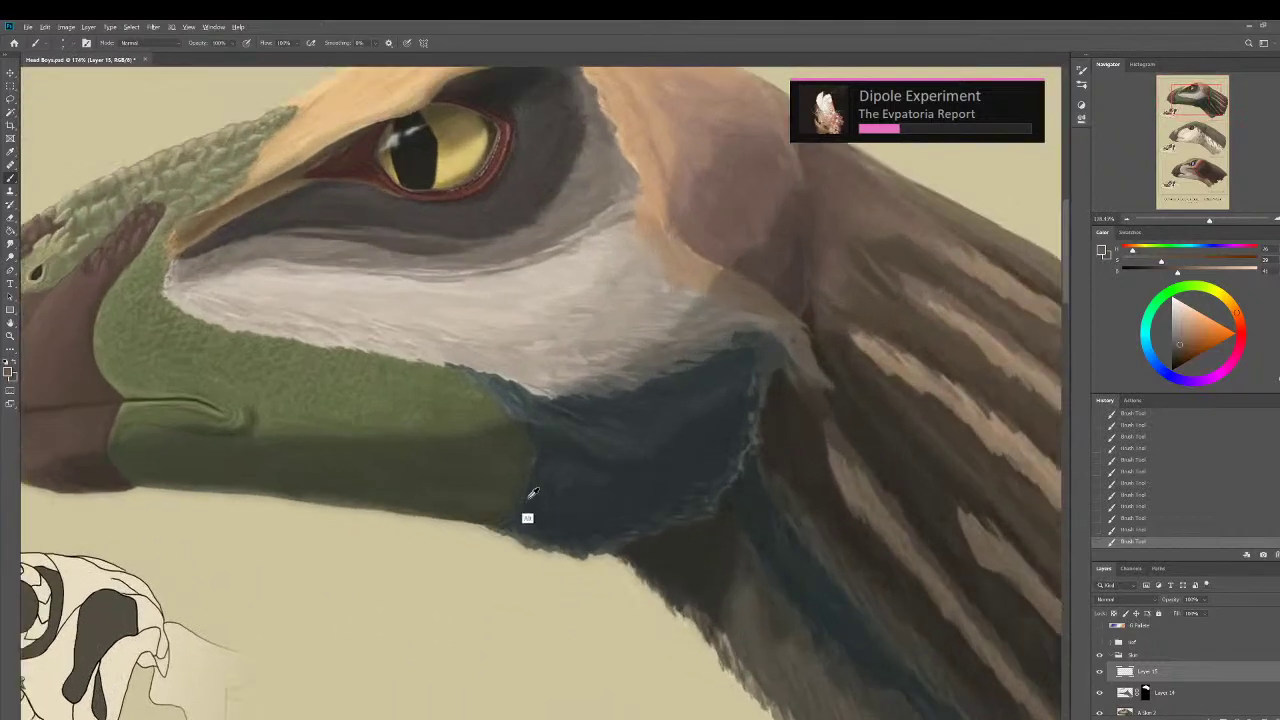
alt+click(510, 414)
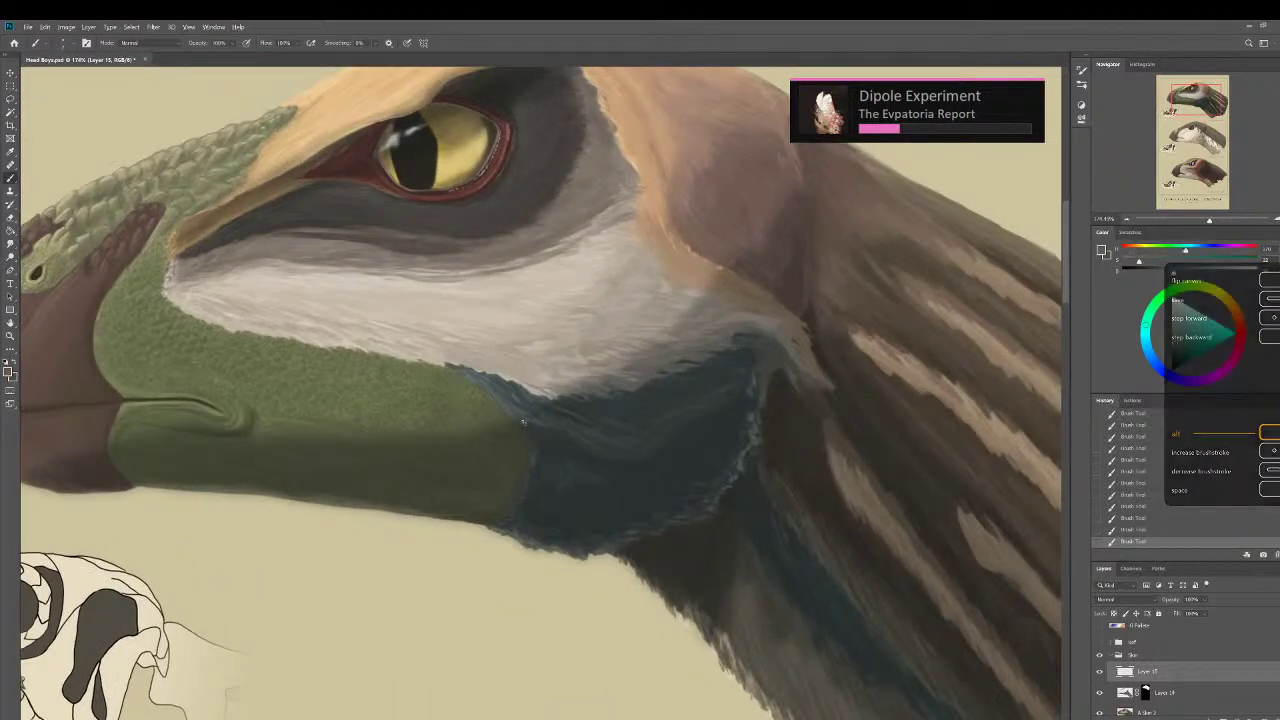
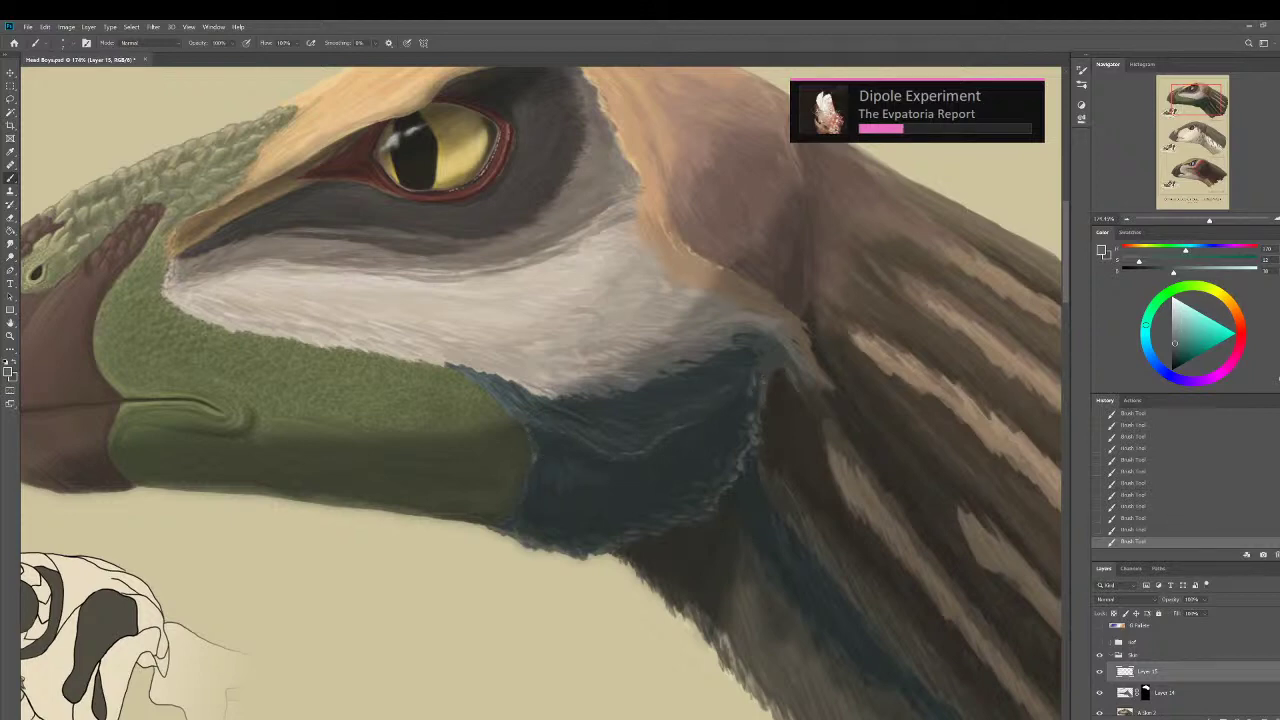
Refine the upper rear corner of the blue throat patch and its border with the white cheek using dark and grey sampled colours.
alt+click(756, 385)
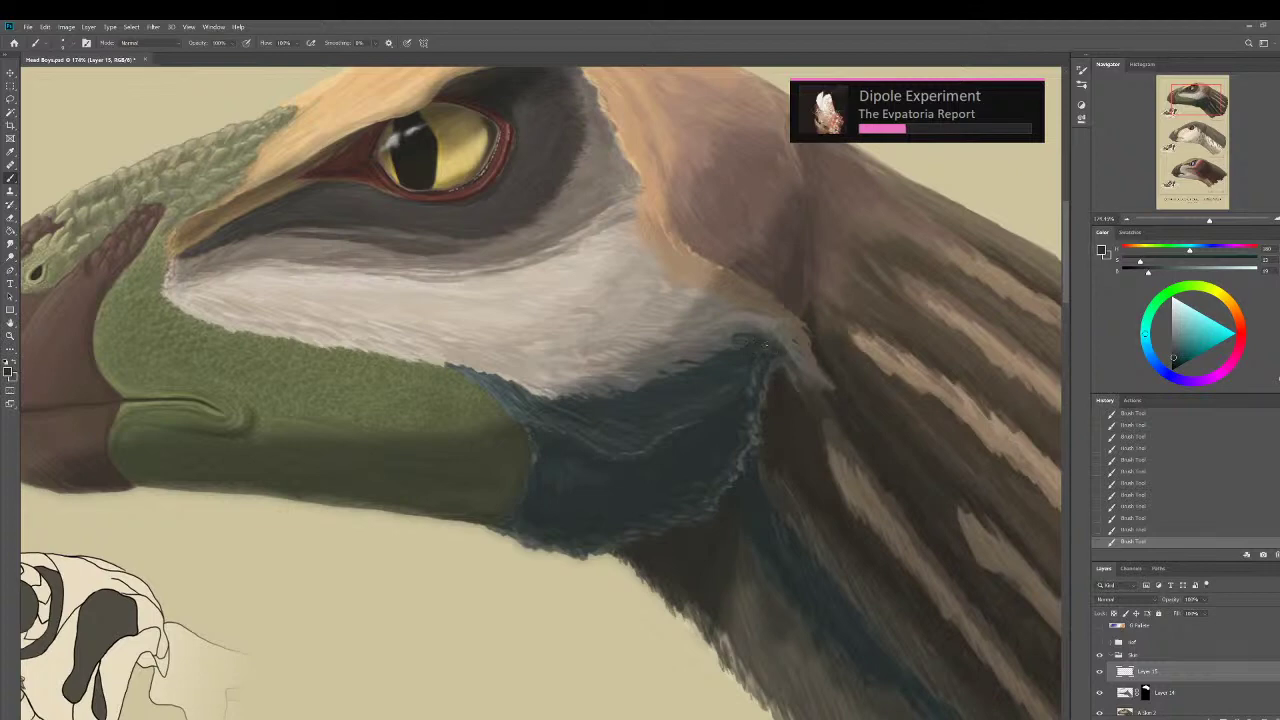
alt+click(778, 352)
alt+click(737, 344)
alt+click(733, 341)
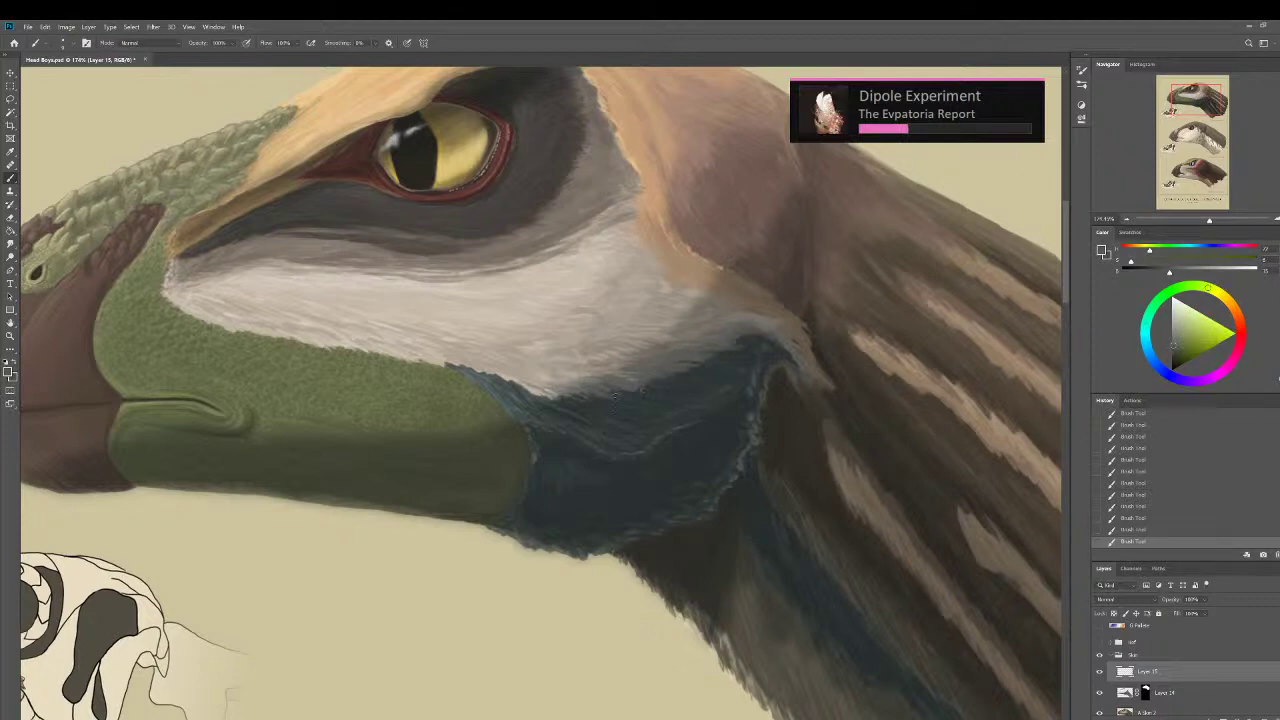
Flip the canvas horizontally to check the head in mirror view, and flip it back.
drag(484, 432, 463, 408)
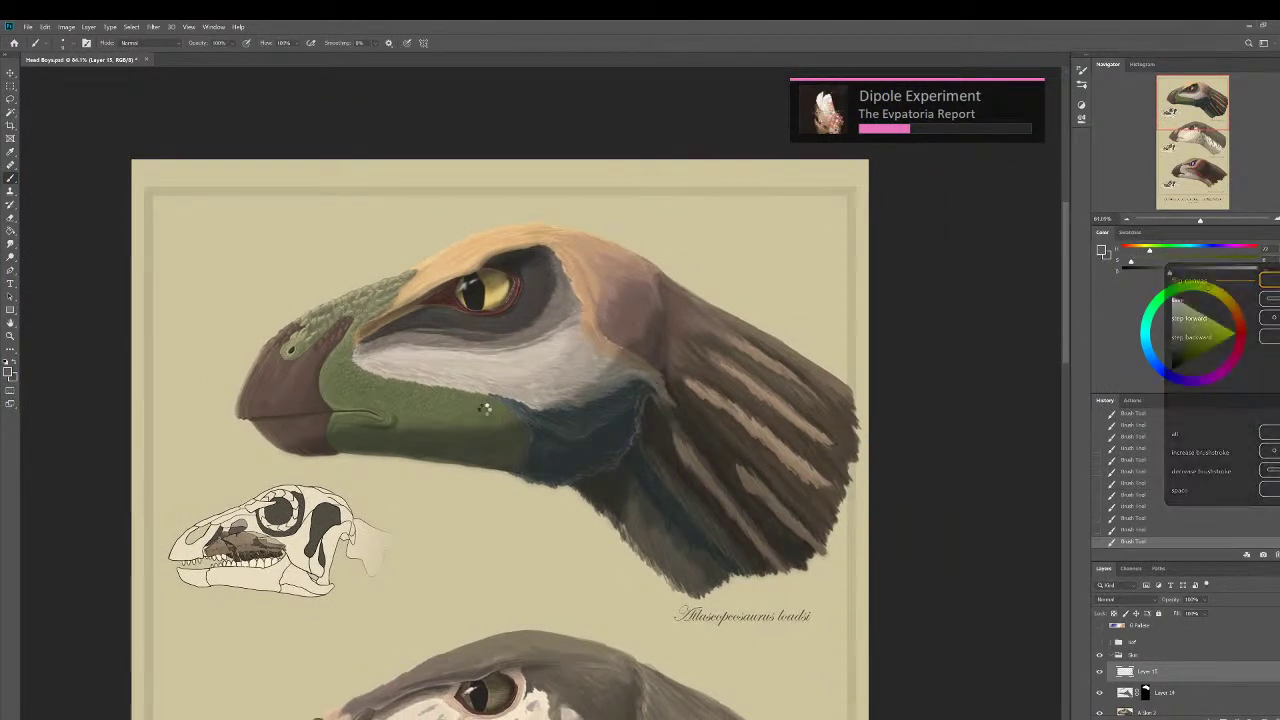
key(ctrl+shift+h)
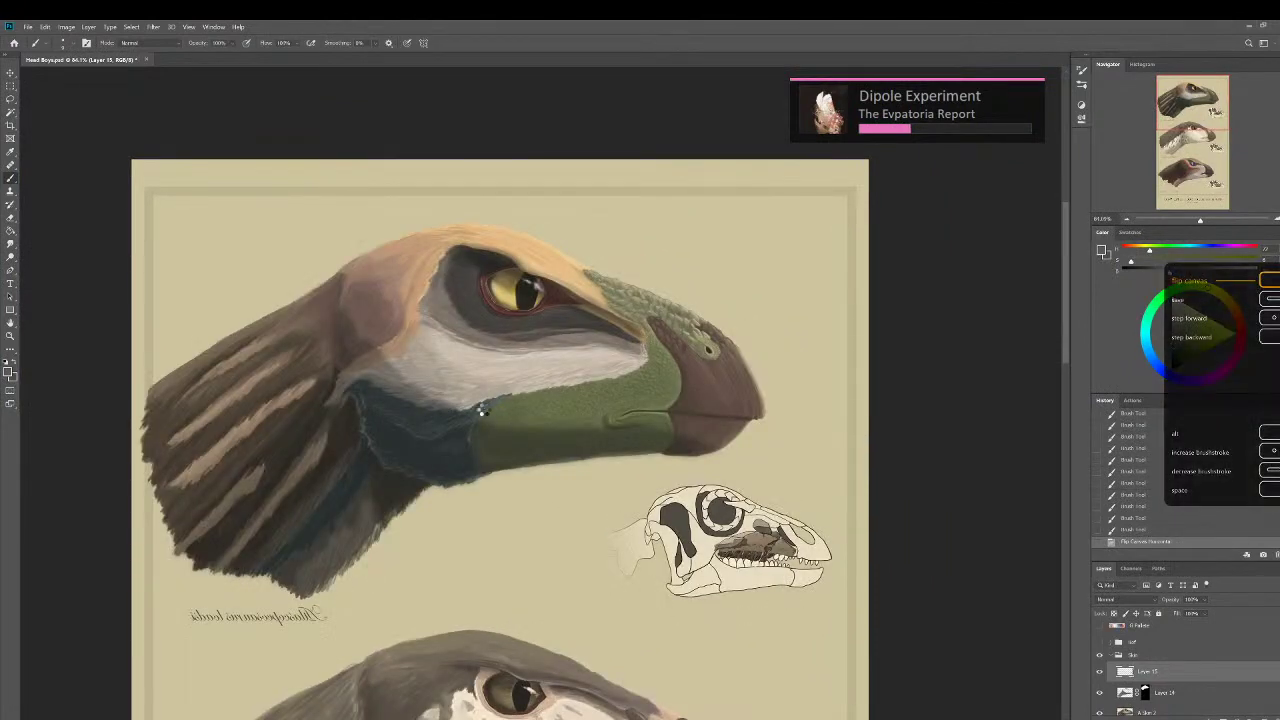
key(h)
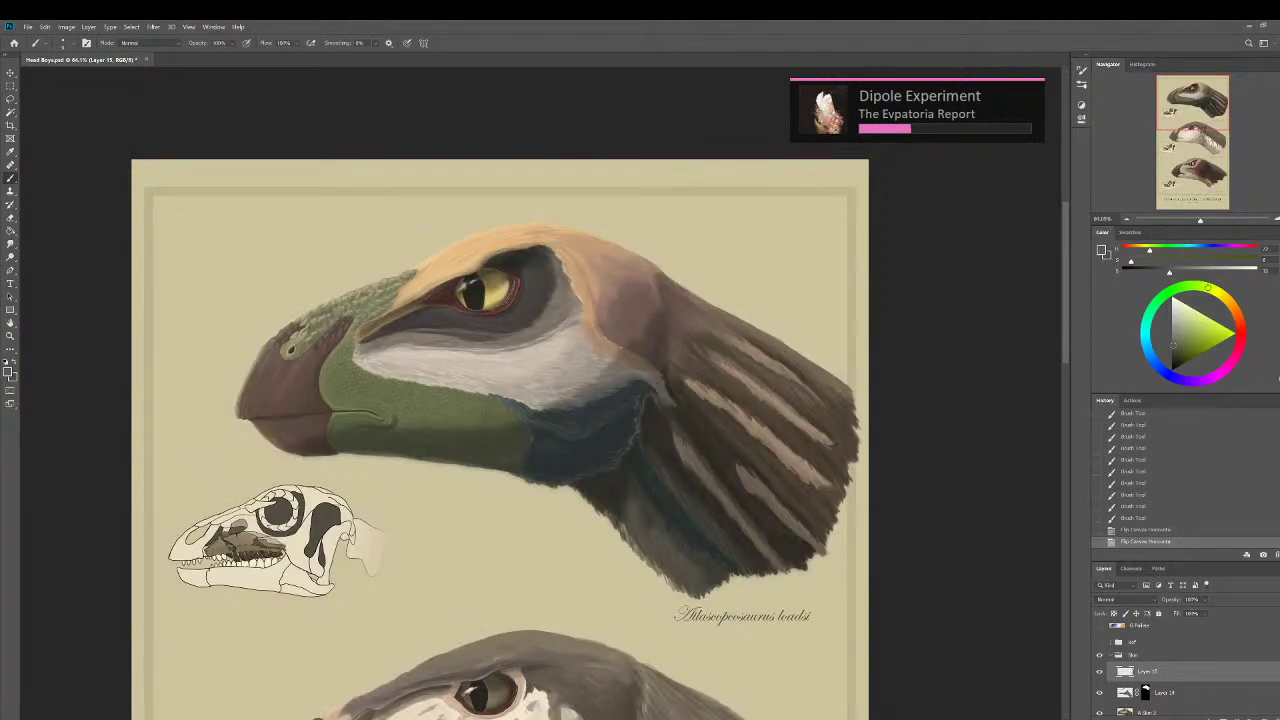
scroll(490, 395, up, 4)
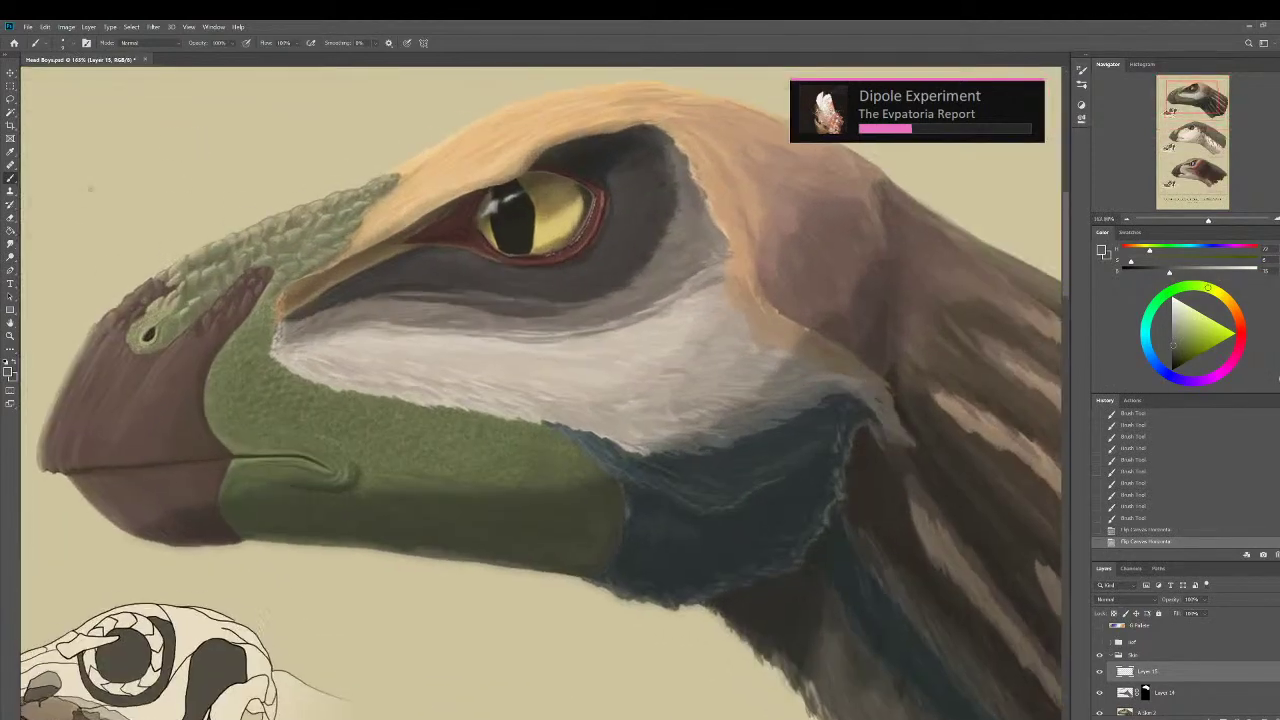
drag(130, 345, 287, 364)
drag(261, 278, 265, 280)
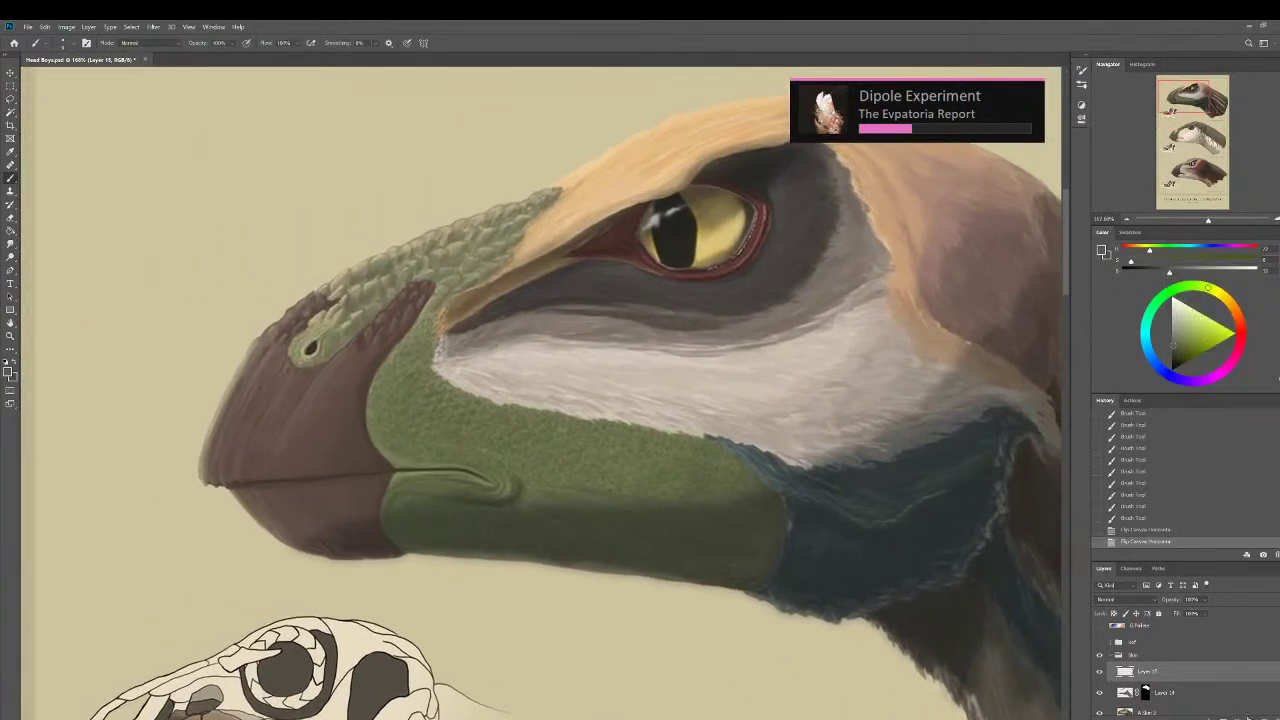
key(alt)
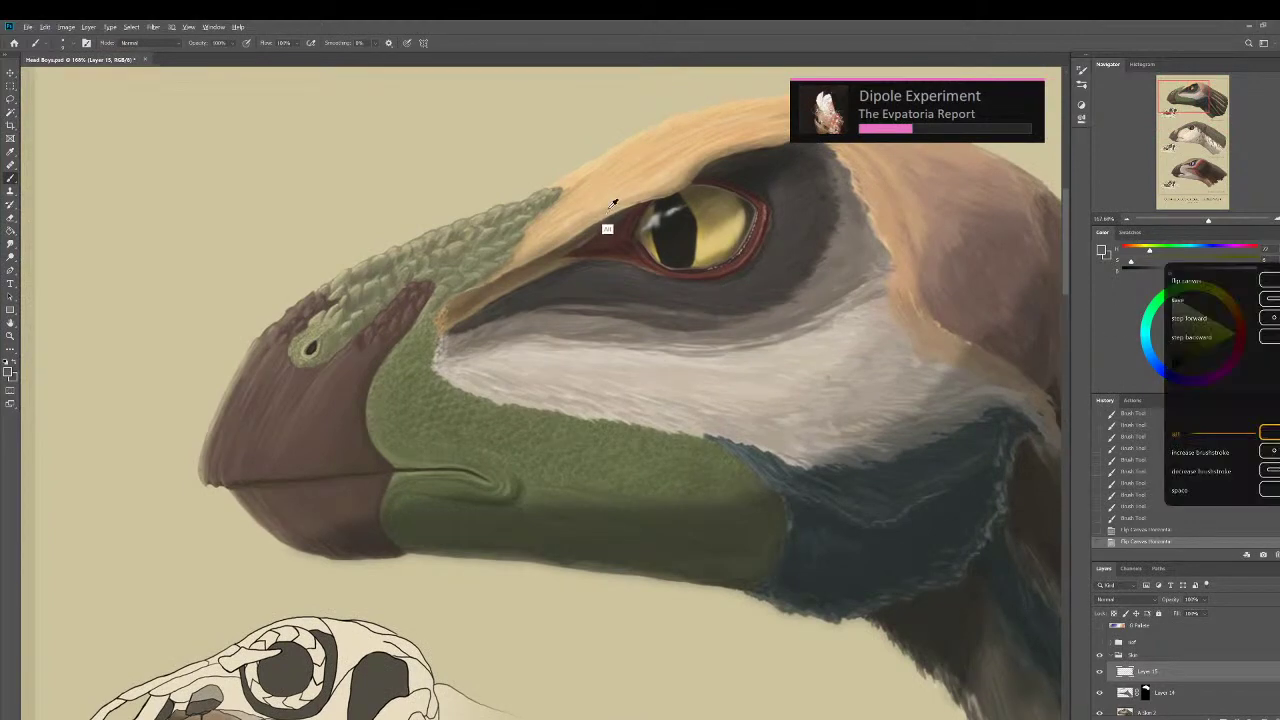
scroll(1150, 368, down, 5)
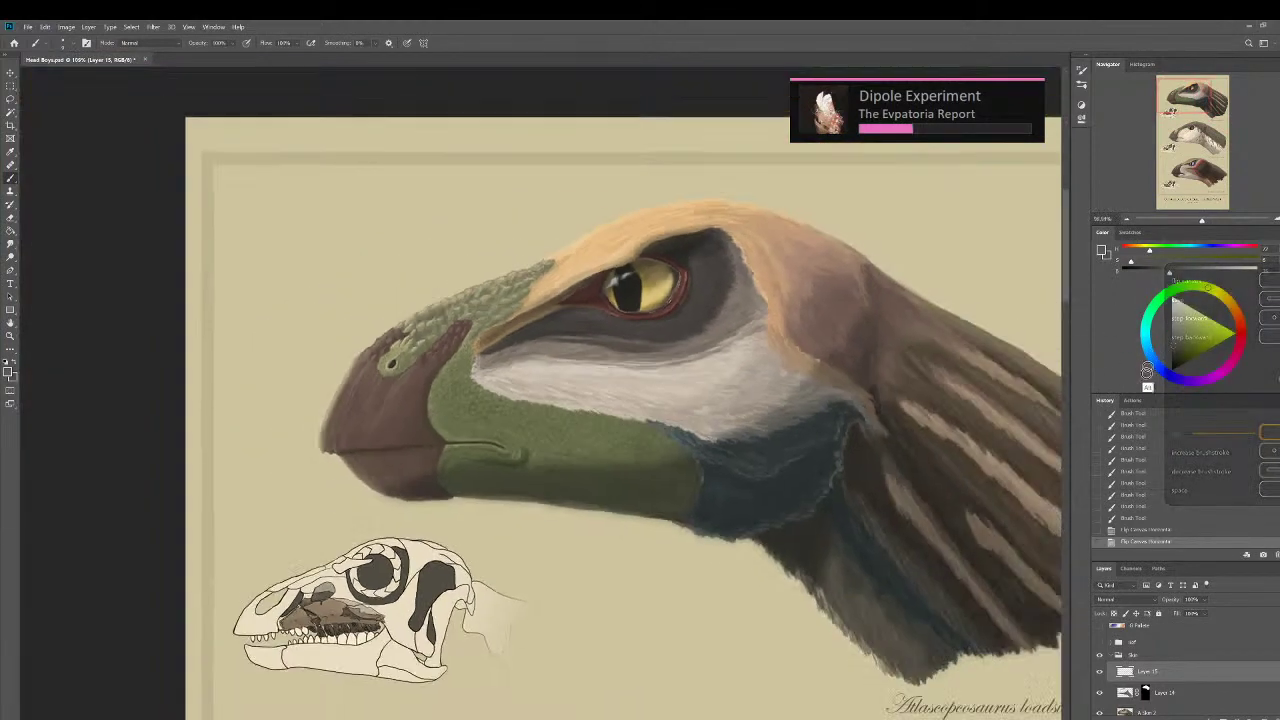
Show the colour palette layer and paint a yellow spot above its swatches with a larger brush.
click(1100, 627)
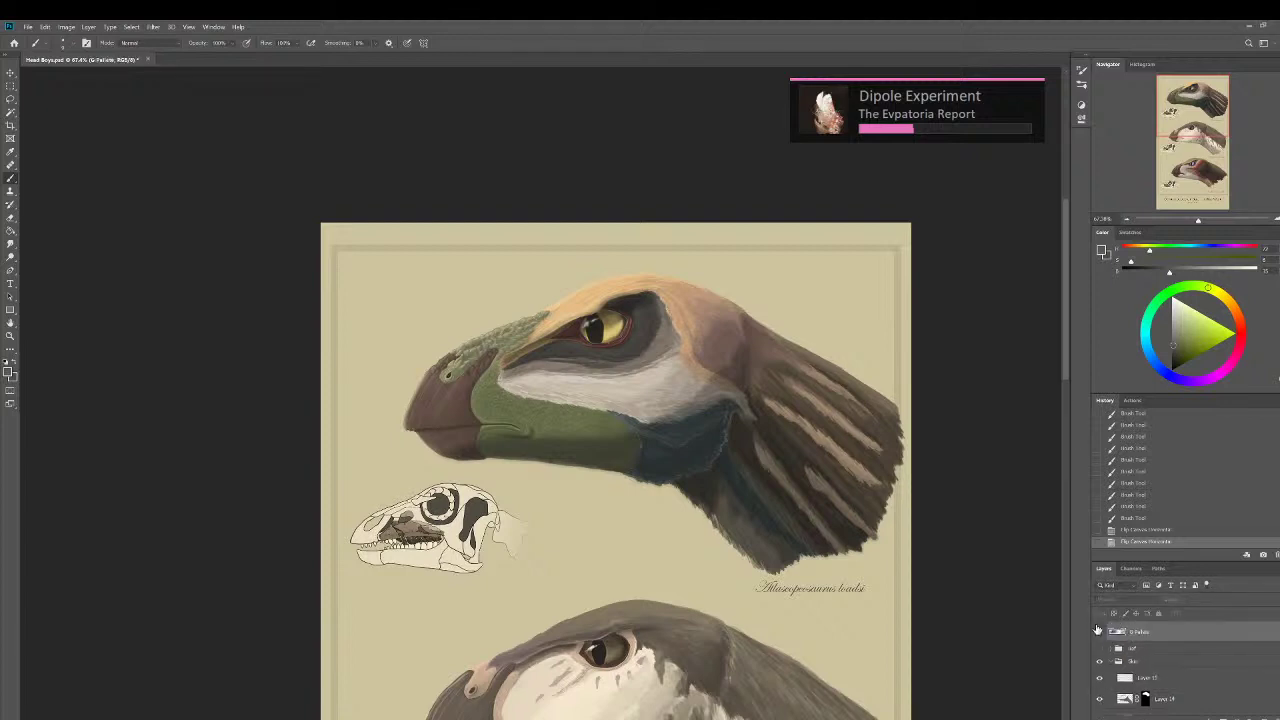
click(1100, 633)
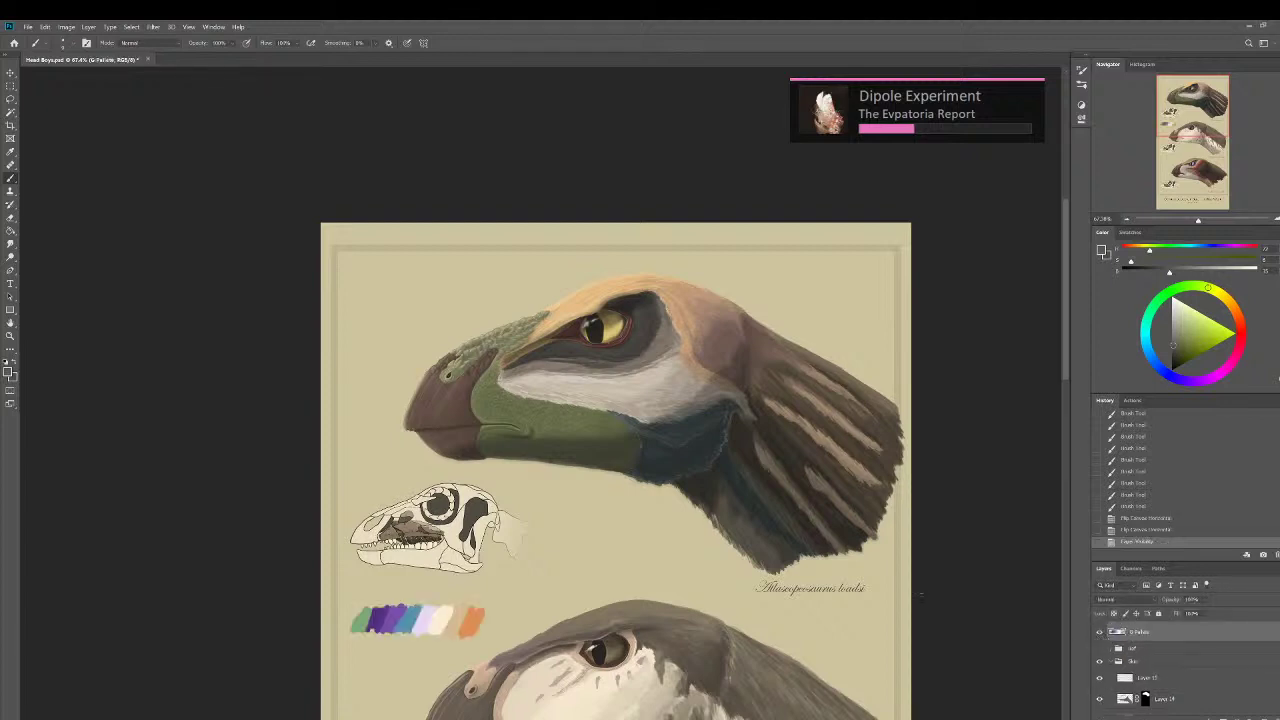
mouse_move(1219, 292)
mouse_down()
mouse_move(1232, 304)
mouse_move(1200, 316)
mouse_move(1195, 336)
mouse_move(1225, 298)
mouse_move(1201, 326)
mouse_up()
click(1198, 342)
key(bracketright)
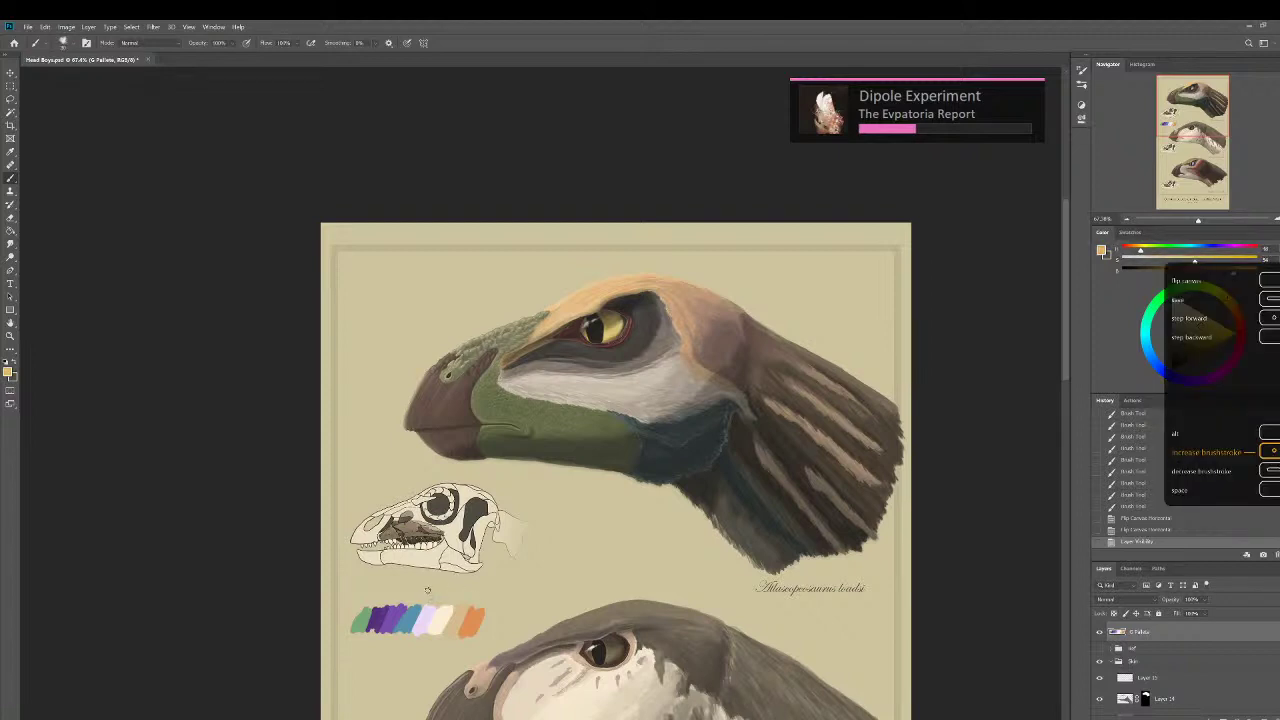
mouse_move(415, 585)
mouse_down()
mouse_move(432, 591)
mouse_move(405, 588)
mouse_move(435, 598)
mouse_up()
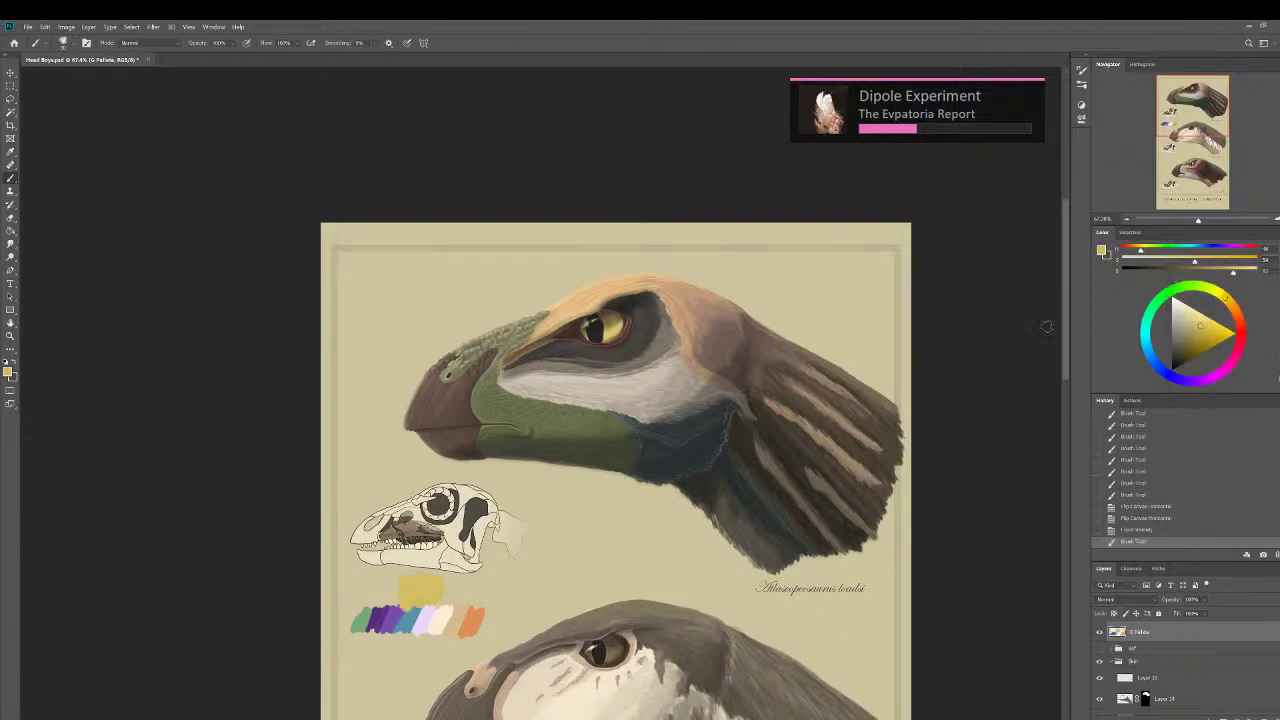
Write a black letter L inside the yellow spot with a smaller brush.
drag(1195, 339, 1172, 370)
key(bracketleft)
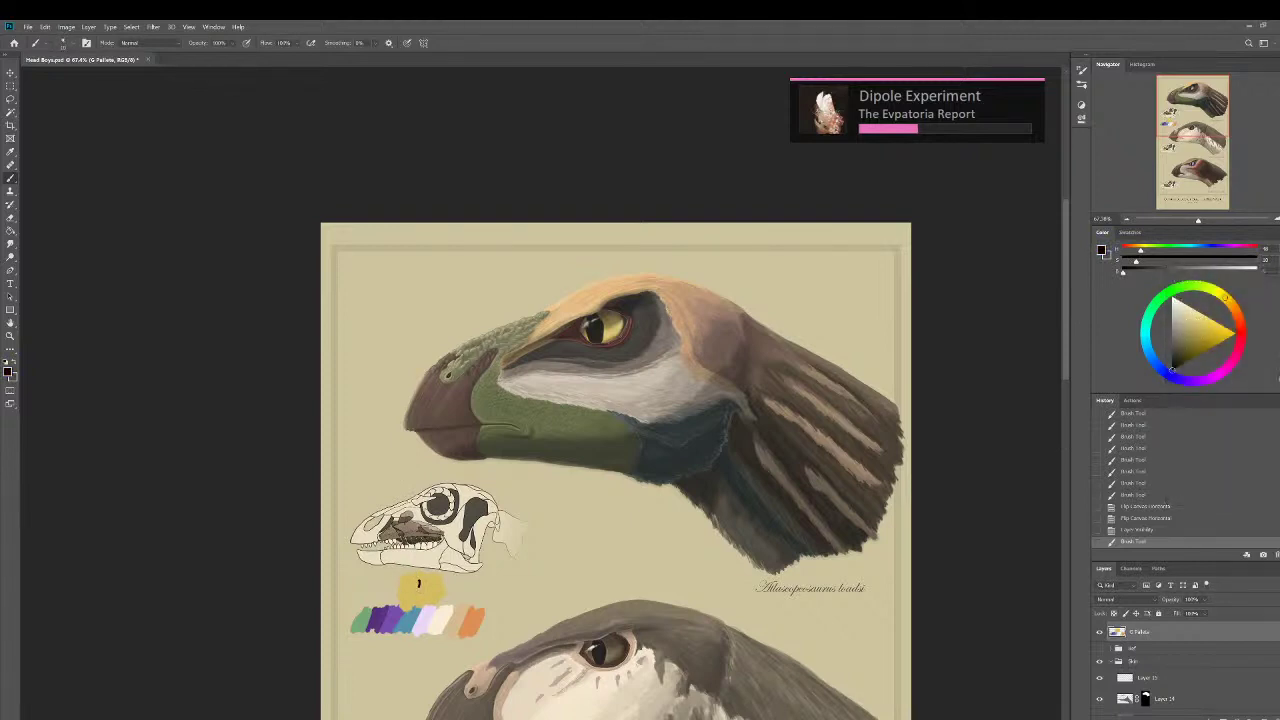
drag(419, 585, 427, 596)
scroll(422, 578, down, 4)
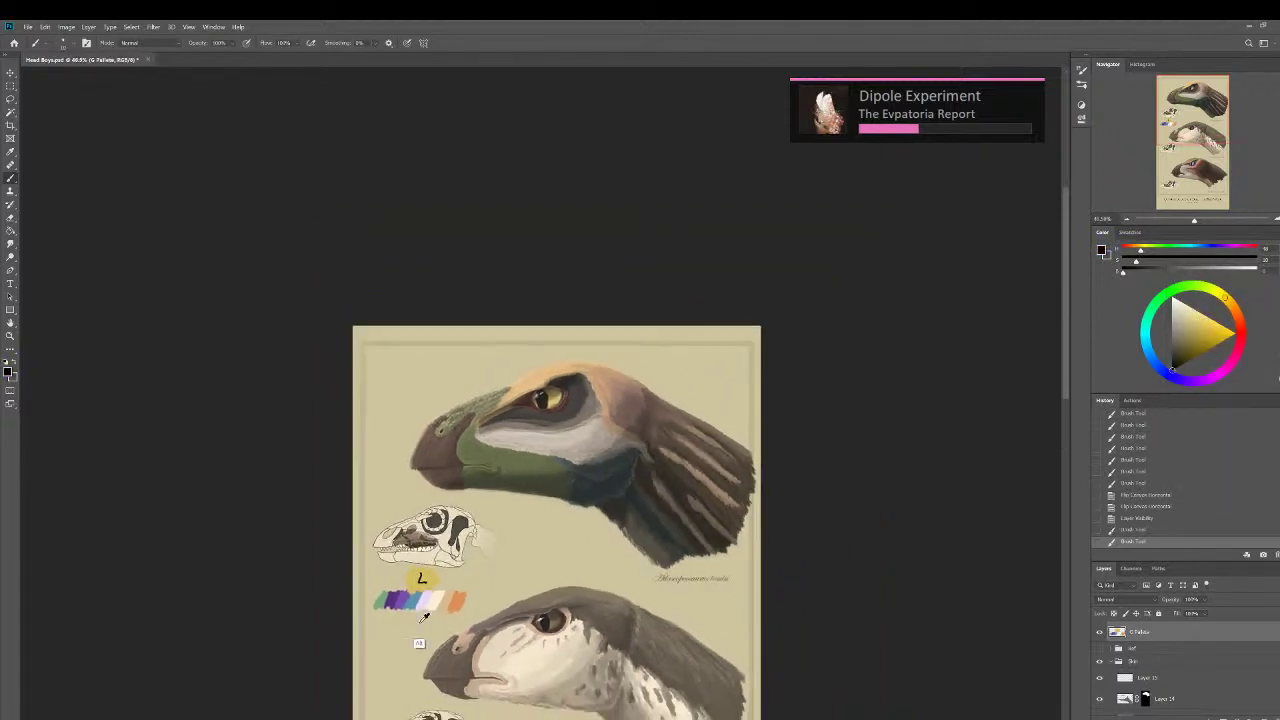
Sample the yellow of the spot, try a stroke along the beak's front edge on Layer 14, and undo it.
scroll(535, 572, up, 7)
scroll(502, 613, up, 2)
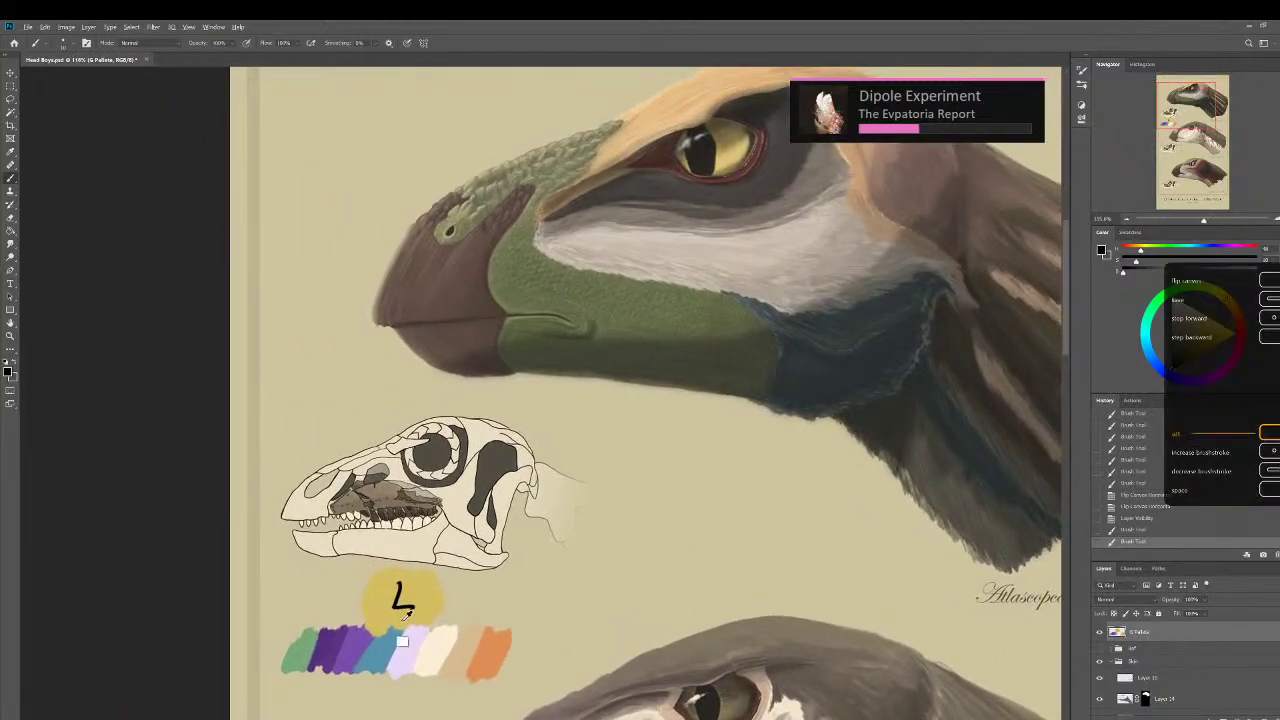
alt+click(404, 606)
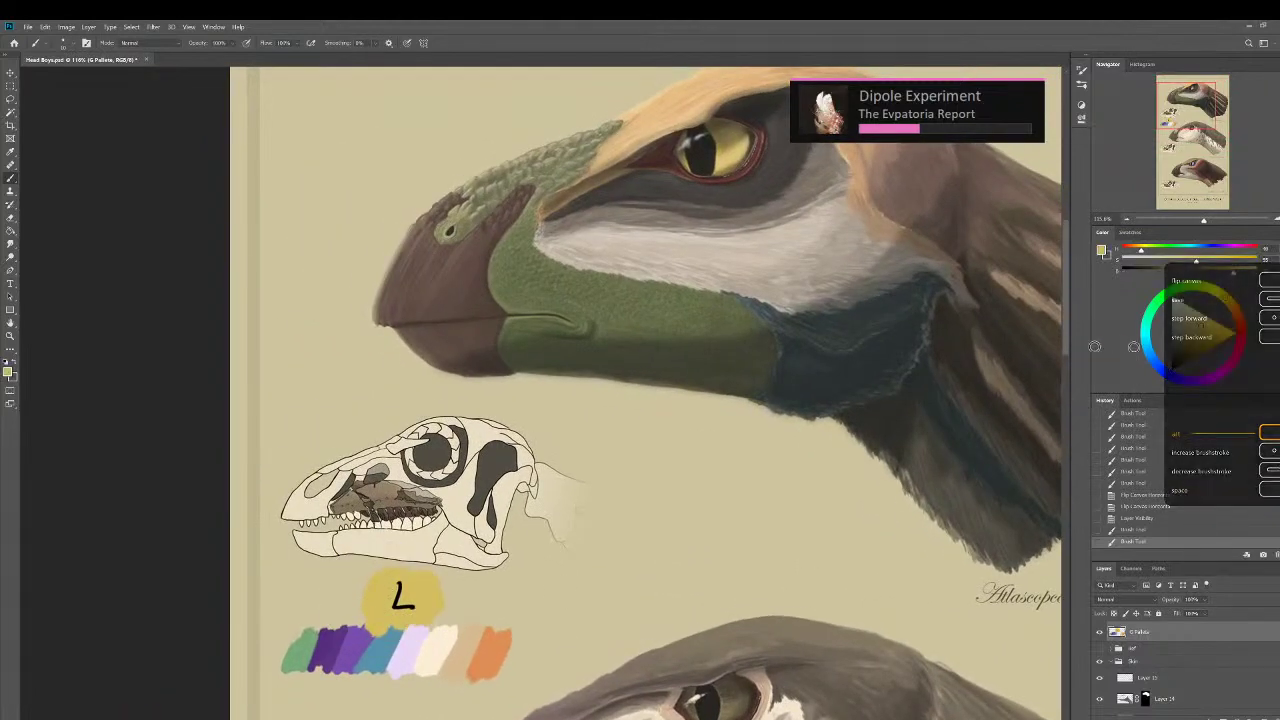
click(1140, 697)
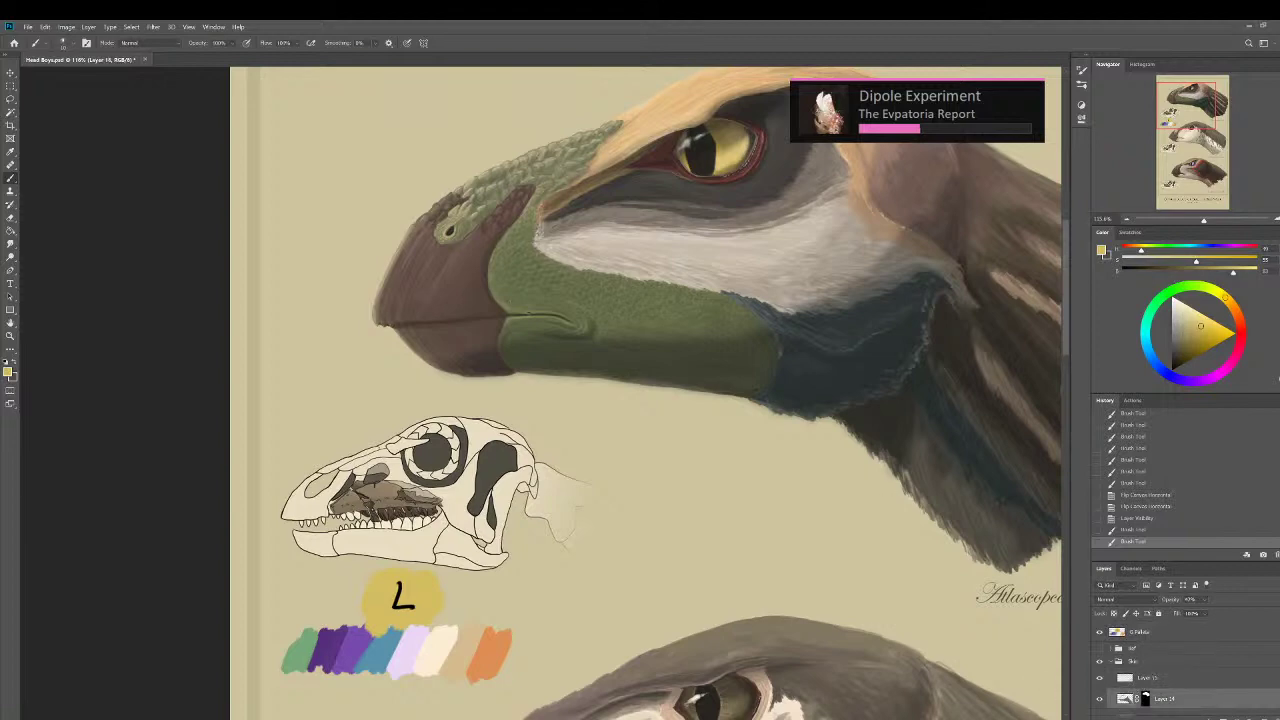
drag(384, 288, 376, 317)
key(ctrl+z)
Try lightening the top of the snout on Layer 14 with the Dodge tool, and undo the stroke.
scroll(389, 298, down, 1)
scroll(391, 292, down, 2)
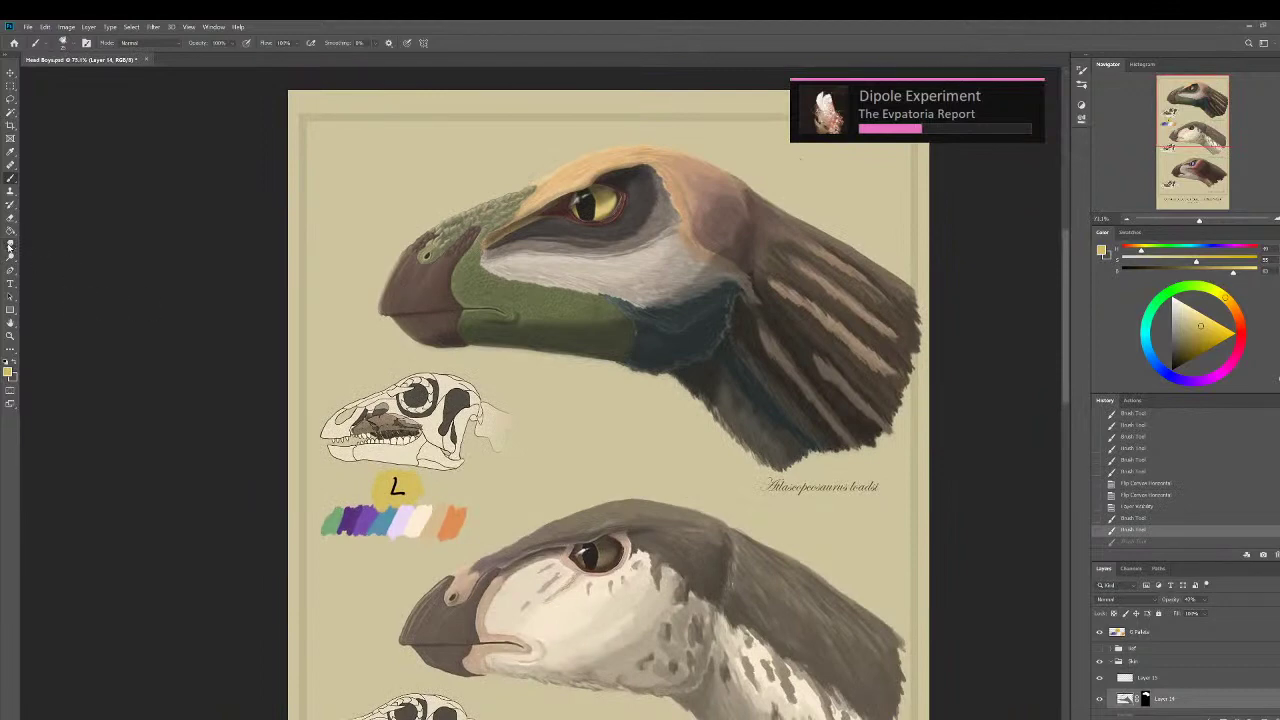
click(10, 259)
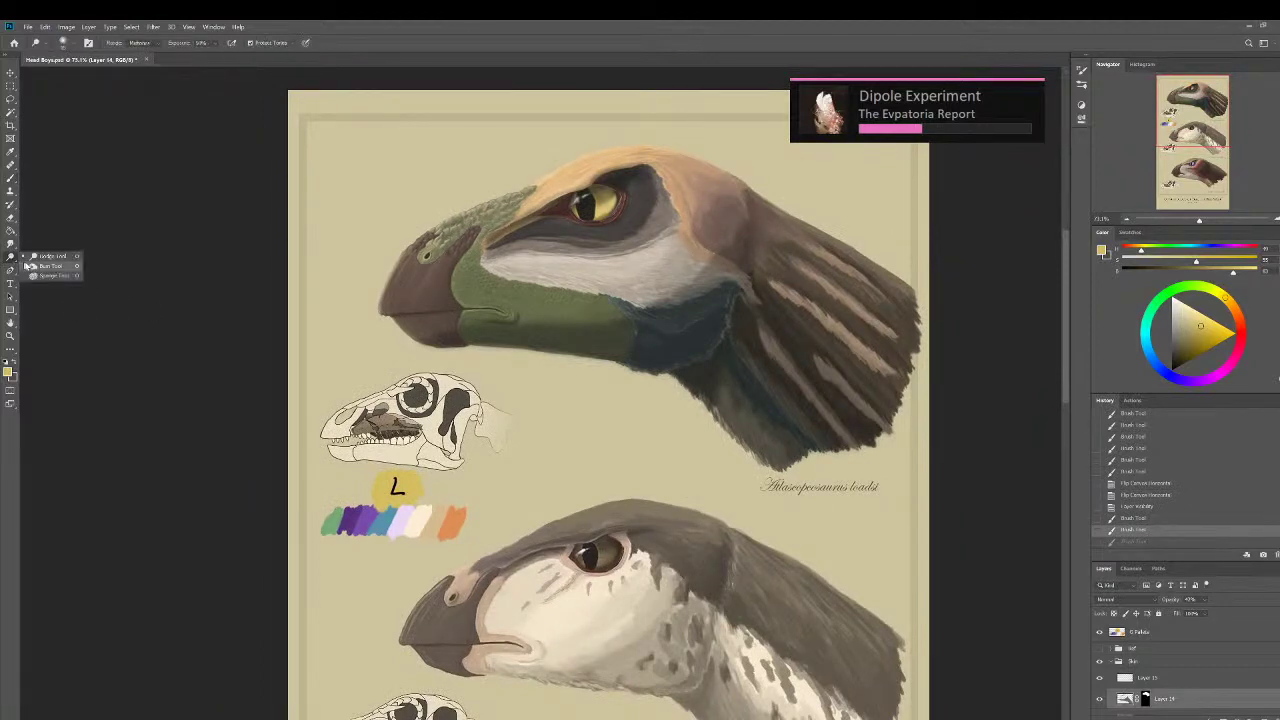
click(32, 258)
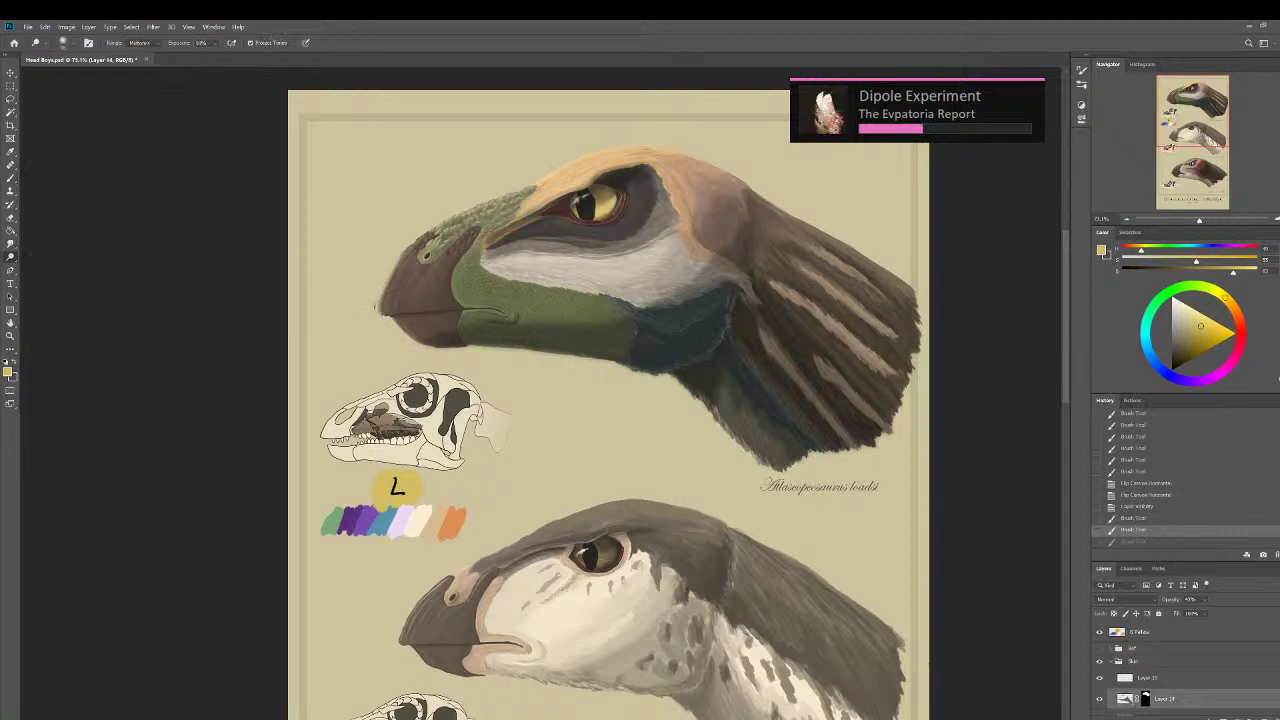
drag(444, 222, 457, 216)
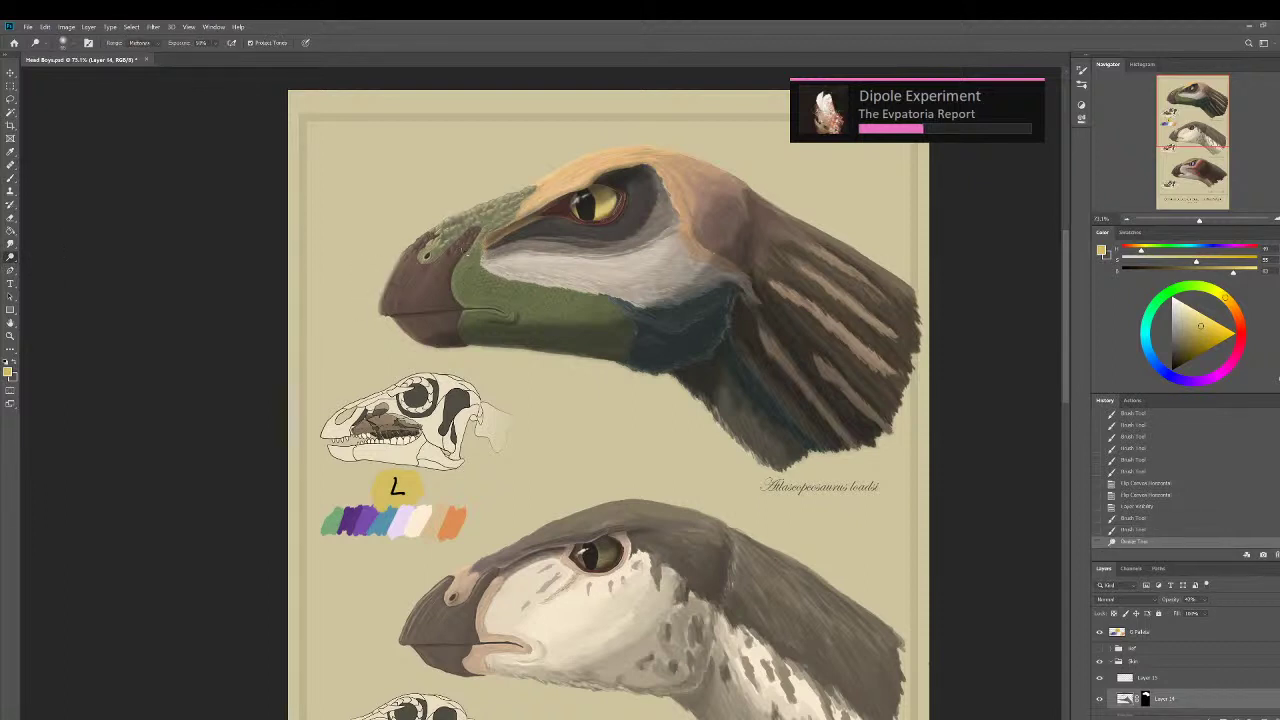
key(ctrl+z)
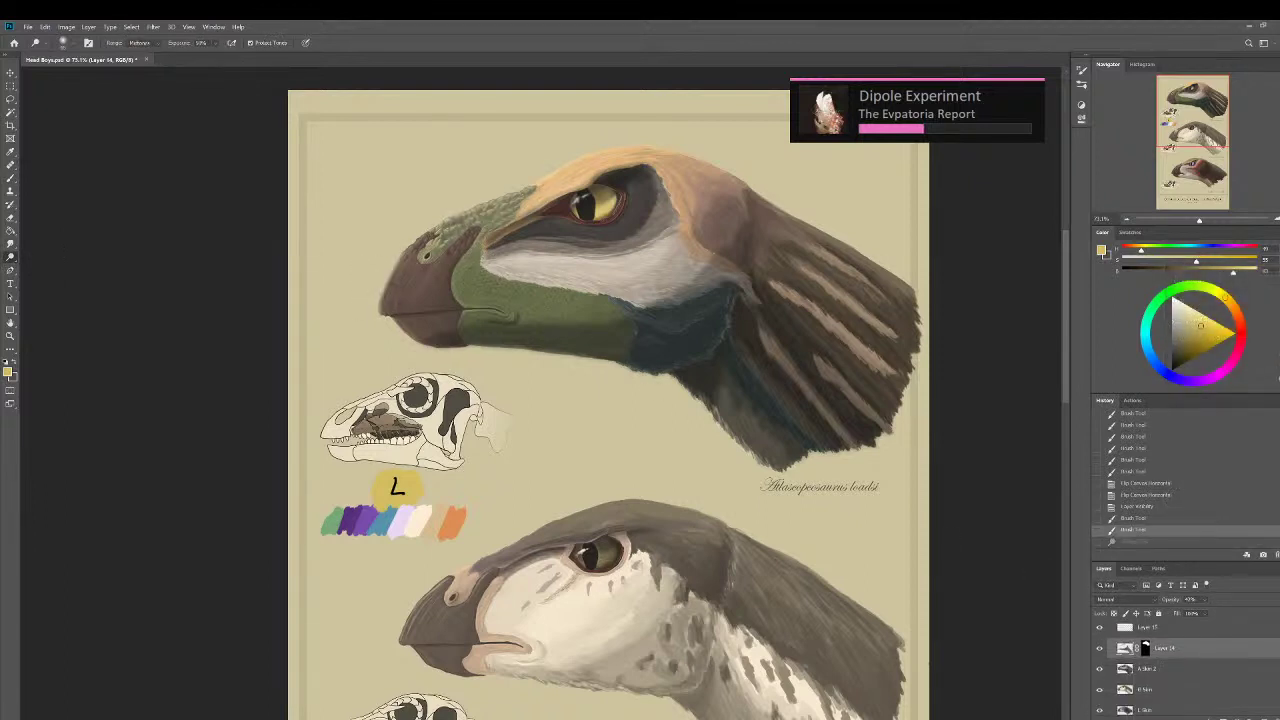
Select Layer 15 and sample the yellow of the spot above the palette for painting with the Brush tool.
scroll(1225, 675, down, 2)
click(1183, 670)
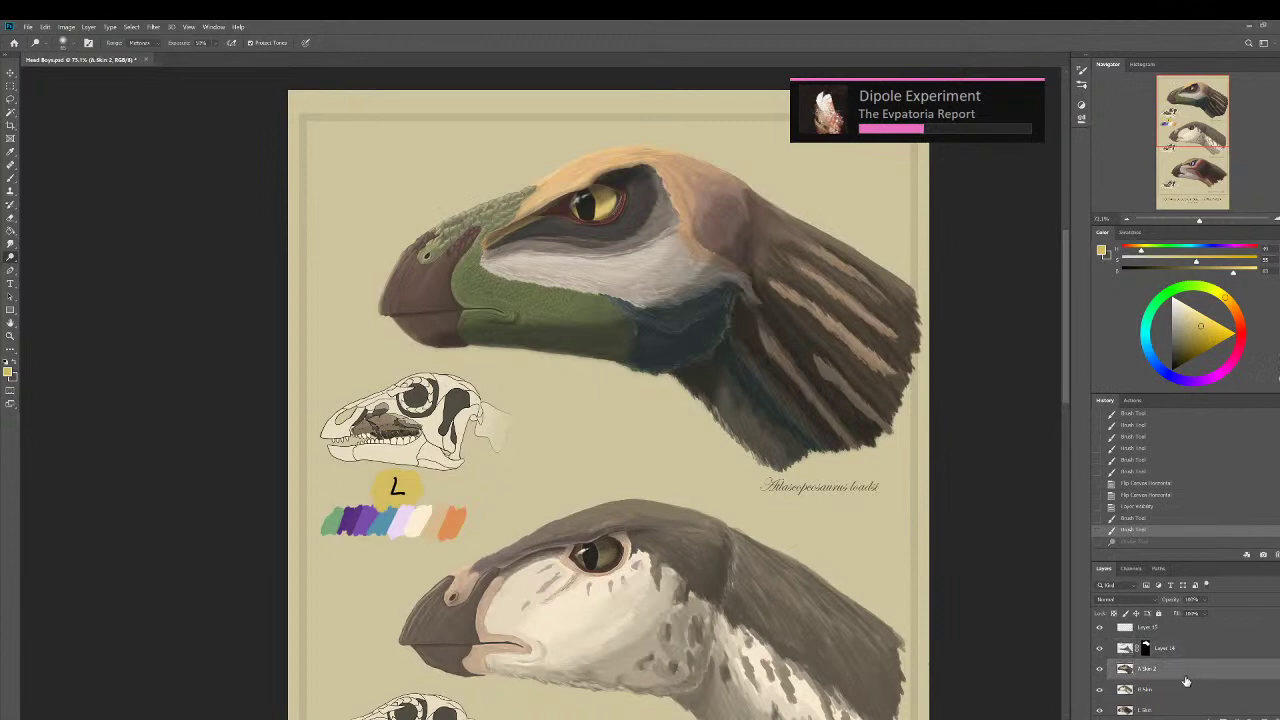
click(1146, 635)
scroll(508, 258, up, 4)
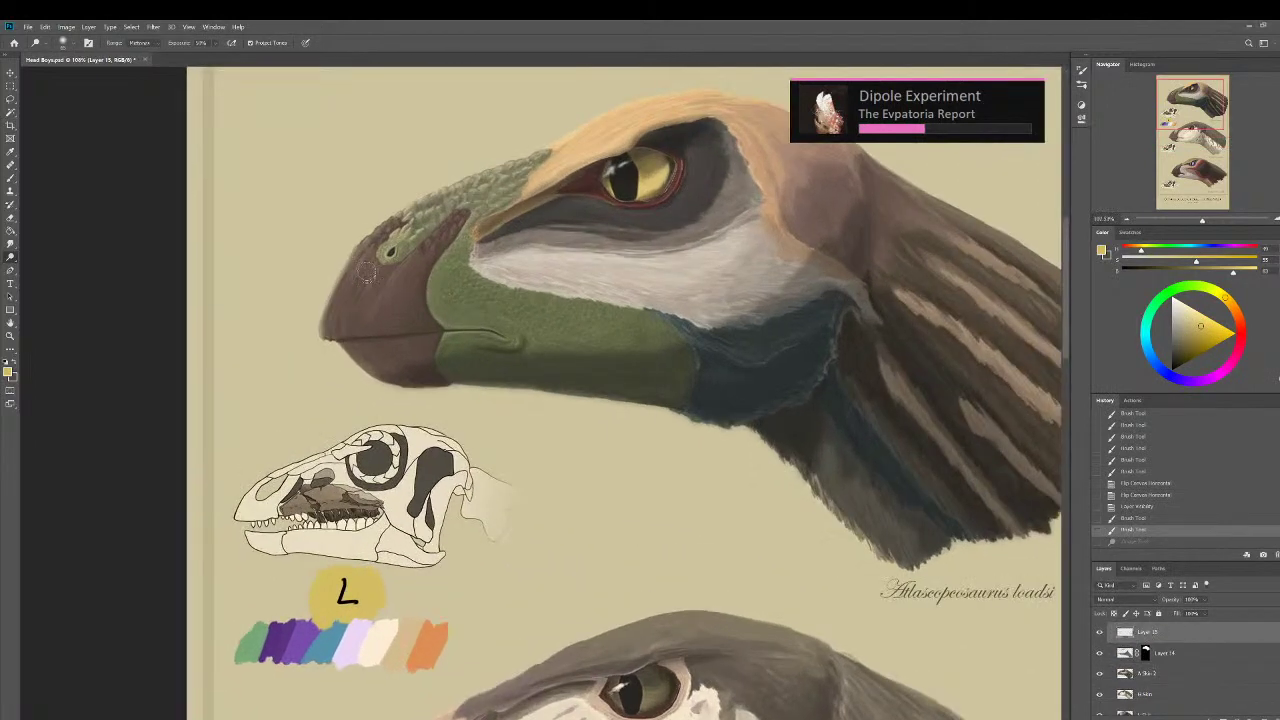
drag(404, 285, 432, 304)
scroll(432, 305, up, 5)
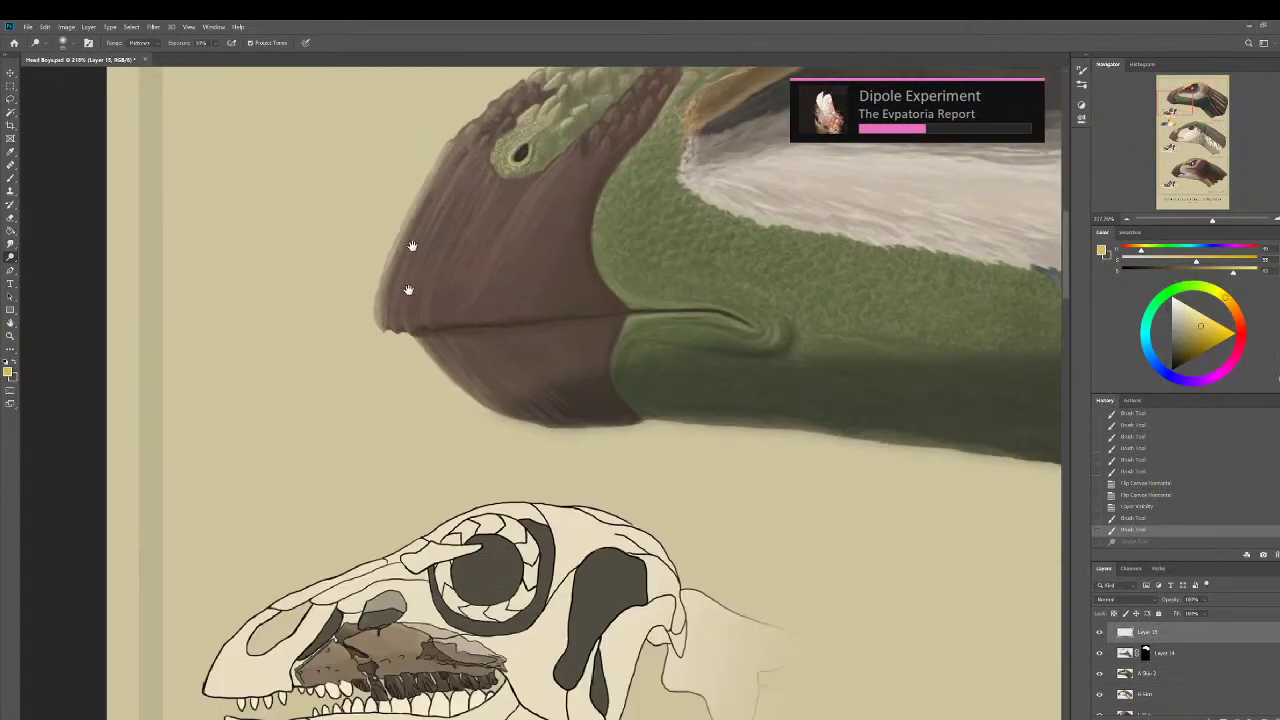
drag(358, 700, 420, 286)
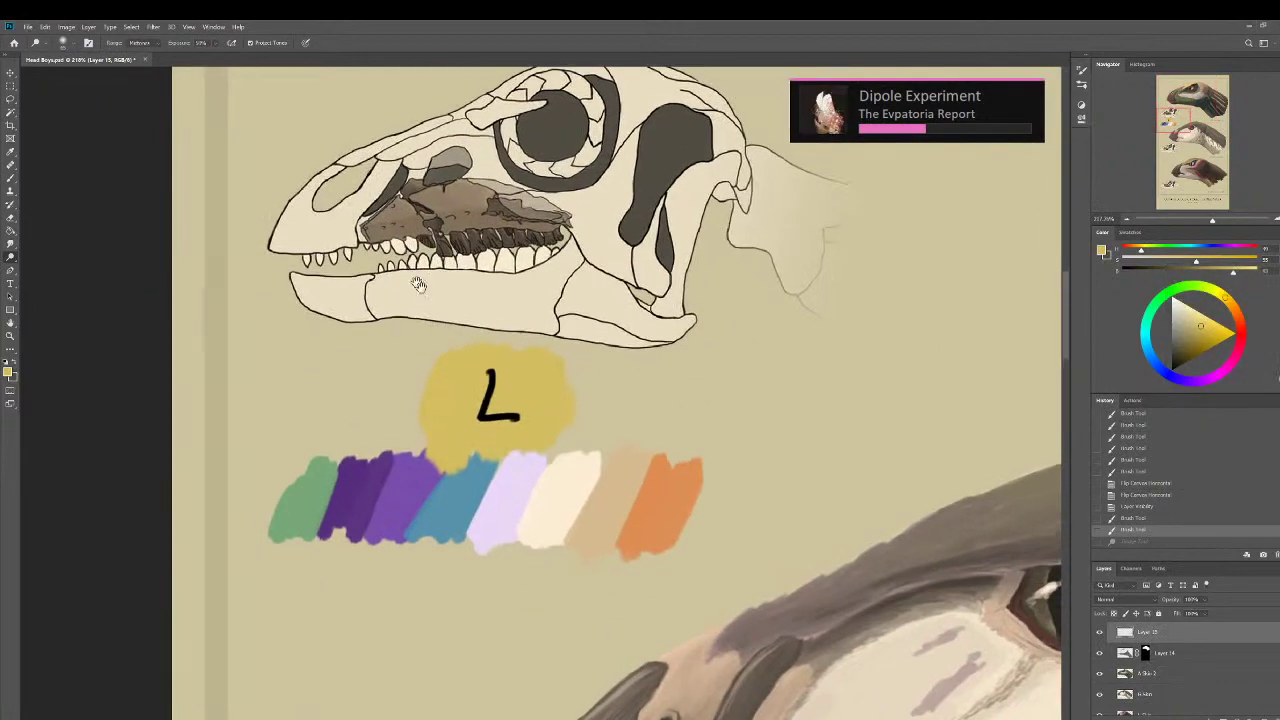
alt+click(459, 406)
click(10, 177)
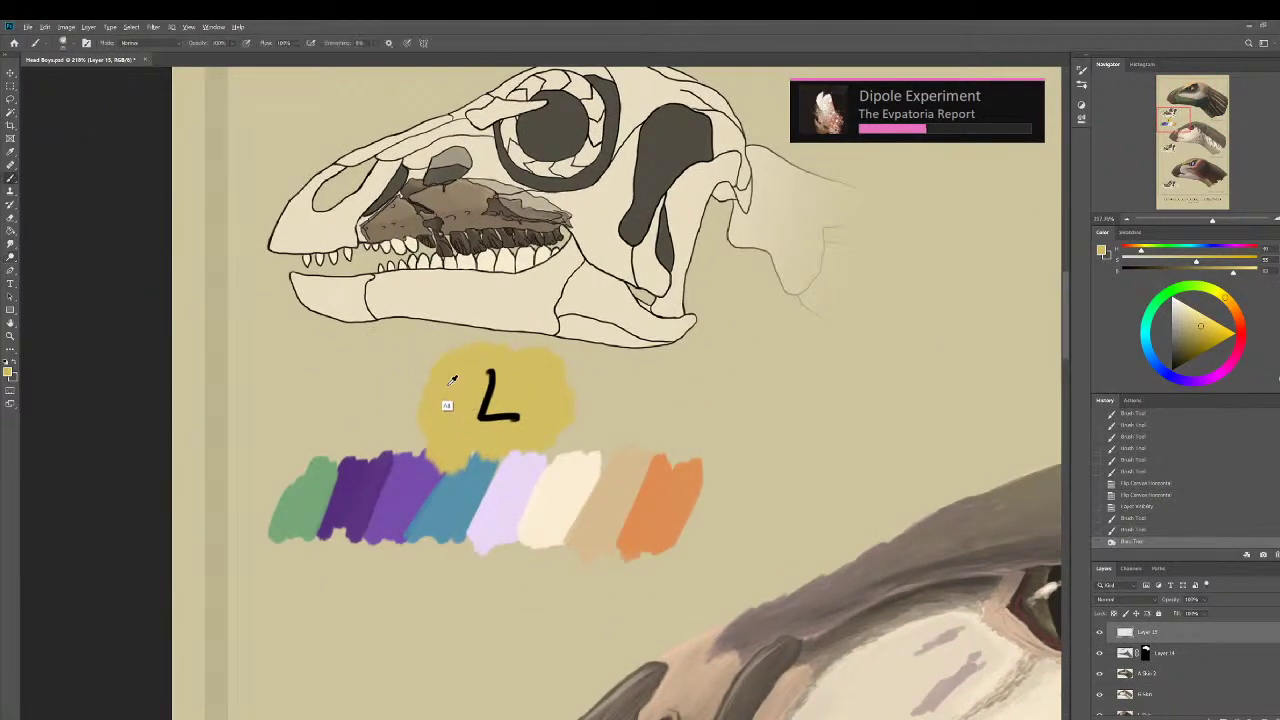
Paint fine yellow highlight strokes up the front edge of the upper beak on Layer 15 with a smaller brush.
scroll(386, 529, down, 5)
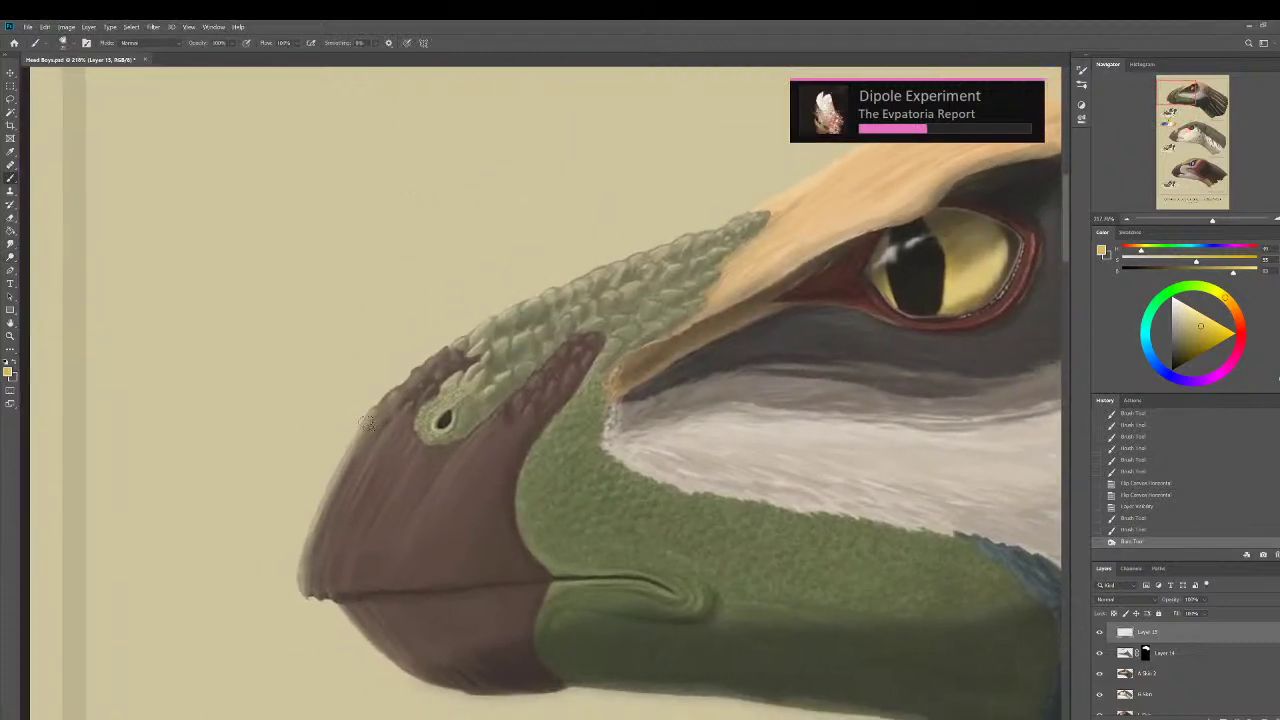
key(bracketleft)
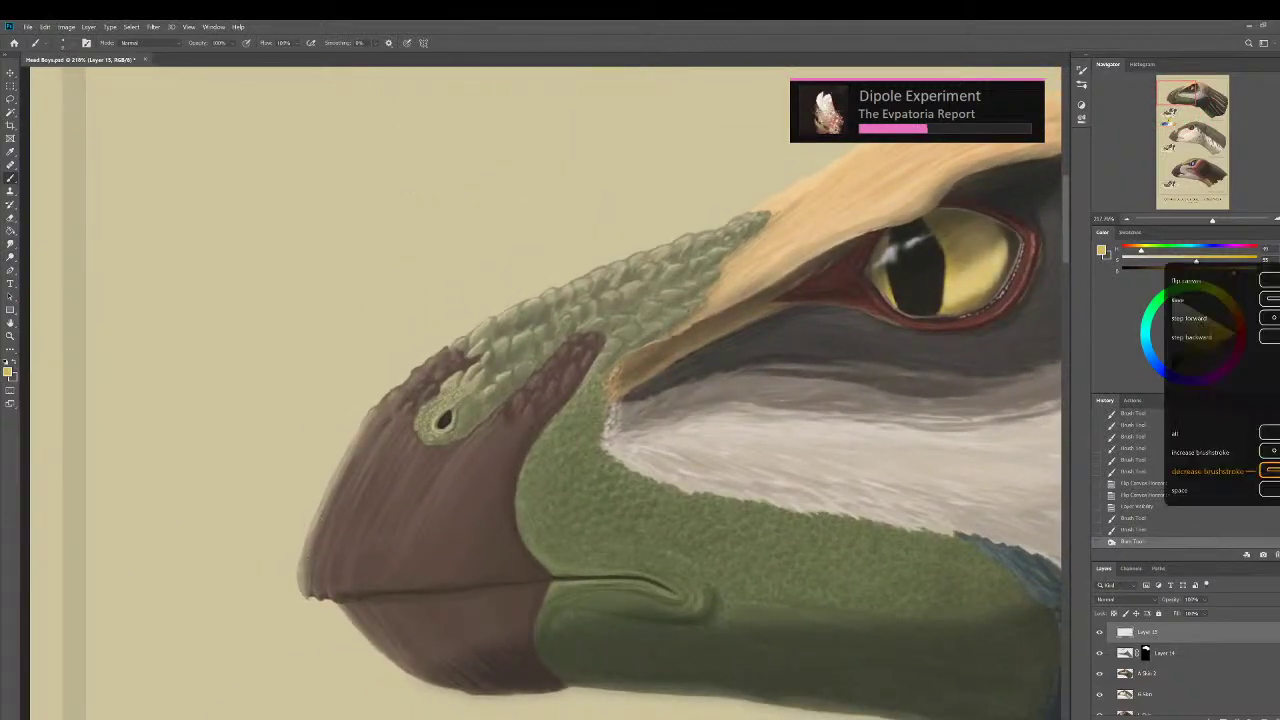
mouse_move(304, 556)
mouse_down()
mouse_move(300, 578)
mouse_move(302, 562)
mouse_up()
drag(308, 542, 301, 565)
drag(309, 540, 302, 561)
drag(310, 537, 305, 553)
drag(314, 529, 310, 543)
mouse_move(319, 518)
mouse_down()
mouse_move(313, 538)
mouse_move(316, 524)
mouse_up()
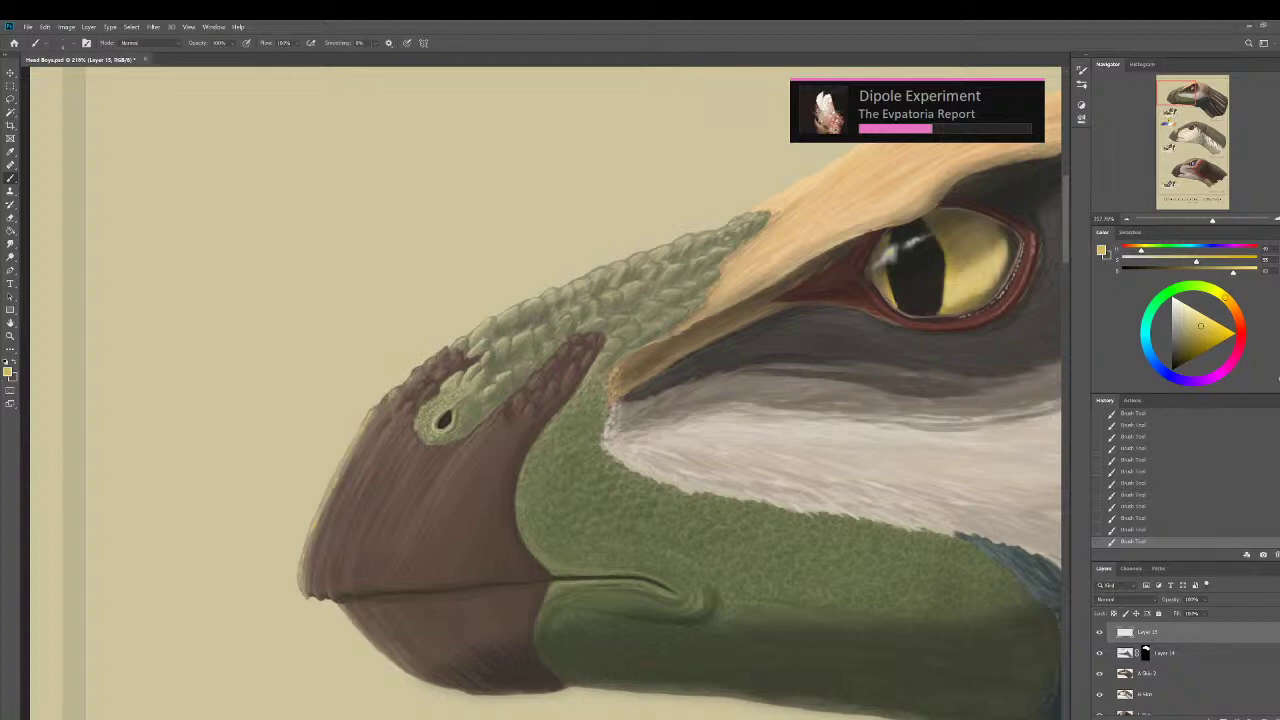
Undo the yellow highlight strokes along the beak's front edge.
scroll(413, 441, down, 6)
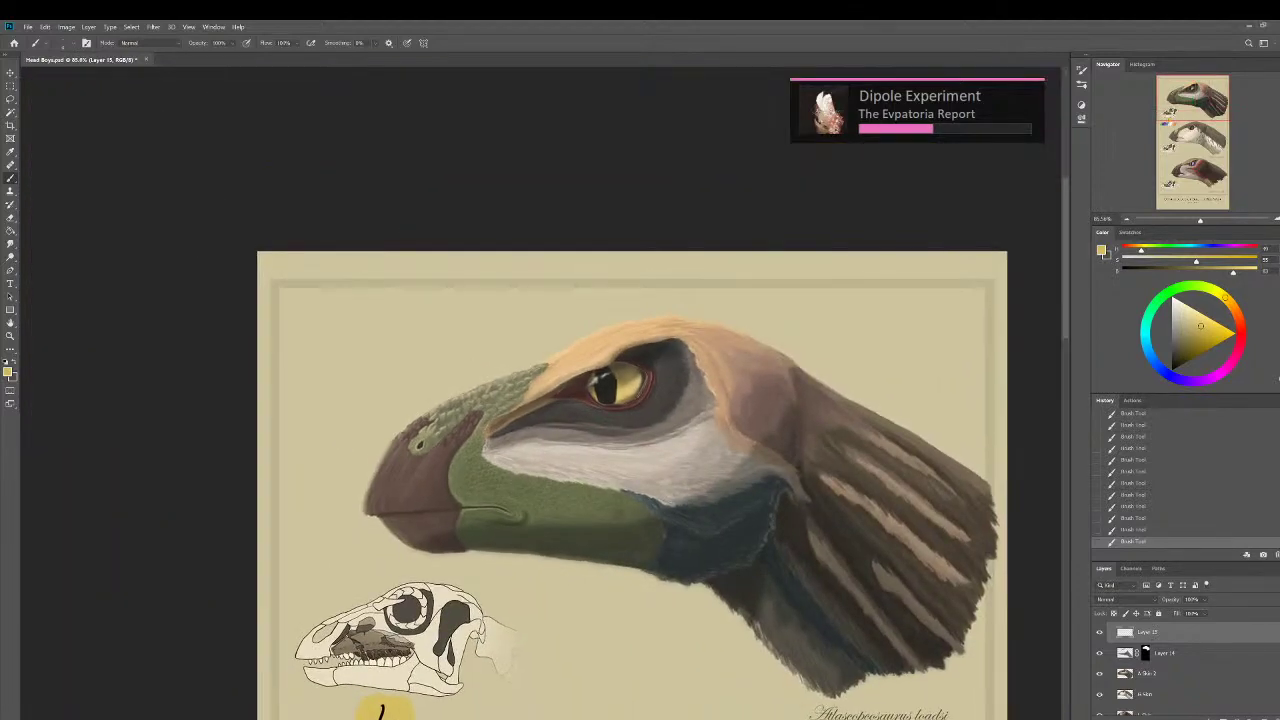
key(ctrl+z)
key(ctrl+z)
key(ctrl+z)
key(ctrl+z)
key(ctrl+z)
key(ctrl+z)
key(ctrl+z)
key(ctrl+z)
key(ctrl+z)
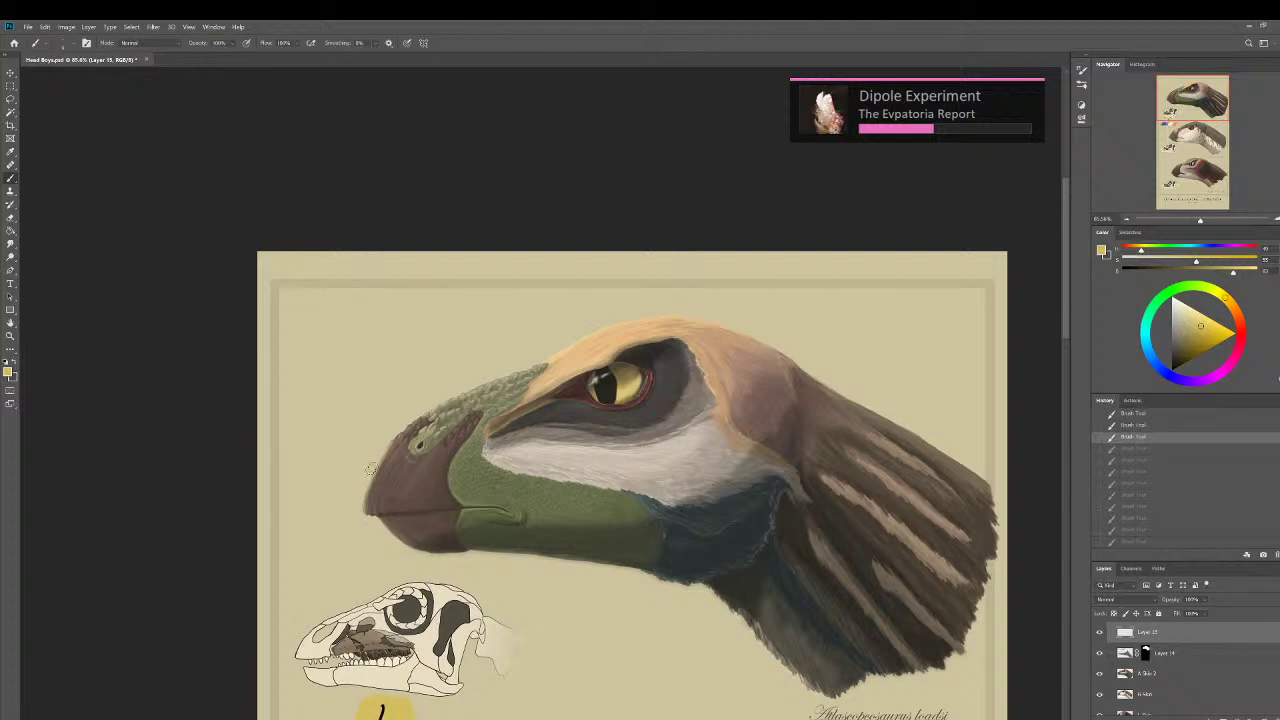
key(ctrl+z)
key(ctrl+z)
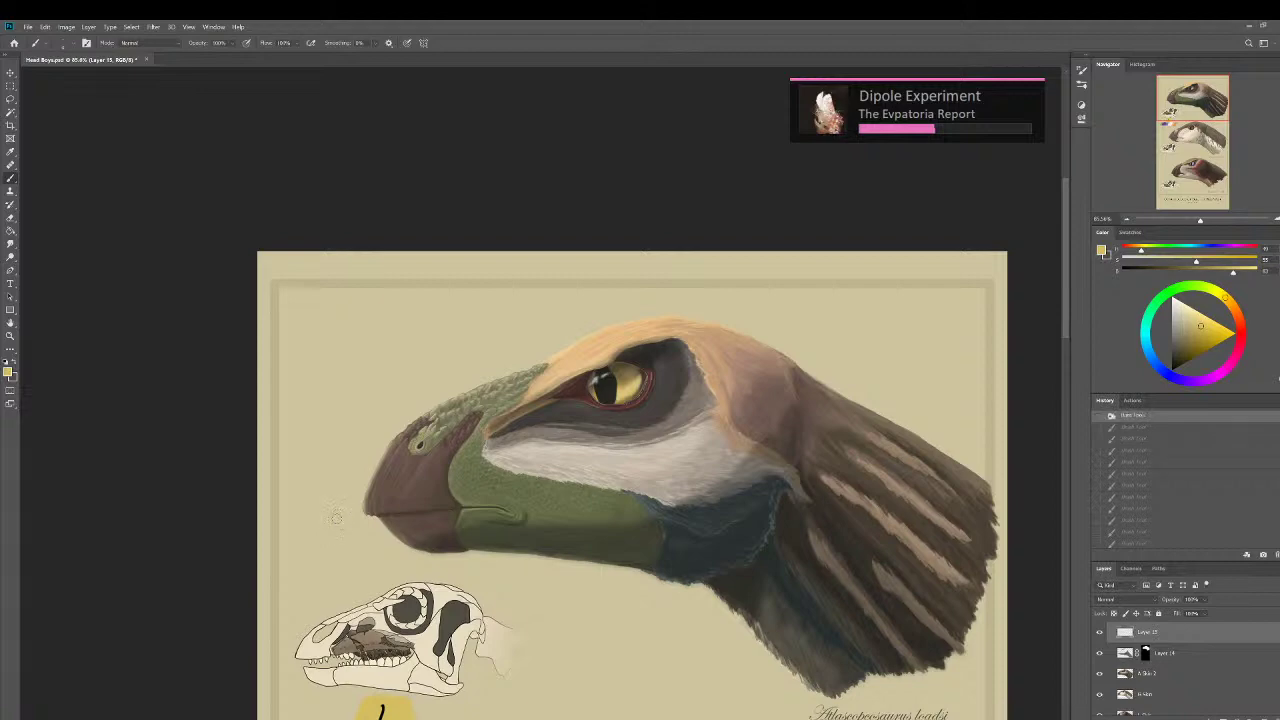
Step back through the history until the yellow spot and its letter L above the palette are removed.
drag(354, 491, 409, 353)
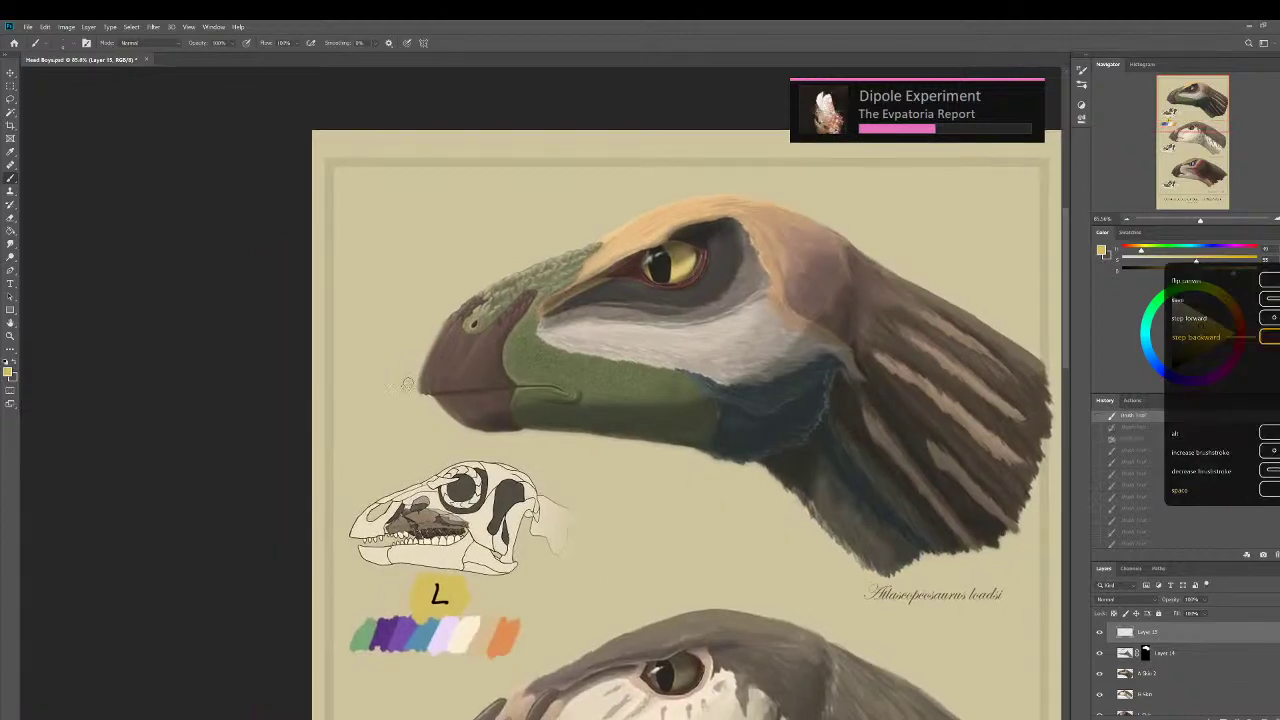
key(ctrl+z)
key(ctrl+z)
key(ctrl+z)
key(ctrl+z)
key(ctrl+shift+z)
key(ctrl+shift+z)
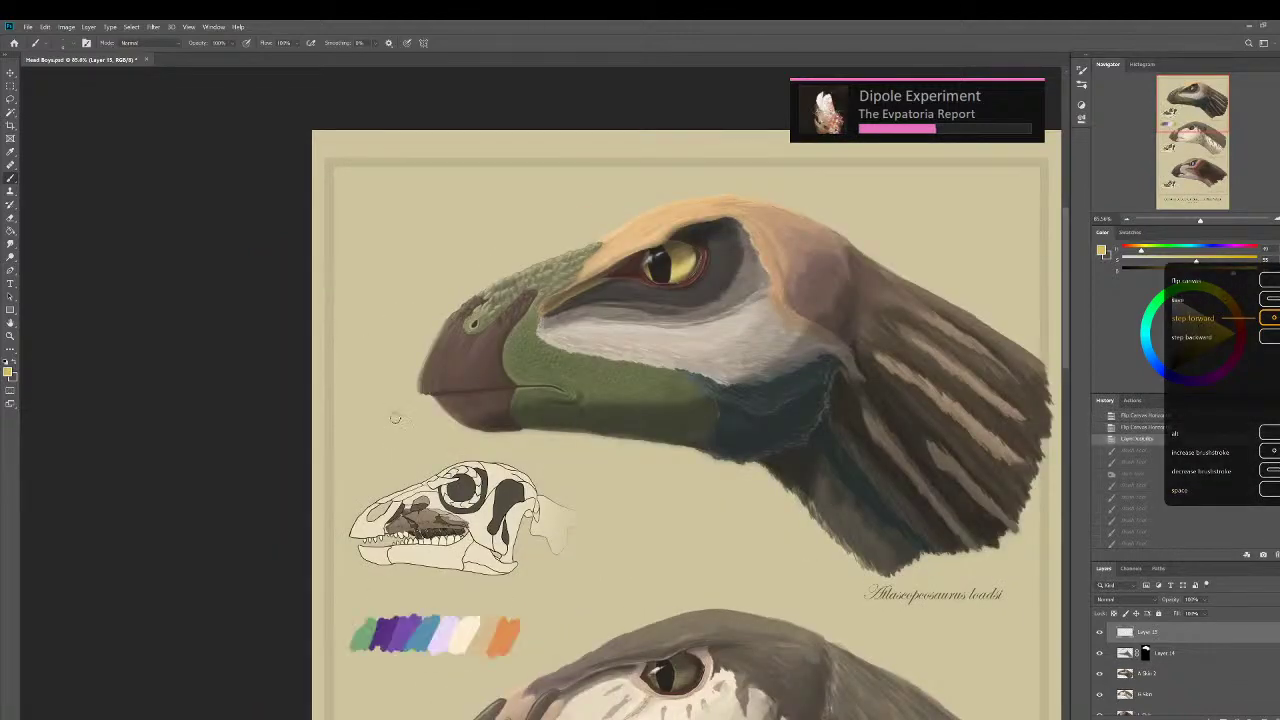
key(ctrl+shift+z)
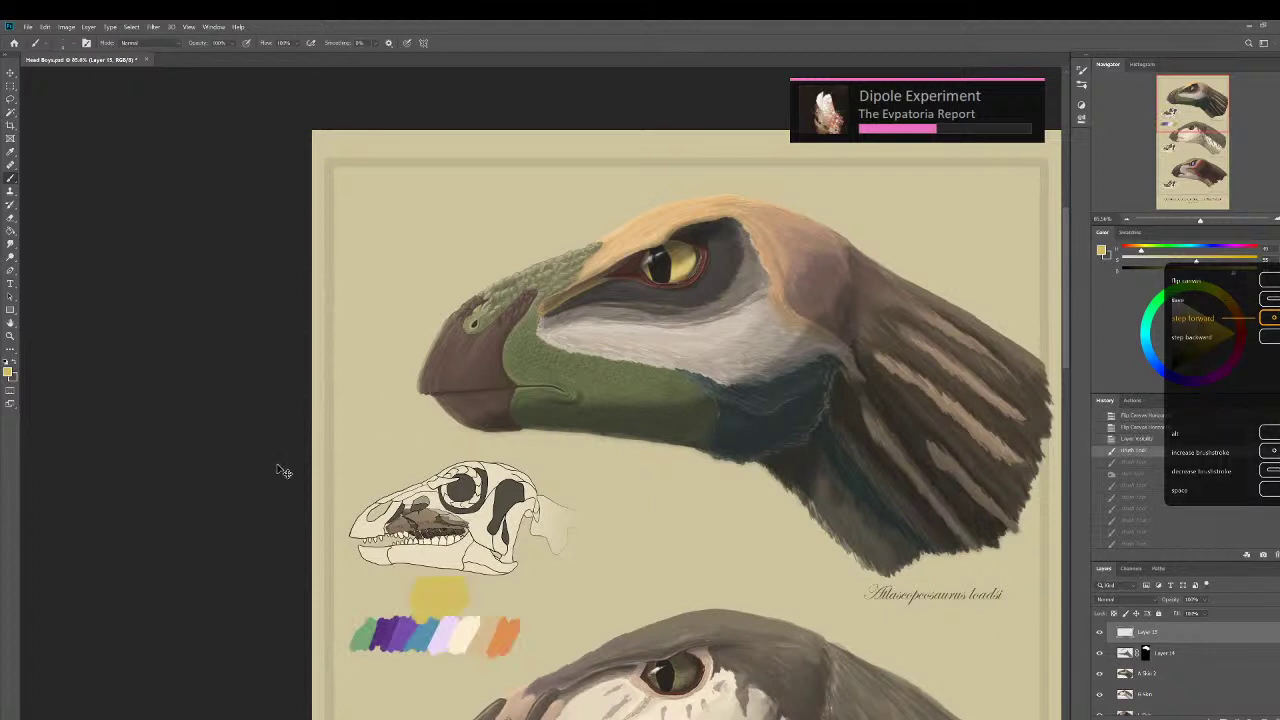
key(ctrl+shift+z)
key(ctrl+alt+z)
key(ctrl+alt+z)
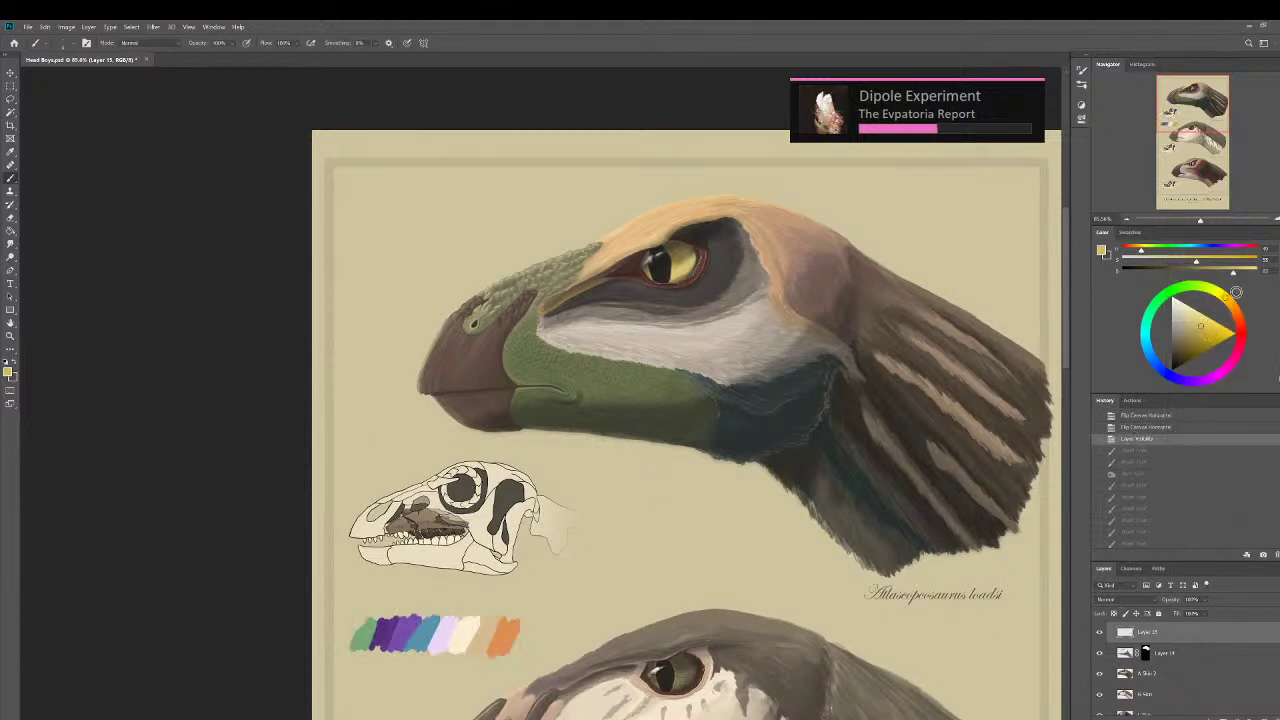
Mix a lighter yellow, paint a swatch of it above the palette, and write a small black L beside it.
drag(1200, 263, 1167, 264)
click(1200, 262)
mouse_move(1235, 273)
mouse_down()
mouse_move(1247, 273)
mouse_move(1176, 262)
mouse_up()
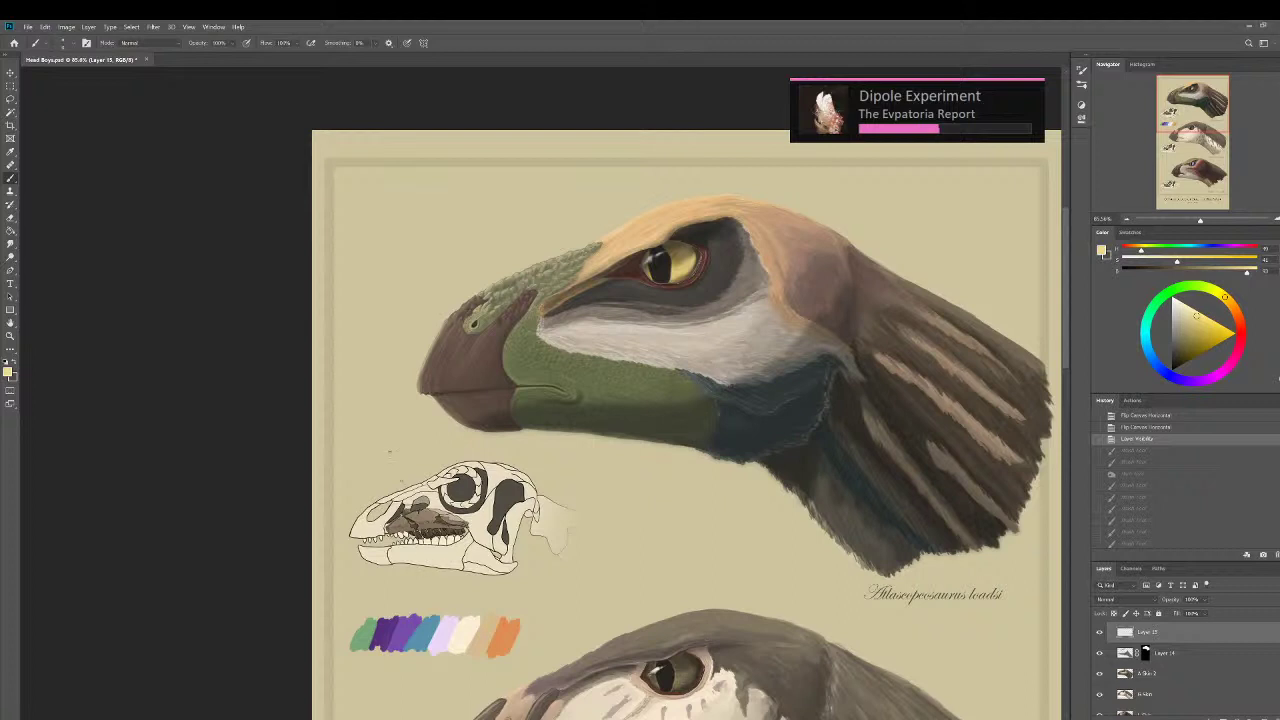
drag(426, 594, 448, 589)
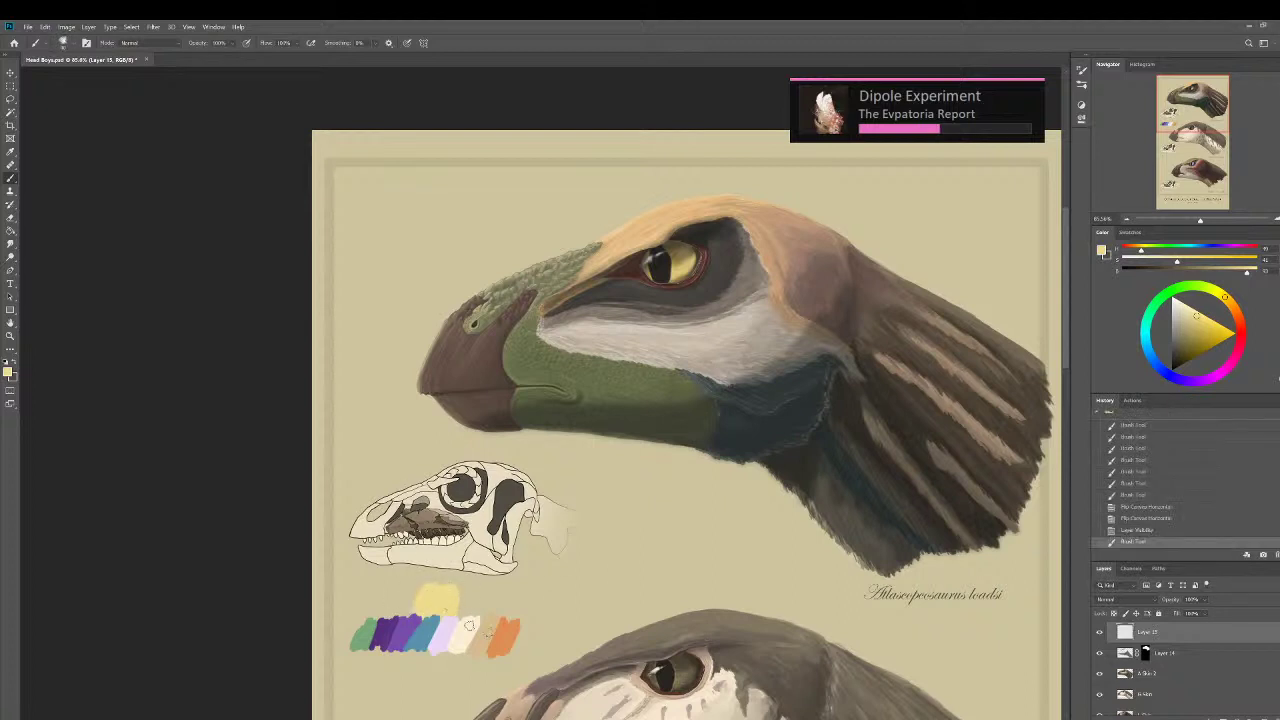
key(ctrl+z)
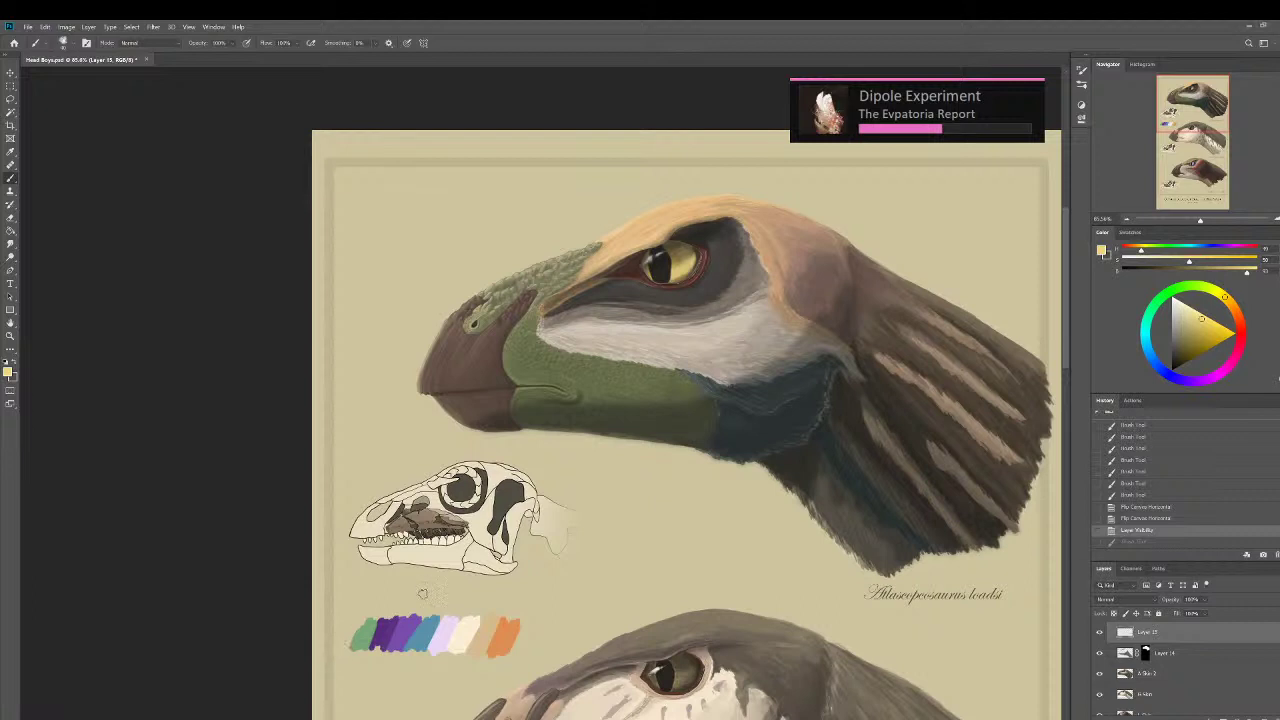
mouse_move(424, 606)
mouse_down()
mouse_move(462, 592)
mouse_move(443, 589)
mouse_move(424, 612)
mouse_move(450, 594)
mouse_move(437, 610)
mouse_move(434, 590)
mouse_move(453, 600)
mouse_move(454, 623)
mouse_move(462, 584)
mouse_up()
click(1123, 271)
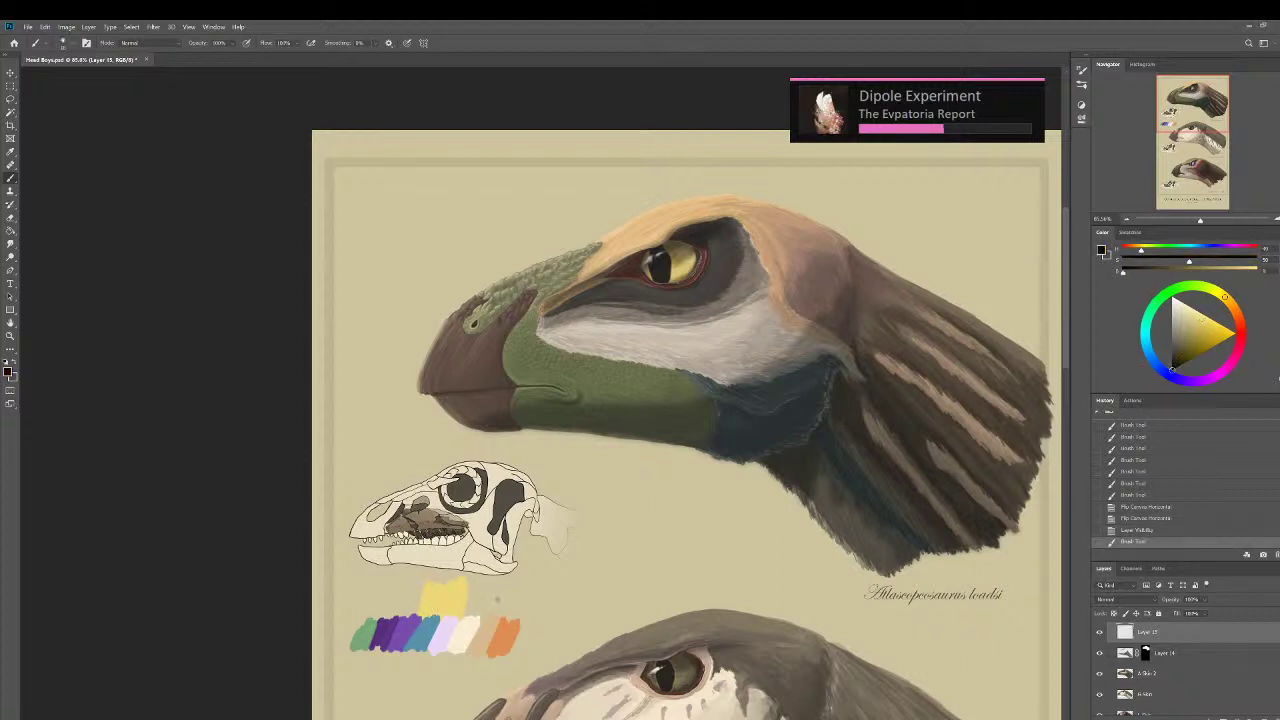
drag(477, 593, 484, 604)
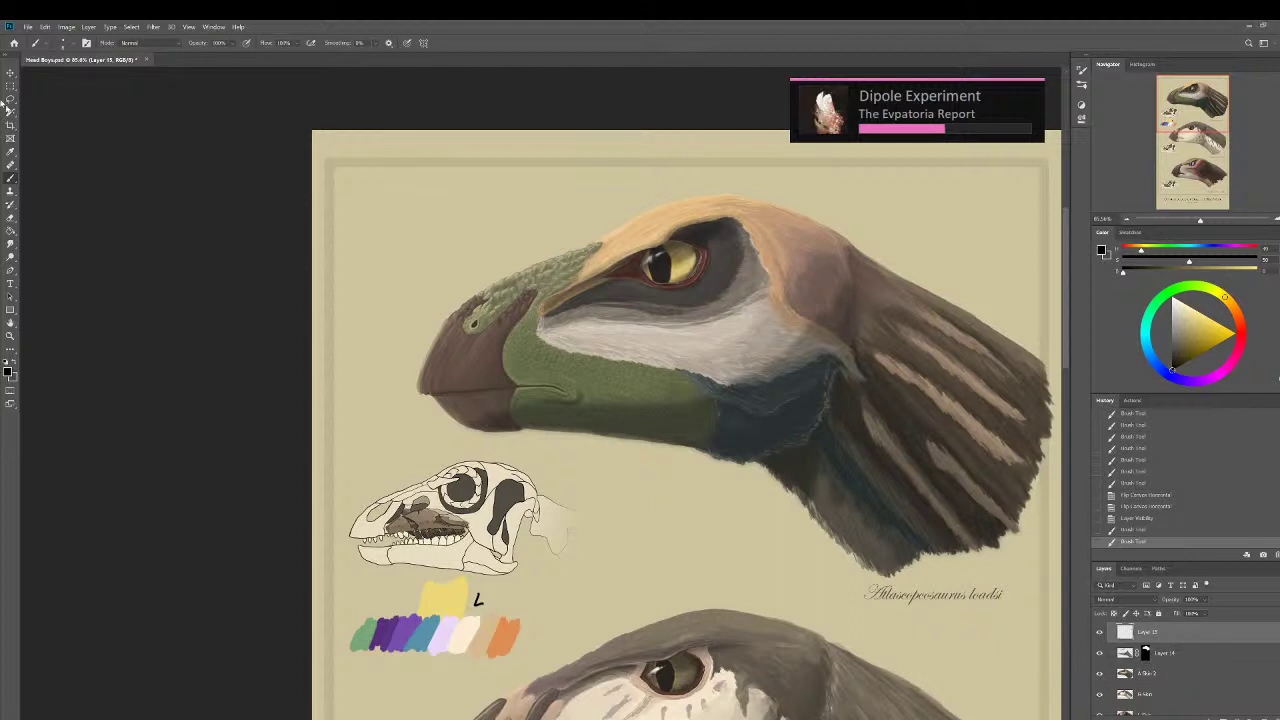
Lasso the swatches and the L, cut the selected pixels from Layer 15, and paste them above the palette layer.
click(10, 72)
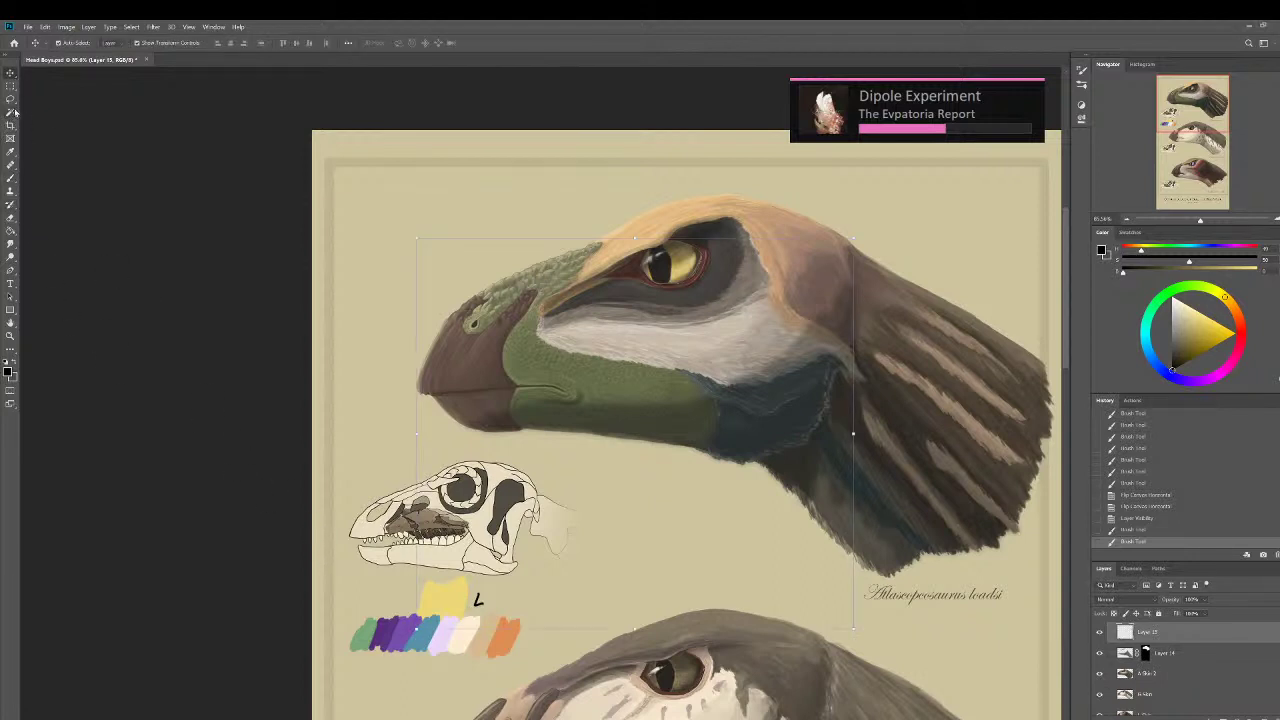
click(10, 99)
mouse_move(496, 552)
mouse_down()
mouse_move(352, 573)
mouse_move(500, 659)
mouse_move(519, 572)
mouse_move(425, 557)
mouse_up()
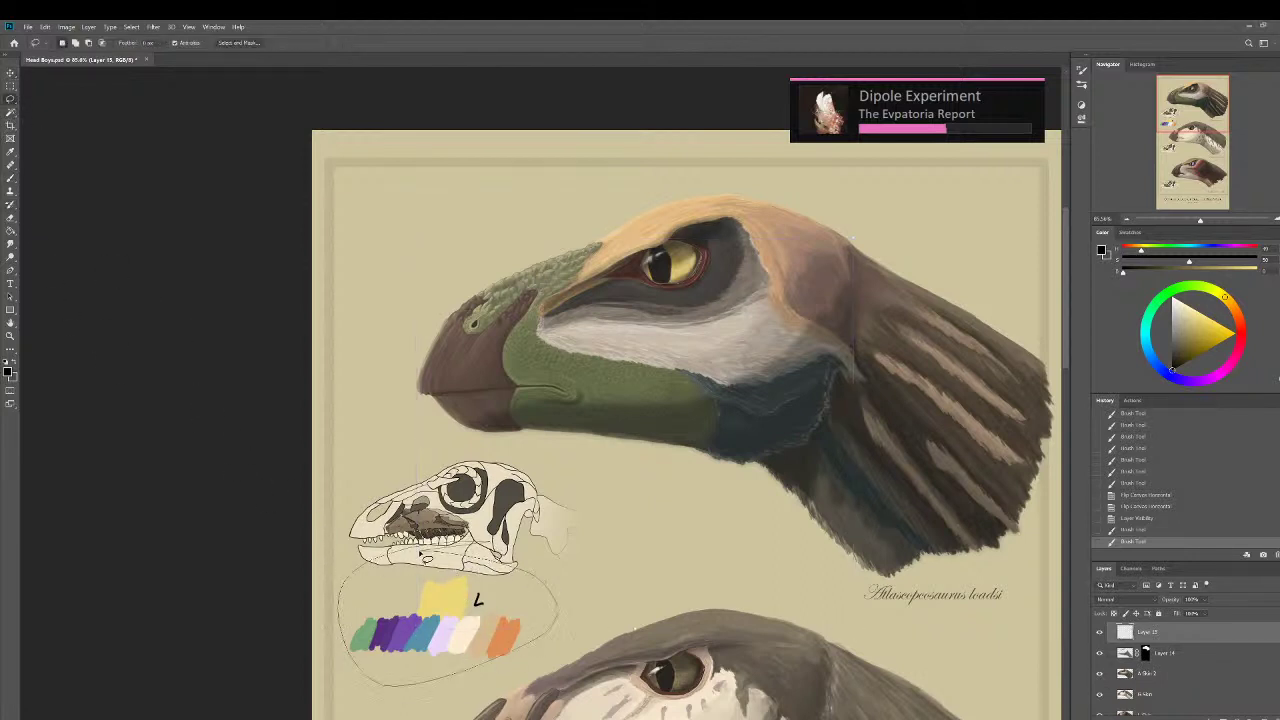
key(ctrl+x)
scroll(1142, 648, up, 3)
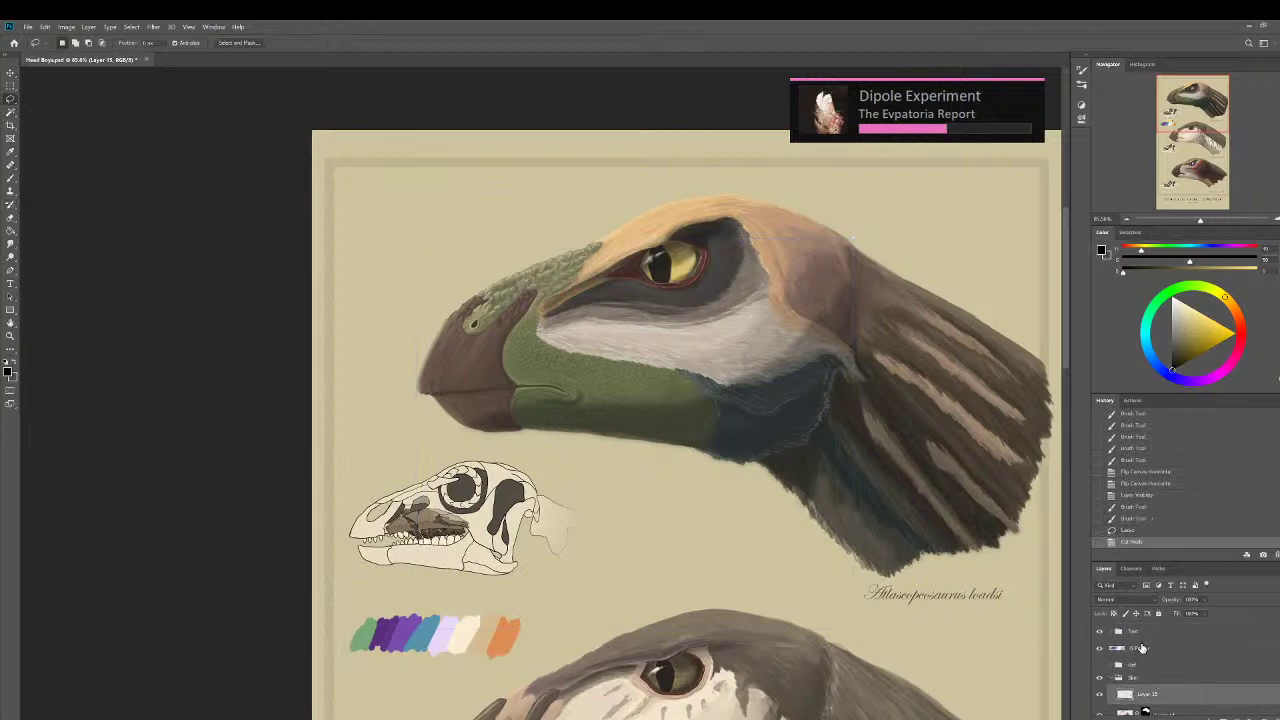
click(1142, 648)
key(ctrl+v)
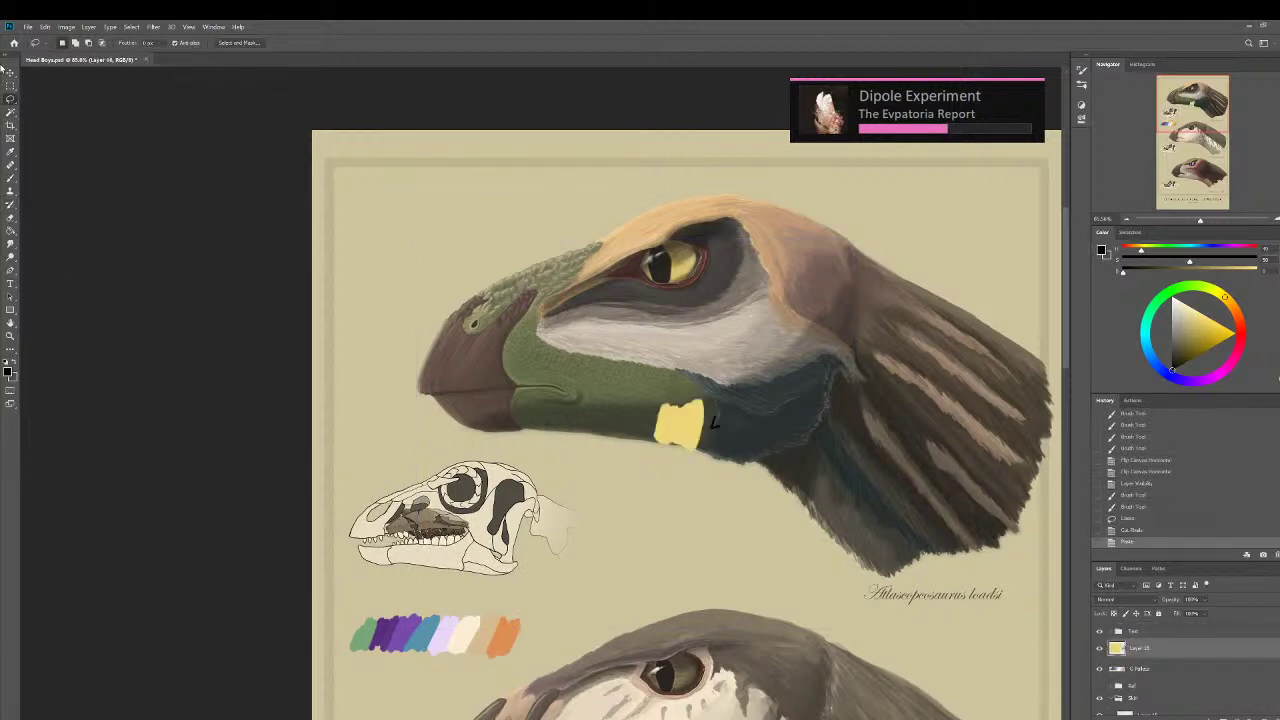
Move the pasted yellow swatch and L beside the orange end of the palette and deselect the layer.
click(10, 72)
drag(670, 420, 562, 620)
click(143, 522)
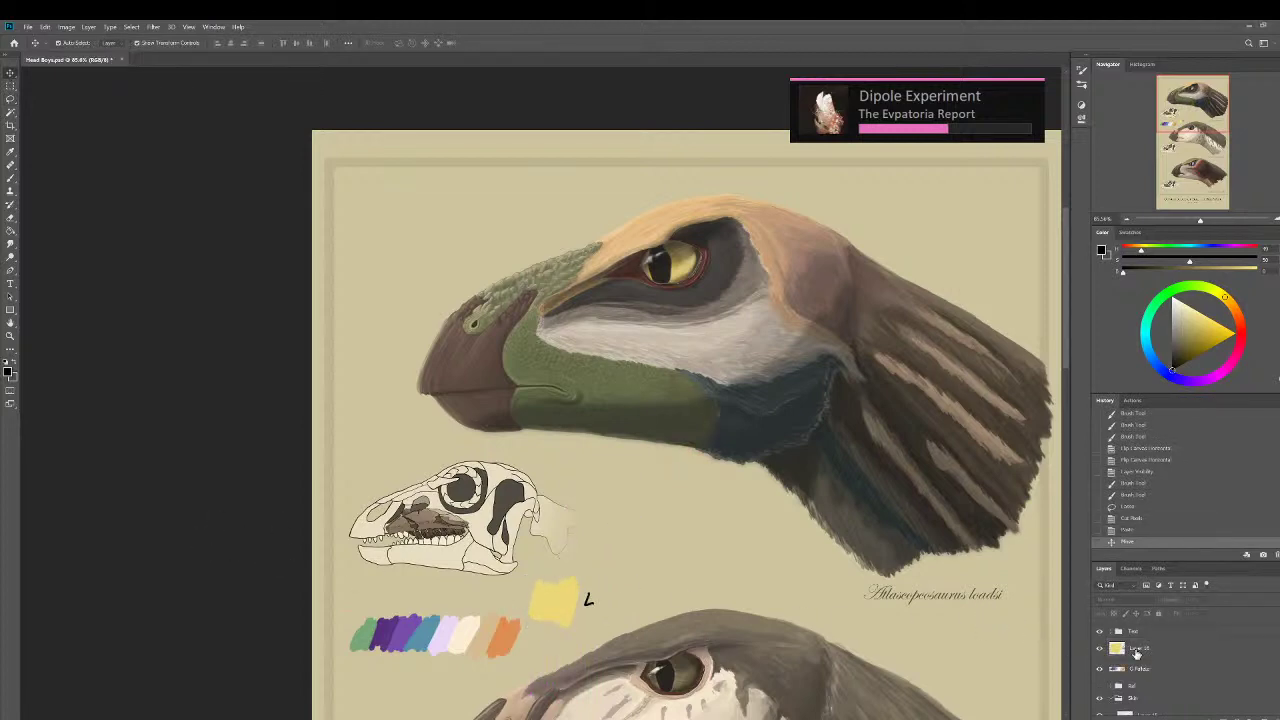
Merge the pasted swatch layer with the palette layer and name the merged layer Palette.
click(1140, 648)
right_click(1148, 648)
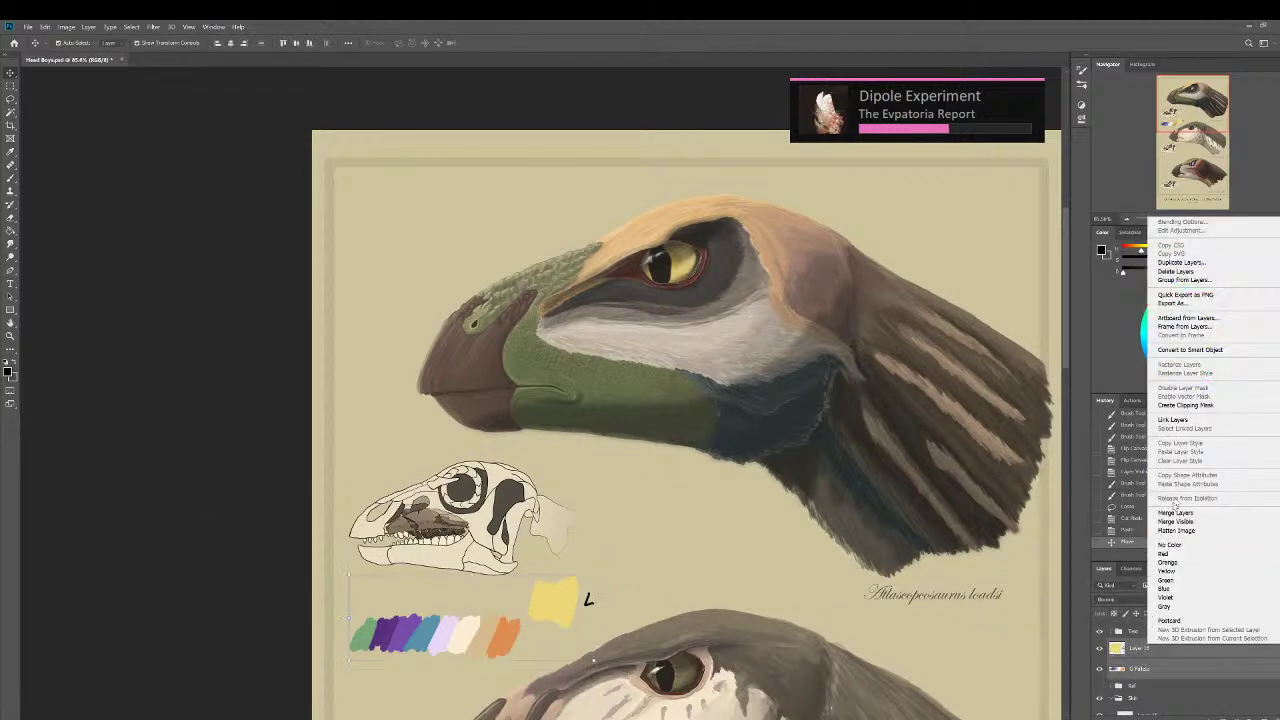
click(1172, 510)
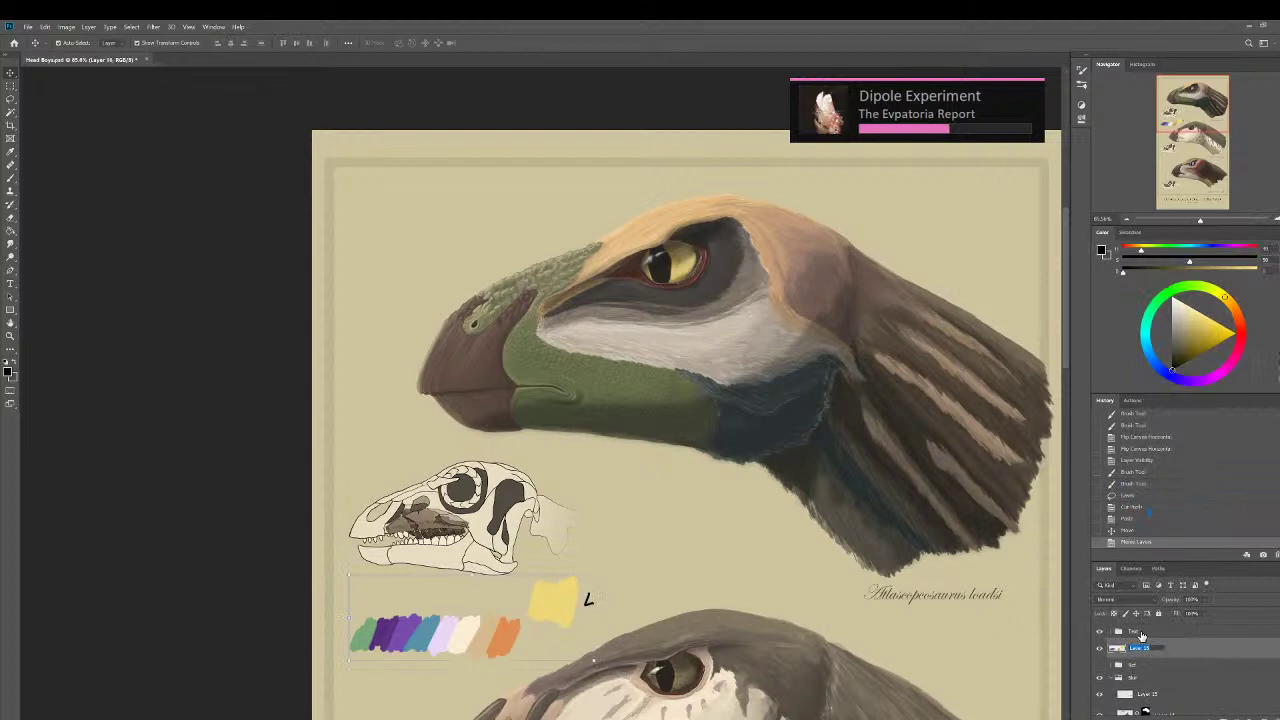
key(BackSpace)
key(Return)
Select Layer 15 and toggle its visibility several times to compare the head with and without it.
scroll(1138, 640, down, 1)
click(1157, 658)
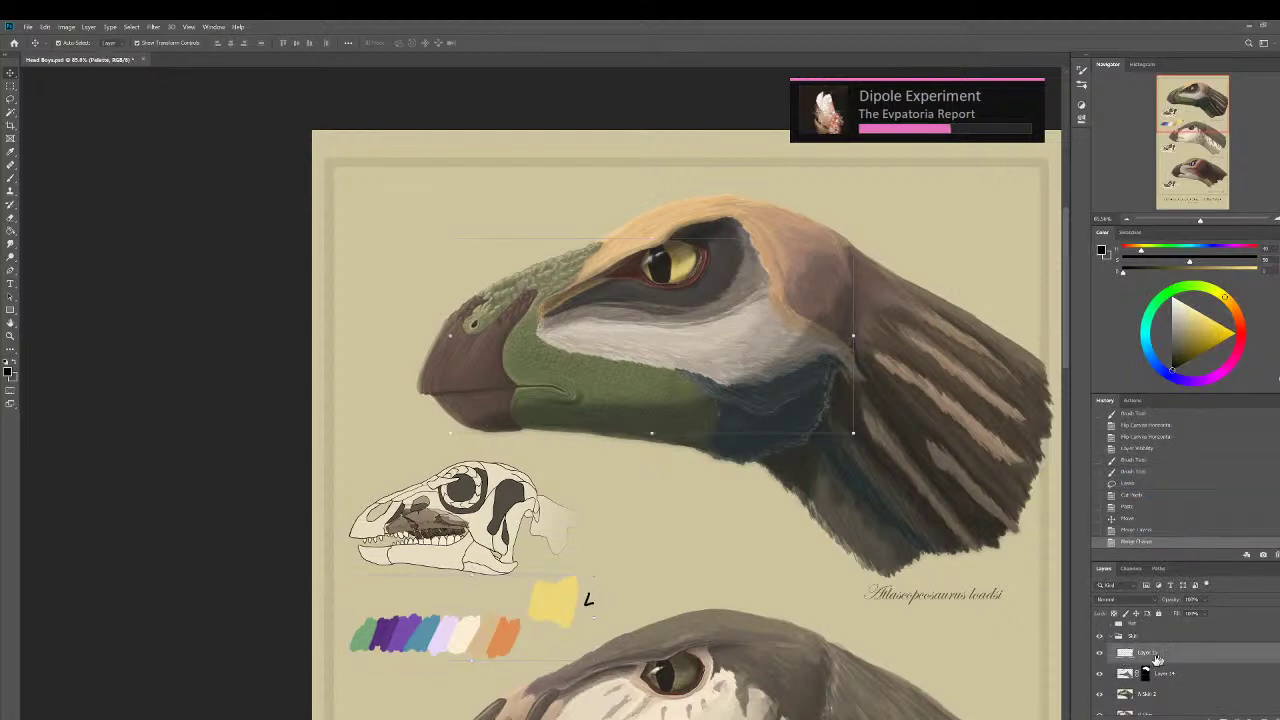
click(1099, 653)
click(1099, 653)
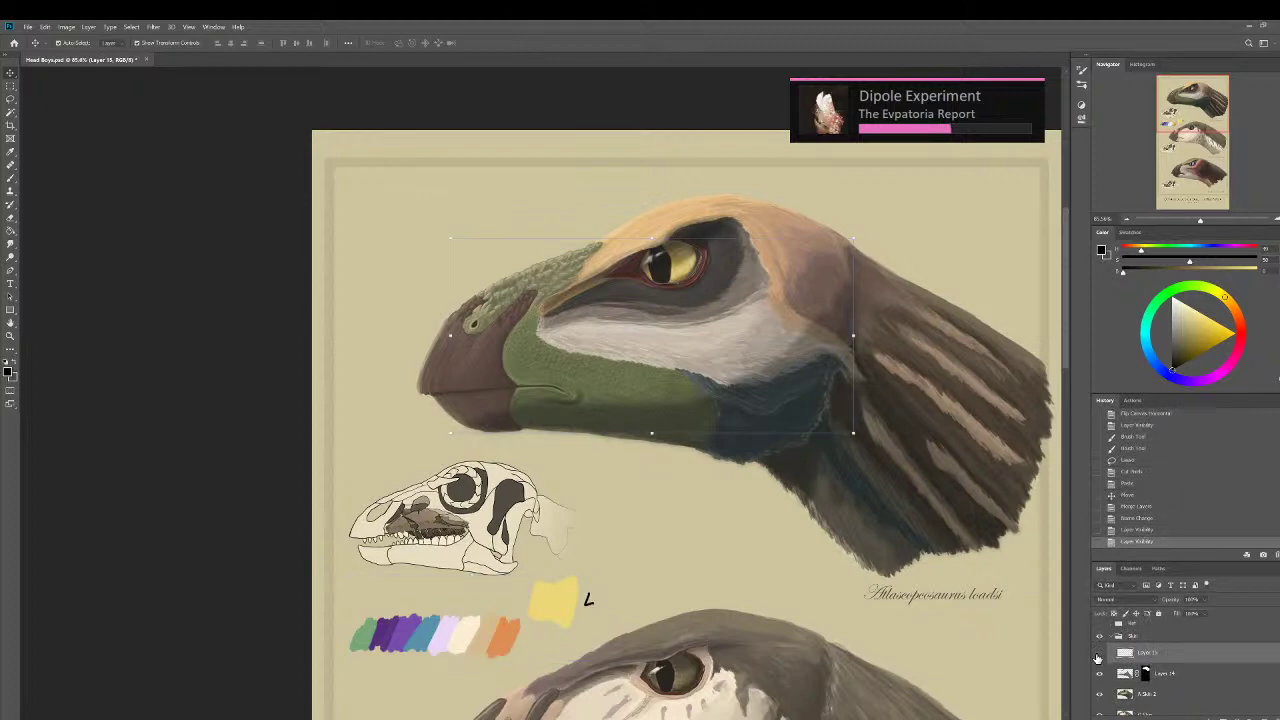
click(1099, 653)
click(1099, 653)
click(1099, 653)
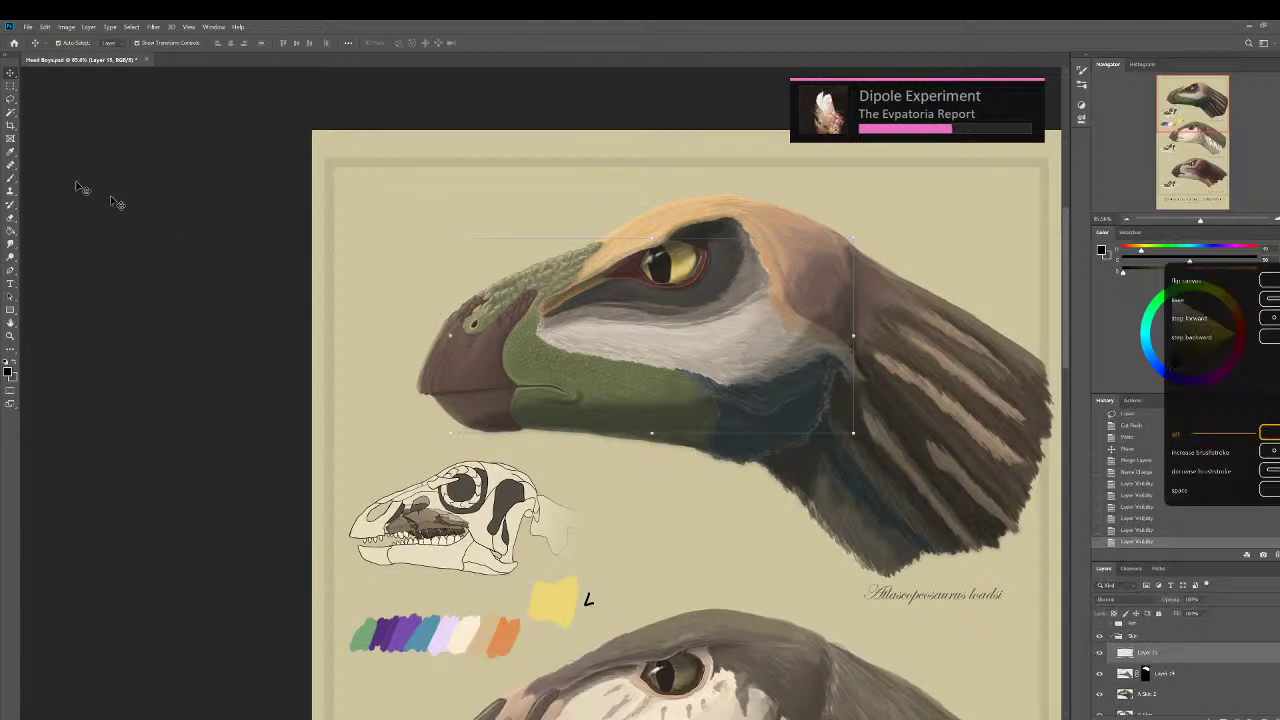
Sample the light yellow swatch and paint fine highlight strokes along the front of the upper beak on Layer 15.
click(10, 178)
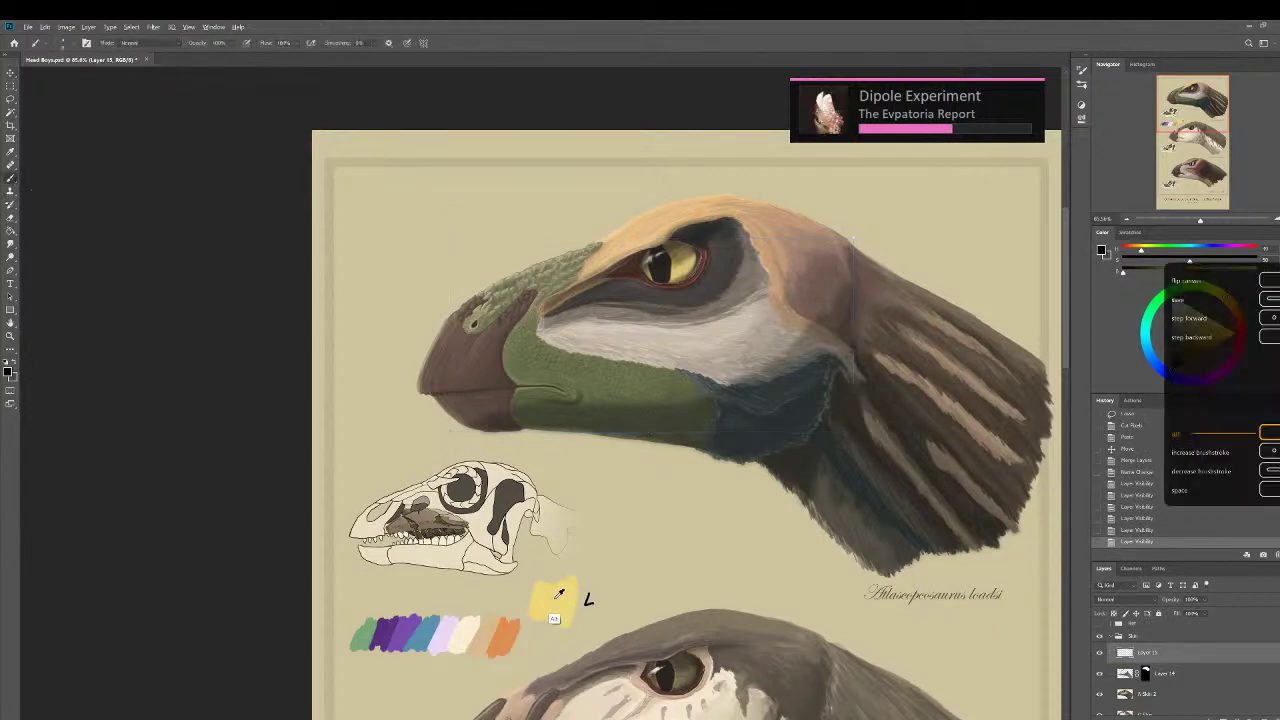
alt+click(558, 602)
scroll(498, 341, up, 6)
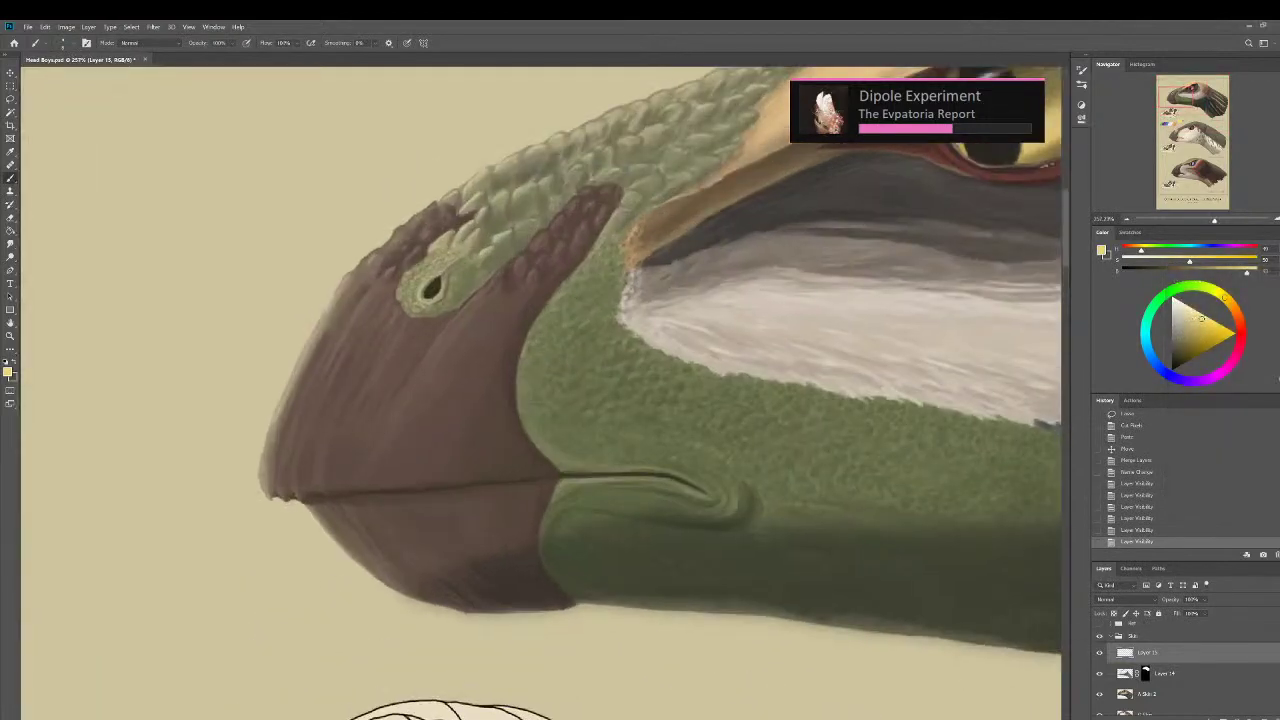
drag(293, 492, 308, 430)
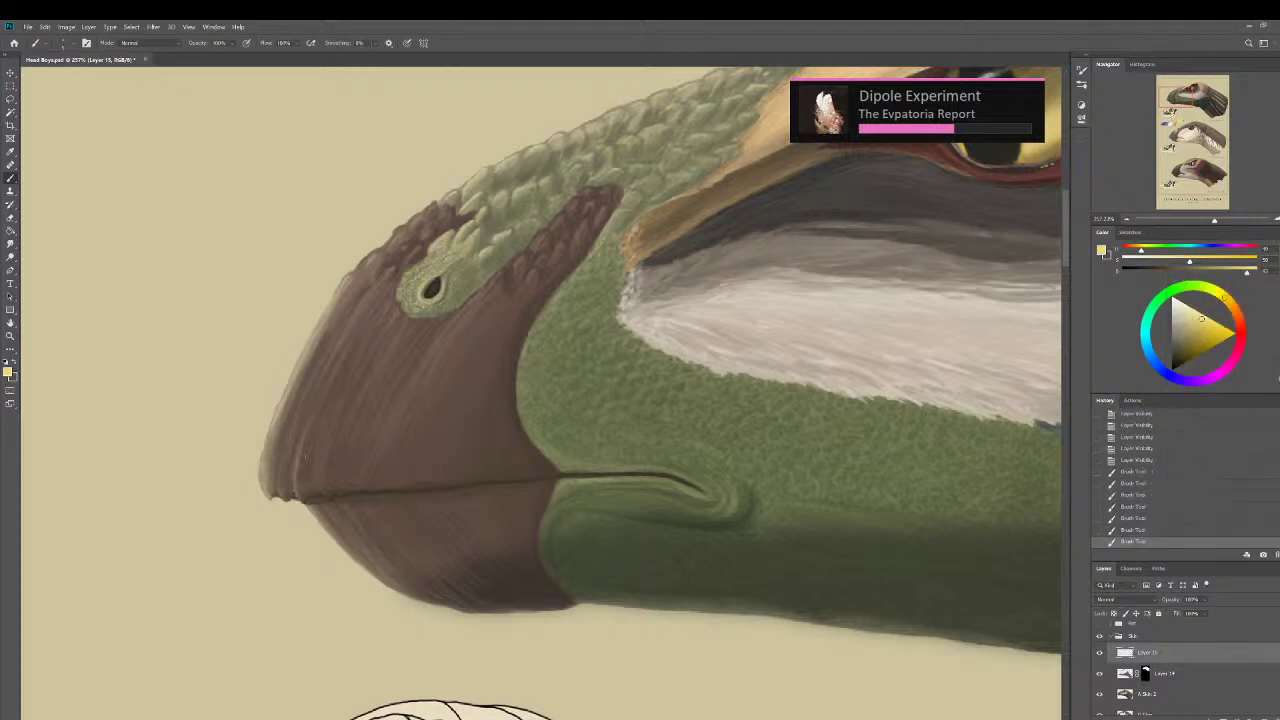
Undo the last several highlight strokes on the beak and hide Layer 15 to compare.
key(ctrl+z)
key(ctrl+z)
key(ctrl+z)
key(ctrl+z)
key(ctrl+z)
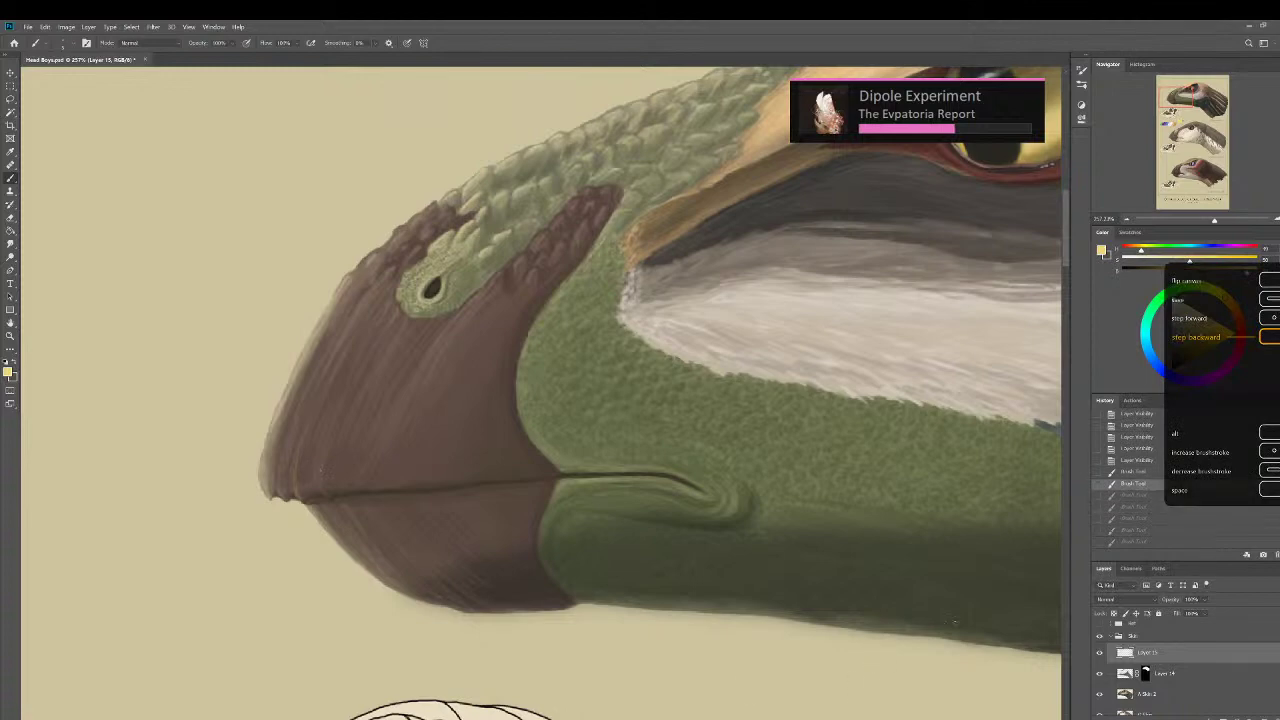
click(1100, 654)
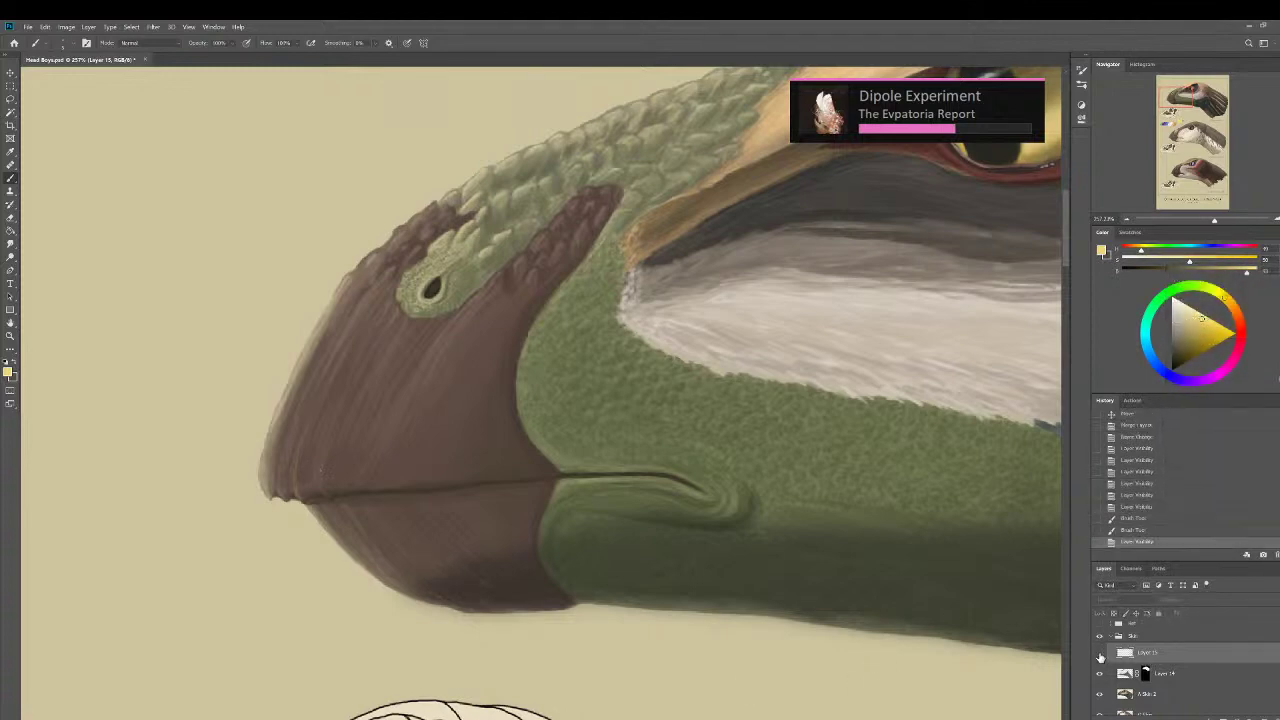
Show Layer 15 and rename it L D, and rename Layer 14 beneath it as S.
click(1100, 654)
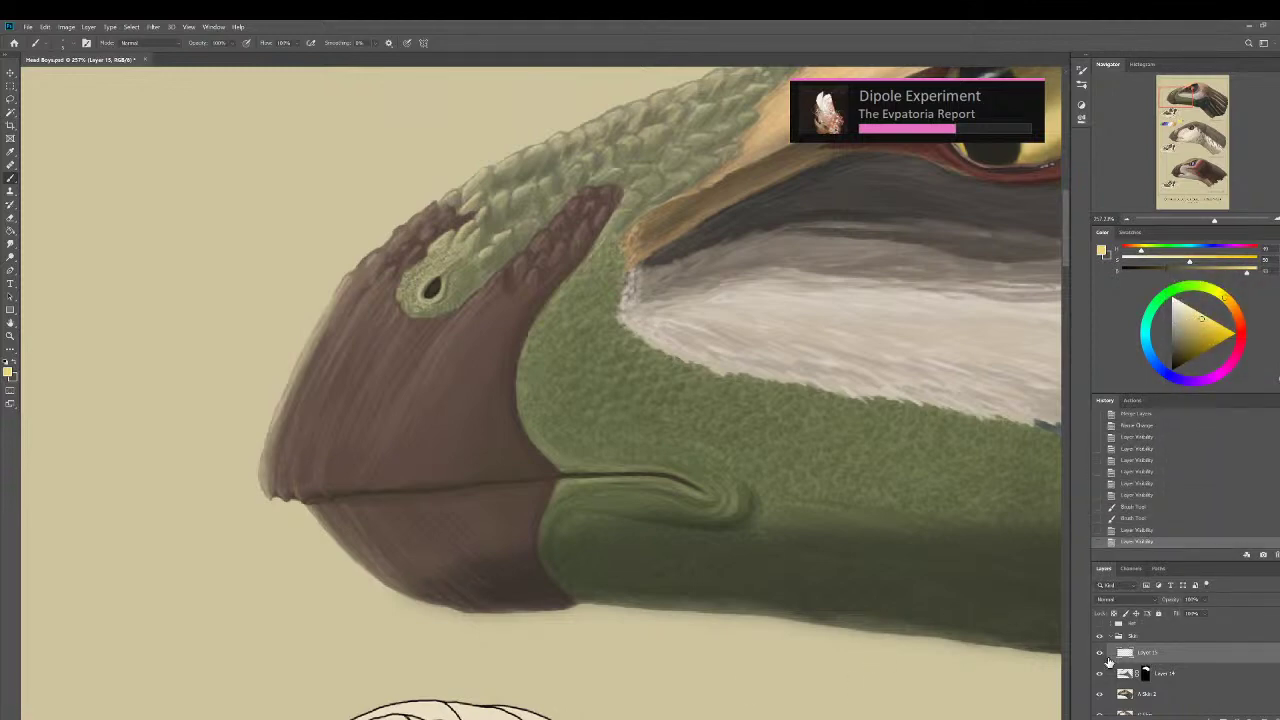
double_click(1147, 651)
text(LG)
key(Return)
click(1160, 673)
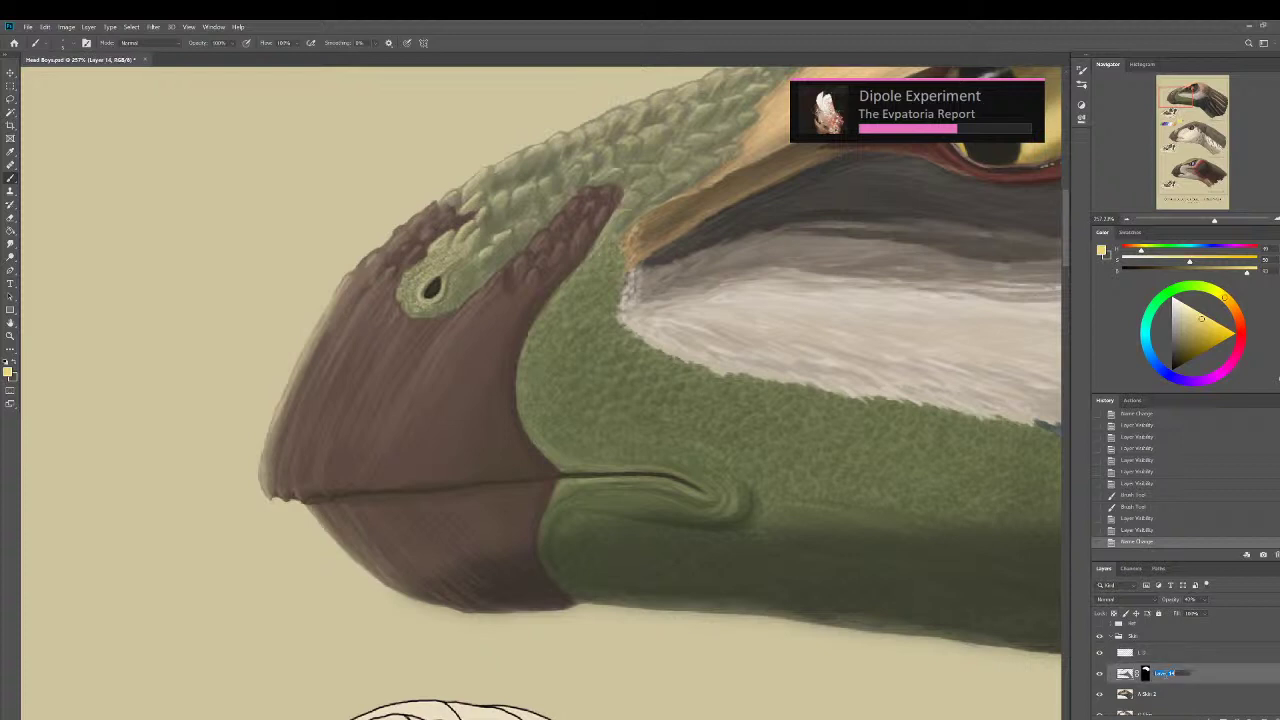
double_click(1160, 673)
text(S)
key(Return)
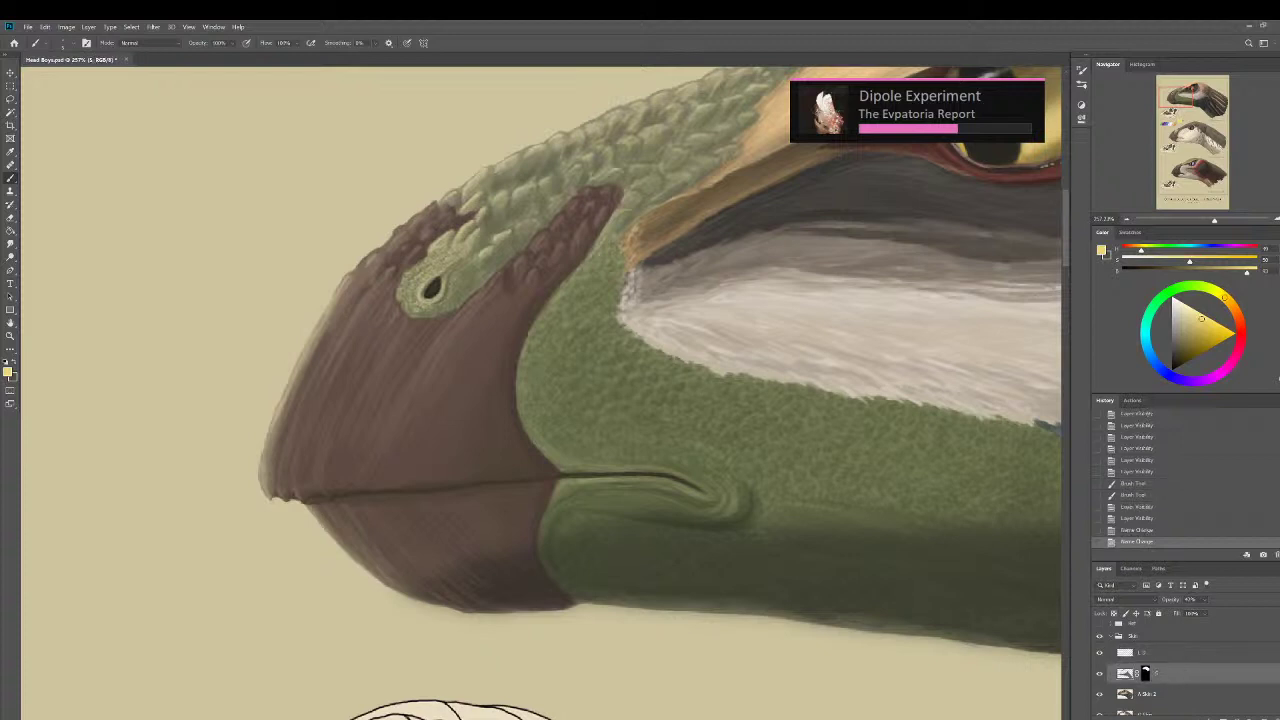
drag(347, 279, 342, 286)
drag(348, 280, 343, 290)
drag(347, 284, 342, 291)
drag(347, 285, 342, 294)
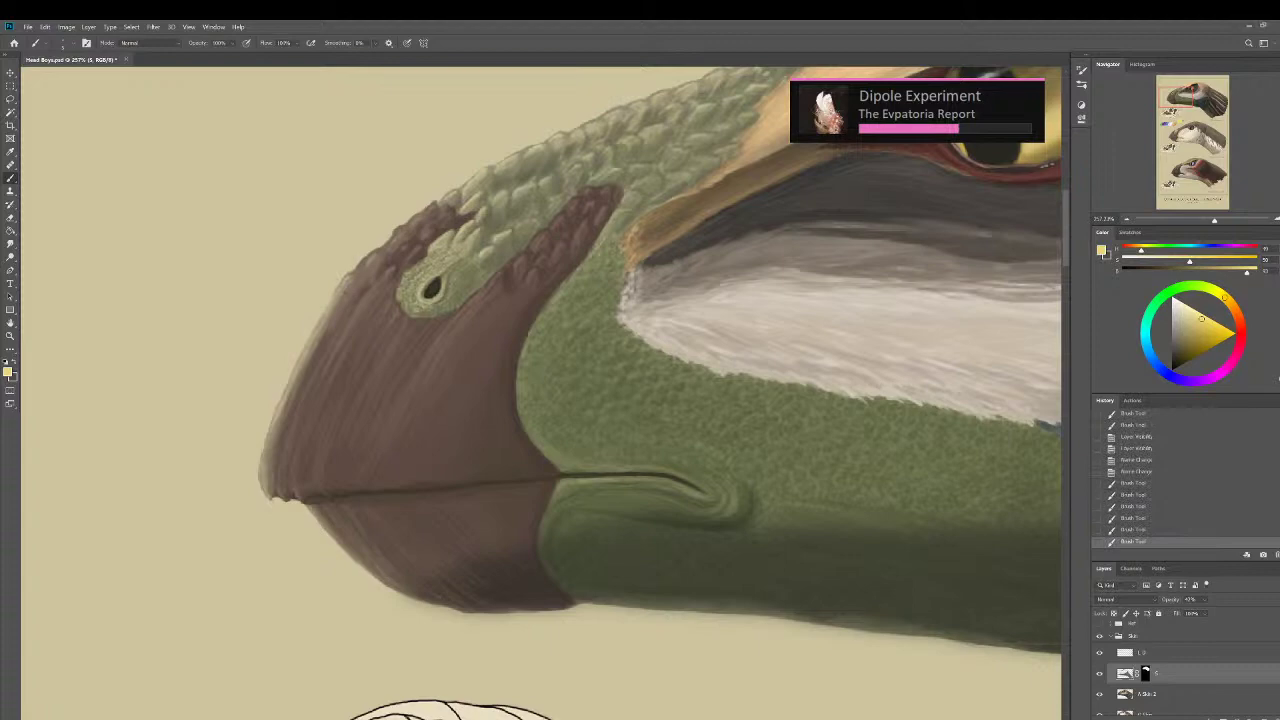
click(1138, 471)
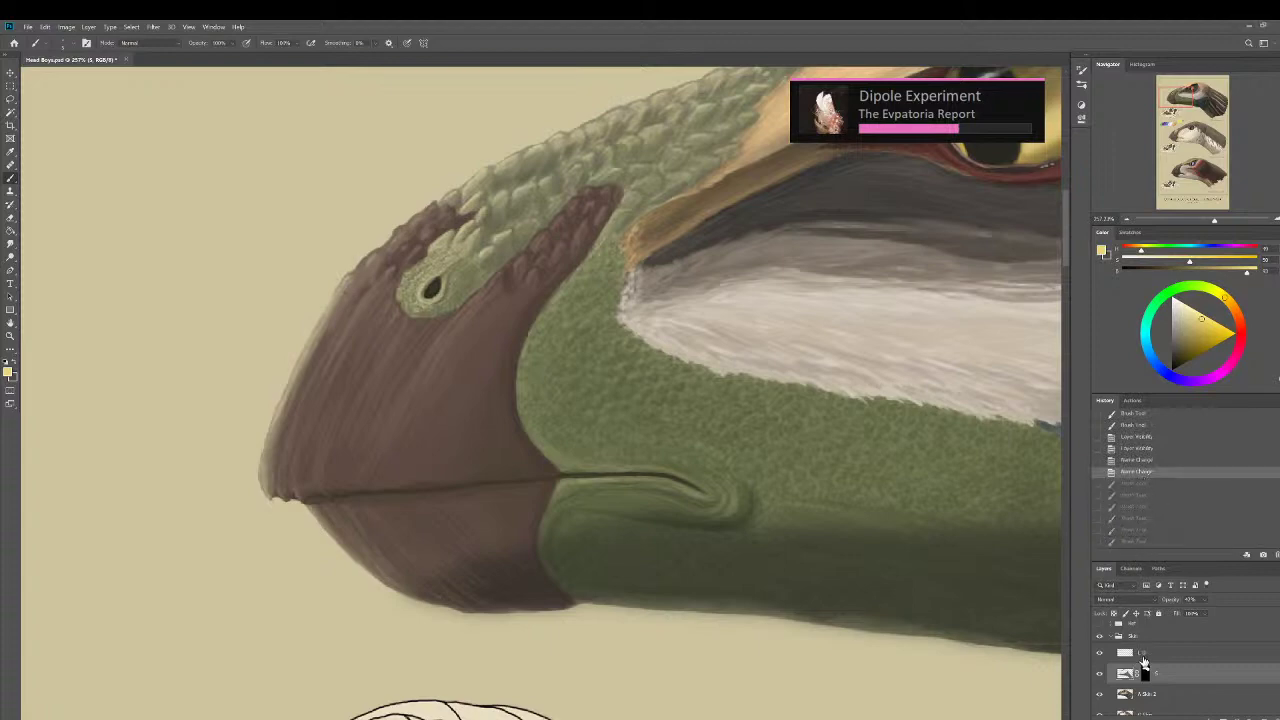
On the L D layer, paint fine light-yellow highlights along the front edge of the upper beak and the dark snout scales above it.
click(1143, 653)
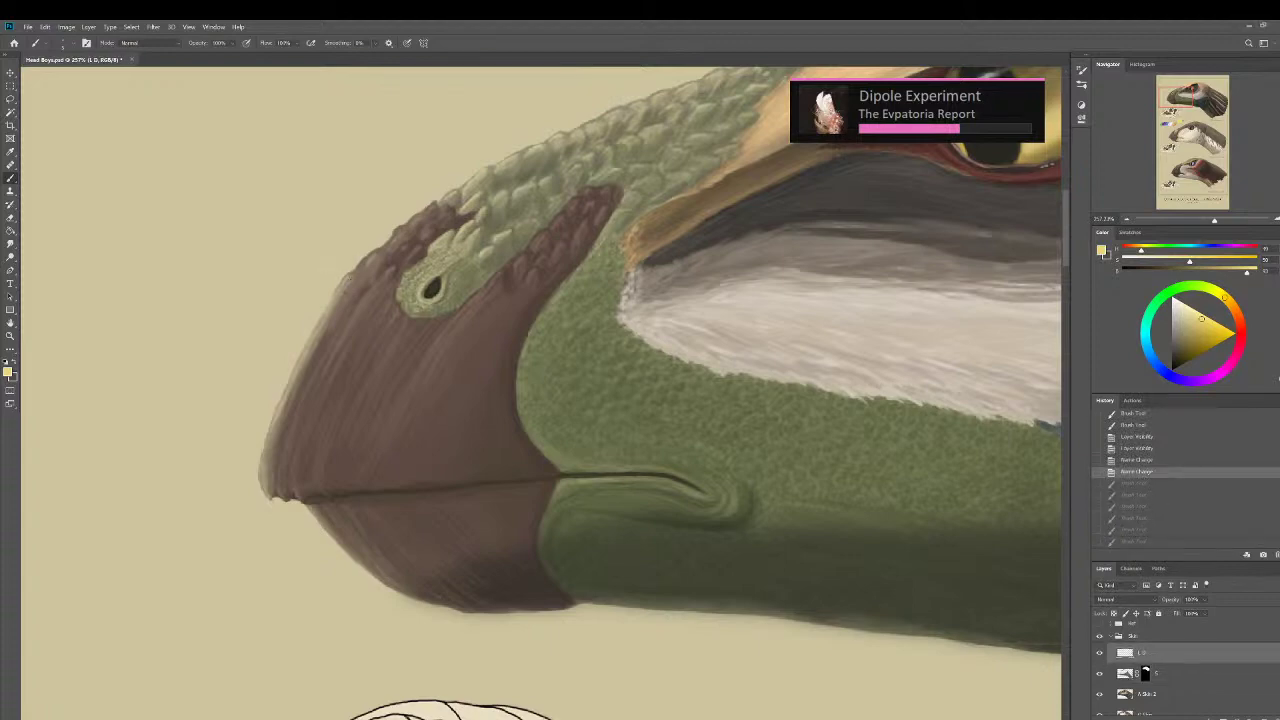
drag(346, 280, 341, 288)
drag(342, 285, 337, 293)
drag(338, 291, 329, 305)
drag(330, 303, 321, 318)
drag(322, 316, 317, 325)
drag(318, 323, 313, 332)
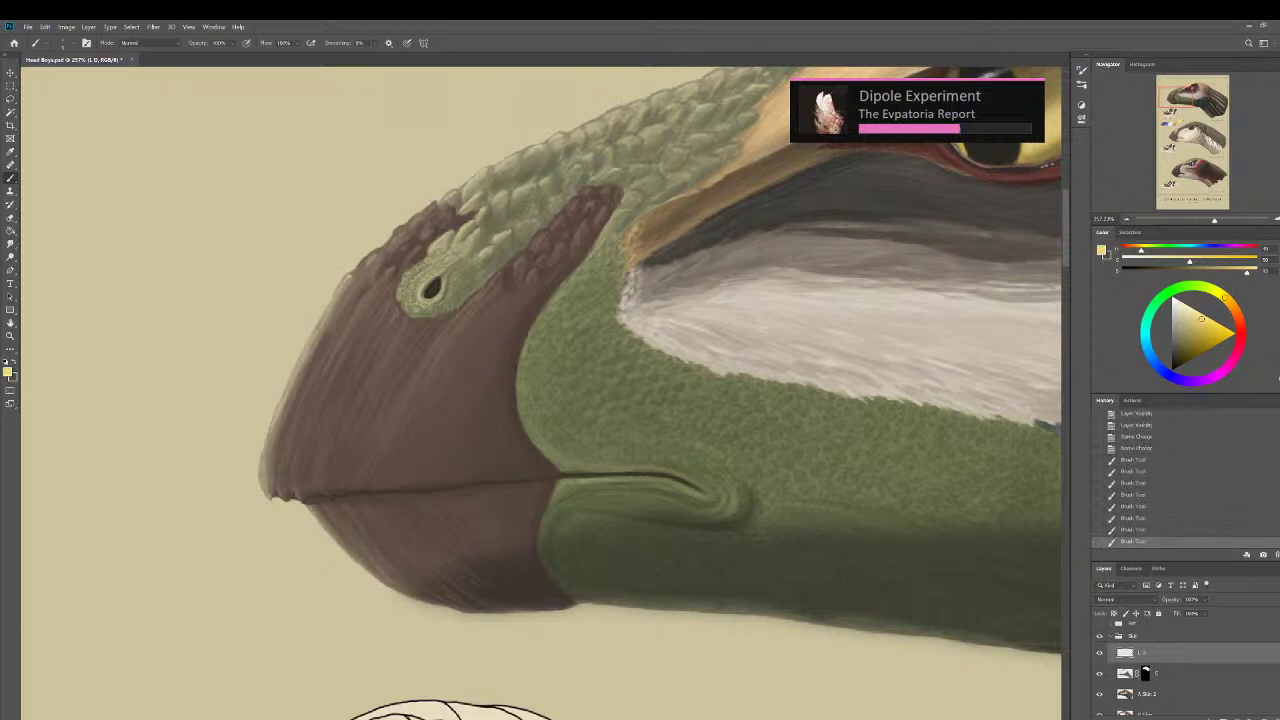
drag(374, 258, 369, 264)
drag(379, 254, 411, 223)
drag(425, 233, 434, 225)
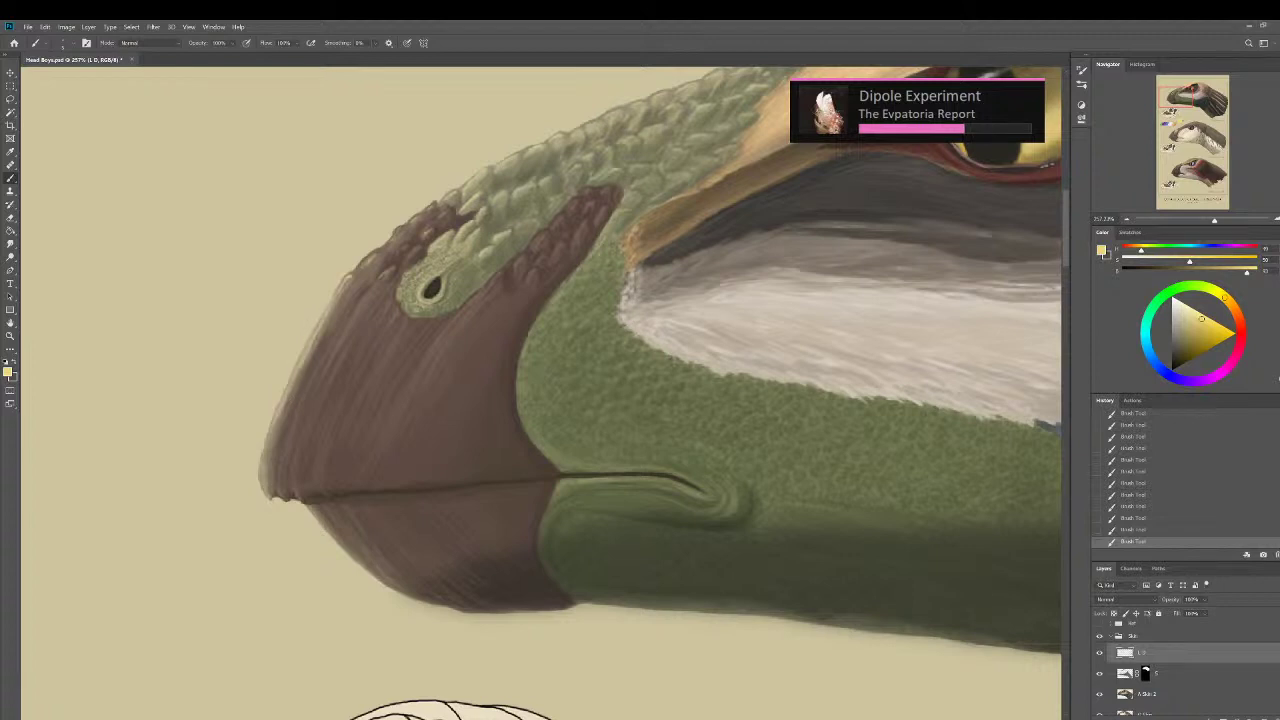
Test fine highlight strokes near the tip of the upper beak, undoing the unwanted ones.
drag(279, 476, 279, 468)
key(ctrl+alt+z)
key(ctrl+alt+z)
key(ctrl+alt+z)
key(ctrl+alt+z)
key(ctrl+alt+z)
key(ctrl+alt+z)
drag(325, 466, 346, 391)
key(ctrl+alt+z)
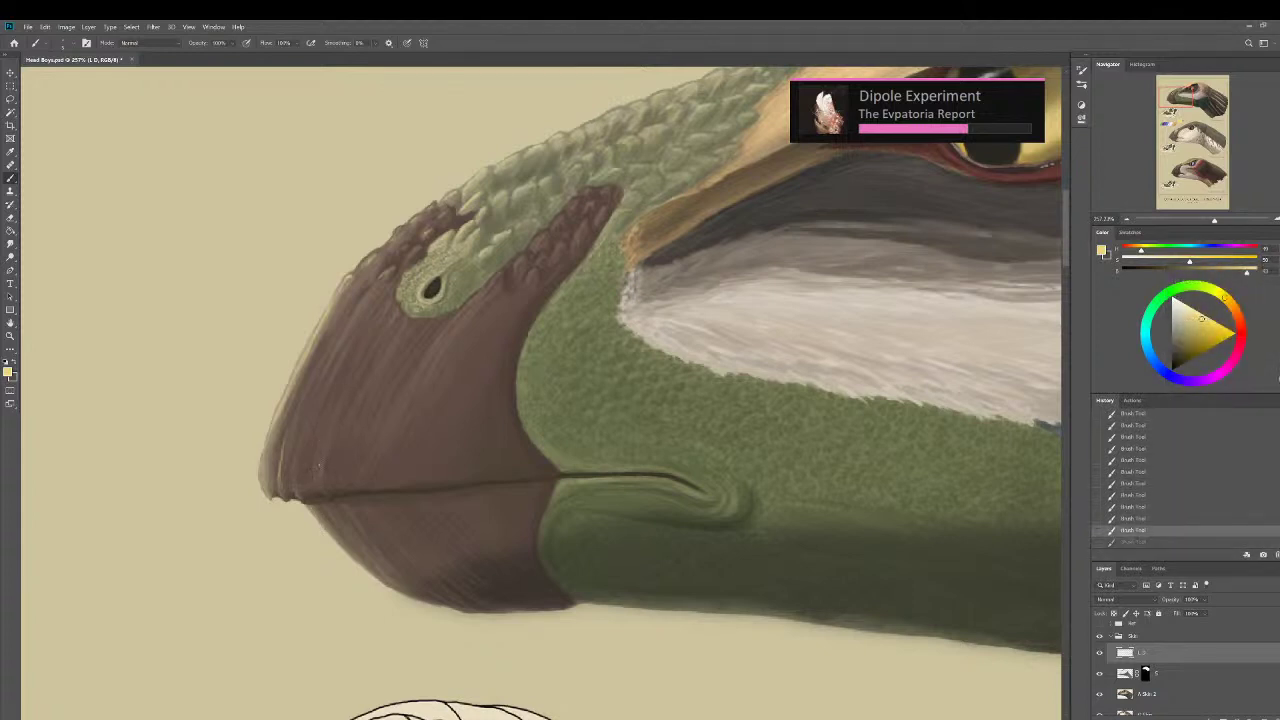
Paint a thin highlight streak up the beak from above the mouth line, undoing and redoing it to compare.
drag(326, 447, 348, 390)
scroll(350, 437, down, 1)
scroll(351, 437, down, 5)
key(ctrl+alt+z)
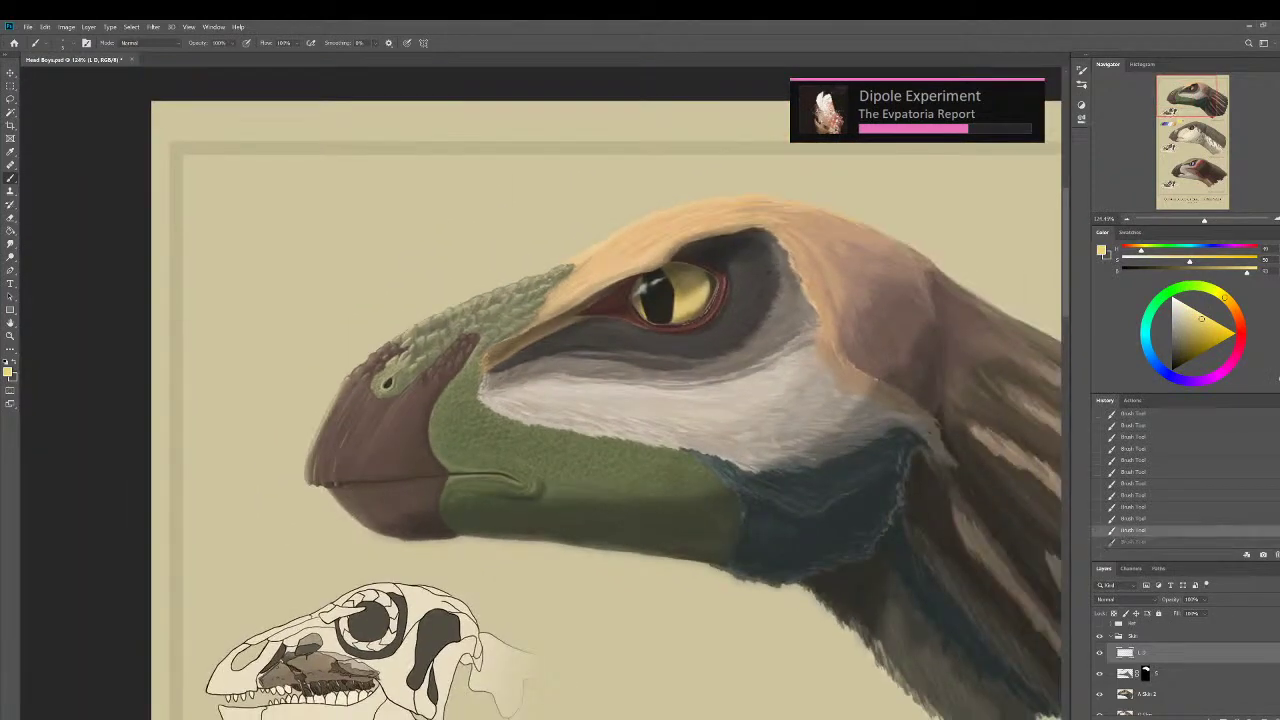
key(ctrl+shift+z)
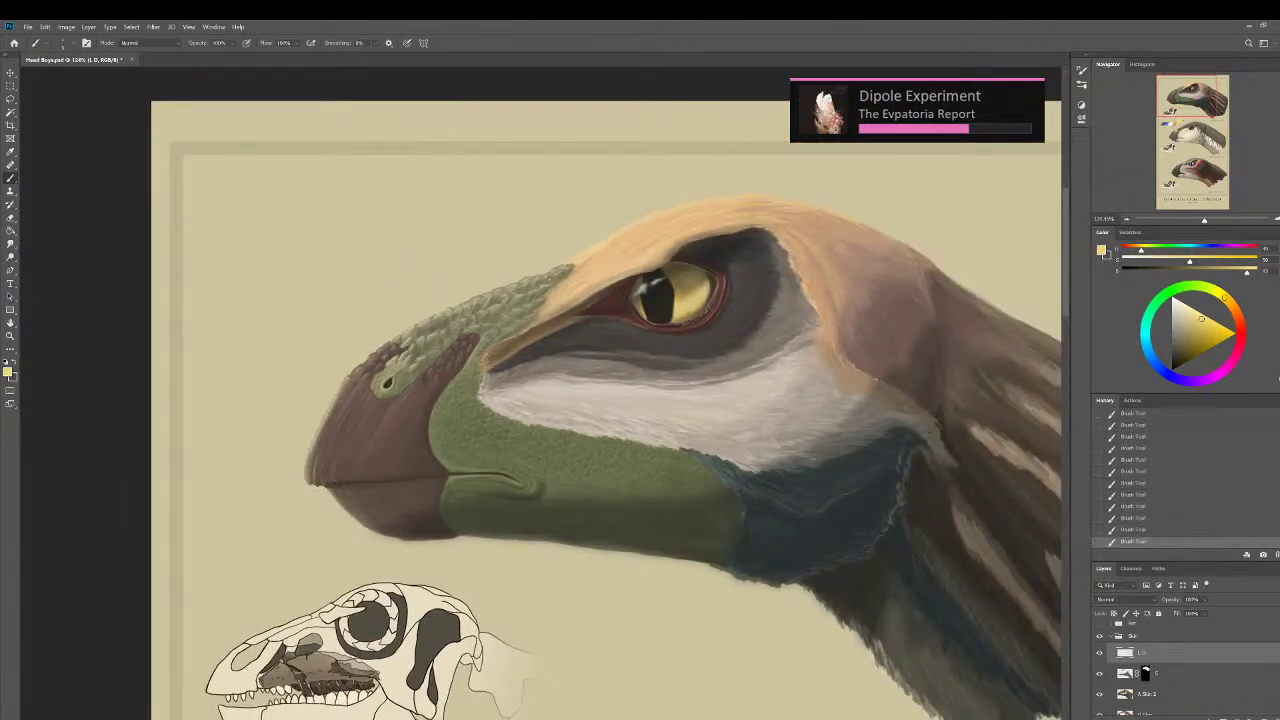
Add a short light-yellow highlight to the Atlascopcosaurus eye, undoing and redoing the last strokes to compare.
scroll(708, 250, up, 4)
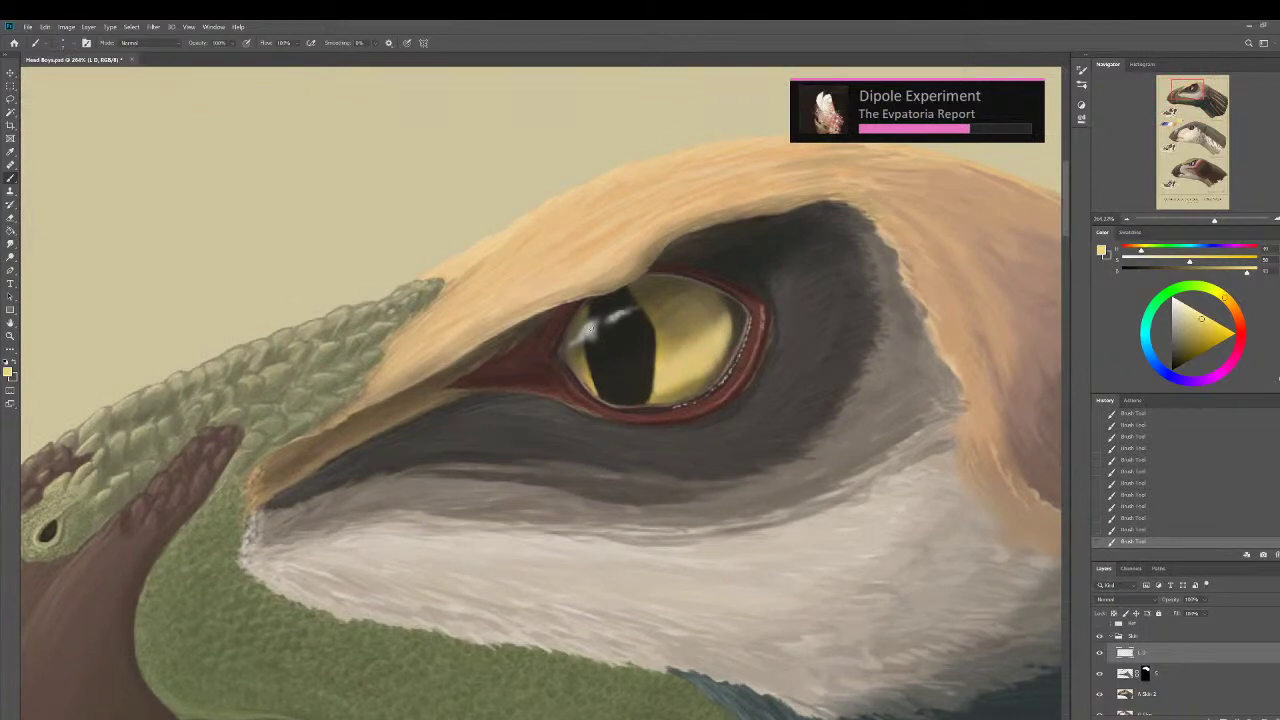
drag(588, 328, 600, 322)
ctrl+drag(464, 421, 387, 428)
scroll(320, 478, up, 4)
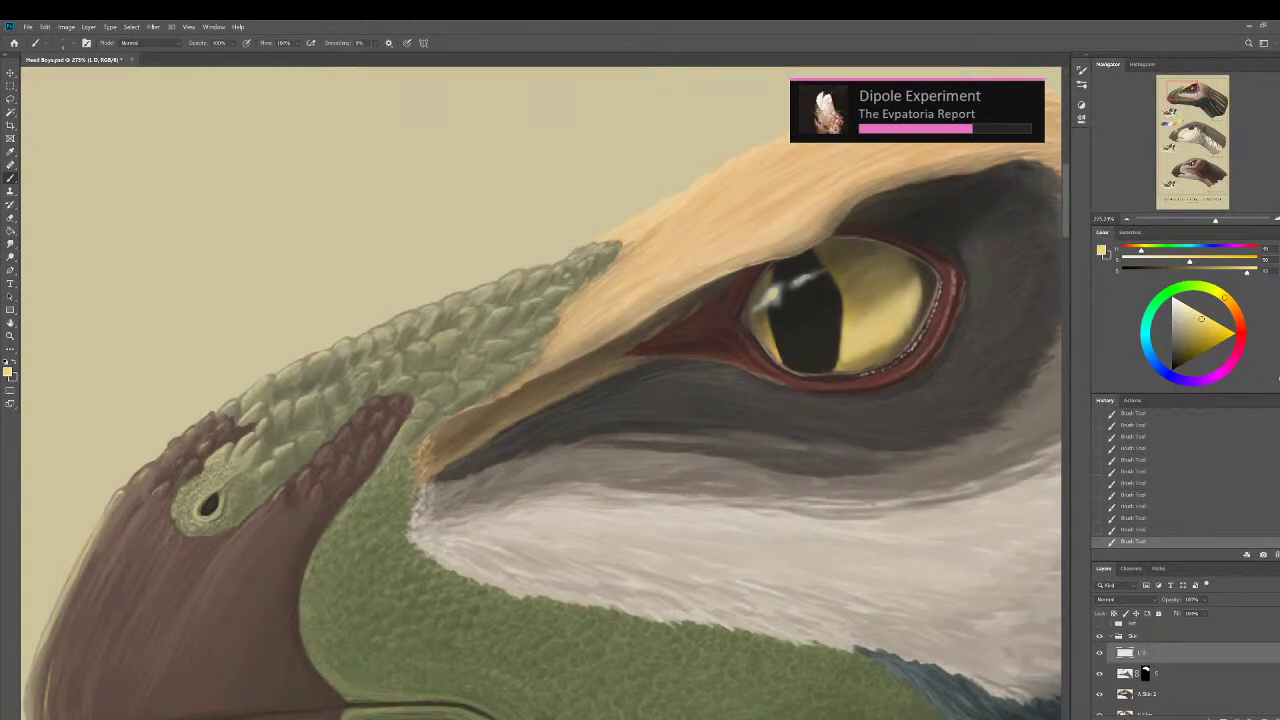
key(ctrl+z)
key(ctrl+z)
key(ctrl+shift+z)
key(ctrl+shift+z)
scroll(648, 437, down, 4)
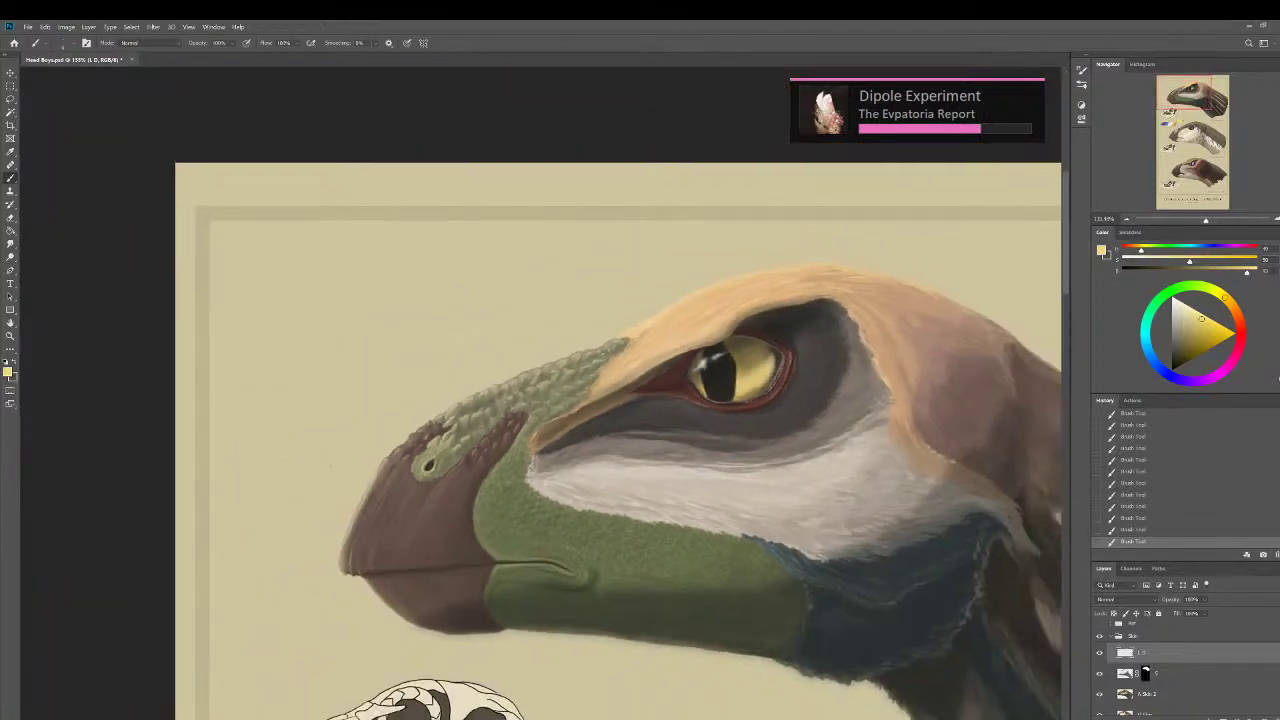
Soften the eye highlight with the Smudge tool and return to the Brush tool.
click(11, 243)
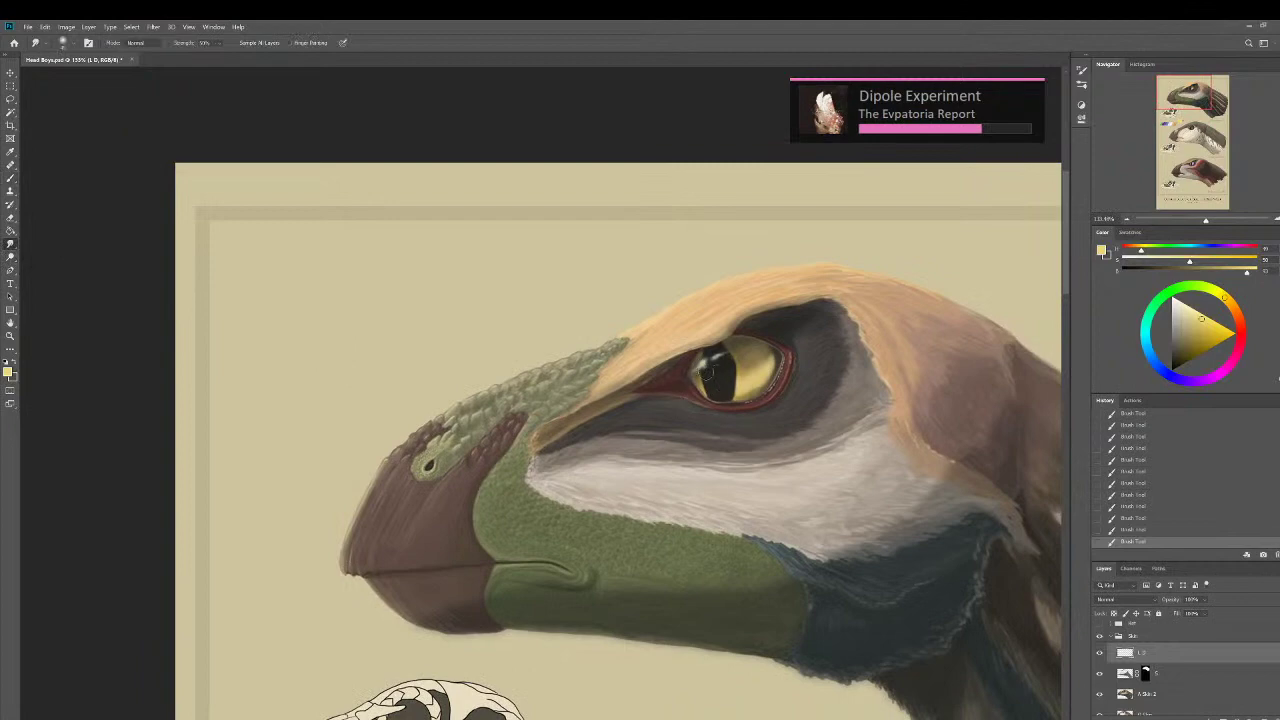
click(705, 363)
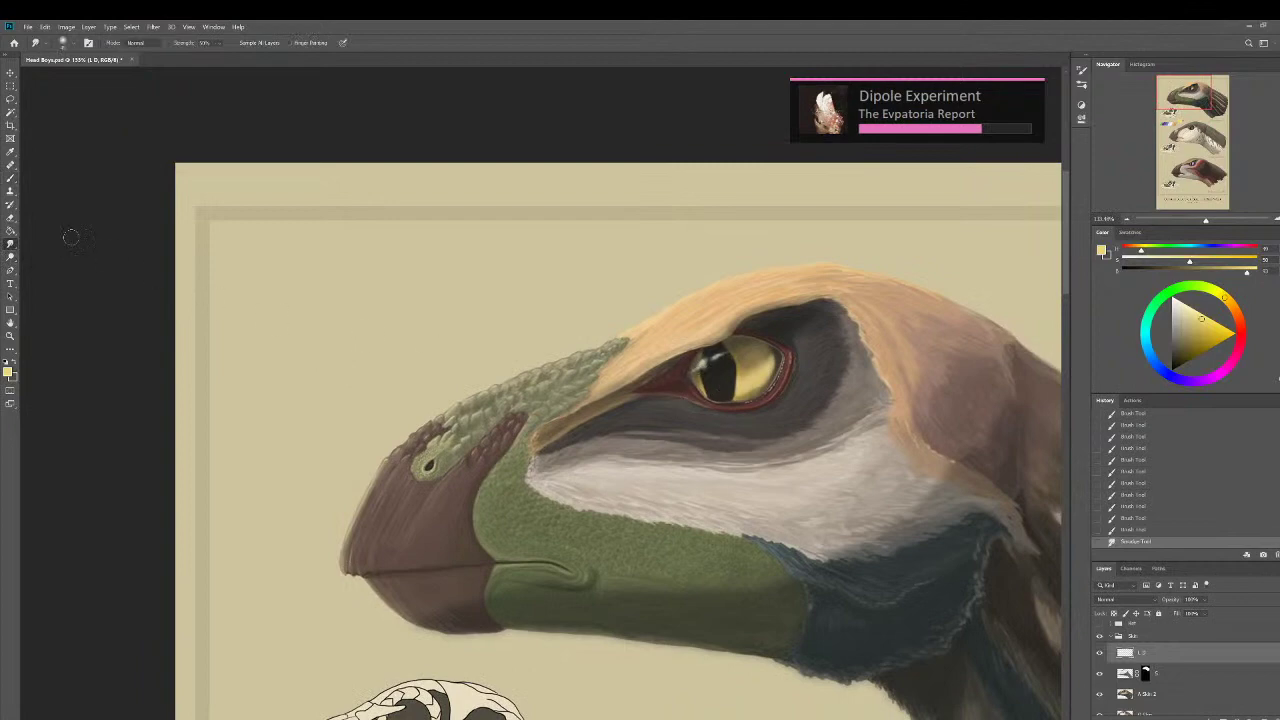
click(11, 178)
Toggle the L D layer's visibility several times to compare the head with and without highlights on the whole poster.
scroll(512, 630, down, 5)
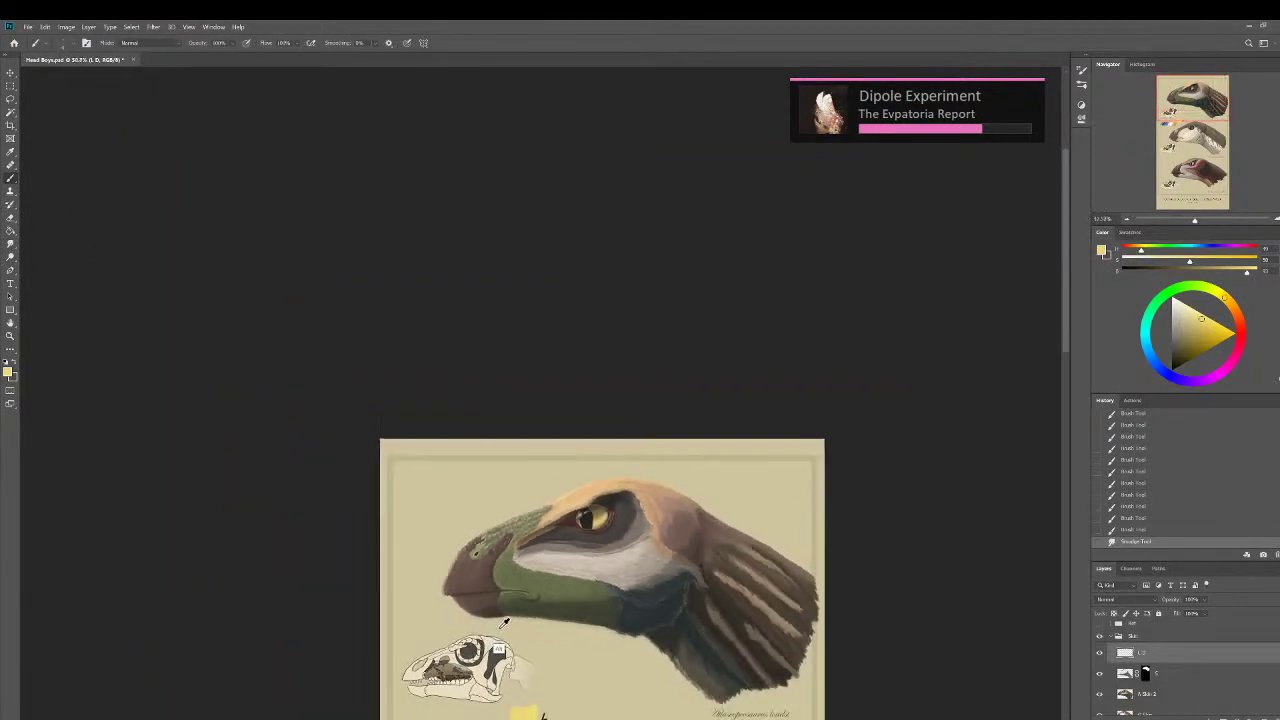
scroll(521, 646, down, 2)
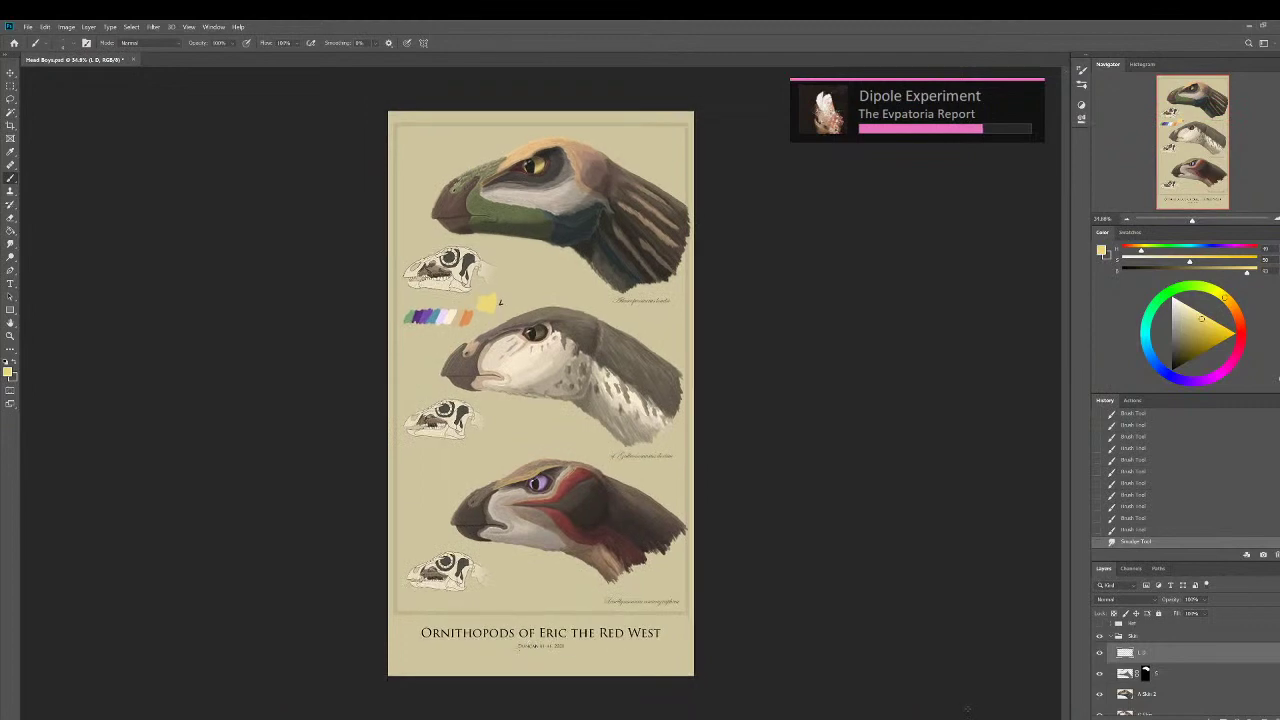
click(1100, 652)
click(1100, 652)
click(1100, 652)
click(1100, 654)
scroll(489, 204, up, 15)
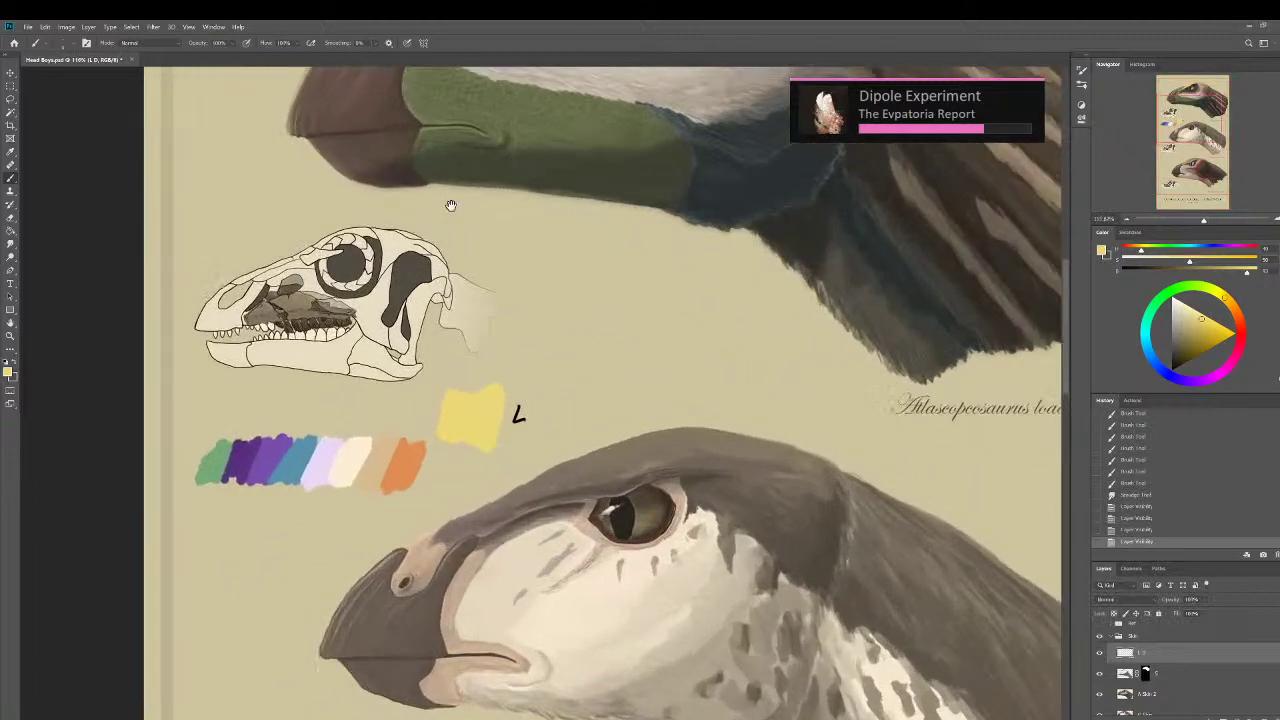
drag(449, 206, 466, 350)
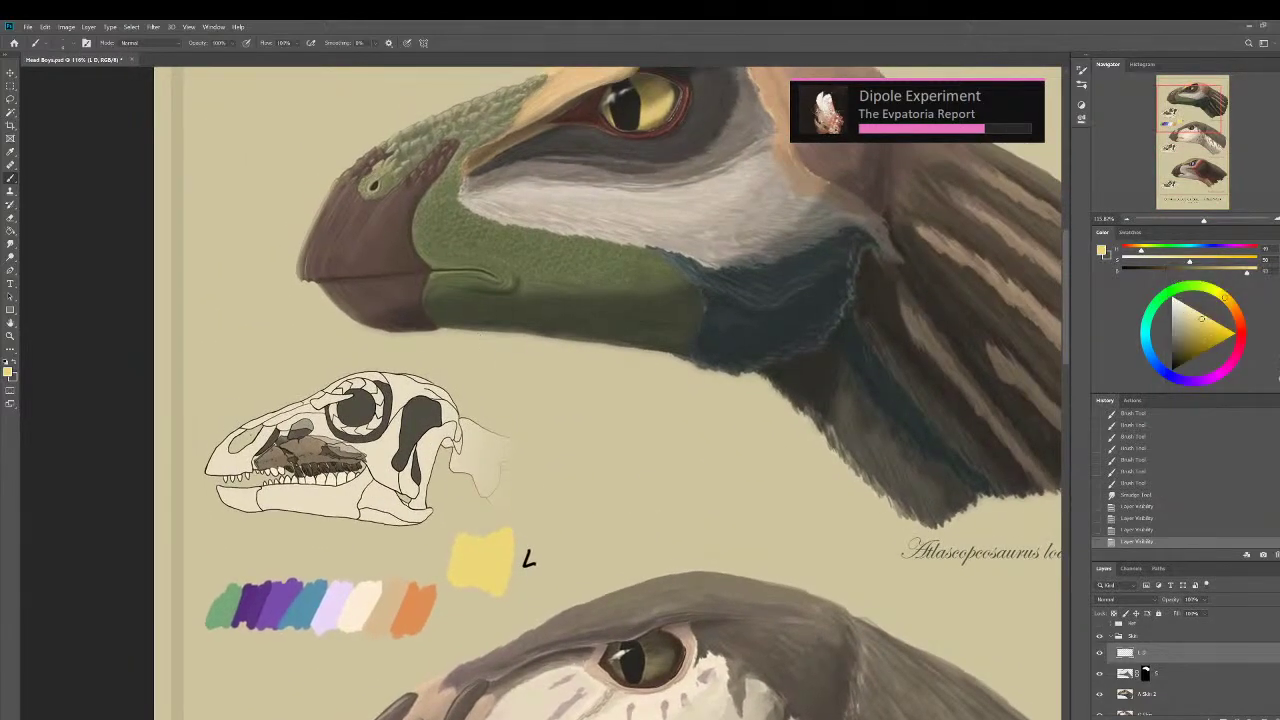
Group the L D, S and A Skin 2 layers and name the group Atlas.
scroll(1146, 667, down, 2)
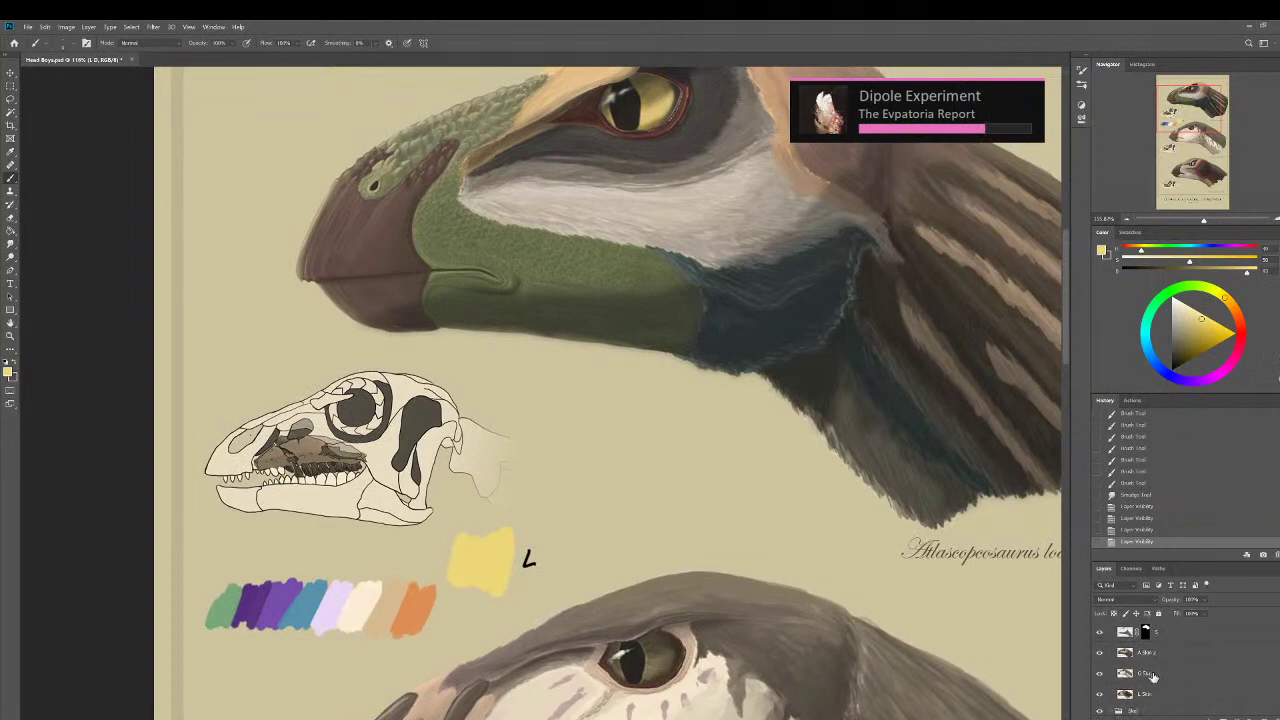
click(1150, 655)
scroll(1150, 655, up, 2)
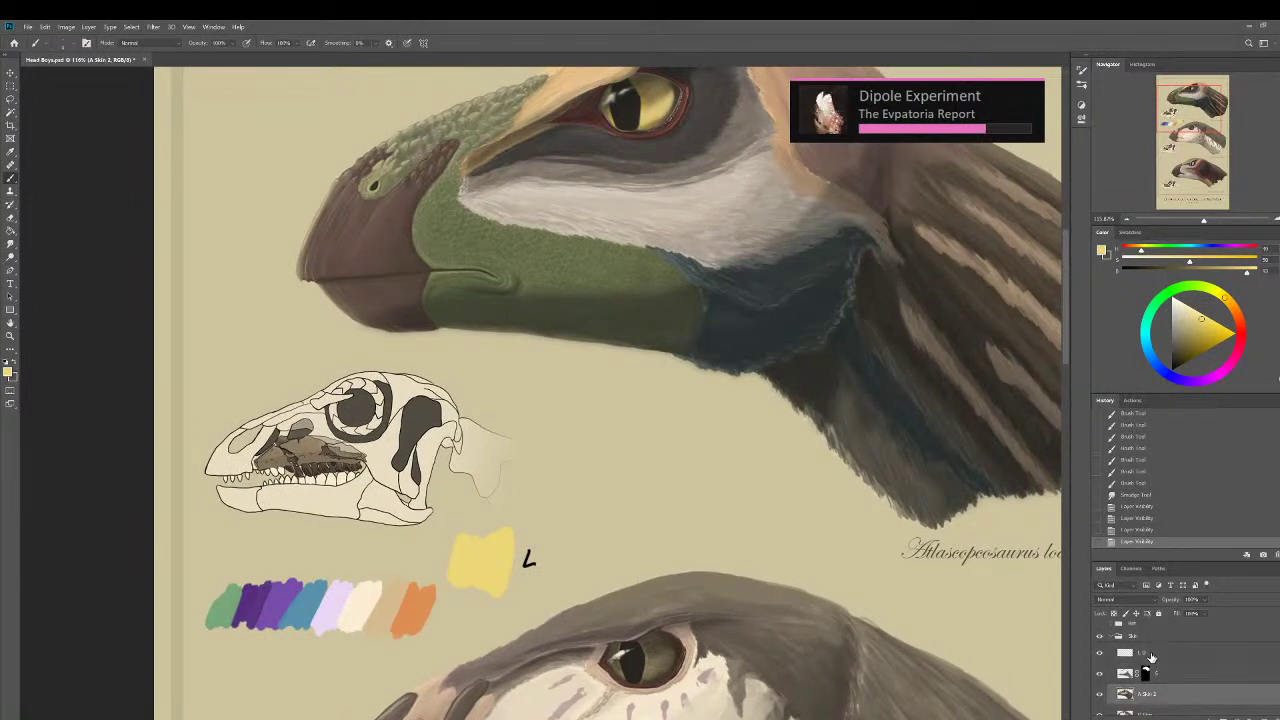
shift+click(1150, 655)
scroll(1150, 655, down, 1)
click(1227, 712)
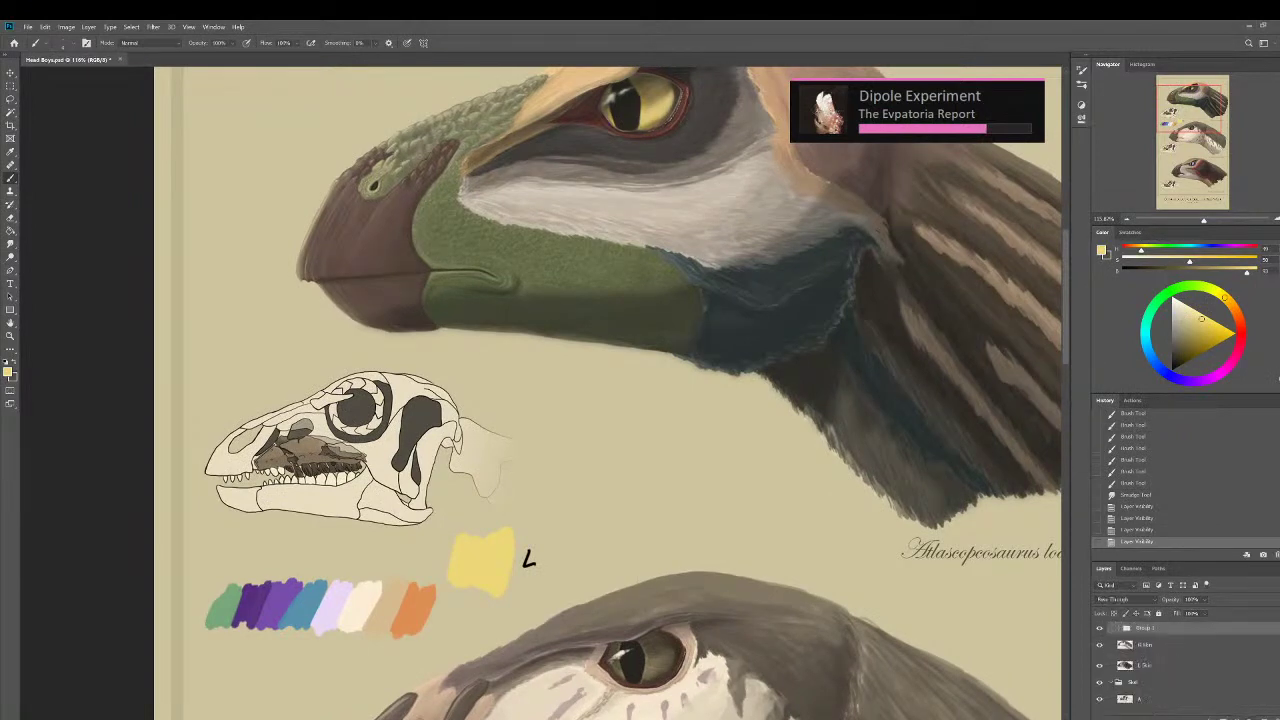
double_click(1145, 628)
text(A)
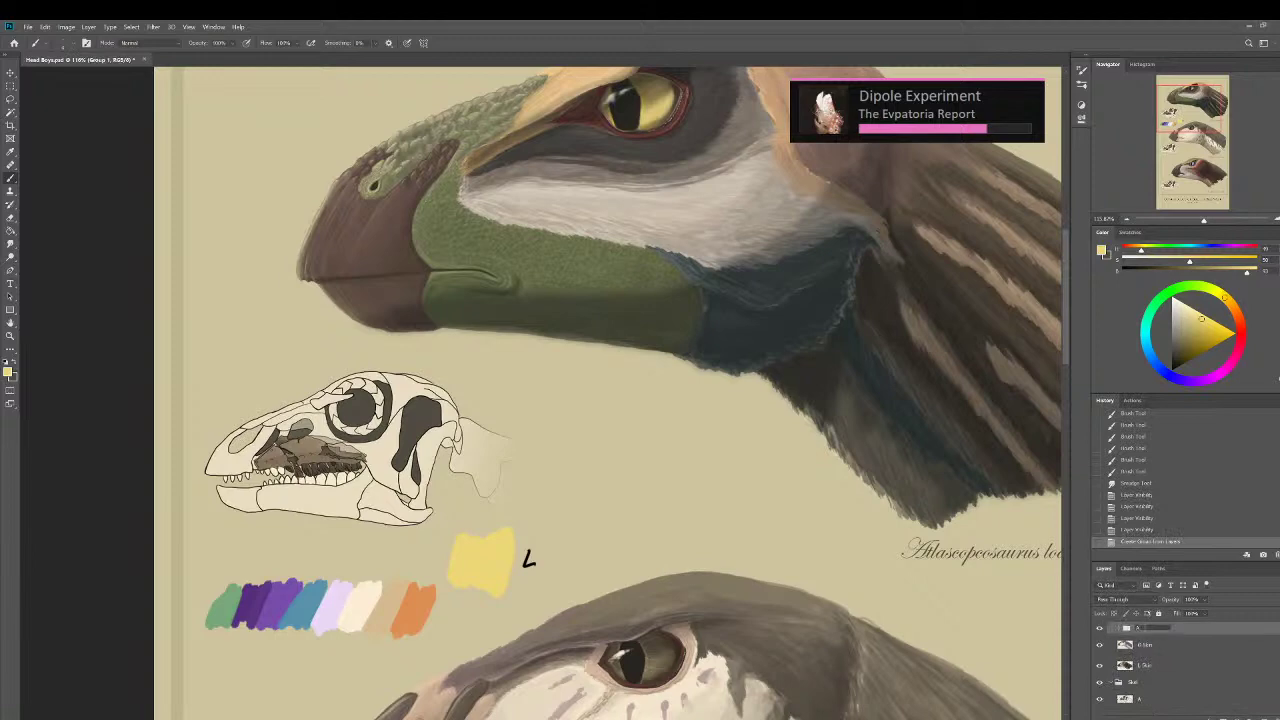
text(tlas)
key(Return)
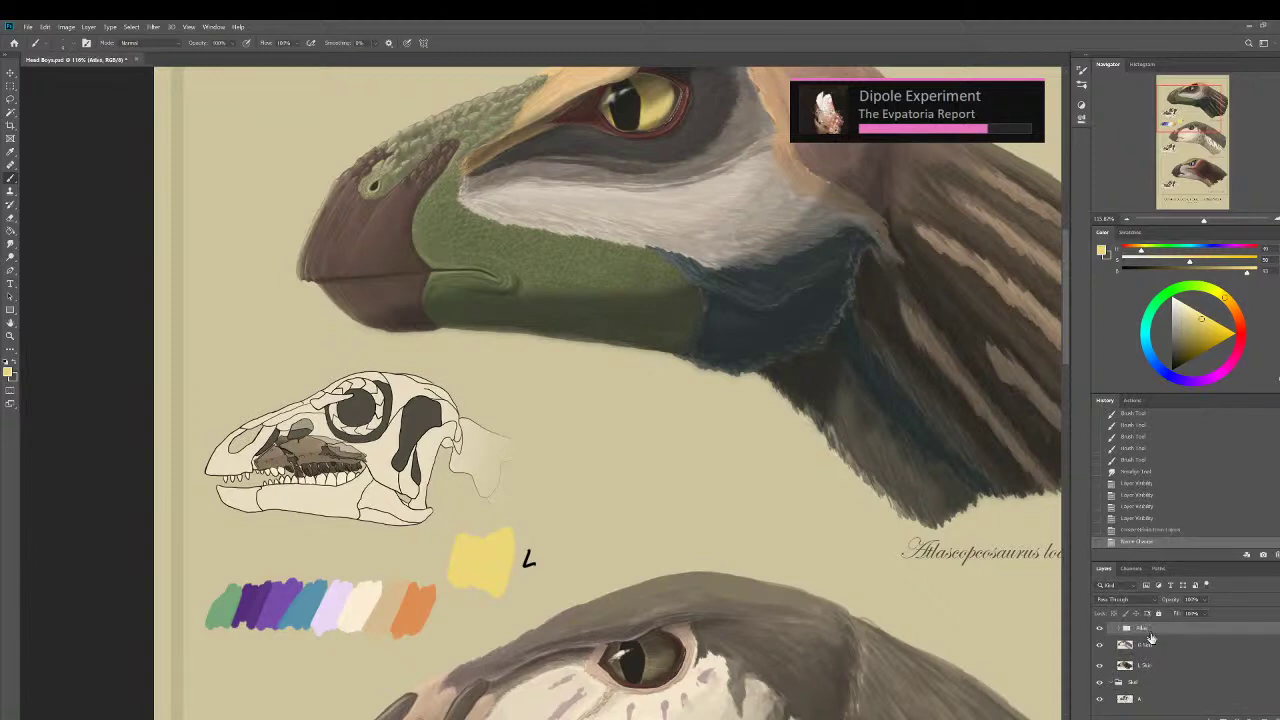
Create a new group named Galleon above the G Skin layer and move G Skin into it.
click(1147, 648)
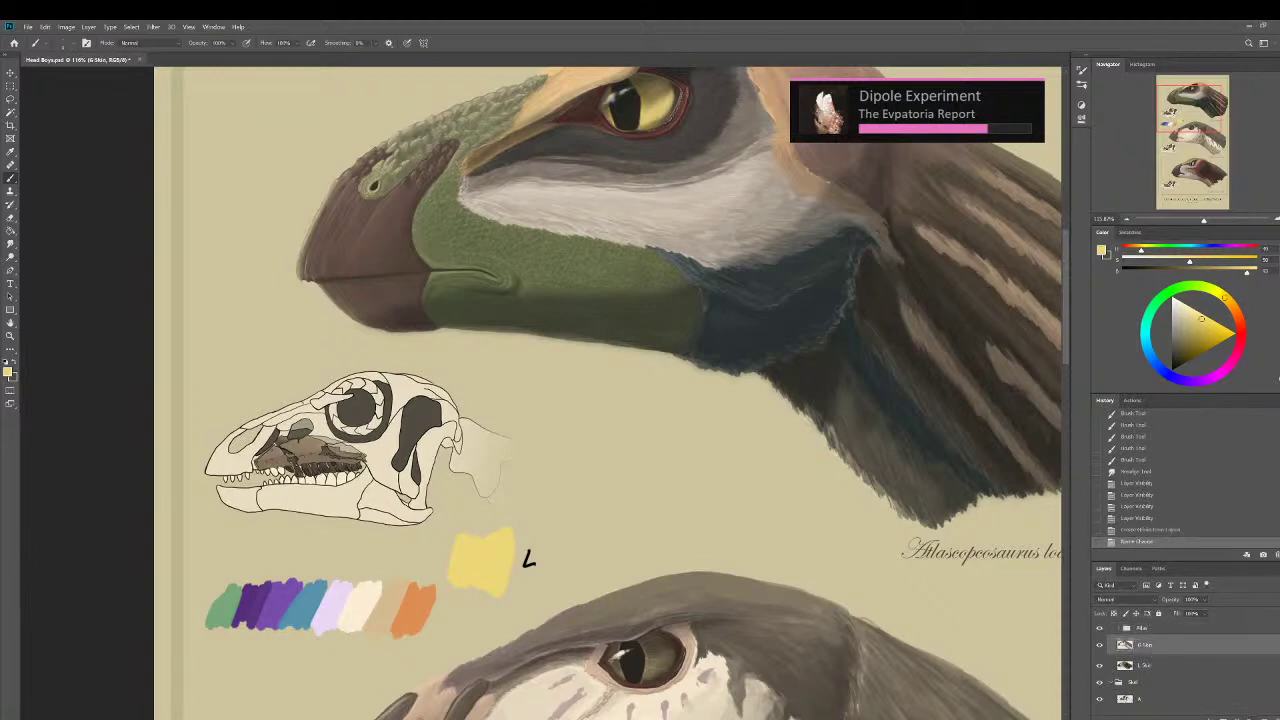
click(1249, 717)
double_click(1146, 642)
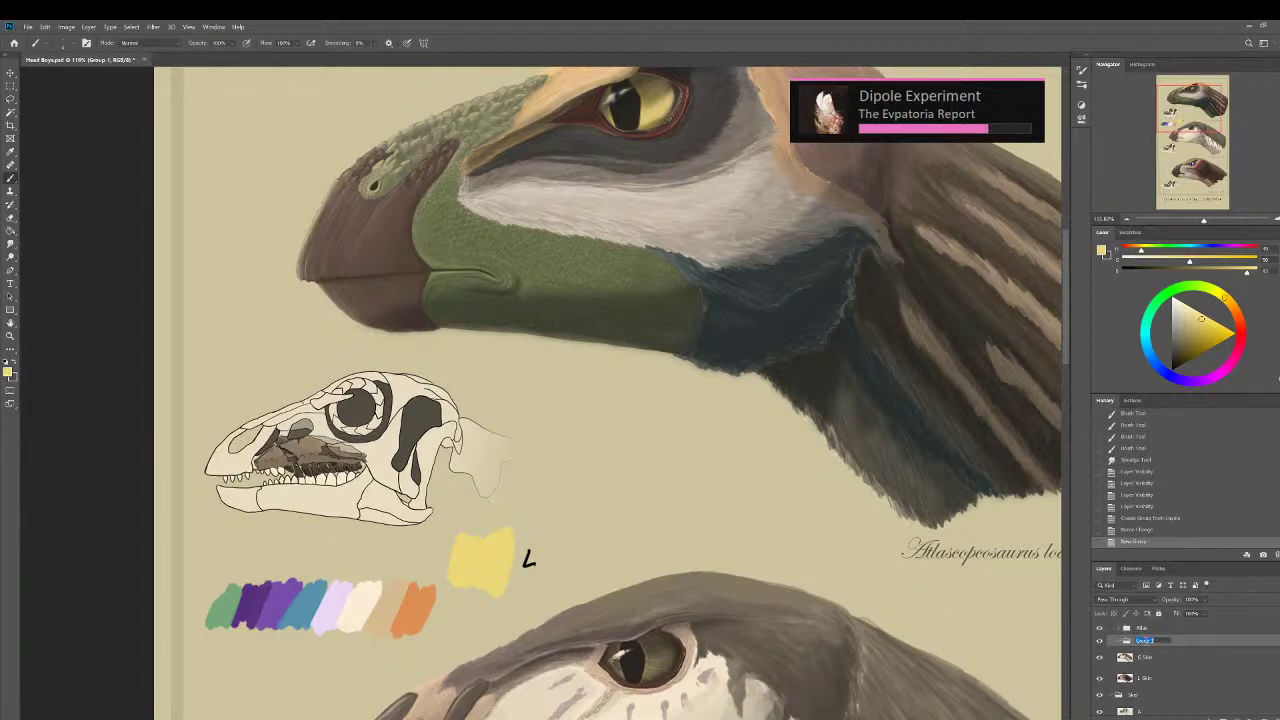
text(Gular)
key(Return)
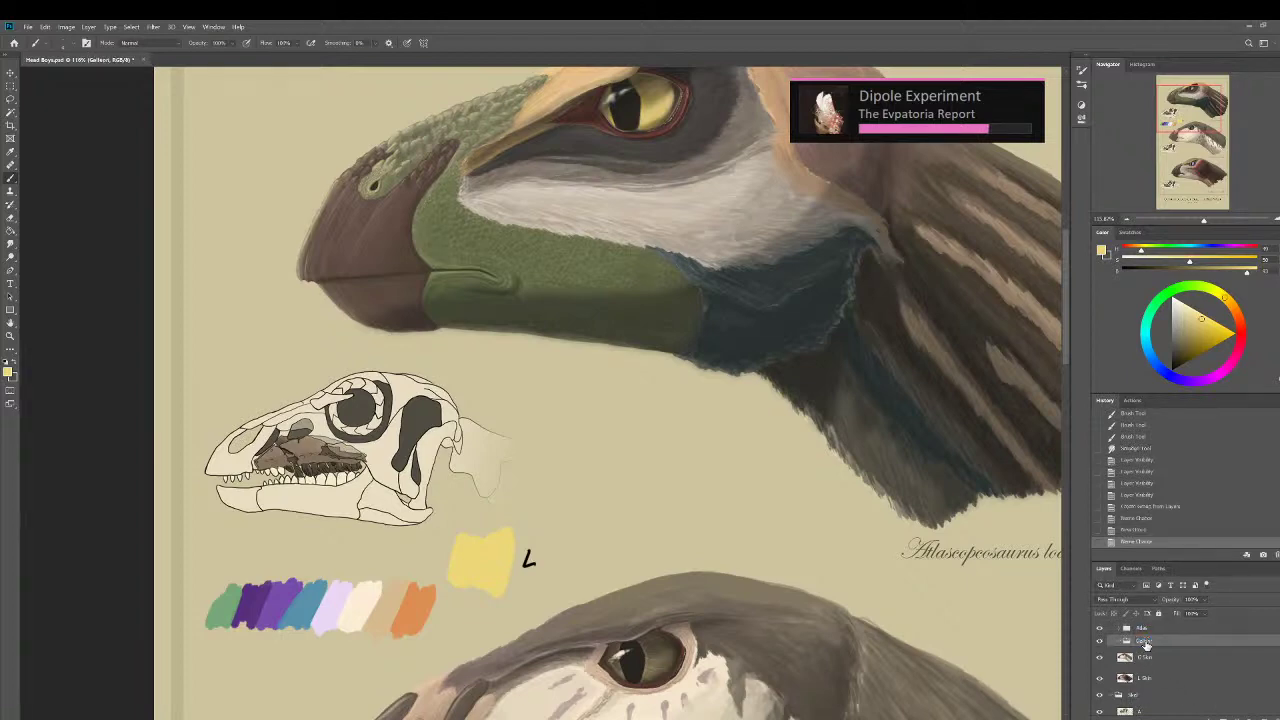
drag(1150, 658, 1122, 644)
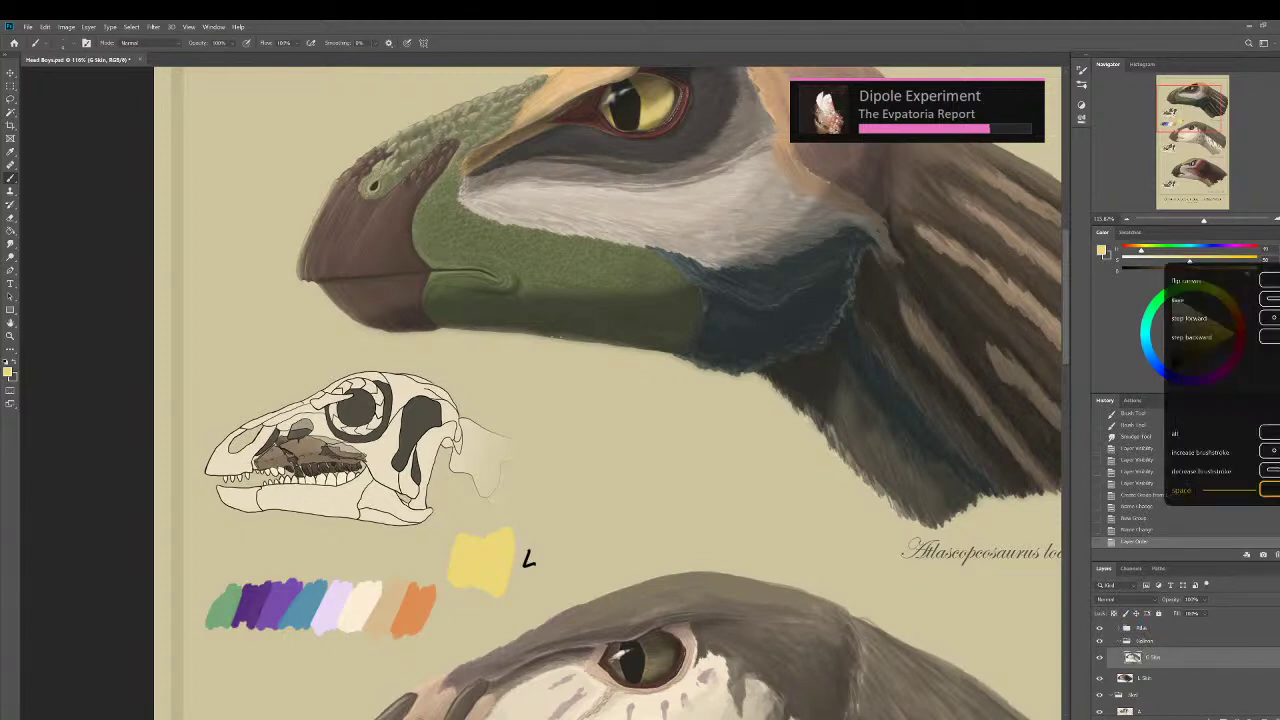
Review the Atlascopcosaurus head up close and from farther out.
drag(514, 286, 363, 392)
scroll(439, 517, down, 1)
drag(397, 497, 538, 432)
scroll(566, 363, up, 1)
scroll(471, 419, down, 2)
scroll(474, 421, down, 1)
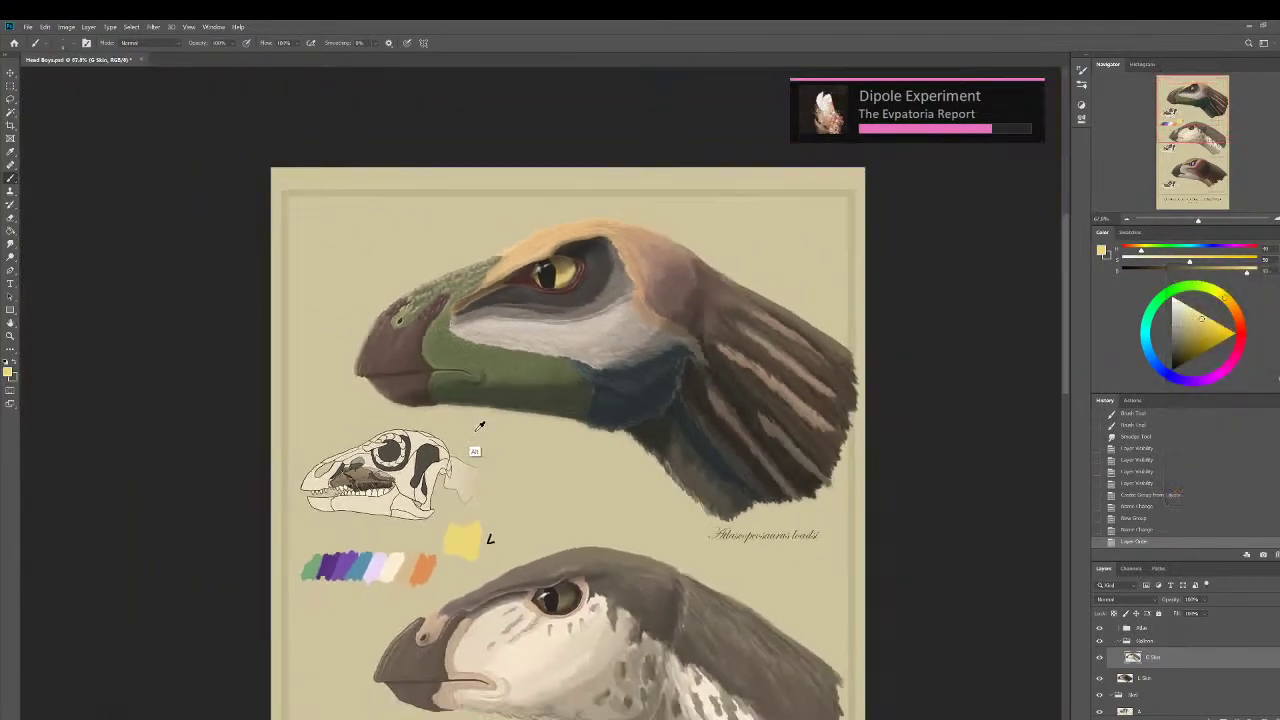
scroll(430, 364, up, 2)
scroll(450, 368, up, 1)
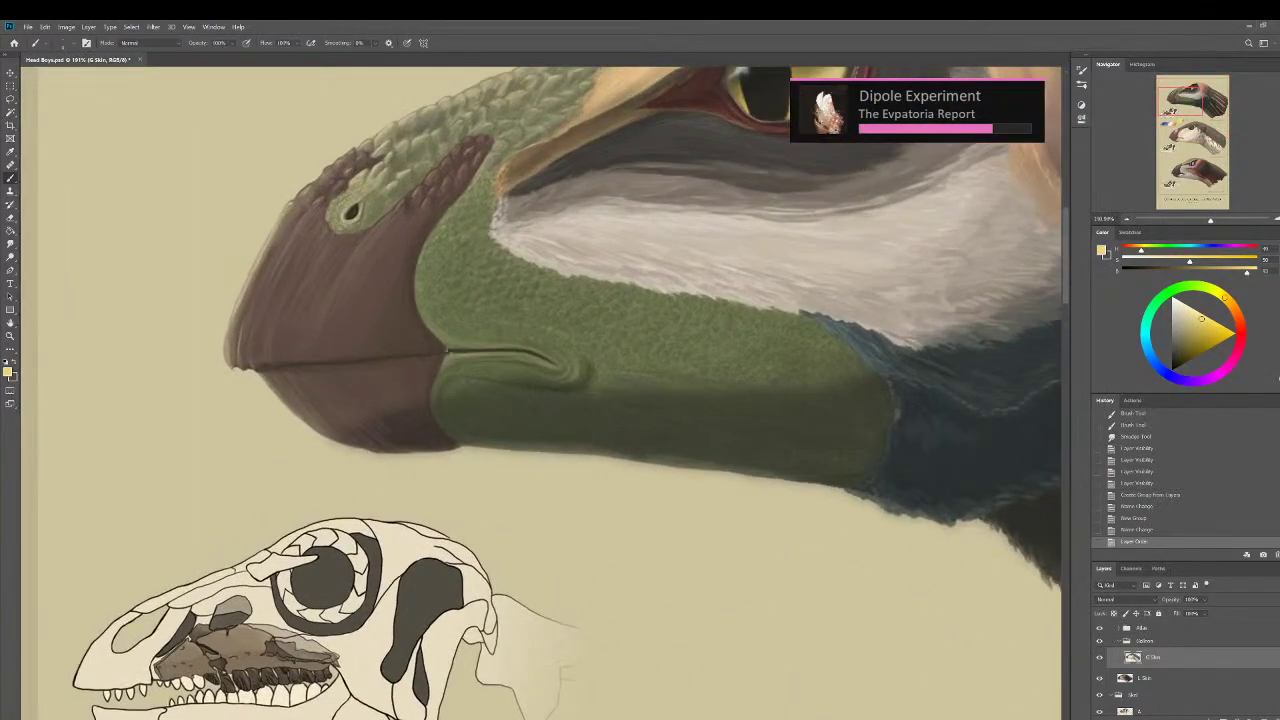
scroll(455, 370, down, 2)
Paint short feather strokes in sampled beige and grey-brown tones along the lower front of the Galleonosaurus dorisae neck.
drag(490, 660, 397, 294)
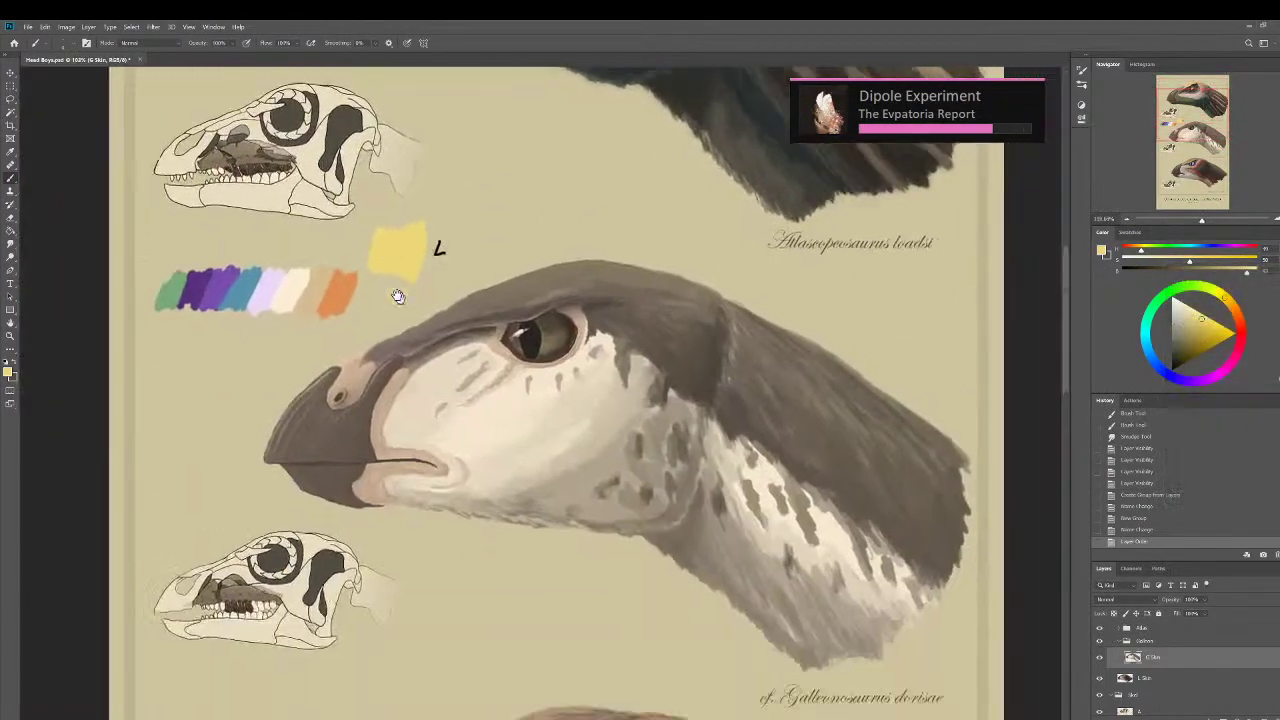
drag(397, 250, 429, 291)
scroll(379, 503, up, 2)
scroll(378, 502, up, 2)
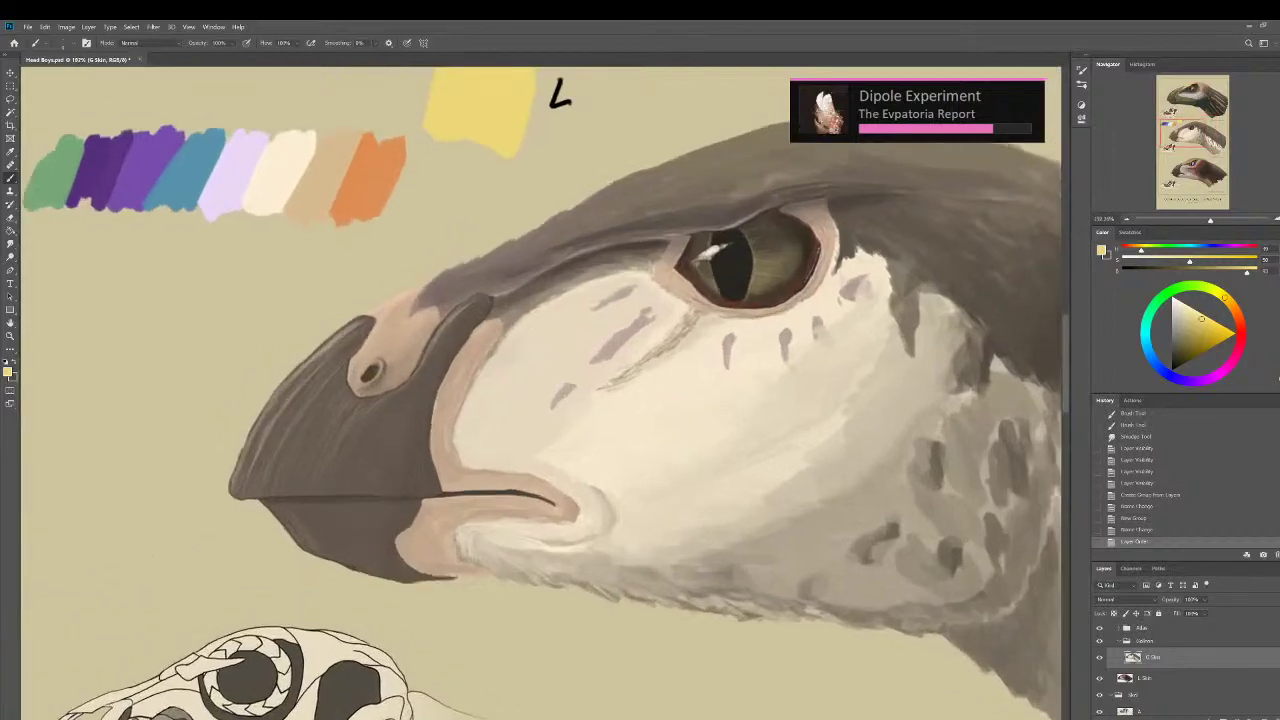
scroll(451, 400, down, 2)
drag(451, 400, 529, 486)
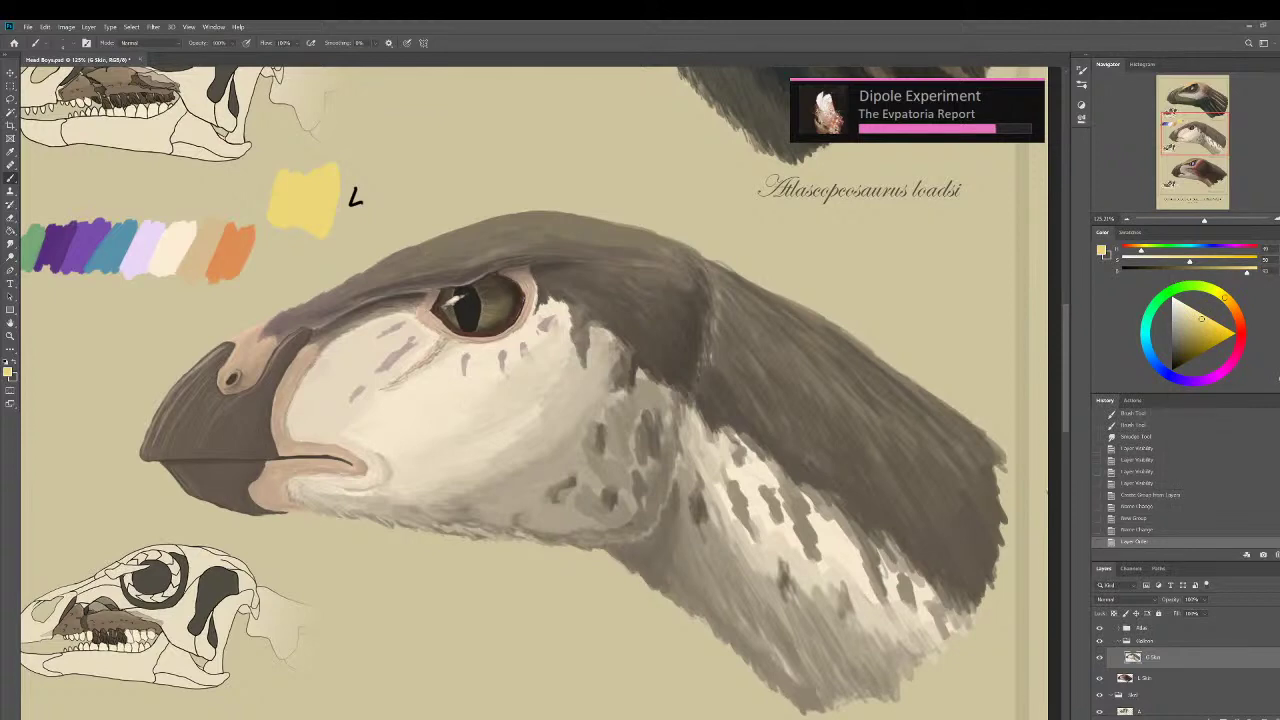
alt+click(760, 576)
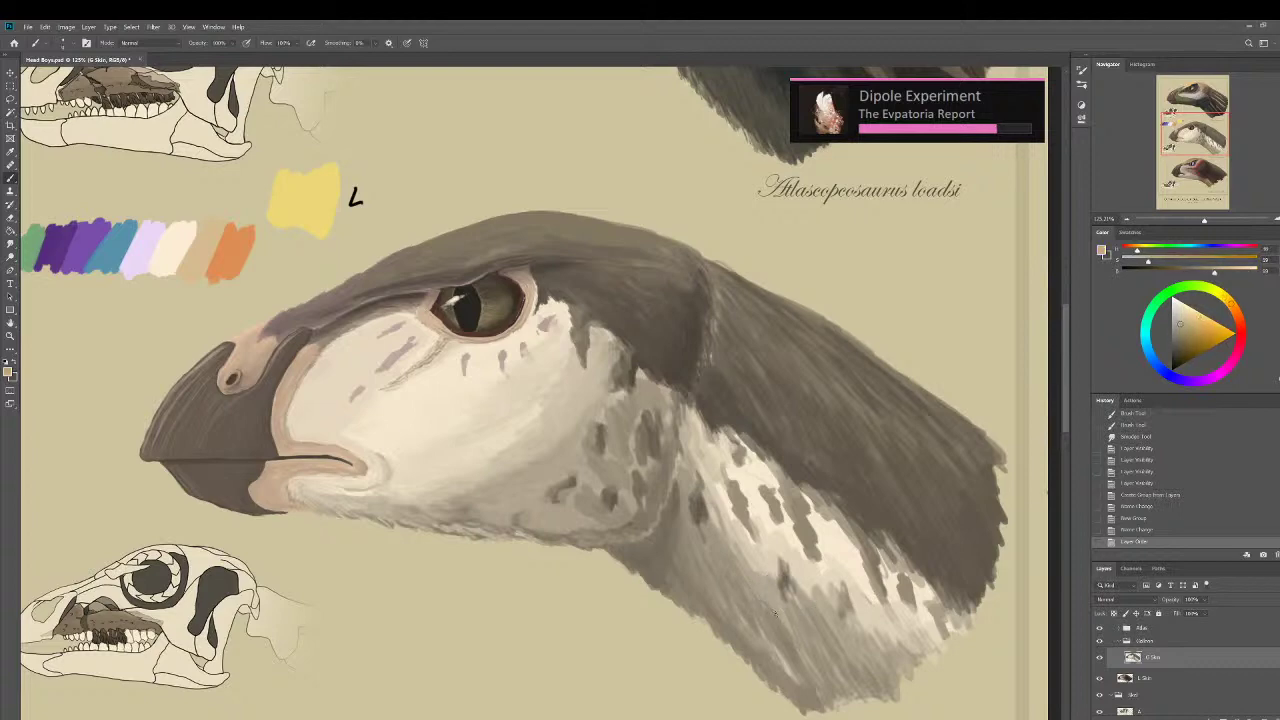
drag(769, 582, 776, 596)
drag(766, 580, 774, 602)
drag(760, 580, 766, 603)
drag(767, 606, 792, 646)
mouse_move(792, 618)
mouse_down()
mouse_move(788, 657)
mouse_move(806, 663)
mouse_move(798, 645)
mouse_move(791, 655)
mouse_move(803, 651)
mouse_move(819, 693)
mouse_move(781, 588)
mouse_up()
alt+click(793, 672)
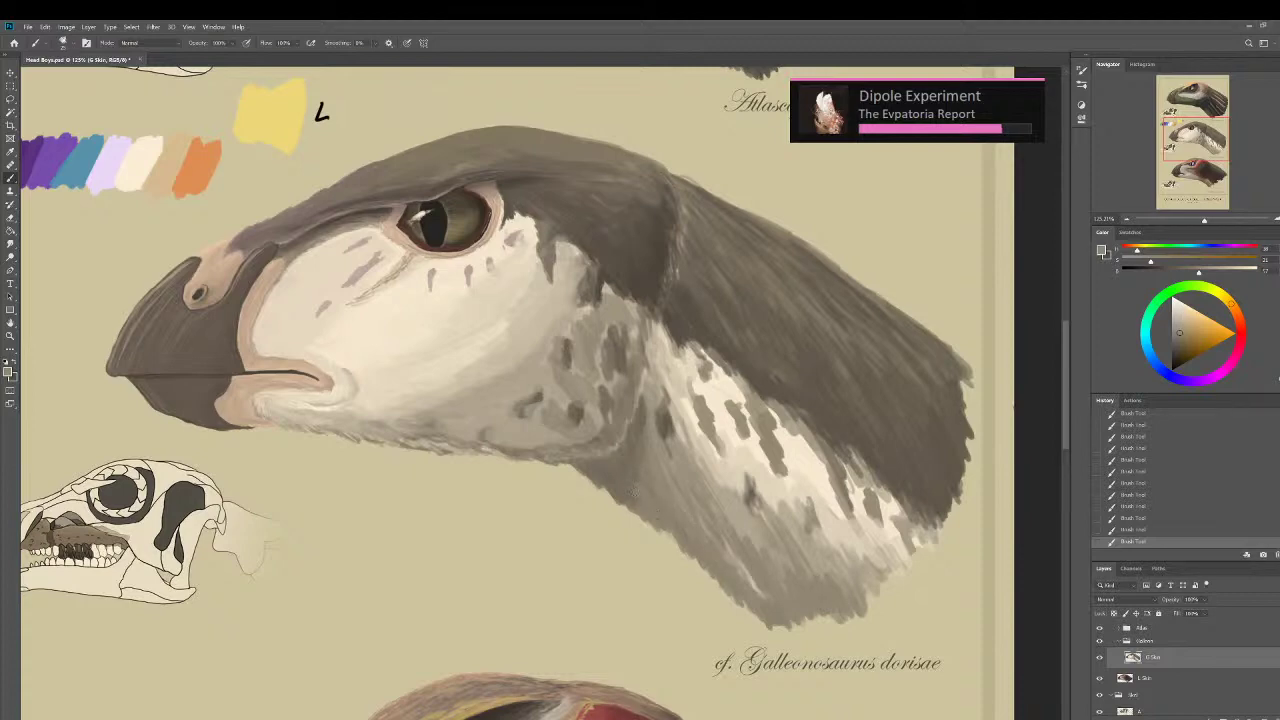
alt+click(628, 508)
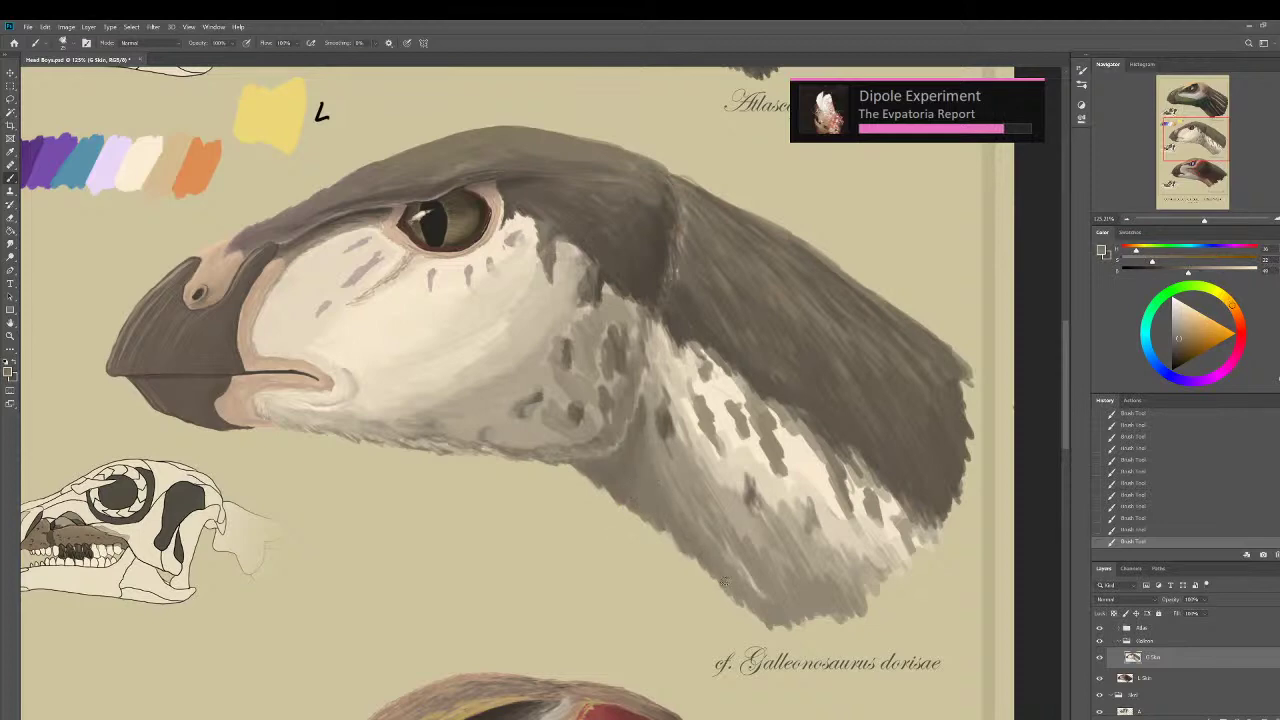
Expand the Atlas group and select its S shading layer for editing.
scroll(692, 574, down, 5)
drag(646, 474, 671, 572)
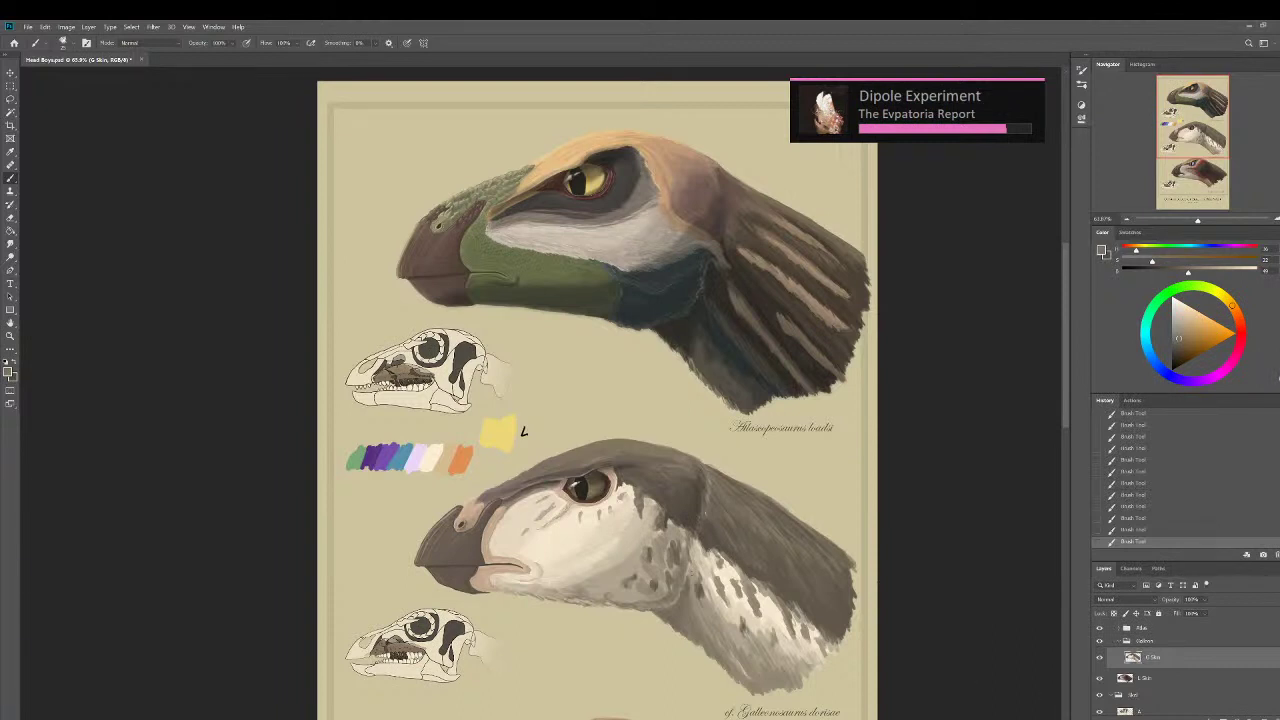
click(1119, 628)
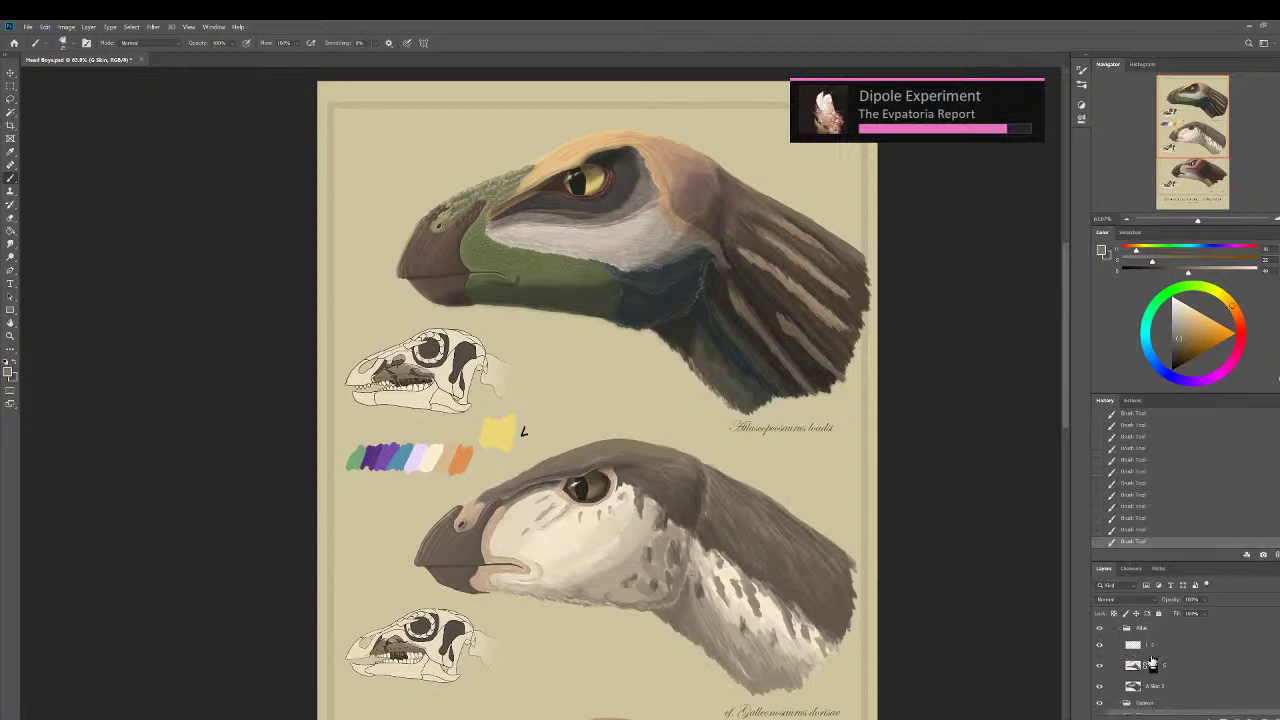
click(1152, 664)
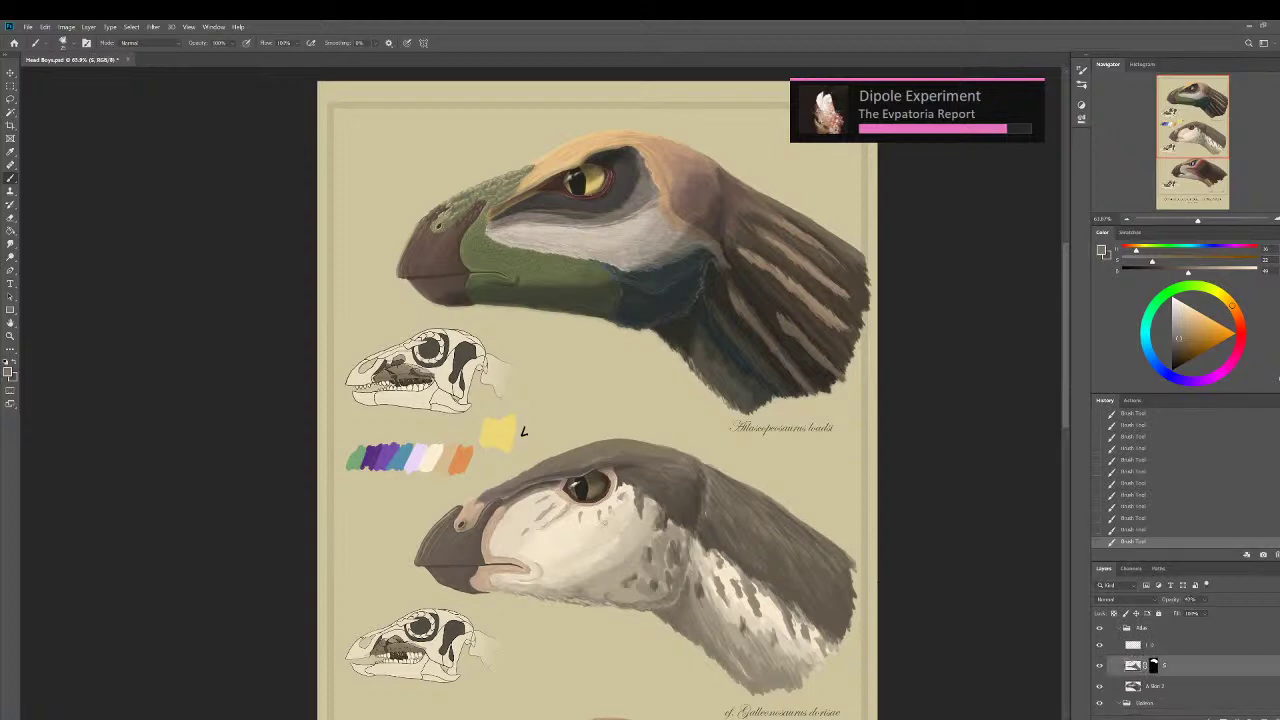
drag(625, 262, 715, 345)
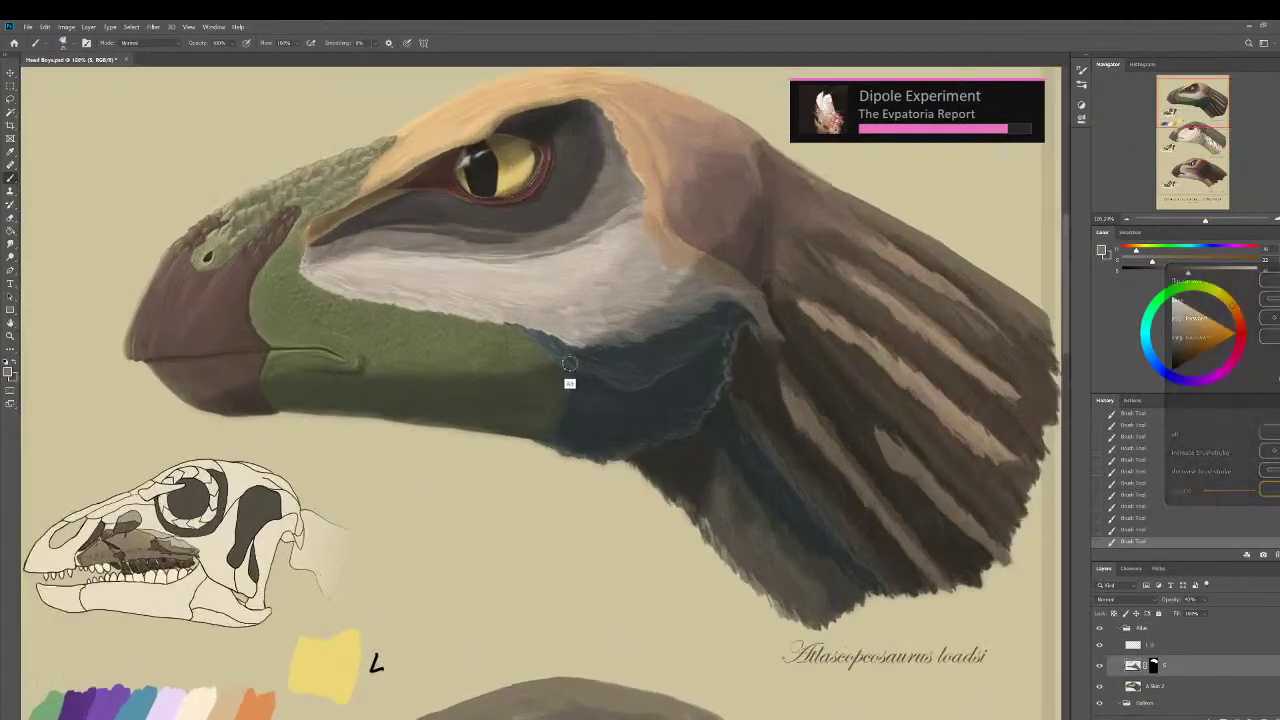
scroll(569, 364, up, 1)
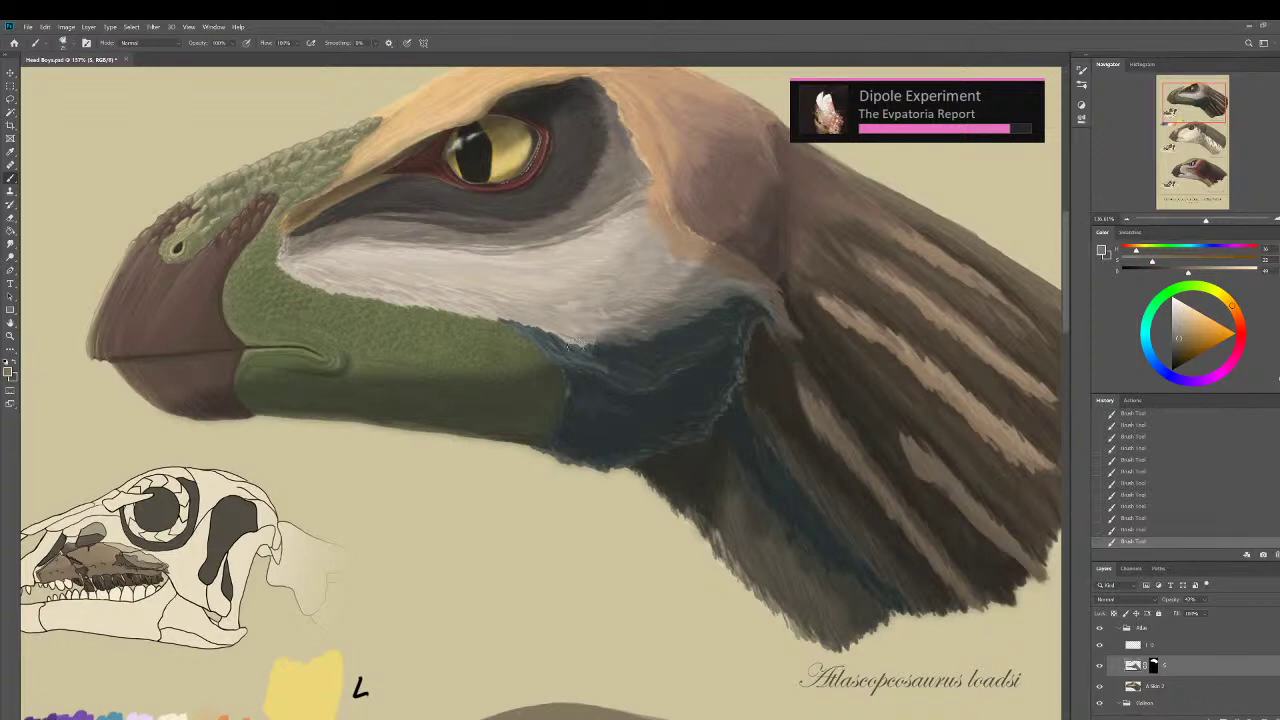
key(ctrl+z)
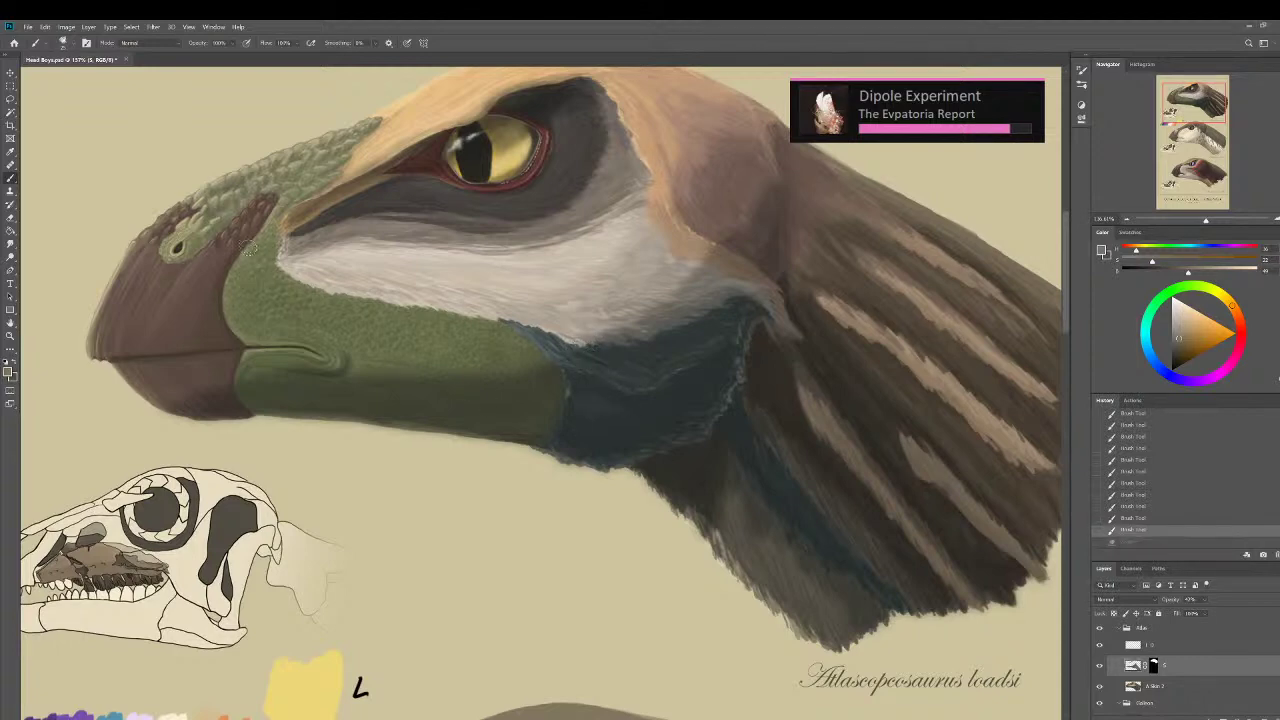
click(64, 43)
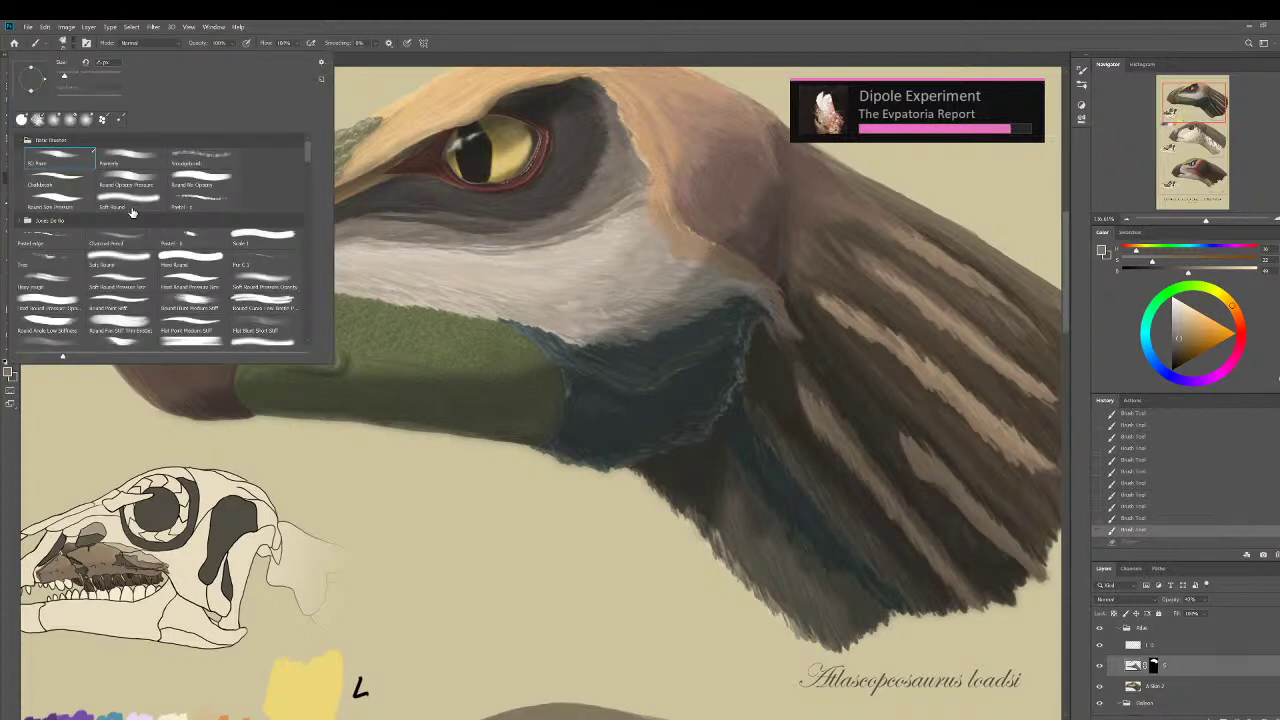
key(Escape)
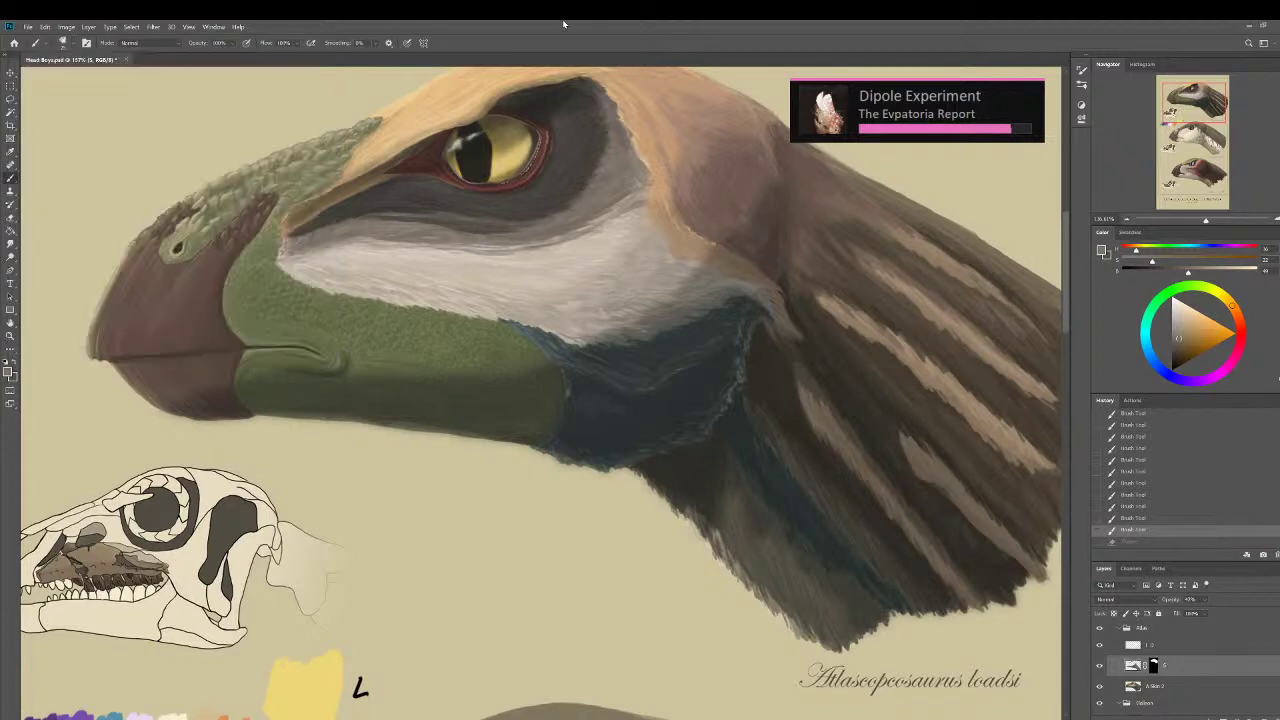
Switch to the Eraser tool with the Soft Round brush preset.
click(11, 218)
click(11, 217)
click(76, 45)
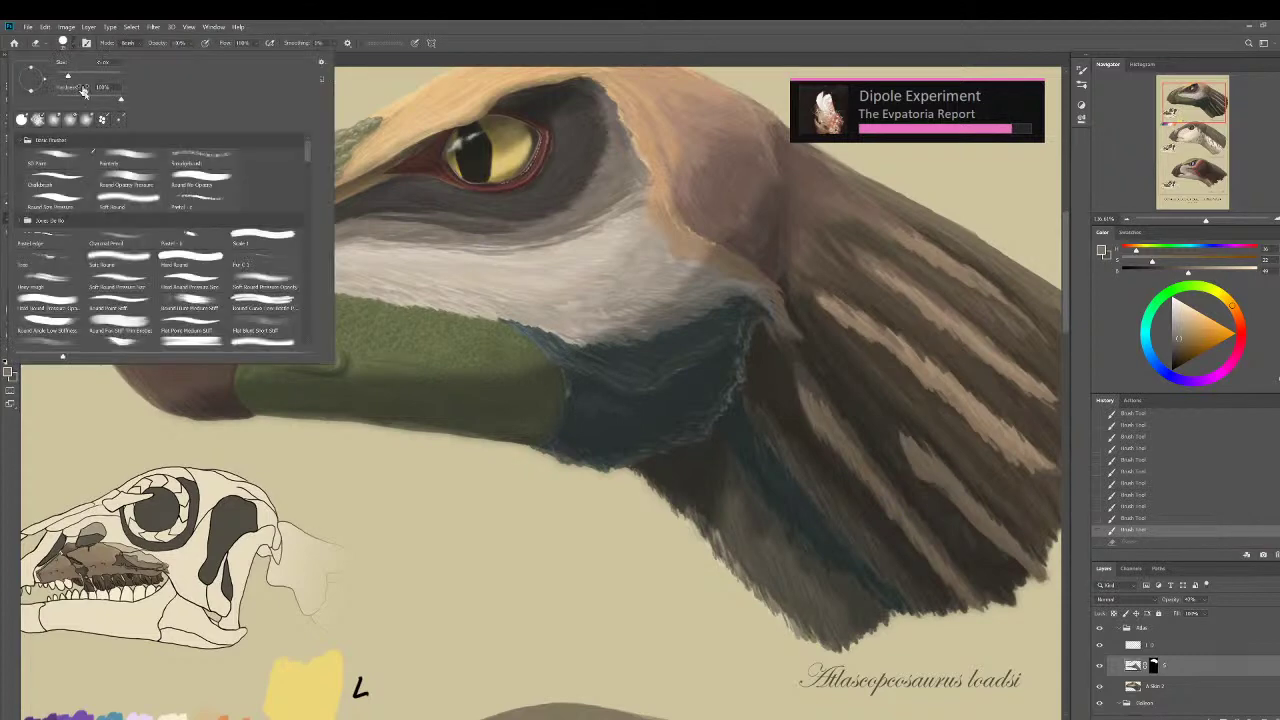
double_click(130, 203)
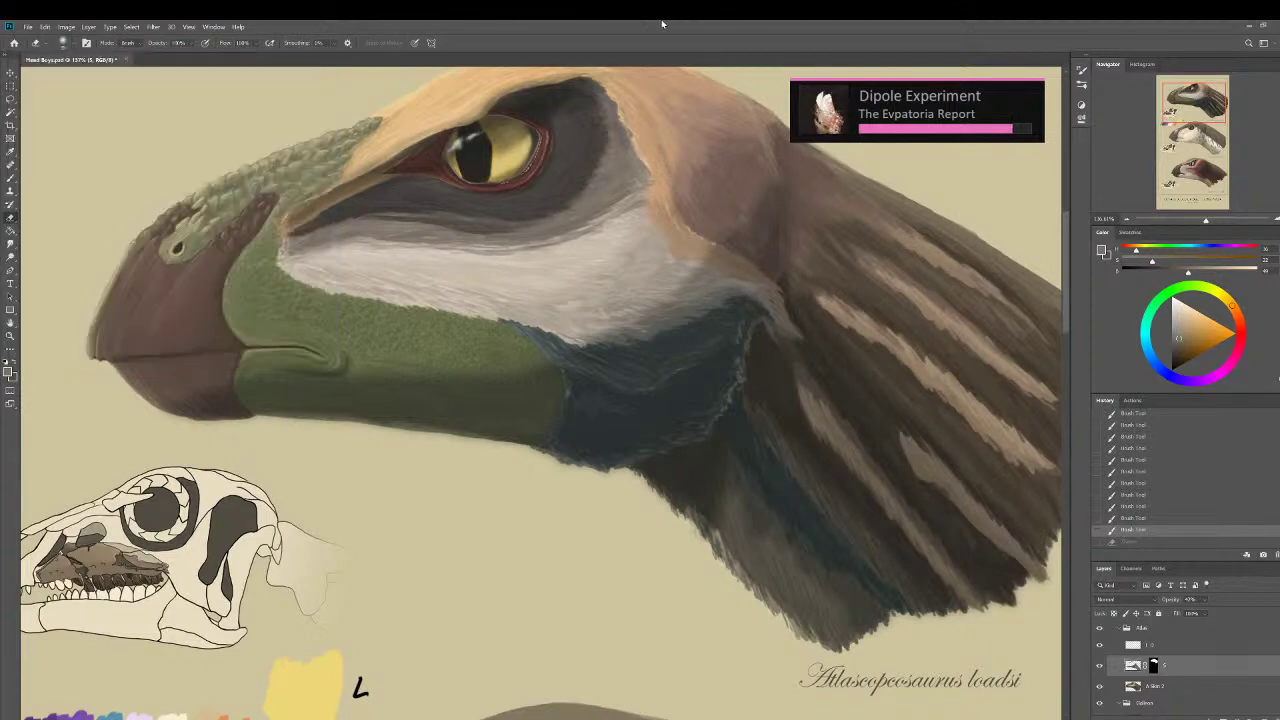
Try erasing S layer shading where the white cheek meets the blue throat patch, review the head, and undo the erasures.
mouse_move(568, 353)
mouse_down()
mouse_move(635, 403)
mouse_move(572, 357)
mouse_move(590, 350)
mouse_move(593, 361)
mouse_move(600, 334)
mouse_move(590, 351)
mouse_move(549, 345)
mouse_up()
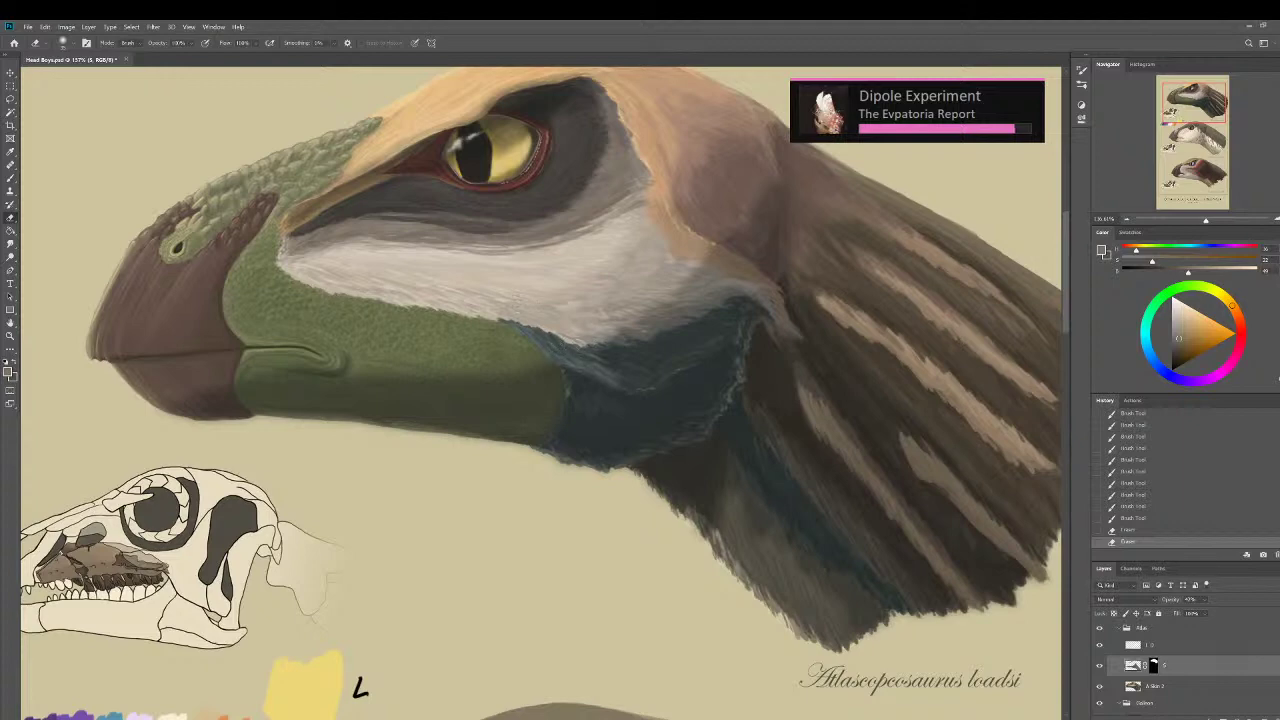
scroll(476, 415, down, 3)
scroll(476, 510, down, 1)
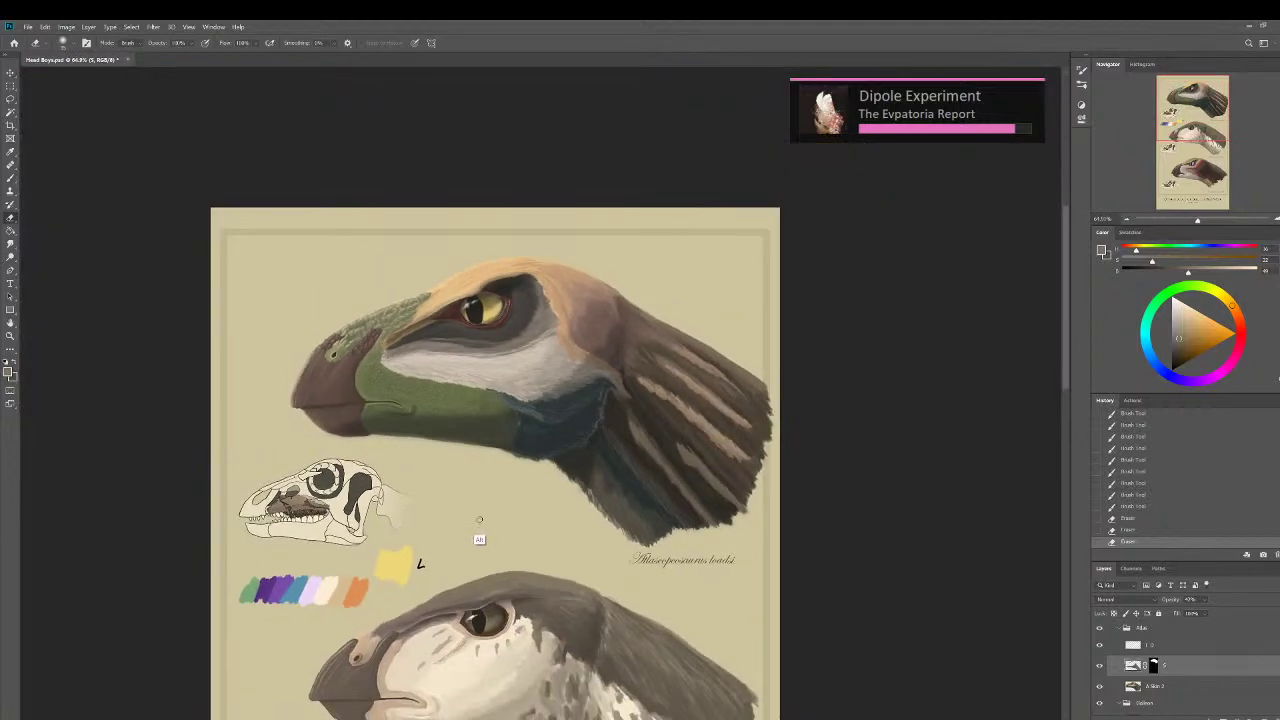
scroll(486, 505, up, 3)
scroll(495, 481, up, 1)
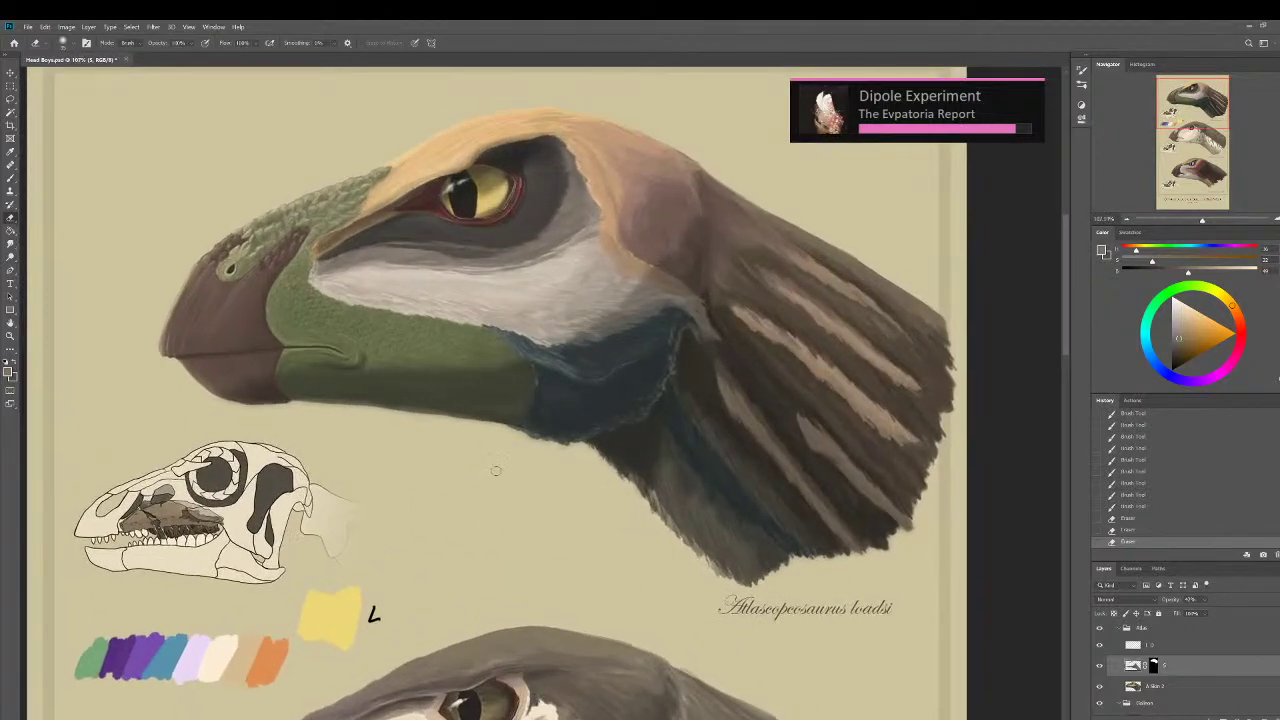
key(ctrl+z)
key(ctrl+z)
key(ctrl+z)
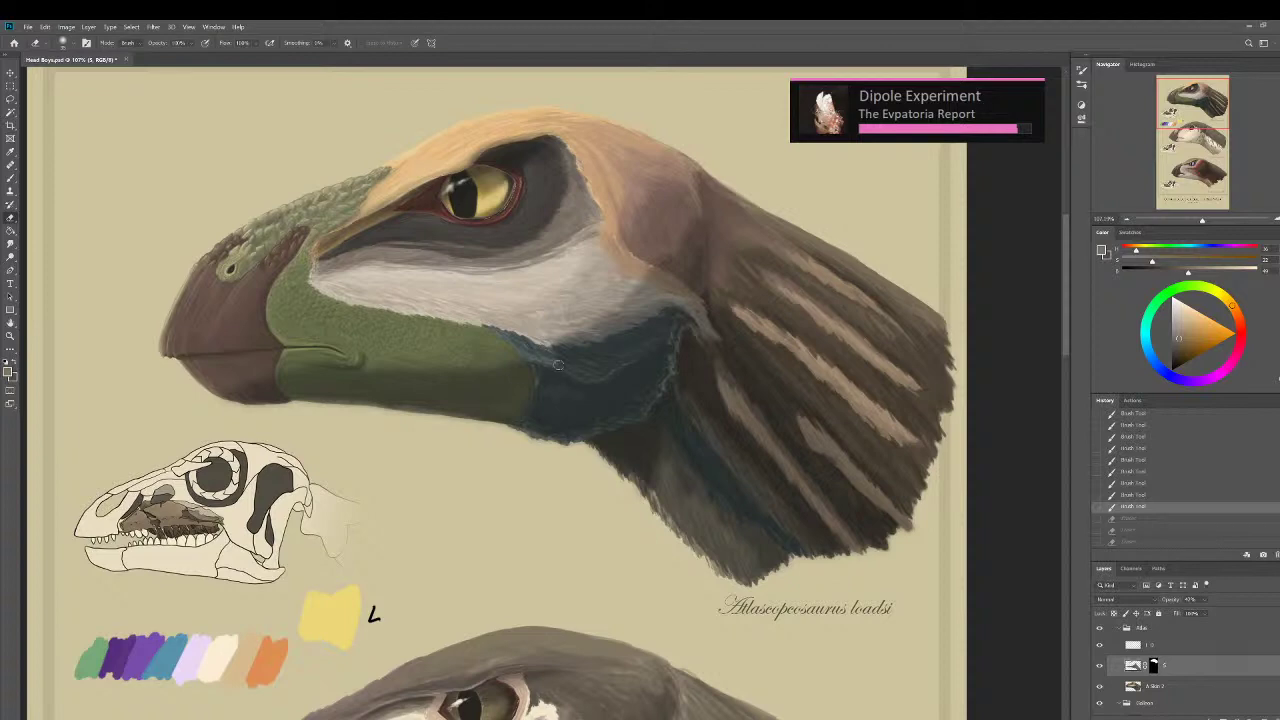
Erase some S layer shading over the Atlascopcosaurus head's blue throat patch and undo the extra strokes near the beak.
drag(562, 367, 587, 398)
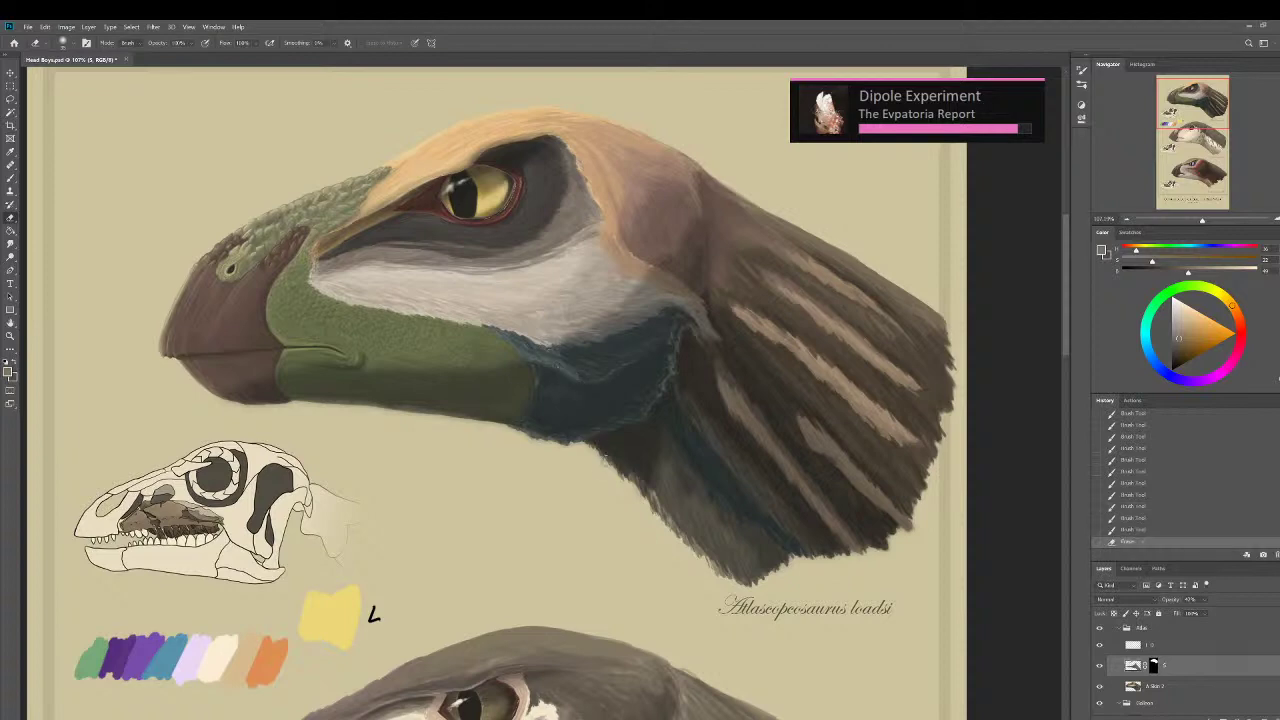
mouse_move(270, 354)
mouse_down()
mouse_move(344, 364)
mouse_move(266, 350)
mouse_up()
key(ctrl+z)
key(ctrl+z)
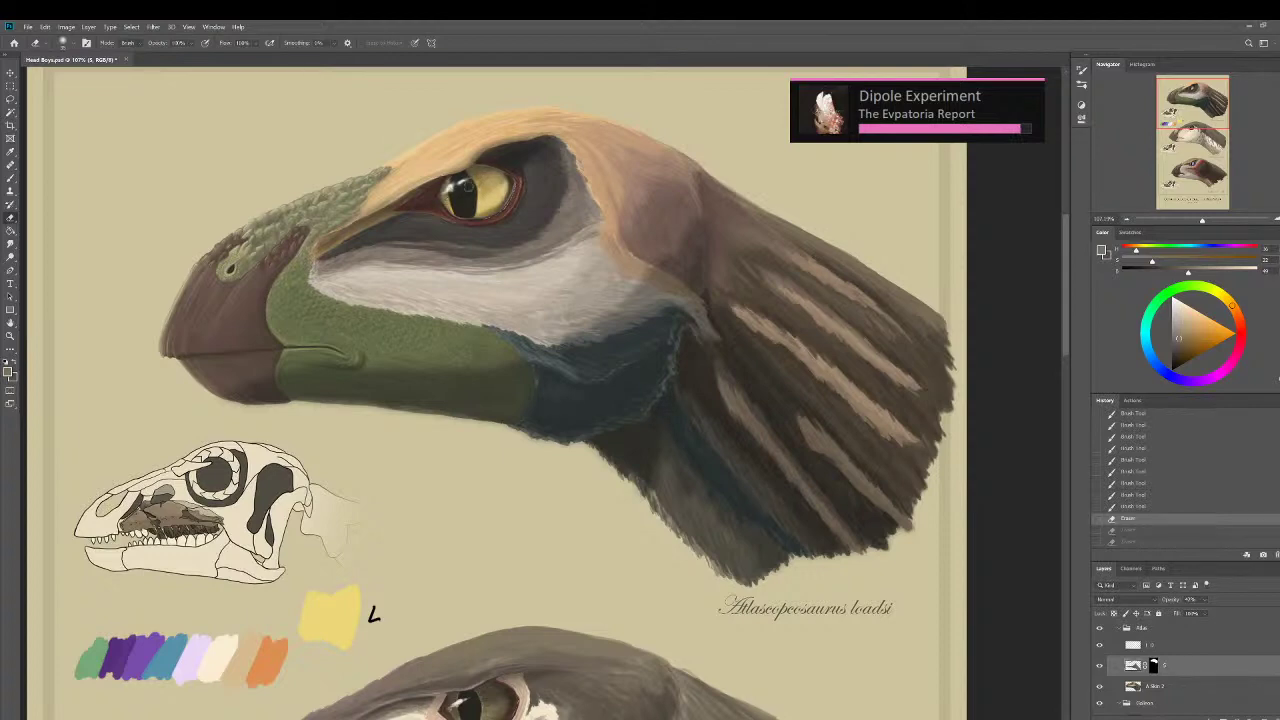
Try erasing the shading over the yellow eye and compare the versions by repeatedly undoing and redoing the strokes.
drag(479, 184, 471, 209)
key(ctrl+z)
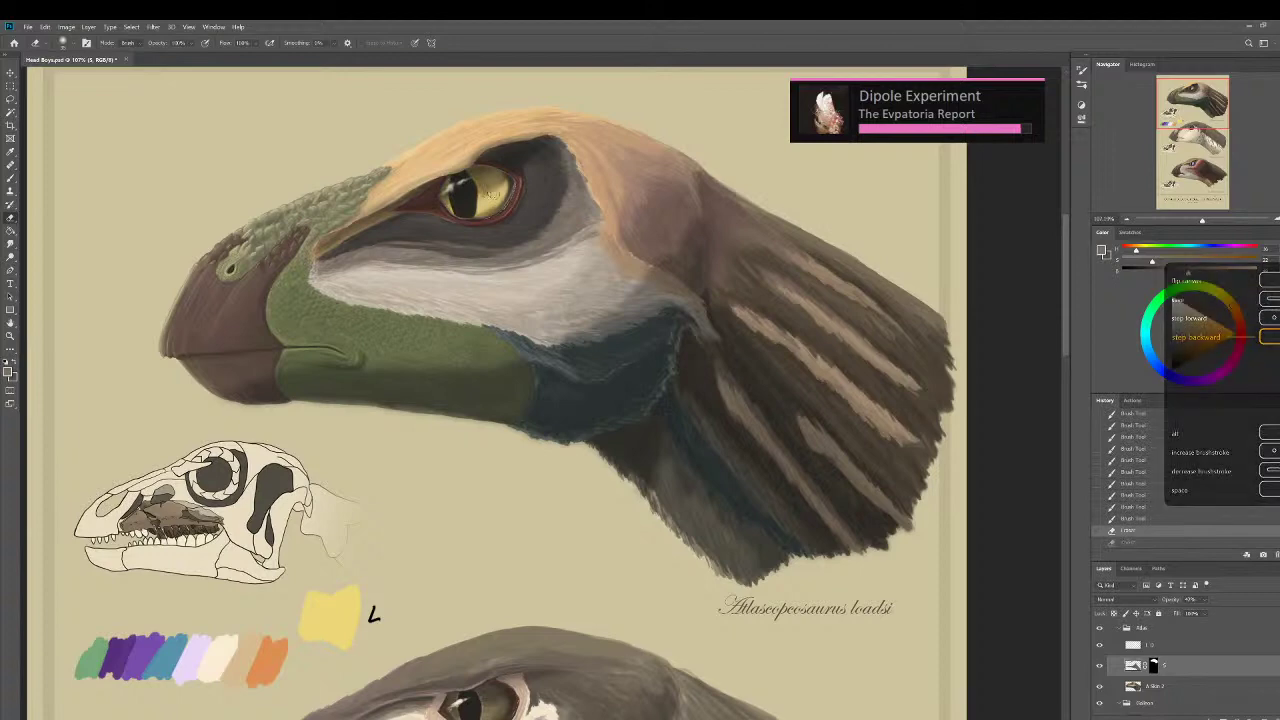
key(ctrl+shift+z)
key(ctrl+shift+z)
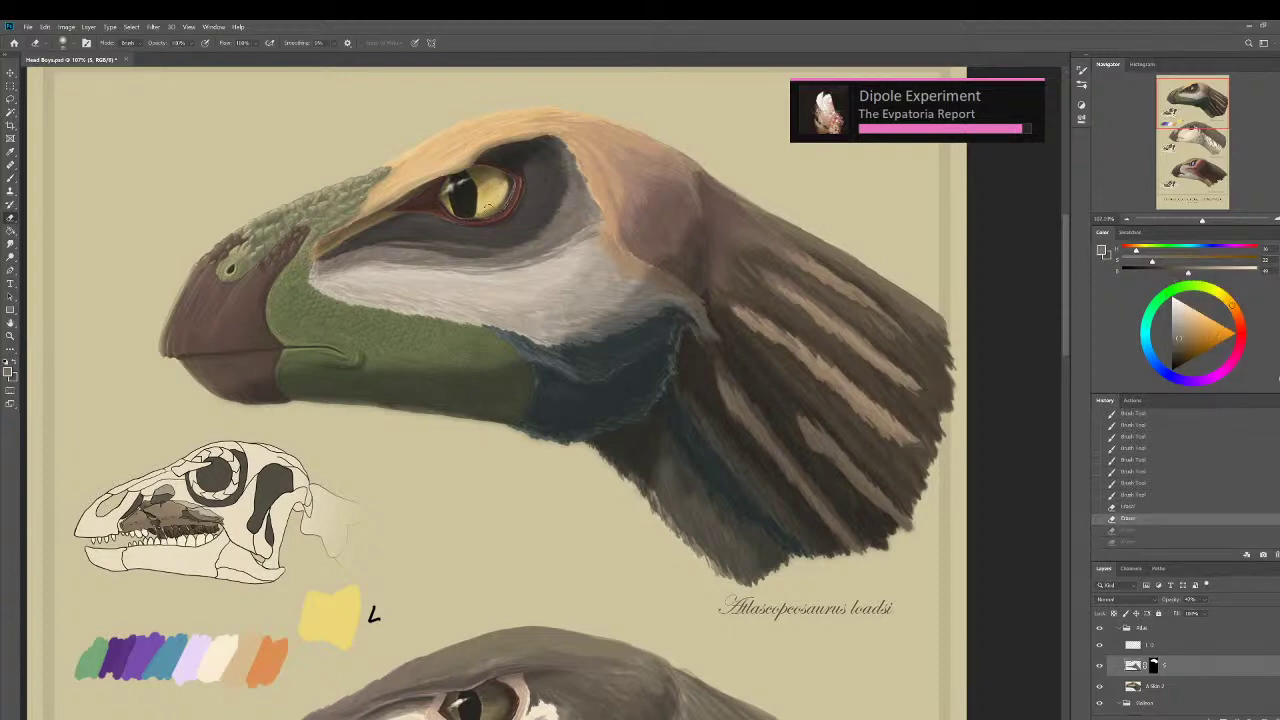
key(ctrl+z)
key(ctrl+z)
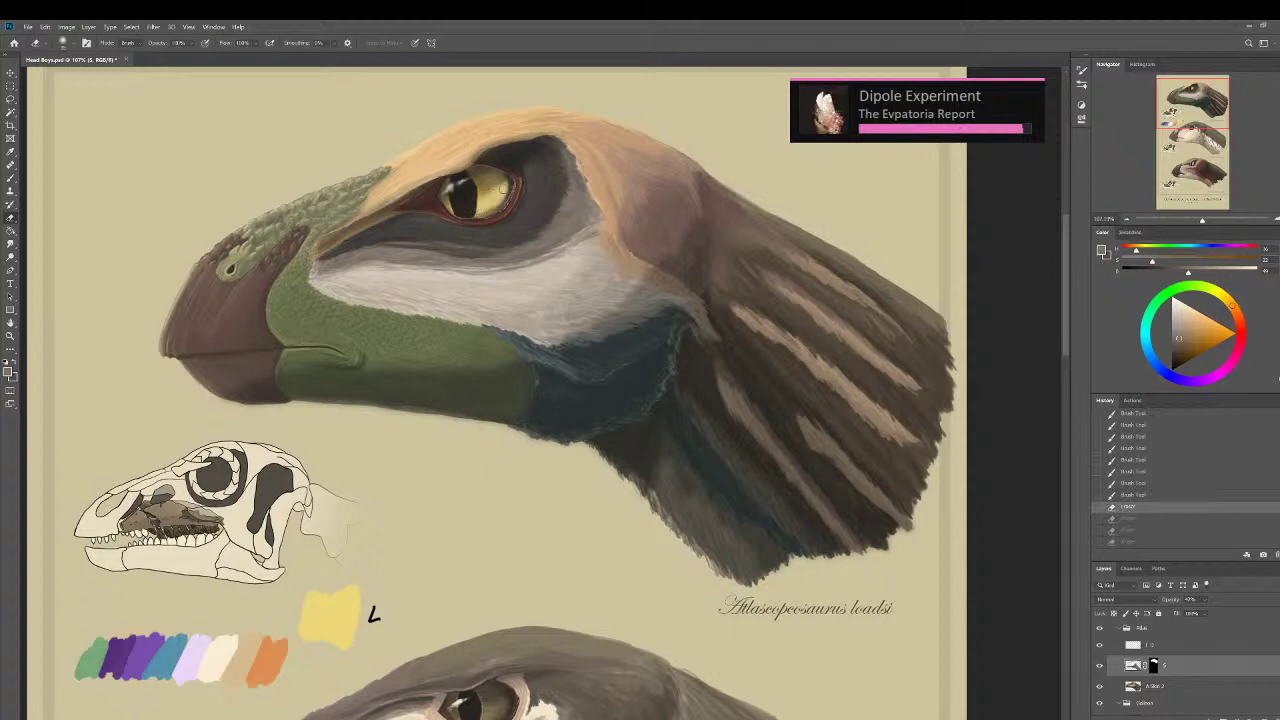
key(ctrl+shift+z)
key(ctrl+shift+z)
key(ctrl+z)
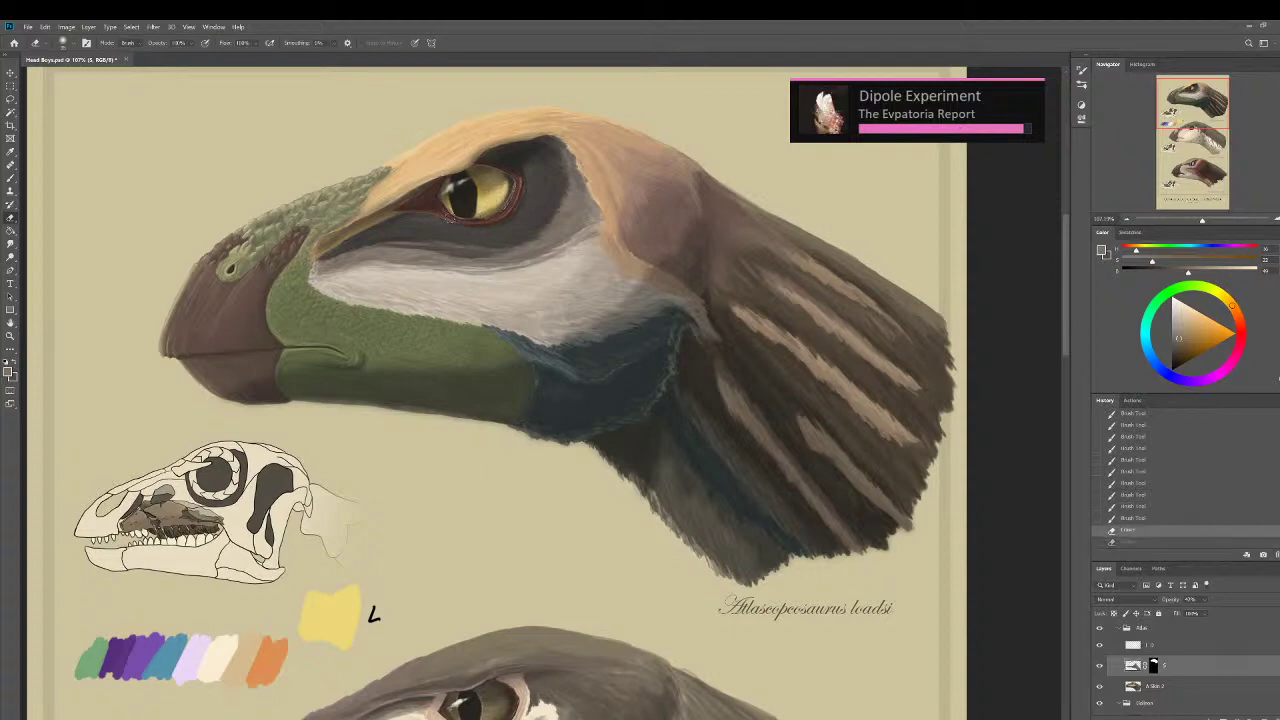
key(ctrl+shift+z)
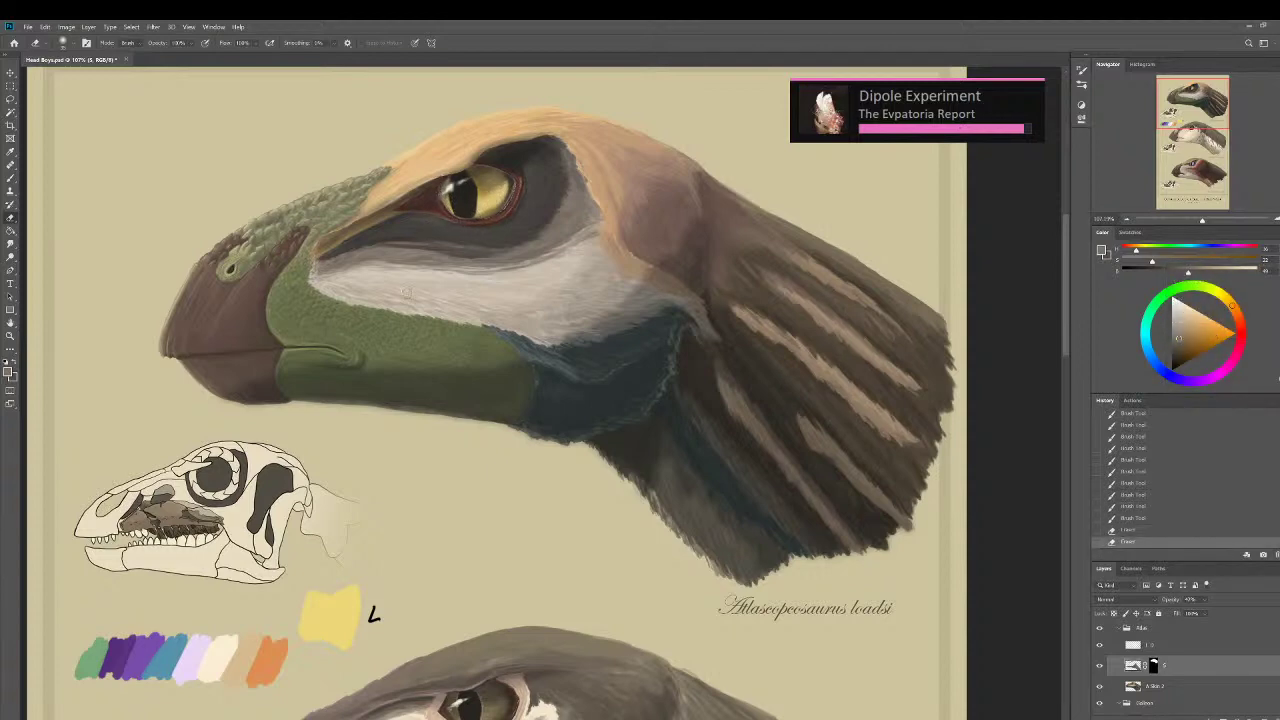
key(ctrl+z)
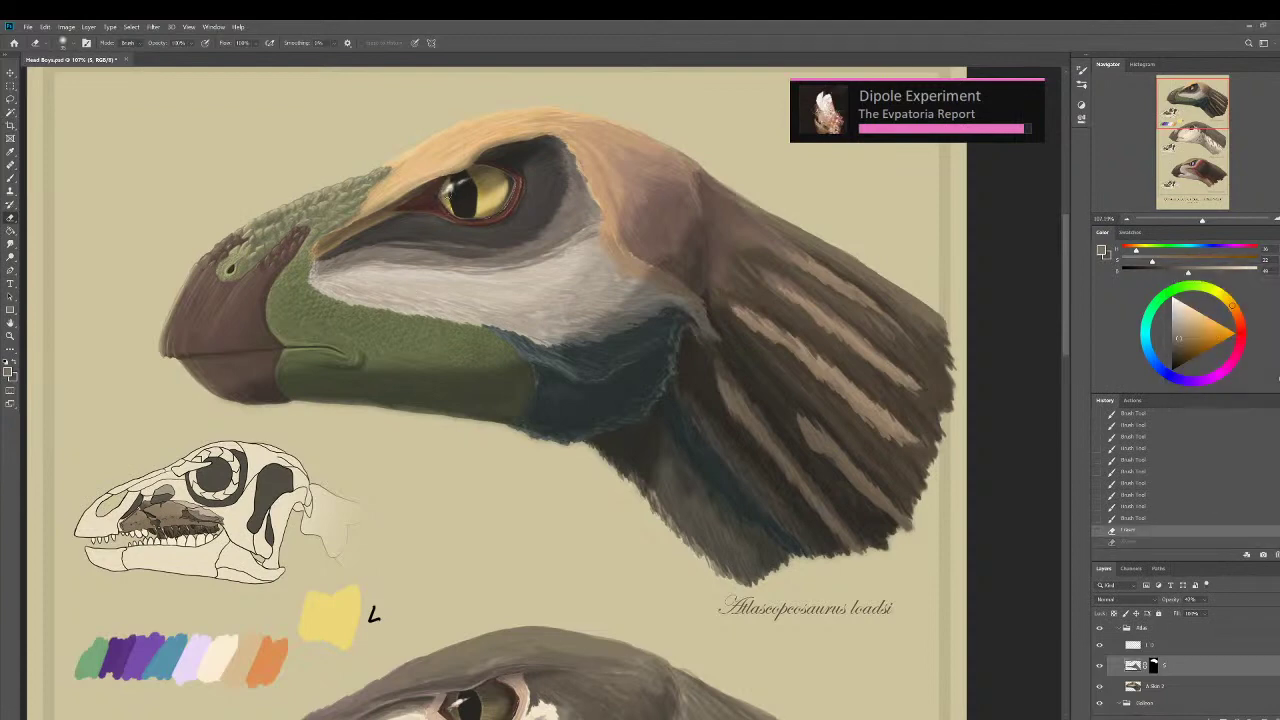
key(ctrl+shift+z)
Compare the whole poster with and without the last erasure, ending with it undone.
key(ctrl+0)
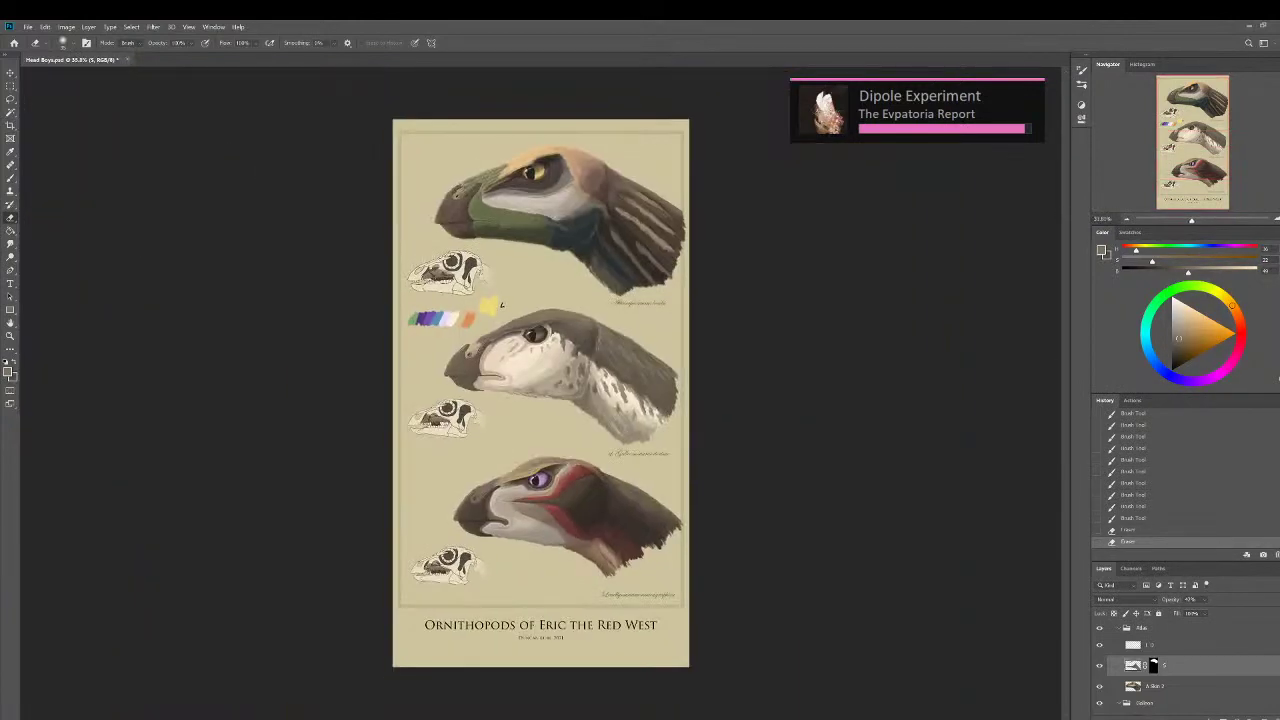
key(ctrl+z)
key(ctrl+shift+z)
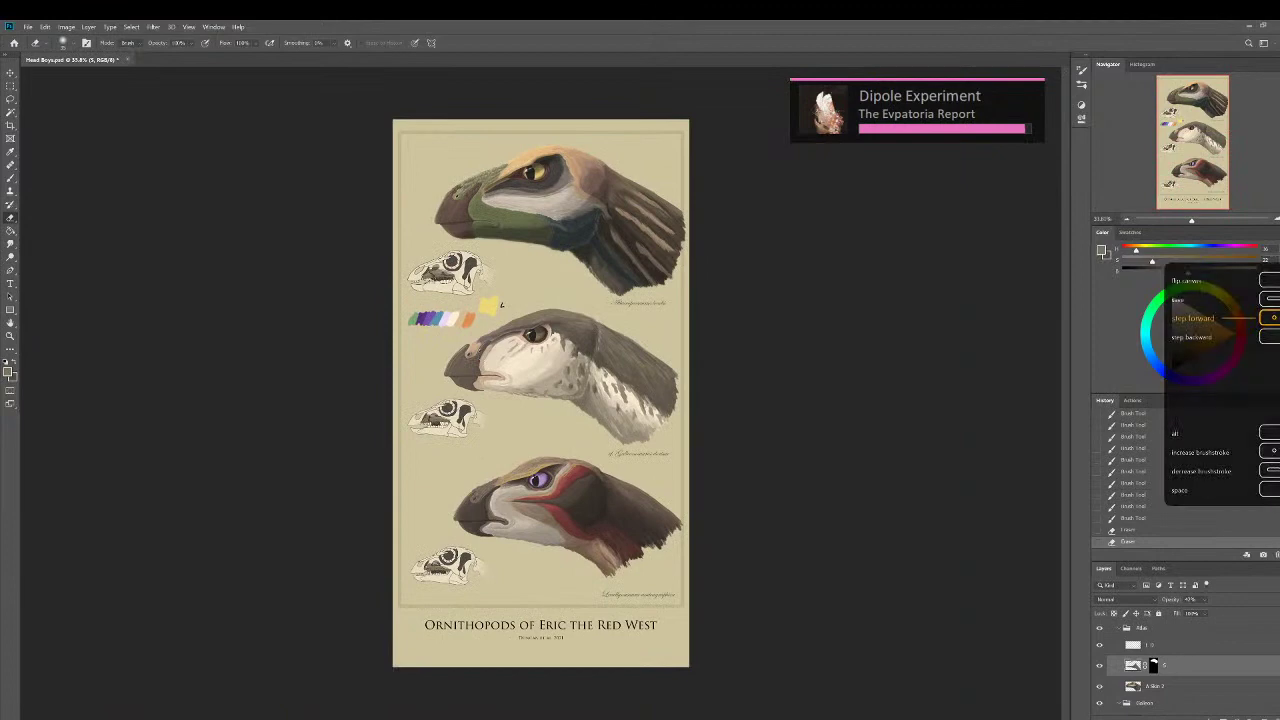
key(ctrl+z)
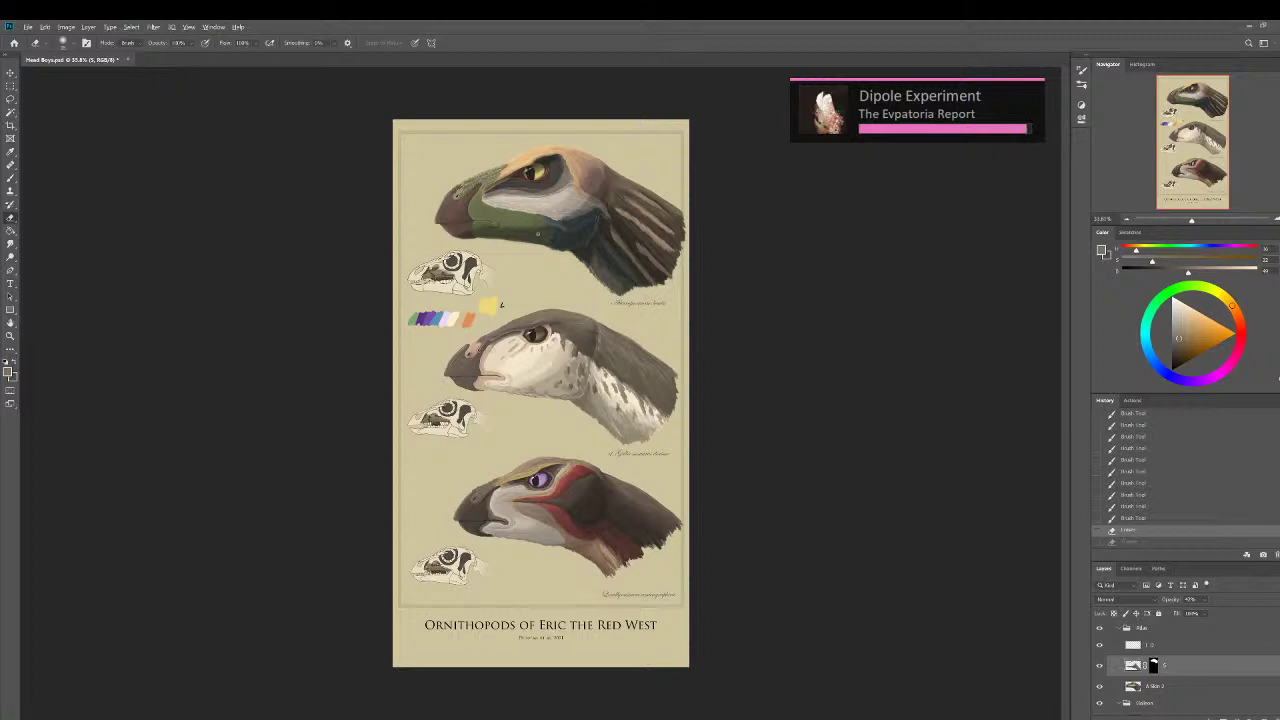
Select the A Skin 2 layer and check what it contains by hiding it and showing it again.
scroll(538, 234, up, 6)
drag(404, 440, 444, 609)
drag(468, 513, 425, 404)
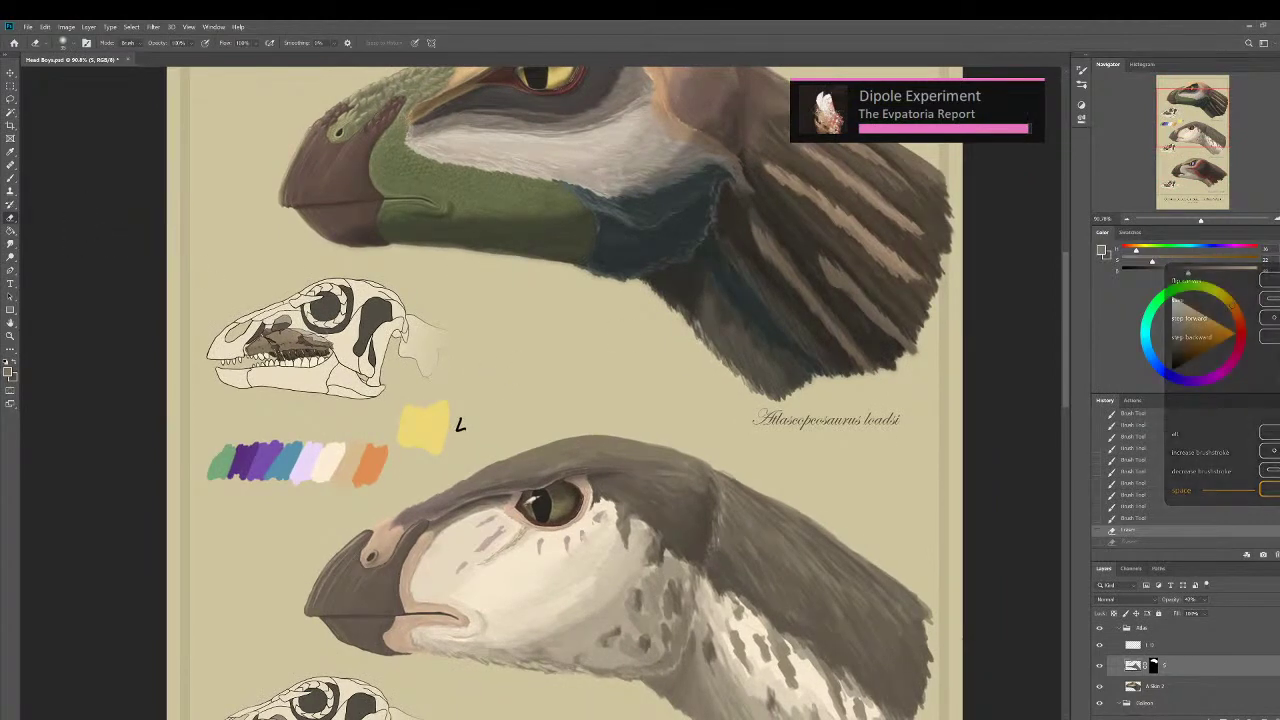
click(1150, 686)
click(1099, 686)
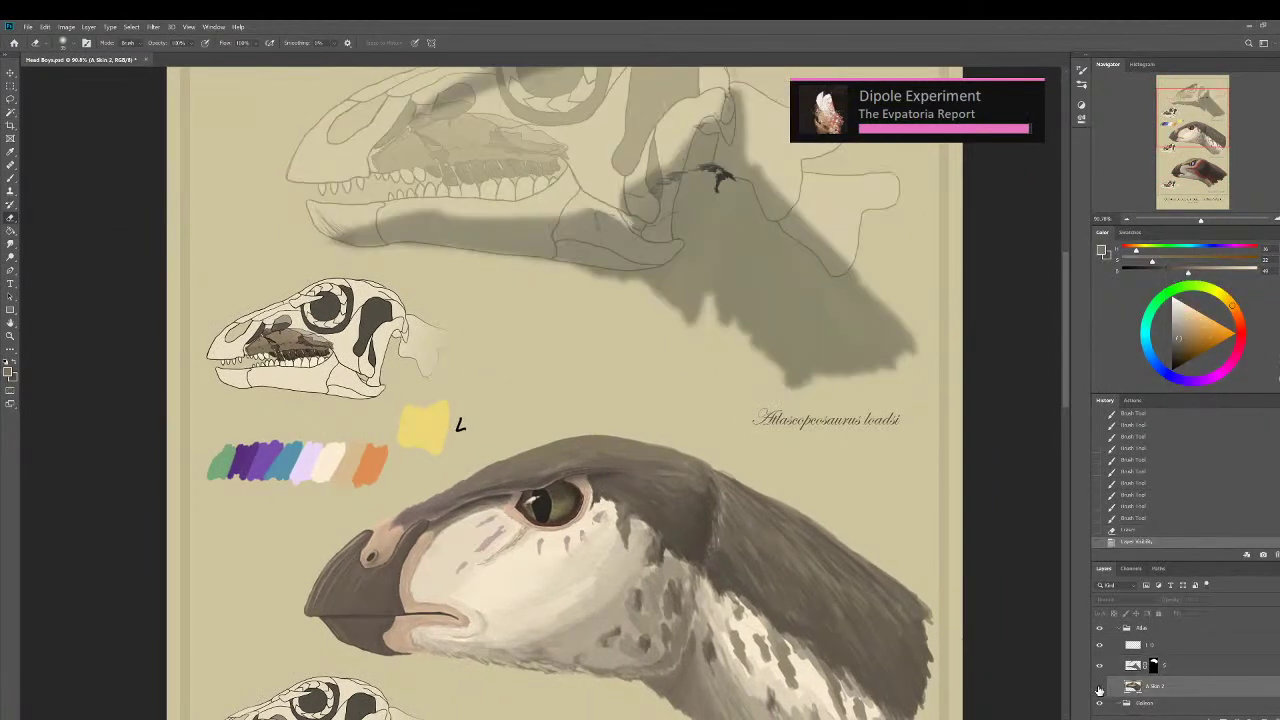
click(1099, 688)
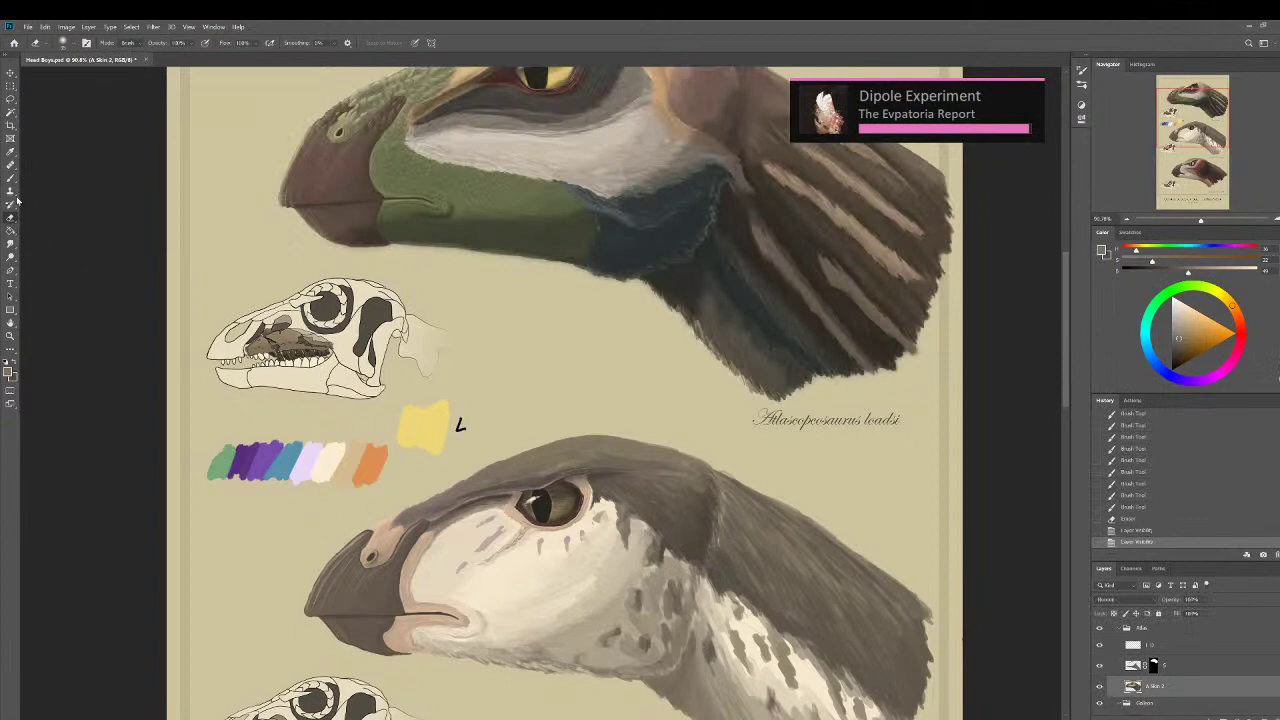
Smudge the feather stripes on the Atlascopcosaurus neck, from the upper back edge to the area behind the jaw, with the Smudge tool.
click(11, 243)
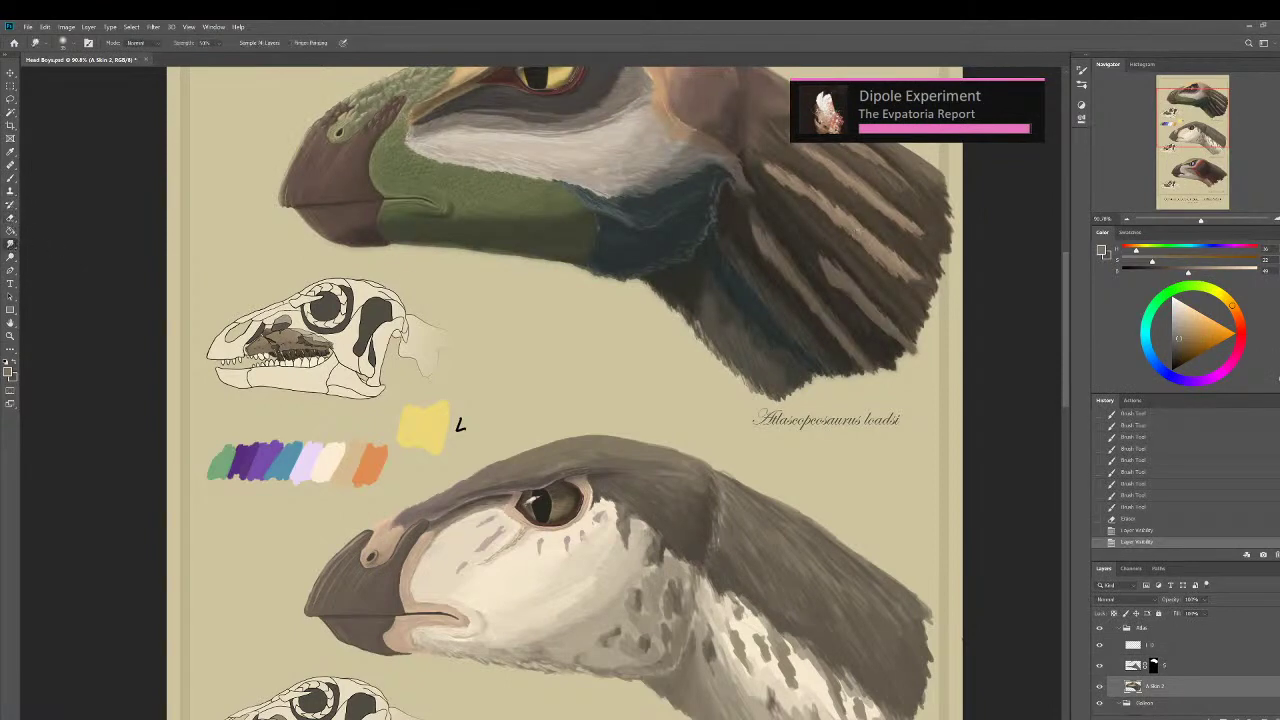
drag(862, 220, 885, 241)
drag(888, 240, 909, 258)
drag(908, 256, 917, 264)
drag(912, 260, 921, 268)
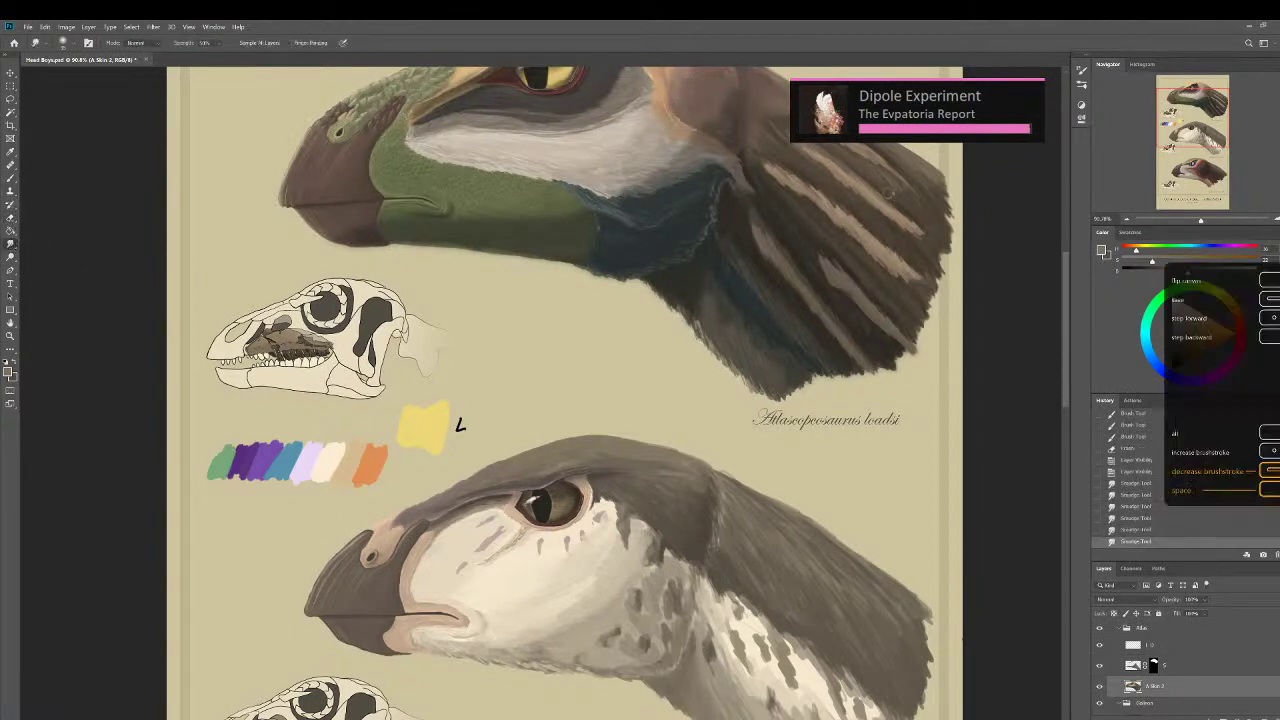
drag(906, 206, 930, 178)
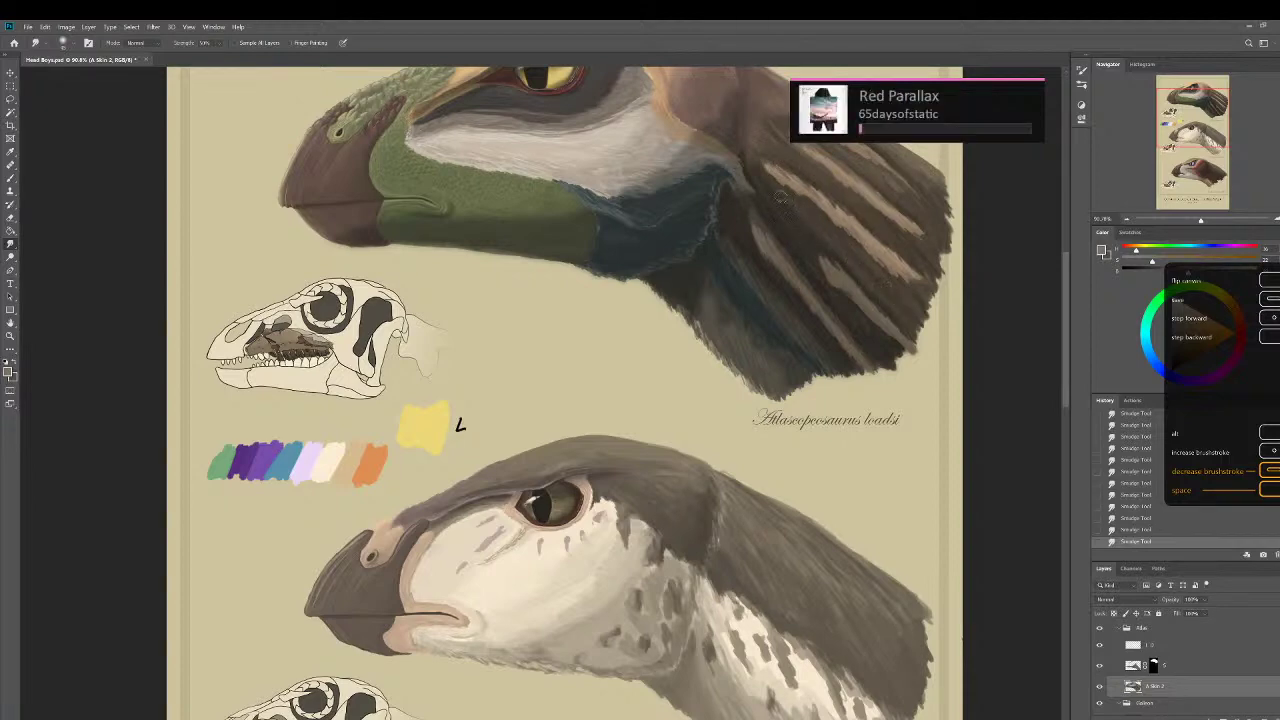
drag(789, 194, 769, 187)
Show the BBC test card layer over the whole poster and pause the music playback.
scroll(874, 302, down, 1)
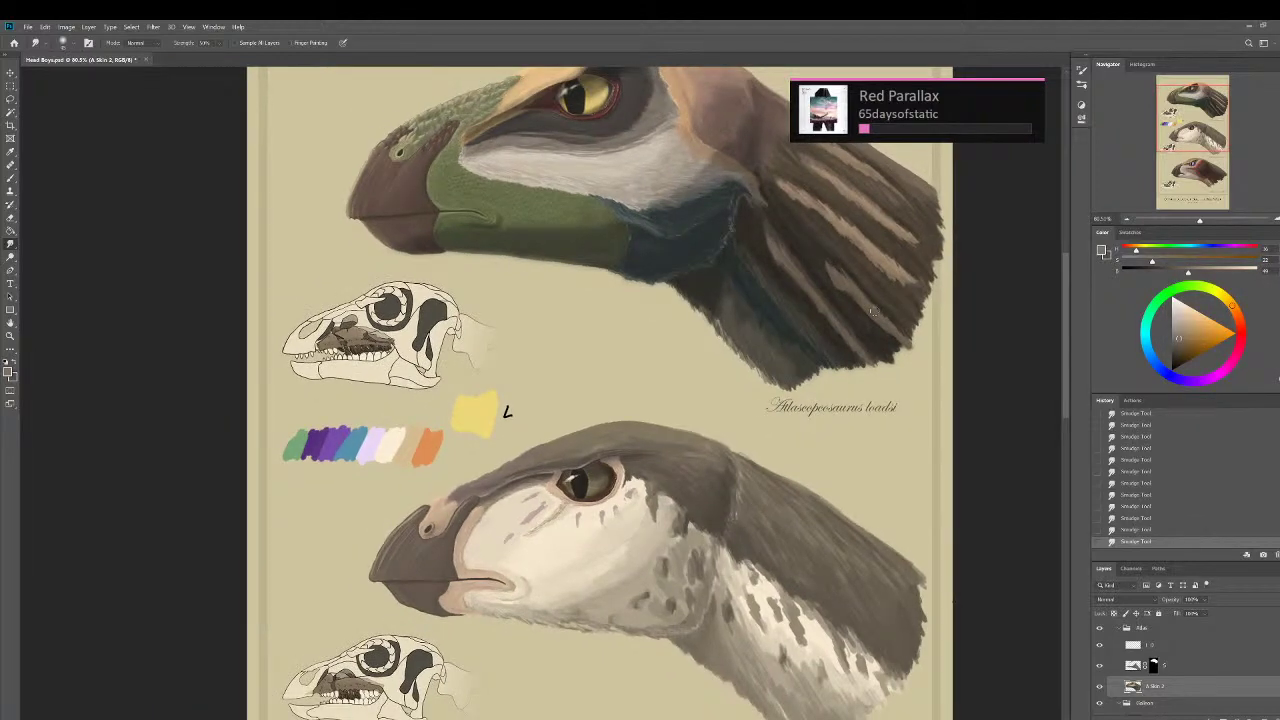
scroll(874, 312, down, 7)
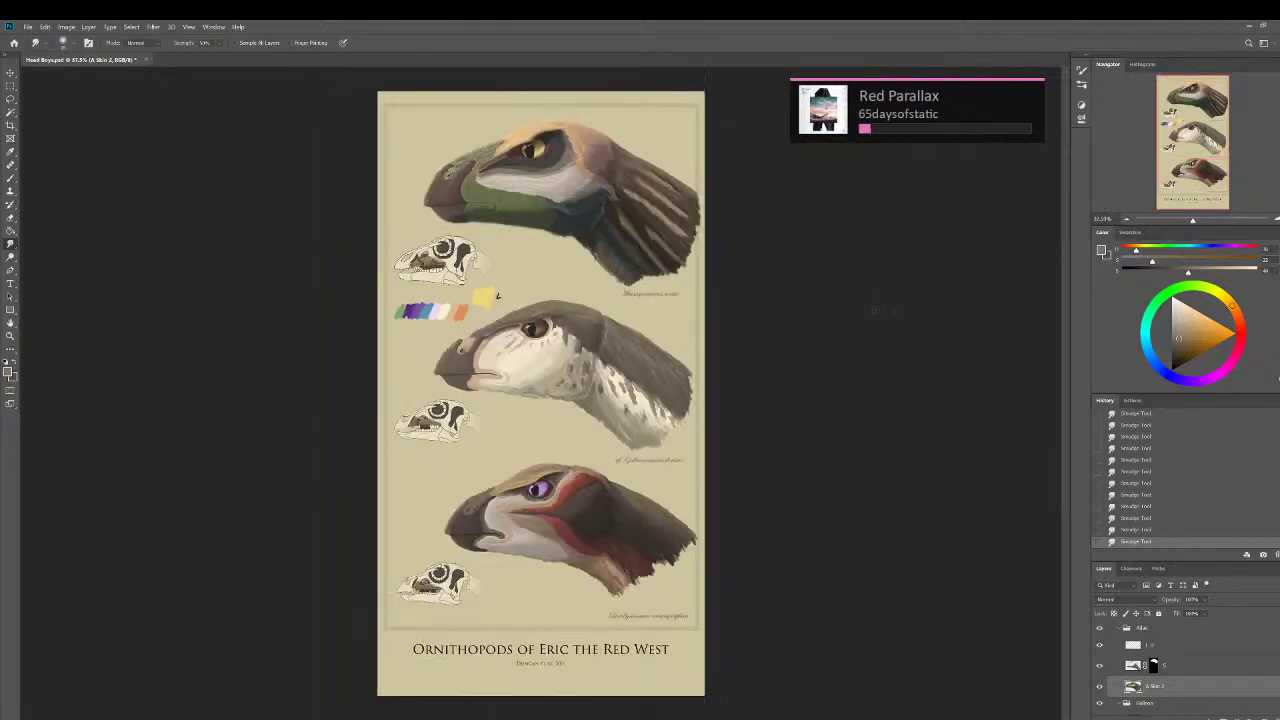
scroll(1100, 655, up, 2)
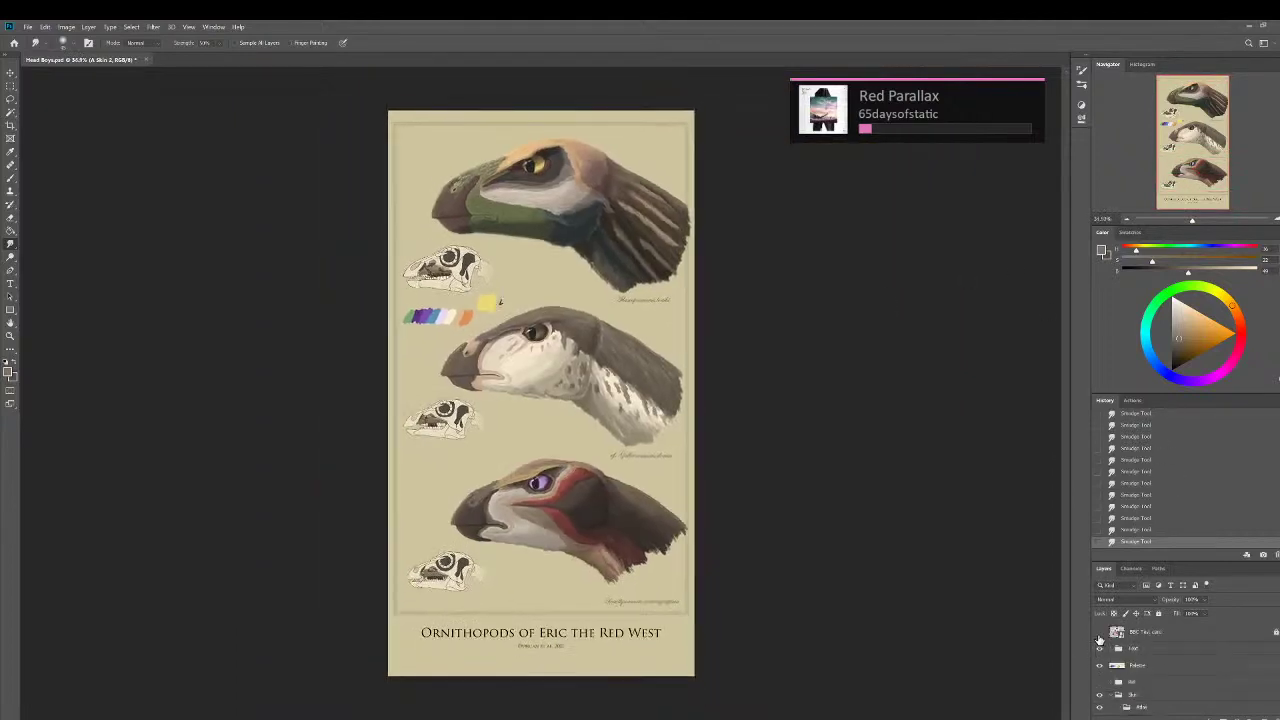
click(1099, 632)
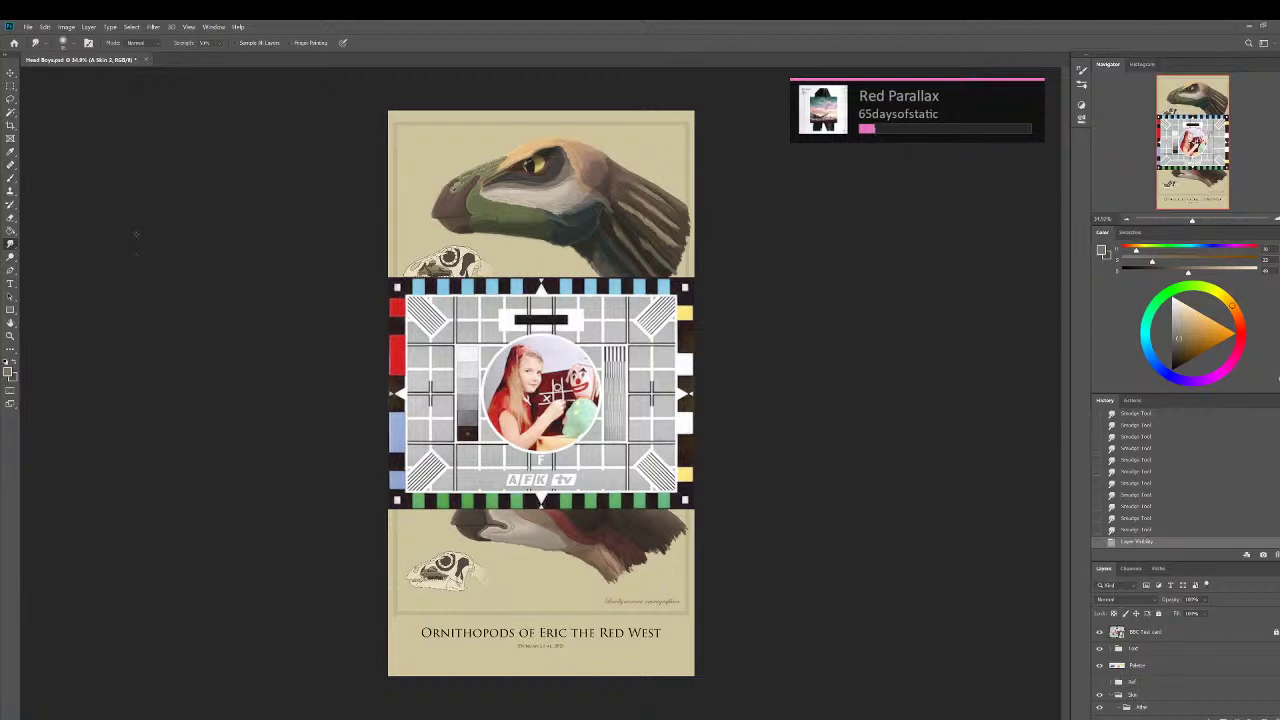
key(XF86AudioPlay)
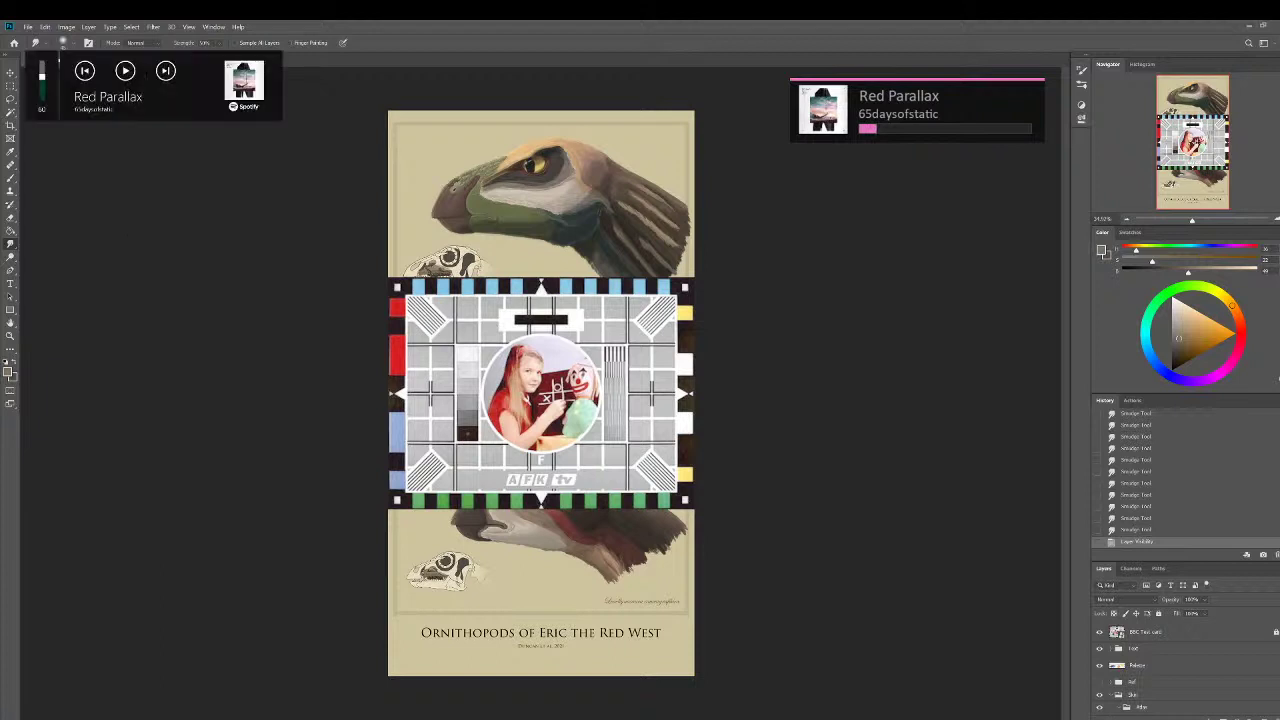